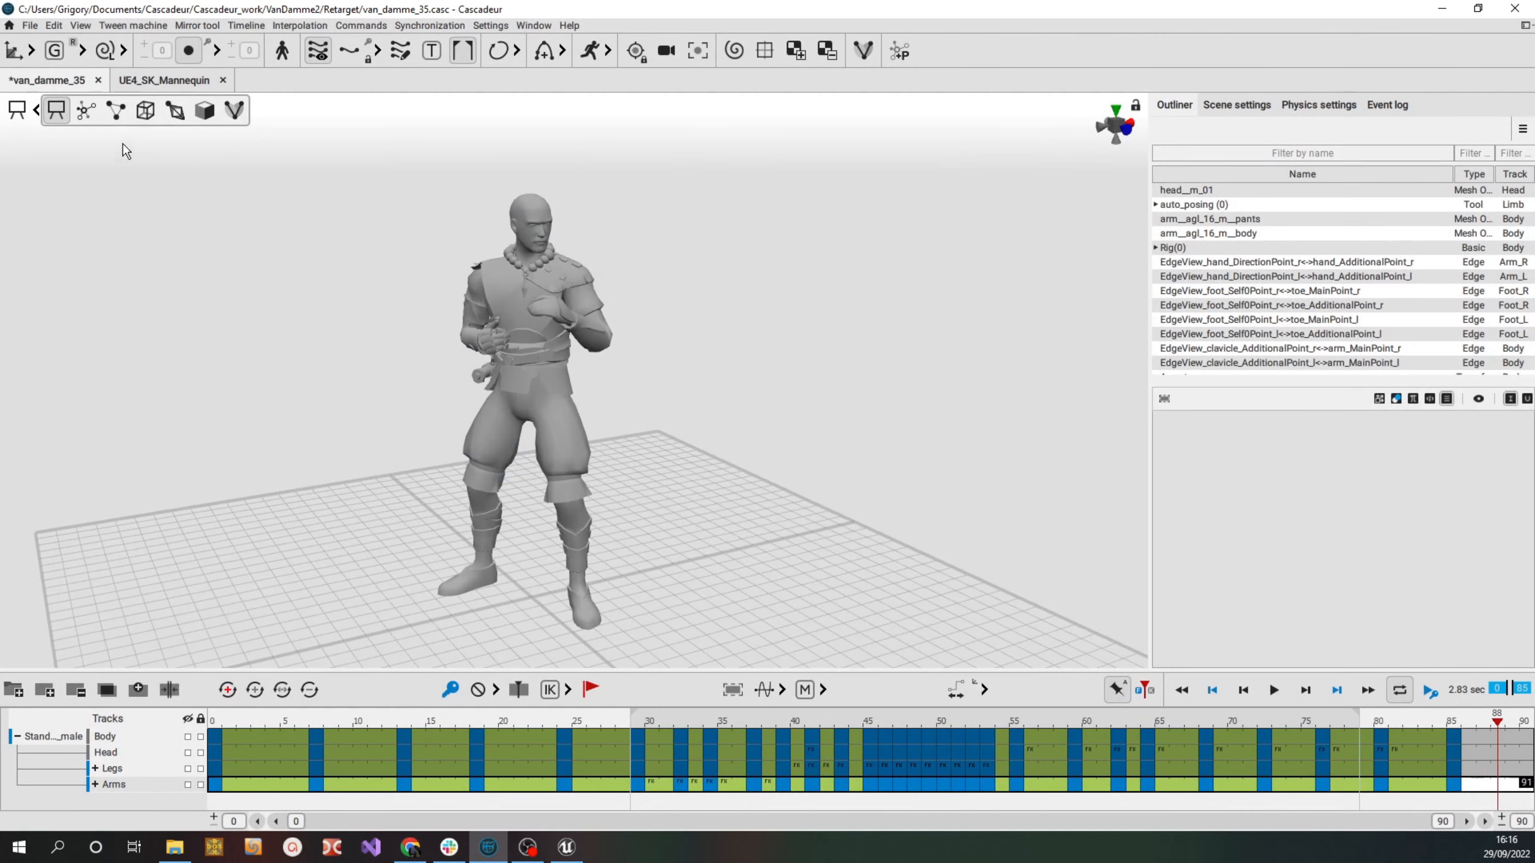
Display the skeleton joints of the van_damme_35 character and compare them with the skeleton in the UE4_SK_Mannequin scene
{"action": "left_click", "coordinate": [176, 112]}
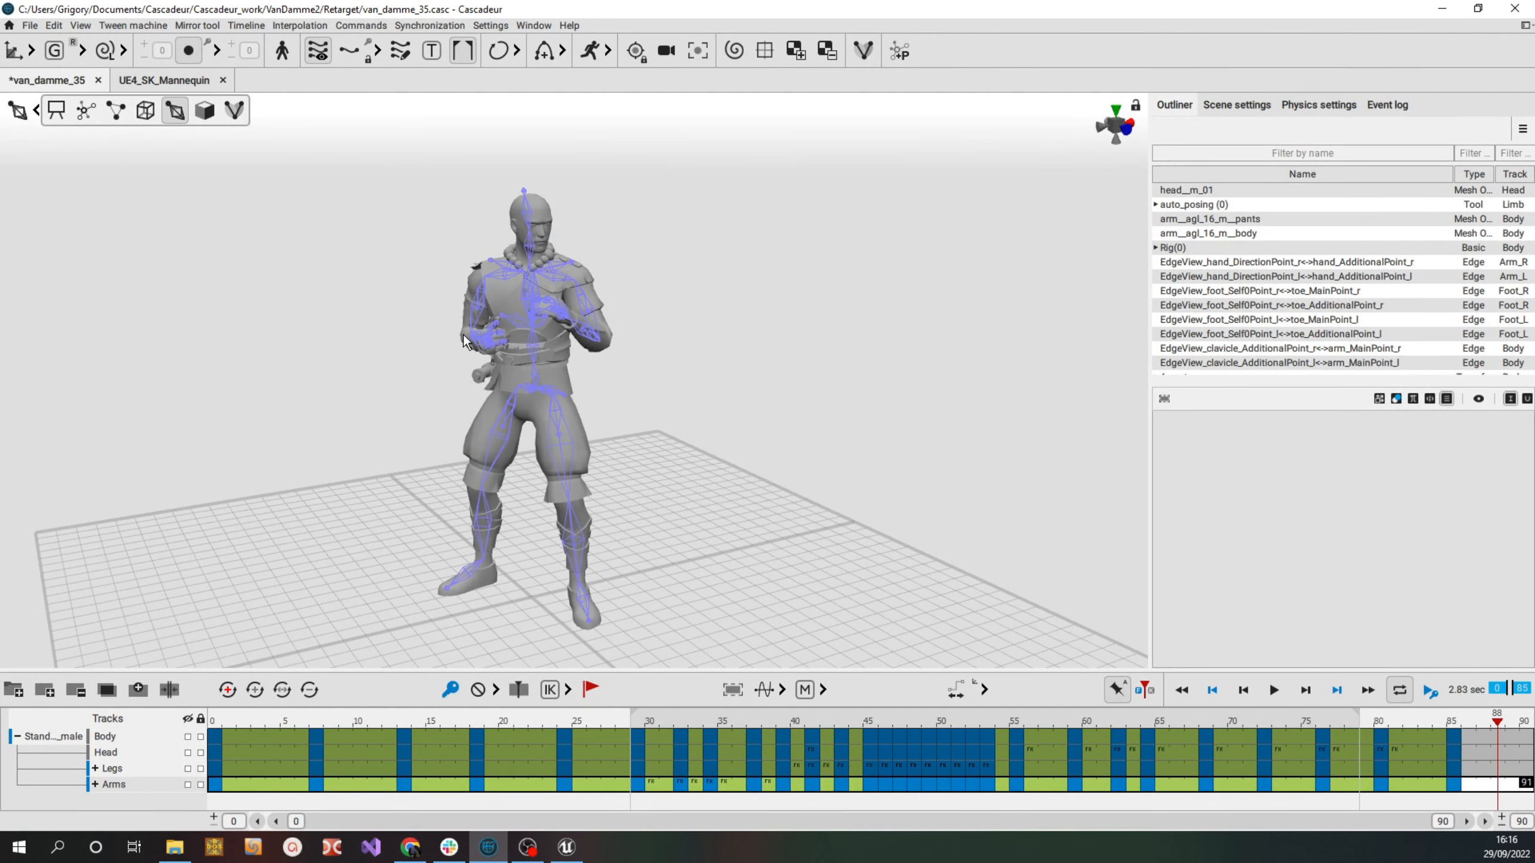
{"action": "scroll", "coordinate": [582, 357], "scroll_direction": "up", "scroll_amount": 5}
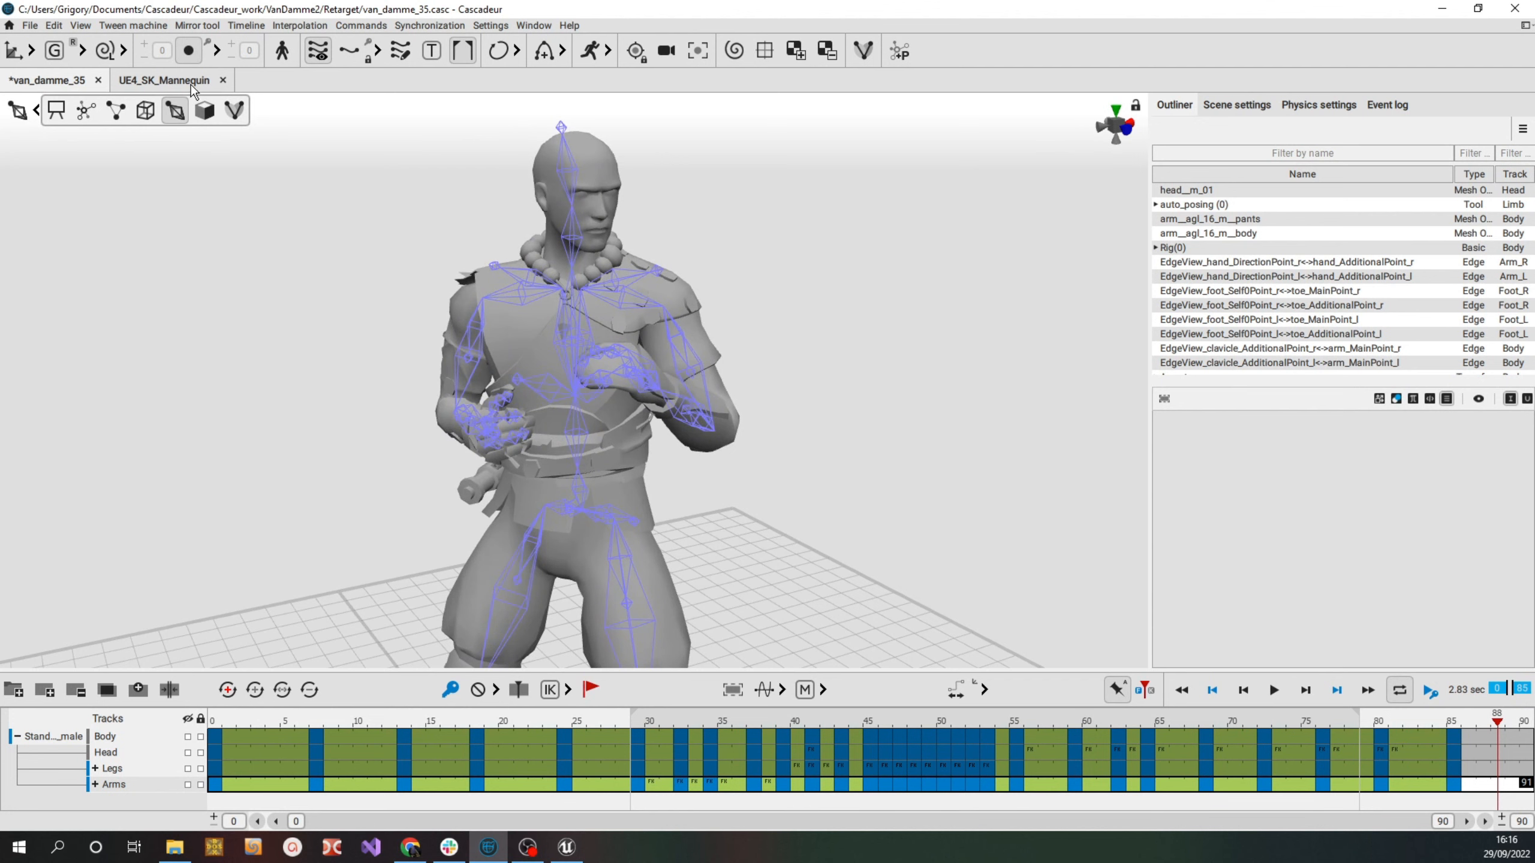
{"action": "left_click", "coordinate": [191, 84]}
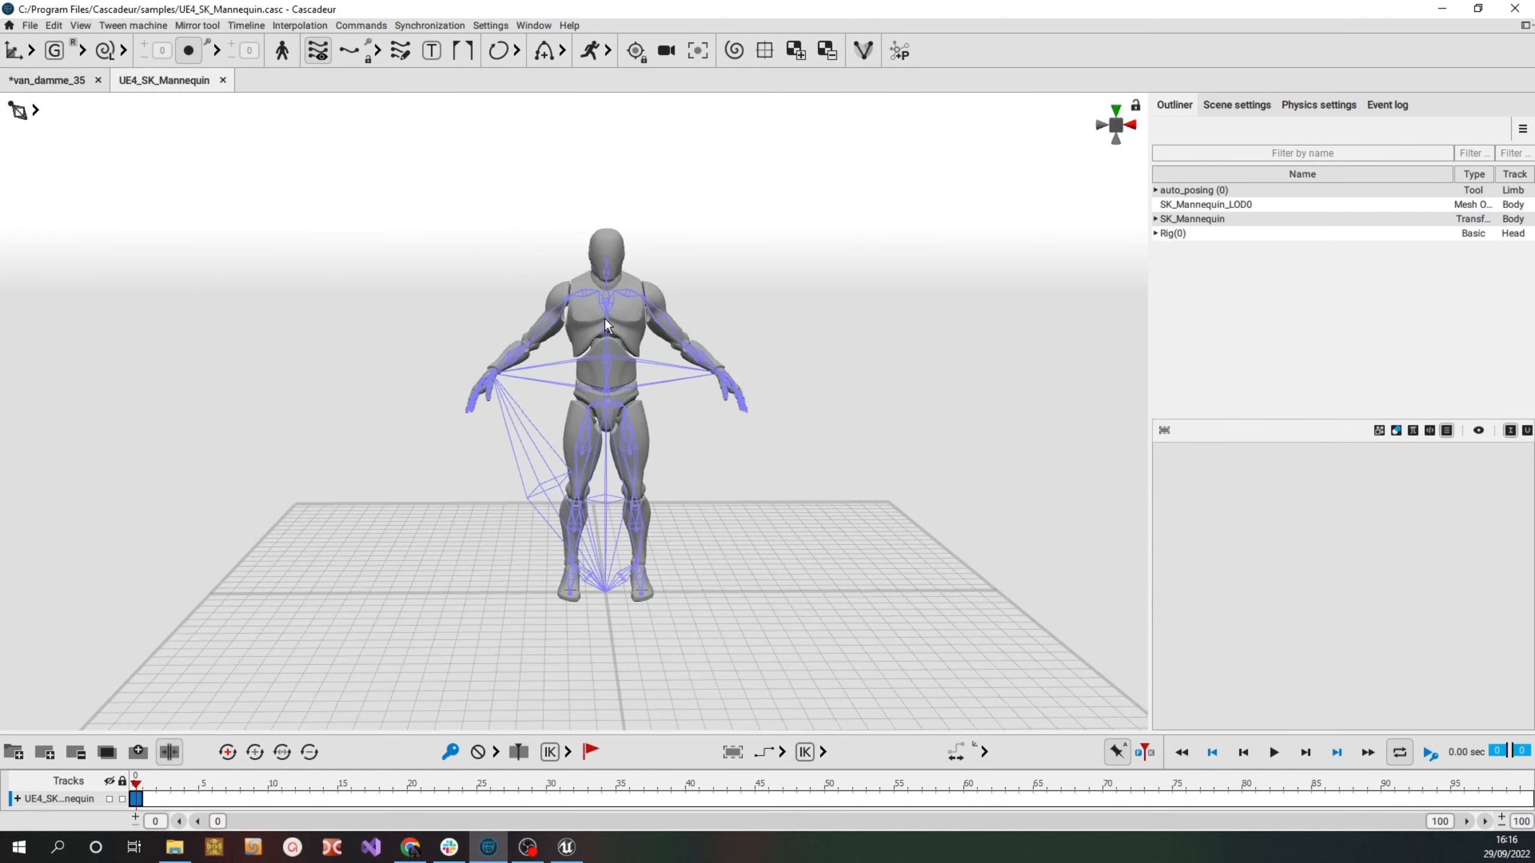
{"action": "scroll", "coordinate": [632, 314], "scroll_direction": "up", "scroll_amount": 5}
{"action": "right_click_drag", "start_coordinate": [637, 387], "coordinate": [436, 331]}
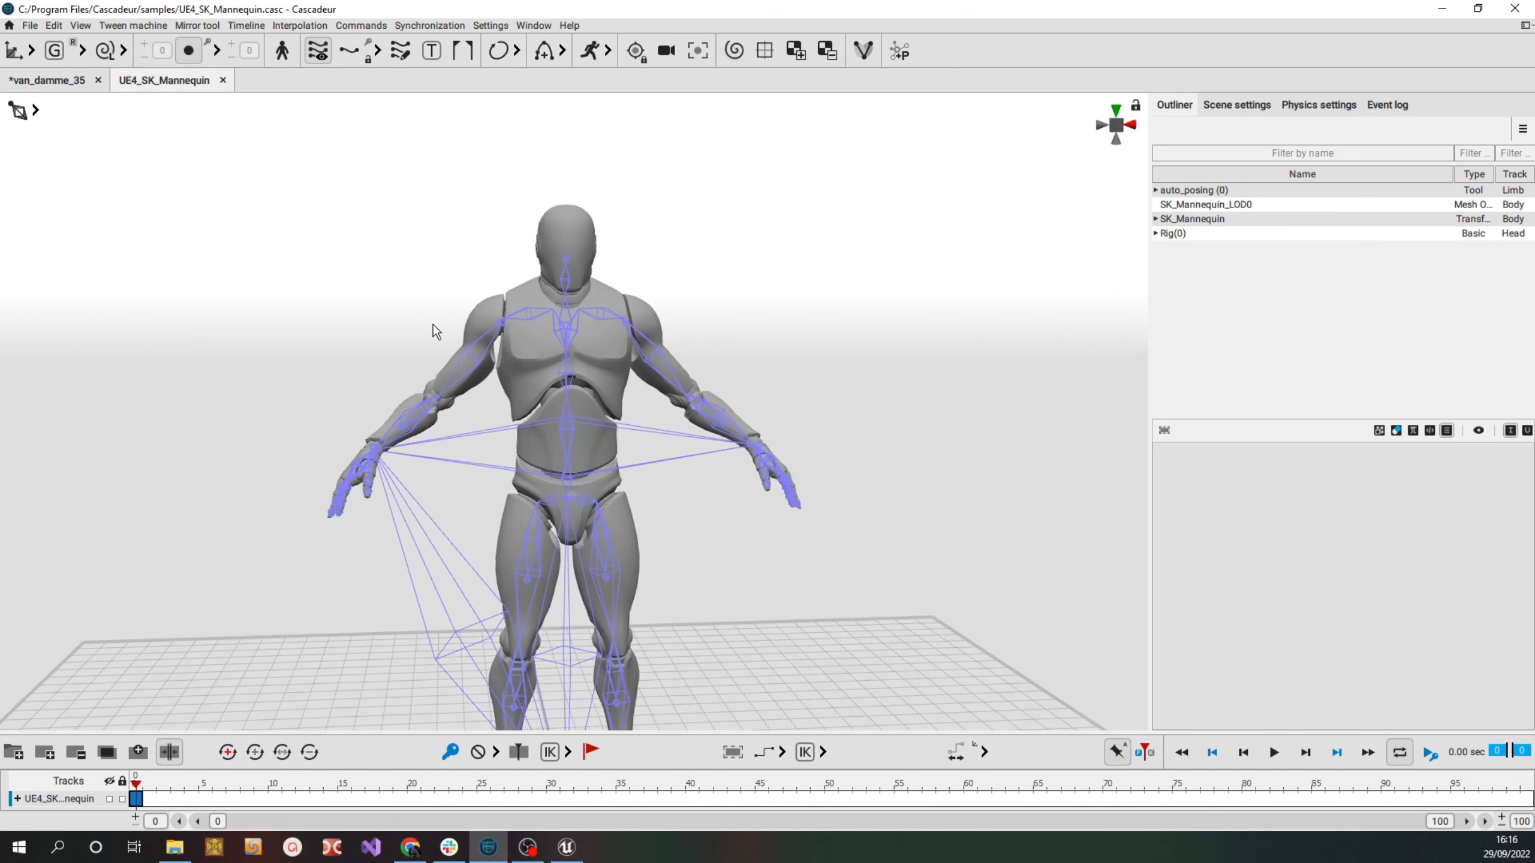
Return to the van_damme_35 scene at frame 0 and switch the viewport back to the mesh-only display mode
{"action": "left_click", "coordinate": [49, 80]}
{"action": "left_click", "coordinate": [213, 723]}
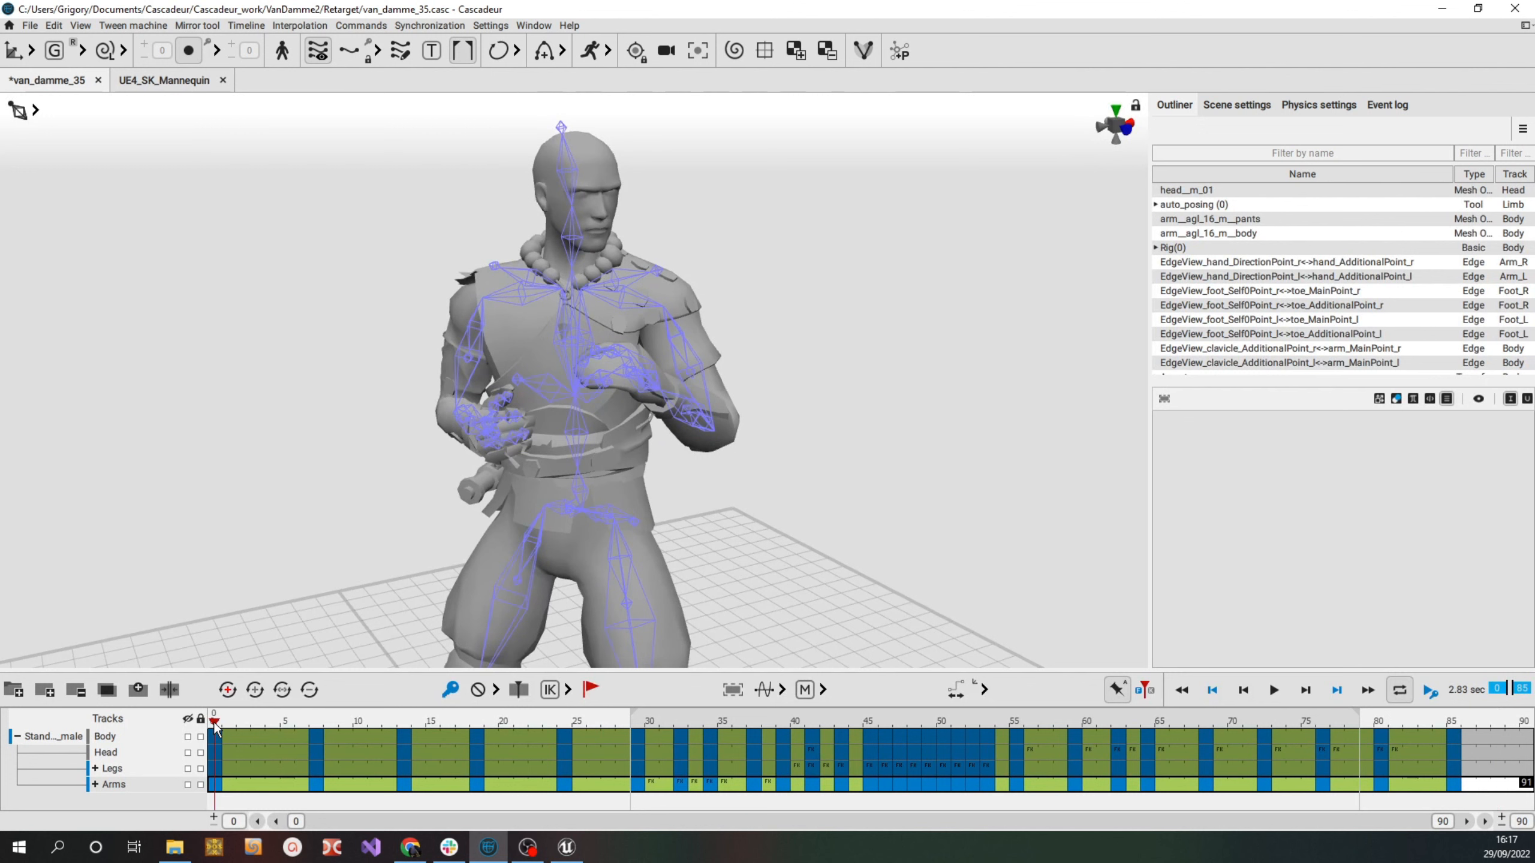
{"action": "left_click", "coordinate": [37, 113]}
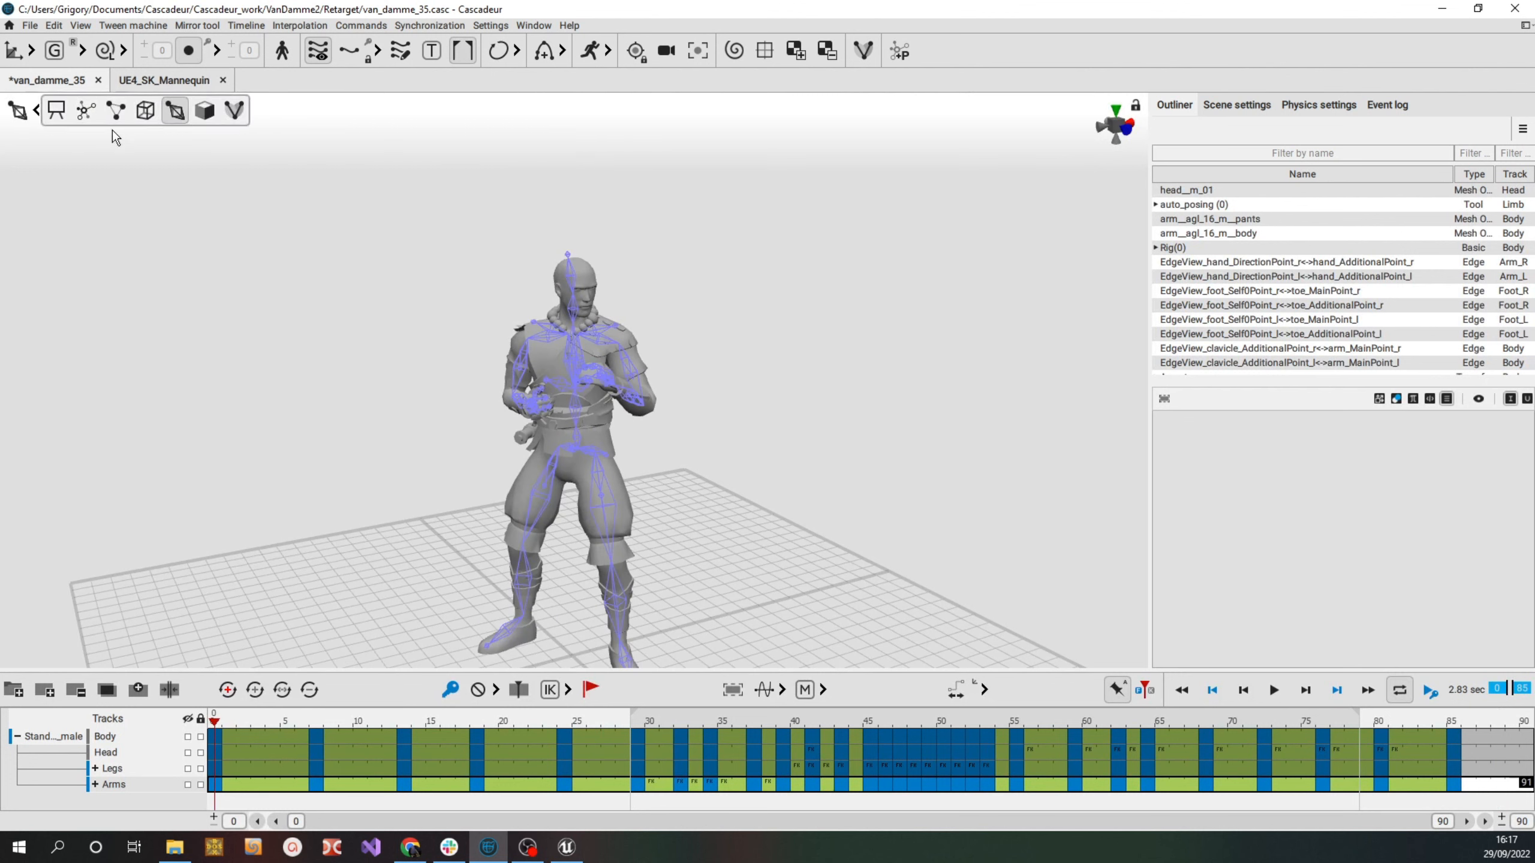
{"action": "middle_click_drag", "start_coordinate": [527, 412], "coordinate": [513, 356]}
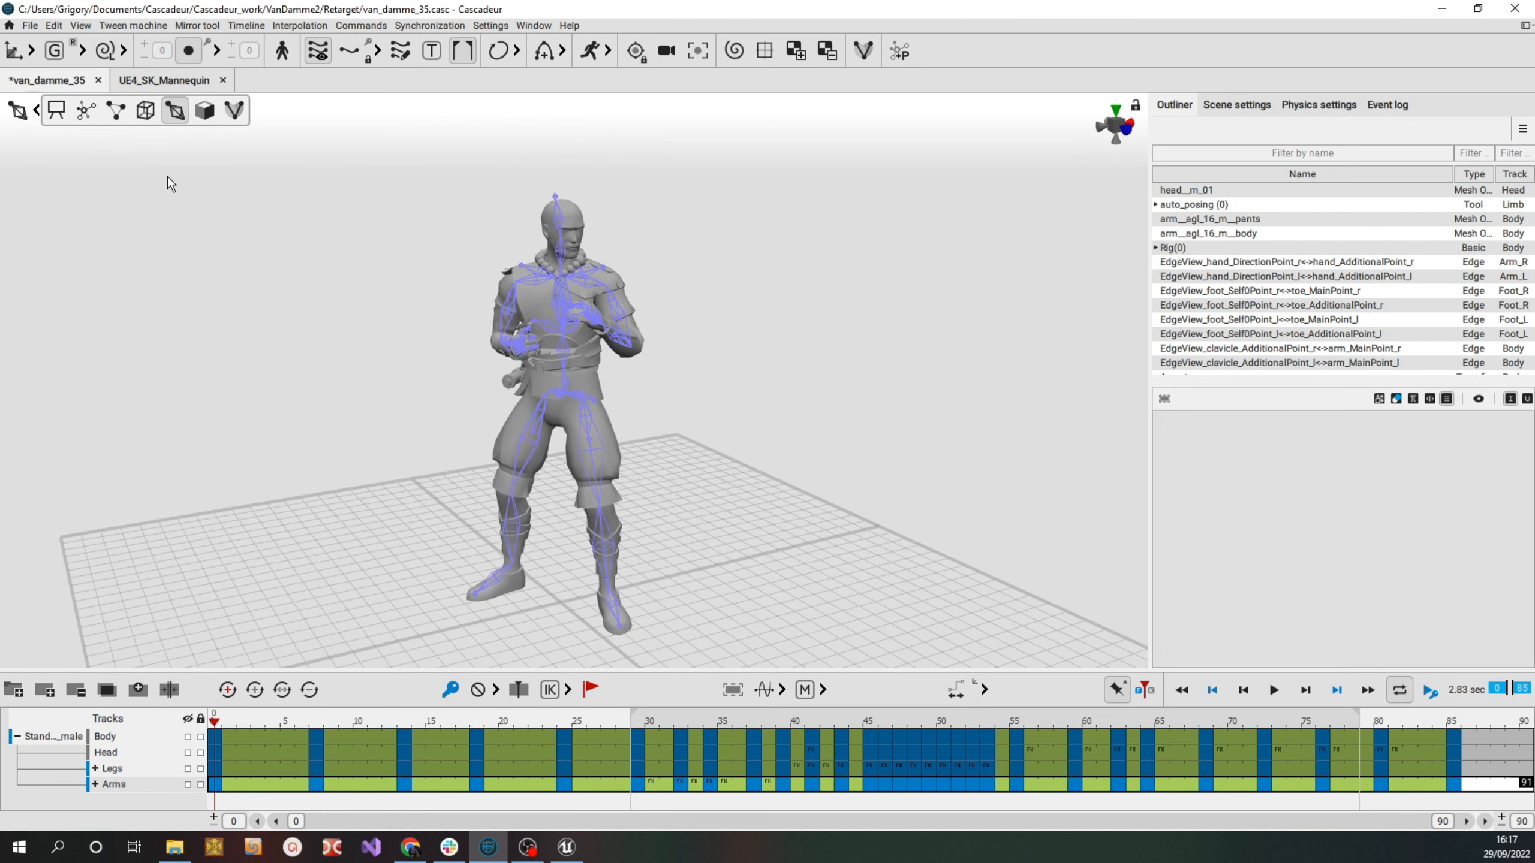
{"action": "left_click", "coordinate": [55, 113]}
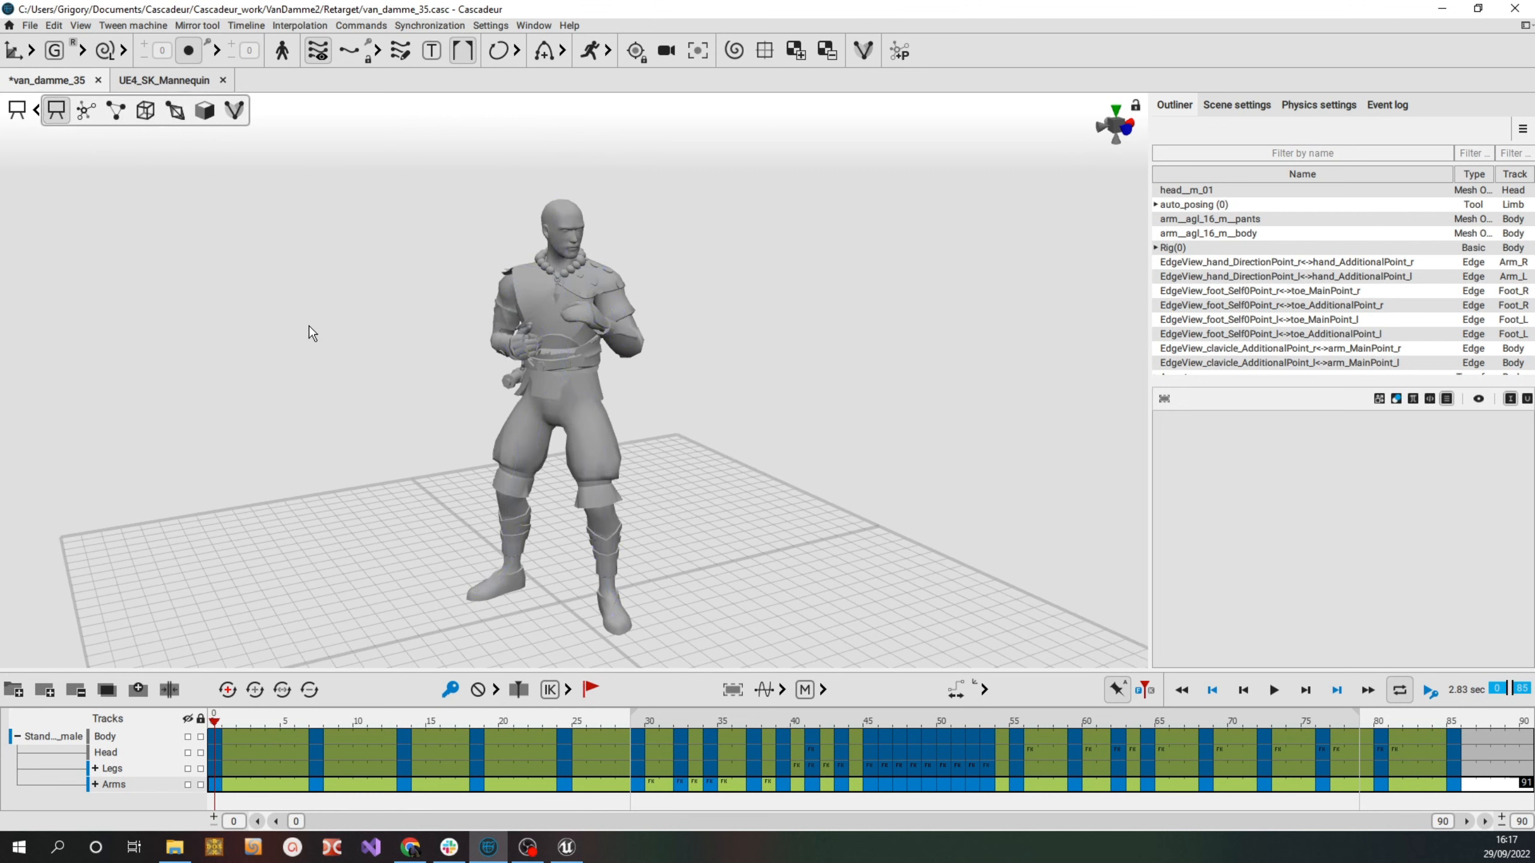
Play the van_damme_35 animation to review the jump kick, stop playback and return to frame 0
{"action": "key", "text": "space"}
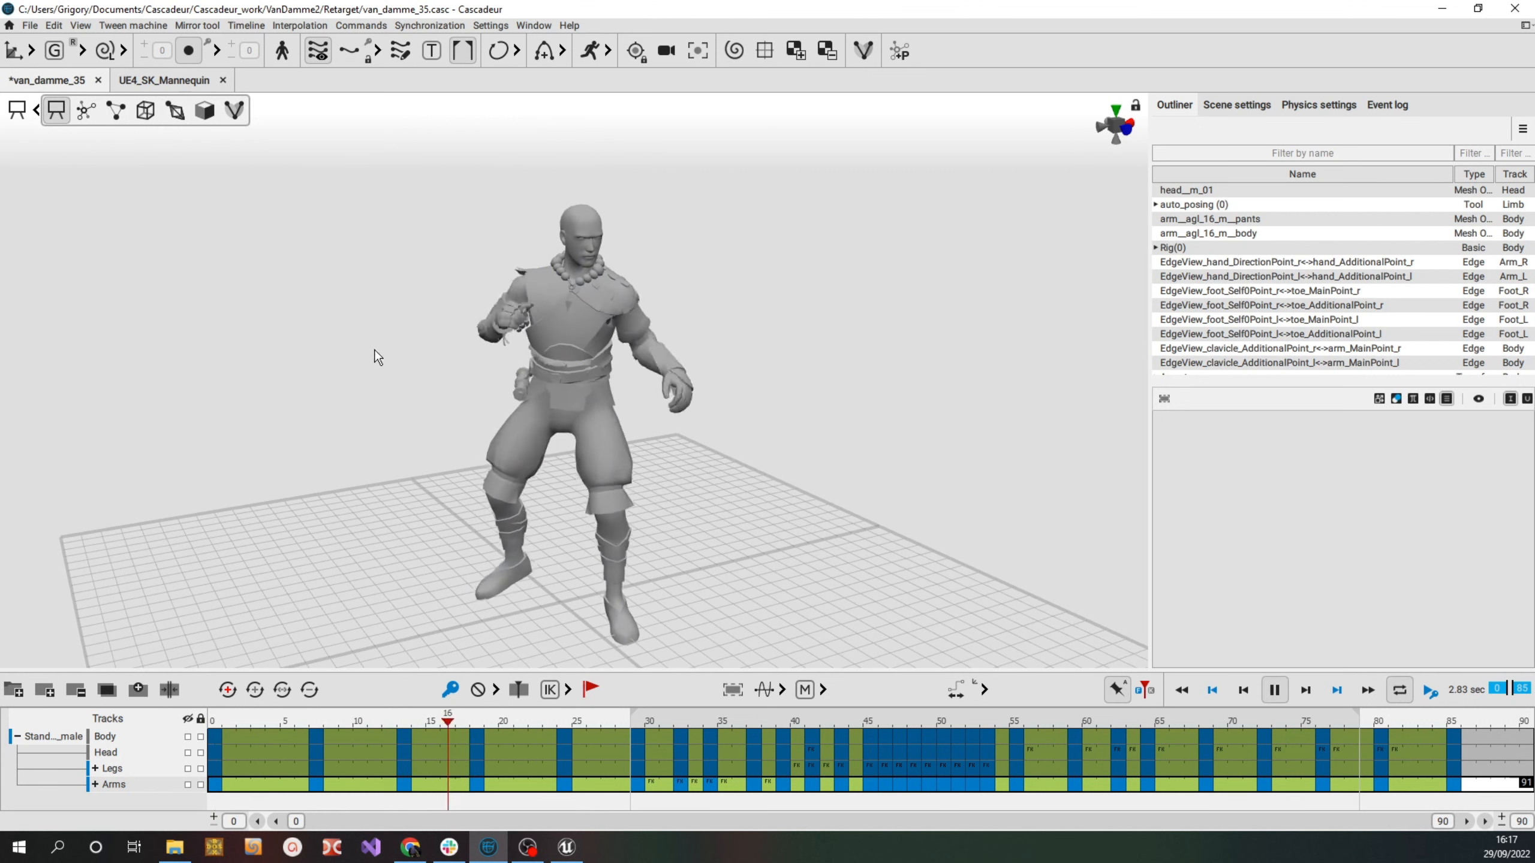
{"action": "scroll", "coordinate": [481, 402], "scroll_direction": "down", "scroll_amount": 3}
{"action": "left_click_drag", "start_coordinate": [703, 456], "coordinate": [653, 420], "text": "alt"}
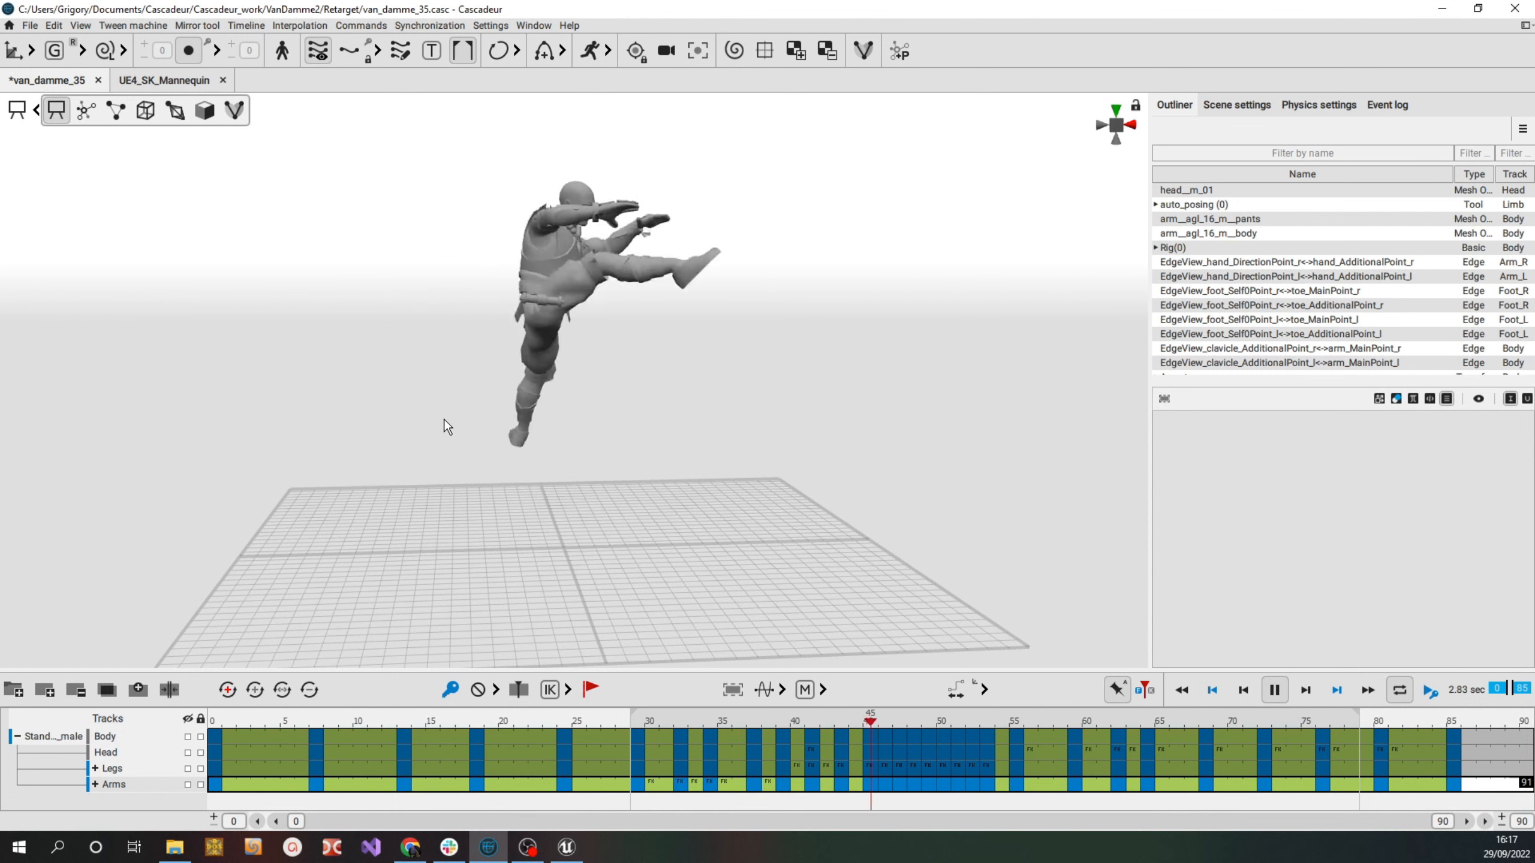
{"action": "key", "text": "space"}
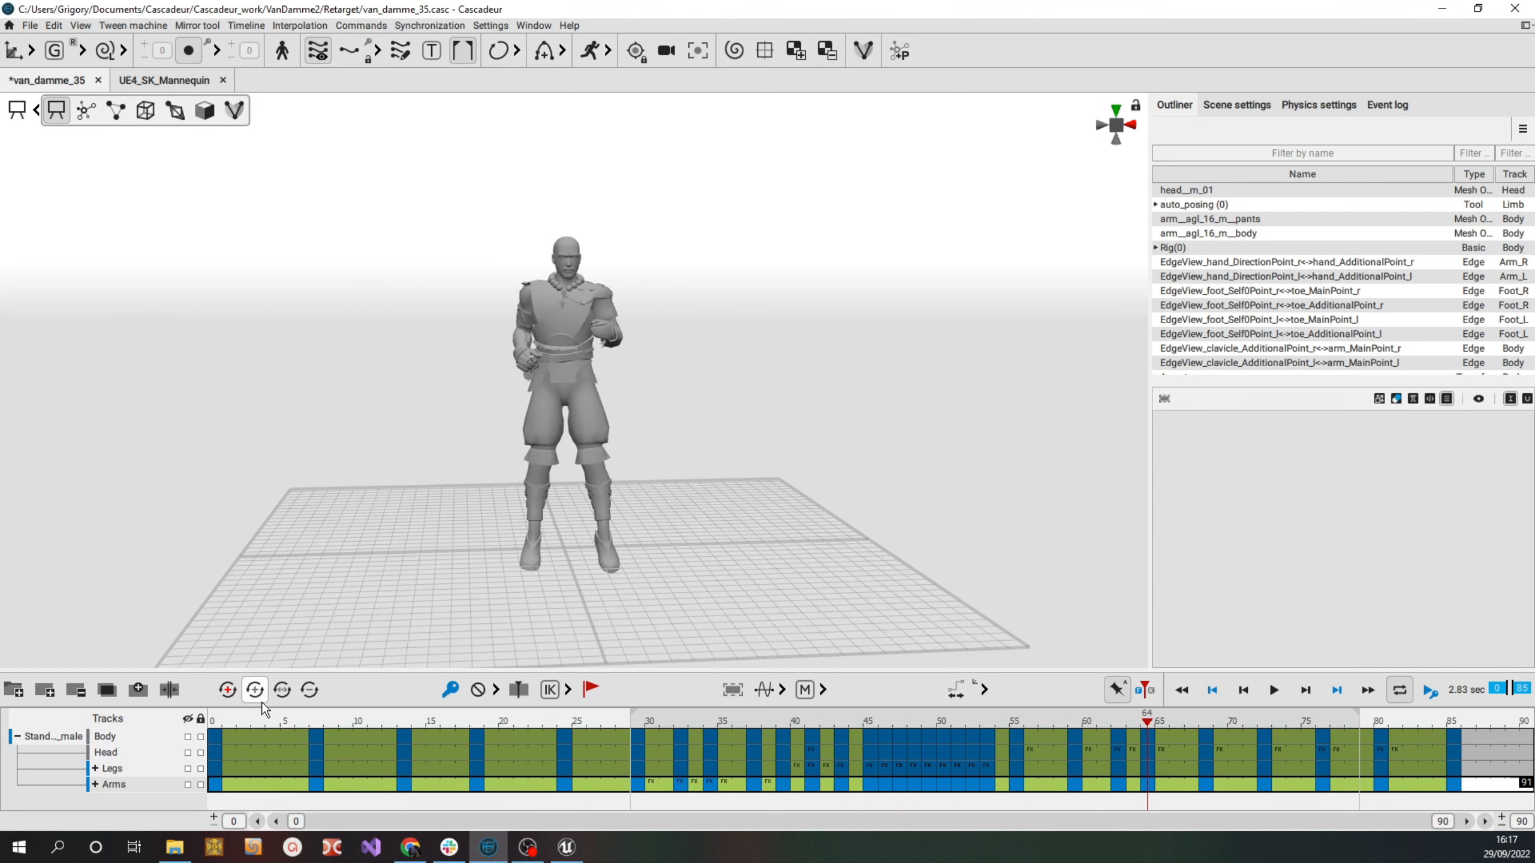
{"action": "left_click", "coordinate": [215, 724]}
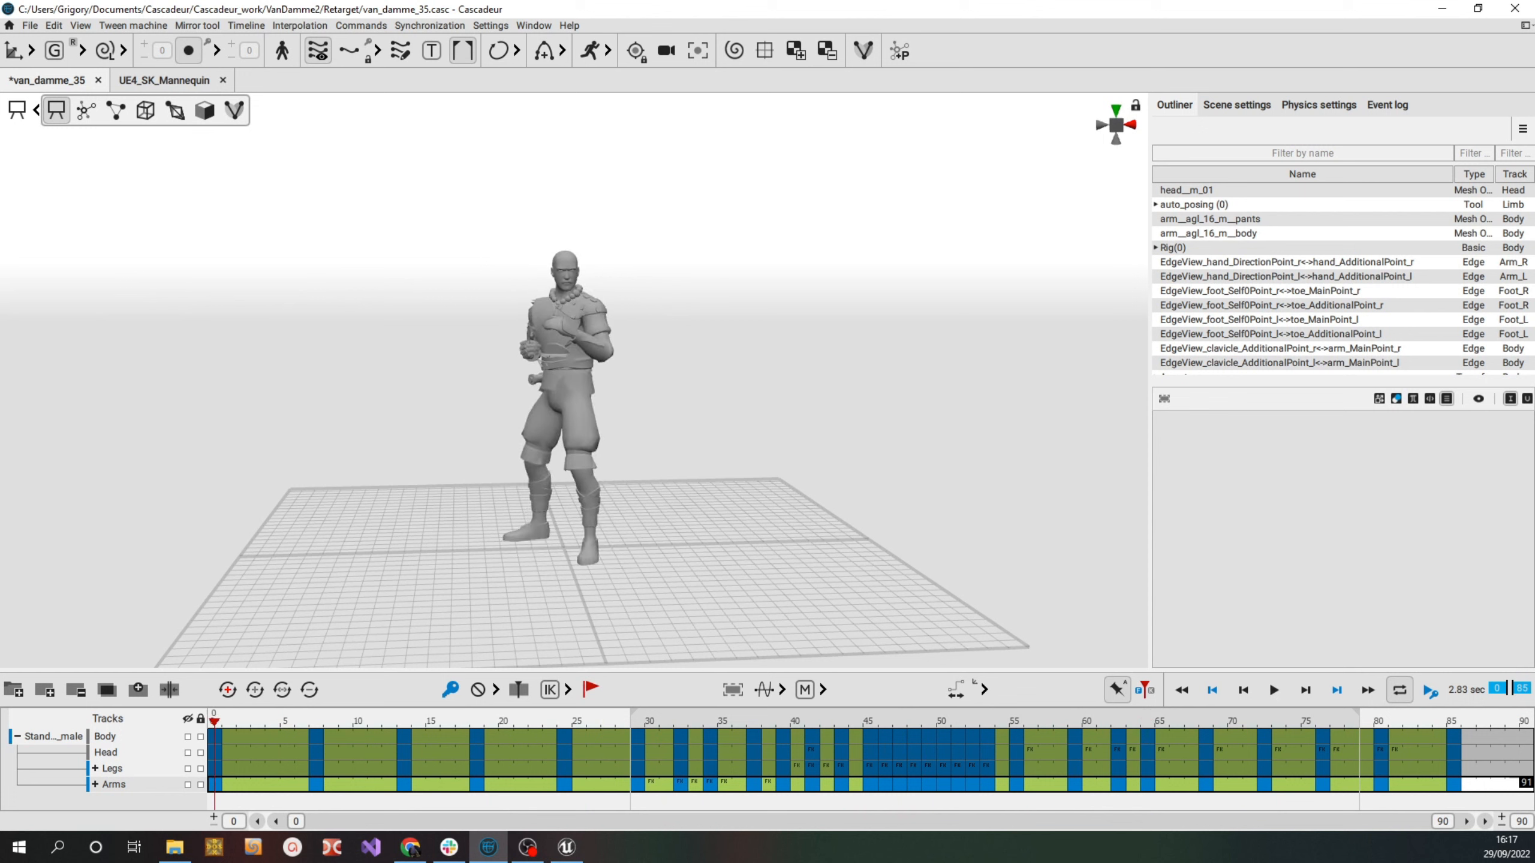
Switch to the Unreal Project Browser and create a Third Person template project named VanDamme_2, keeping the Blueprint and No Starter Content settings
{"action": "key", "text": "alt+Tab"}
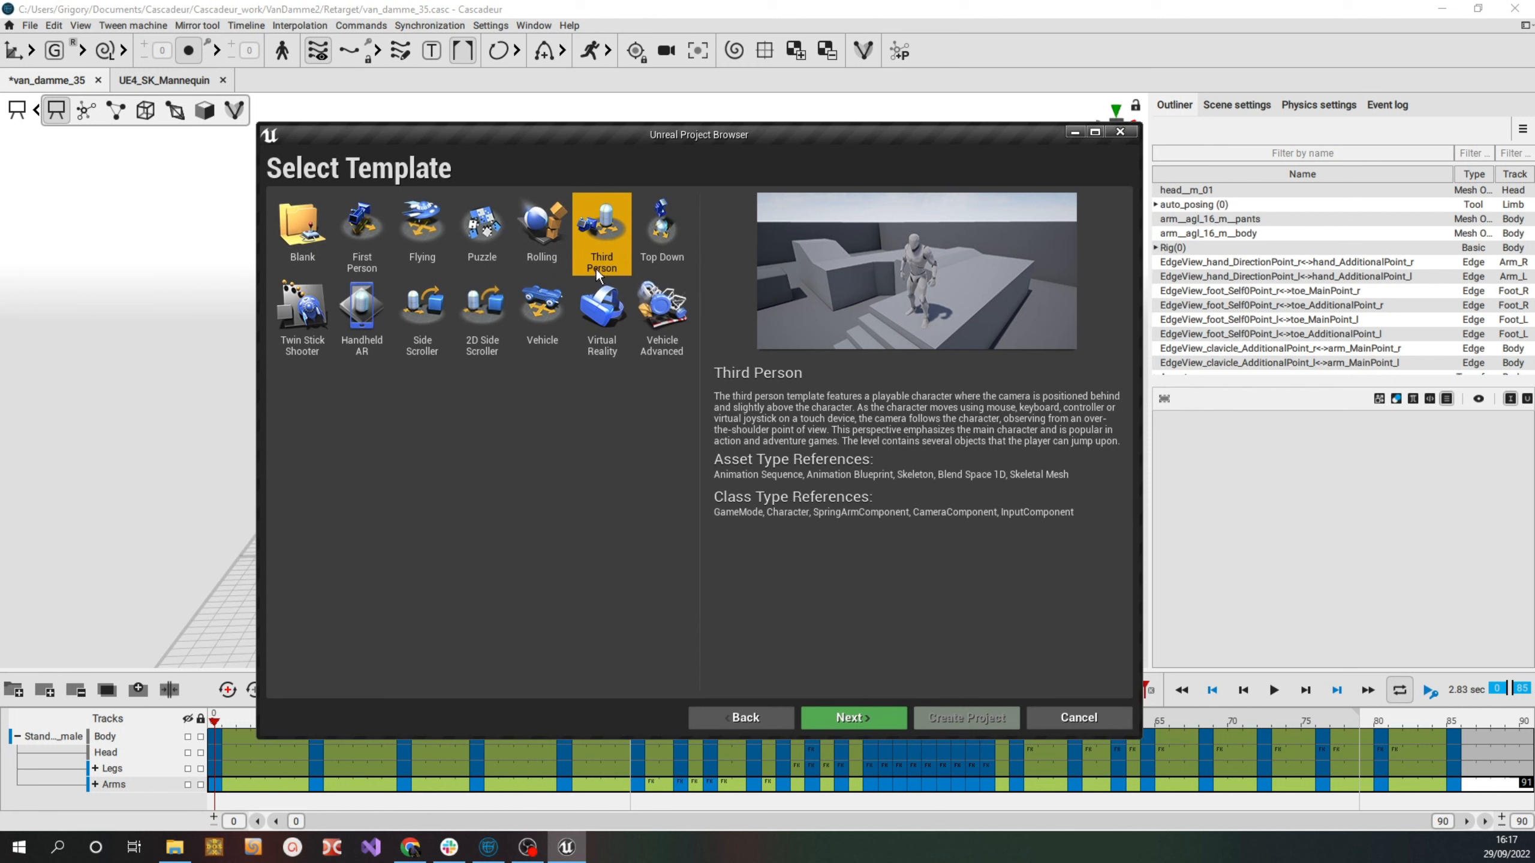
{"action": "left_click", "coordinate": [855, 718]}
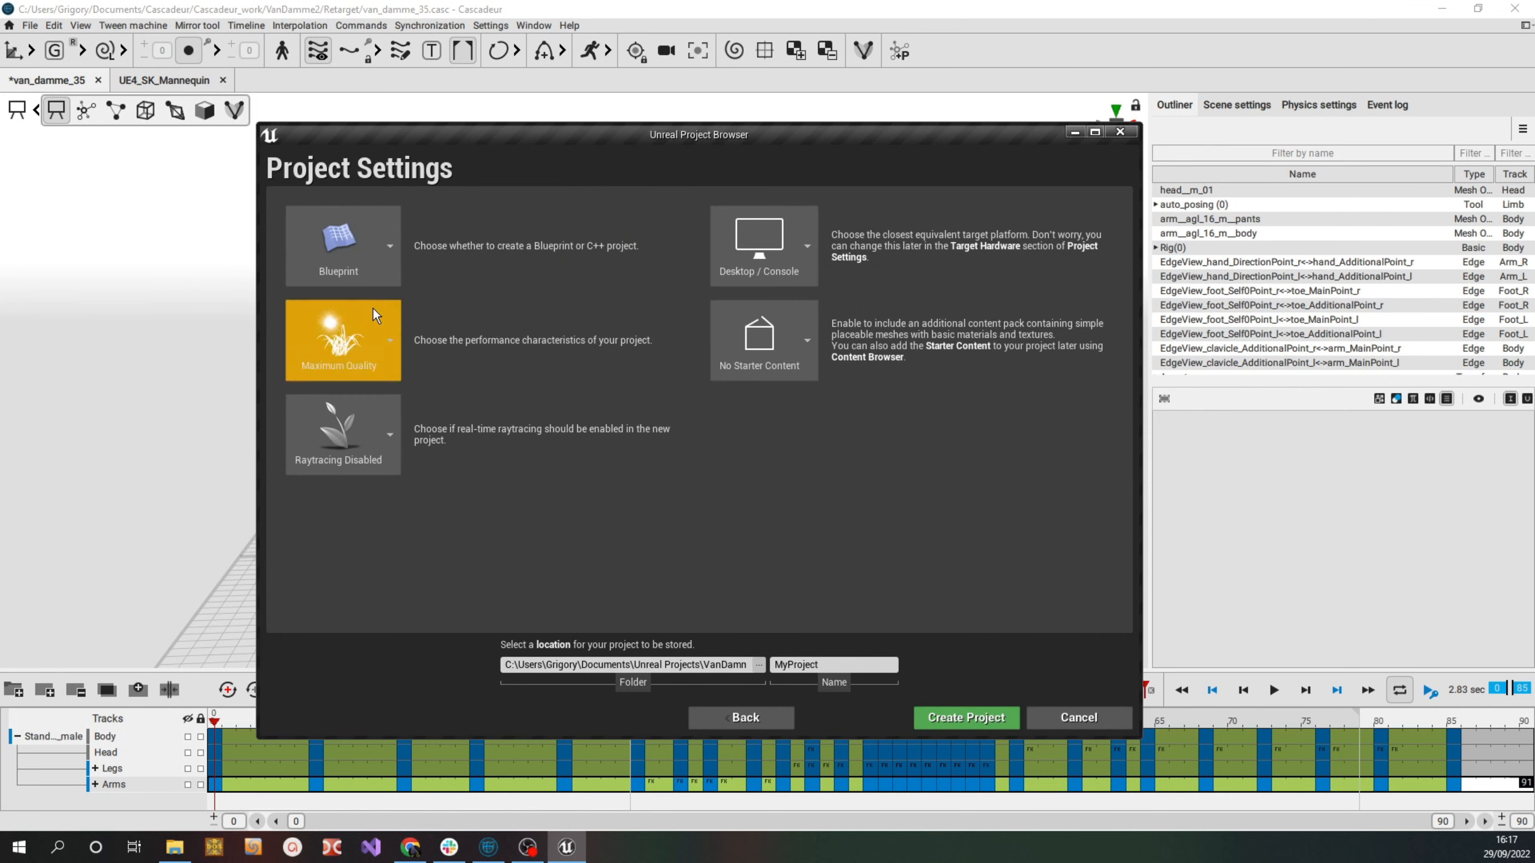
{"action": "left_click", "coordinate": [849, 666]}
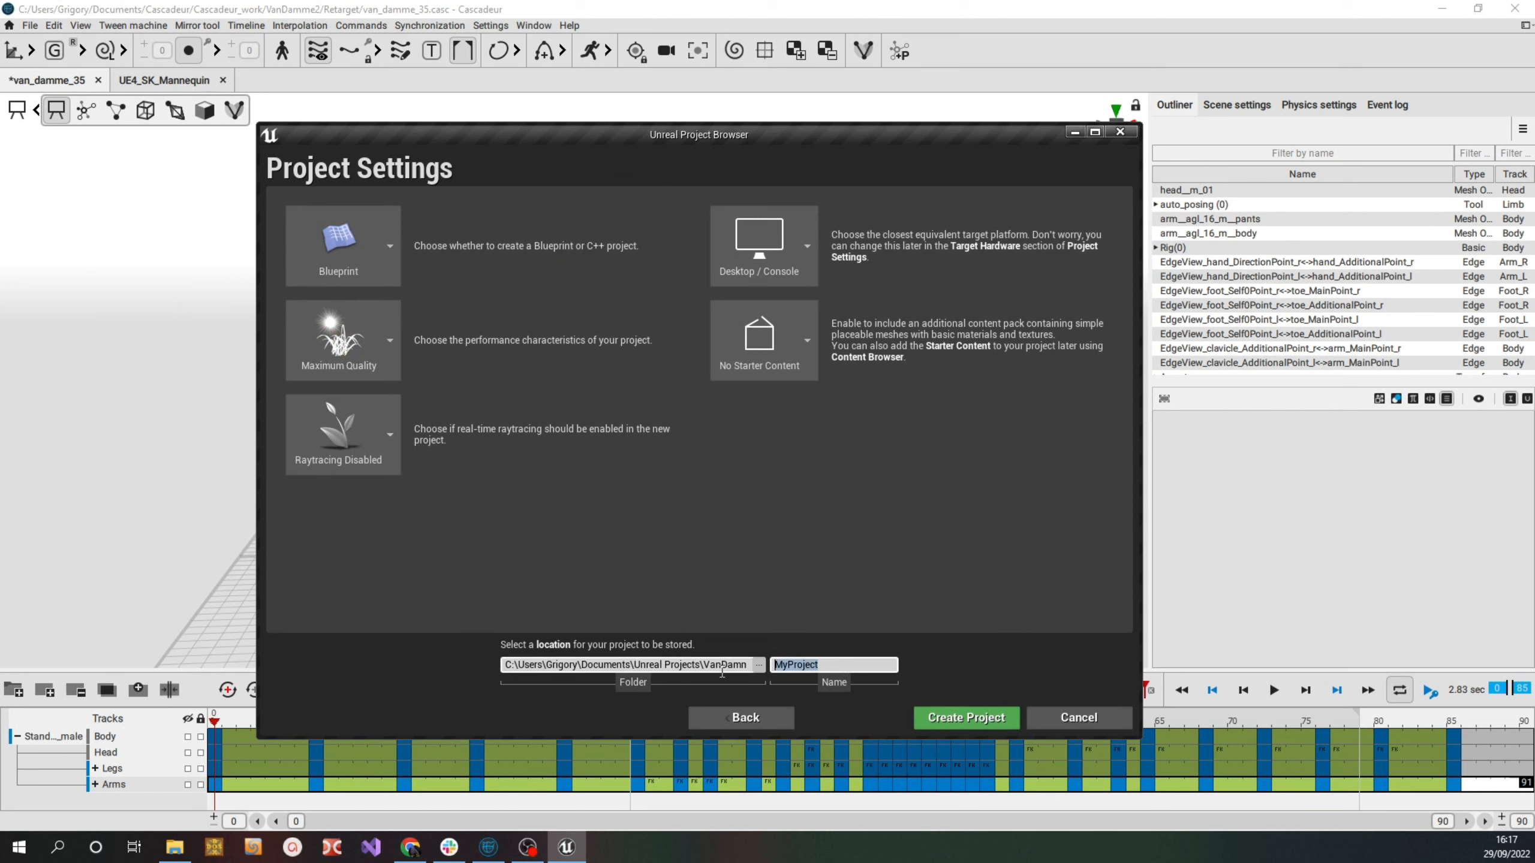
{"action": "type", "text": "VanDamme"}
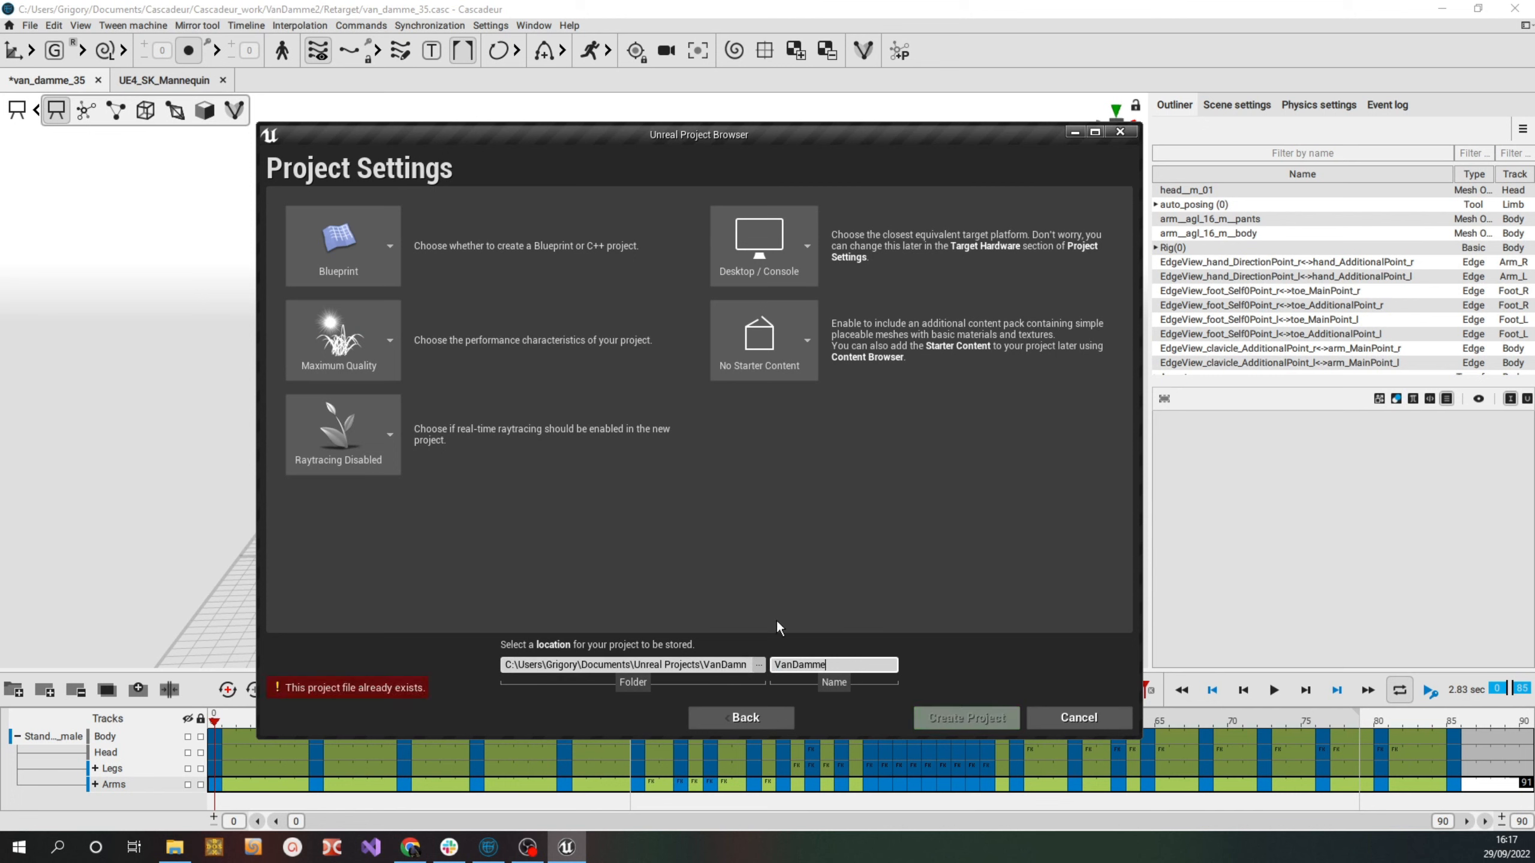
{"action": "type", "text": "_2"}
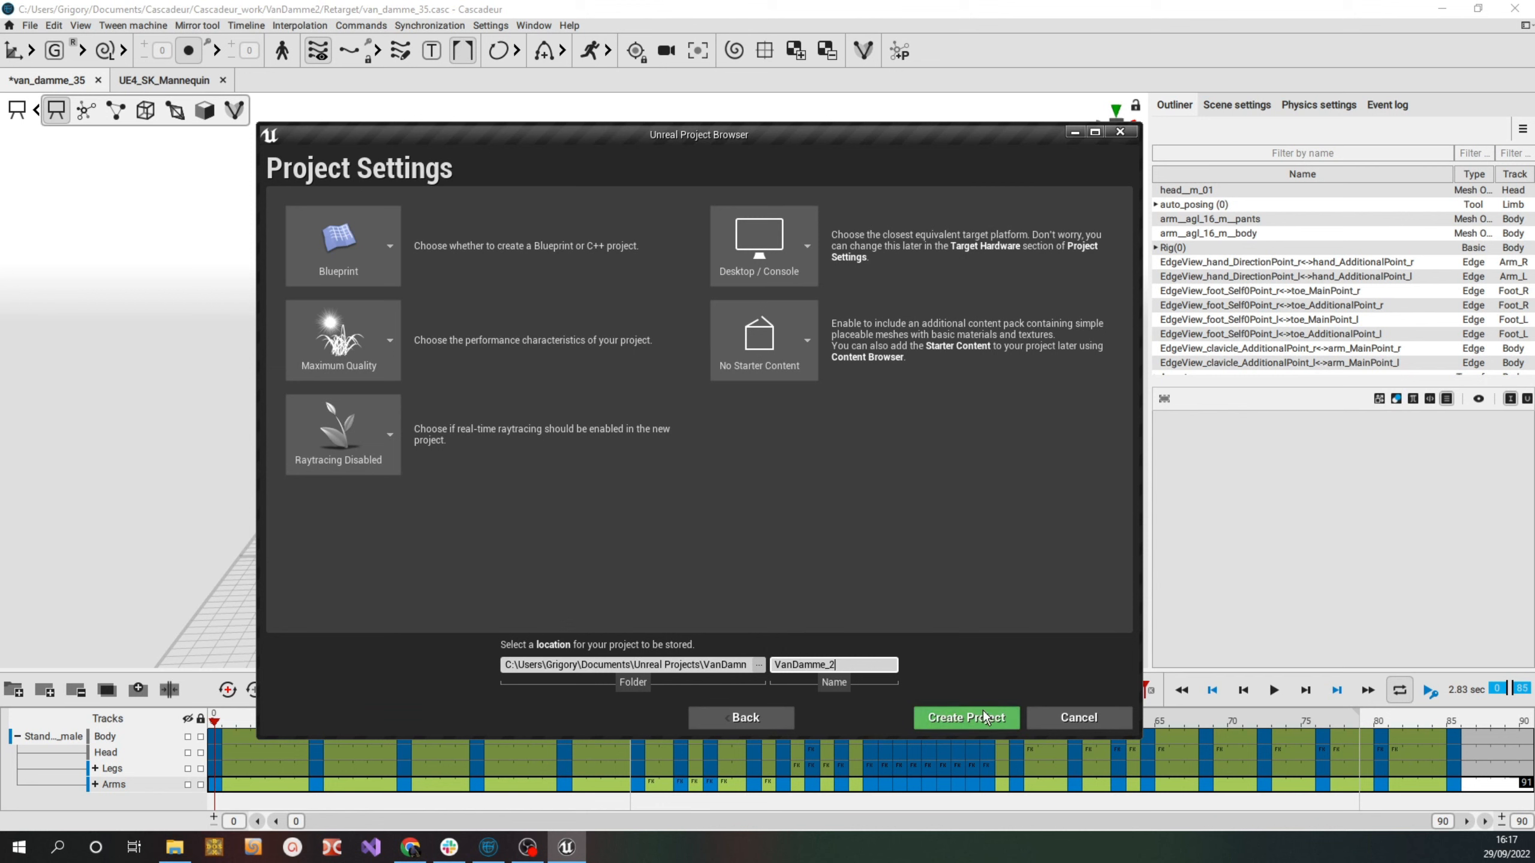
{"action": "left_click", "coordinate": [966, 720]}
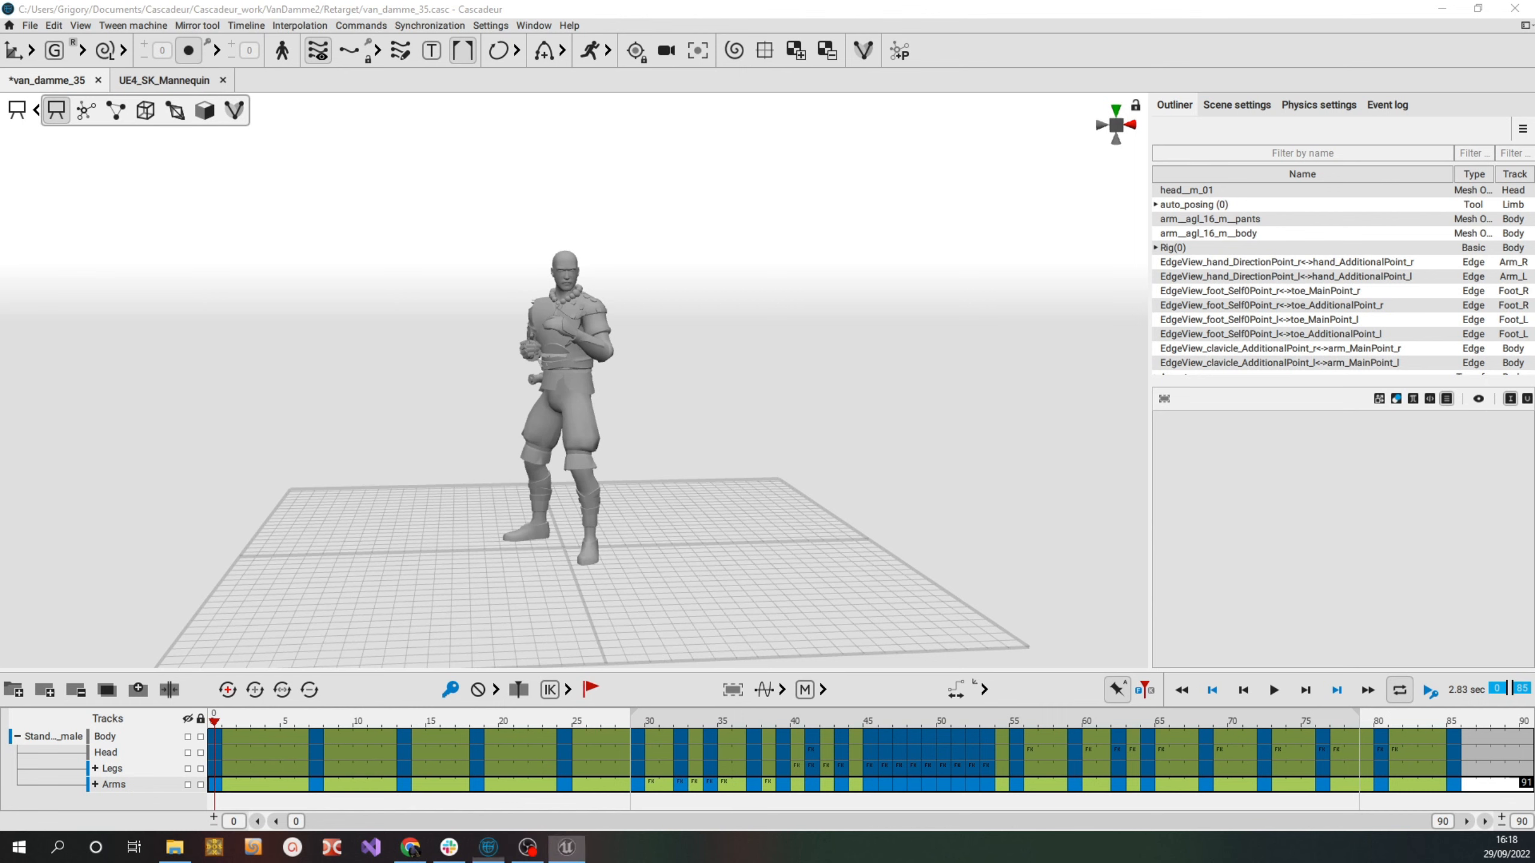
Maximize the editor window of the new VanDamme_2 project
{"action": "left_click_drag", "start_coordinate": [0, 65], "coordinate": [756, 60]}
{"action": "double_click", "coordinate": [755, 60]}
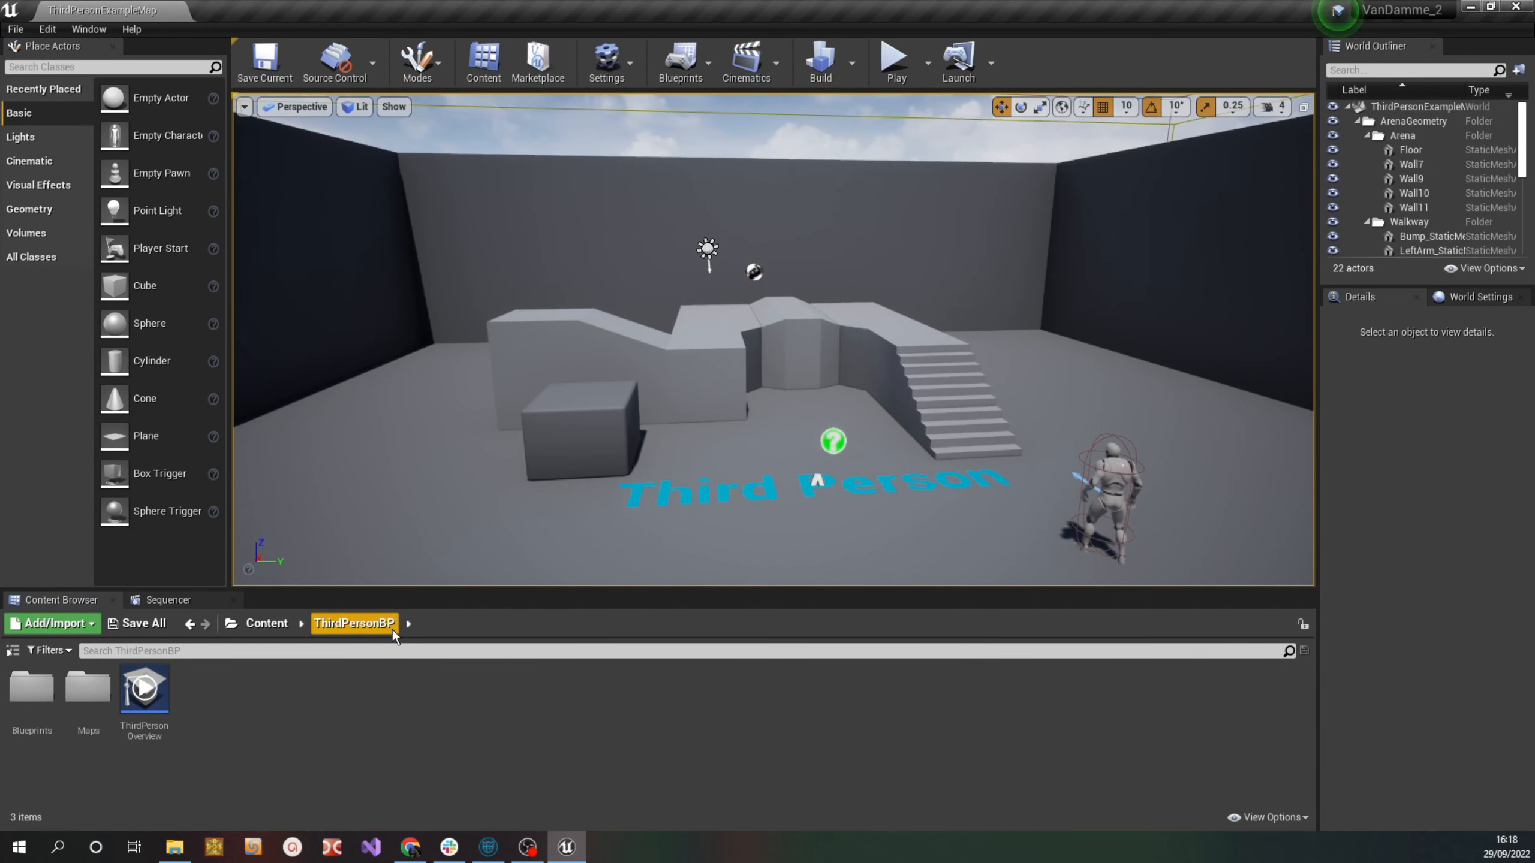
{"action": "left_click_drag", "start_coordinate": [1186, 505], "coordinate": [1178, 500], "text": "alt"}
{"action": "mouse_move", "coordinate": [1124, 387]}
{"action": "left_mouse_down", "text": "alt"}
{"action": "mouse_move", "coordinate": [1178, 371]}
{"action": "mouse_move", "coordinate": [1105, 388]}
{"action": "left_mouse_up", "text": "alt"}
{"action": "middle_click_drag", "start_coordinate": [1124, 381], "coordinate": [1155, 386]}
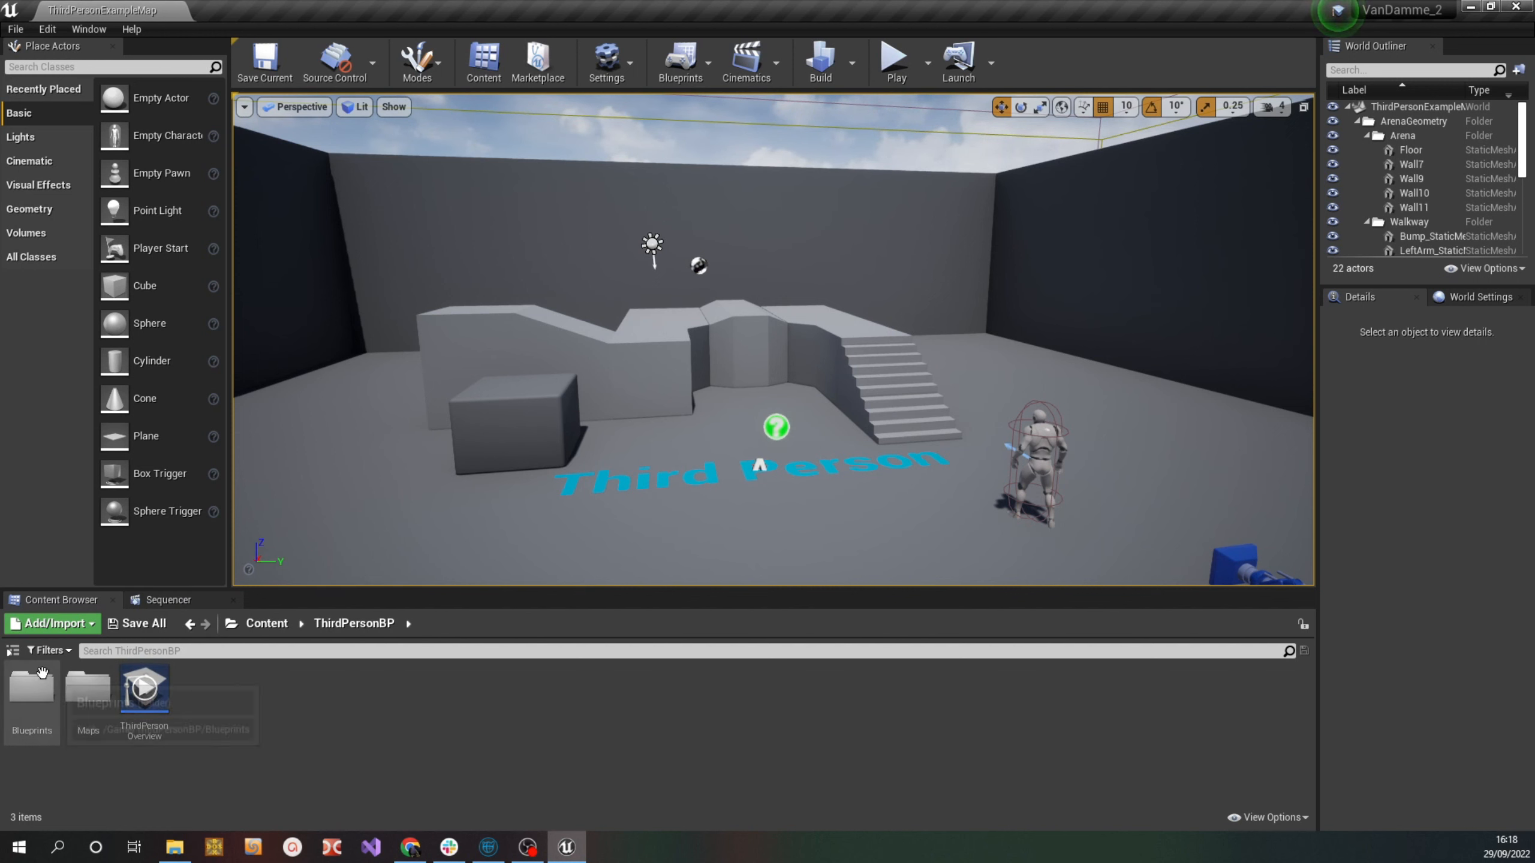
Show the content folder tree and open the Mannequin > Character > Mesh folder
{"action": "left_click", "coordinate": [12, 650]}
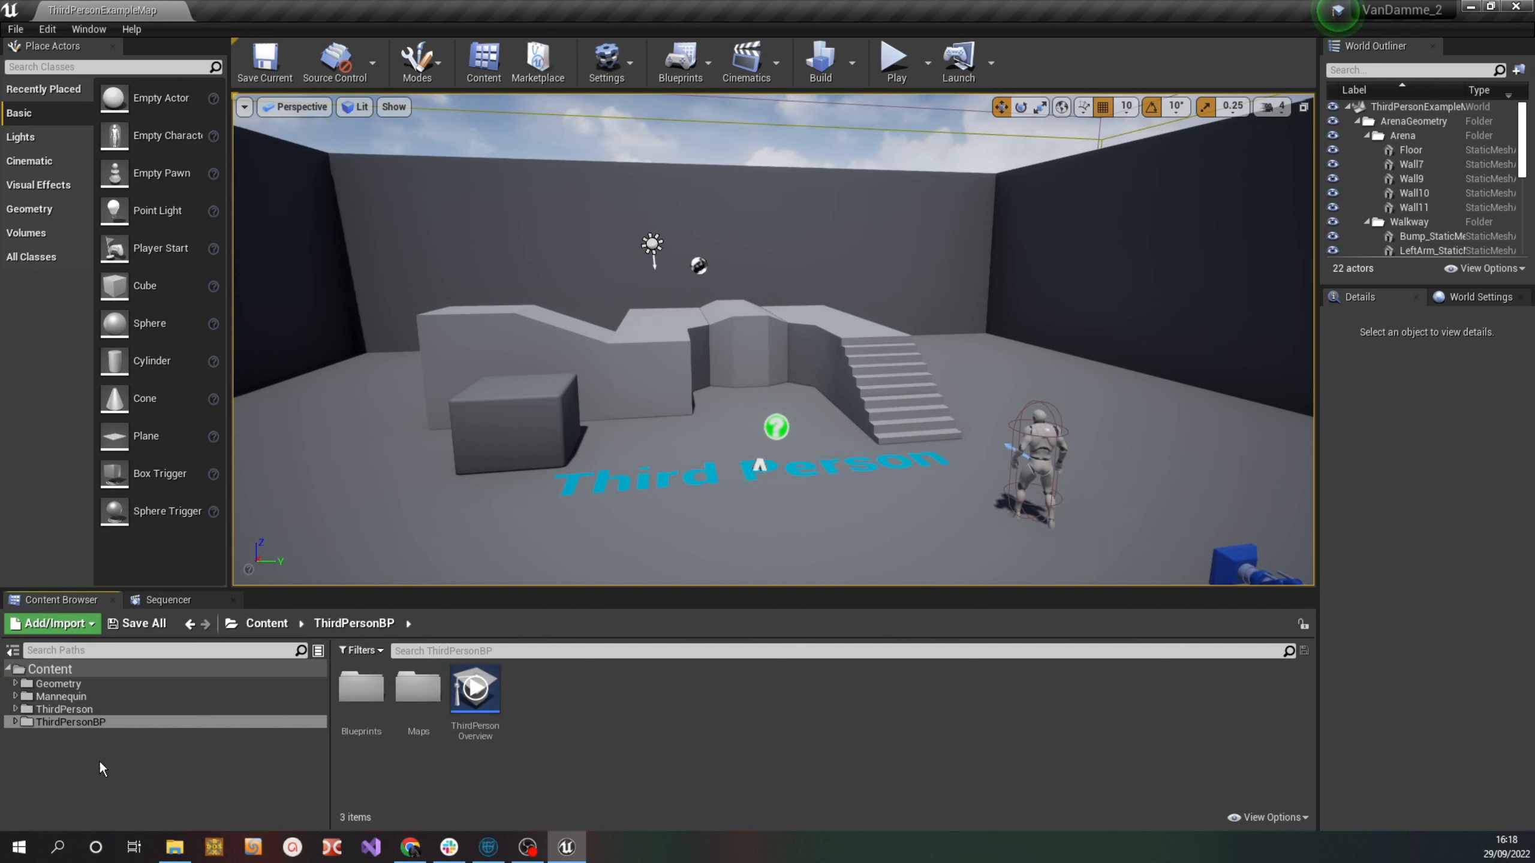
{"action": "left_click", "coordinate": [17, 696]}
{"action": "left_click", "coordinate": [23, 722]}
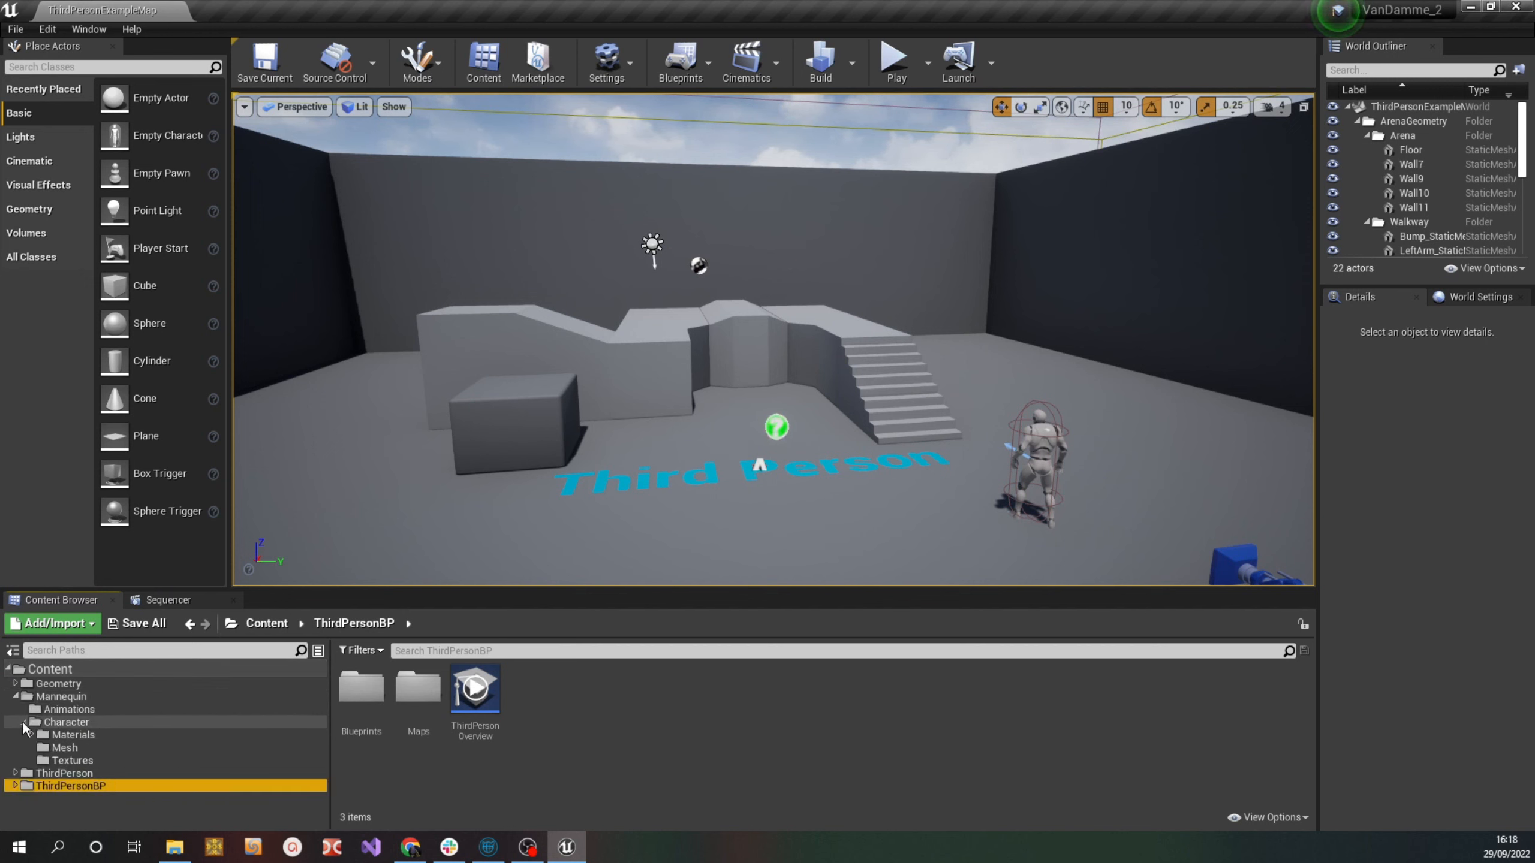
{"action": "left_click", "coordinate": [67, 723]}
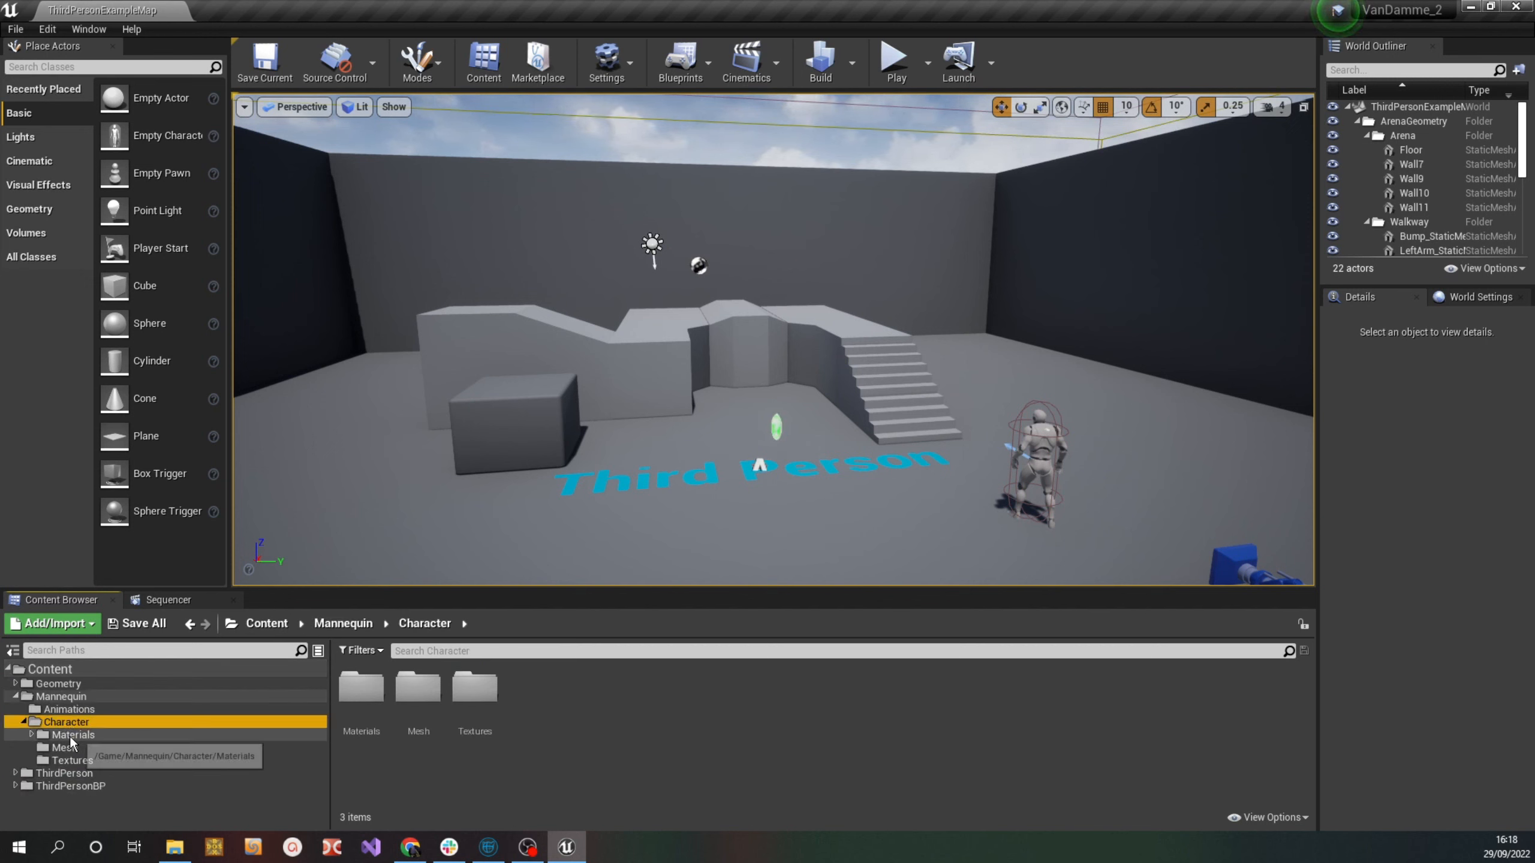
{"action": "double_click", "coordinate": [426, 703]}
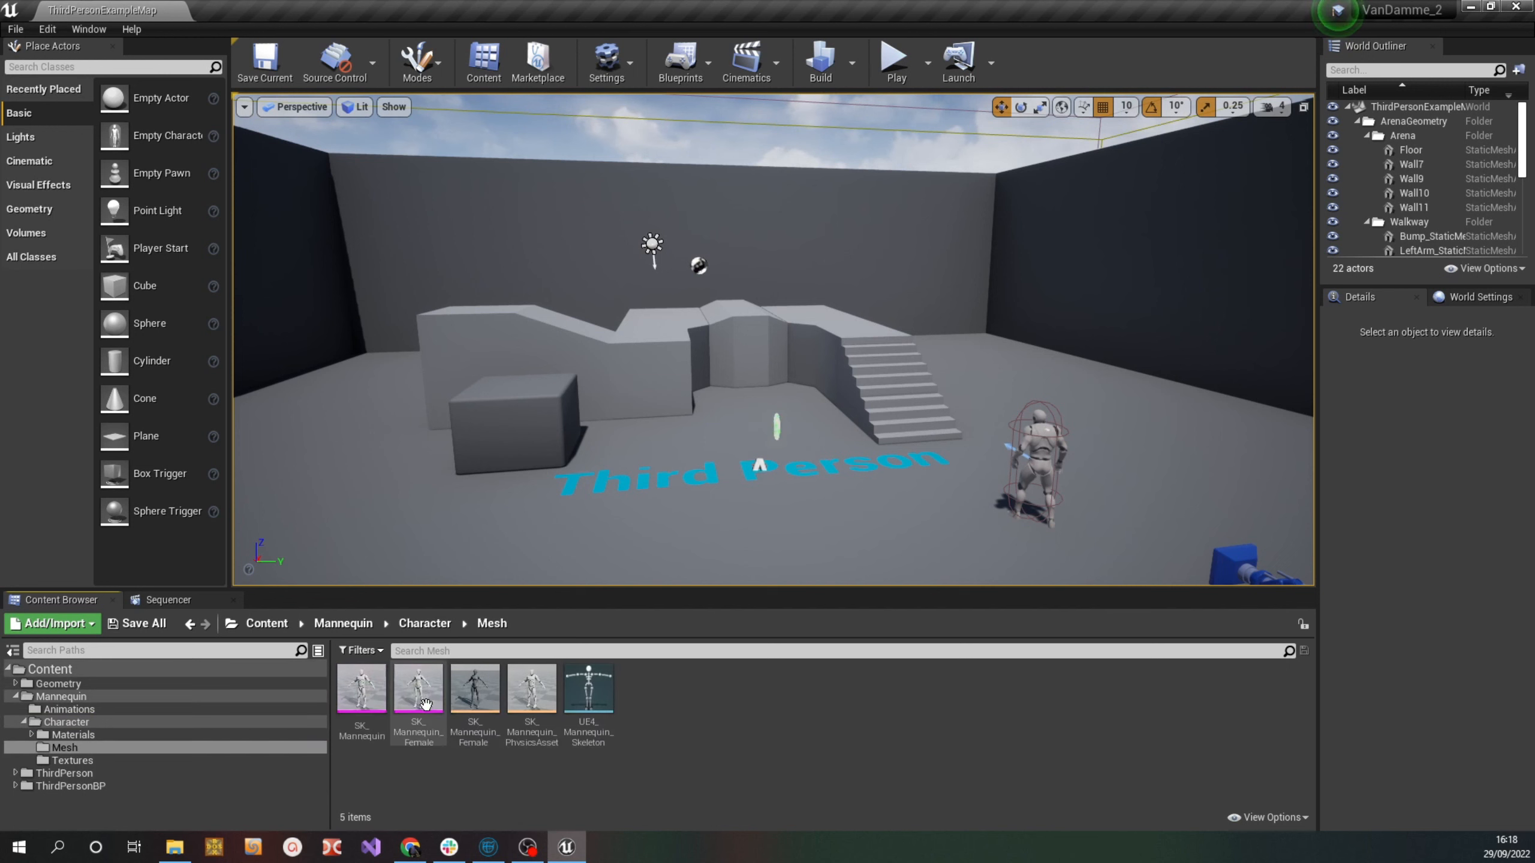
Create a rig from the UE4_Mannequin_Skeleton asset, including all of its bones
{"action": "left_click", "coordinate": [590, 691]}
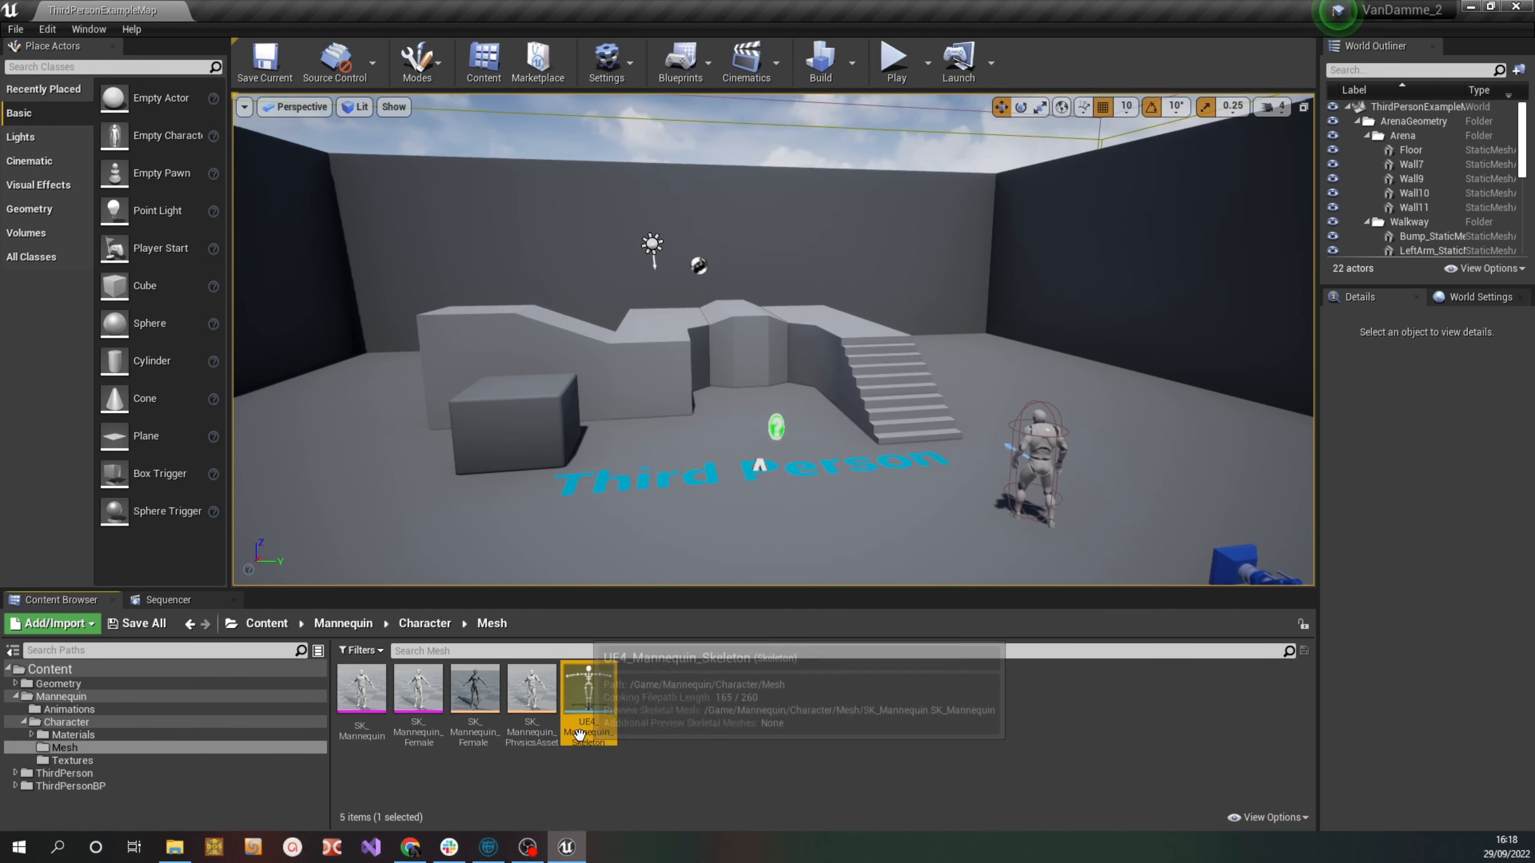
{"action": "right_click", "coordinate": [592, 702]}
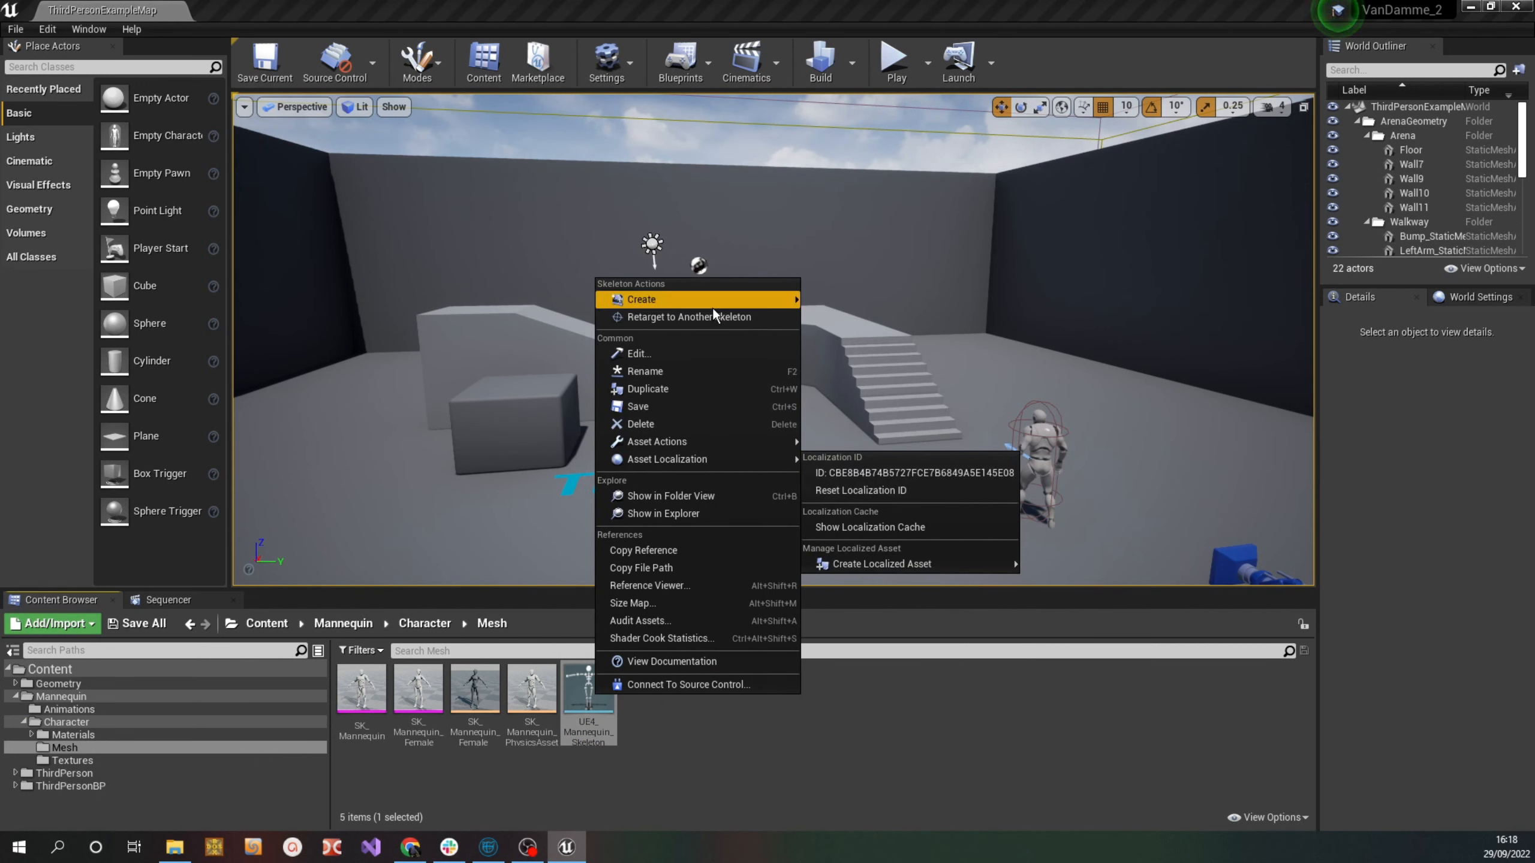
{"action": "mouse_move", "coordinate": [713, 305]}
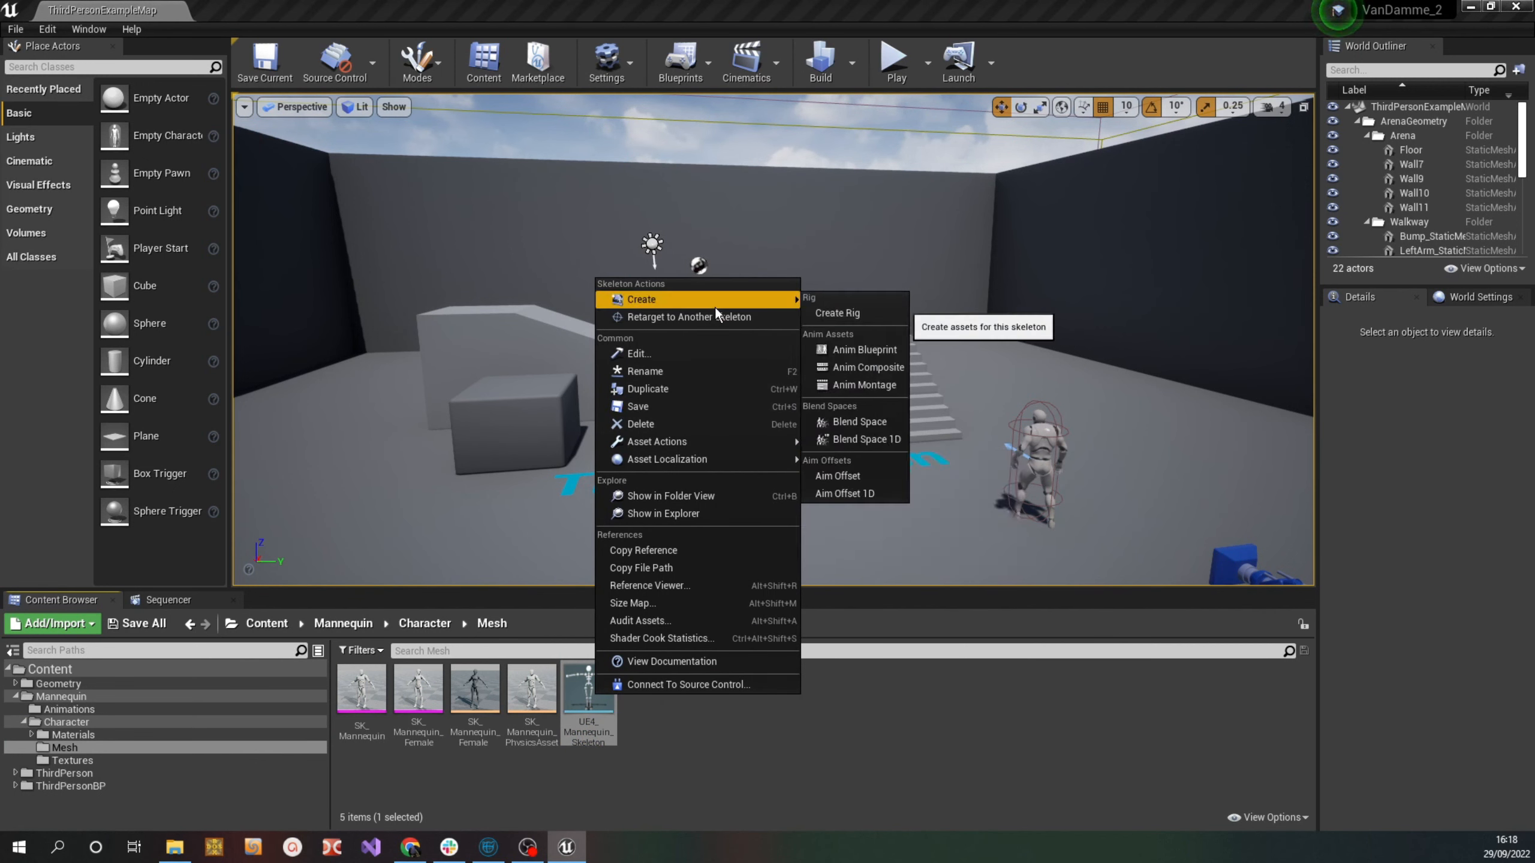
{"action": "left_click", "coordinate": [851, 312]}
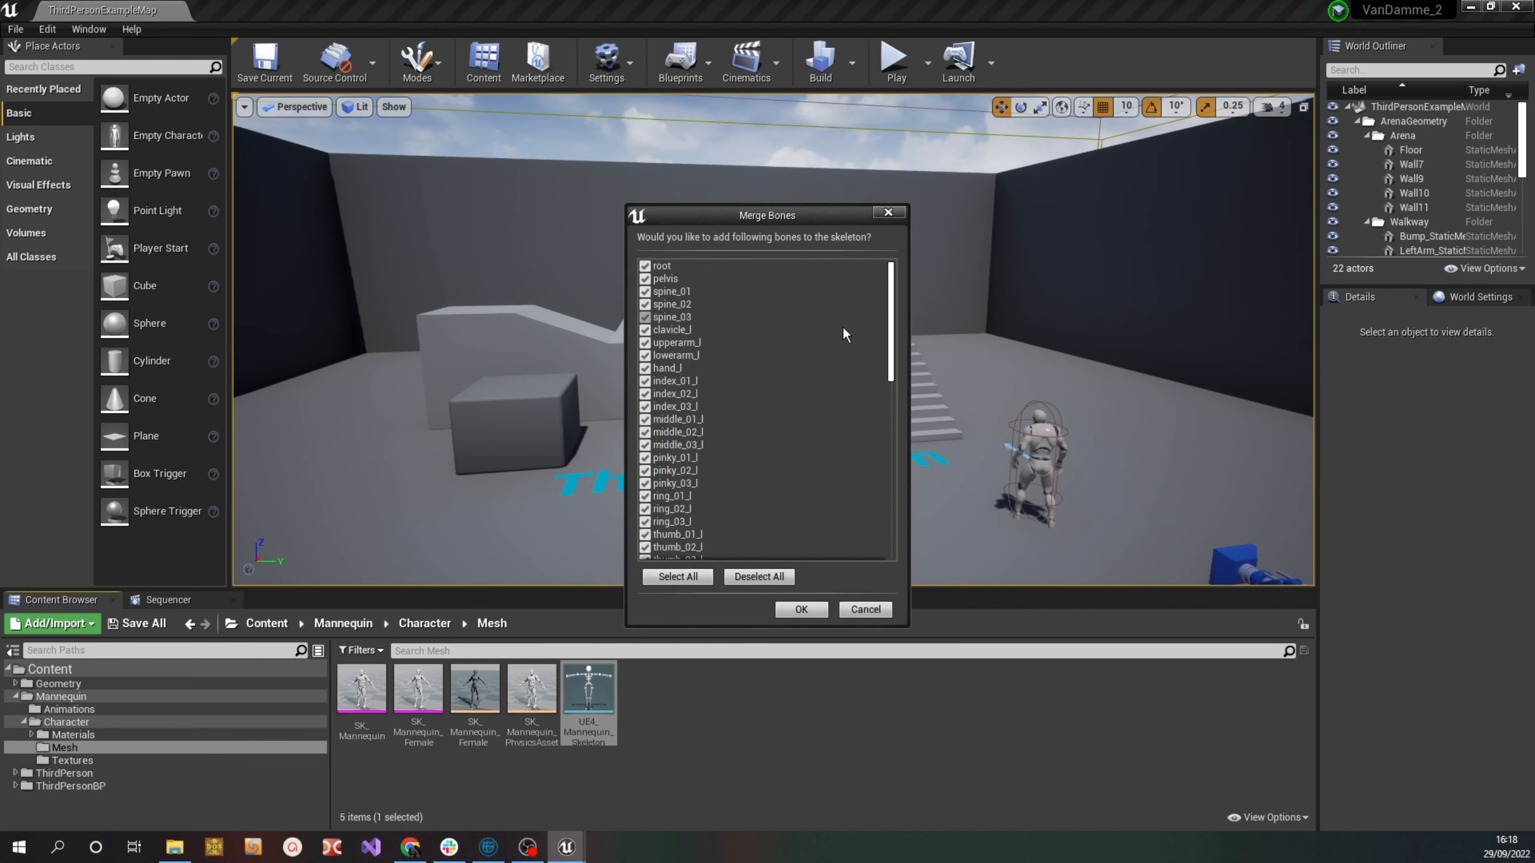
{"action": "scroll", "coordinate": [827, 443], "scroll_direction": "down", "scroll_amount": 3}
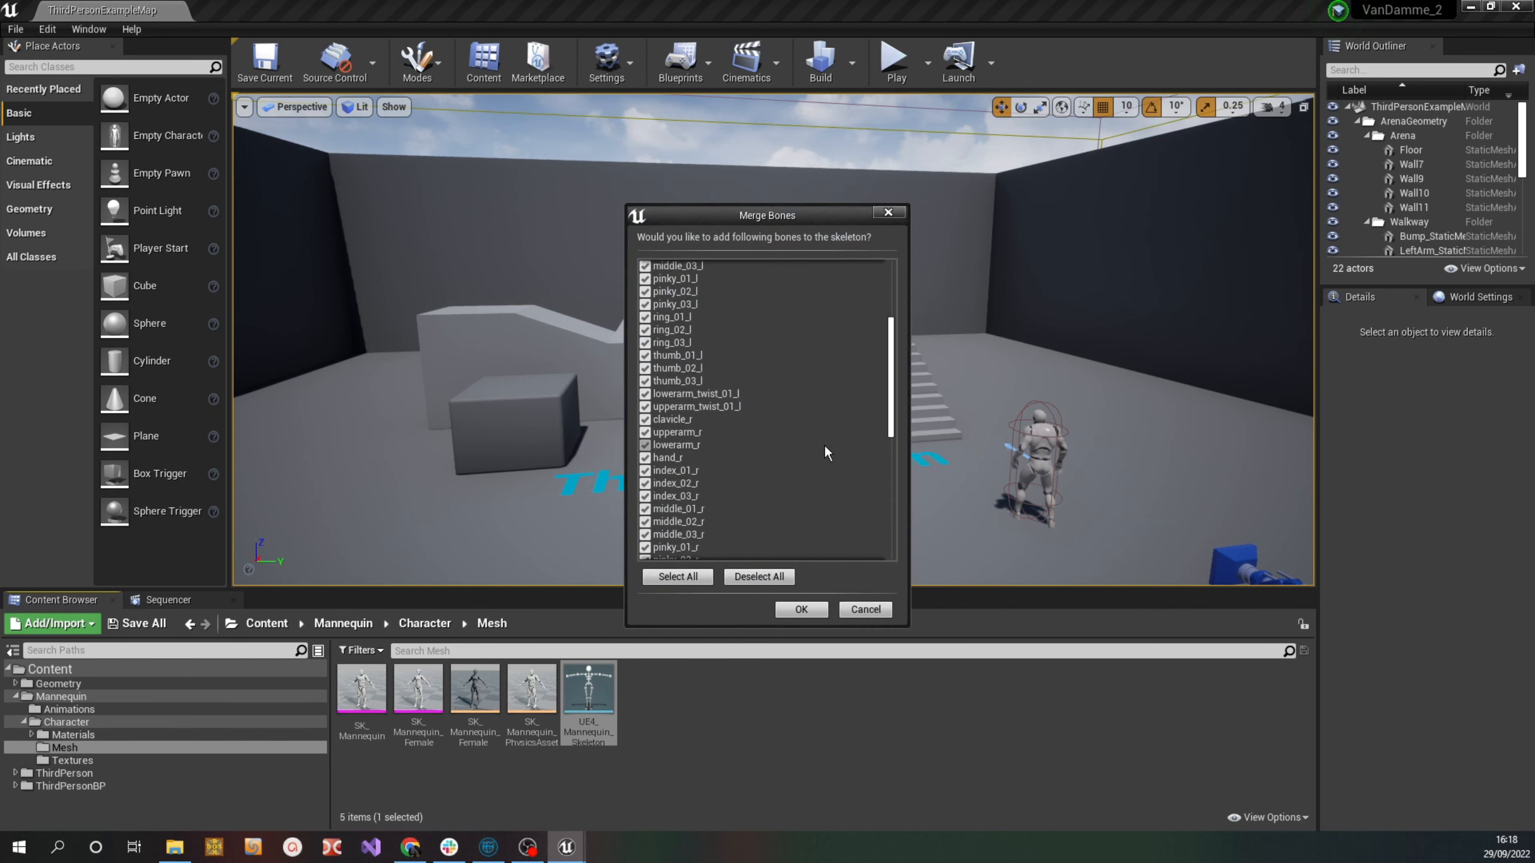
{"action": "left_click", "coordinate": [814, 612]}
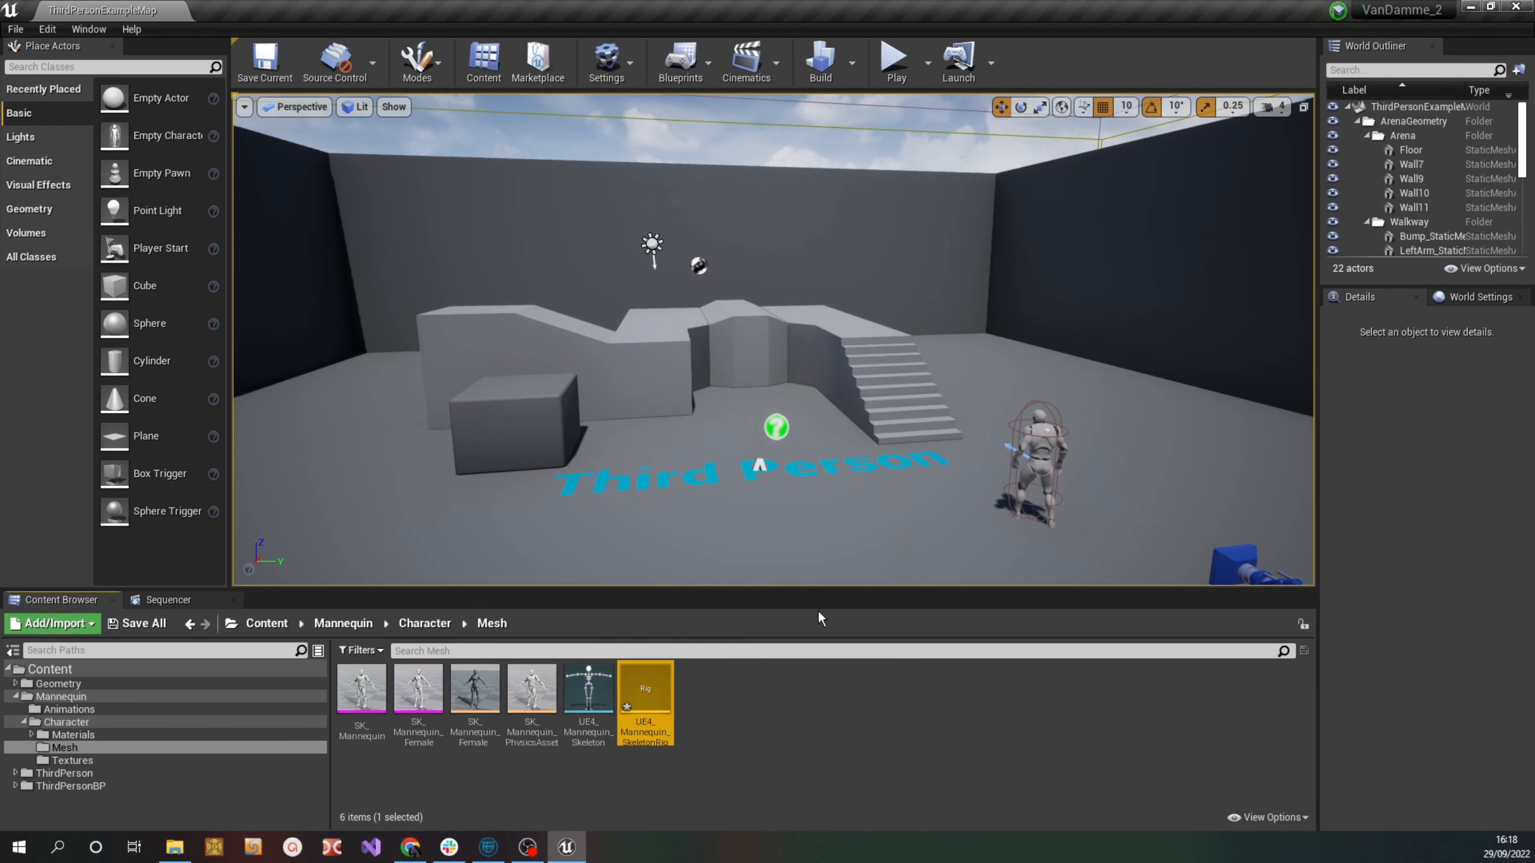
Open UE4_Mannequin_Skeleton docked in the main editor window and select UE4_Mannequin_SkeletonRig as its retargeting rig
{"action": "double_click", "coordinate": [588, 692]}
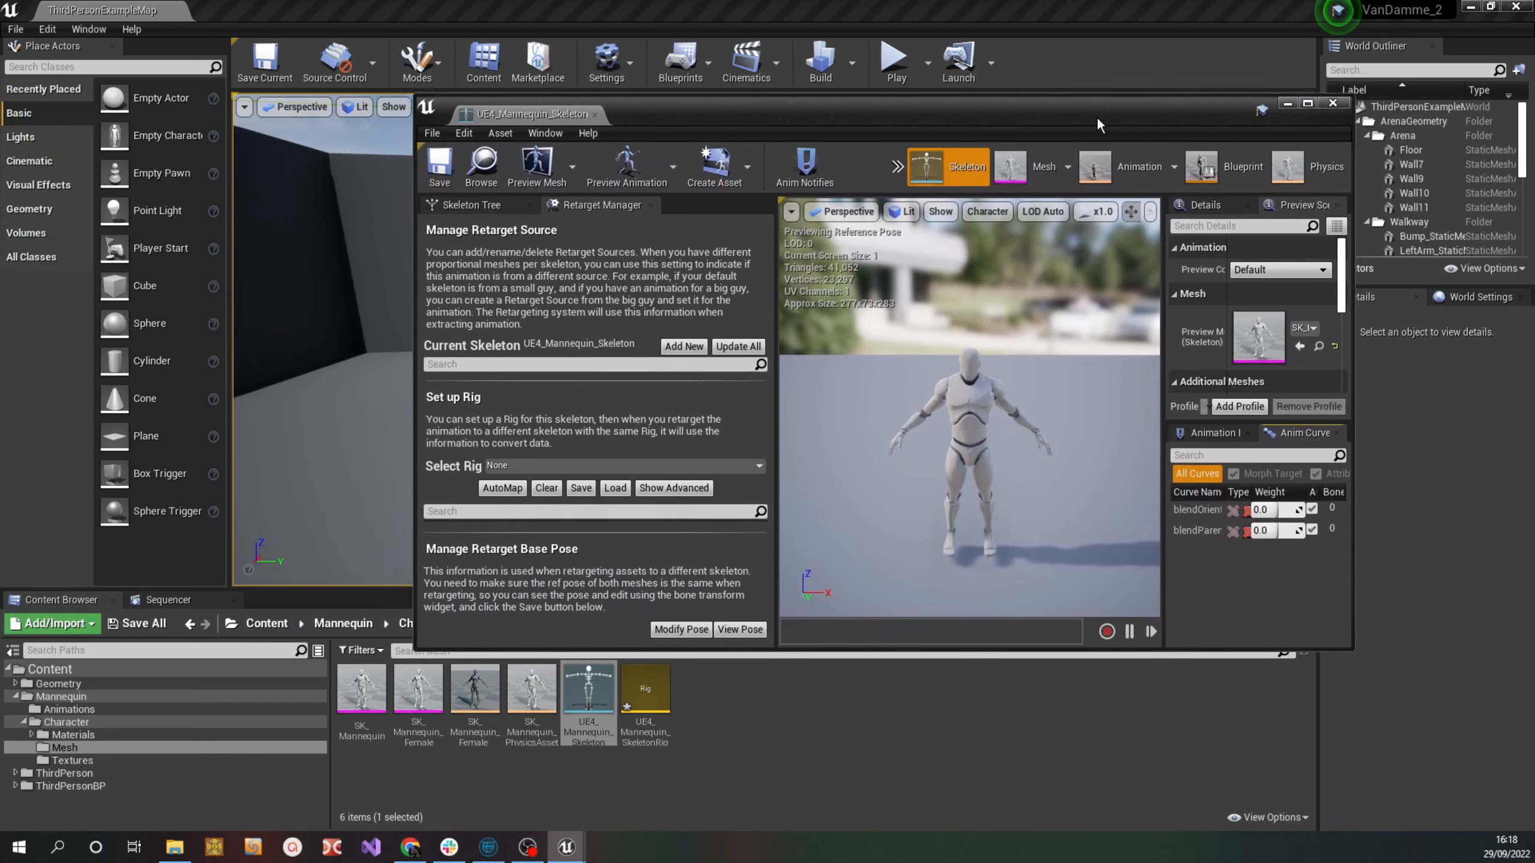
{"action": "left_click_drag", "start_coordinate": [1097, 119], "coordinate": [1084, 126]}
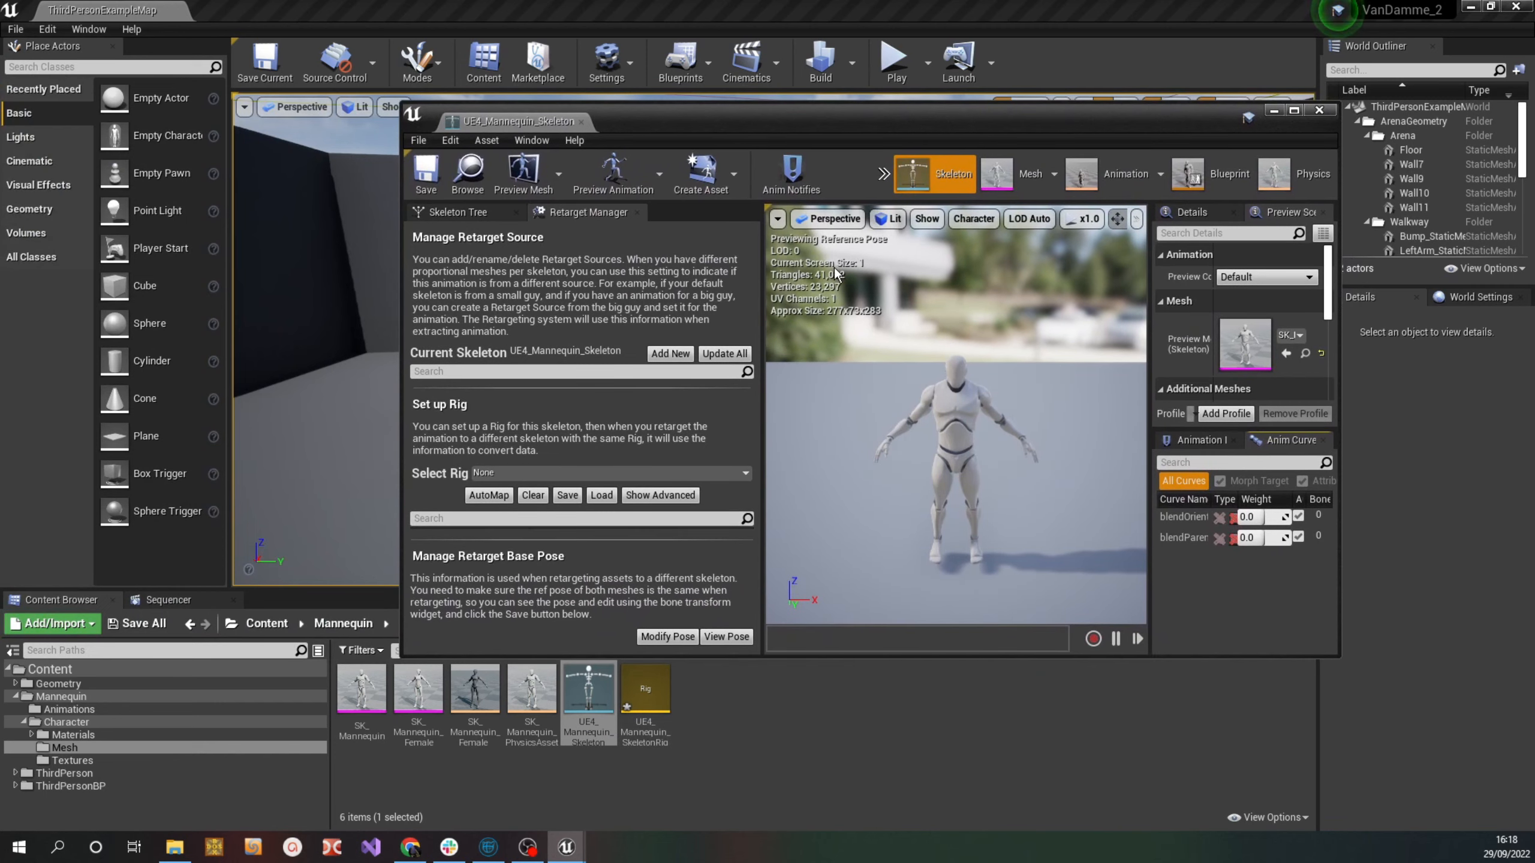
{"action": "left_click_drag", "start_coordinate": [467, 114], "coordinate": [302, 18]}
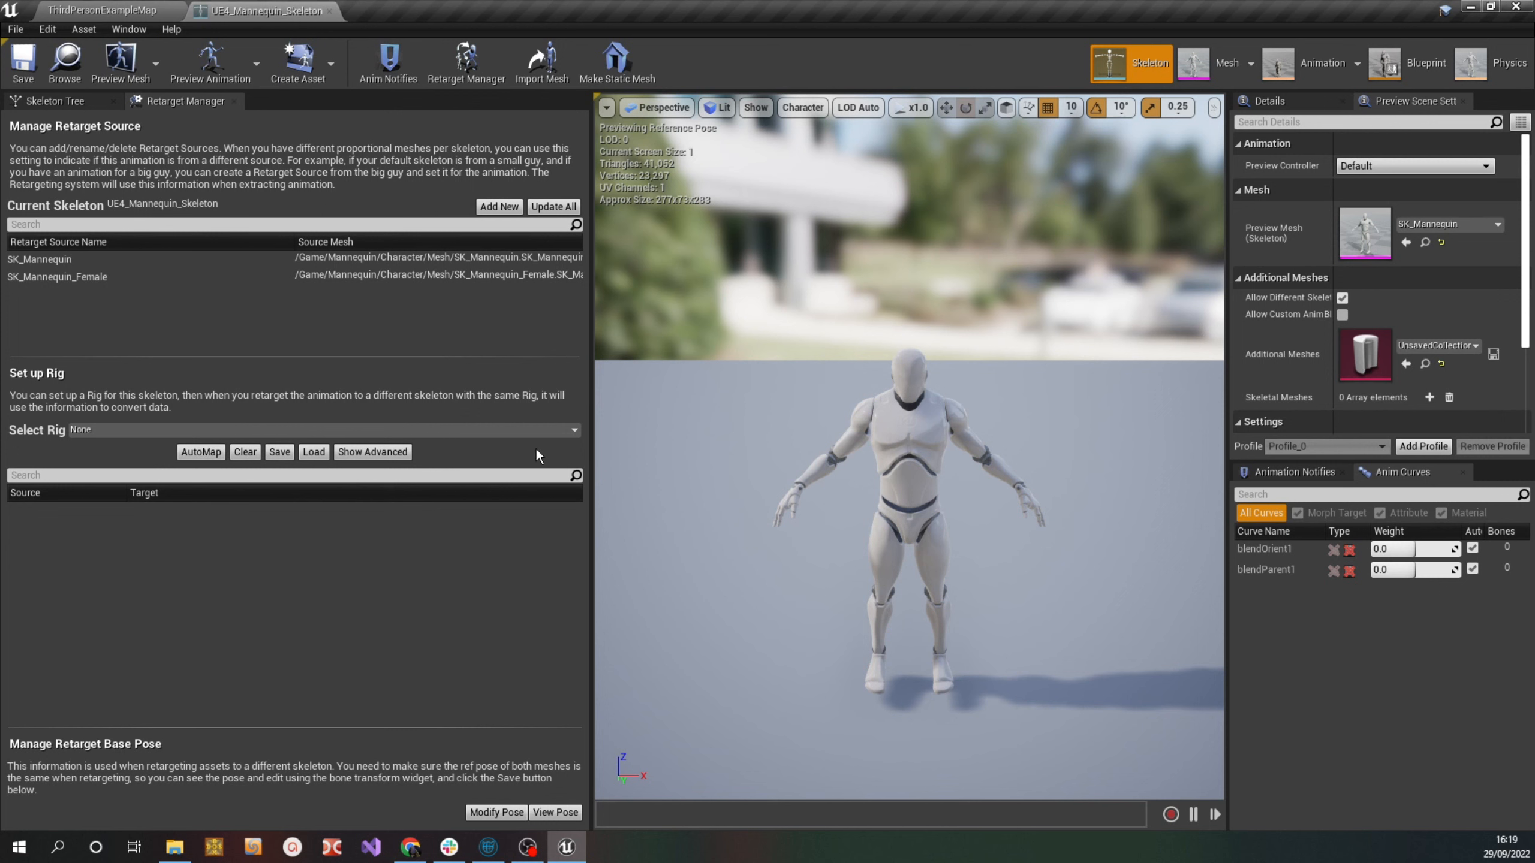
{"action": "left_click", "coordinate": [573, 429]}
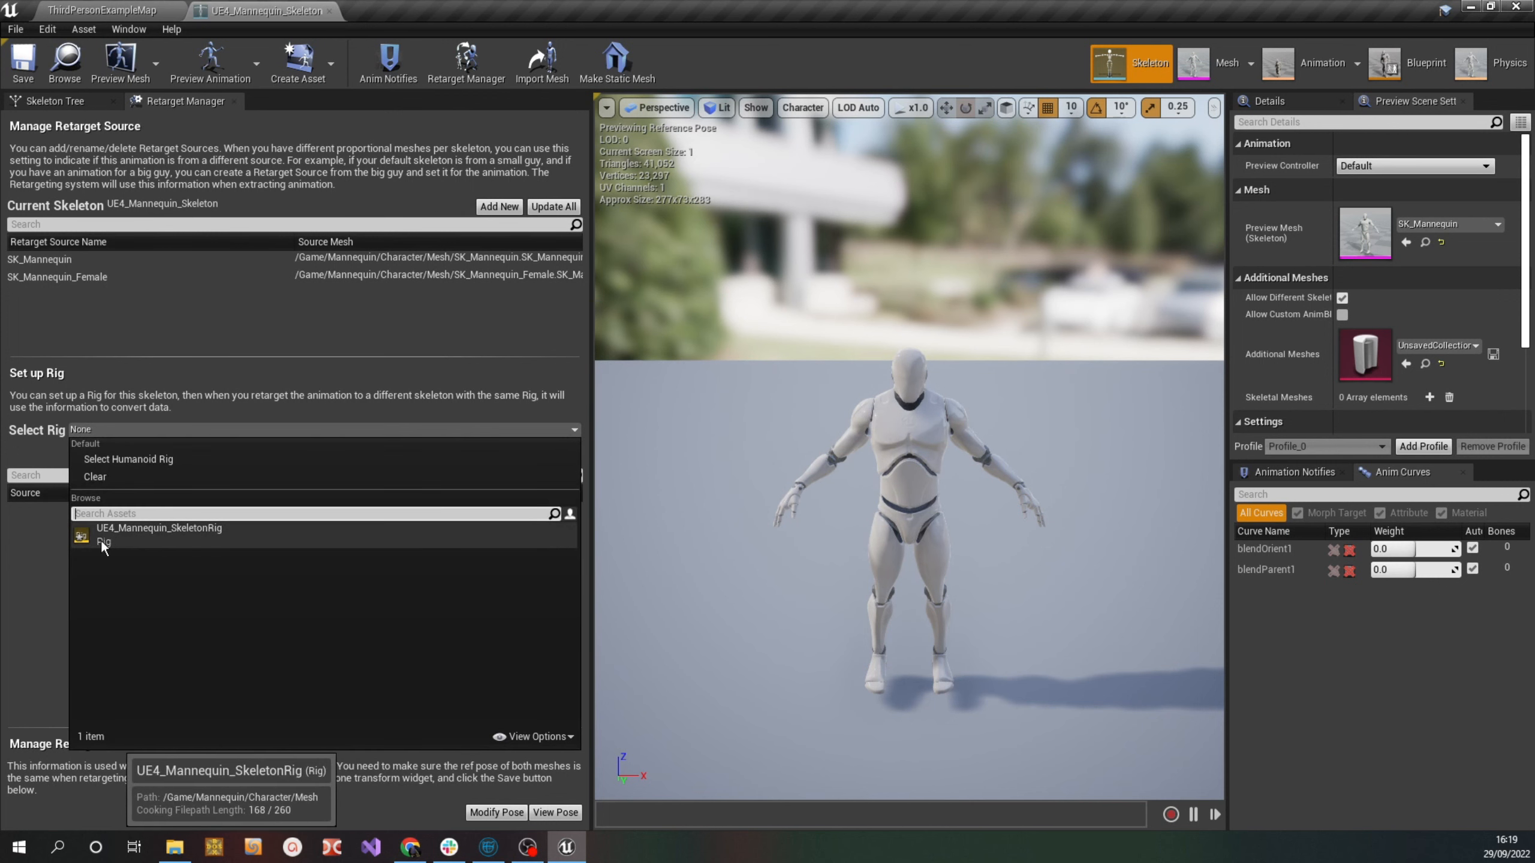
{"action": "left_click", "coordinate": [119, 538]}
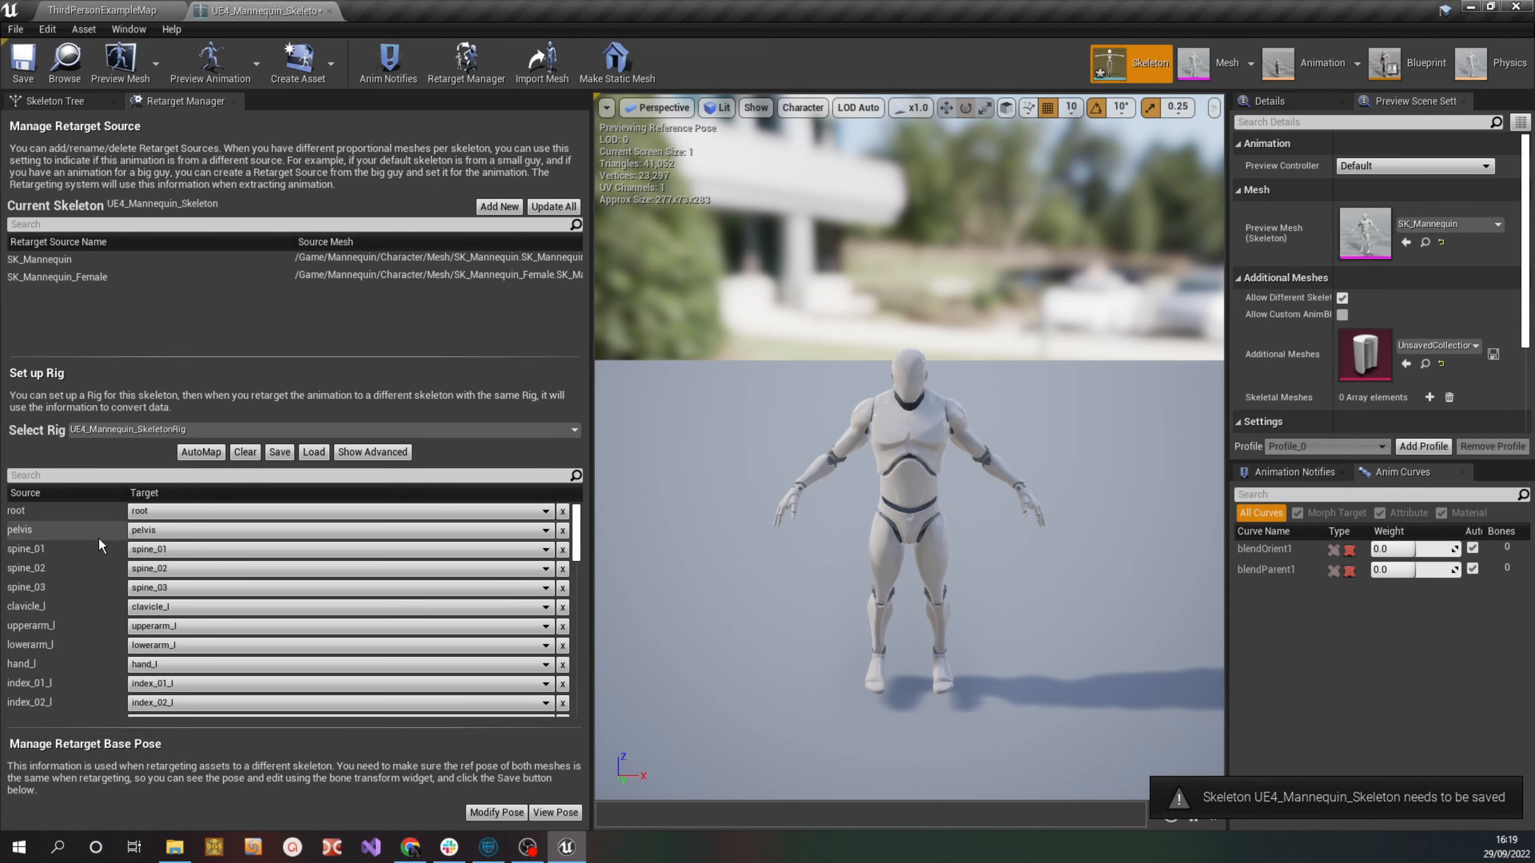
Look over the source-to-target bone mapping of the selected rig and save the UE4_Mannequin_Skeleton asset
{"action": "mouse_move", "coordinate": [581, 530]}
{"action": "left_mouse_down"}
{"action": "mouse_move", "coordinate": [579, 672]}
{"action": "mouse_move", "coordinate": [585, 522]}
{"action": "left_mouse_up"}
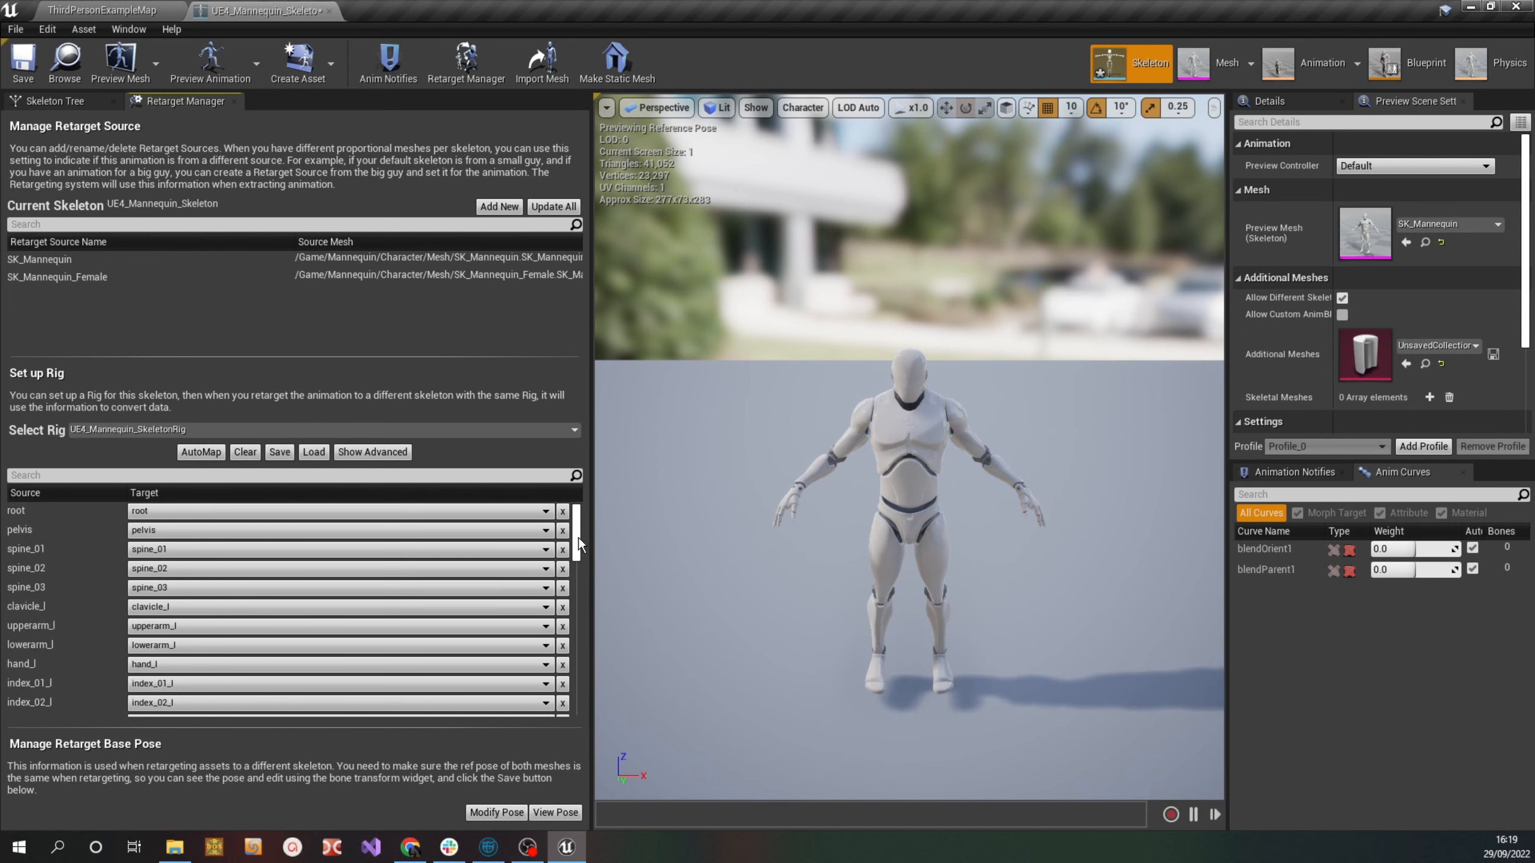
{"action": "mouse_move", "coordinate": [579, 536]}
{"action": "left_mouse_down"}
{"action": "mouse_move", "coordinate": [574, 719]}
{"action": "mouse_move", "coordinate": [591, 526]}
{"action": "left_mouse_up"}
{"action": "left_click", "coordinate": [23, 60]}
Set the mannequin's current pose as the retarget base pose and save the skeleton
{"action": "left_click", "coordinate": [495, 811]}
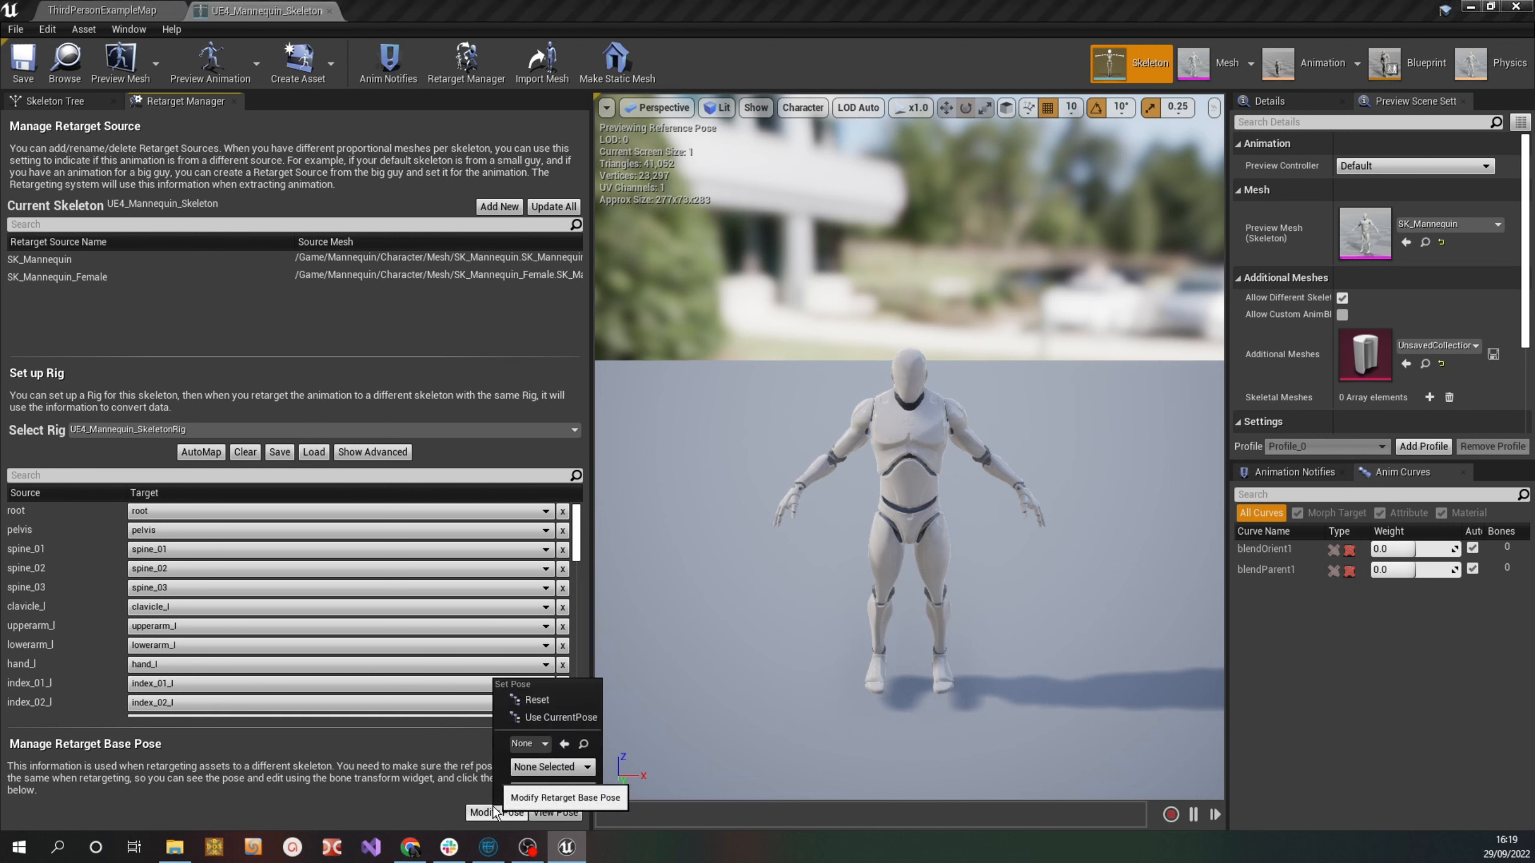
{"action": "left_click", "coordinate": [565, 718]}
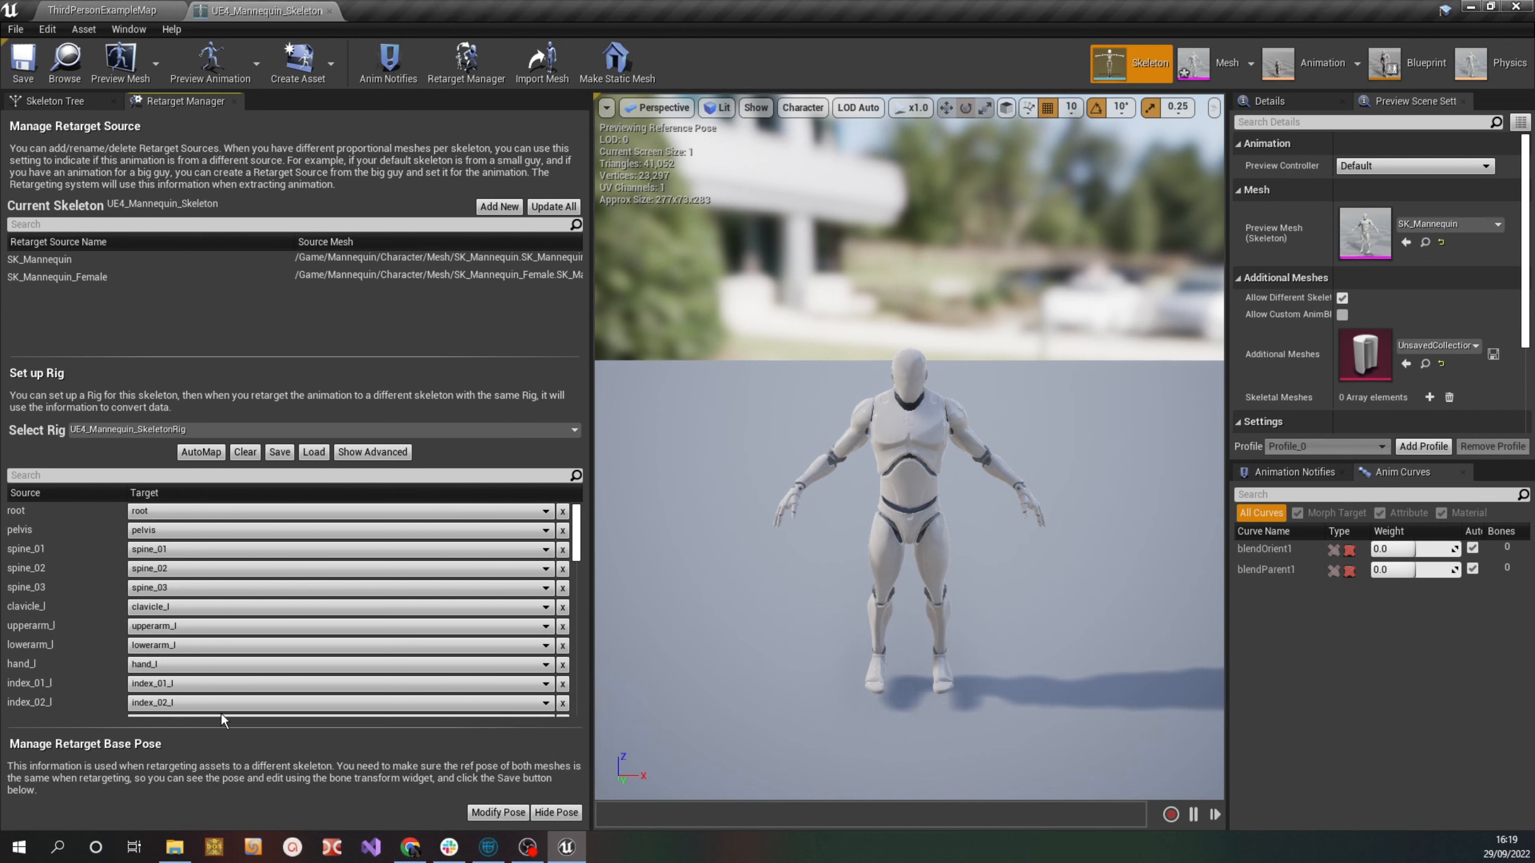
{"action": "left_click", "coordinate": [18, 60]}
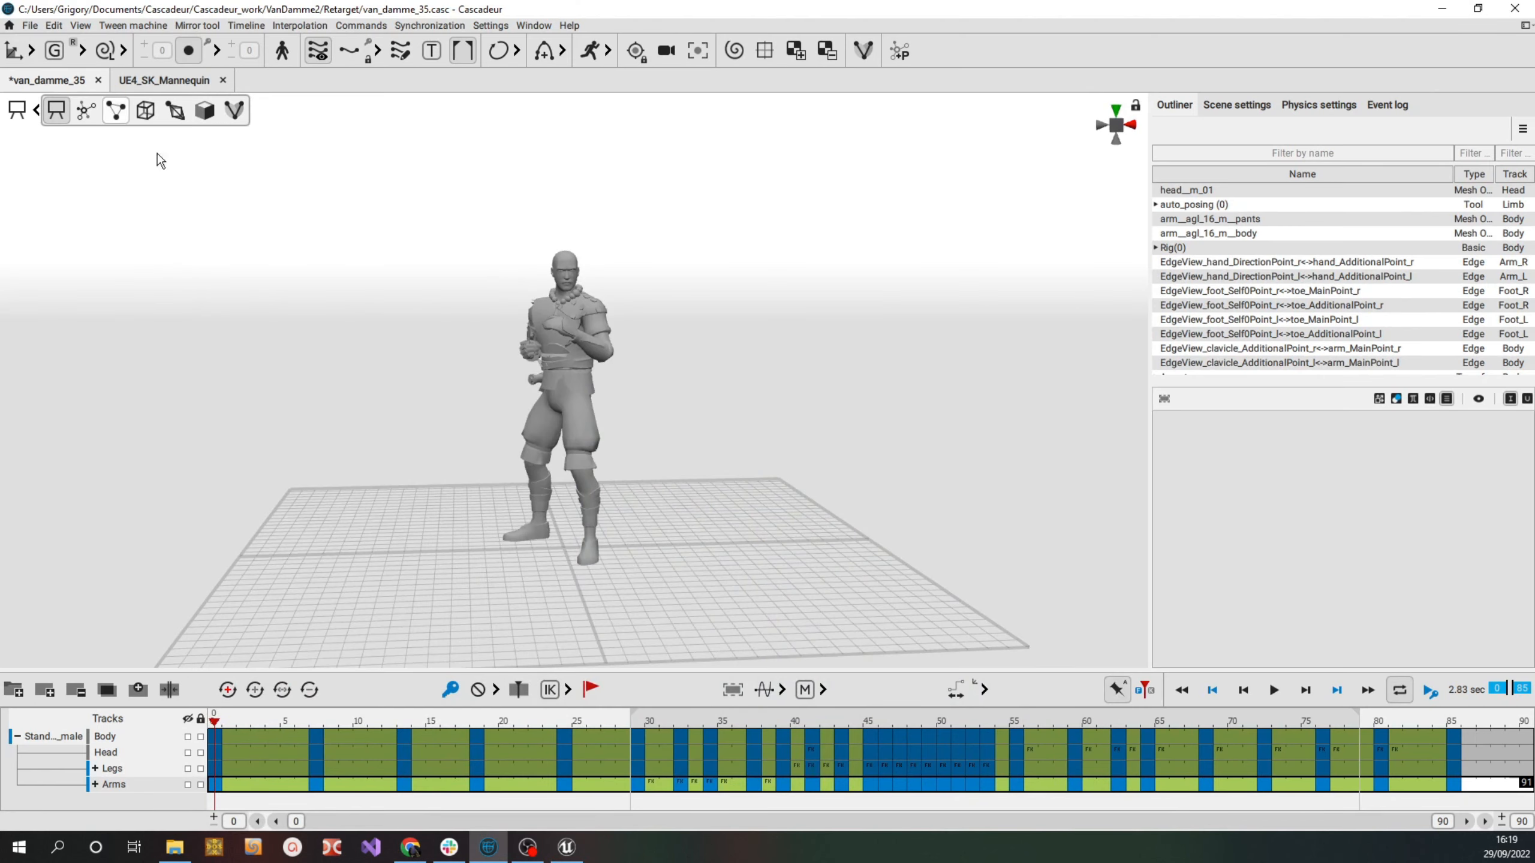
In Cascadeur, export the whole van_damme_35 scene as an FBX named VanDamme_Animation into the VanDamme2 > Retarget folder
{"action": "scroll", "coordinate": [418, 386], "scroll_direction": "up", "scroll_amount": 2}
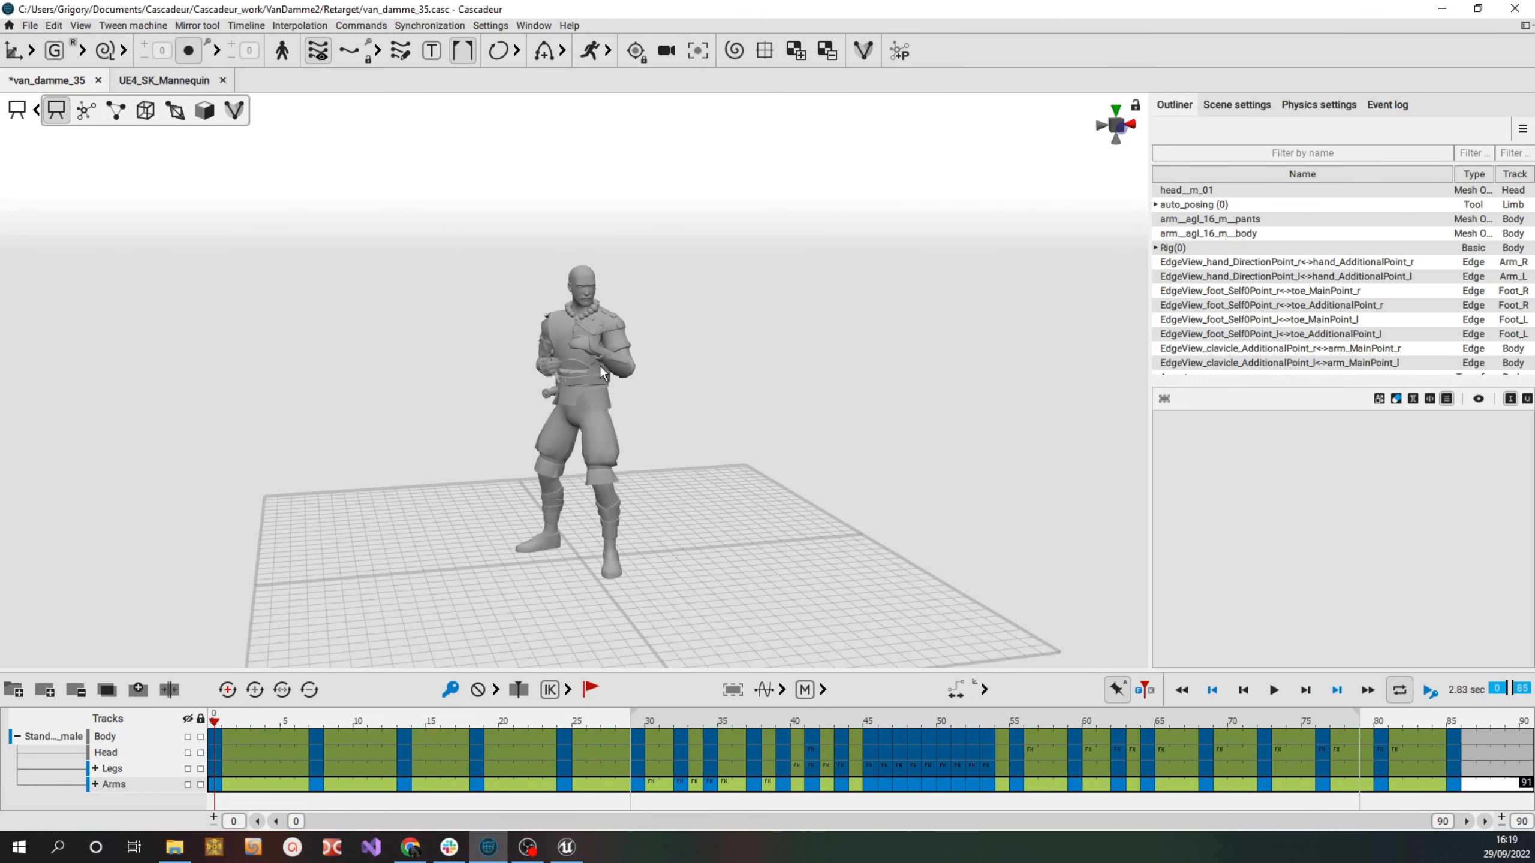
{"action": "left_click", "coordinate": [29, 25]}
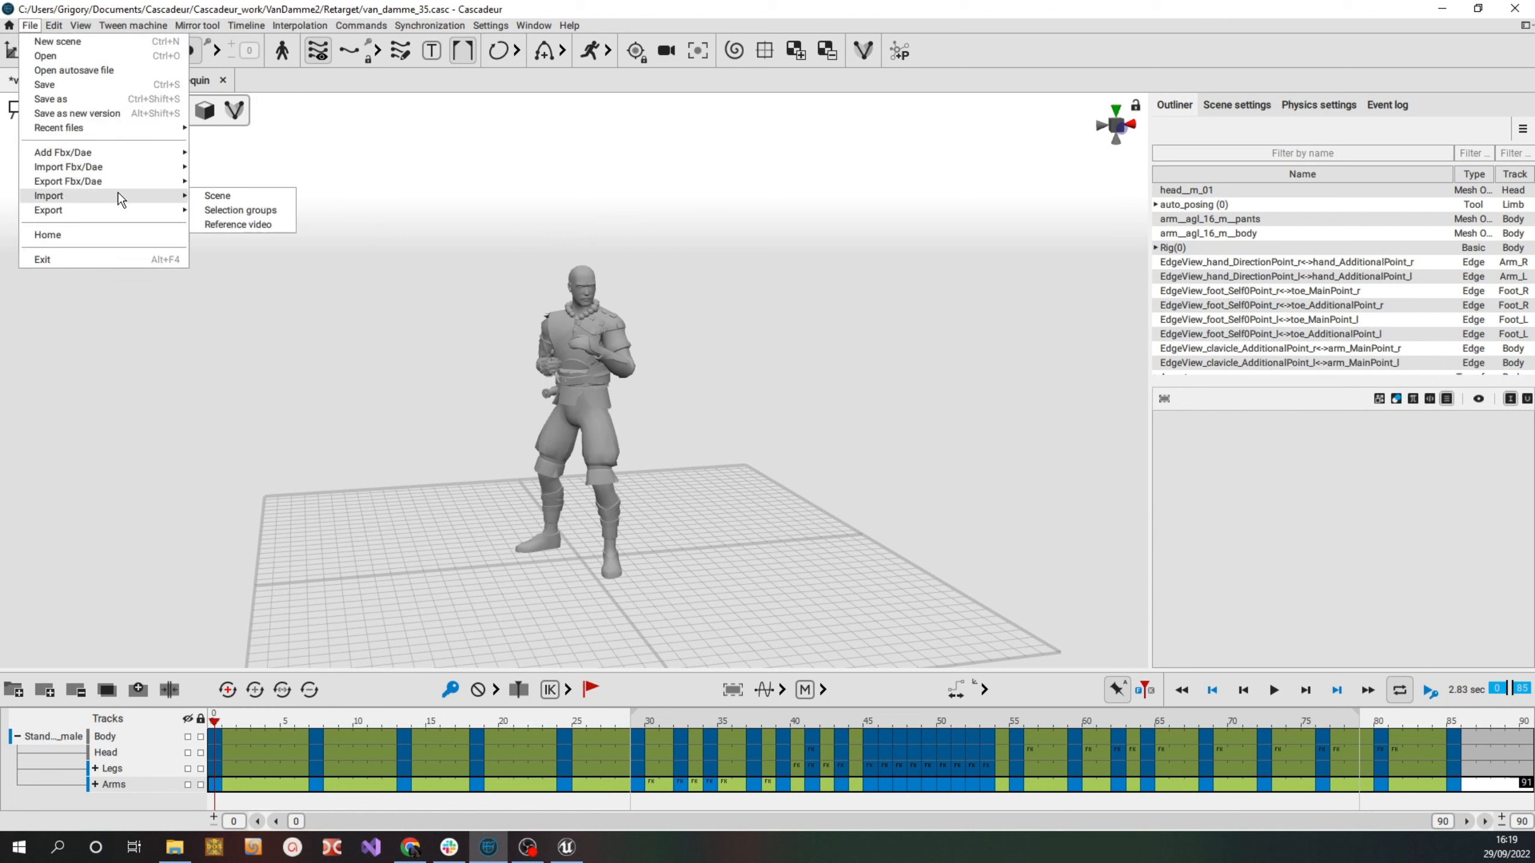
{"action": "mouse_move", "coordinate": [118, 181]}
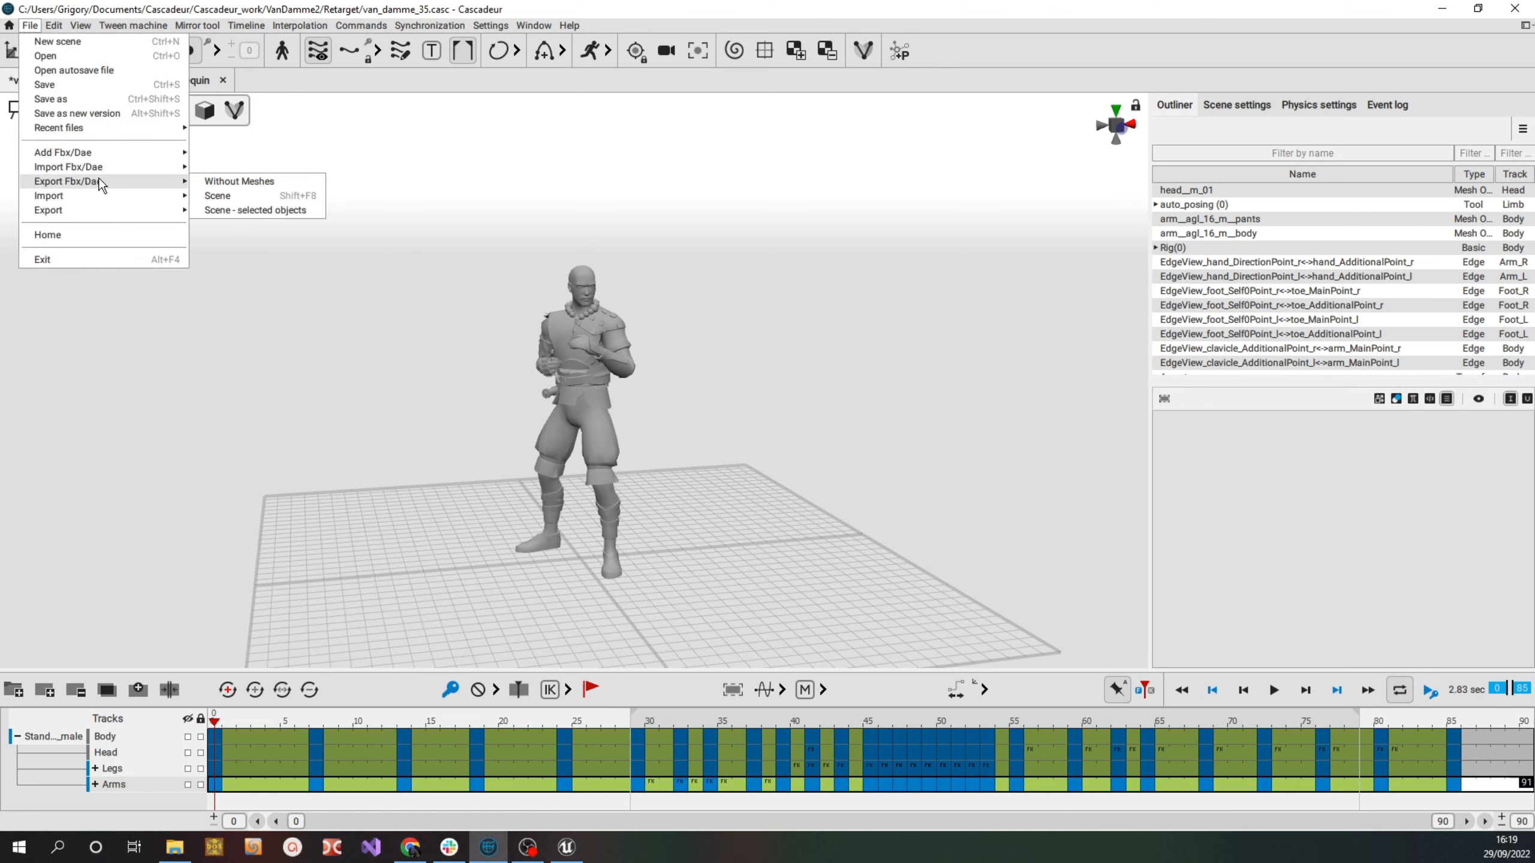
{"action": "left_click", "coordinate": [229, 196]}
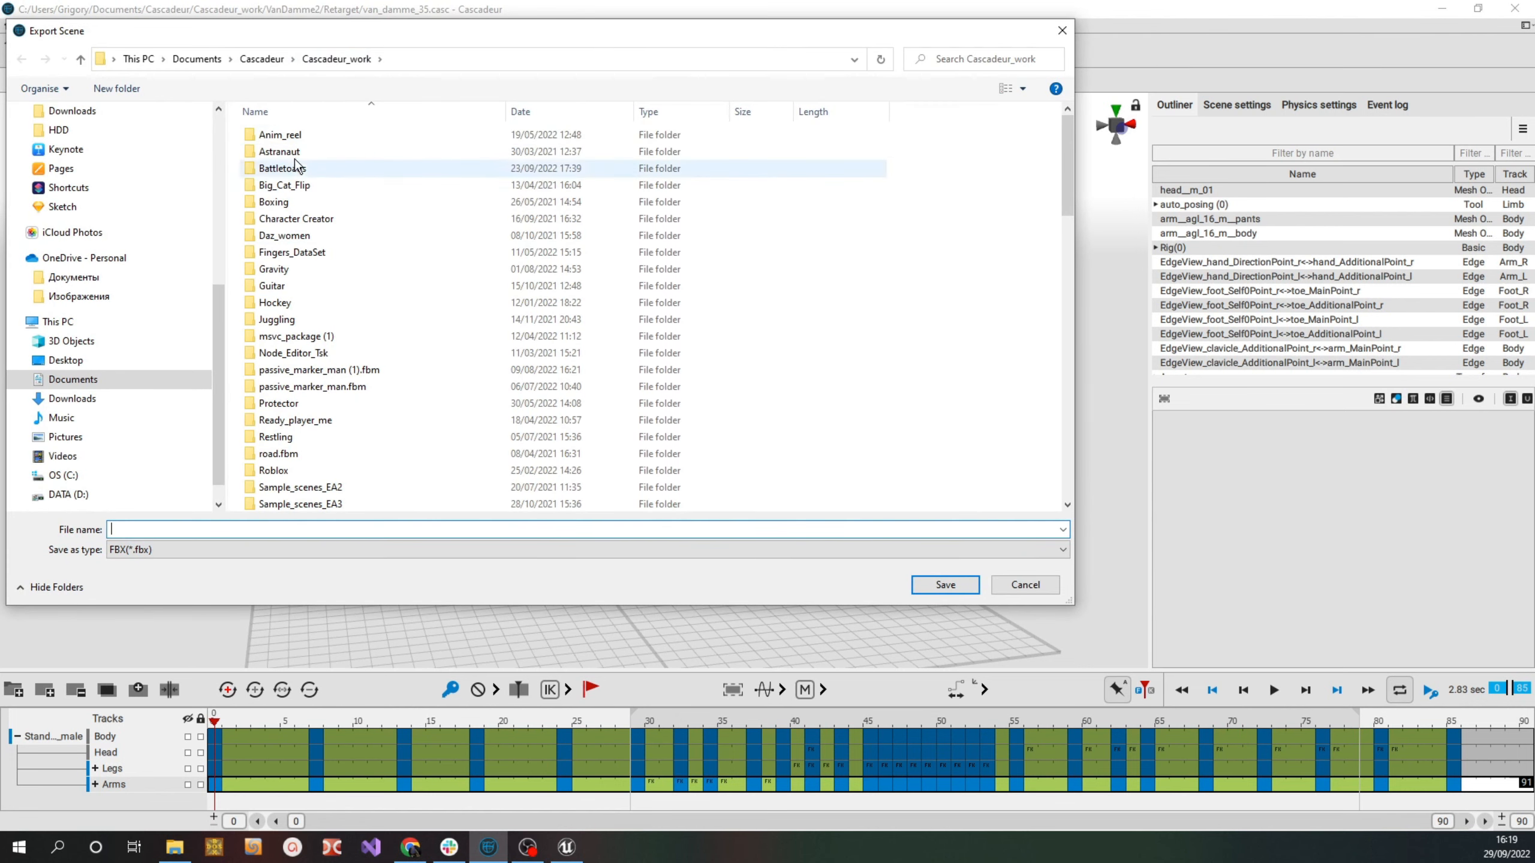
{"action": "scroll", "coordinate": [329, 402], "scroll_direction": "down", "scroll_amount": 5}
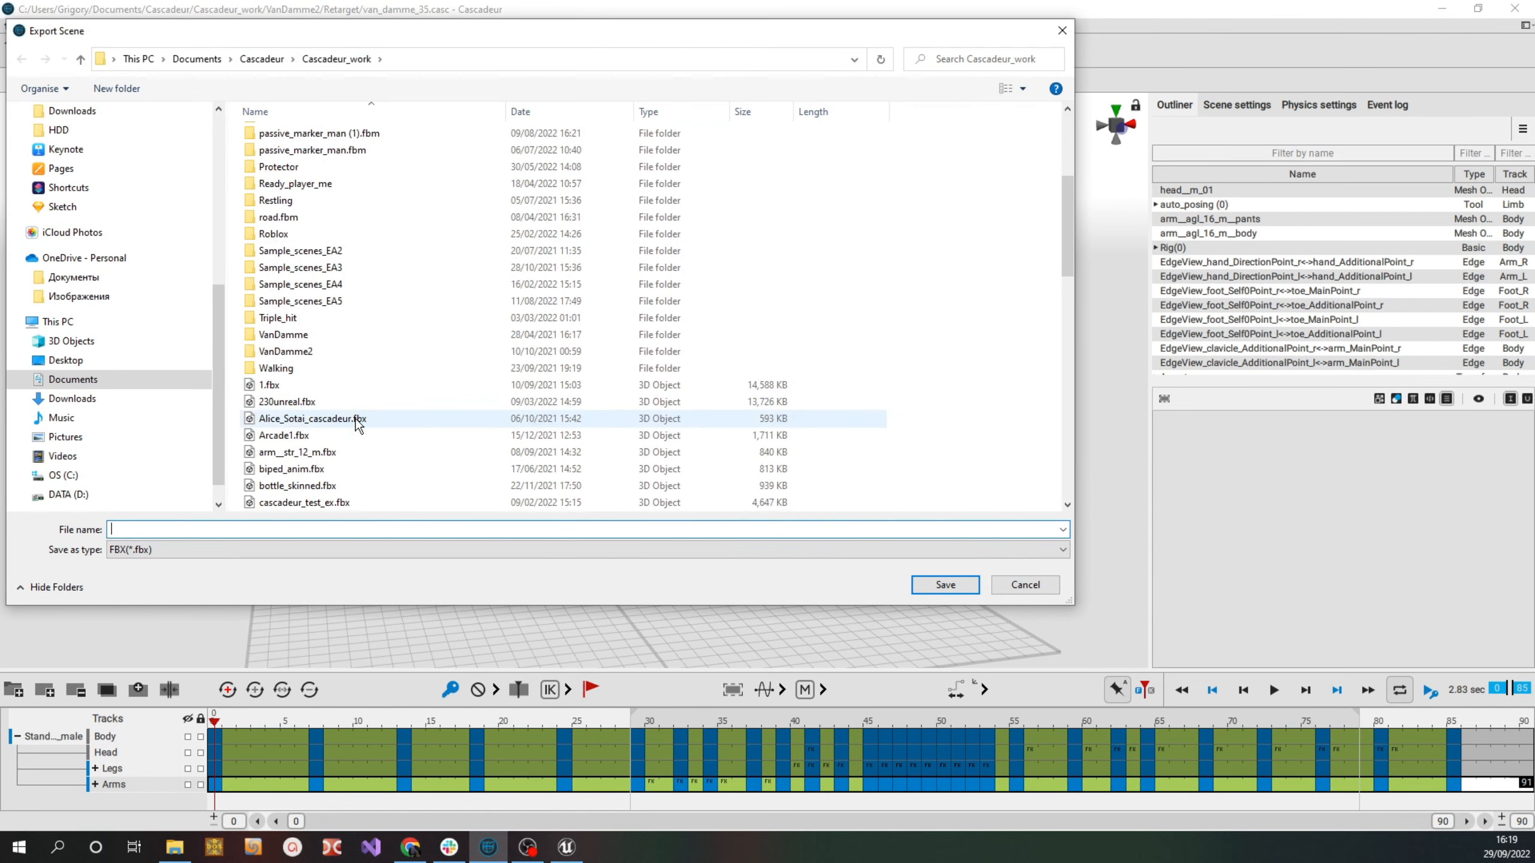
{"action": "double_click", "coordinate": [298, 353]}
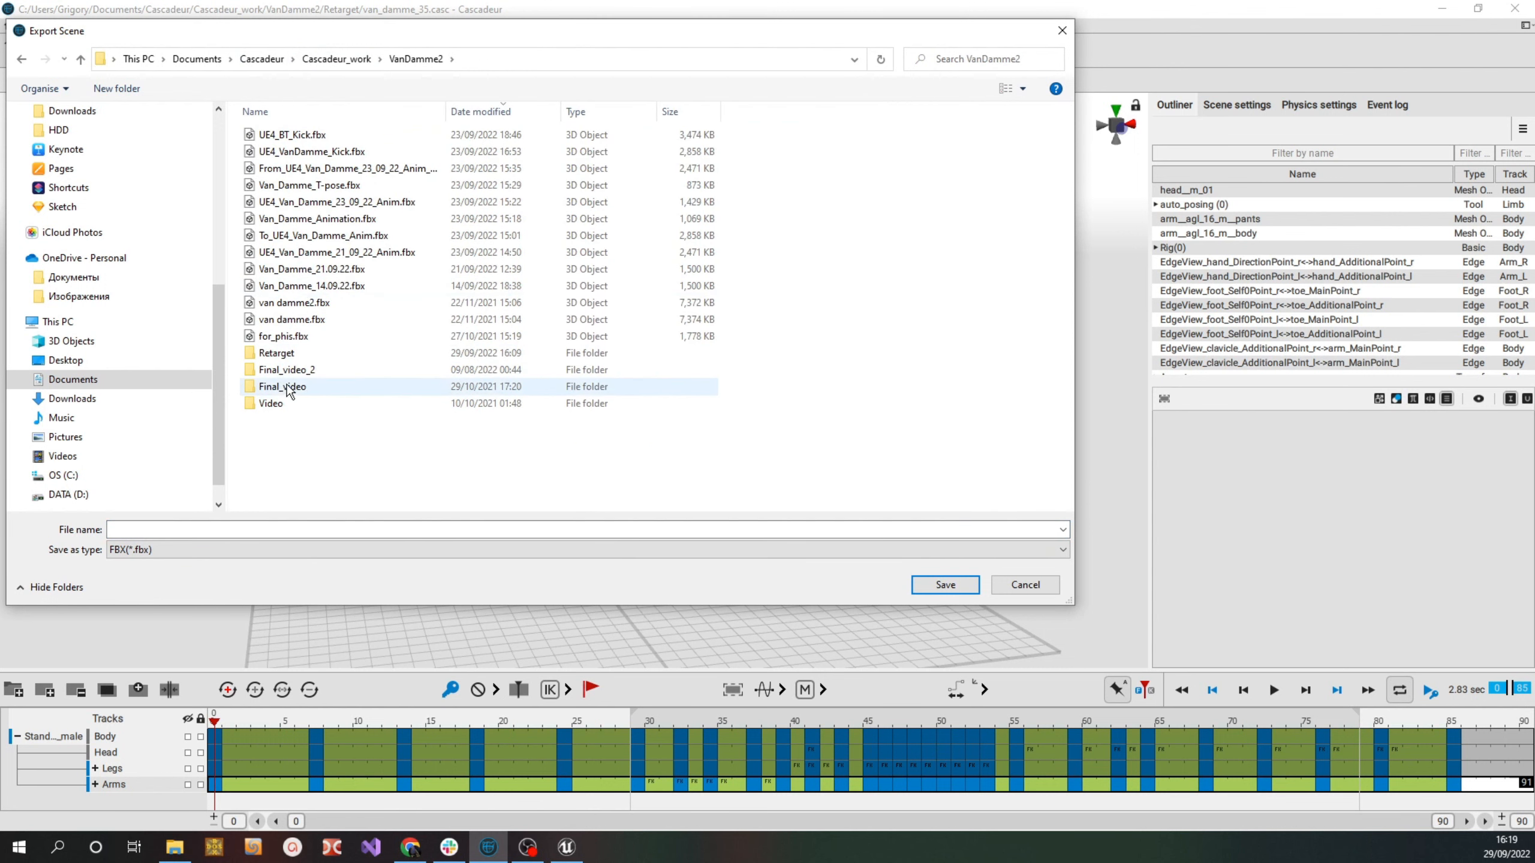
{"action": "double_click", "coordinate": [279, 353]}
{"action": "left_click", "coordinate": [232, 529]}
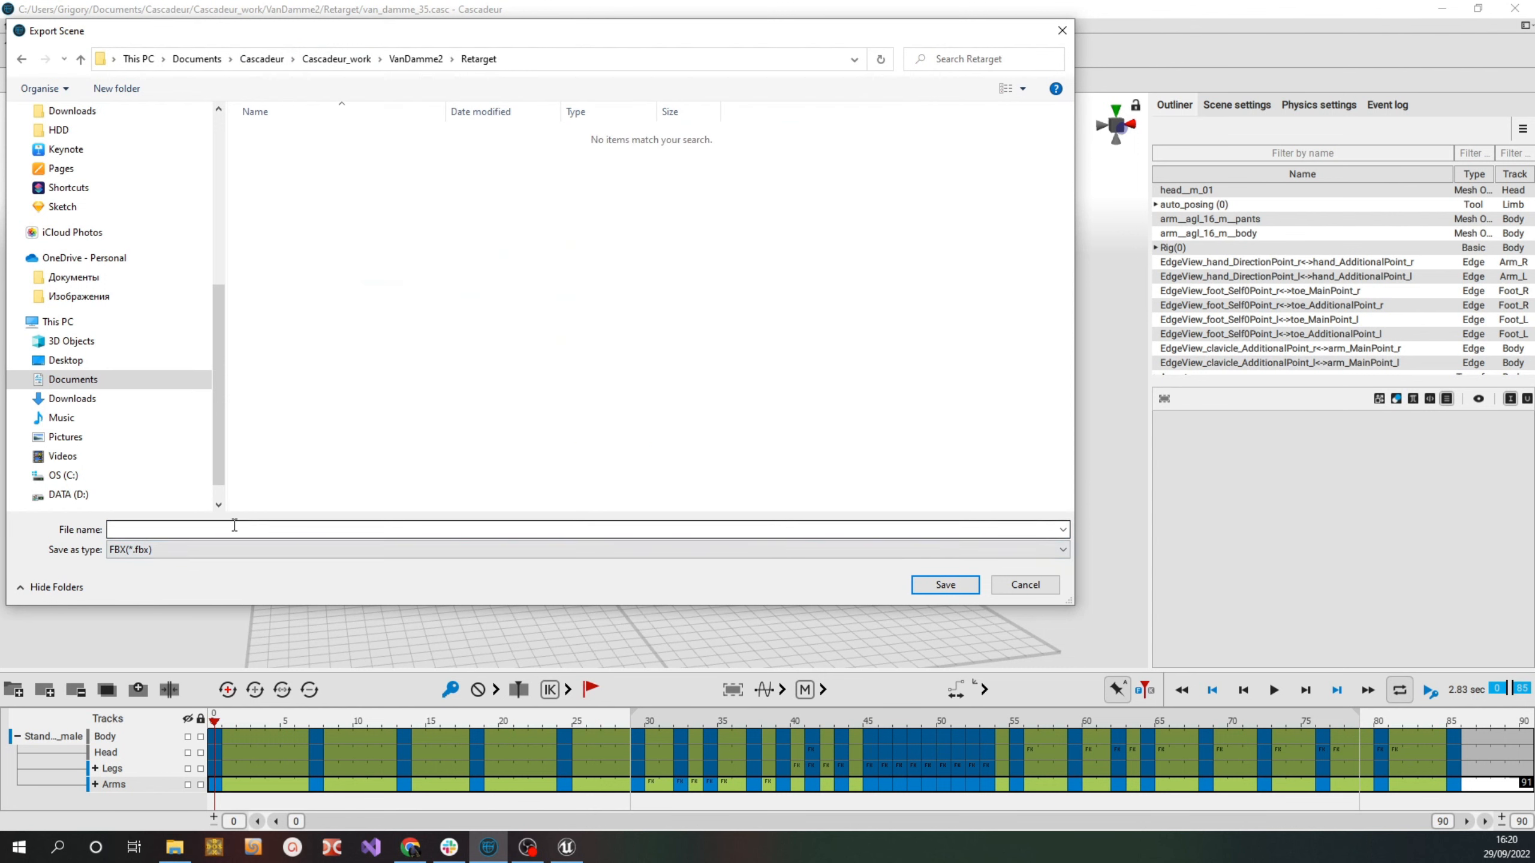
{"action": "type", "text": "VanDamme_Animation"}
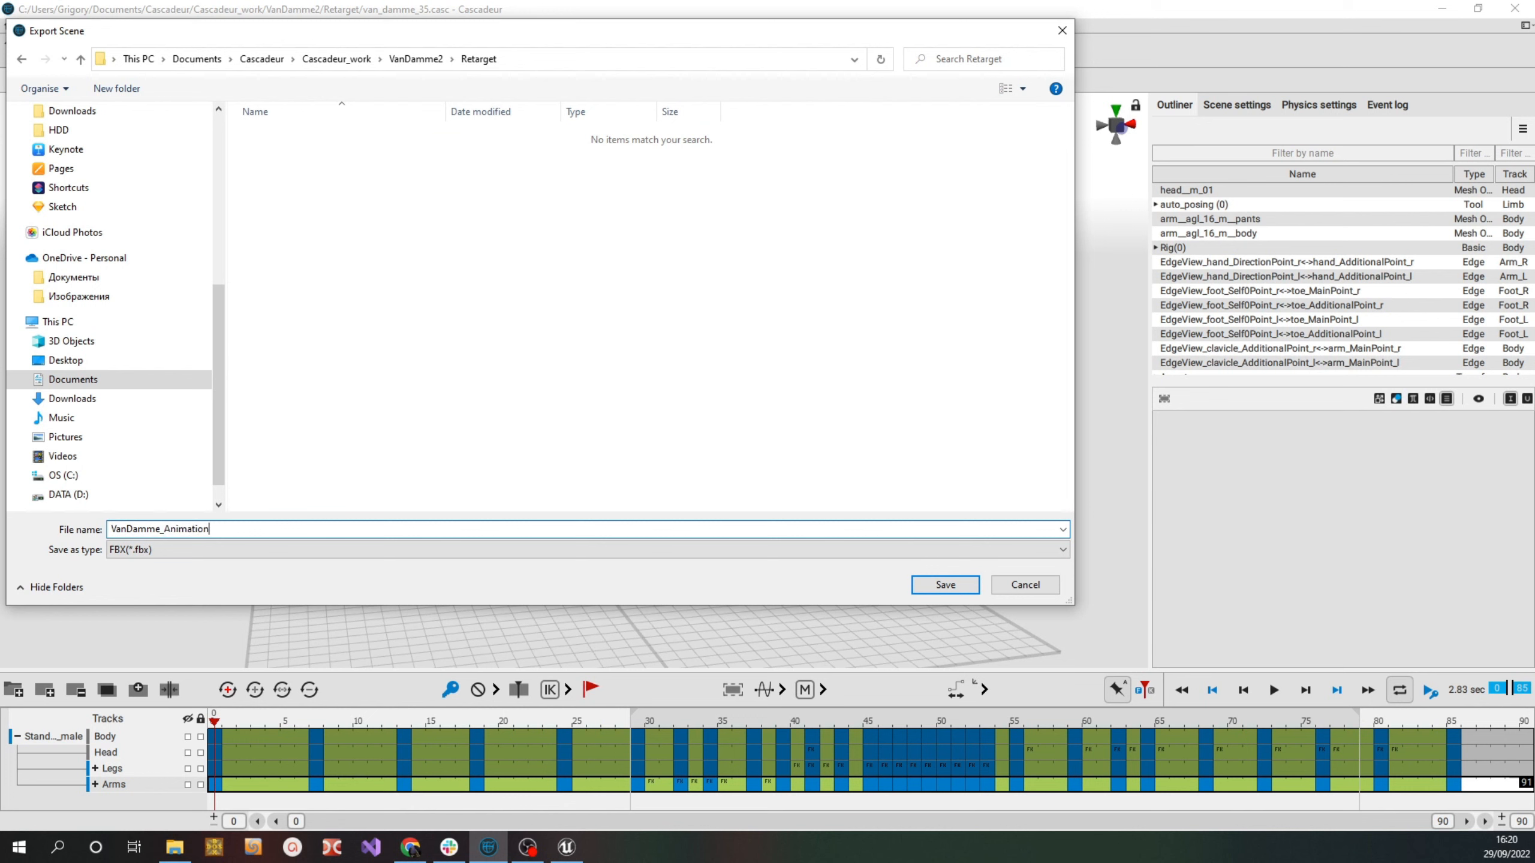
{"action": "left_click", "coordinate": [945, 585]}
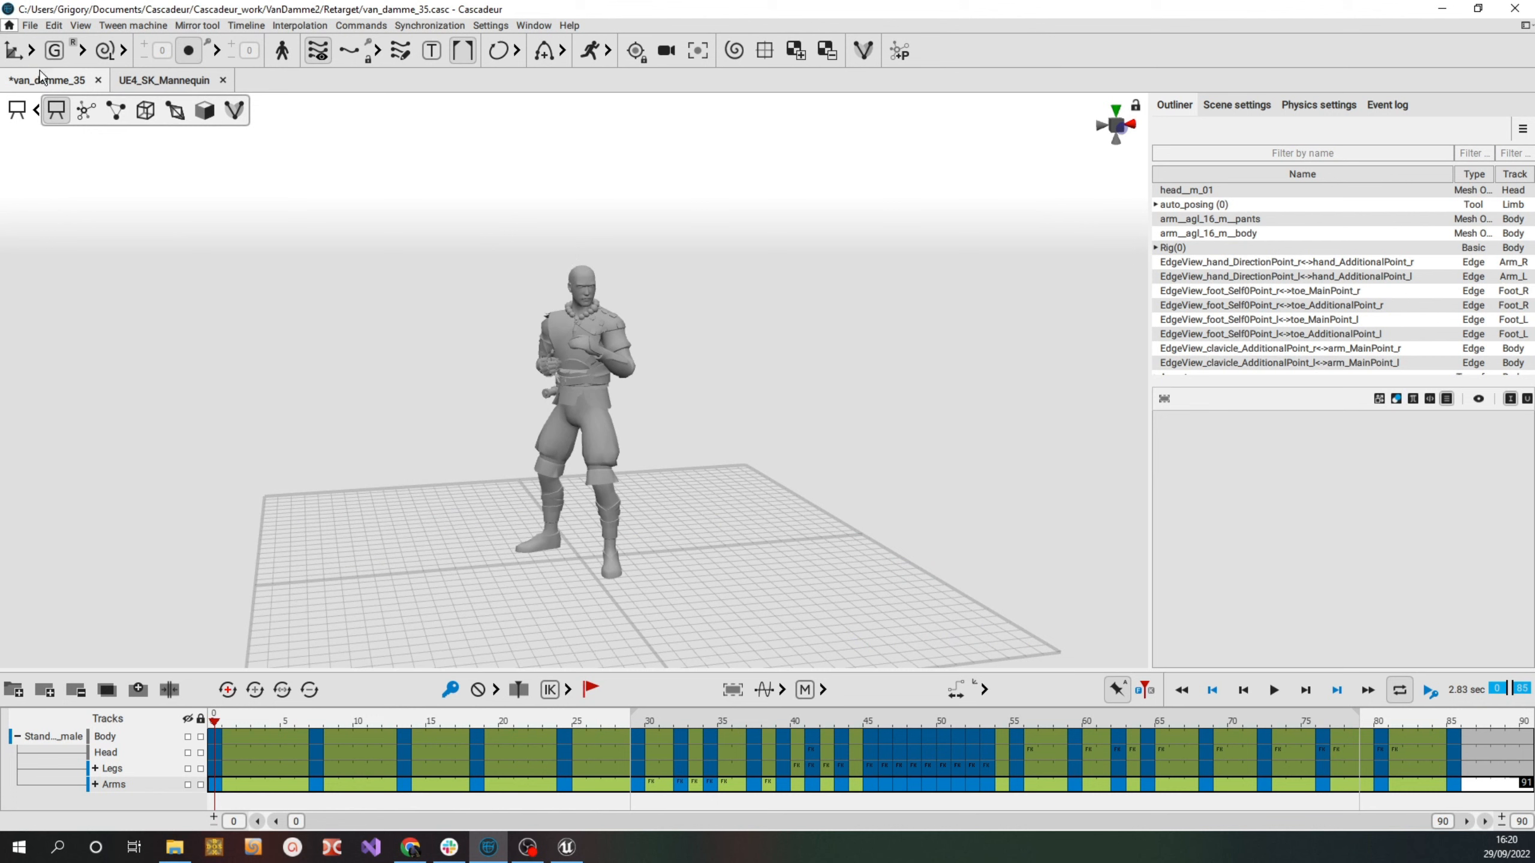
Open the Standard Model Male sample from the Cascadeur home window and start an FBX export of its whole scene
{"action": "left_click", "coordinate": [10, 26]}
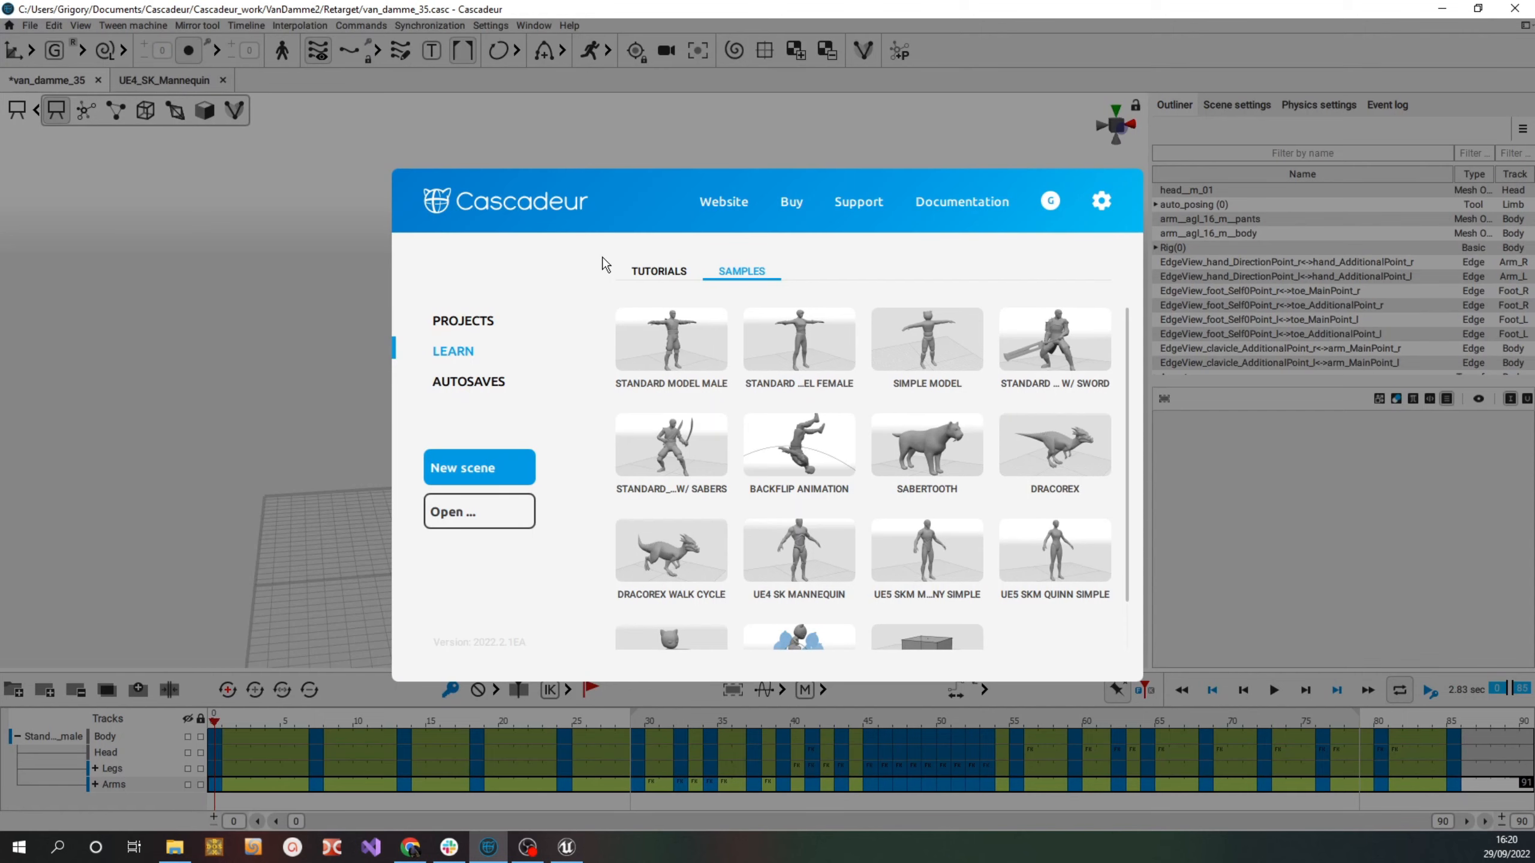
{"action": "left_click", "coordinate": [666, 349]}
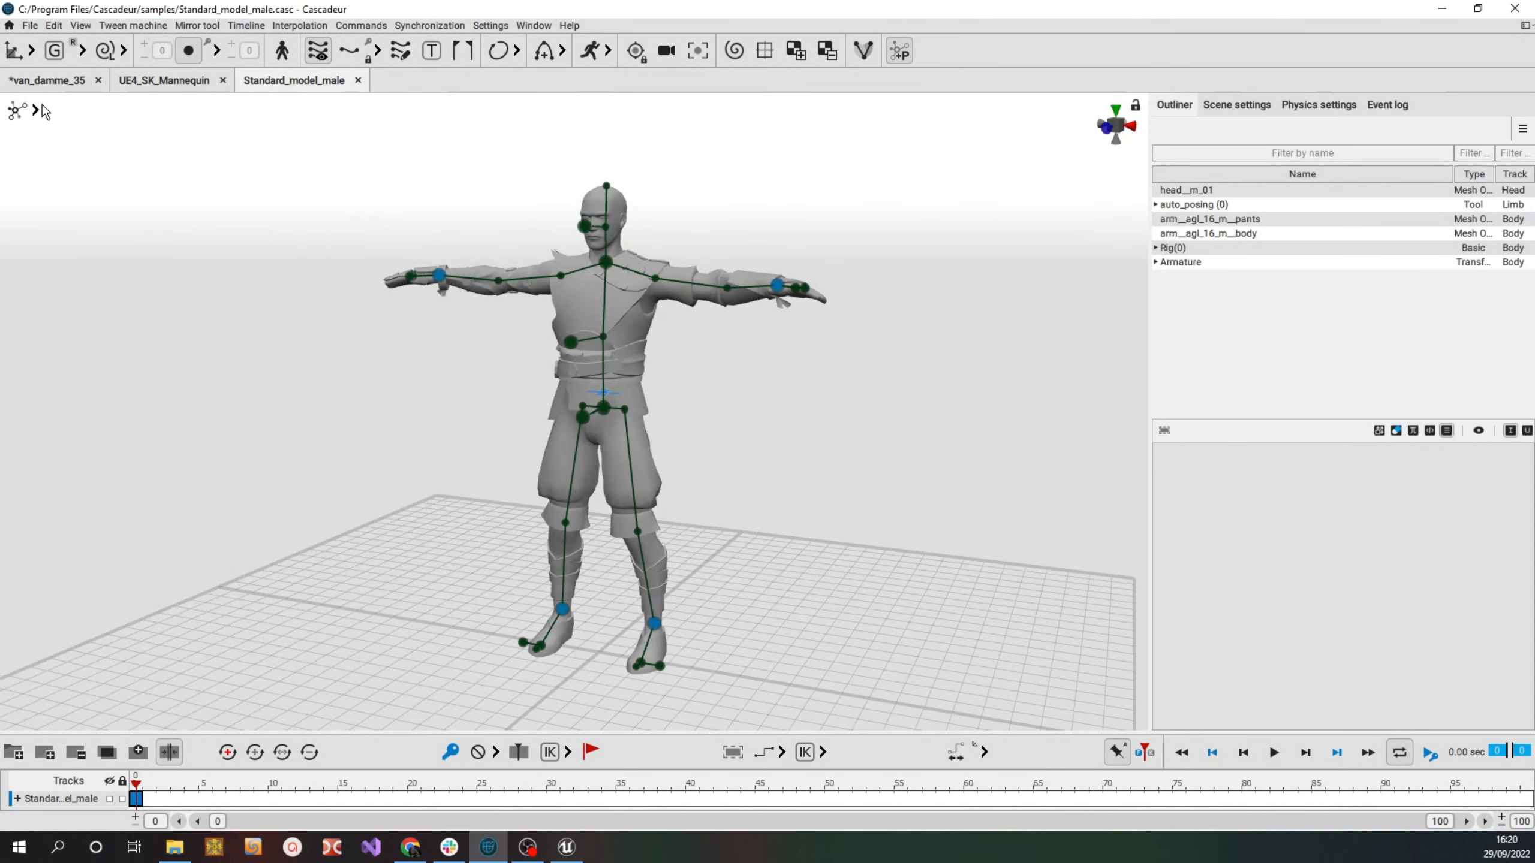
{"action": "left_click", "coordinate": [30, 24]}
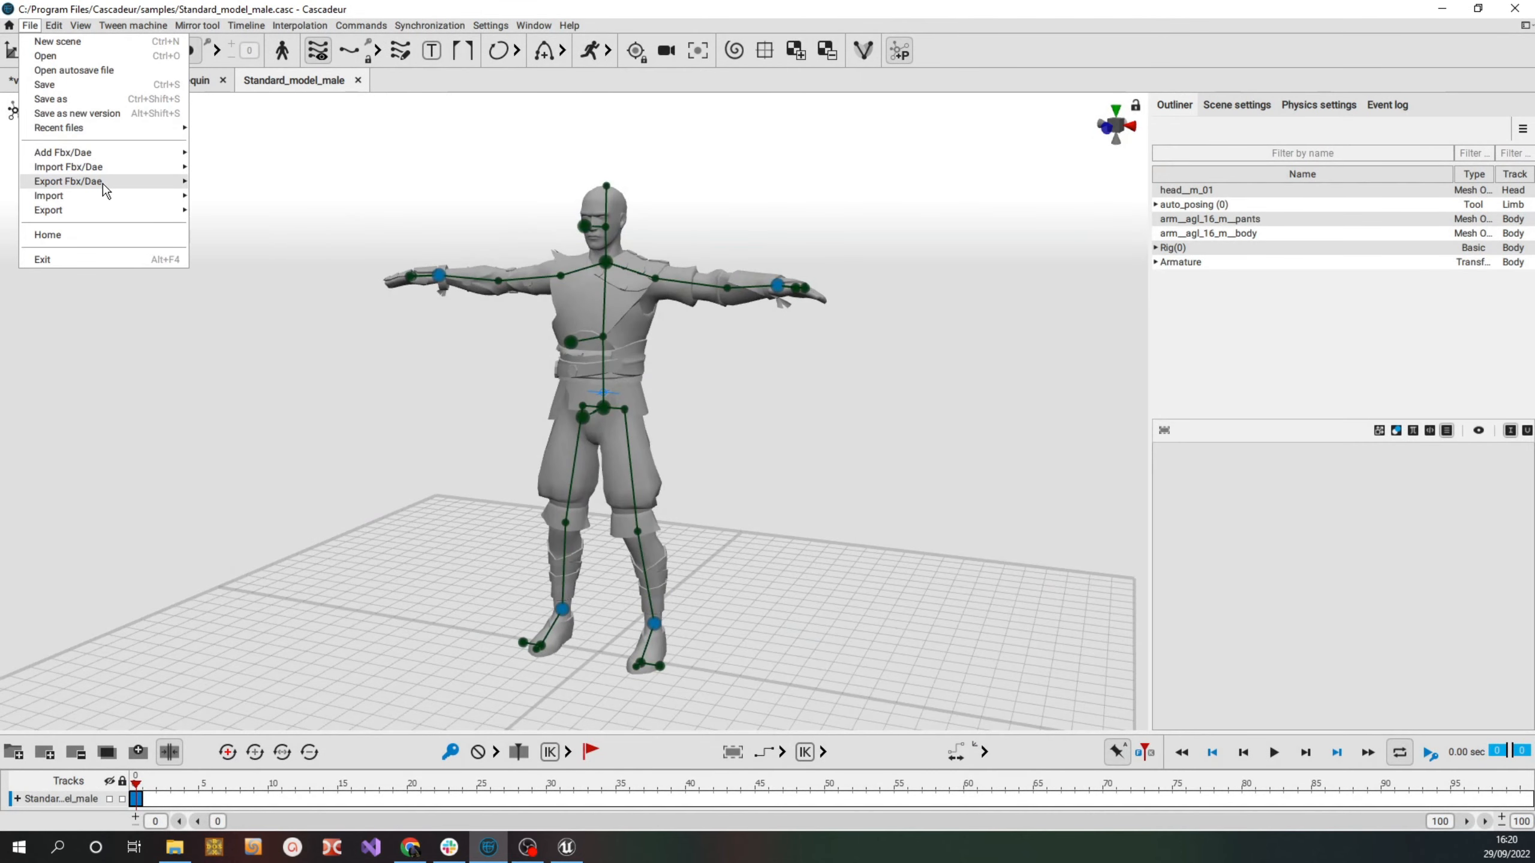
{"action": "mouse_move", "coordinate": [102, 182]}
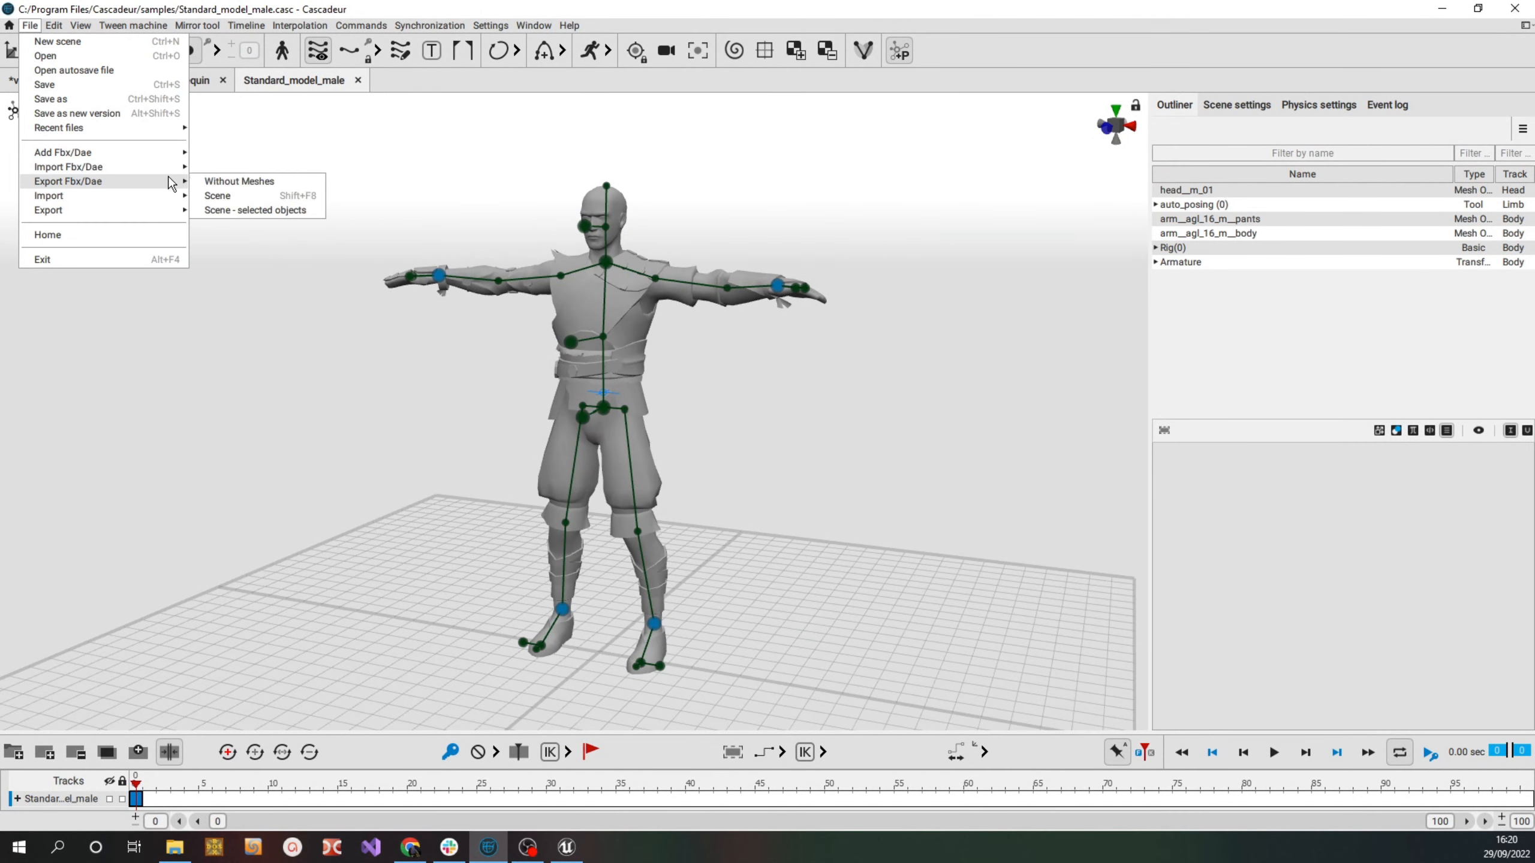
{"action": "left_click", "coordinate": [231, 197]}
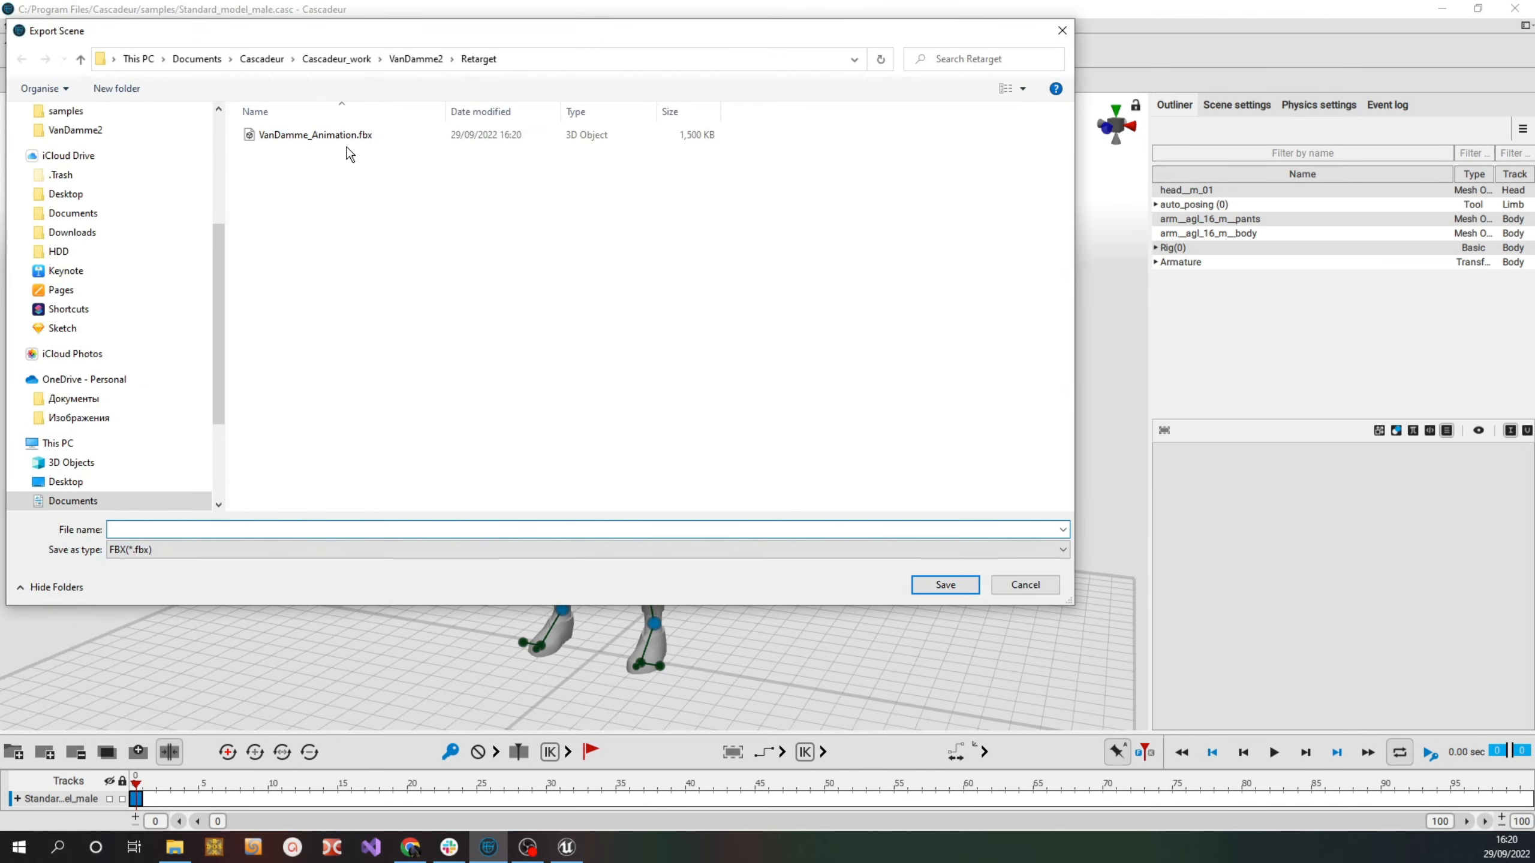
Save the exported sample scene as VanDamme_T-pose in the Retarget folder, alongside VanDamme_Animation.fbx
{"action": "left_click", "coordinate": [326, 136]}
{"action": "left_click", "coordinate": [176, 530]}
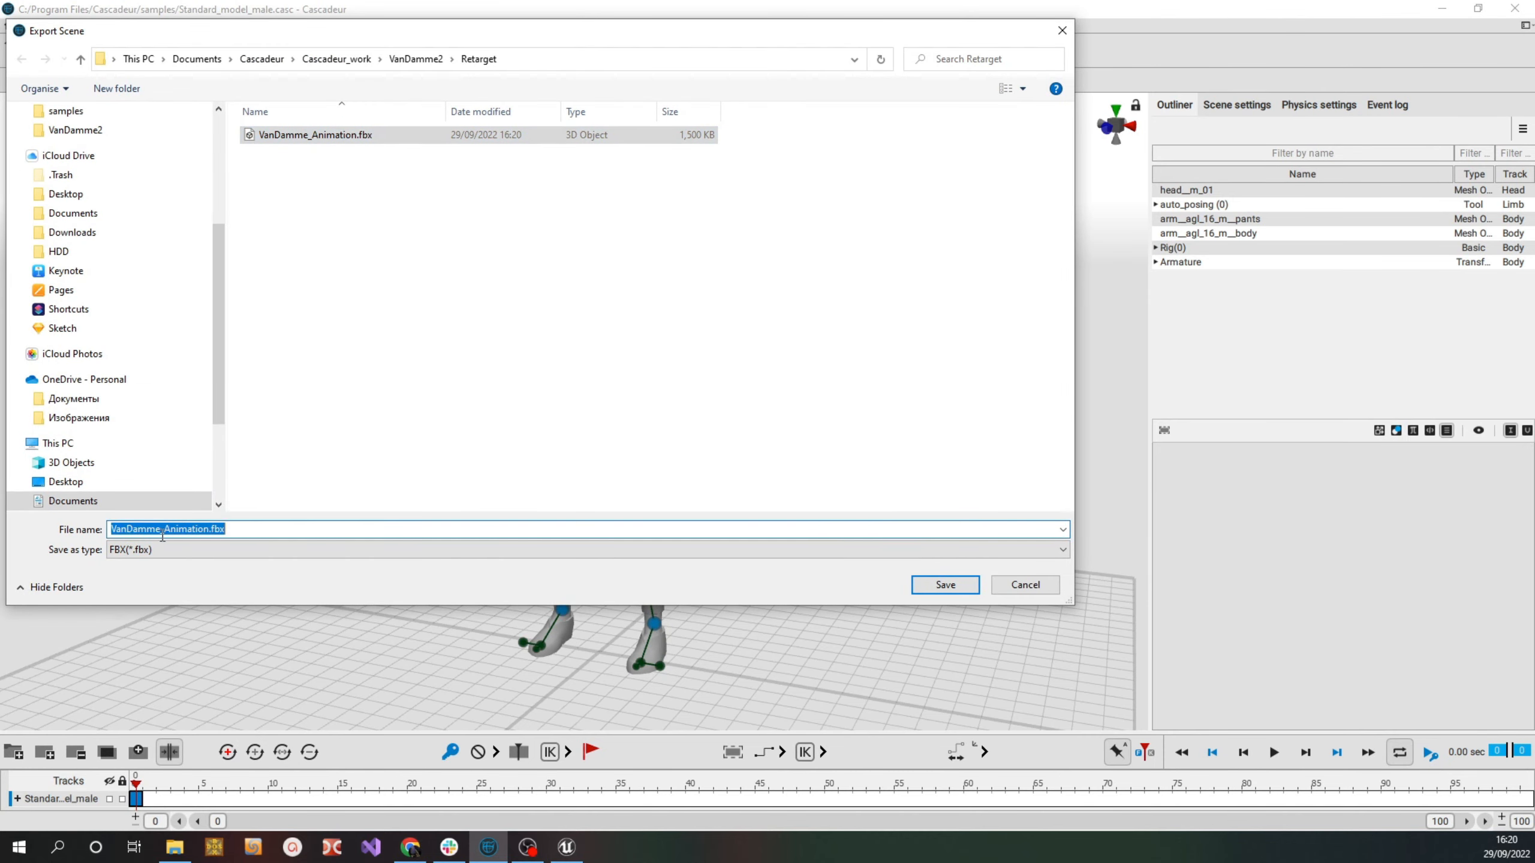
{"action": "left_click_drag", "start_coordinate": [165, 530], "coordinate": [350, 557]}
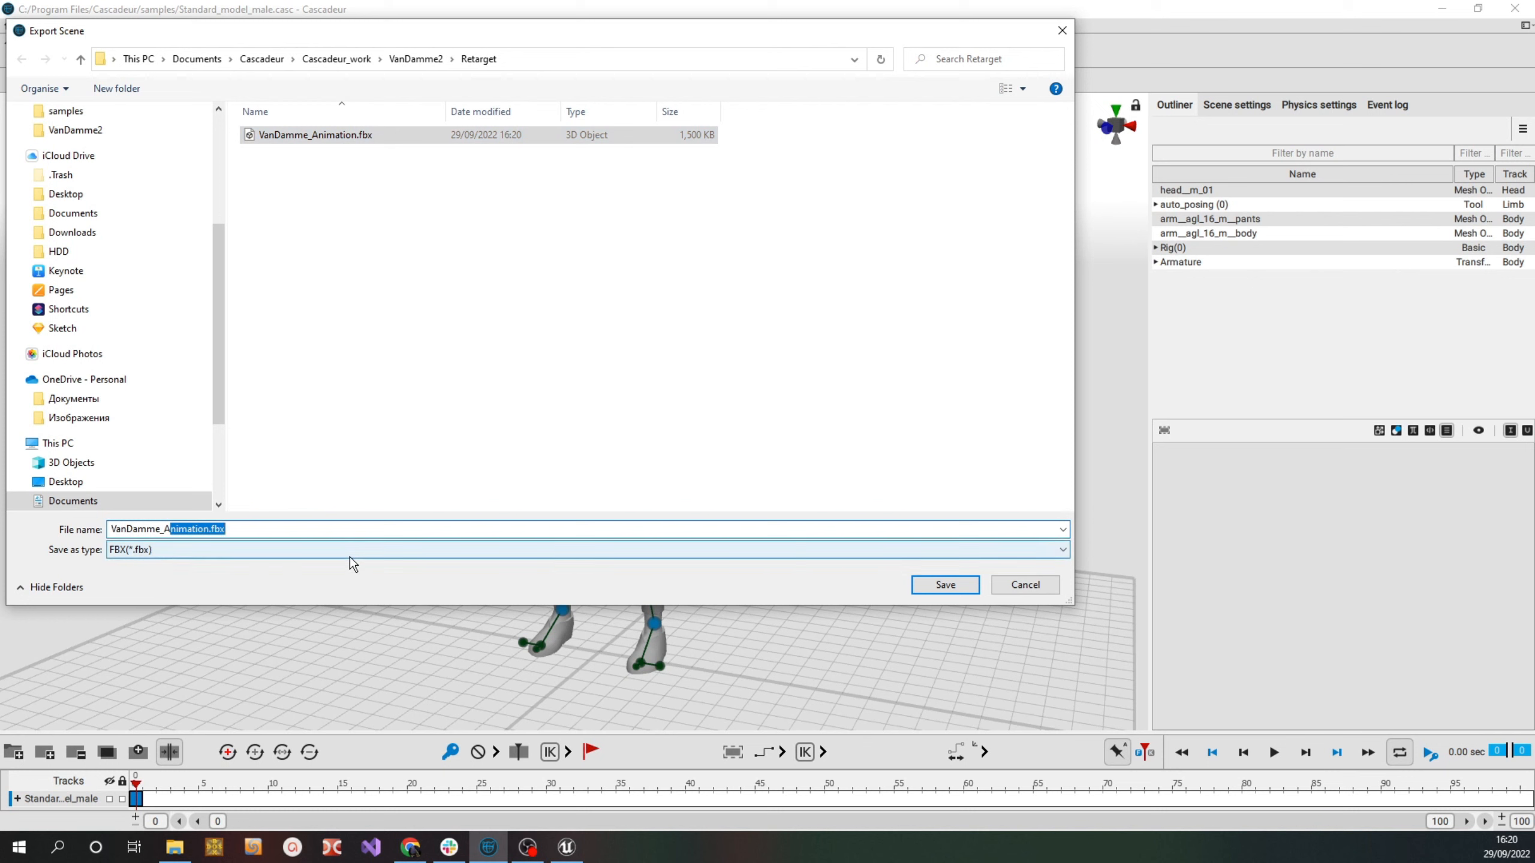
{"action": "type", "text": "A"}
{"action": "key", "text": "BackSpace"}
{"action": "type", "text": "T-pose"}
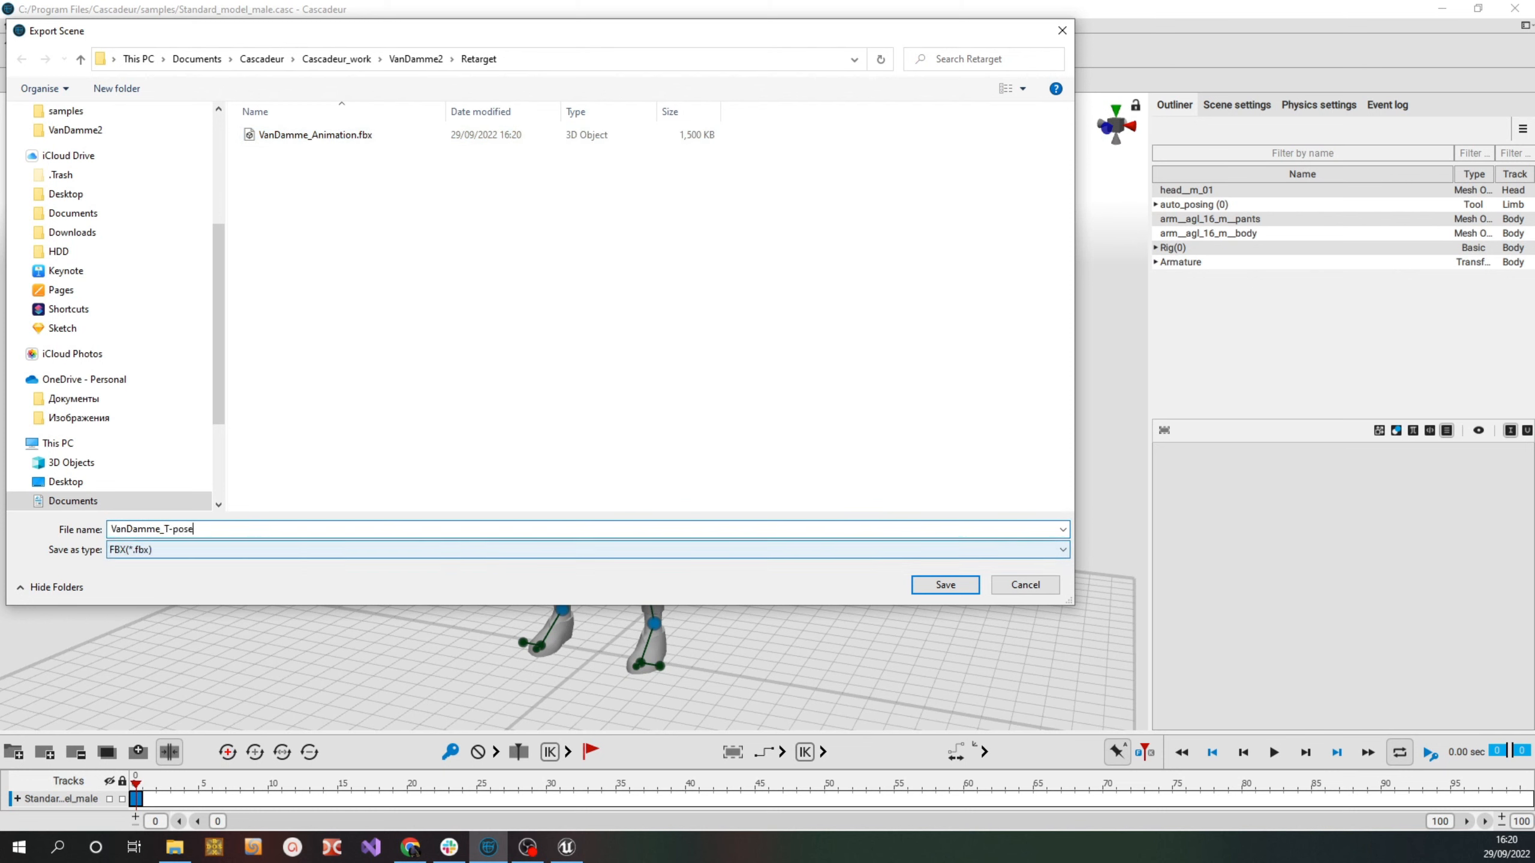
{"action": "left_click", "coordinate": [943, 585]}
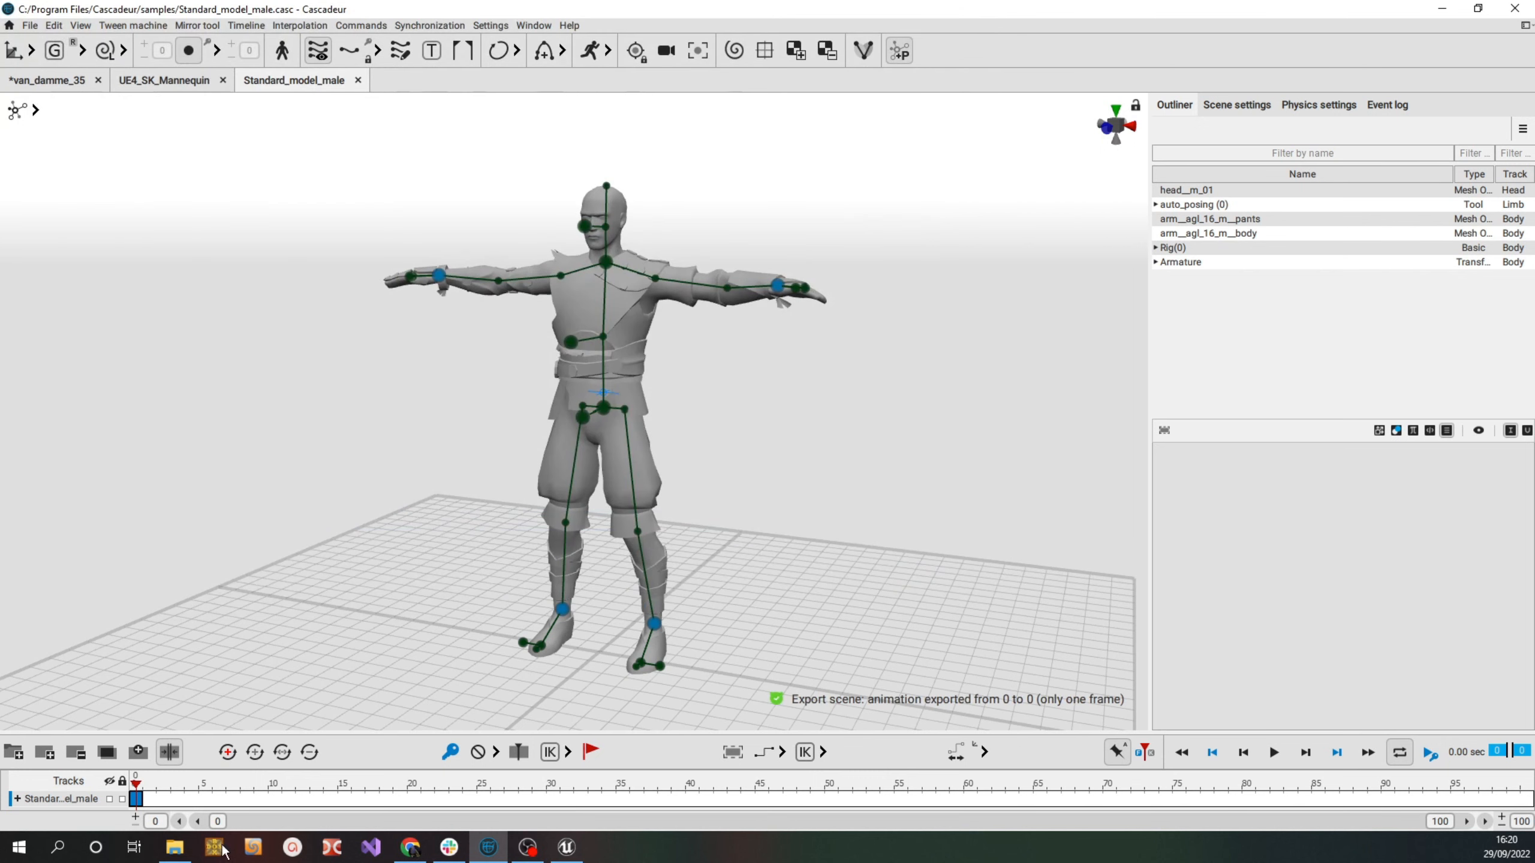
Check the exported FBX files in the Retarget folder in File Explorer and return to Unreal Editor's ThirdPersonExampleMap level
{"action": "mouse_move", "coordinate": [184, 850]}
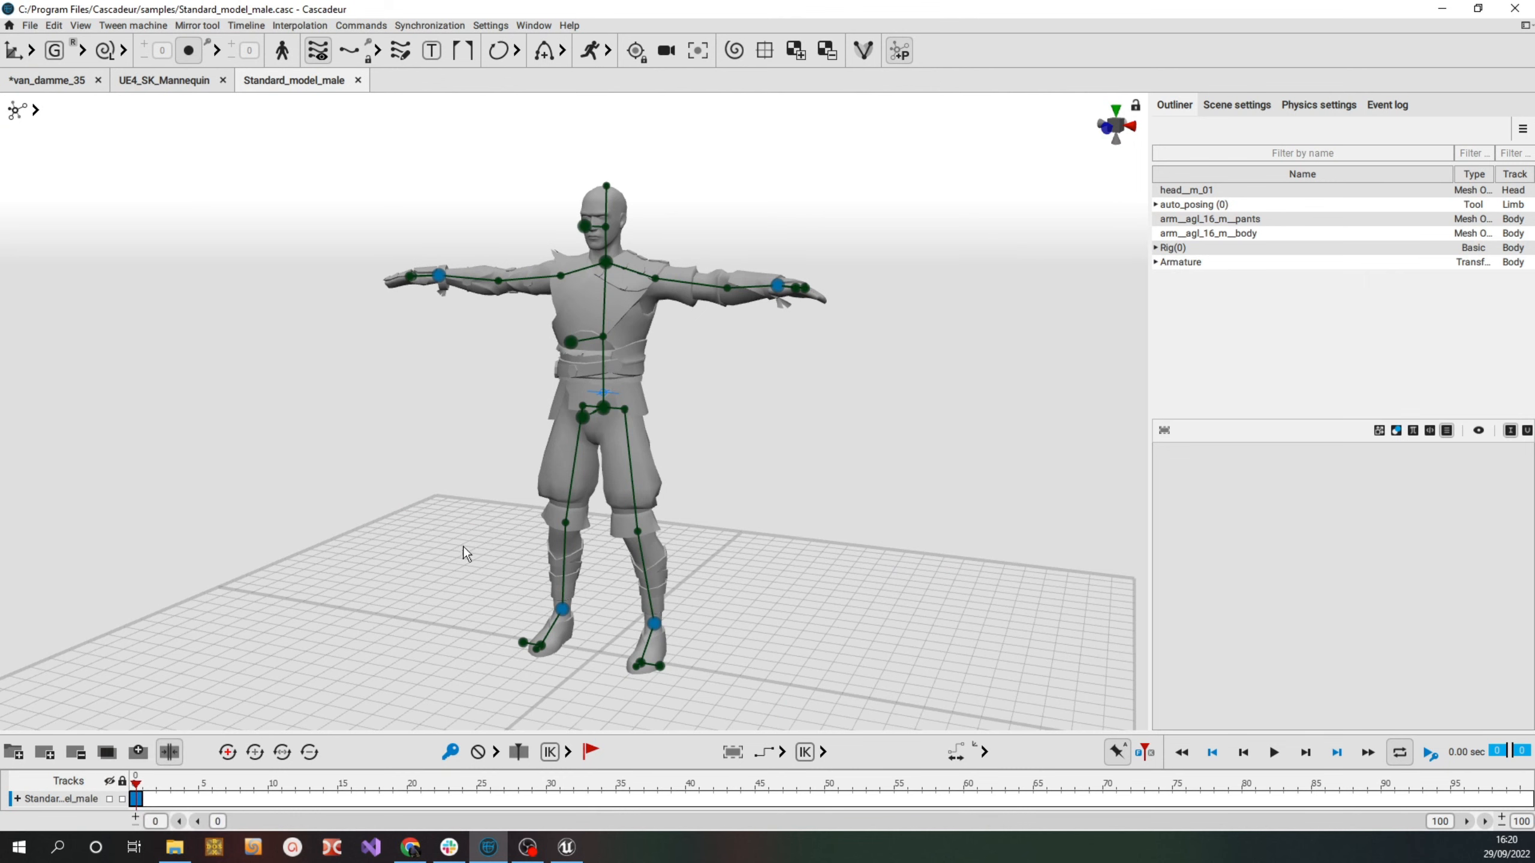
{"action": "left_click", "coordinate": [181, 858]}
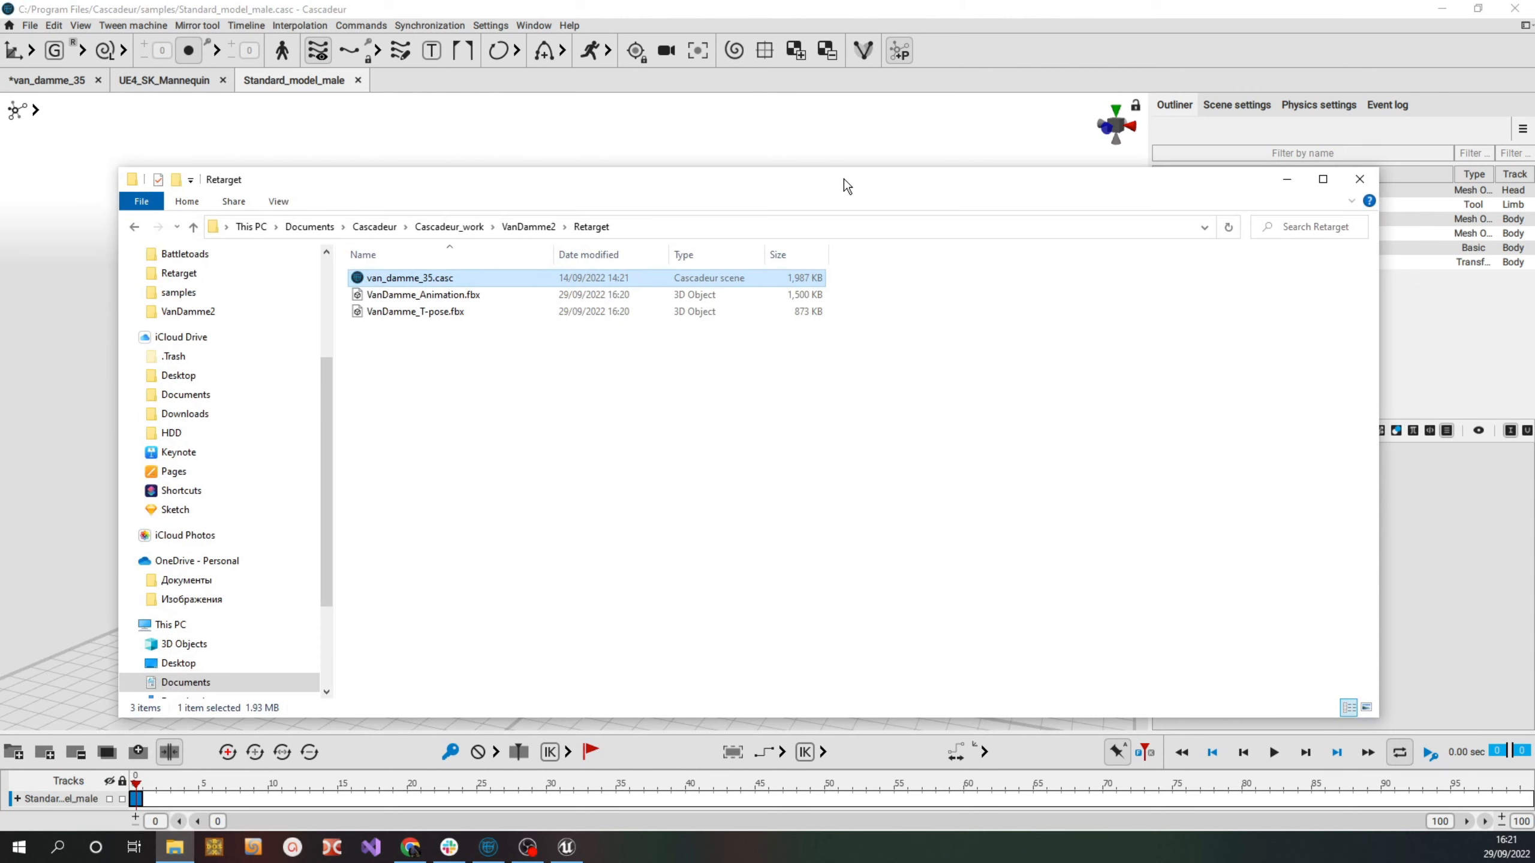
{"action": "left_click", "coordinate": [566, 847]}
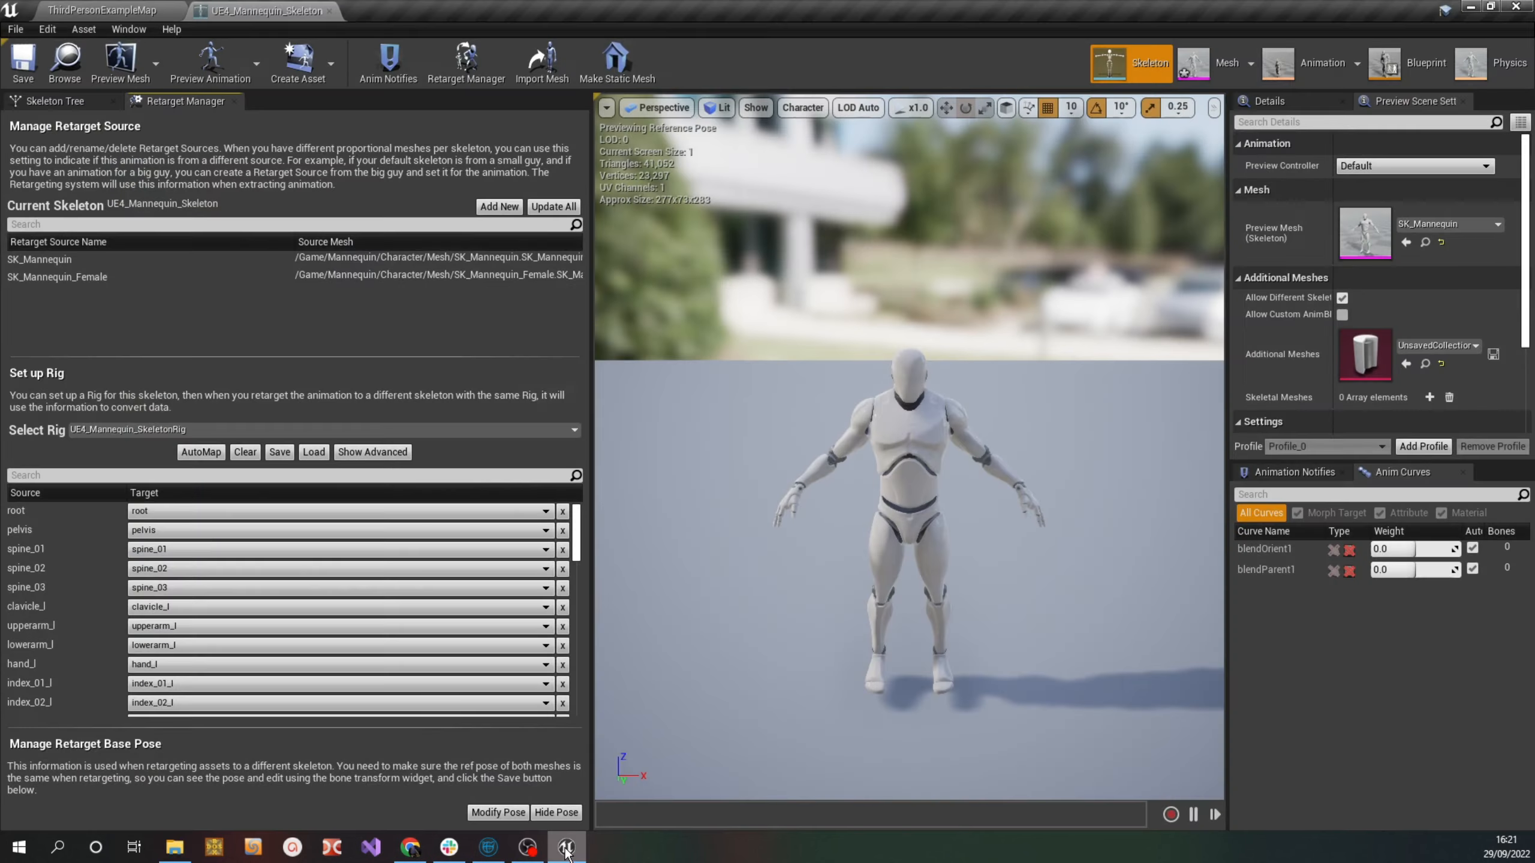
{"action": "left_click", "coordinate": [104, 11]}
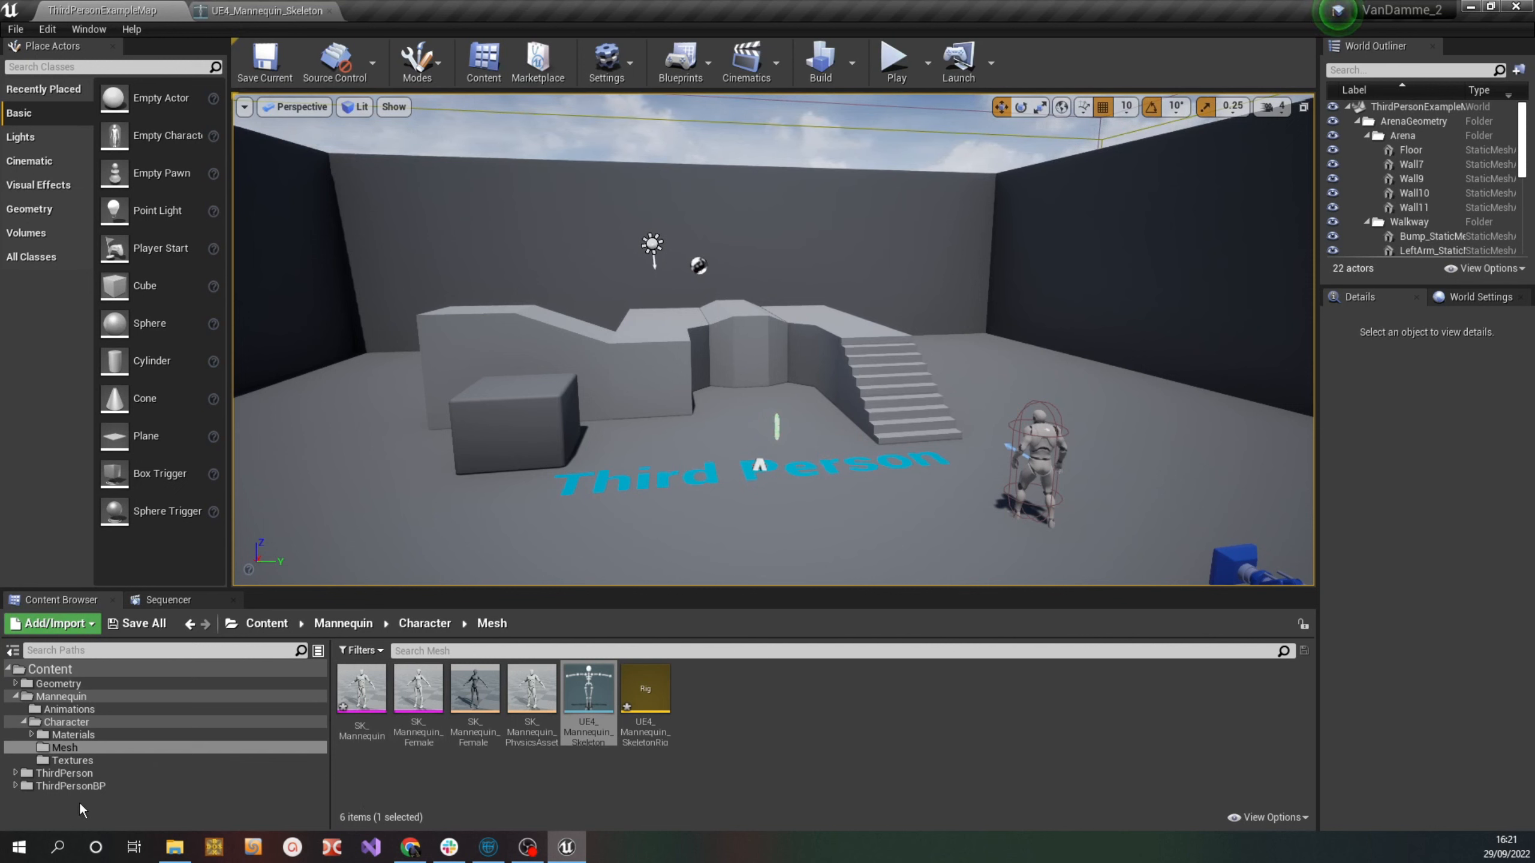
Create a folder named VanDamme inside the Mesh folder and try to move it onto Mesh
{"action": "left_click", "coordinate": [95, 800]}
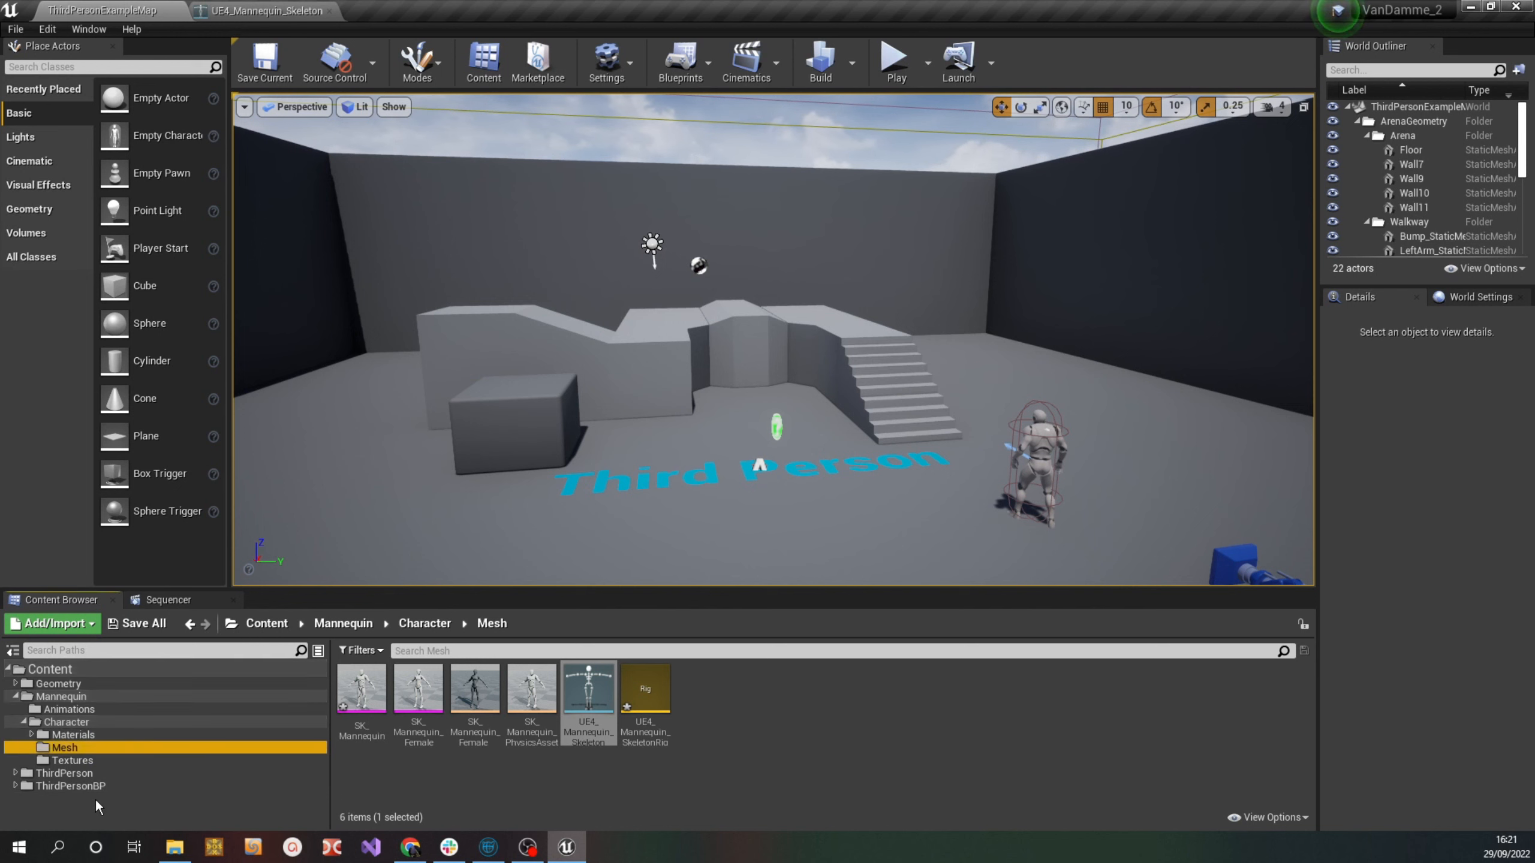
{"action": "right_click", "coordinate": [94, 799]}
{"action": "mouse_move", "coordinate": [238, 489]}
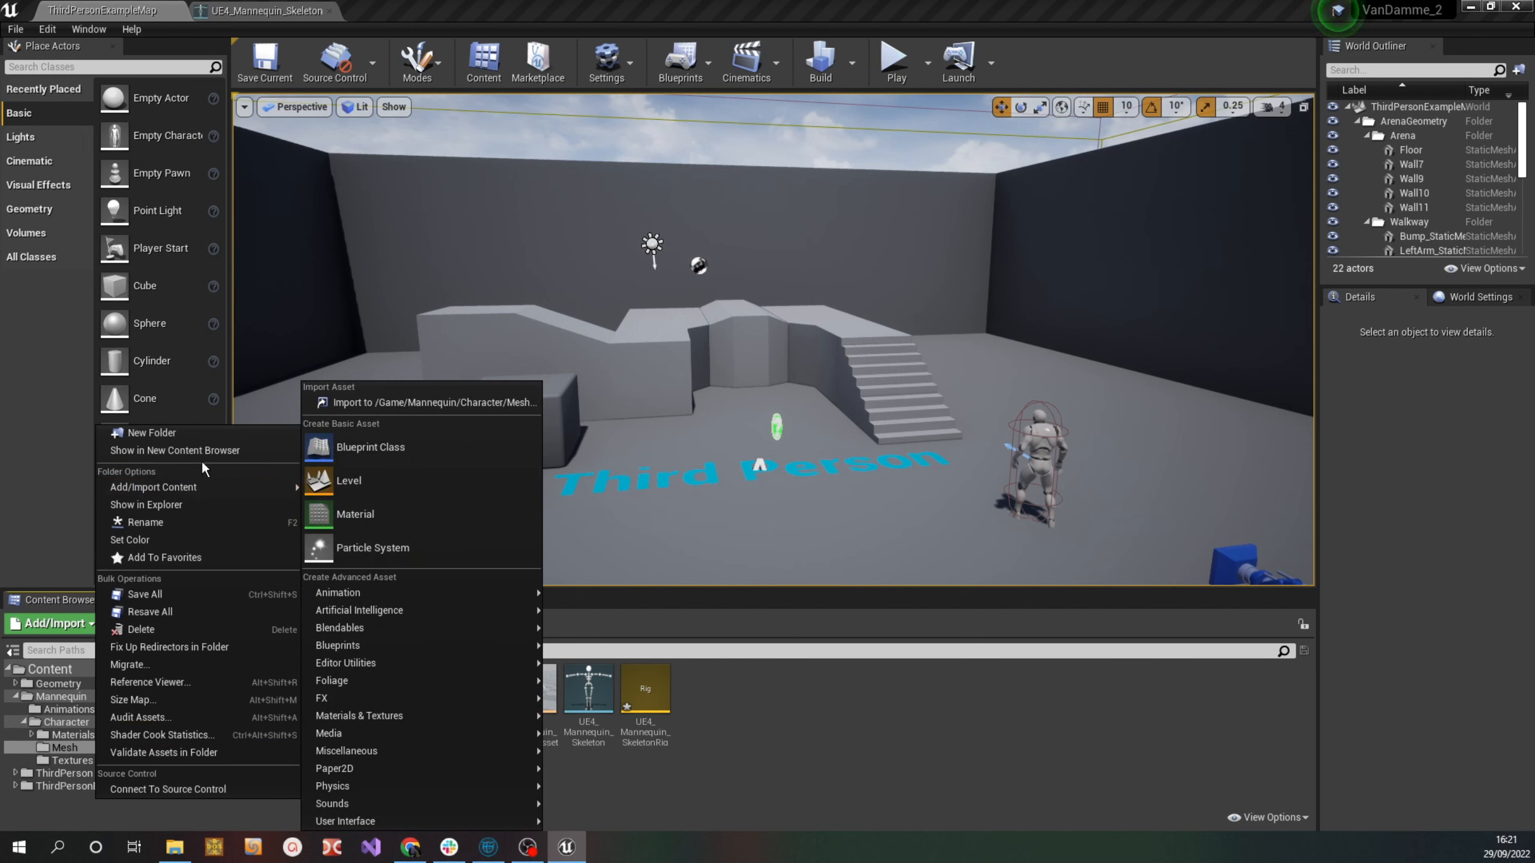
{"action": "left_click", "coordinate": [197, 433]}
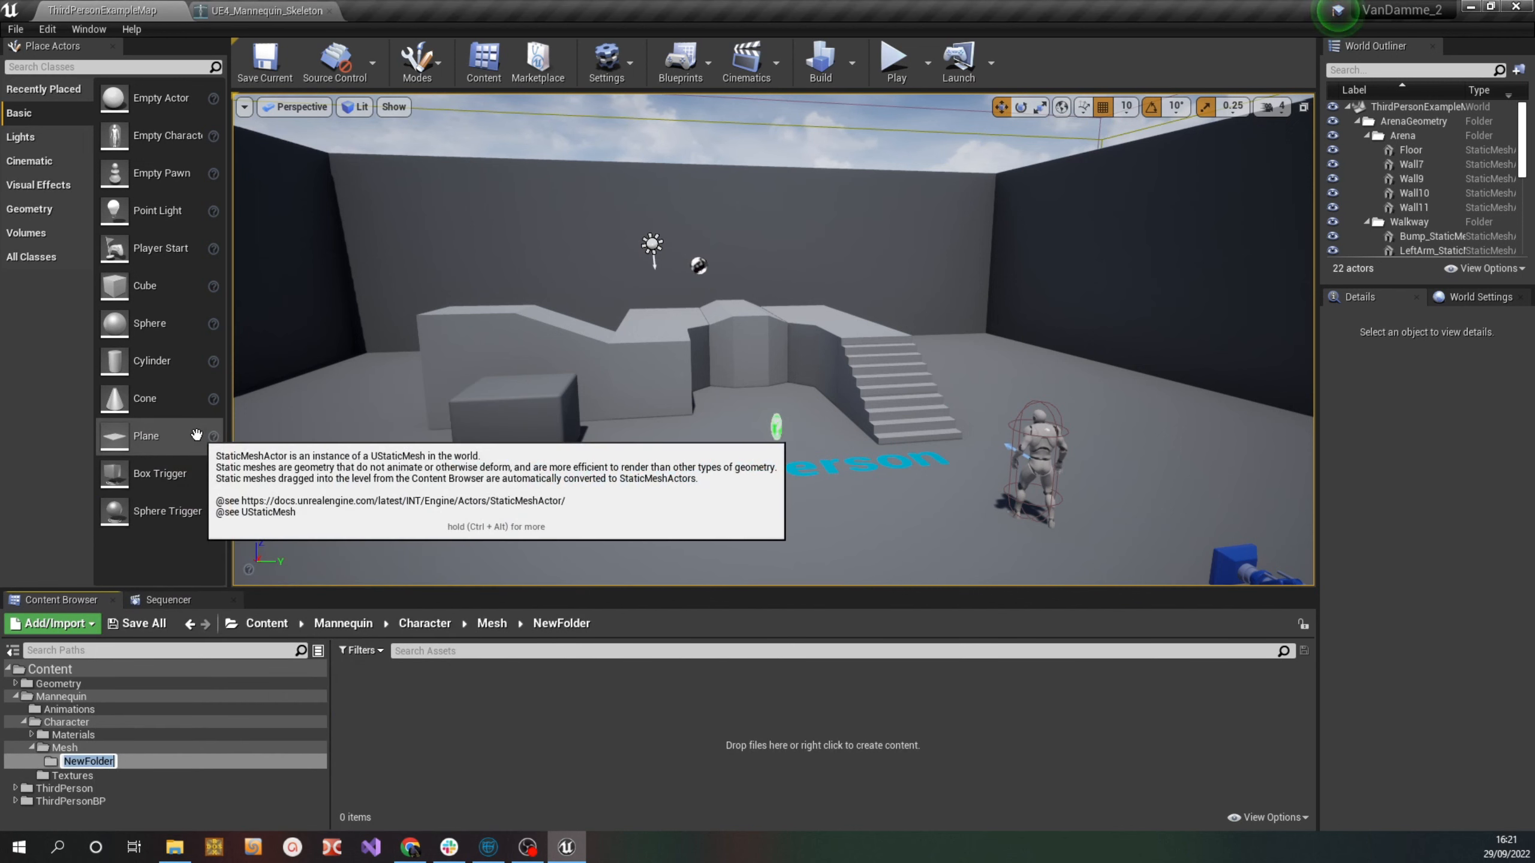
{"action": "type", "text": "Va"}
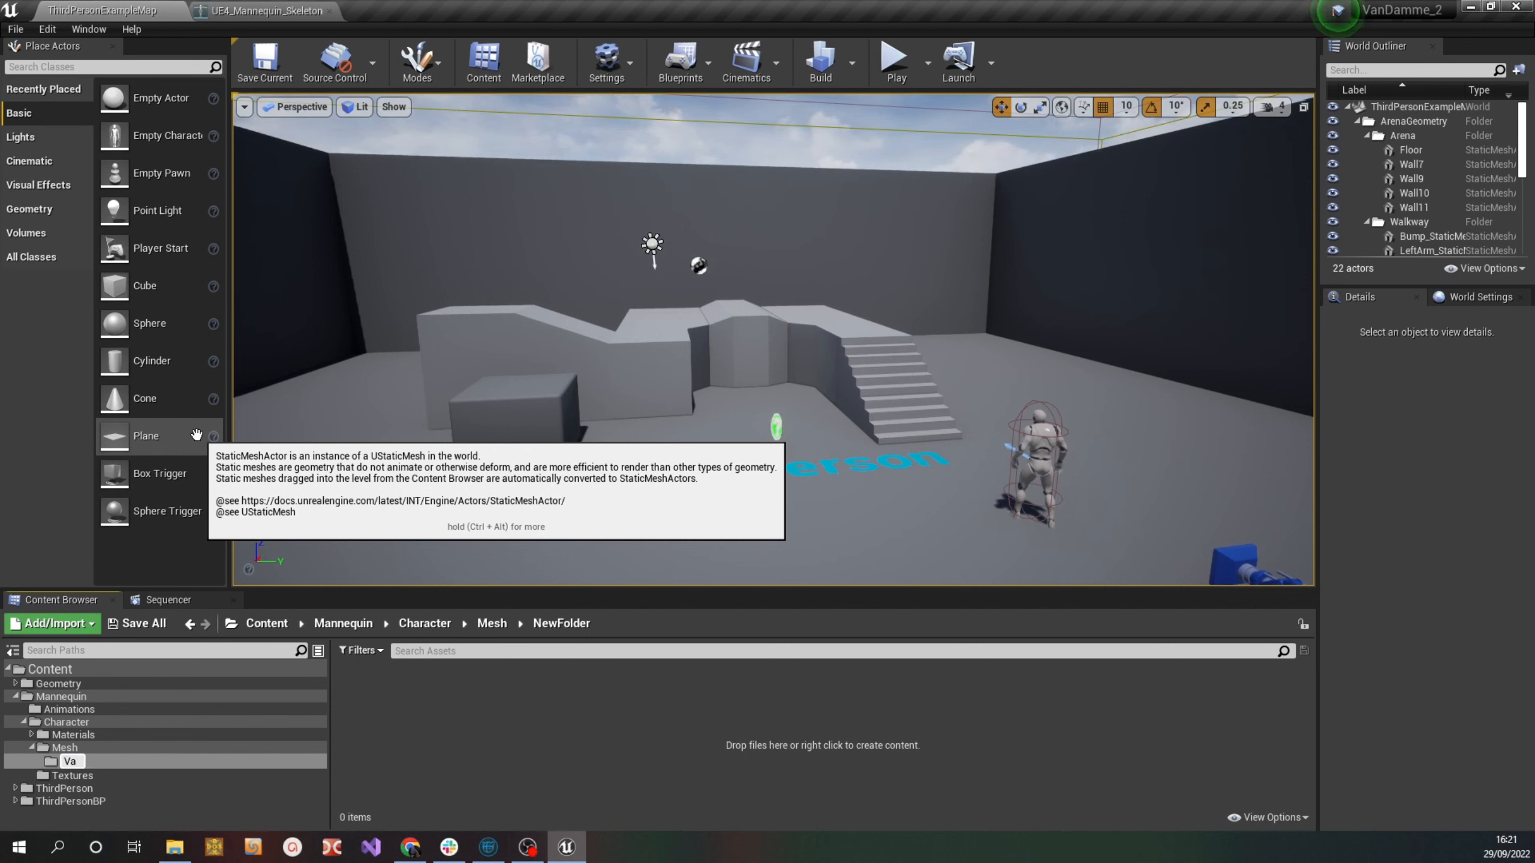
{"action": "type", "text": "nDamme"}
{"action": "key", "text": "Return"}
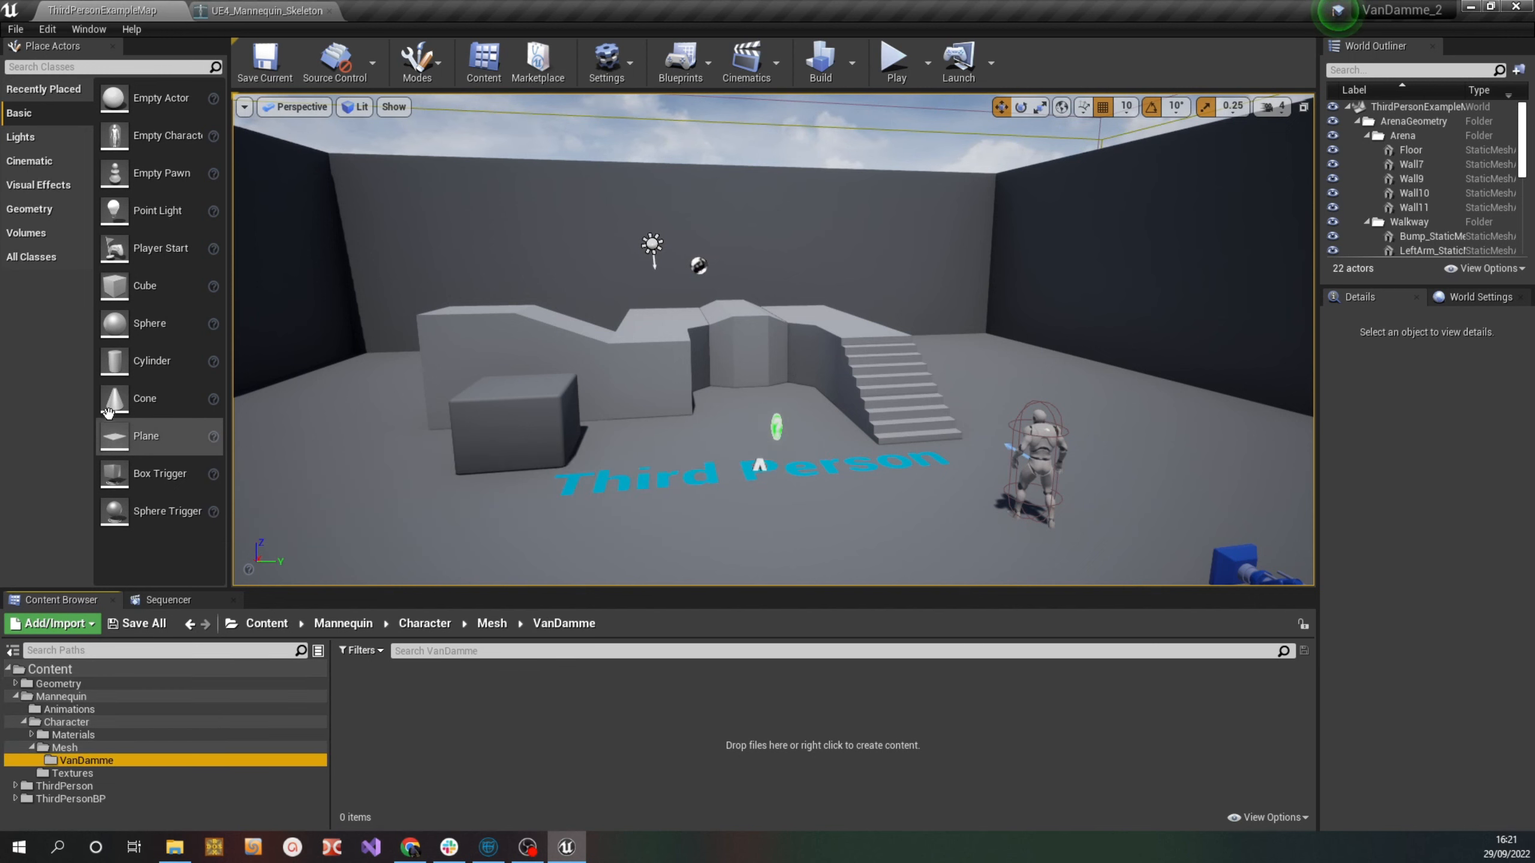
{"action": "mouse_move", "coordinate": [101, 761]}
{"action": "left_mouse_down"}
{"action": "mouse_move", "coordinate": [80, 825]}
{"action": "mouse_move", "coordinate": [83, 735]}
{"action": "mouse_move", "coordinate": [83, 748]}
{"action": "left_mouse_up"}
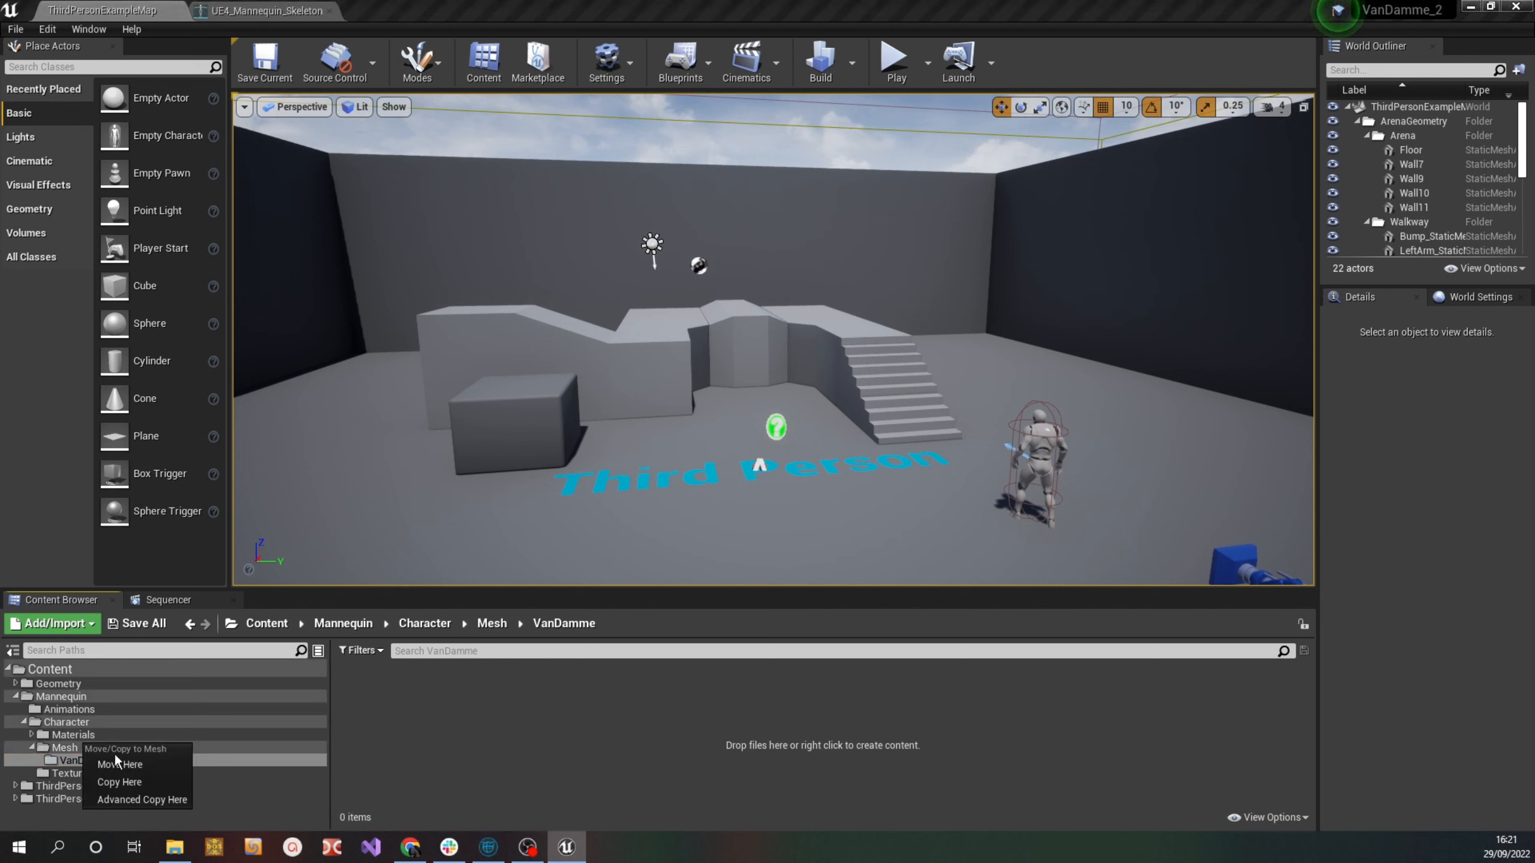
{"action": "left_click", "coordinate": [136, 768]}
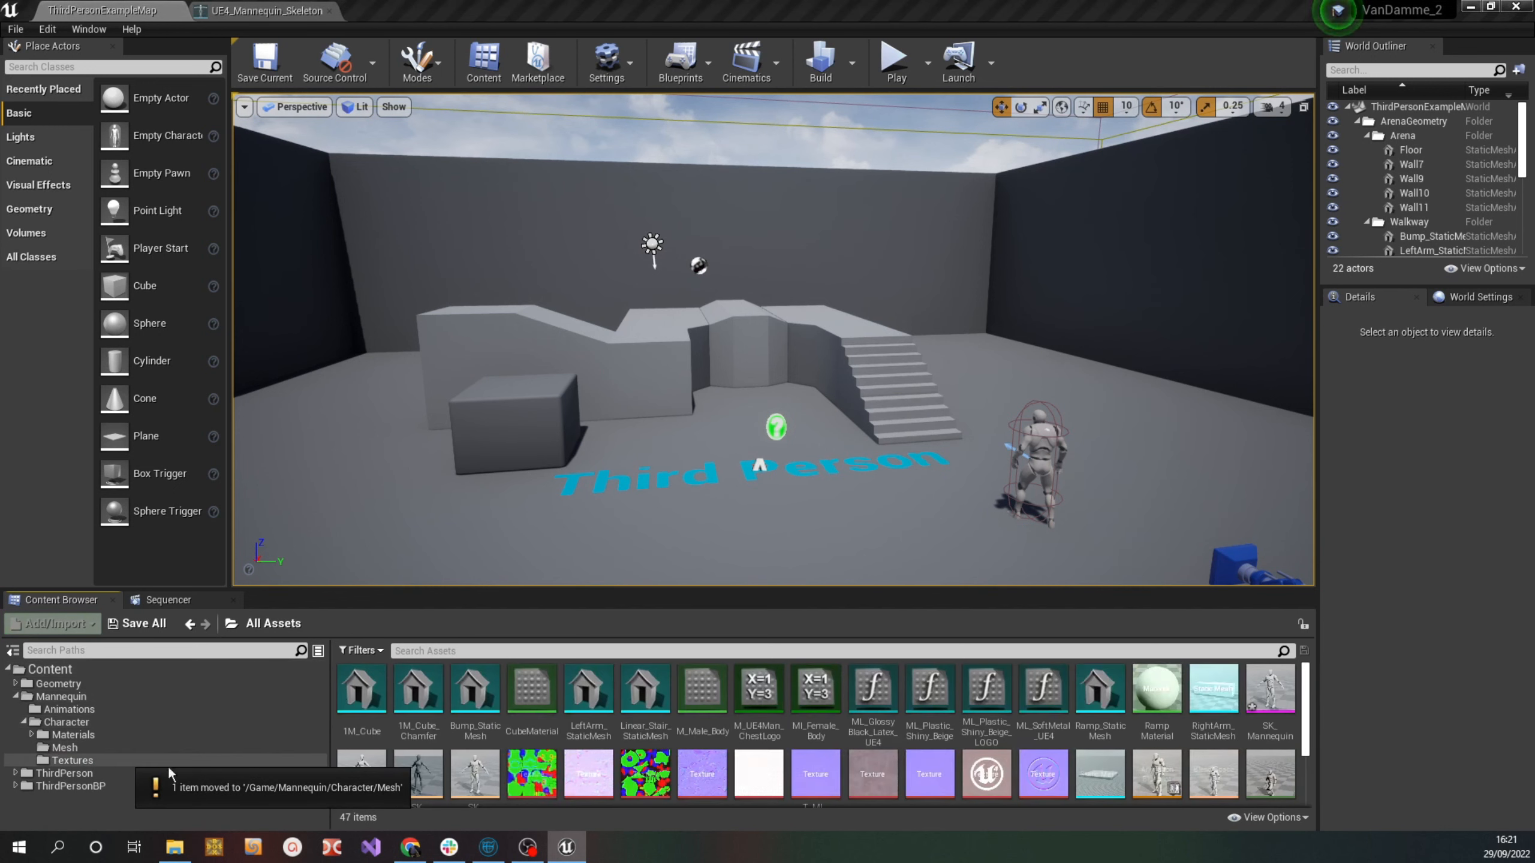
Expand the Materials folder and open the Mannequin > Character folder
{"action": "left_click", "coordinate": [31, 735]}
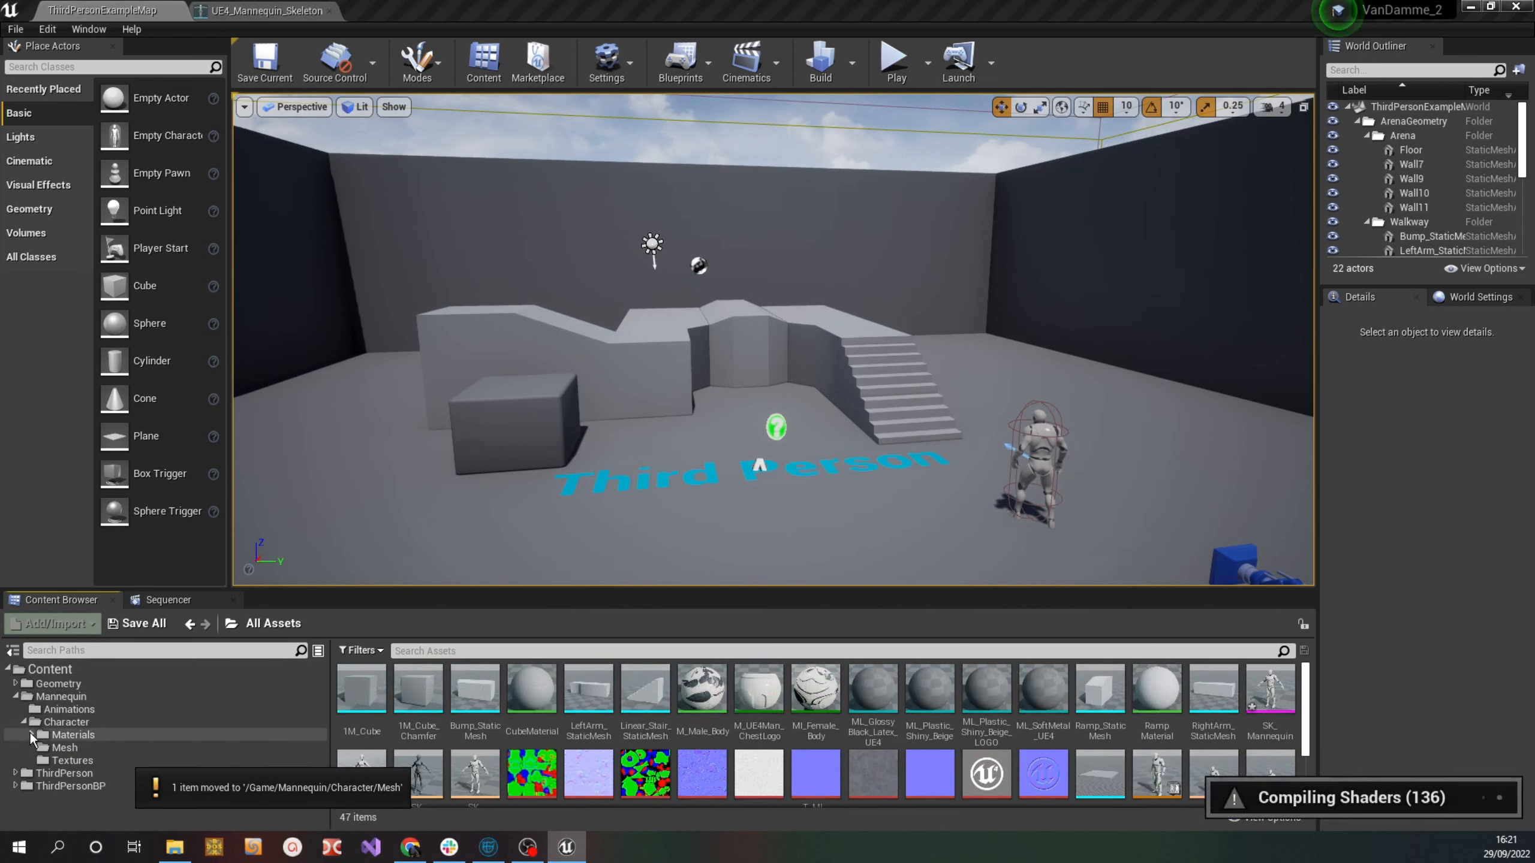
{"action": "left_click", "coordinate": [60, 723]}
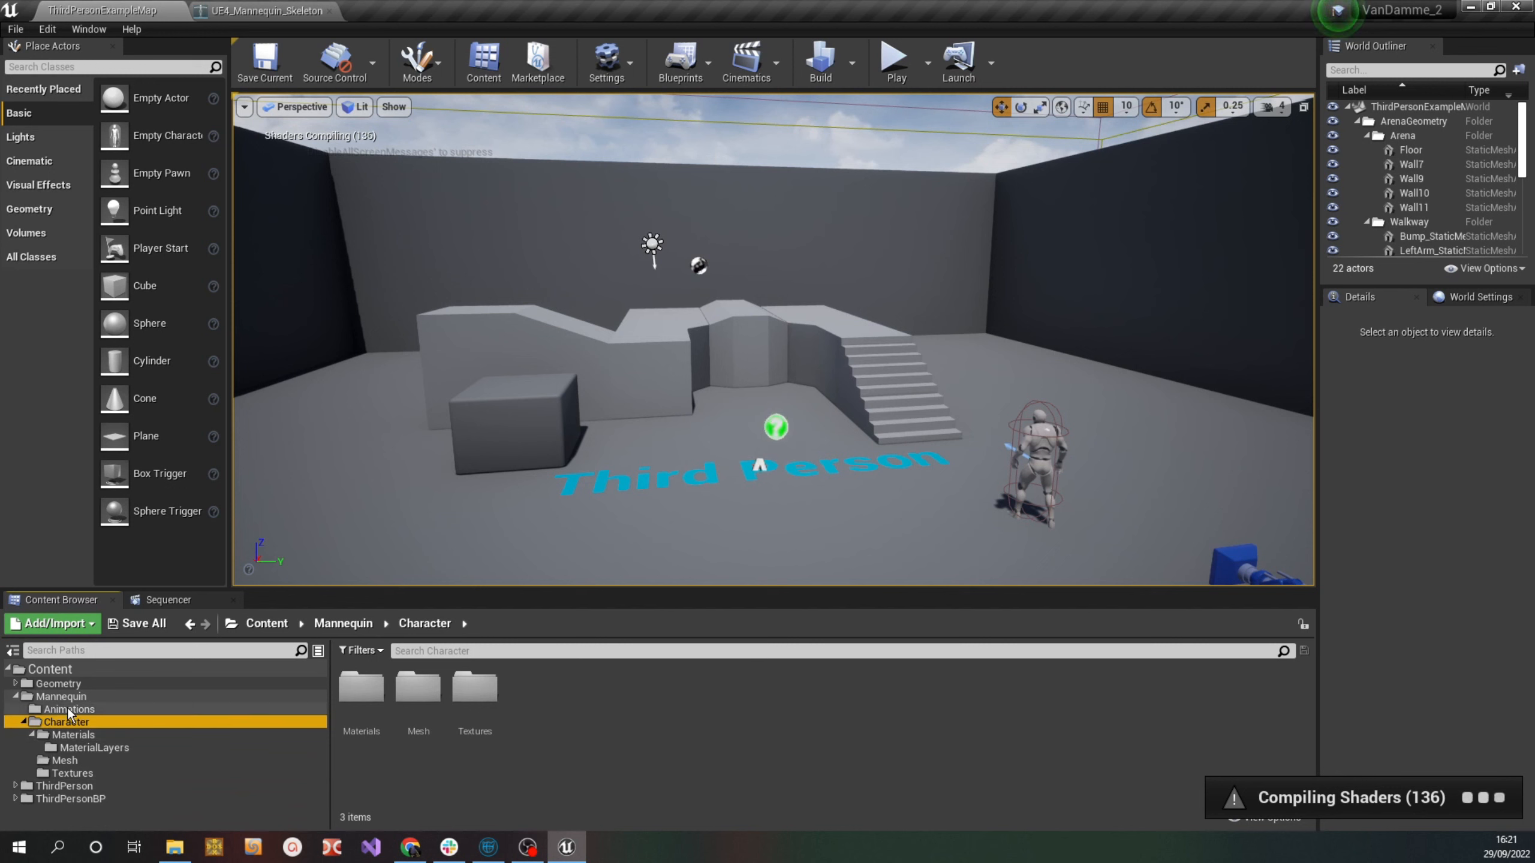
Look through the Mannequin folder's Materials, MaterialLayers, Mesh, Textures and Animations subfolders and collapse the Mannequin folder
{"action": "left_click", "coordinate": [71, 735]}
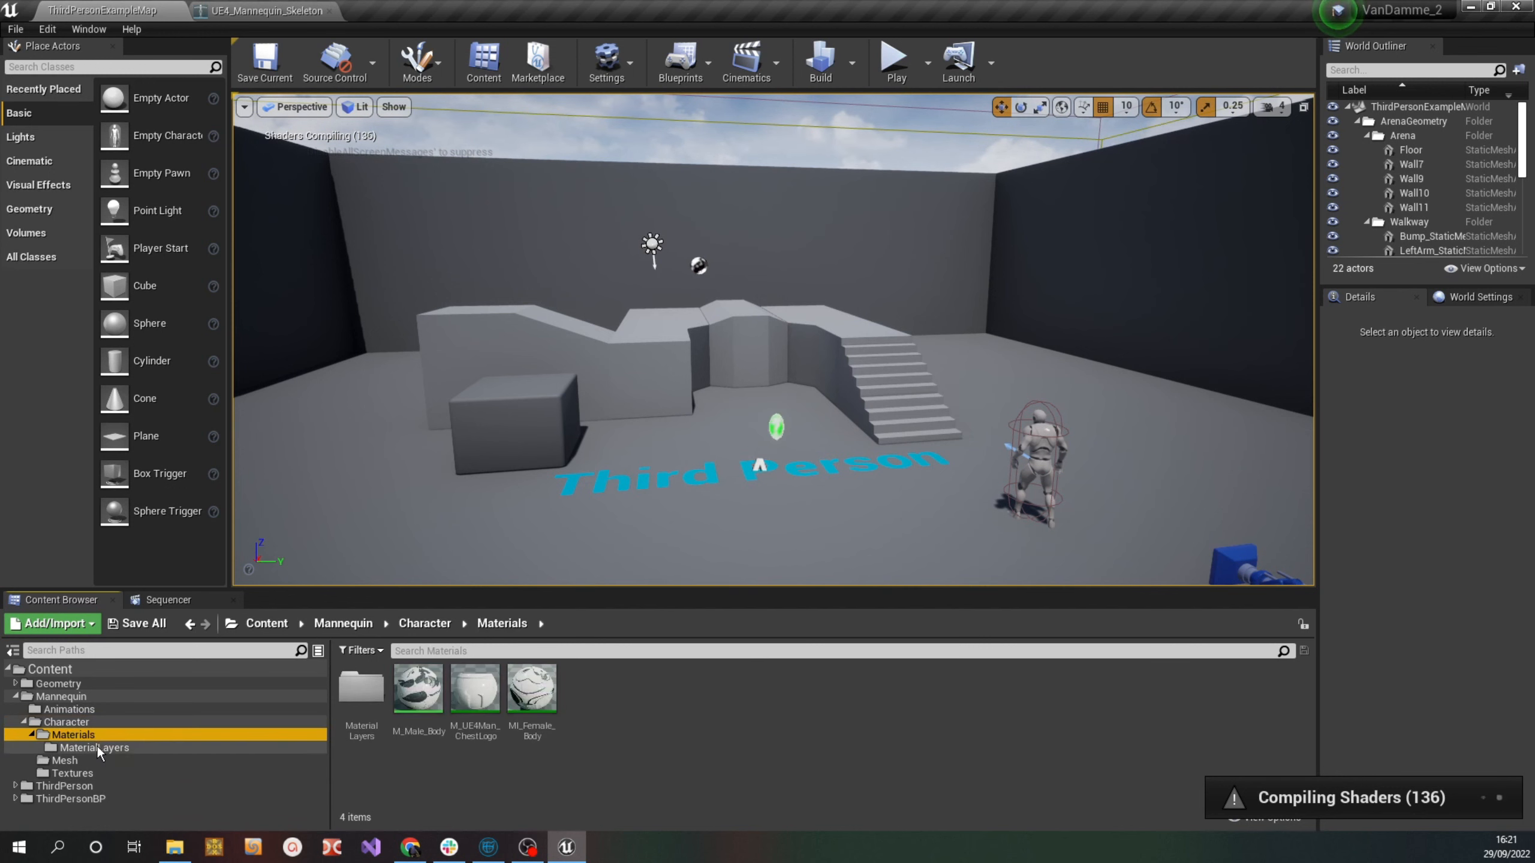
{"action": "left_click", "coordinate": [96, 748]}
{"action": "left_click", "coordinate": [70, 761]}
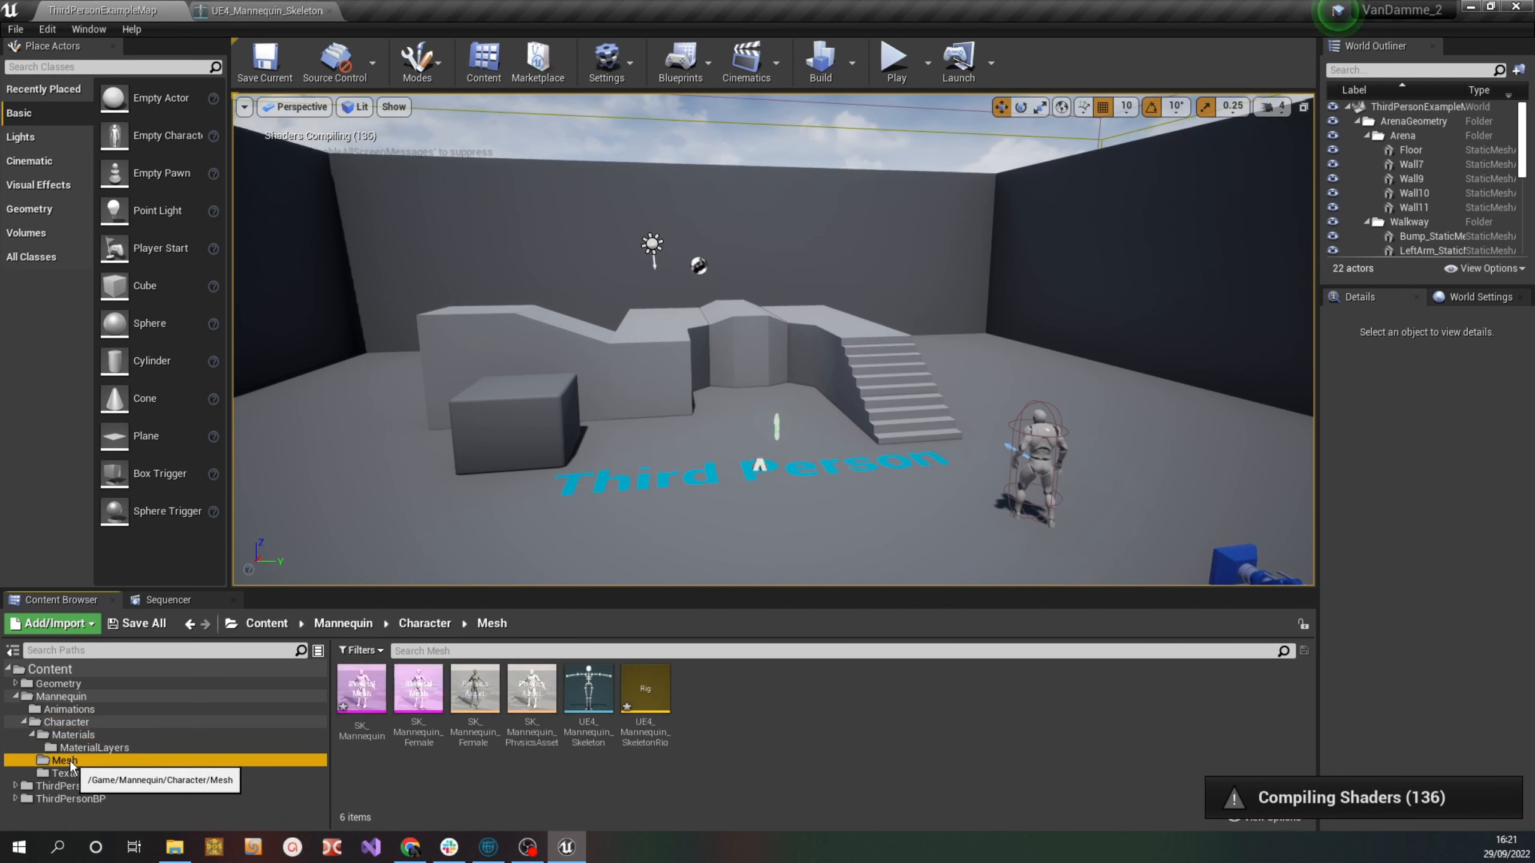
{"action": "left_click", "coordinate": [72, 773]}
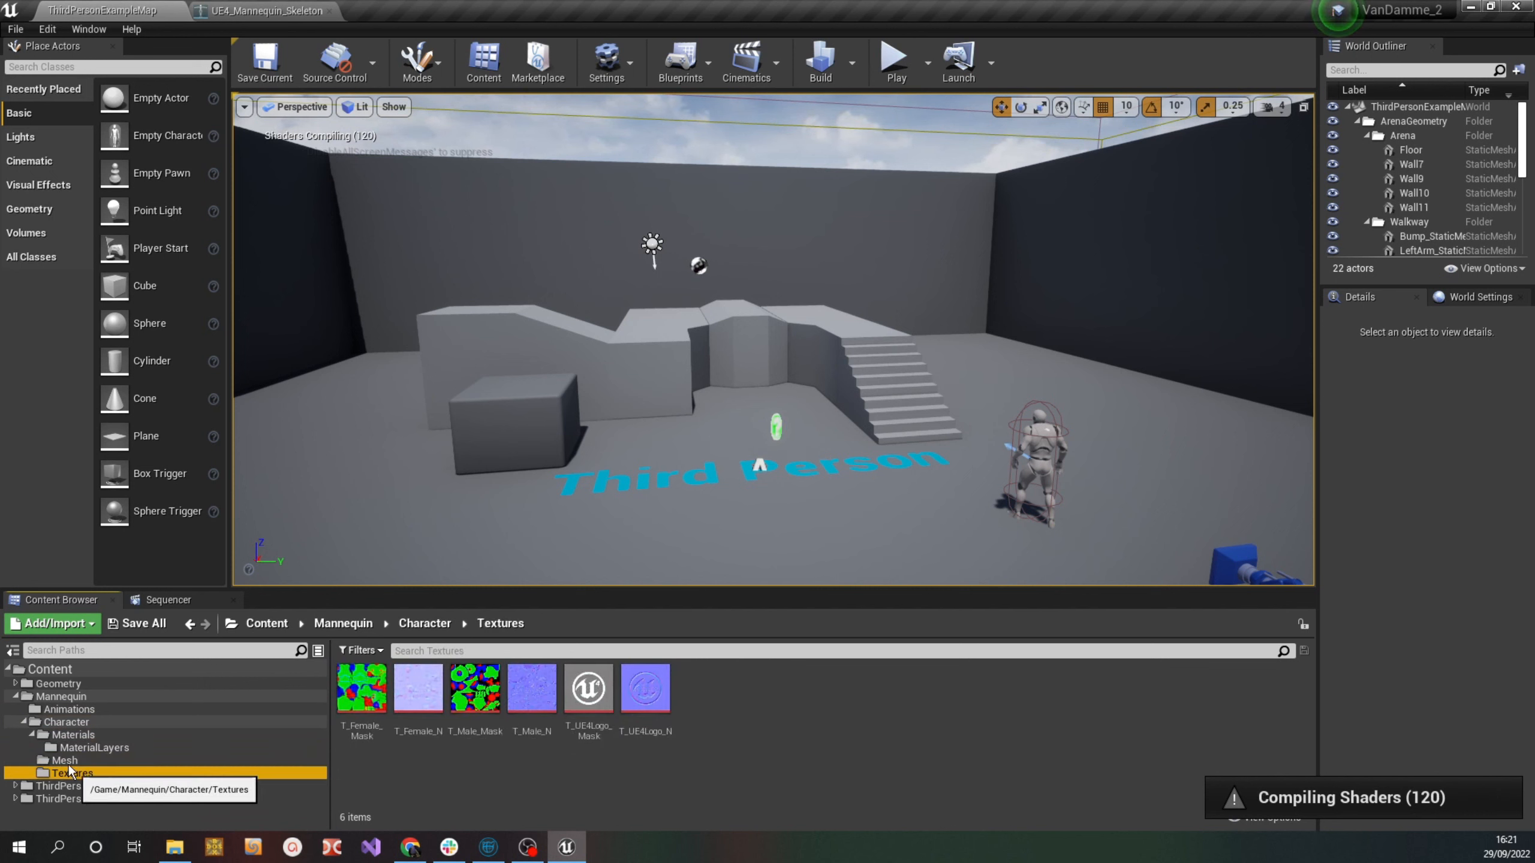
{"action": "left_click", "coordinate": [69, 709]}
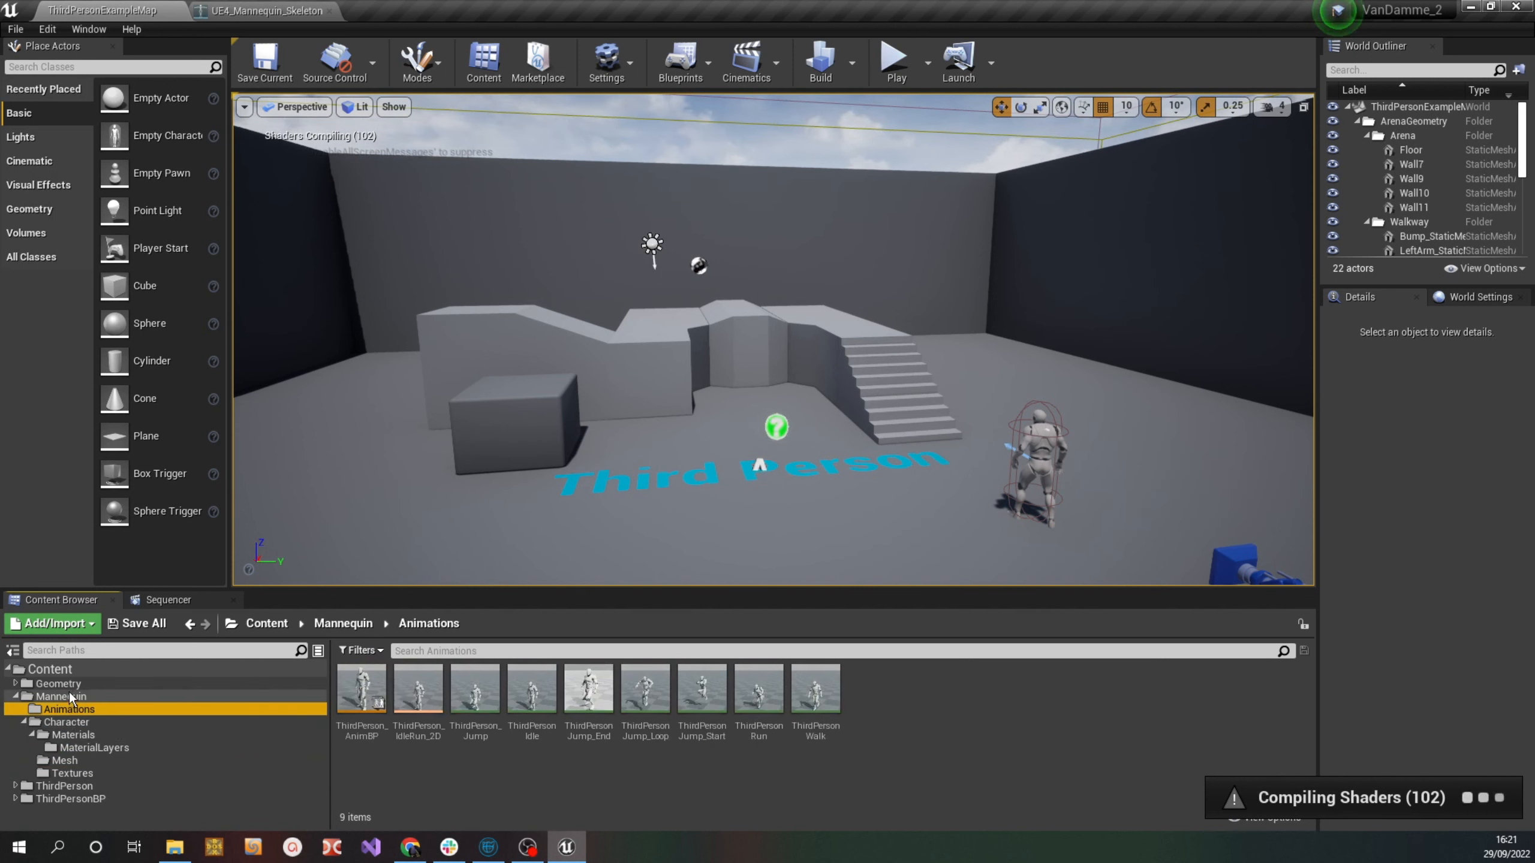
{"action": "left_click", "coordinate": [71, 698]}
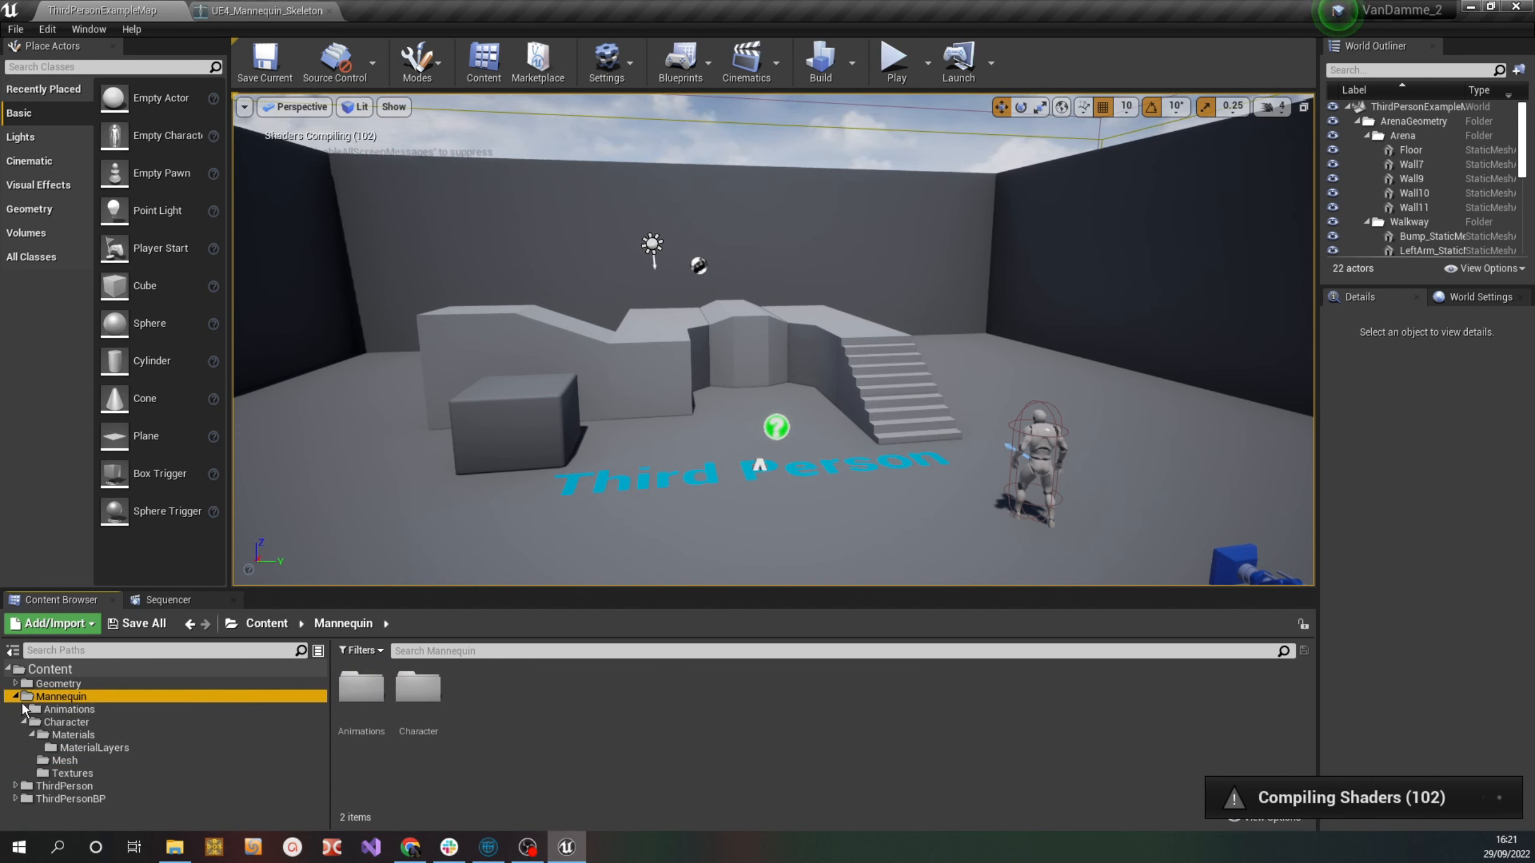
{"action": "left_click", "coordinate": [17, 697]}
Create a new folder named VanDamme directly inside the Content folder
{"action": "right_click", "coordinate": [53, 780]}
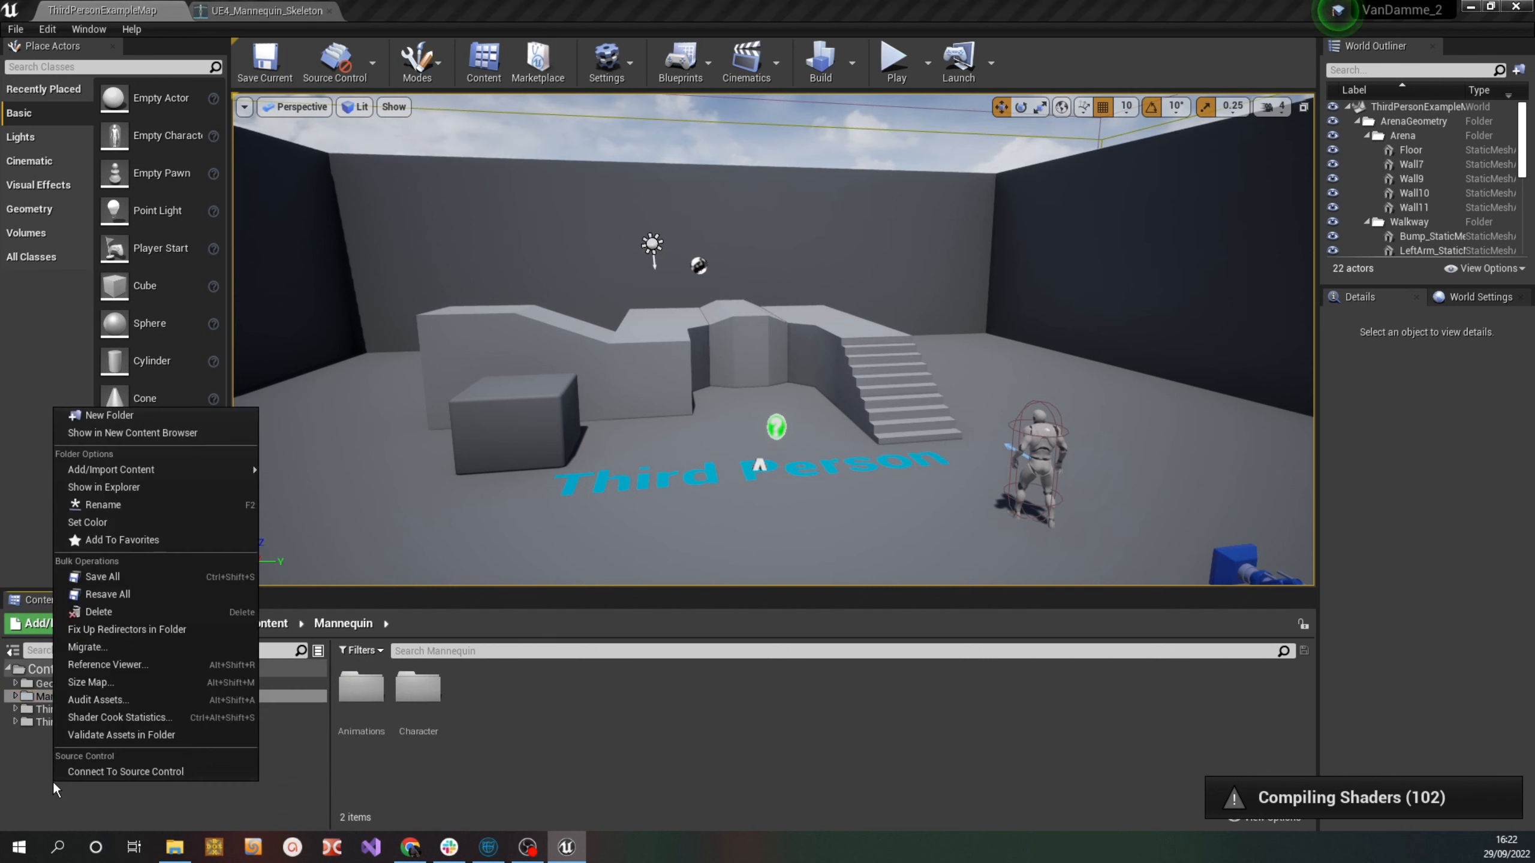
{"action": "left_click", "coordinate": [26, 770]}
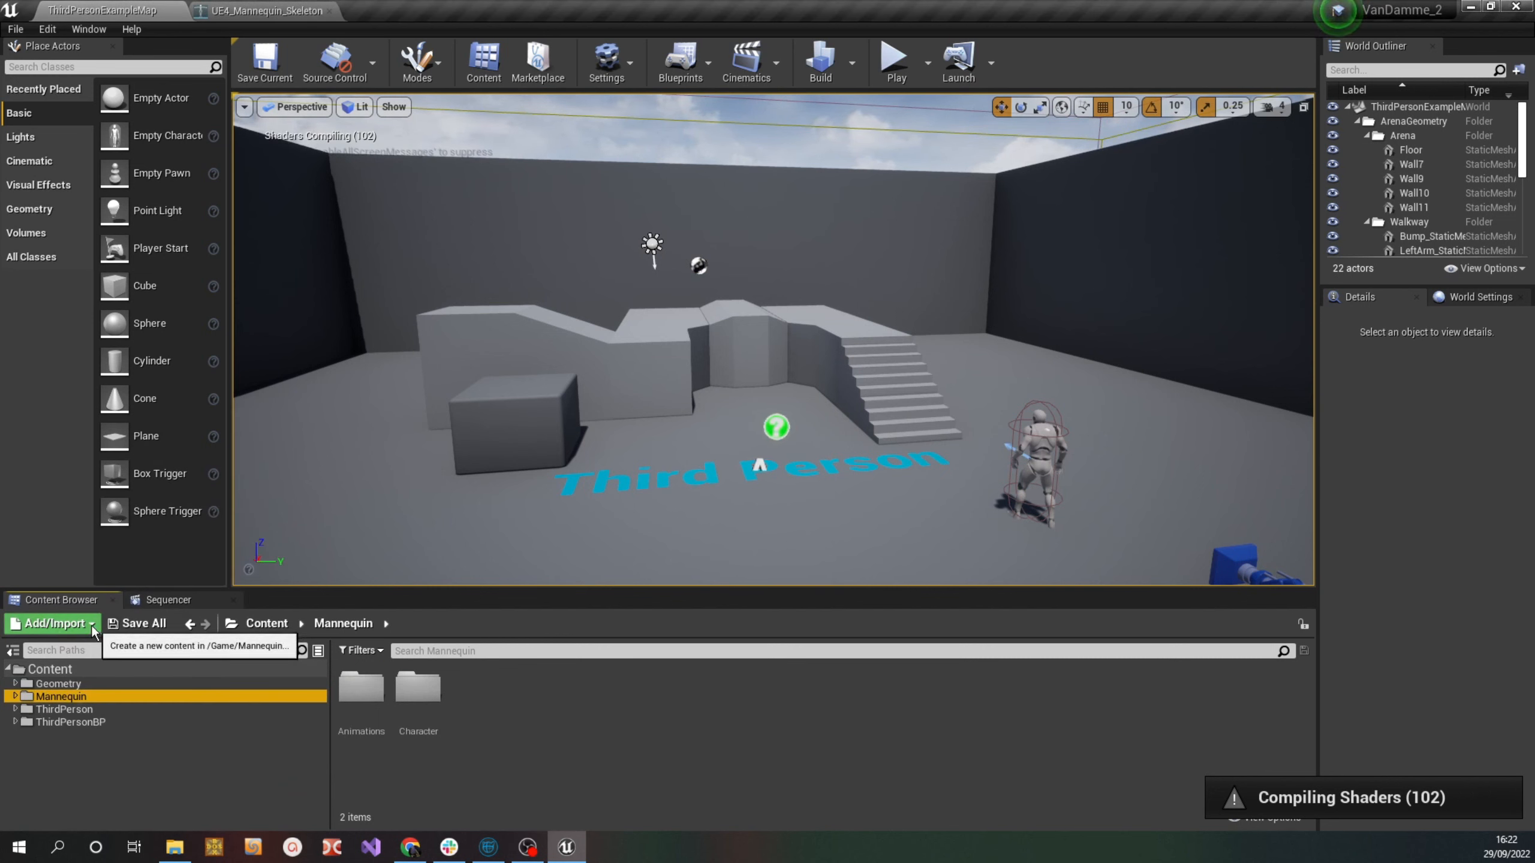
{"action": "left_click", "coordinate": [57, 669]}
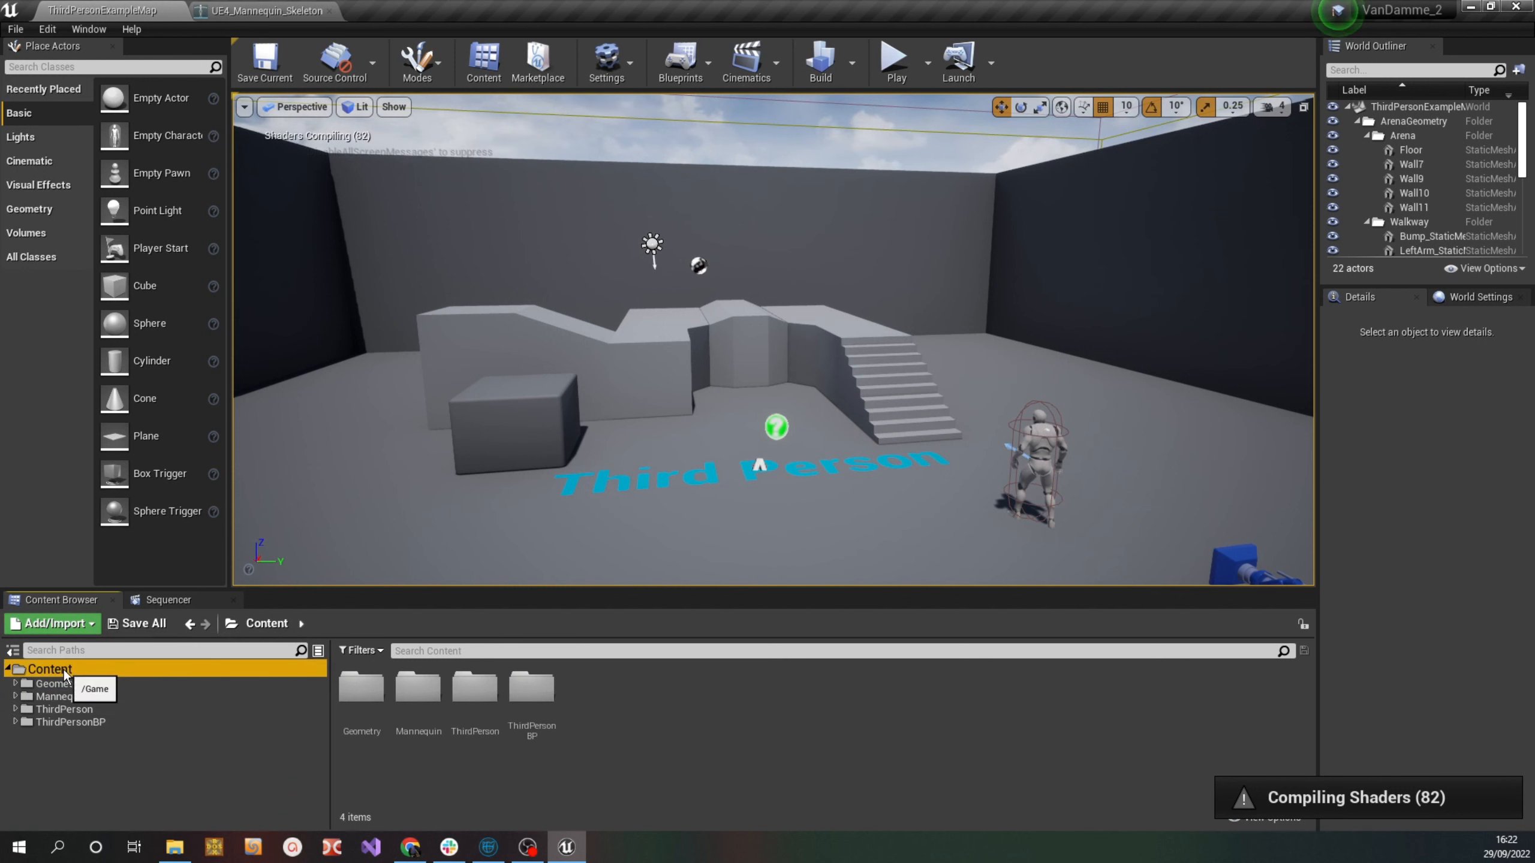
{"action": "right_click", "coordinate": [96, 763]}
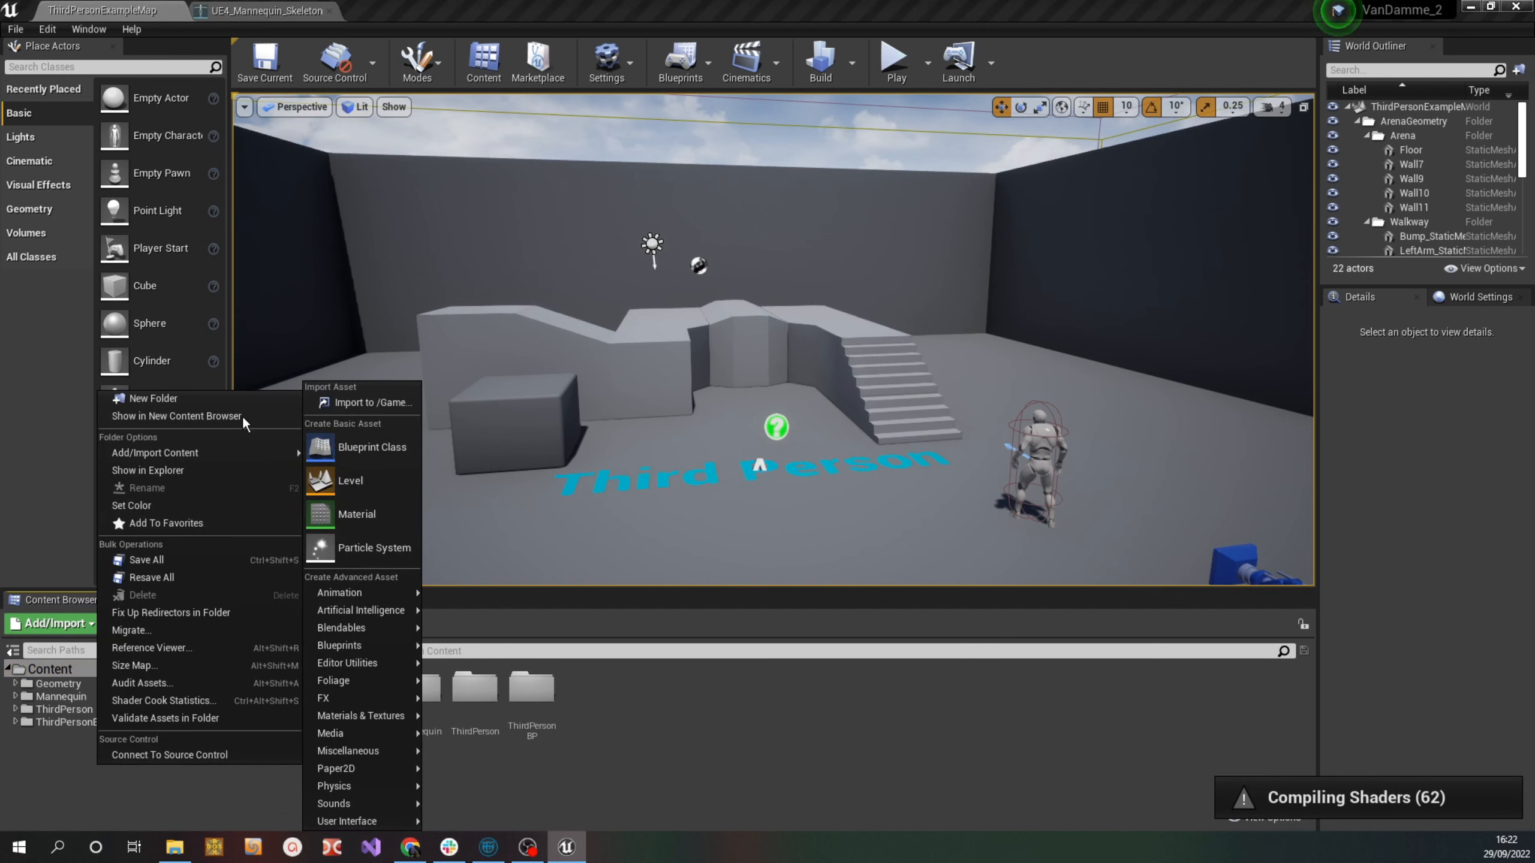
{"action": "left_click", "coordinate": [236, 399]}
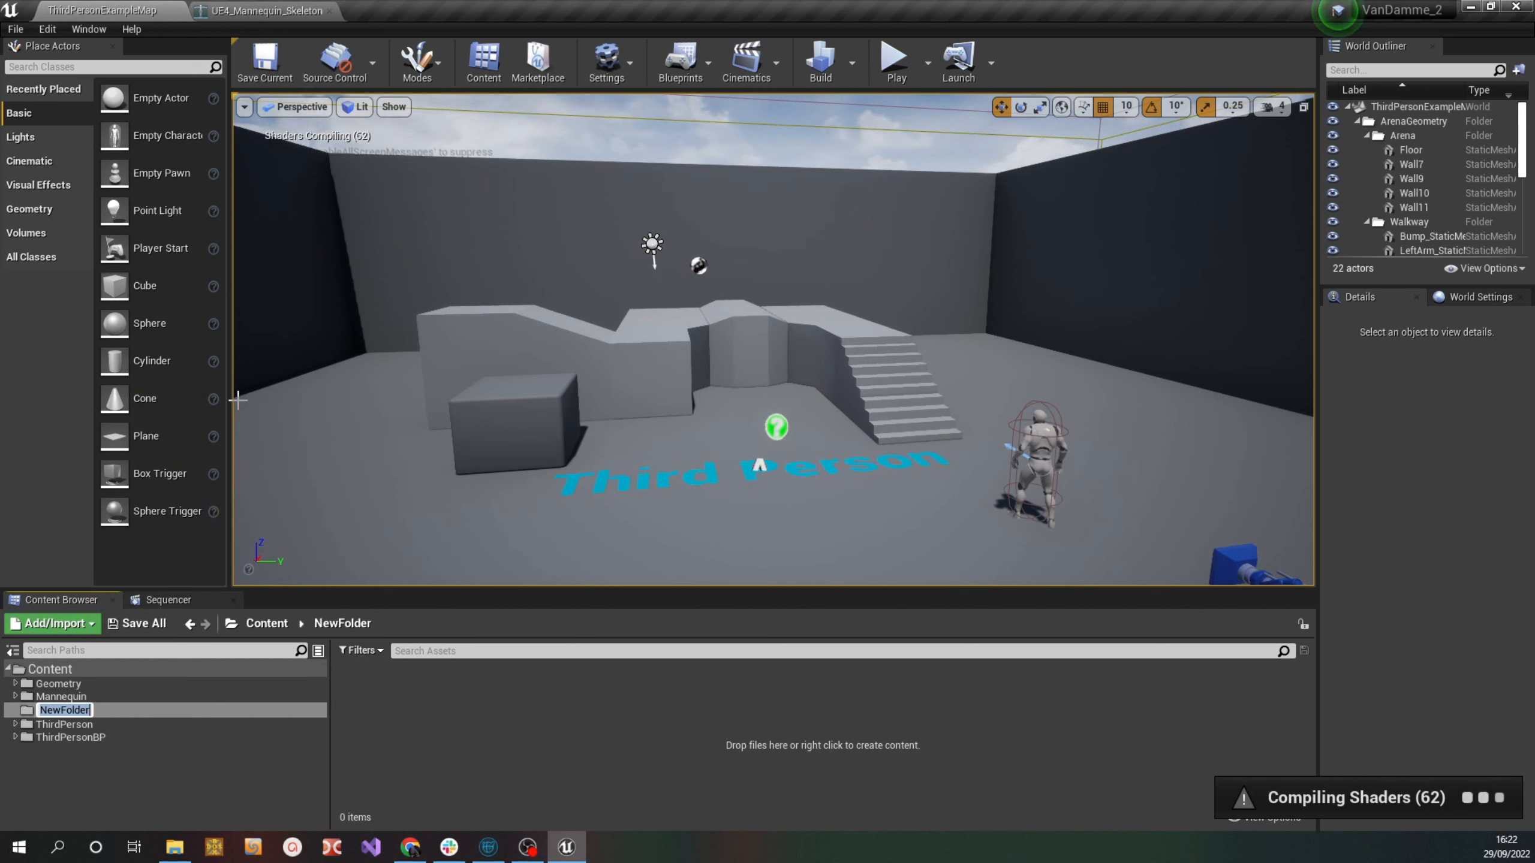
{"action": "type", "text": "VanDamme"}
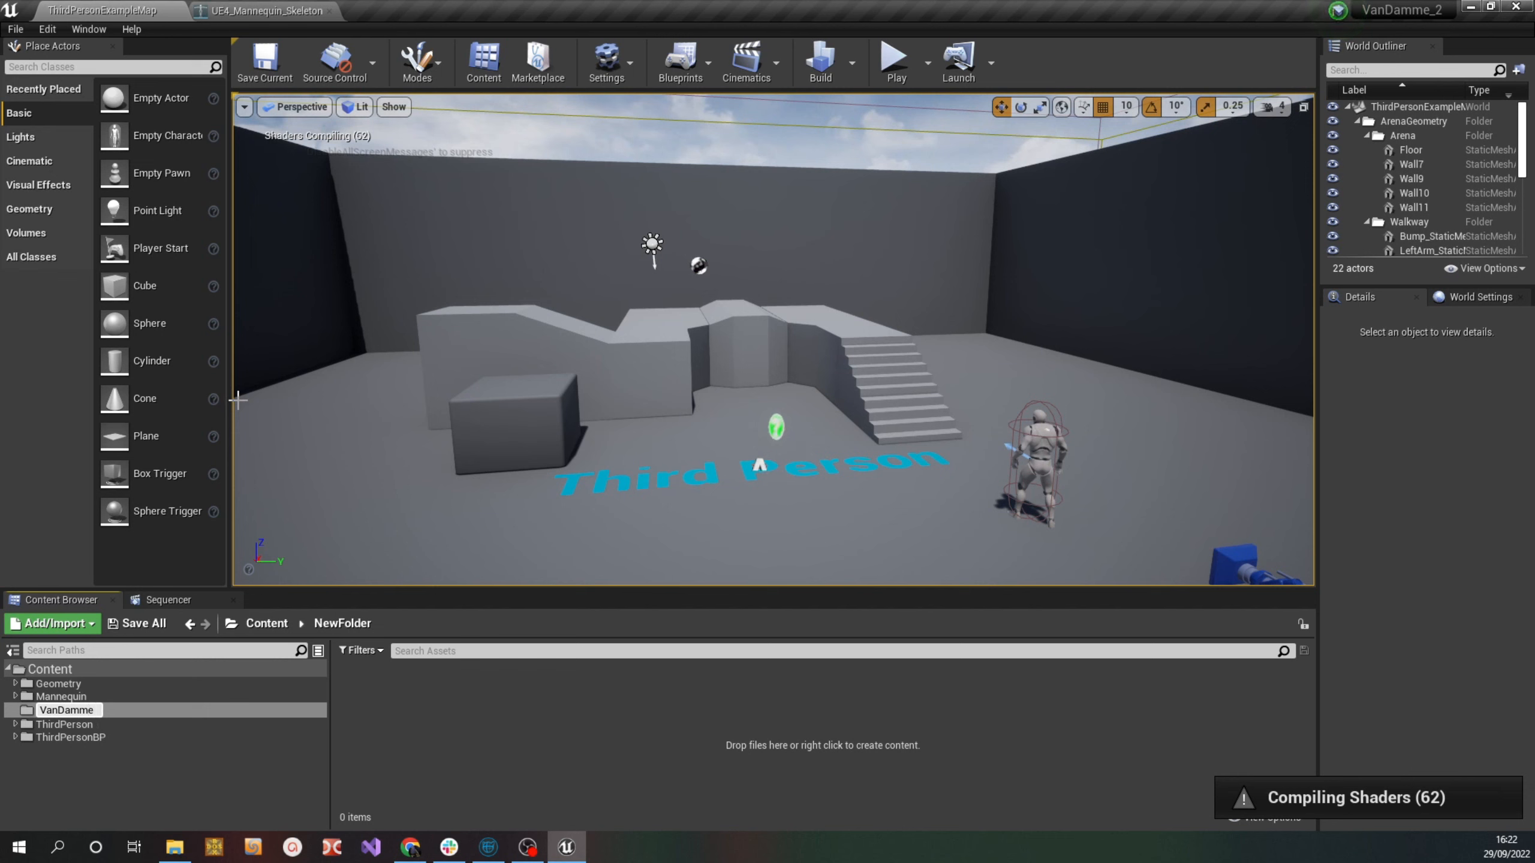
{"action": "key", "text": "Return"}
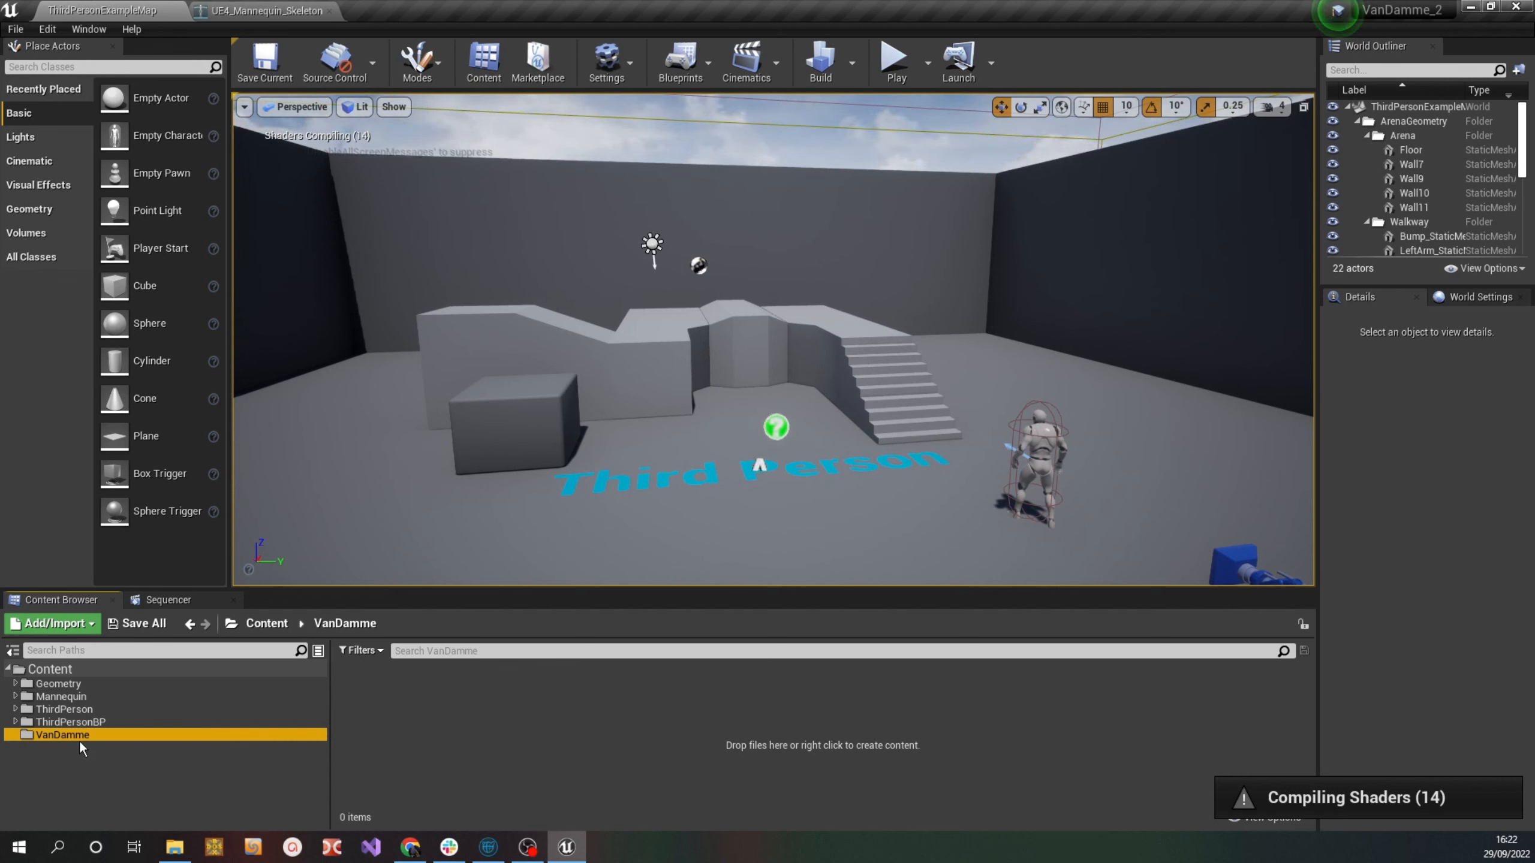
{"action": "left_click", "coordinate": [476, 757]}
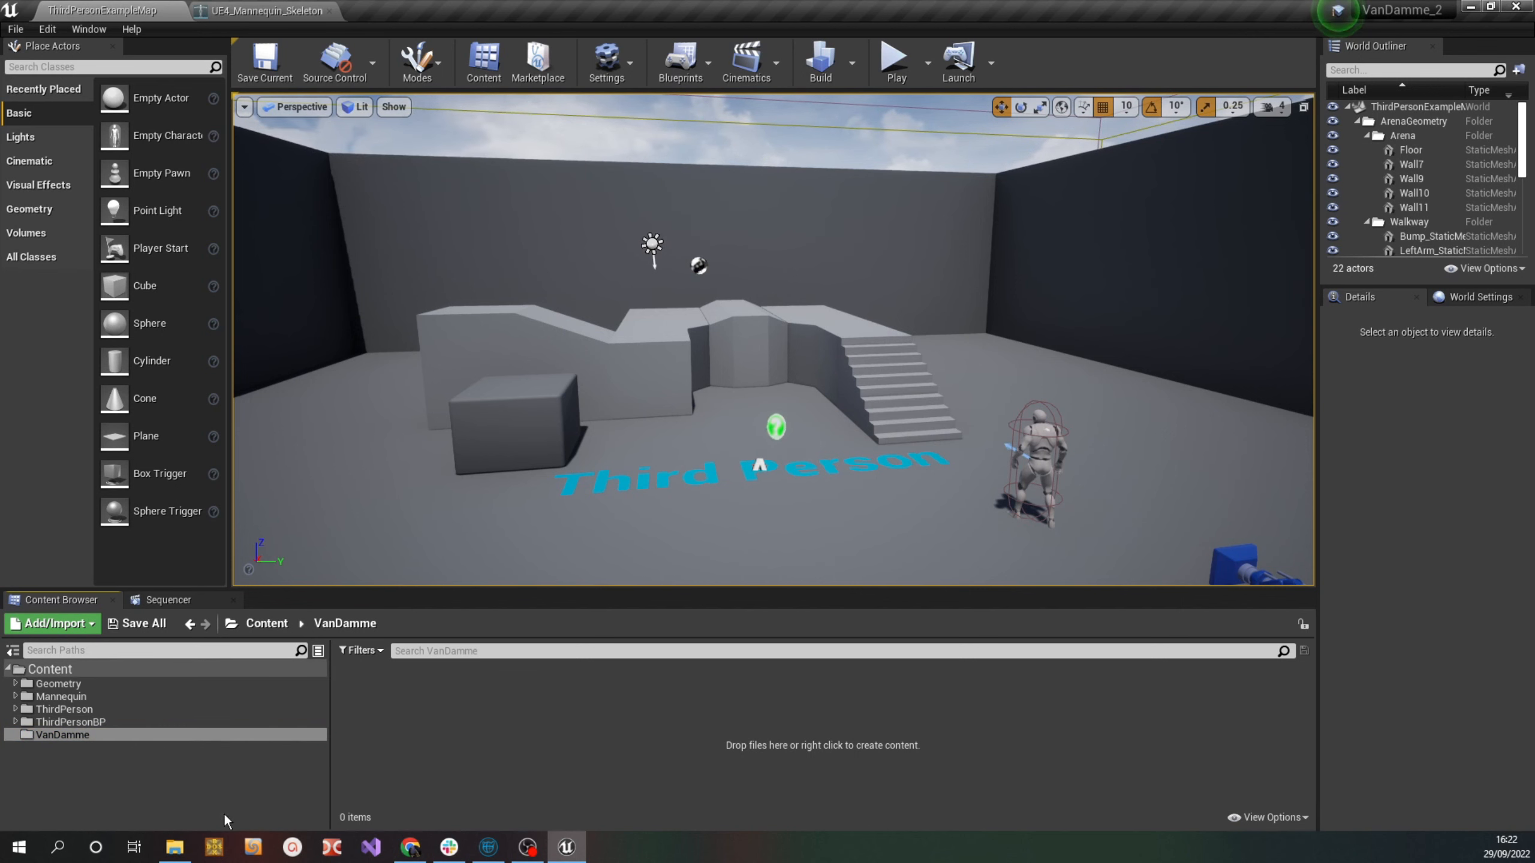
Bring VanDamme_T-pose.fbx from the Retarget folder in File Explorer into the VanDamme content folder to start its import
{"action": "left_click", "coordinate": [174, 846]}
{"action": "left_click_drag", "start_coordinate": [730, 183], "coordinate": [1250, 175]}
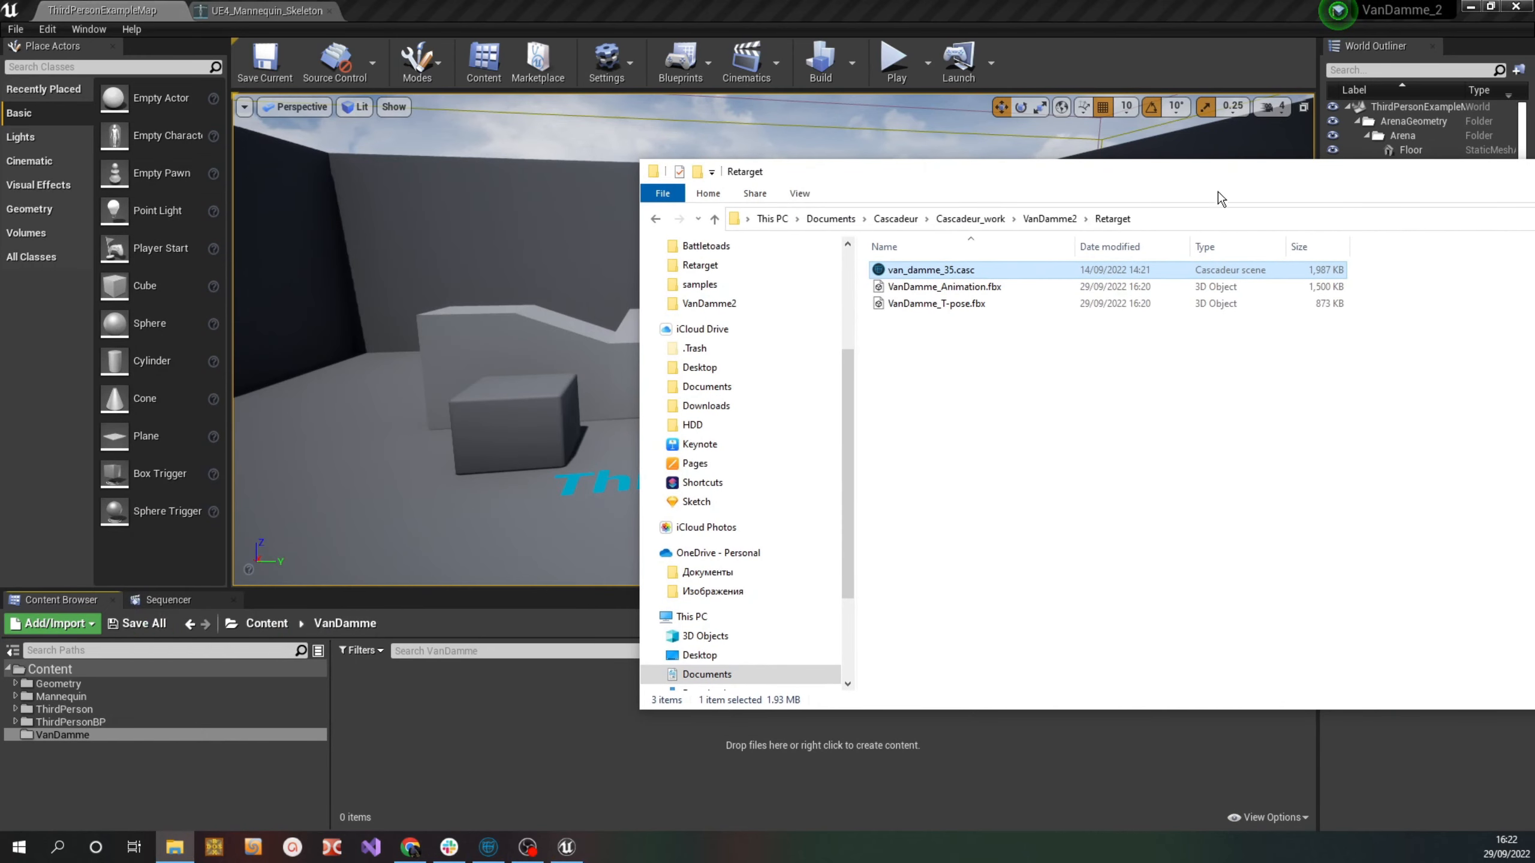
{"action": "left_click", "coordinate": [930, 305]}
{"action": "left_click_drag", "start_coordinate": [926, 307], "coordinate": [406, 747]}
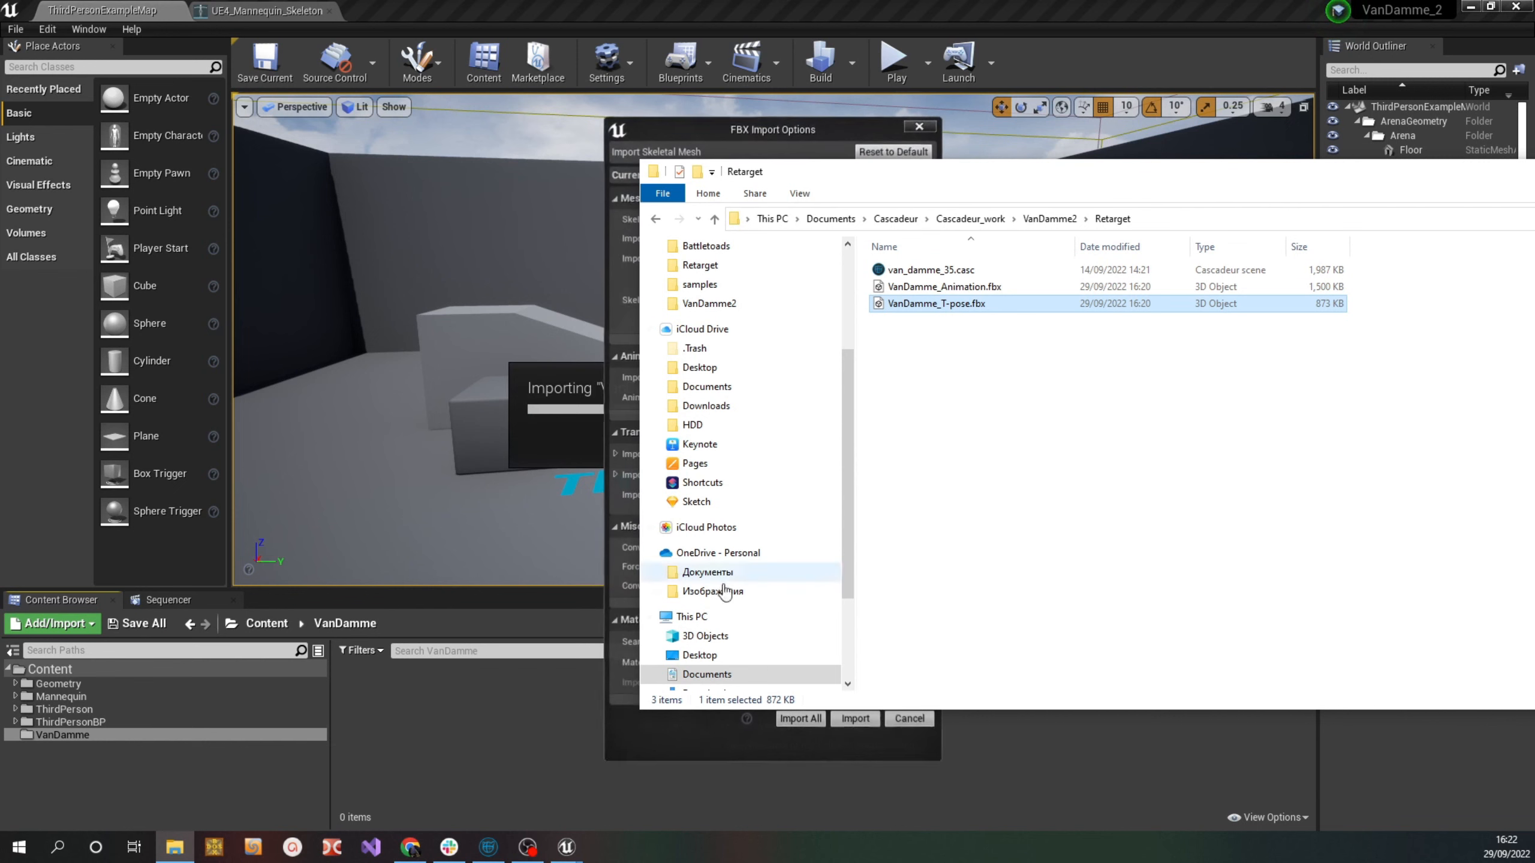
{"action": "mouse_move", "coordinate": [1454, 181]}
{"action": "left_mouse_down"}
{"action": "mouse_move", "coordinate": [1408, 194]}
{"action": "mouse_move", "coordinate": [1438, 195]}
{"action": "left_mouse_up"}
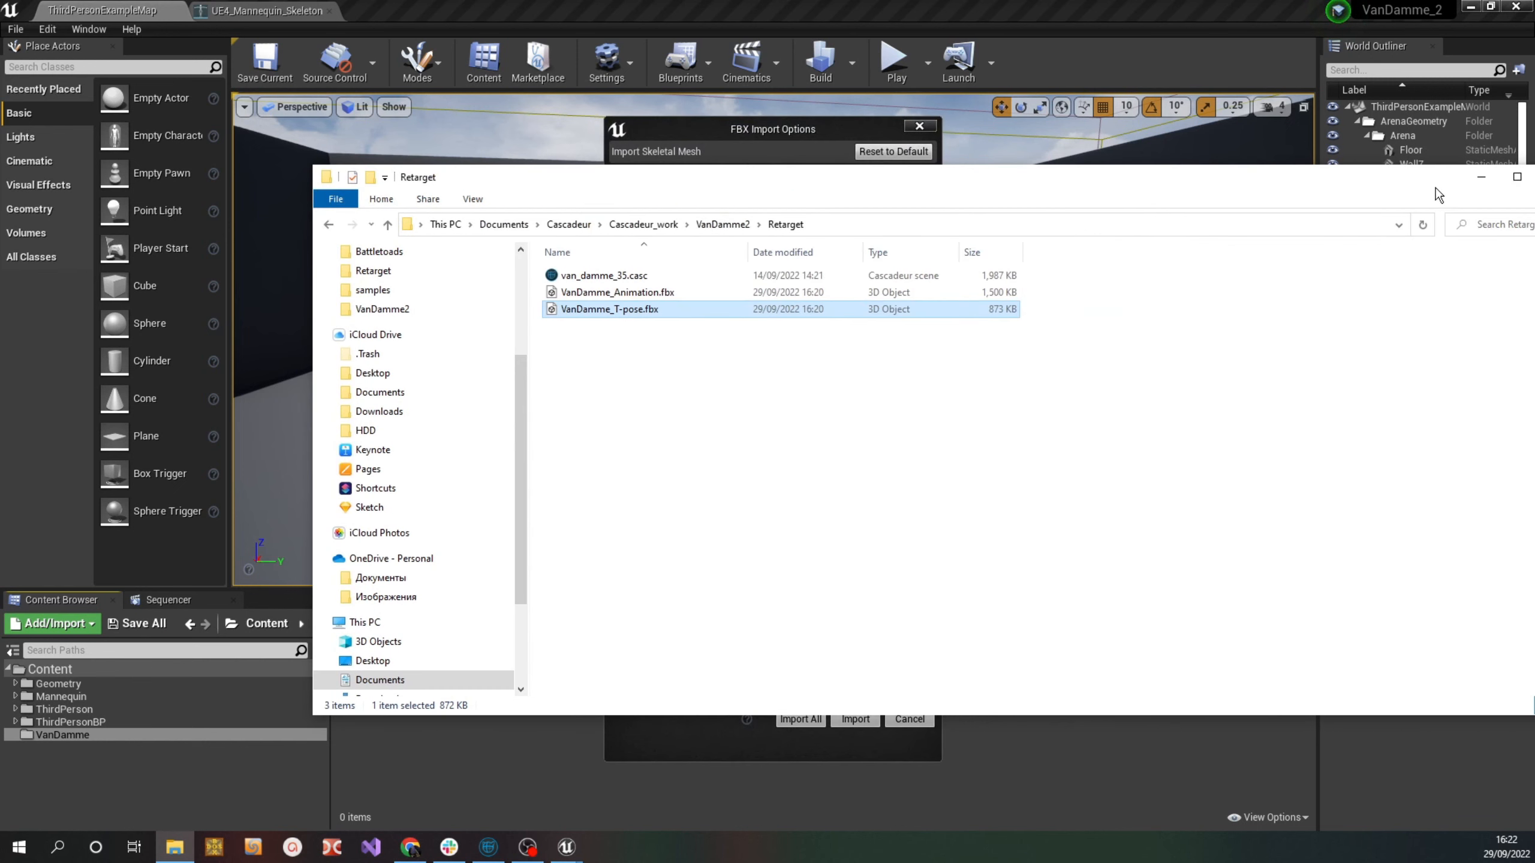
{"action": "left_click", "coordinate": [1478, 180]}
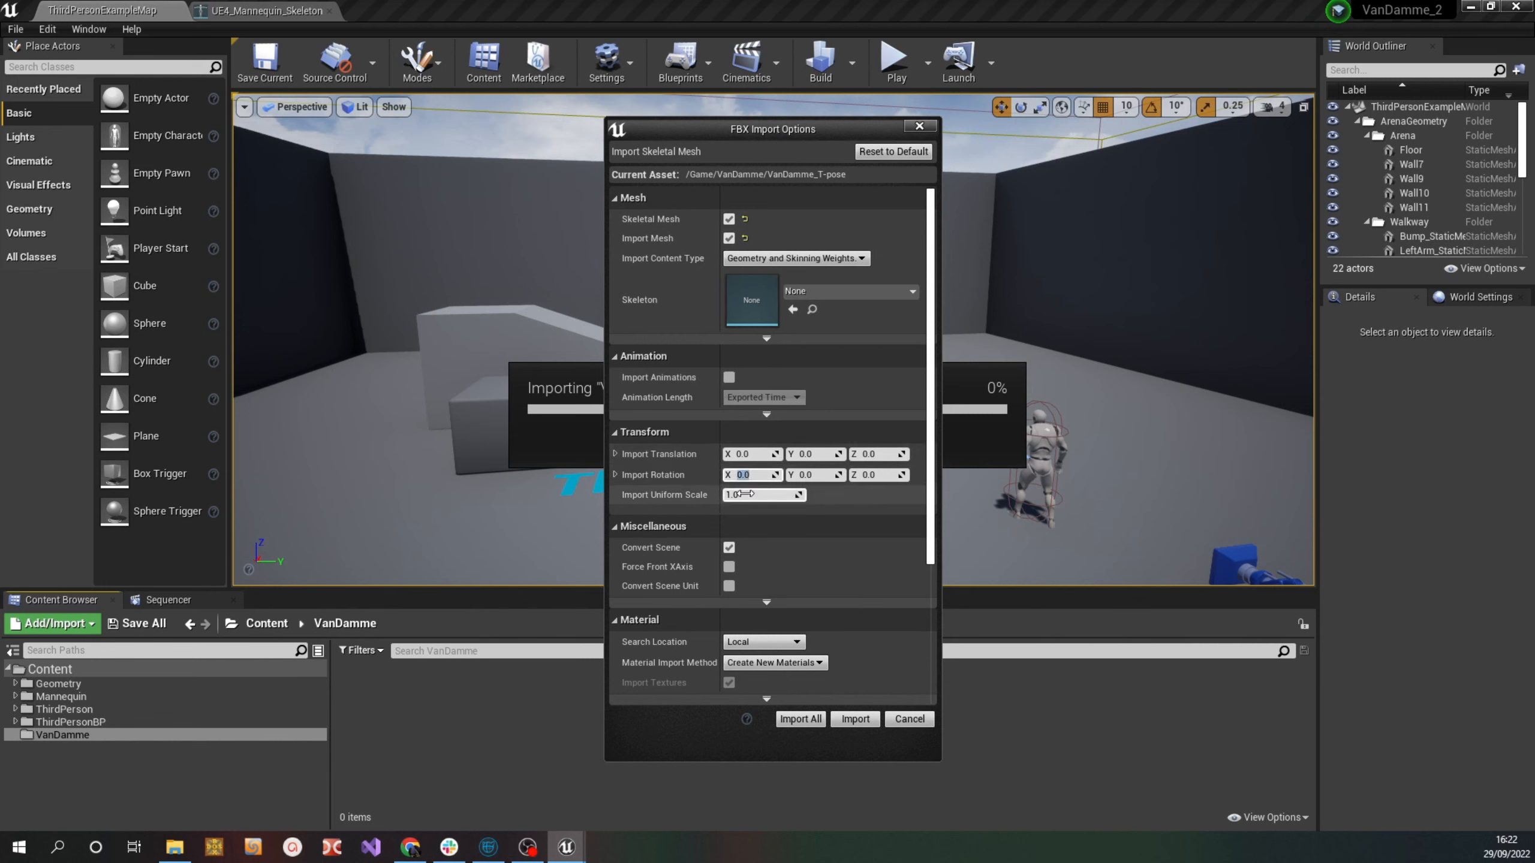
Import all of VanDamme_T-pose with the Import Rotation X set to 90 and Convert Scene disabled
{"action": "left_click", "coordinate": [753, 475]}
{"action": "type", "text": "90"}
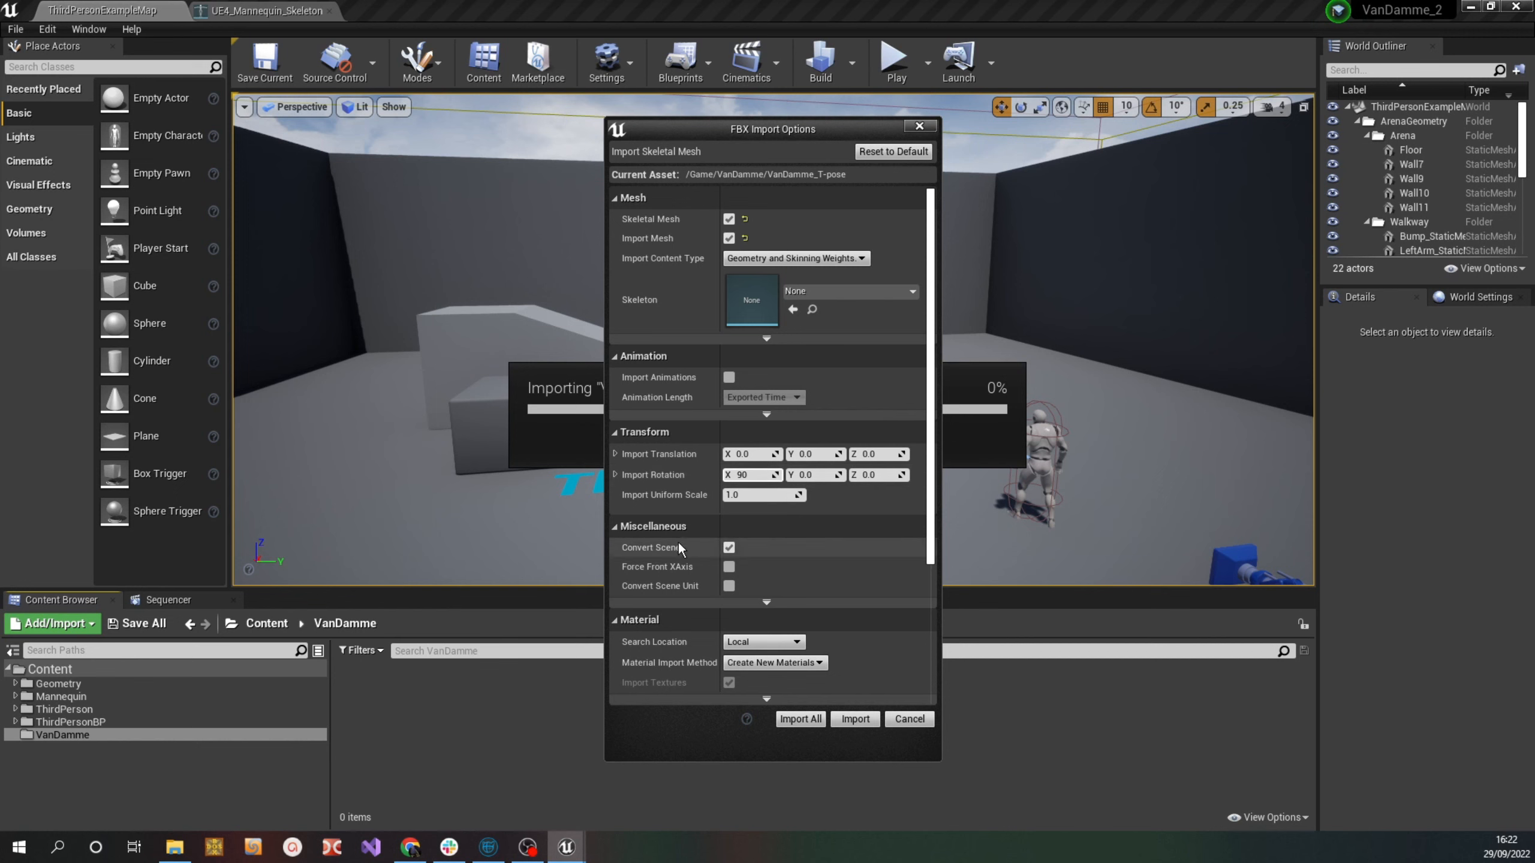
{"action": "scroll", "coordinate": [695, 532], "scroll_direction": "down", "scroll_amount": 2}
{"action": "scroll", "coordinate": [756, 578], "scroll_direction": "down", "scroll_amount": 3}
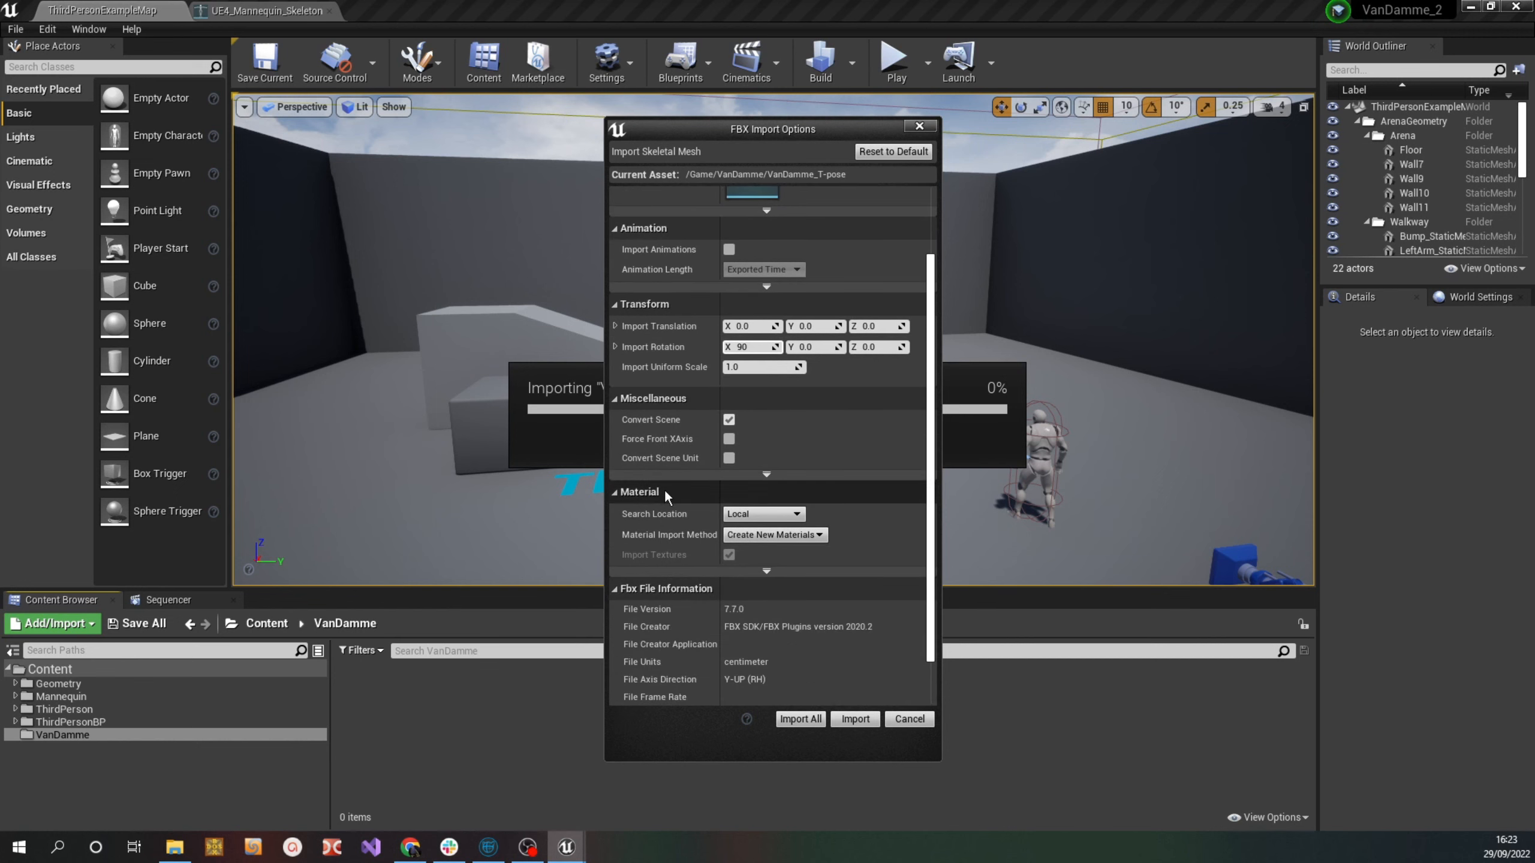
{"action": "left_click", "coordinate": [728, 421]}
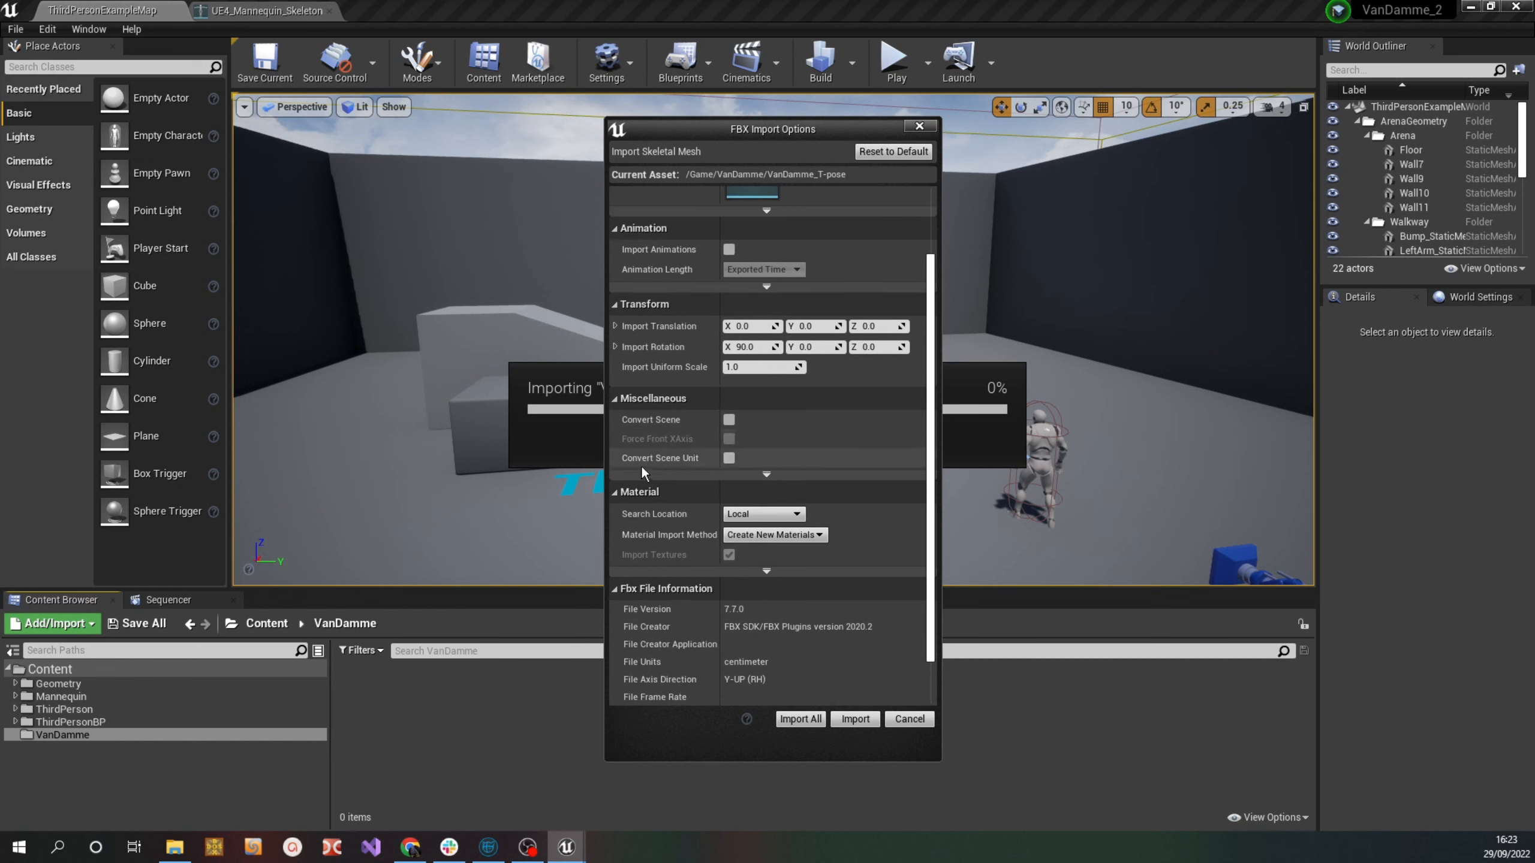
{"action": "scroll", "coordinate": [758, 481], "scroll_direction": "down", "scroll_amount": 2}
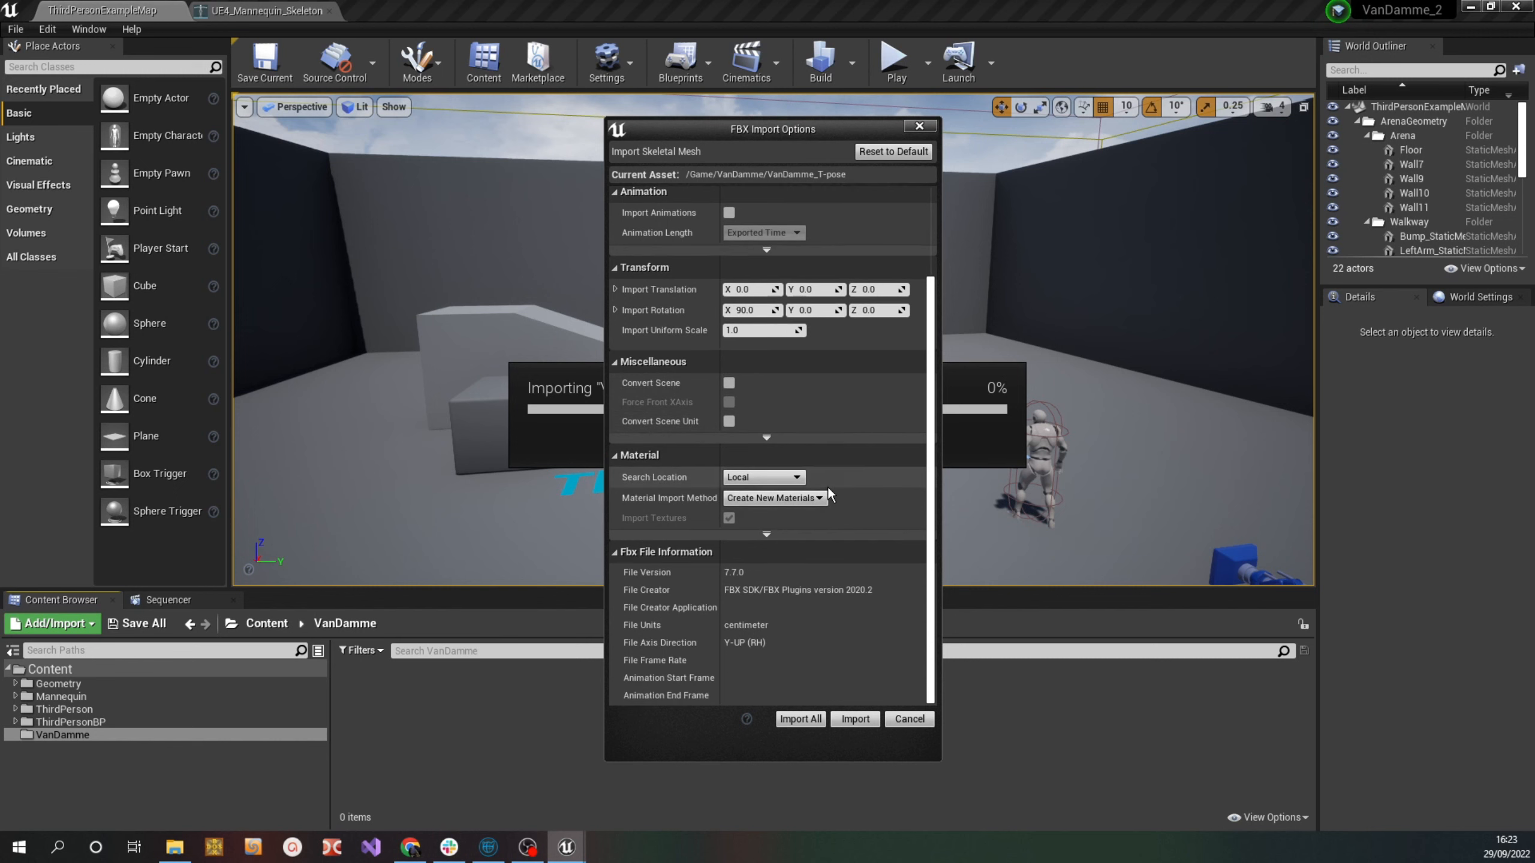
{"action": "left_click", "coordinate": [801, 718]}
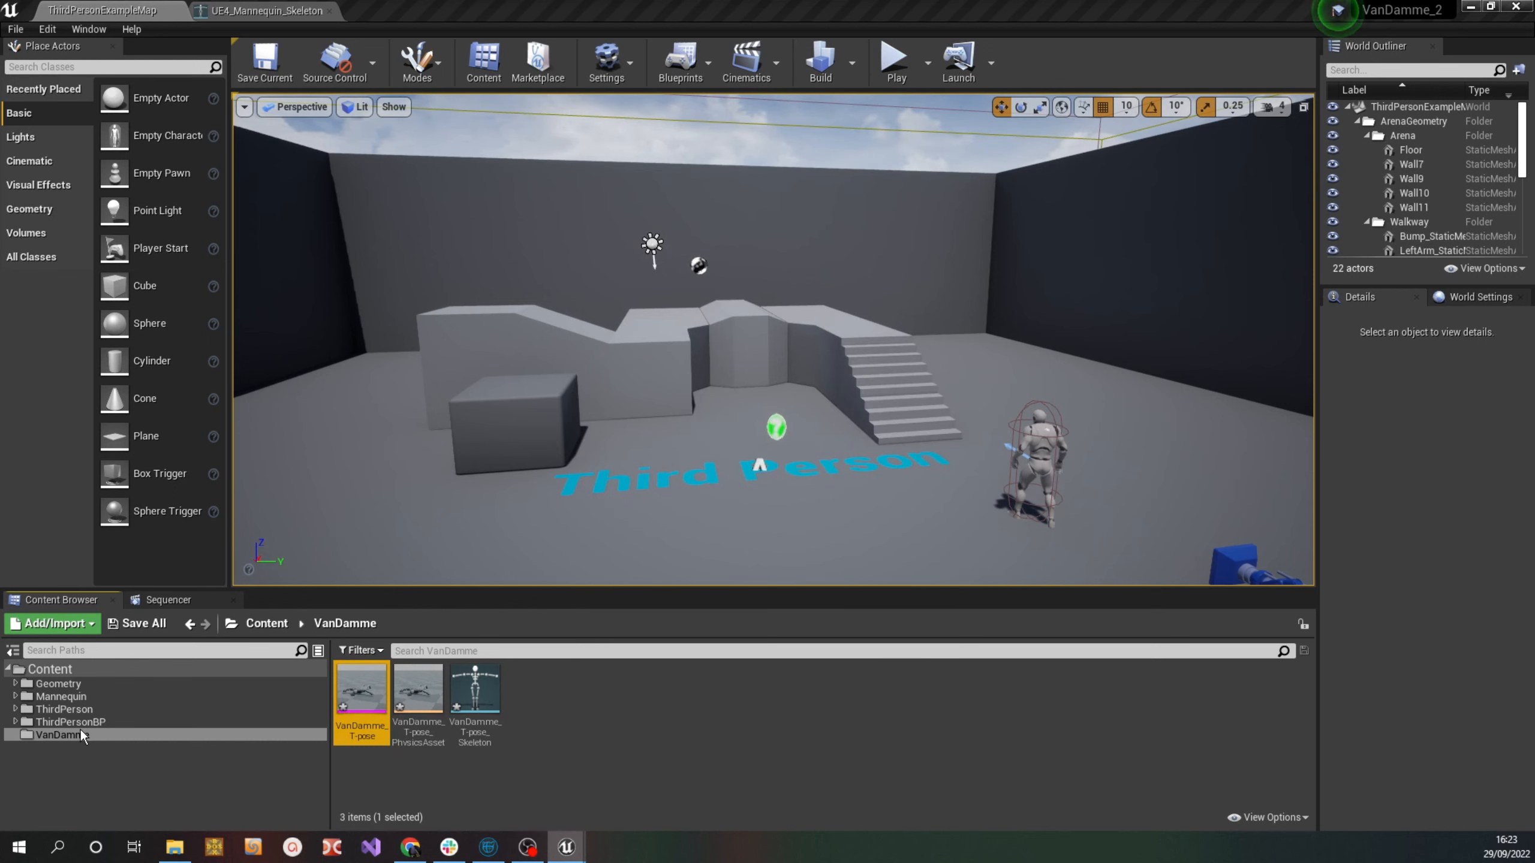
Force delete the imported VanDamme_T-pose mesh, physics asset and skeleton from the VanDamme folder
{"action": "left_click", "coordinate": [497, 779]}
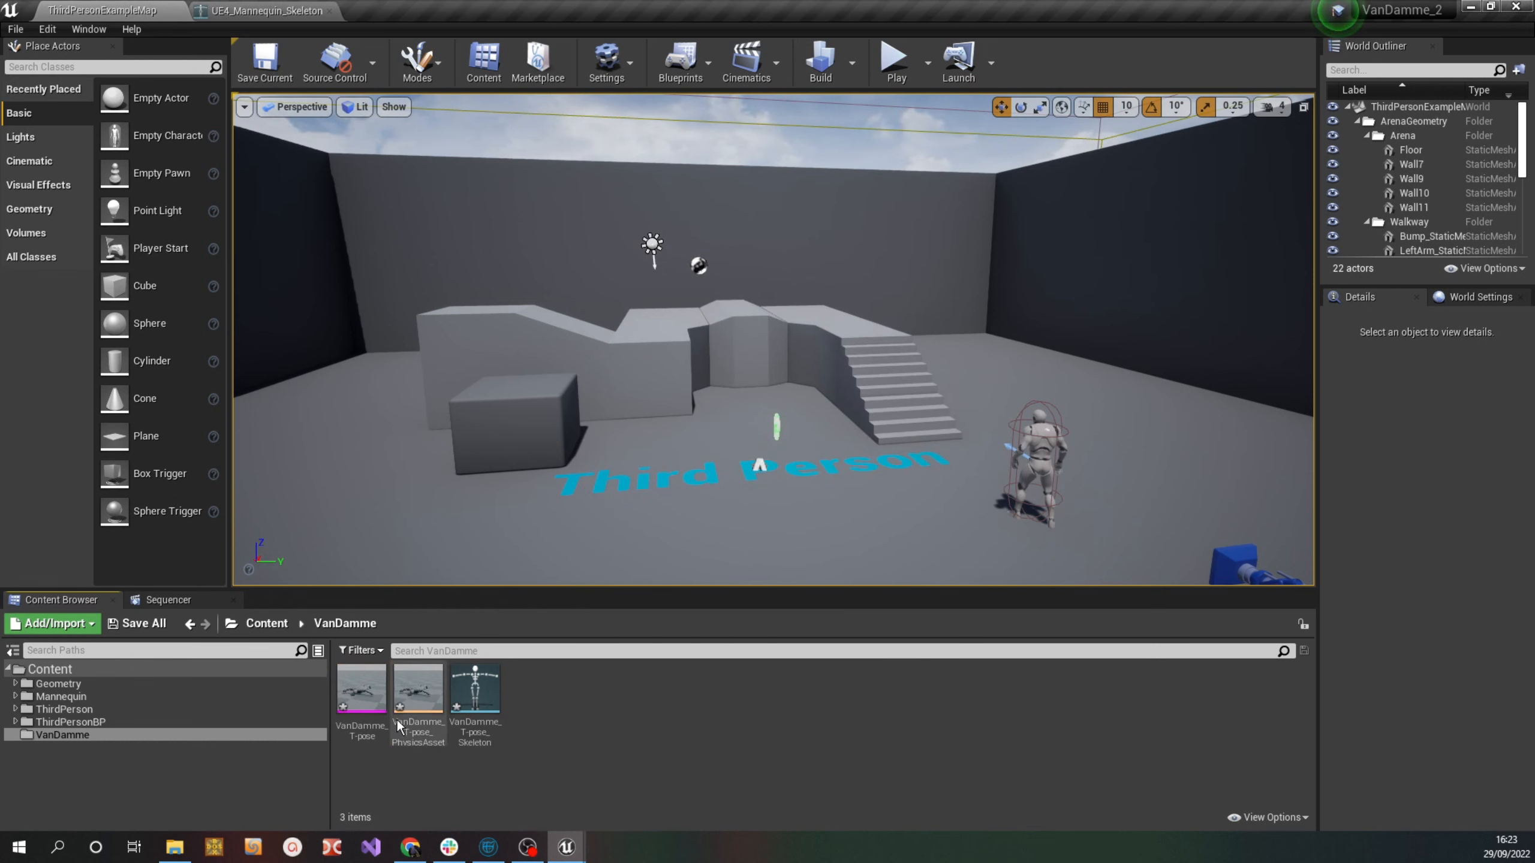
{"action": "left_click", "coordinate": [366, 695]}
{"action": "left_click", "coordinate": [470, 705], "text": "shift"}
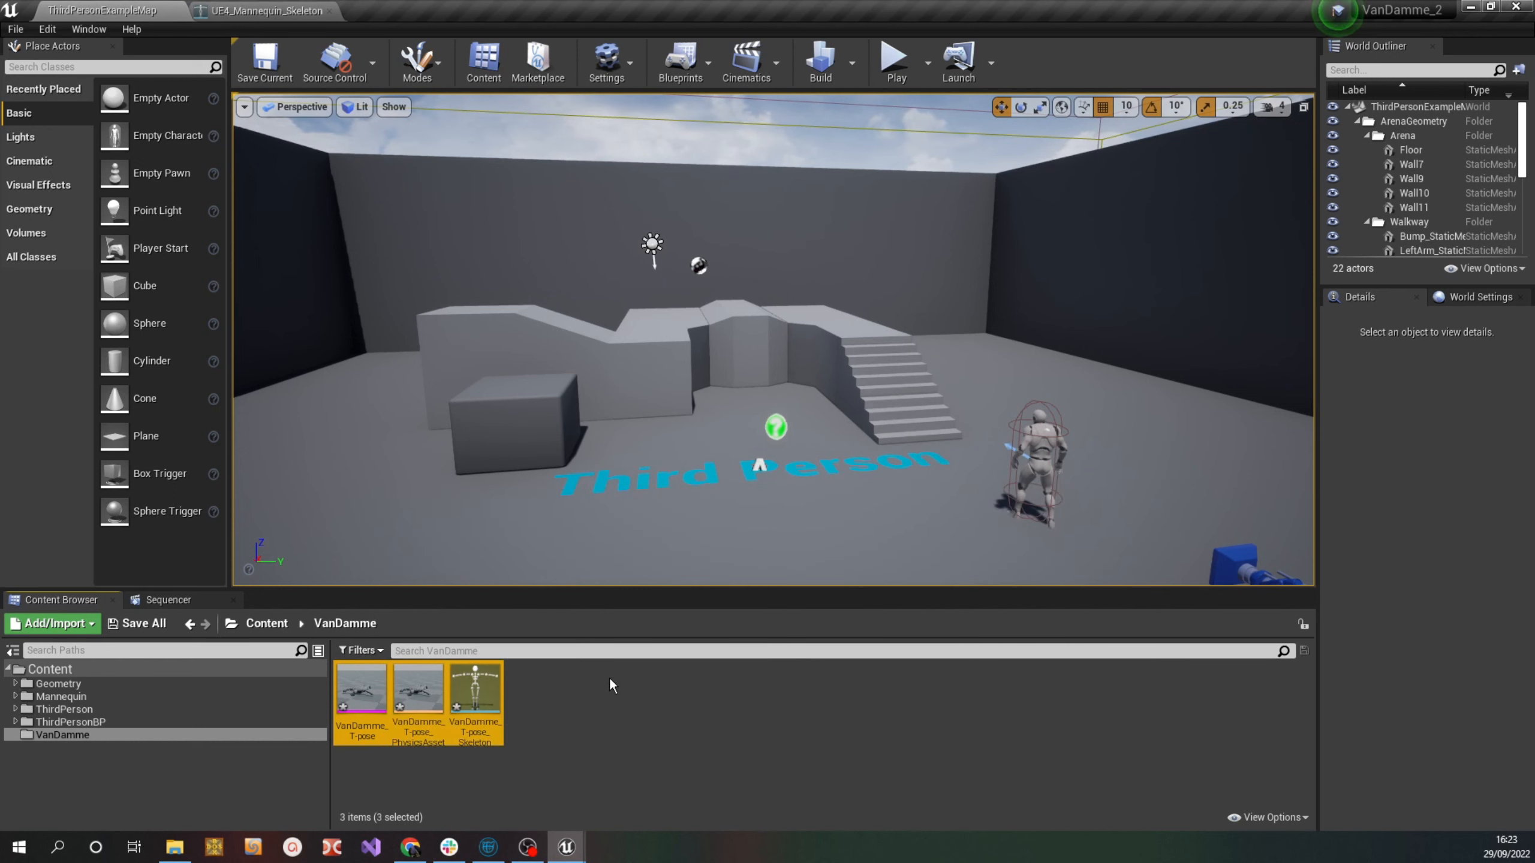
{"action": "key", "text": "Delete"}
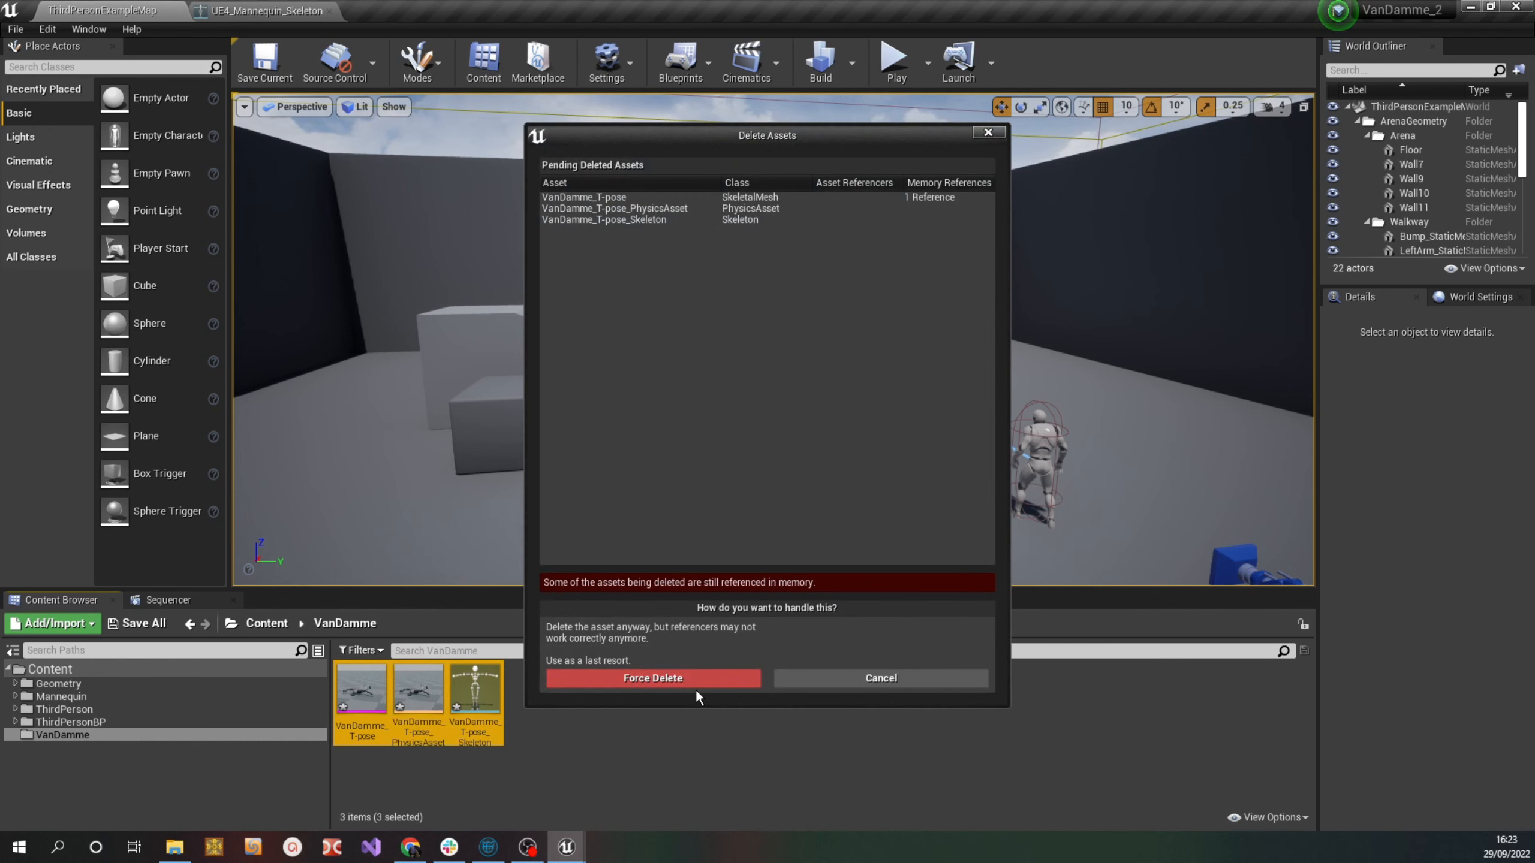
{"action": "left_click", "coordinate": [692, 681]}
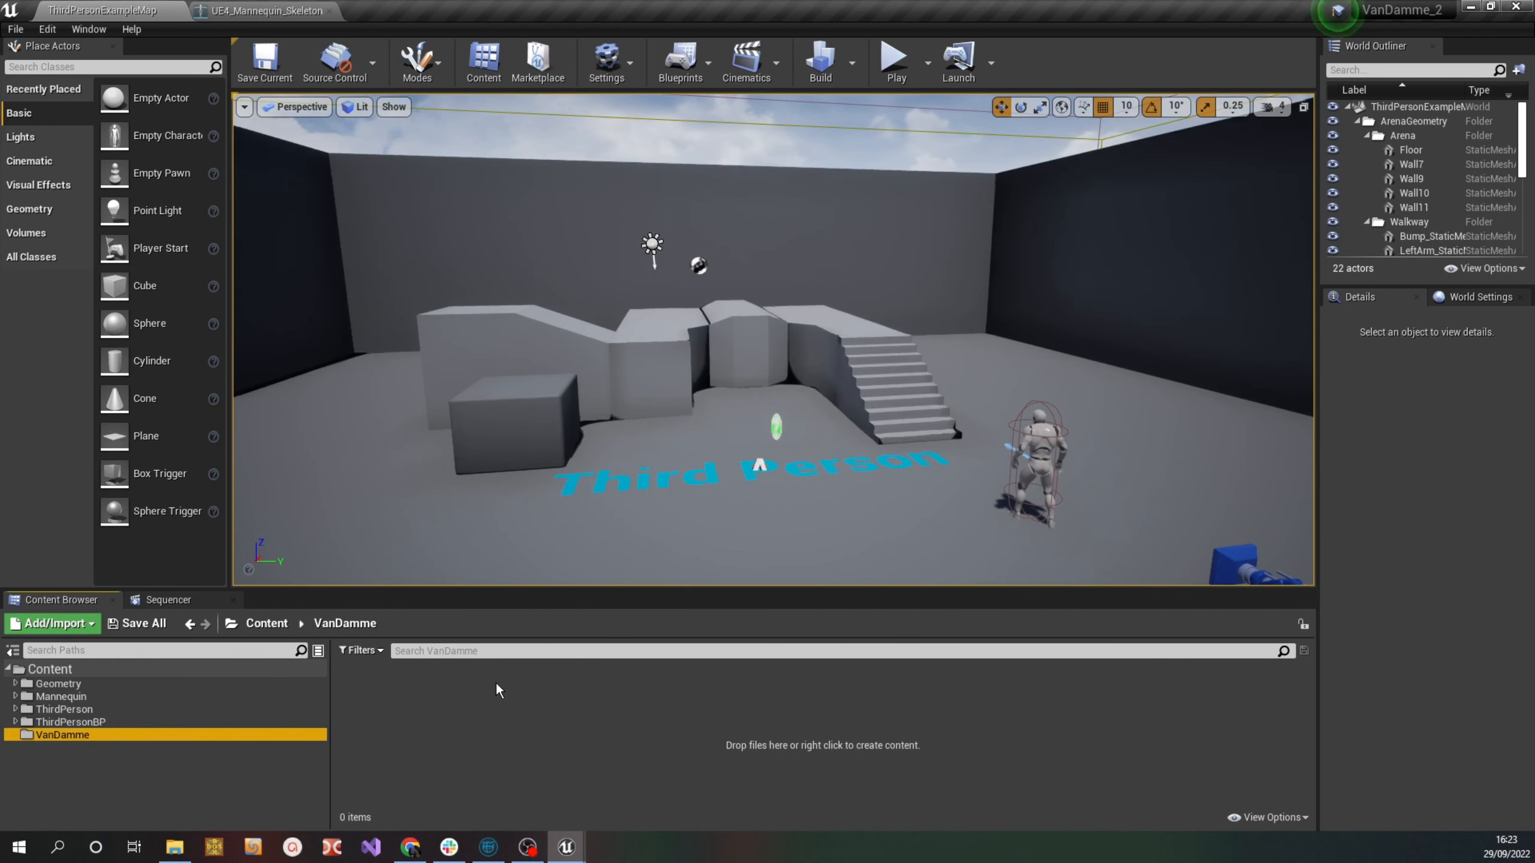
{"action": "right_click", "coordinate": [497, 683]}
{"action": "left_click", "coordinate": [422, 713]}
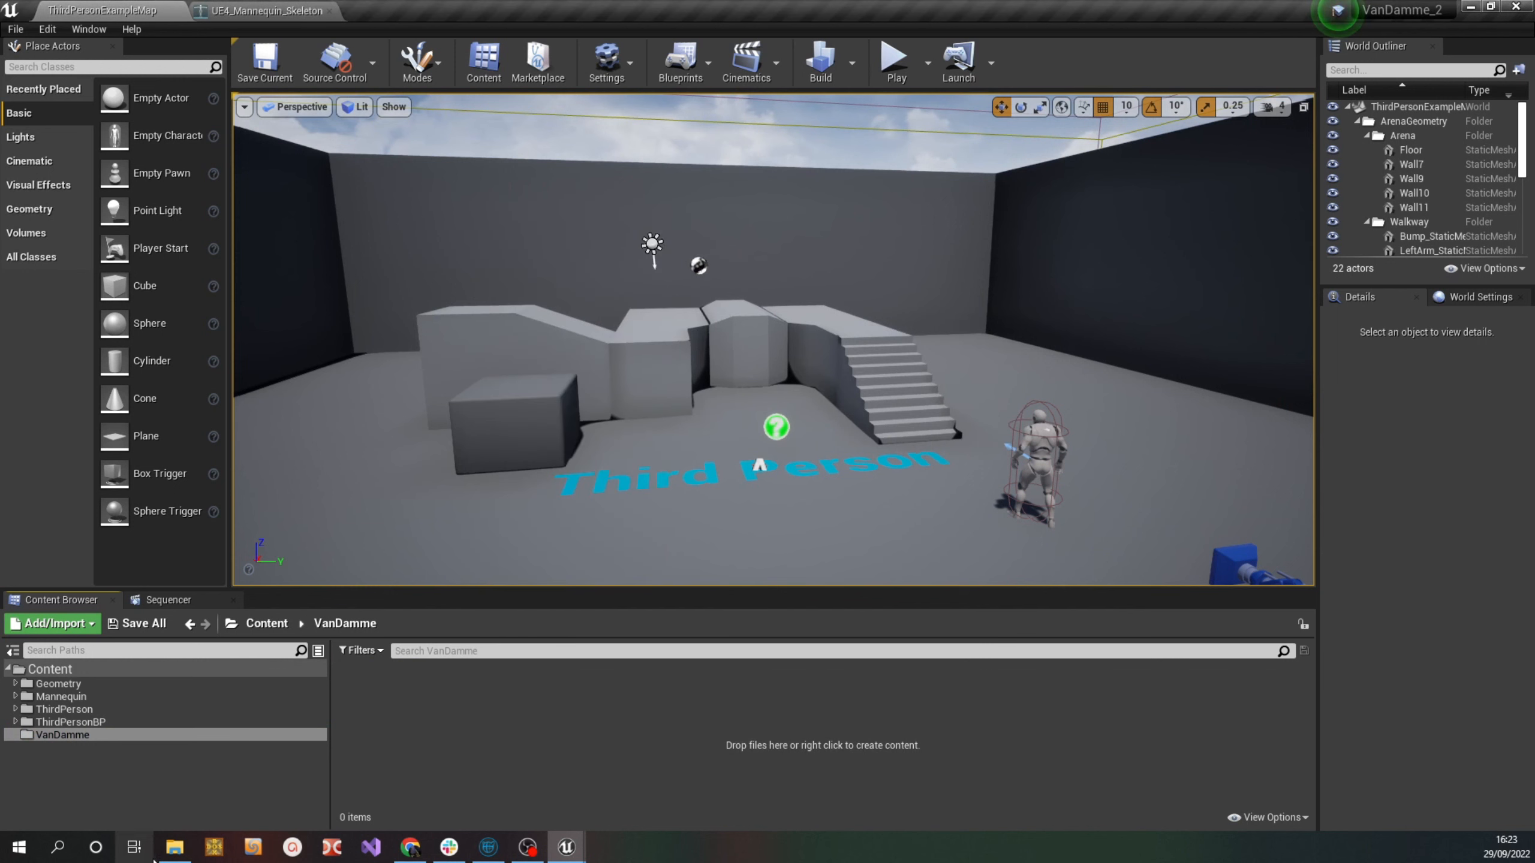
Import VanDamme_T-pose.fbx from the Retarget folder into the VanDamme content folder again with the Import Rotation X set to 0
{"action": "left_click", "coordinate": [174, 849]}
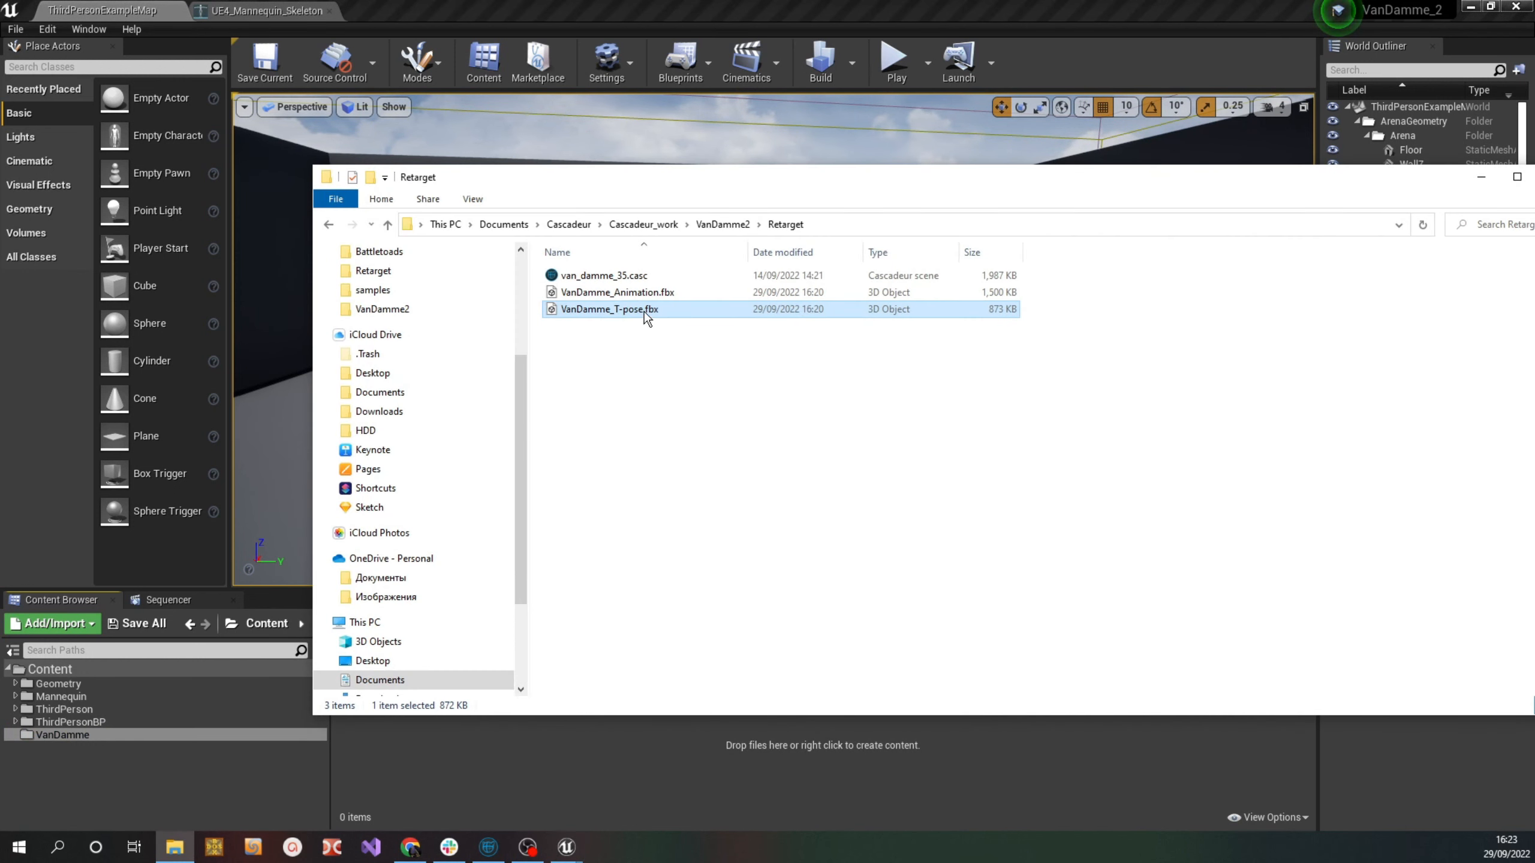
{"action": "left_click_drag", "start_coordinate": [647, 320], "coordinate": [530, 773]}
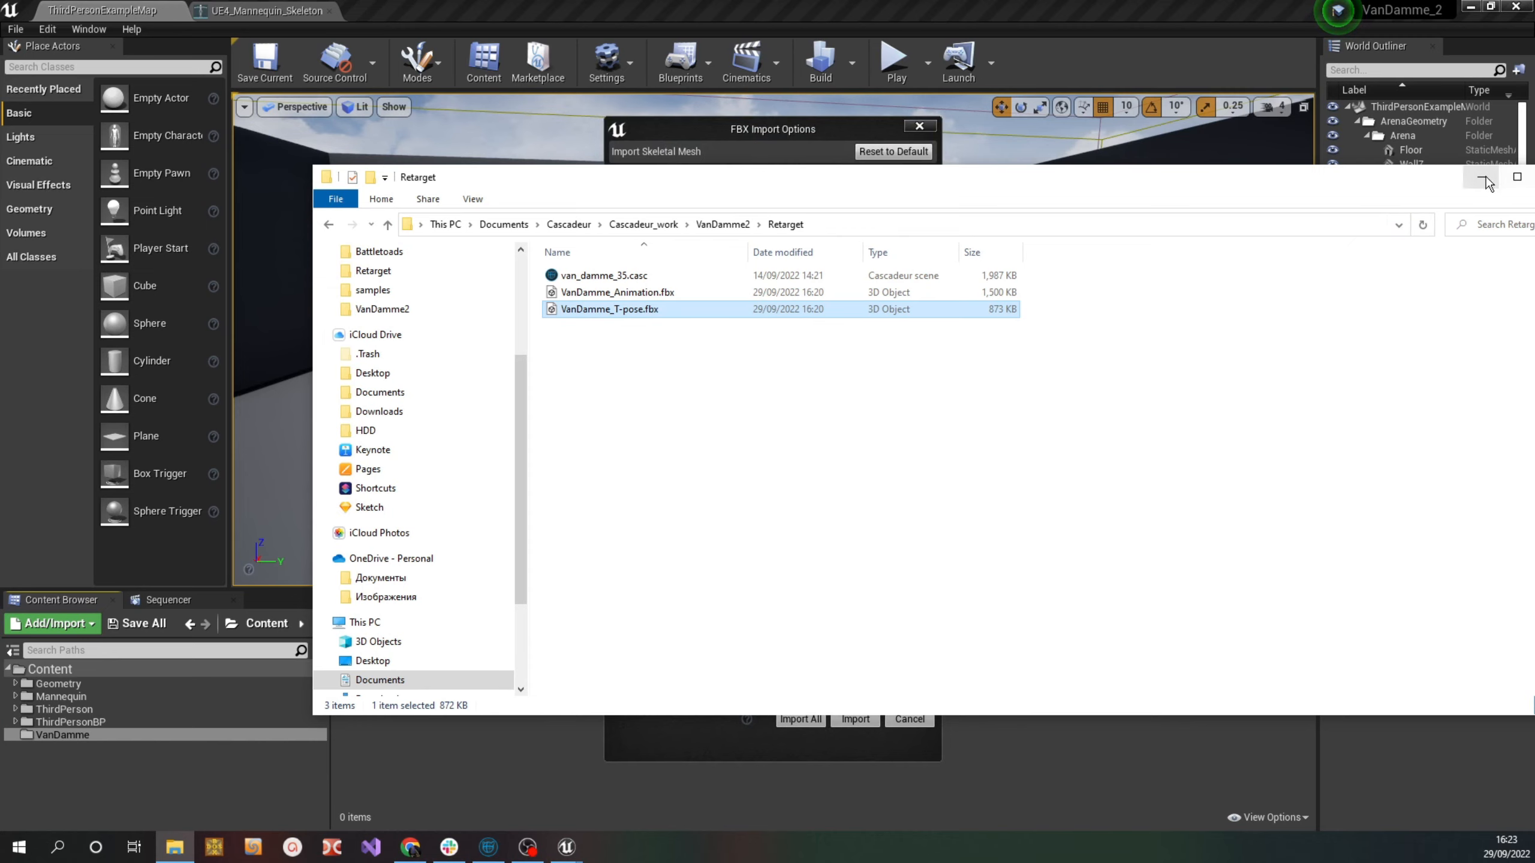
{"action": "key", "text": "Return"}
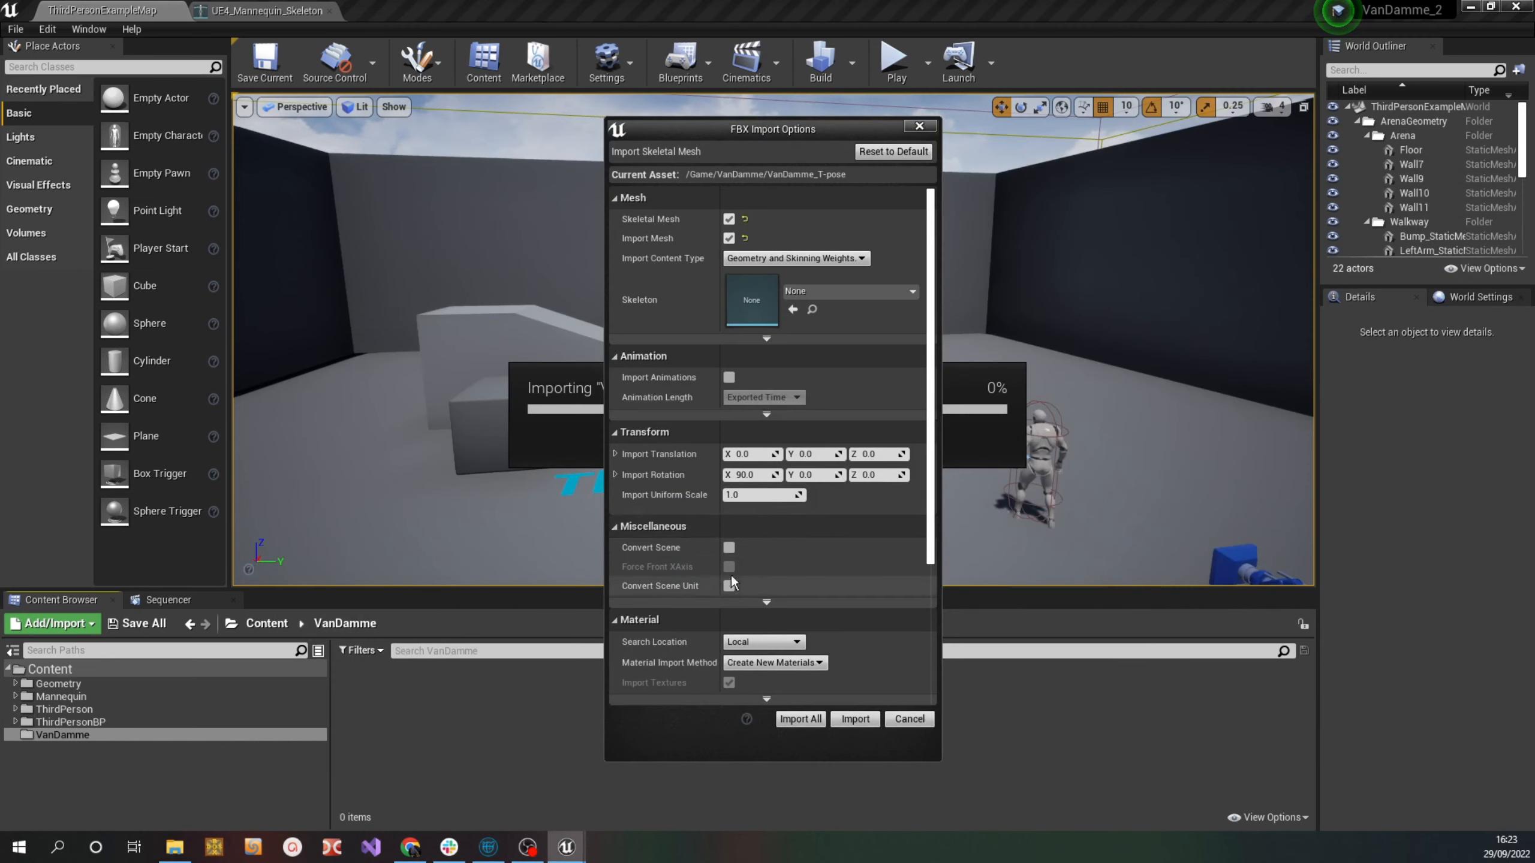
{"action": "left_click", "coordinate": [776, 475]}
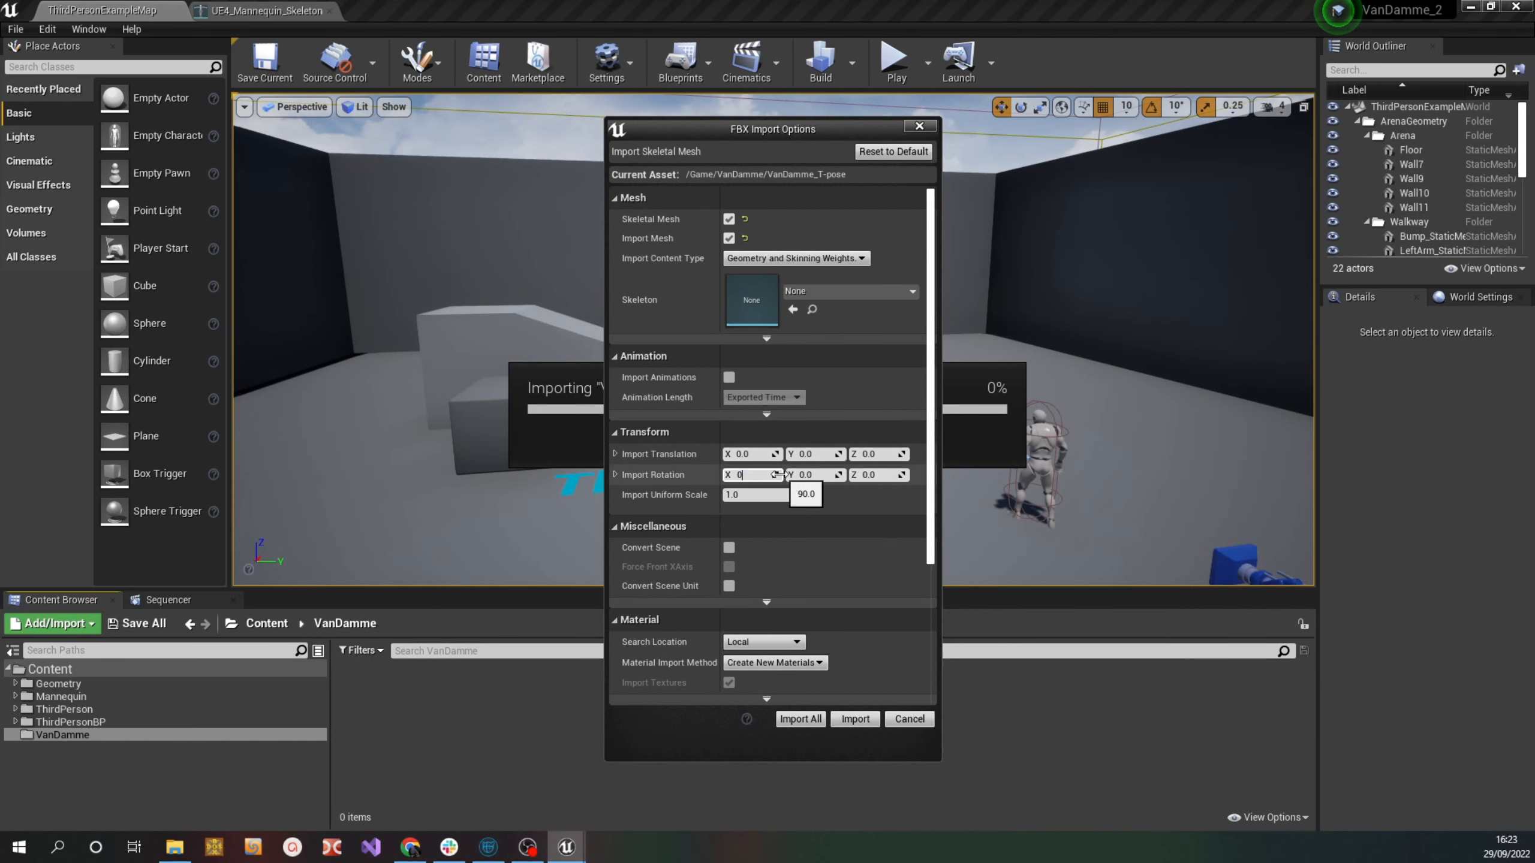
{"action": "type", "text": "0"}
{"action": "left_click", "coordinate": [799, 719]}
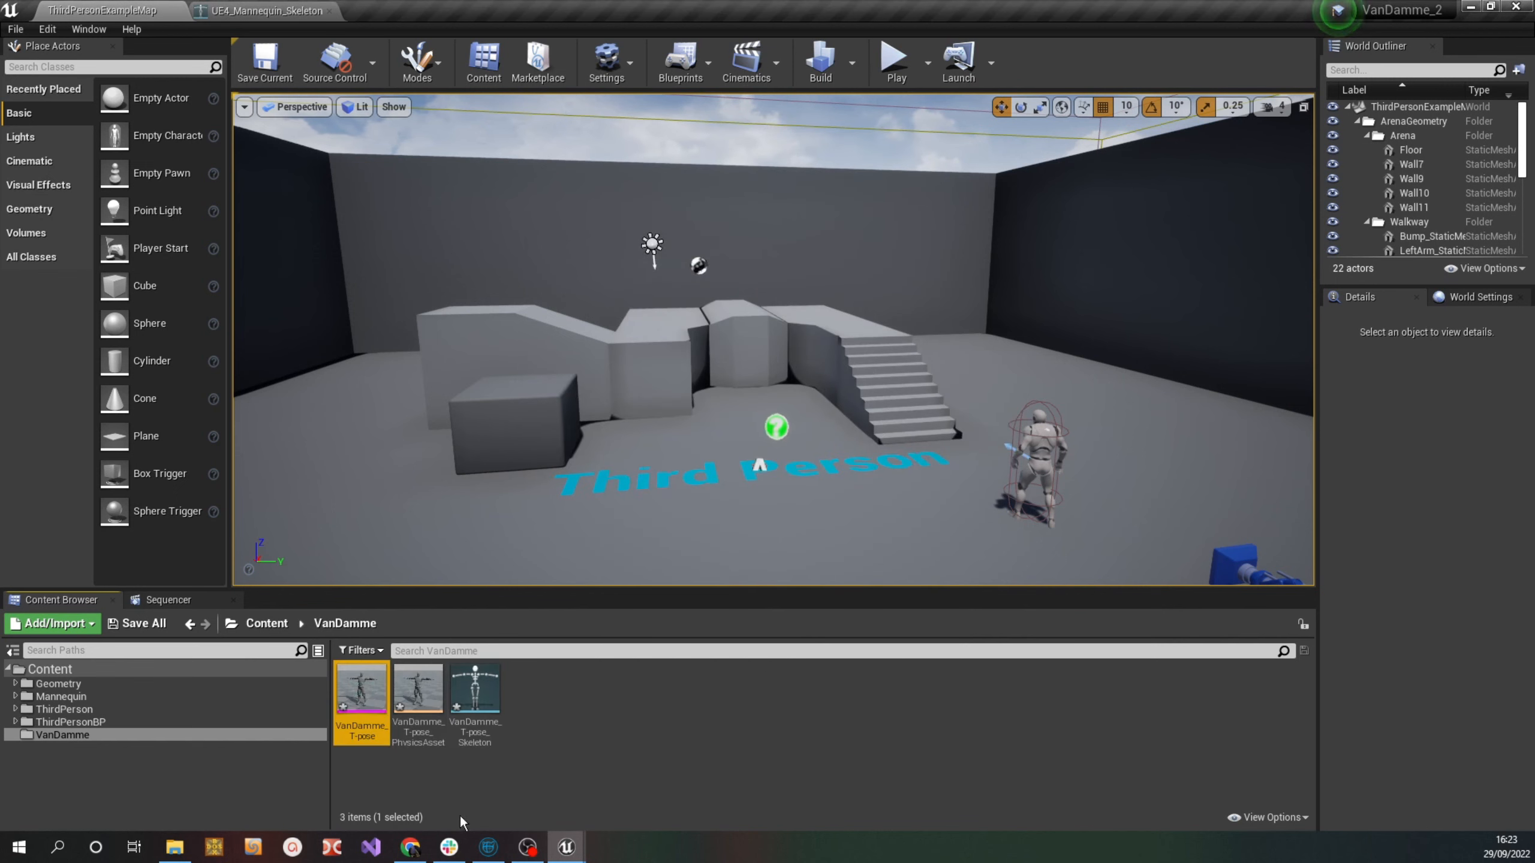
{"action": "left_click", "coordinate": [642, 713]}
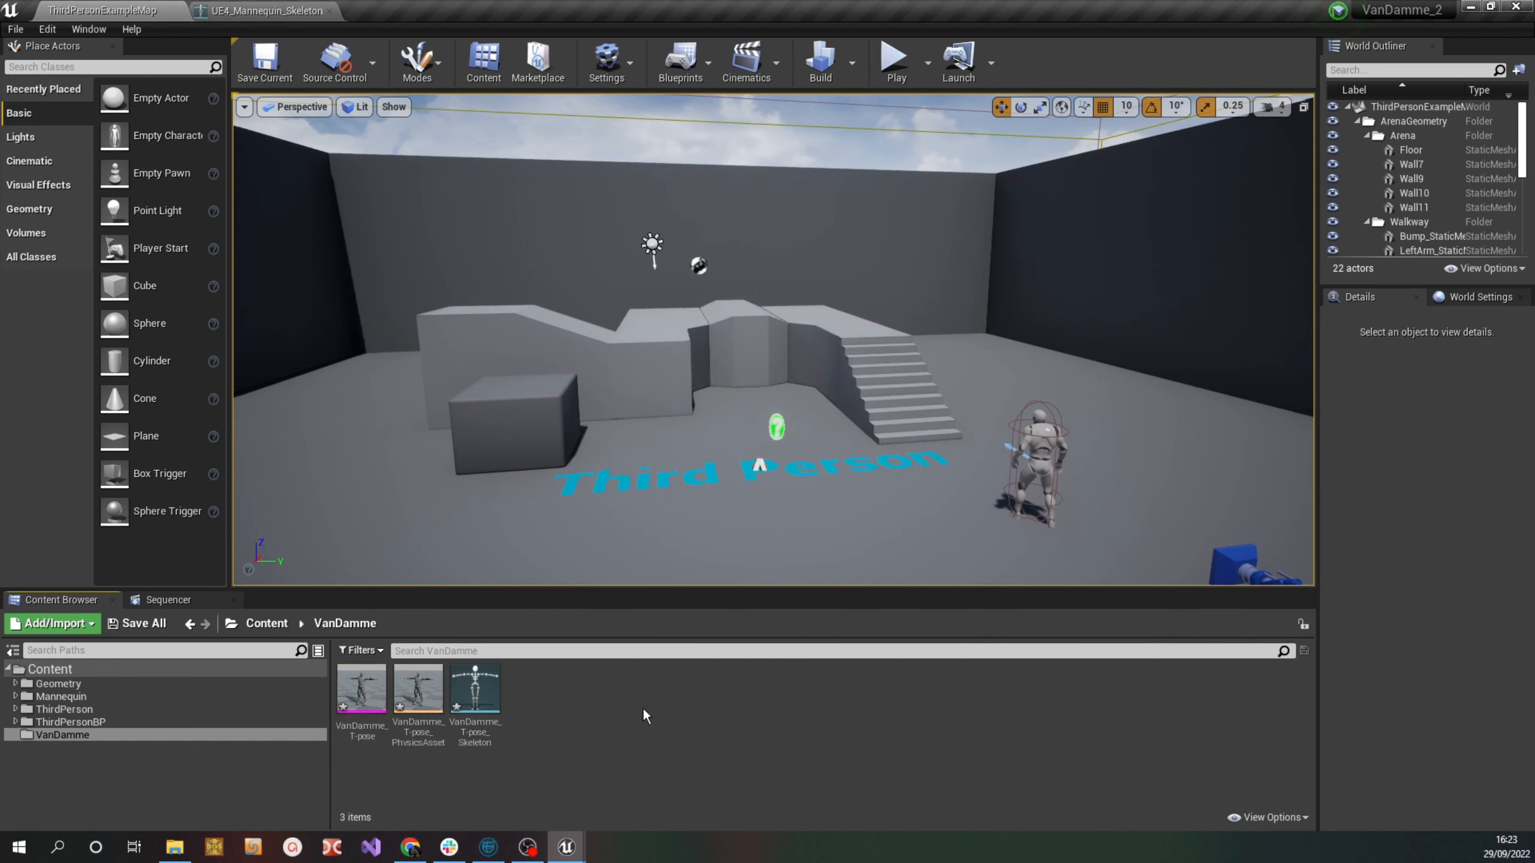
Open the VanDamme_T-pose skeleton, assign UE4_Mannequin_SkeletonRig as its rig and review the bone mapping list
{"action": "double_click", "coordinate": [475, 683]}
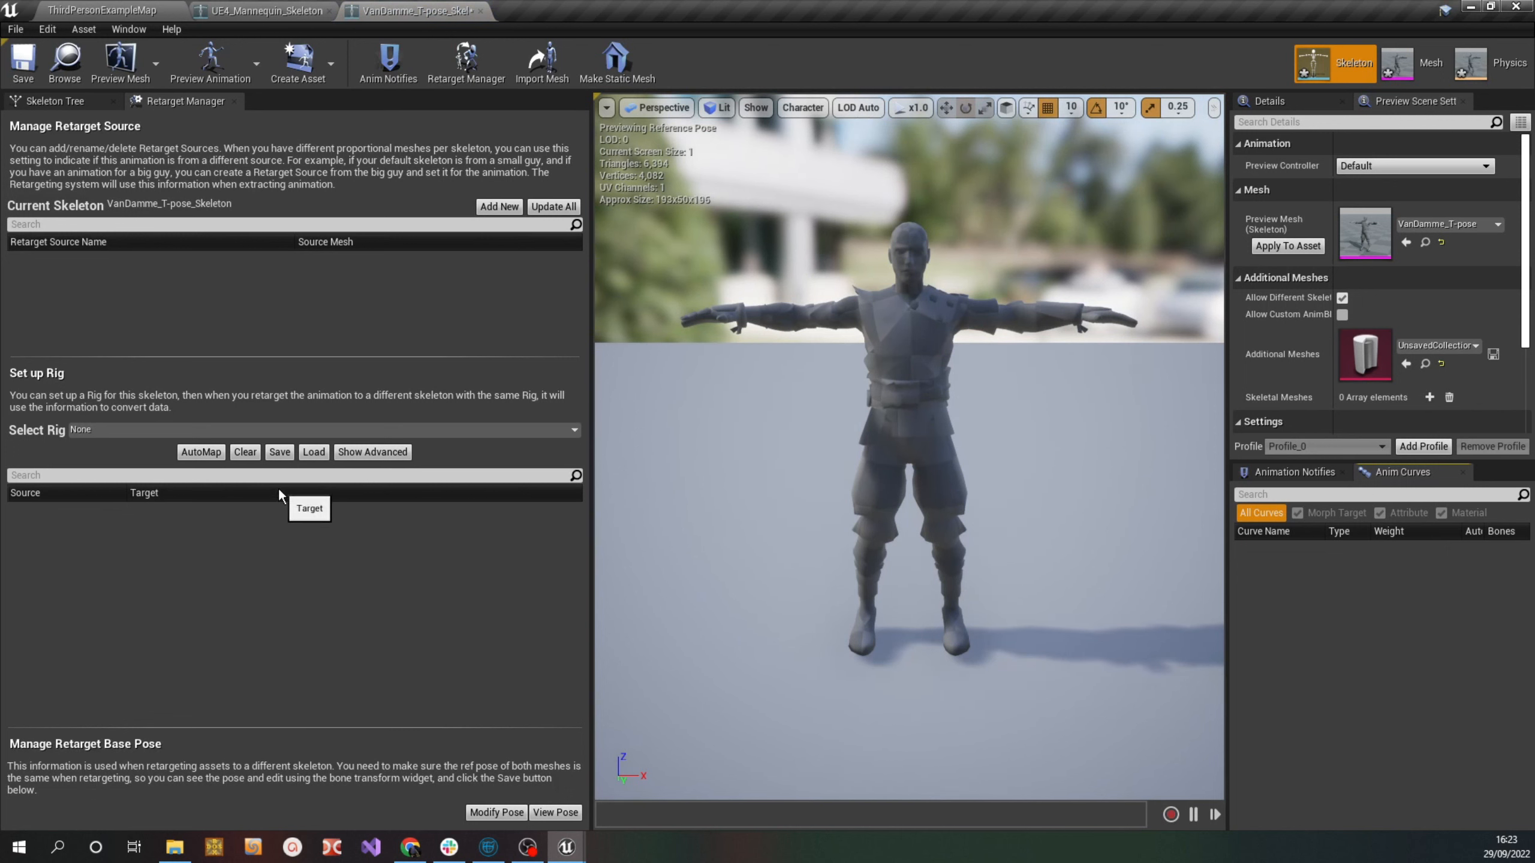
{"action": "left_click", "coordinate": [572, 429]}
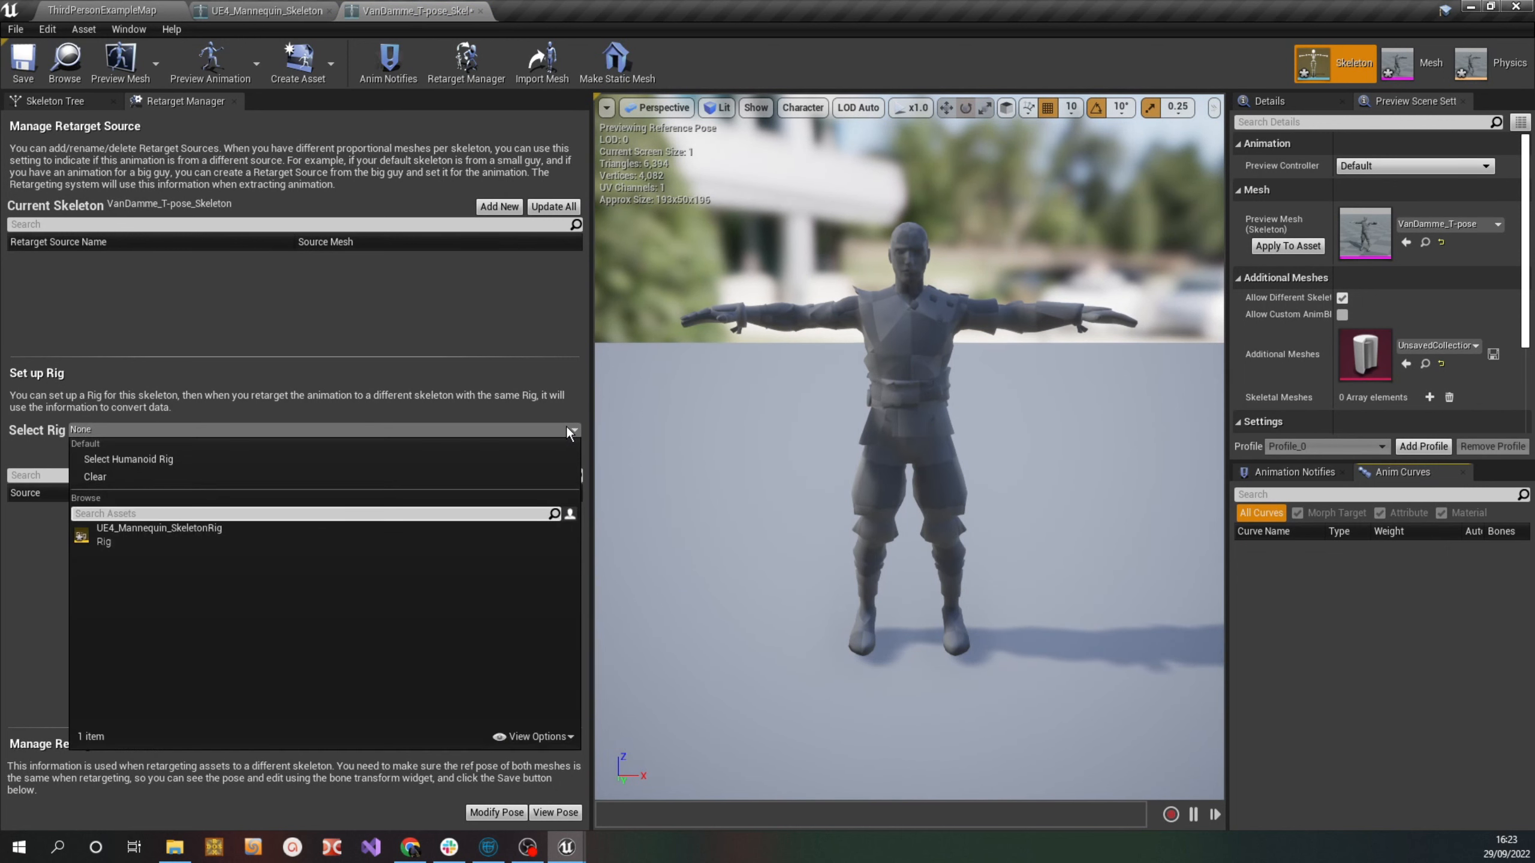
{"action": "left_click", "coordinate": [126, 535]}
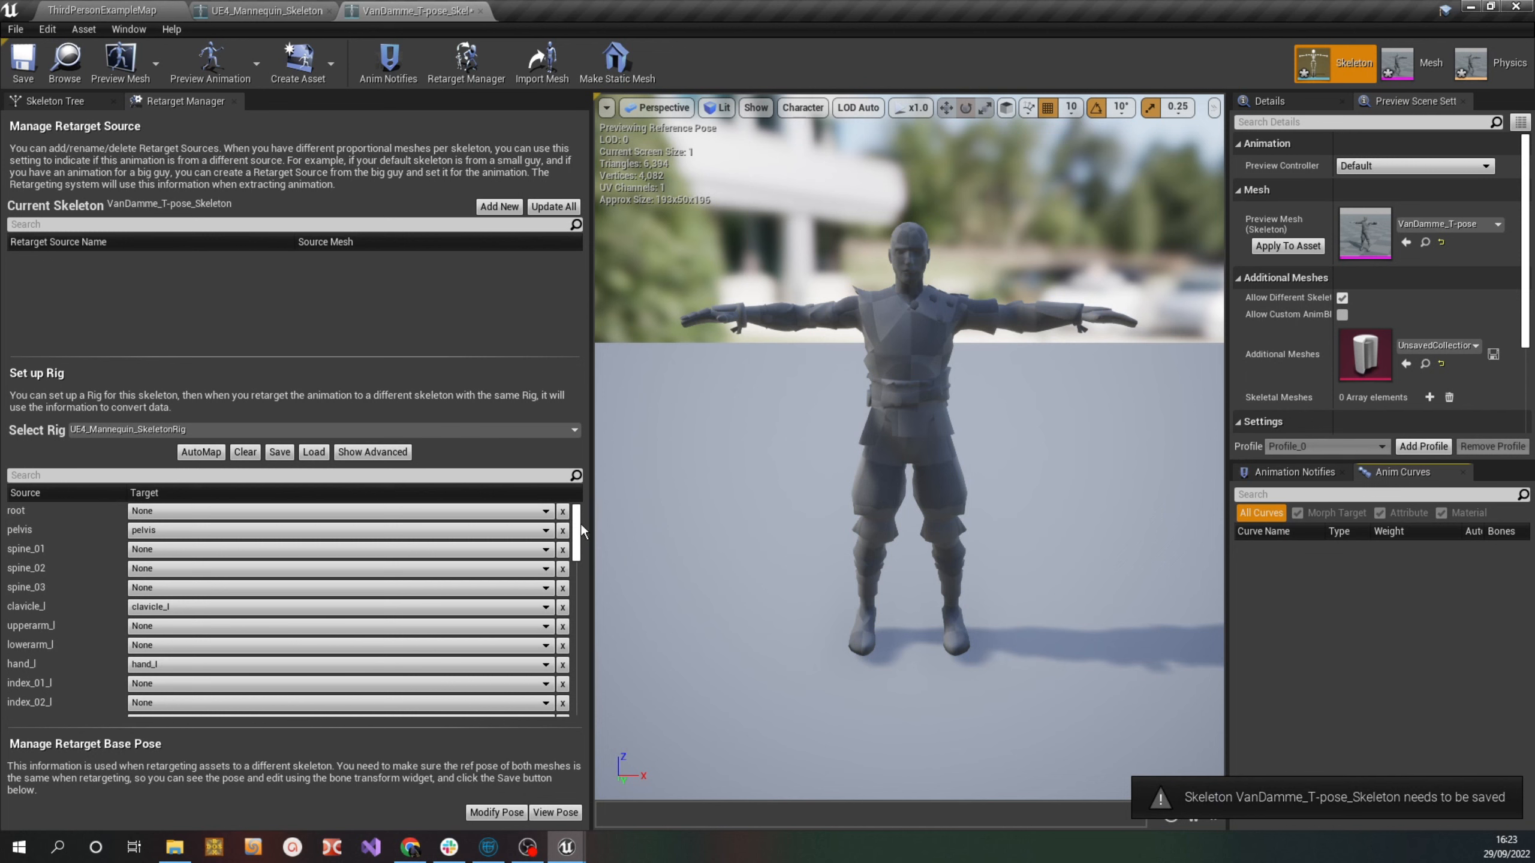
{"action": "left_click_drag", "start_coordinate": [581, 523], "coordinate": [607, 497]}
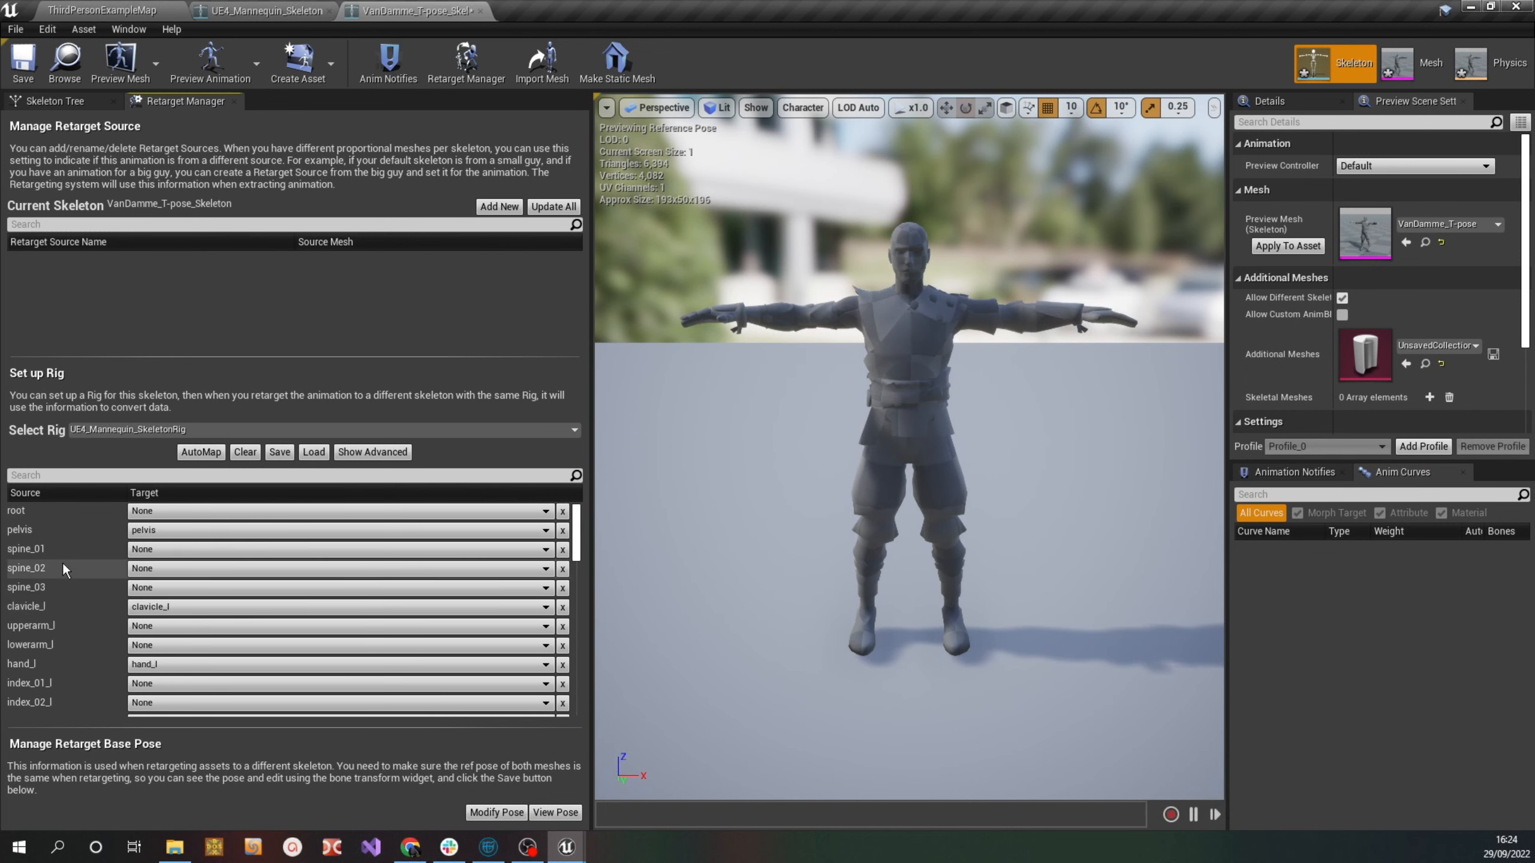
{"action": "scroll", "coordinate": [61, 567], "scroll_direction": "down", "scroll_amount": 12}
{"action": "scroll", "coordinate": [61, 566], "scroll_direction": "down", "scroll_amount": 3}
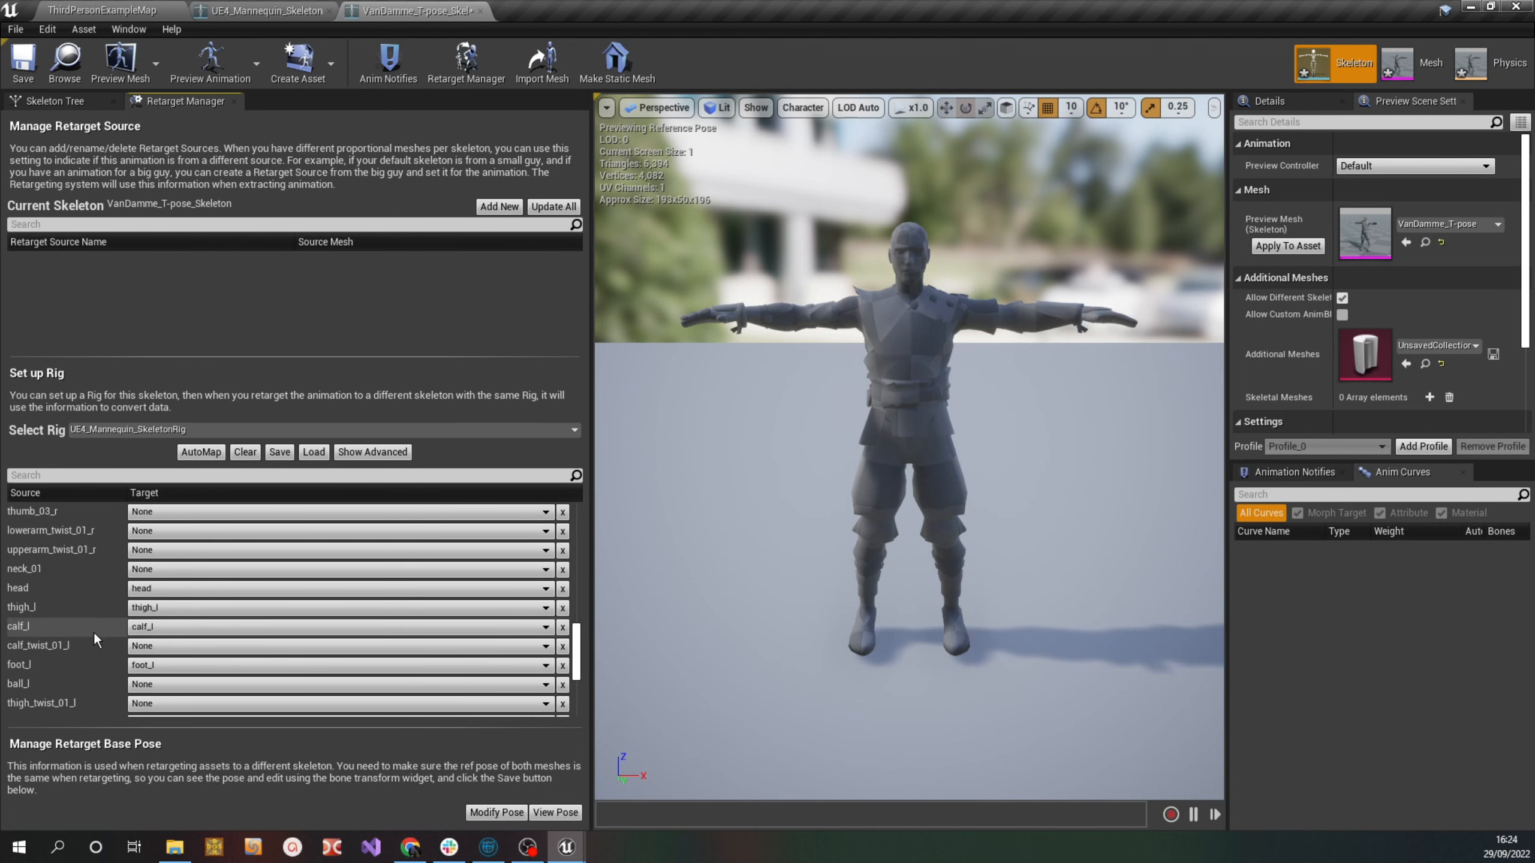
{"action": "left_click_drag", "start_coordinate": [586, 653], "coordinate": [579, 524]}
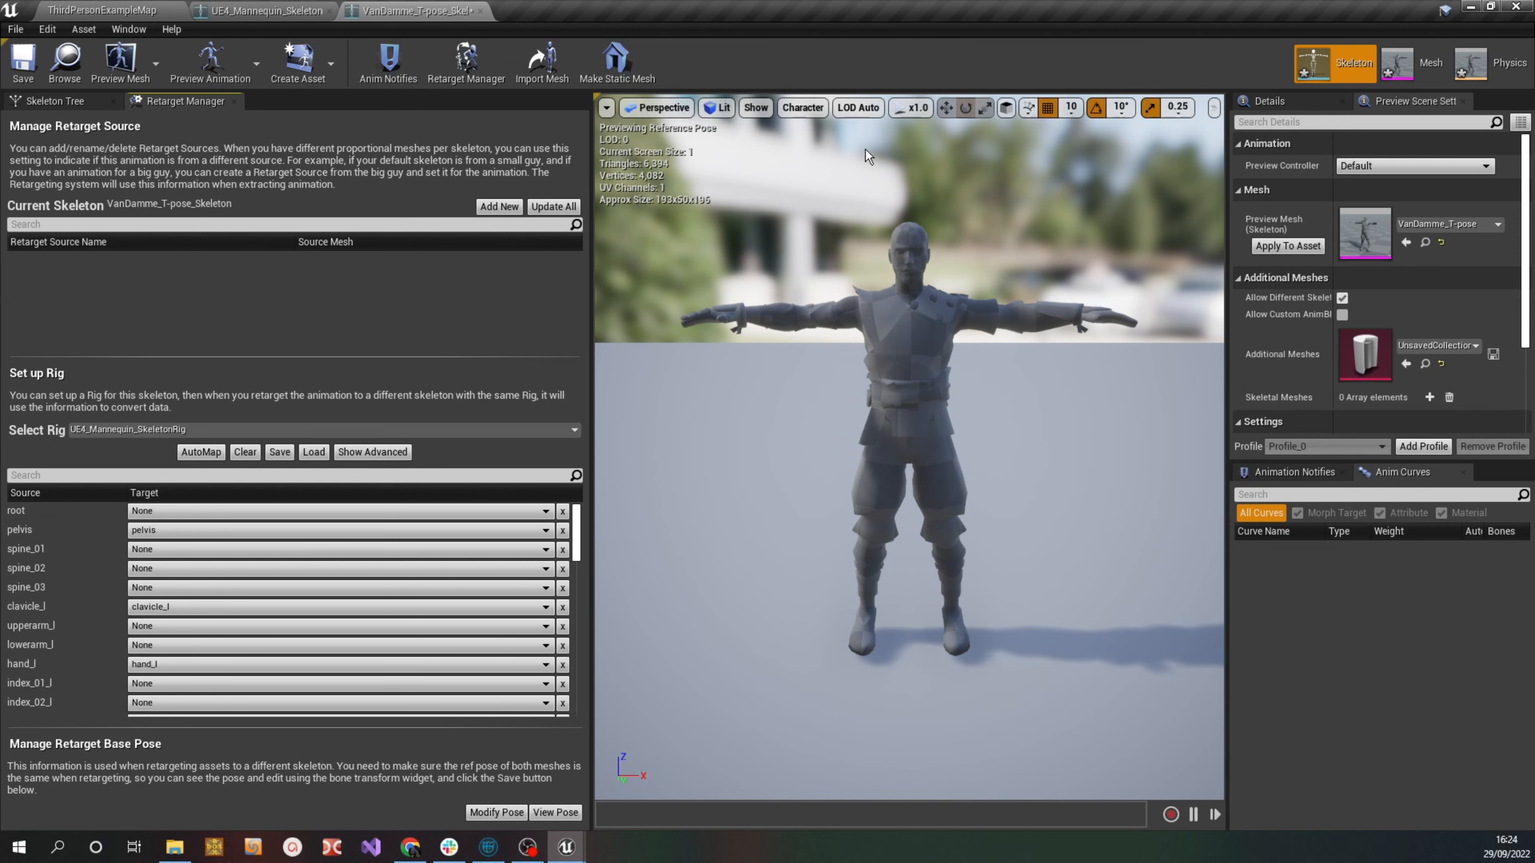
Display the VanDamme character's full bone hierarchy in the preview viewport
{"action": "left_click", "coordinate": [807, 109]}
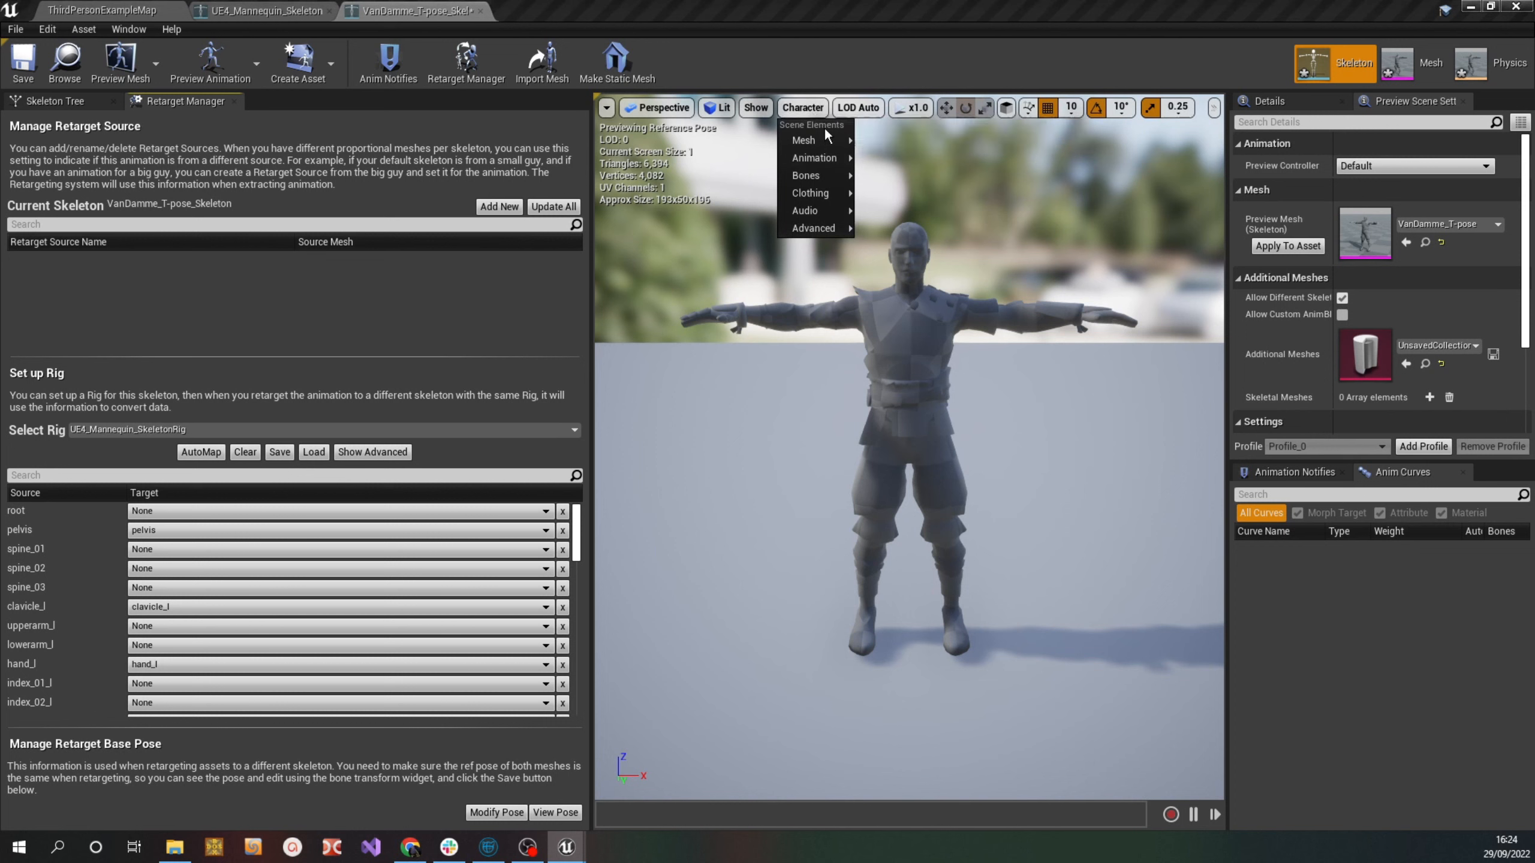
{"action": "left_click", "coordinate": [764, 113]}
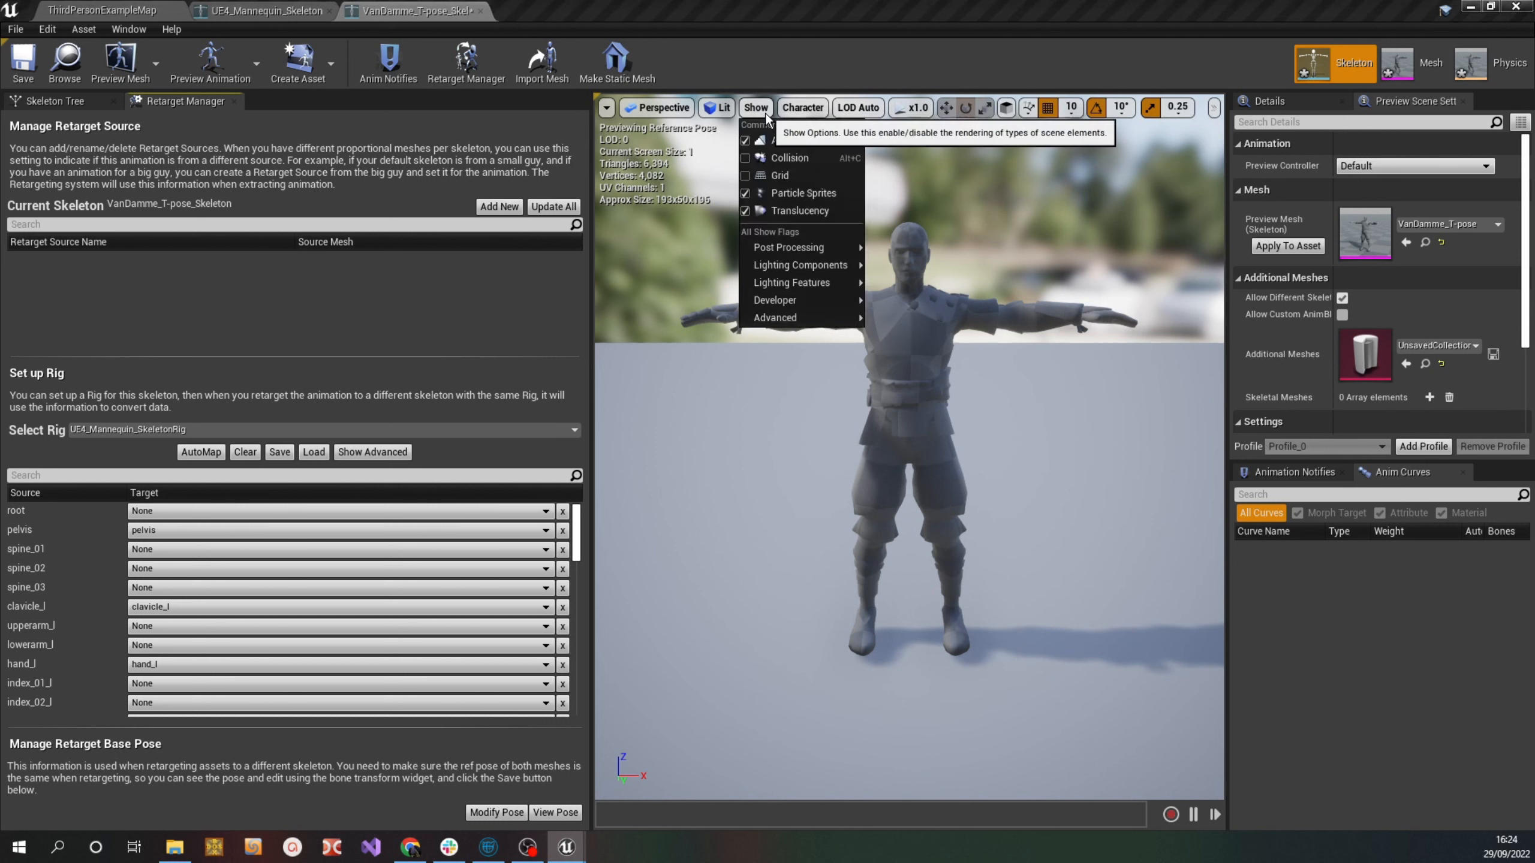
{"action": "left_click", "coordinate": [801, 109]}
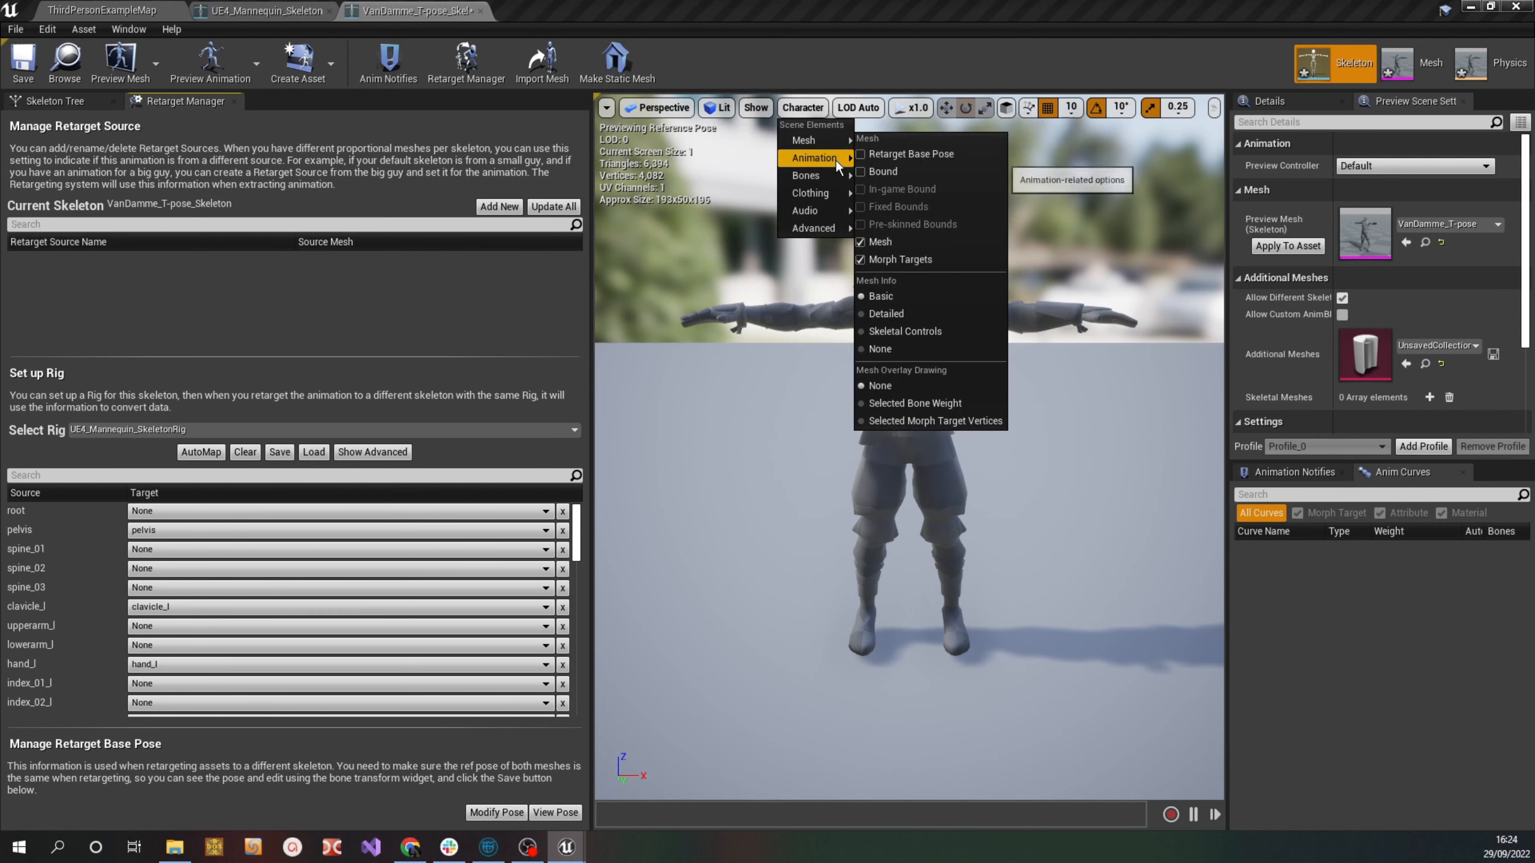
{"action": "mouse_move", "coordinate": [836, 174]}
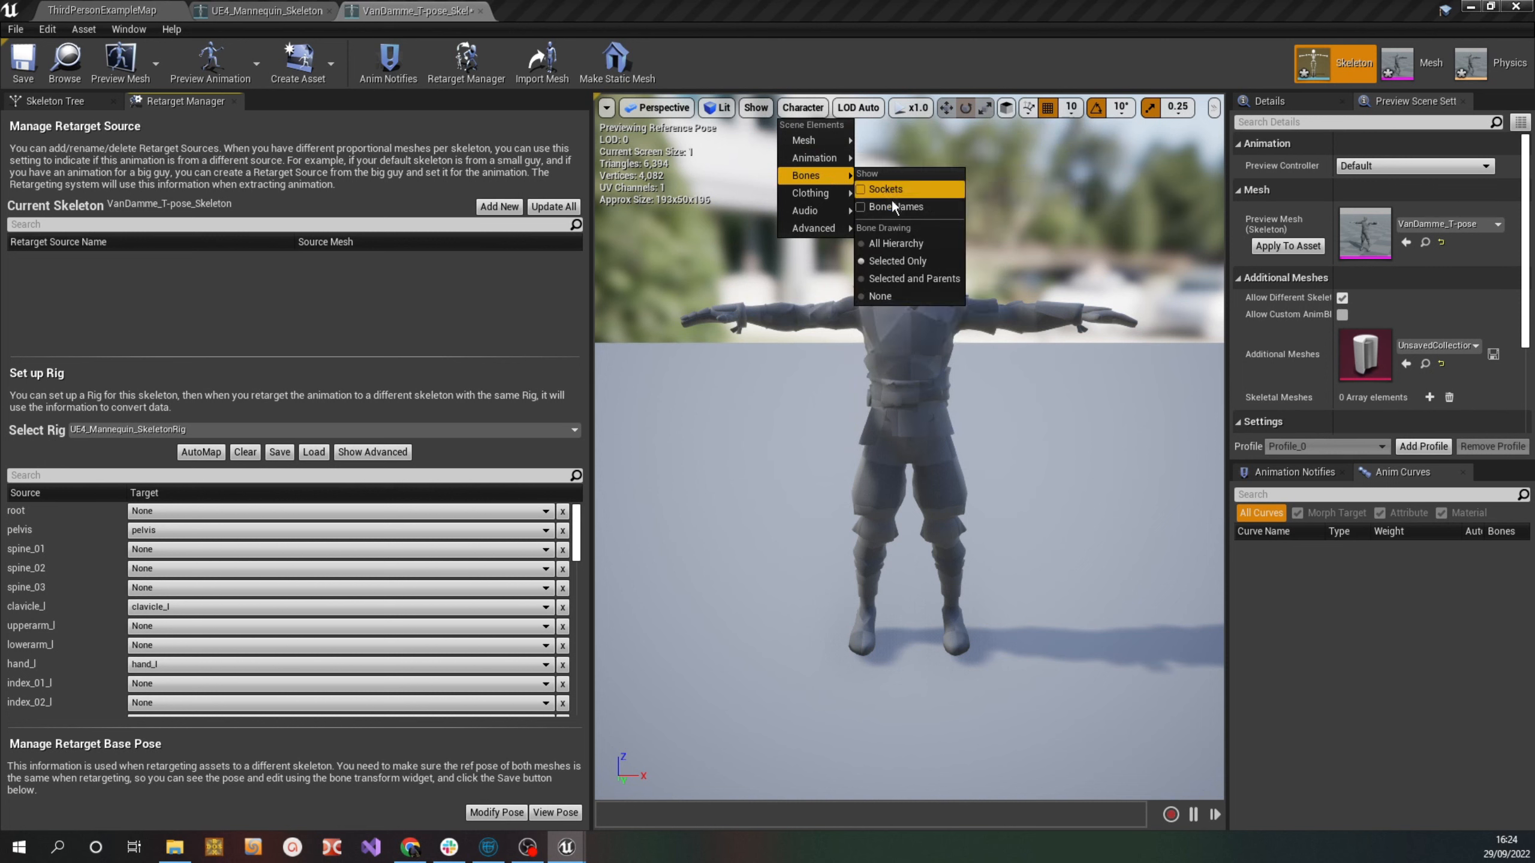
{"action": "left_click", "coordinate": [897, 245]}
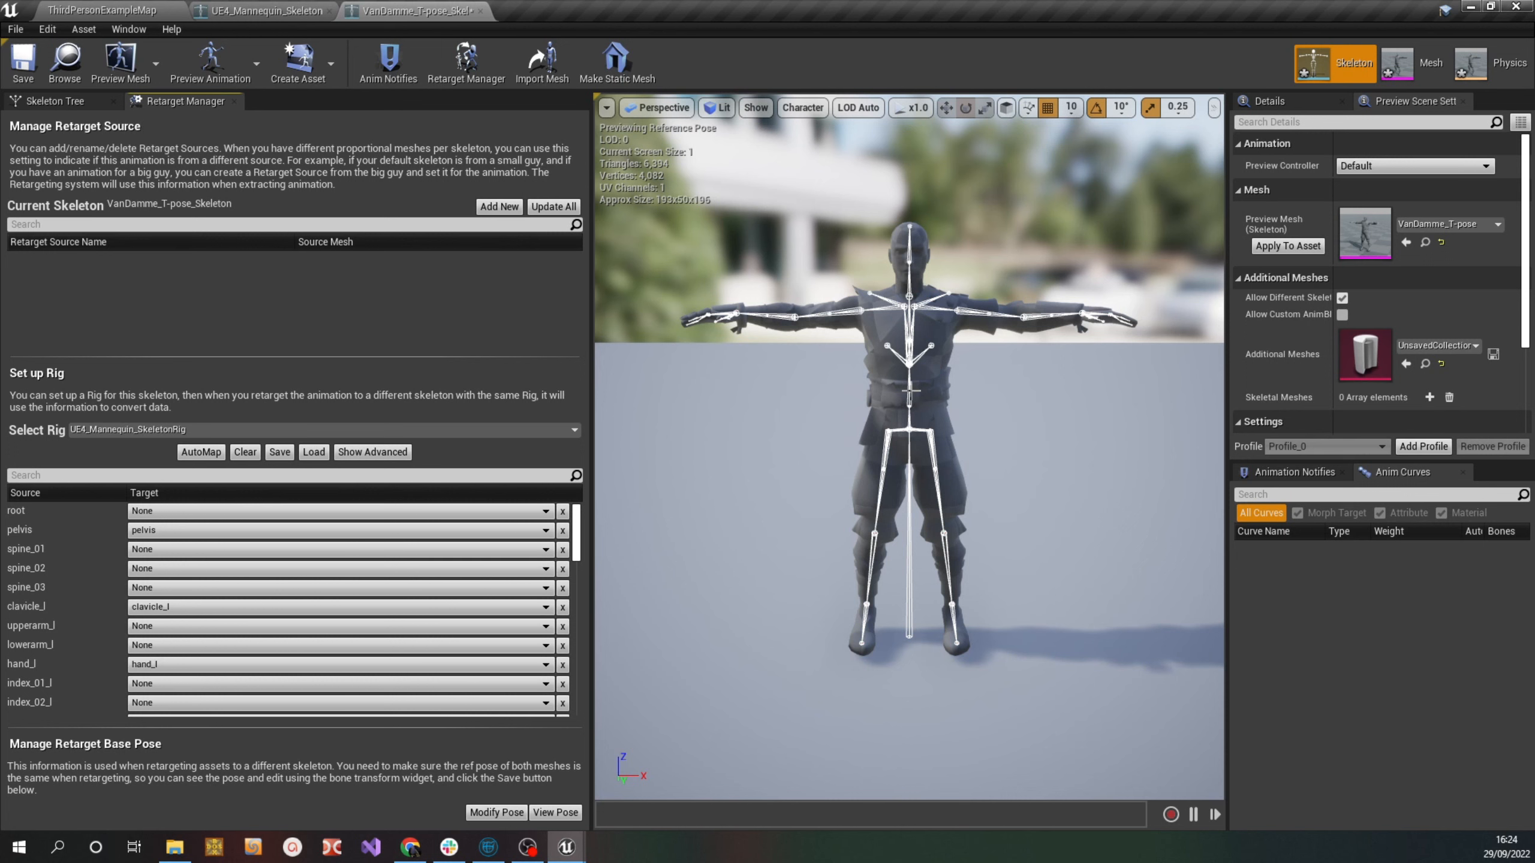
Compare the two skeletons' bones and clear the spine_03 mapping on the UE4 mannequin skeleton
{"action": "left_click", "coordinate": [266, 10]}
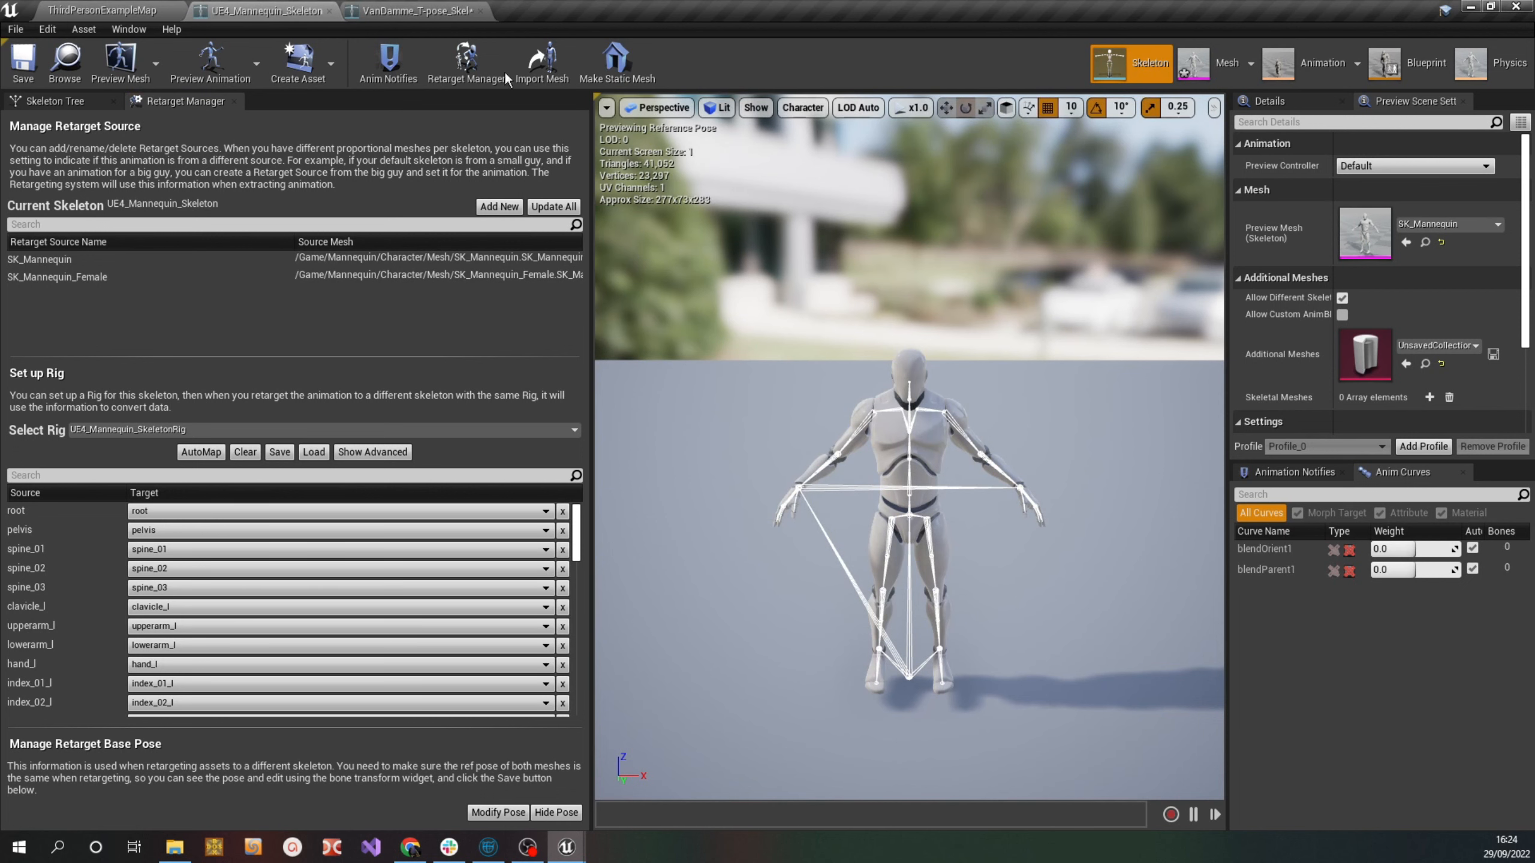
{"action": "left_click", "coordinate": [416, 10]}
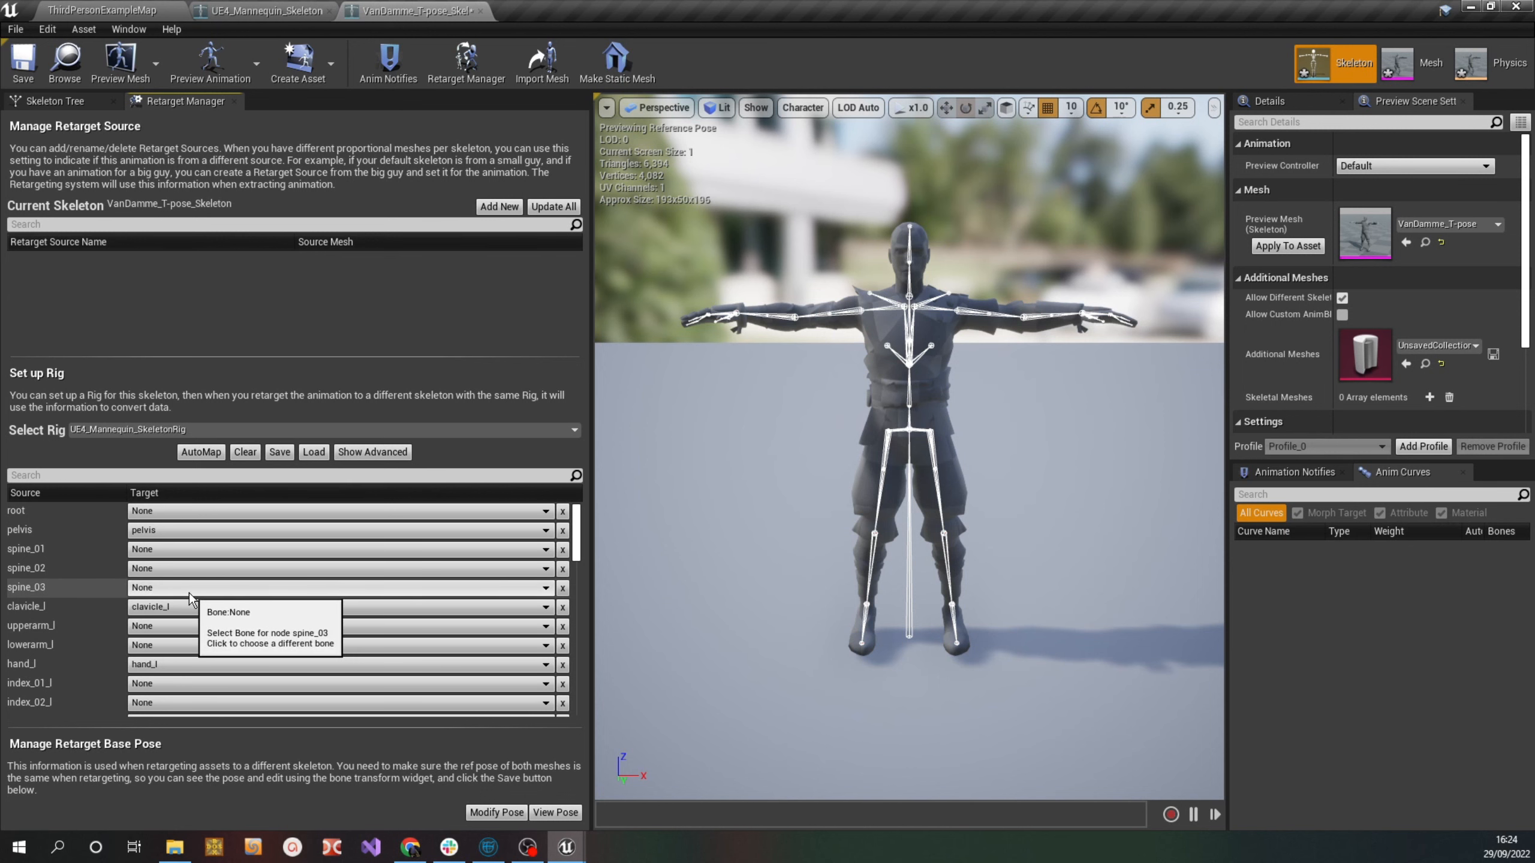
{"action": "left_click", "coordinate": [263, 11]}
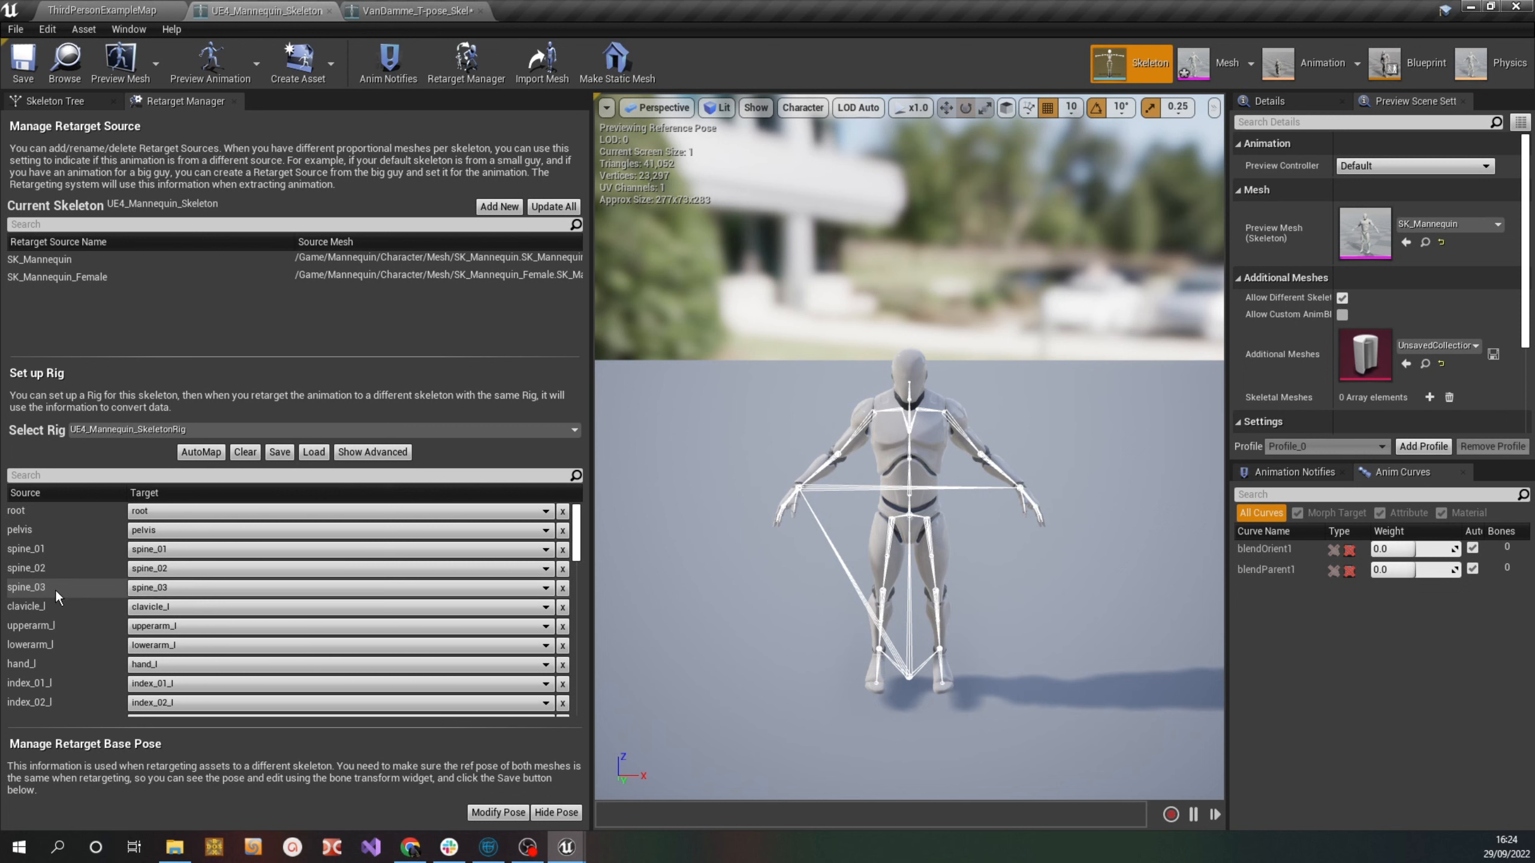
{"action": "left_click", "coordinate": [565, 589]}
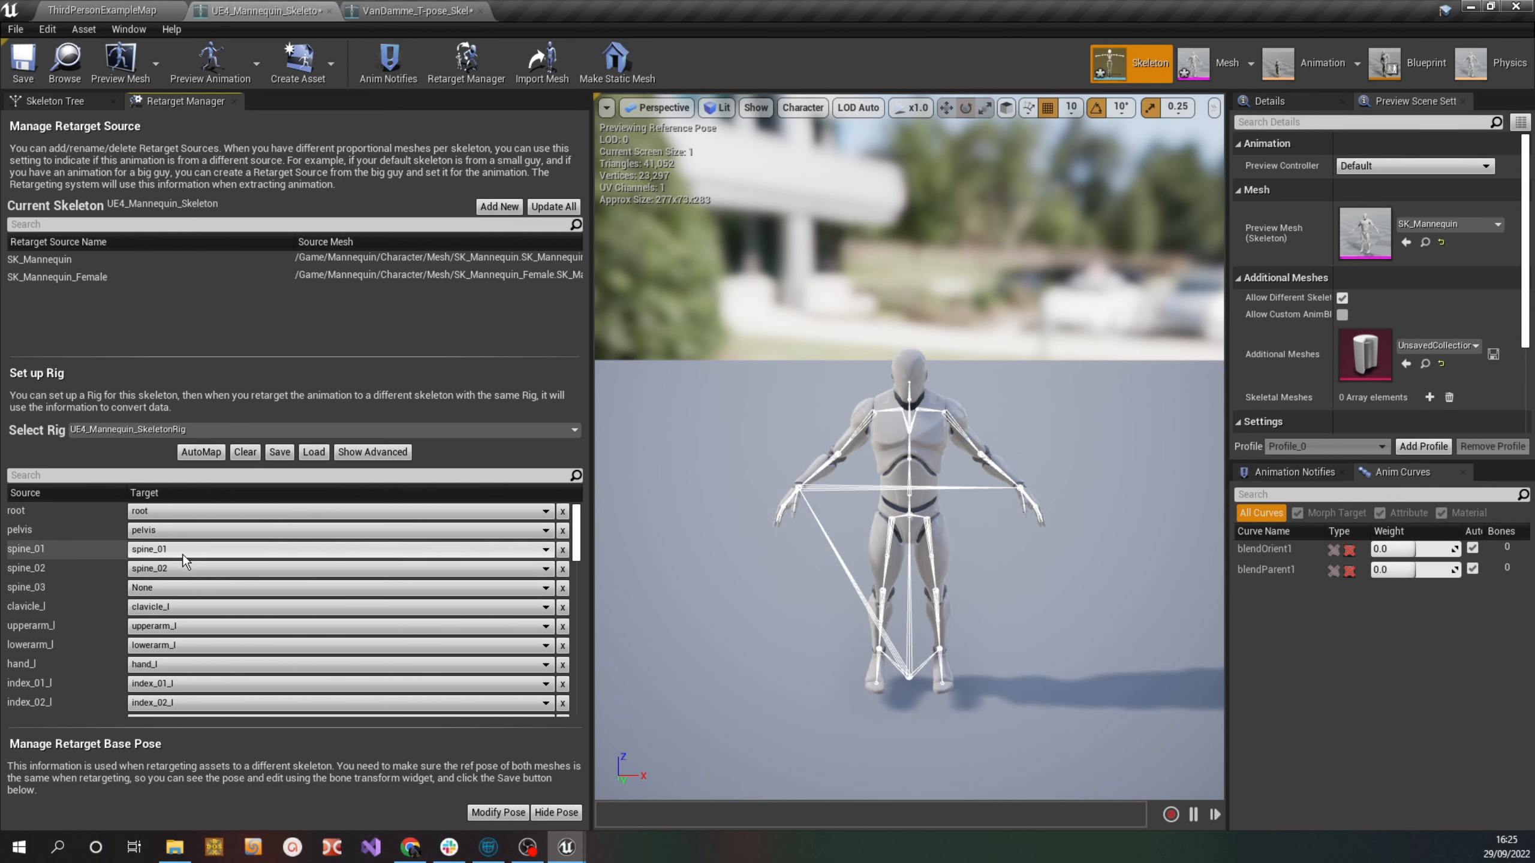
Recheck the spine bones across both skeletons and map root to Armature in the VanDamme_T-pose rig
{"action": "left_click", "coordinate": [436, 7]}
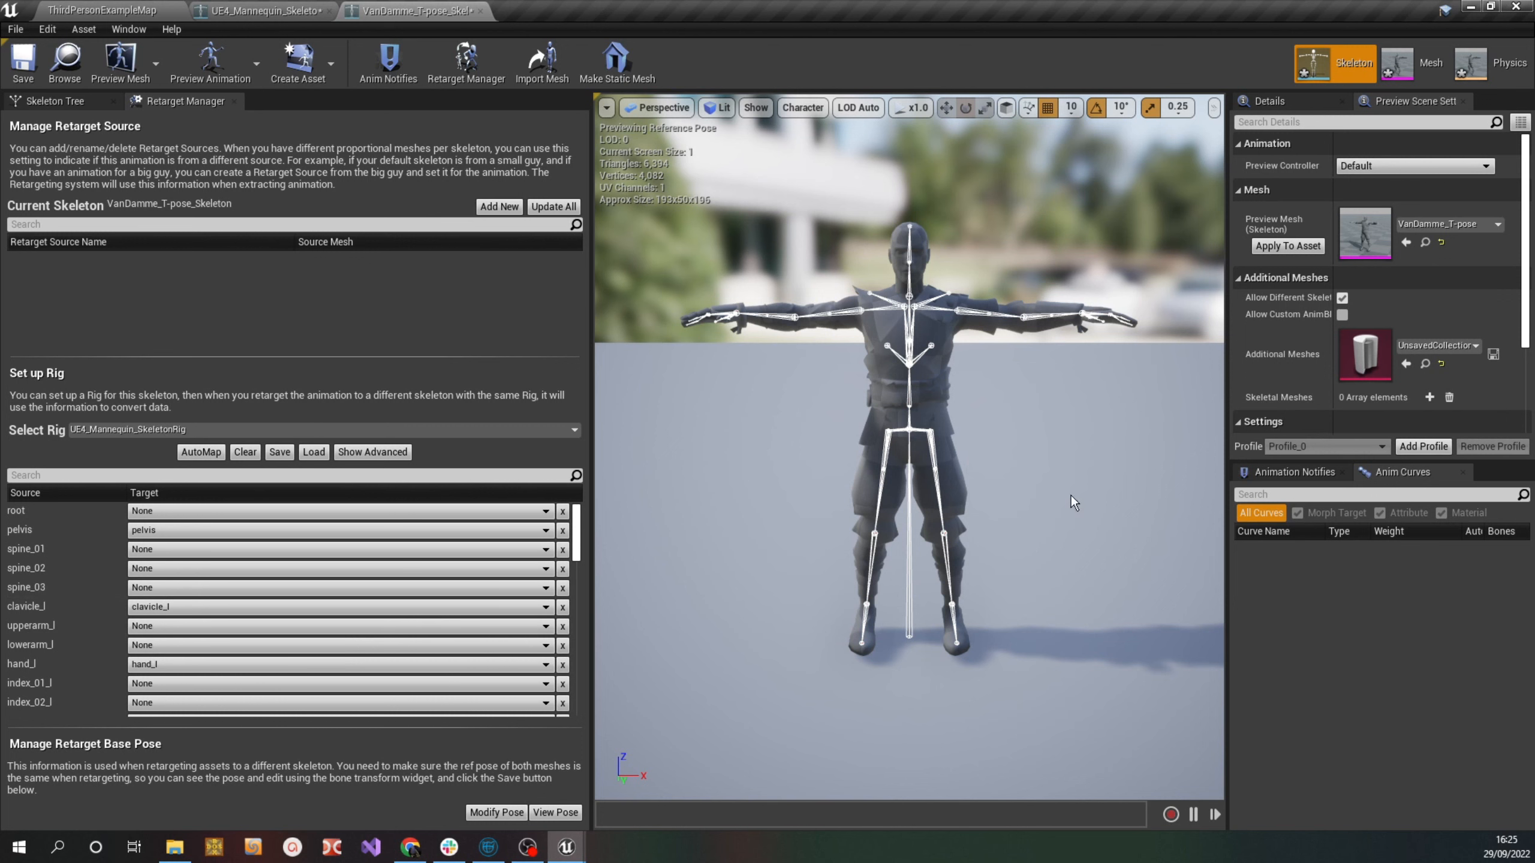
{"action": "left_click", "coordinate": [266, 10]}
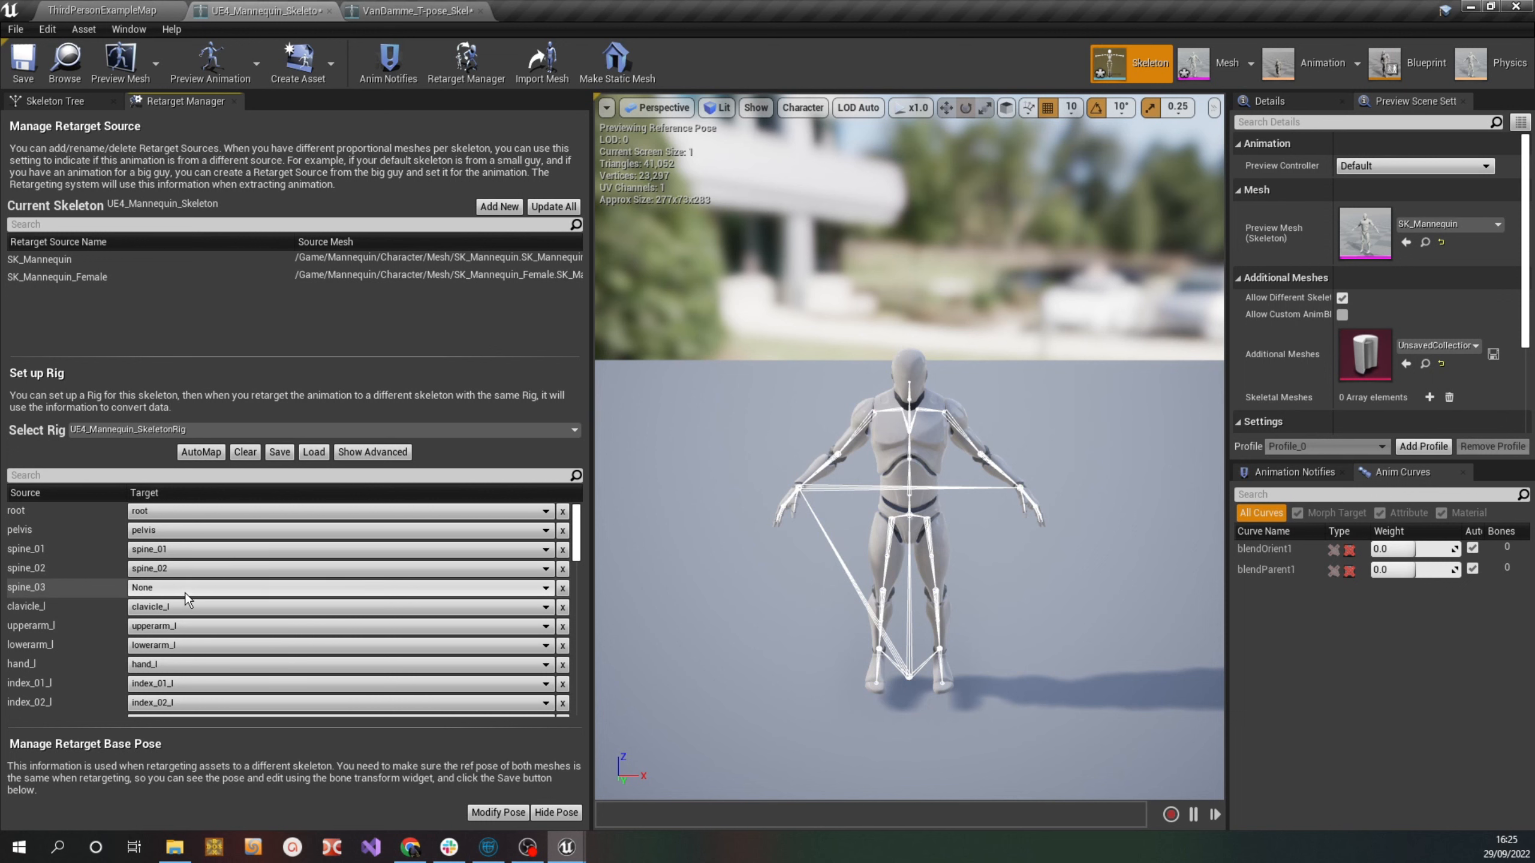
{"action": "left_click", "coordinate": [362, 9]}
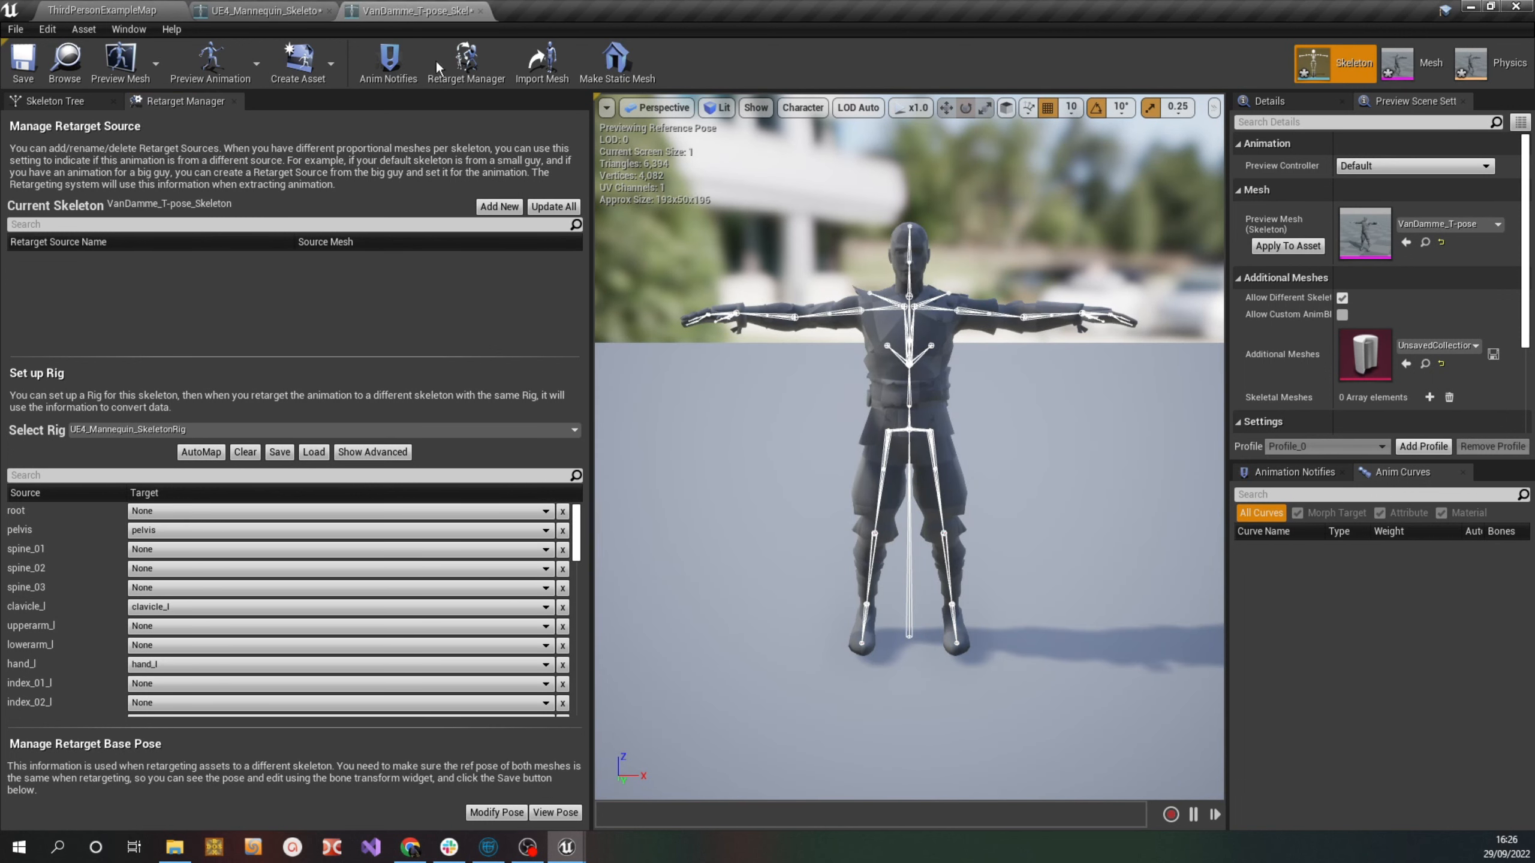
{"action": "left_click", "coordinate": [231, 20]}
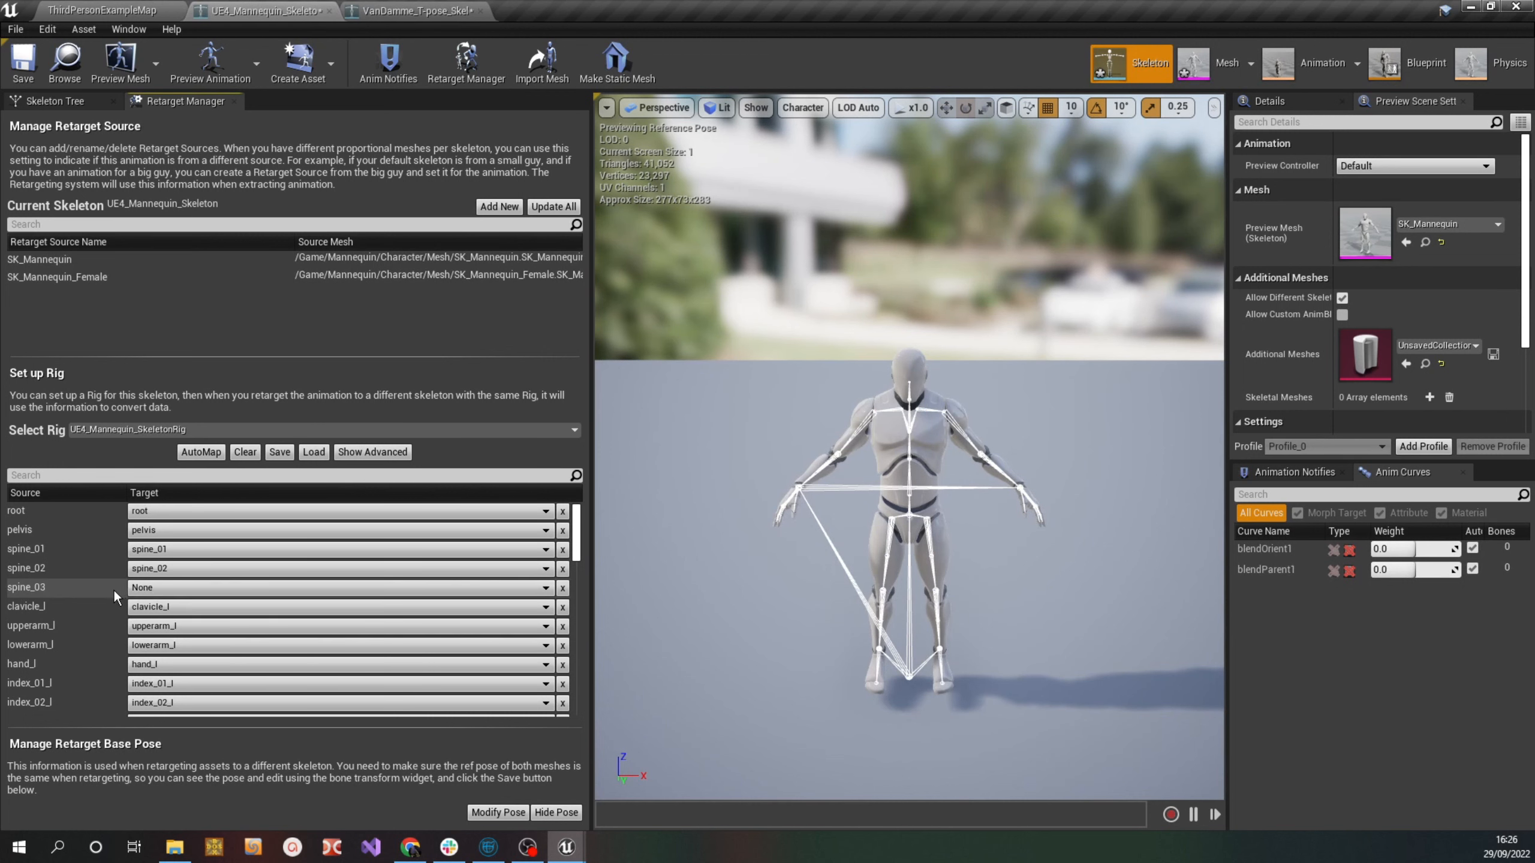
{"action": "left_click", "coordinate": [421, 13]}
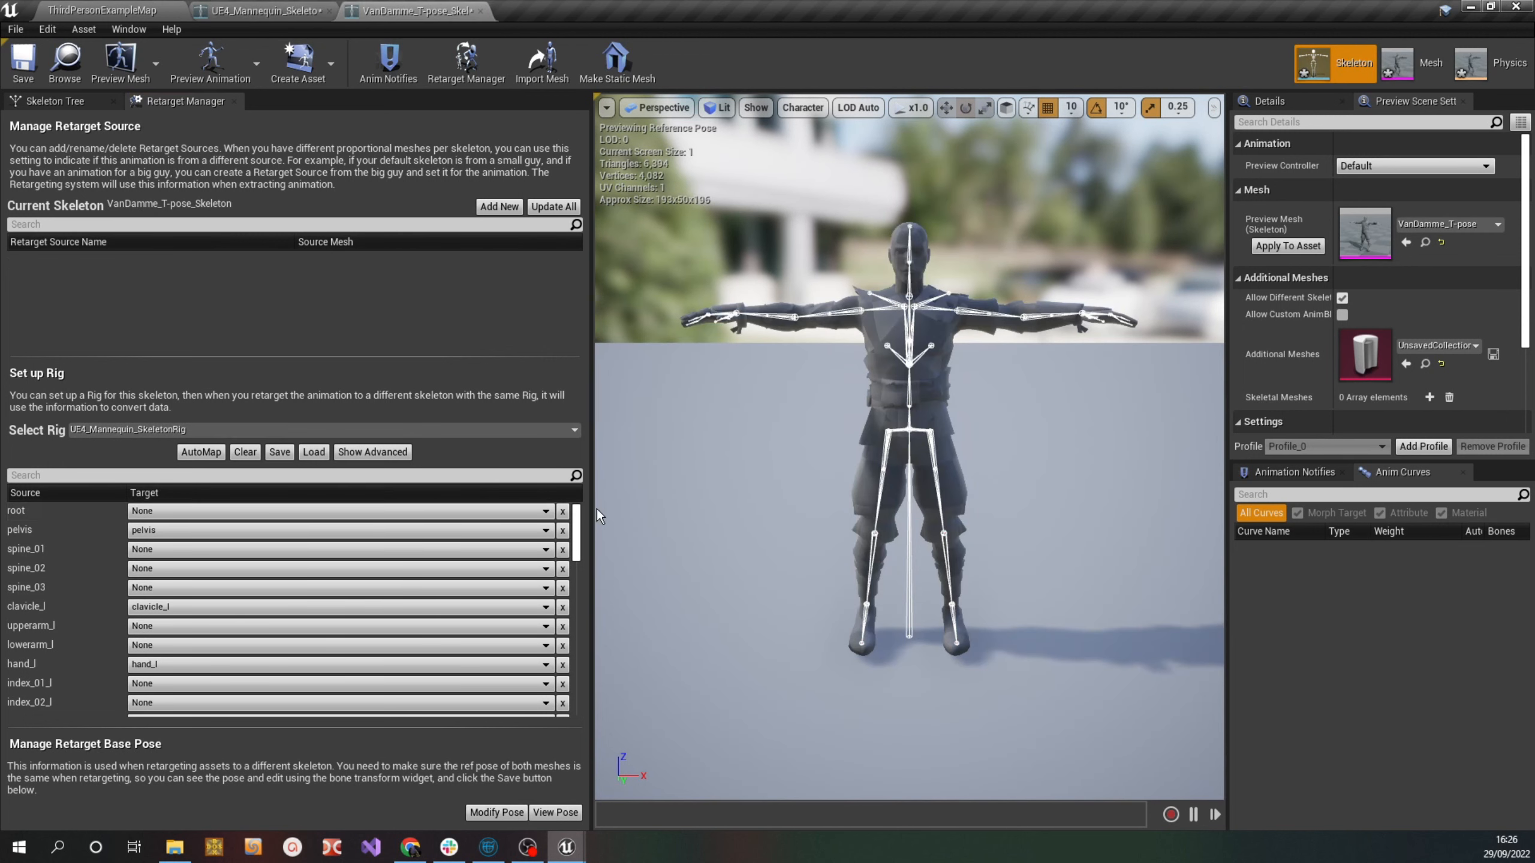
{"action": "left_click", "coordinate": [499, 516]}
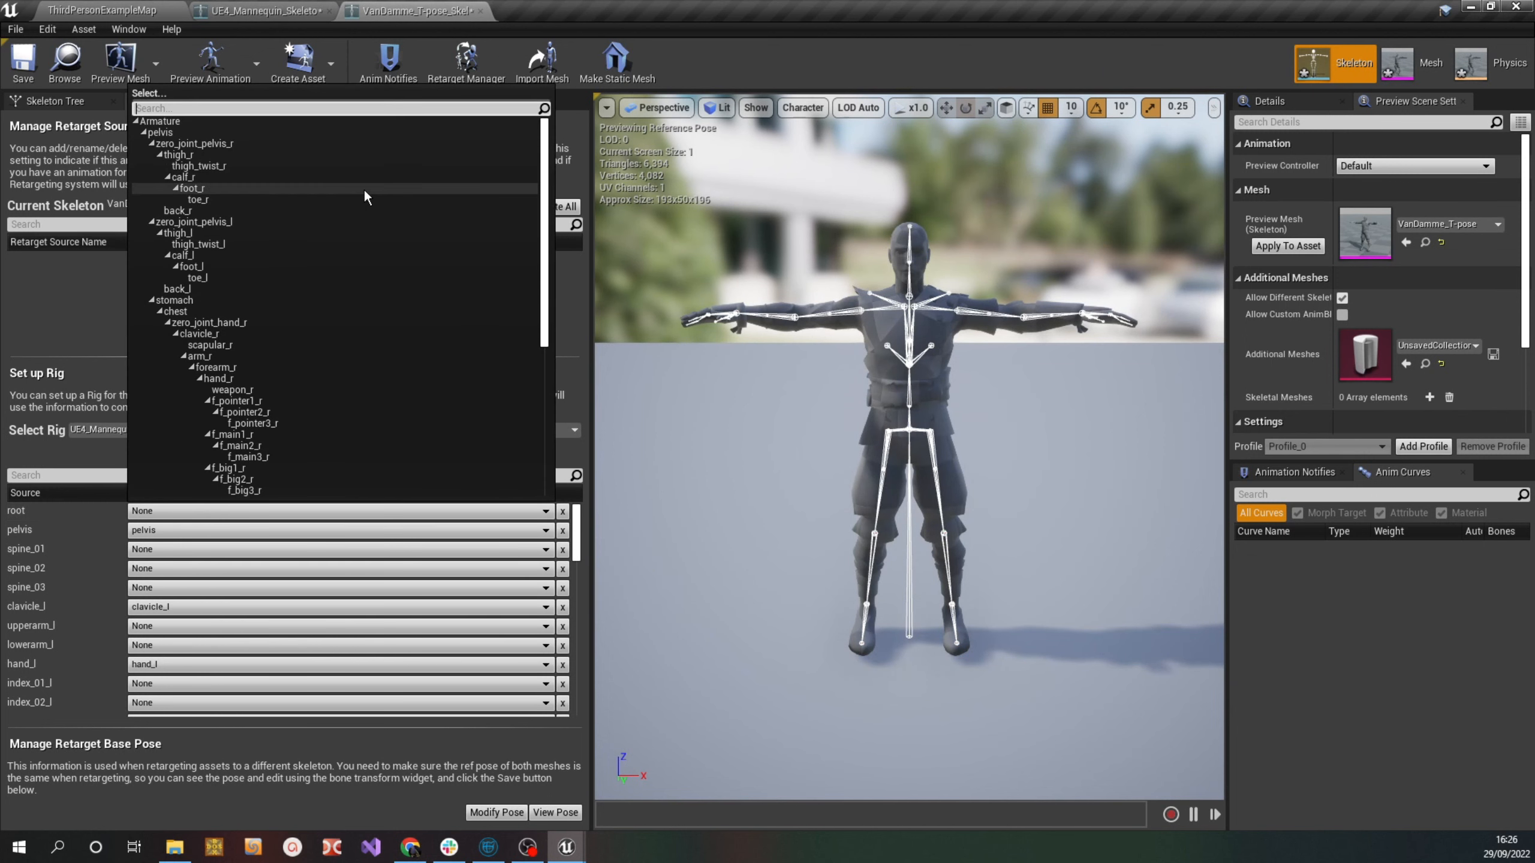
{"action": "left_click", "coordinate": [162, 121]}
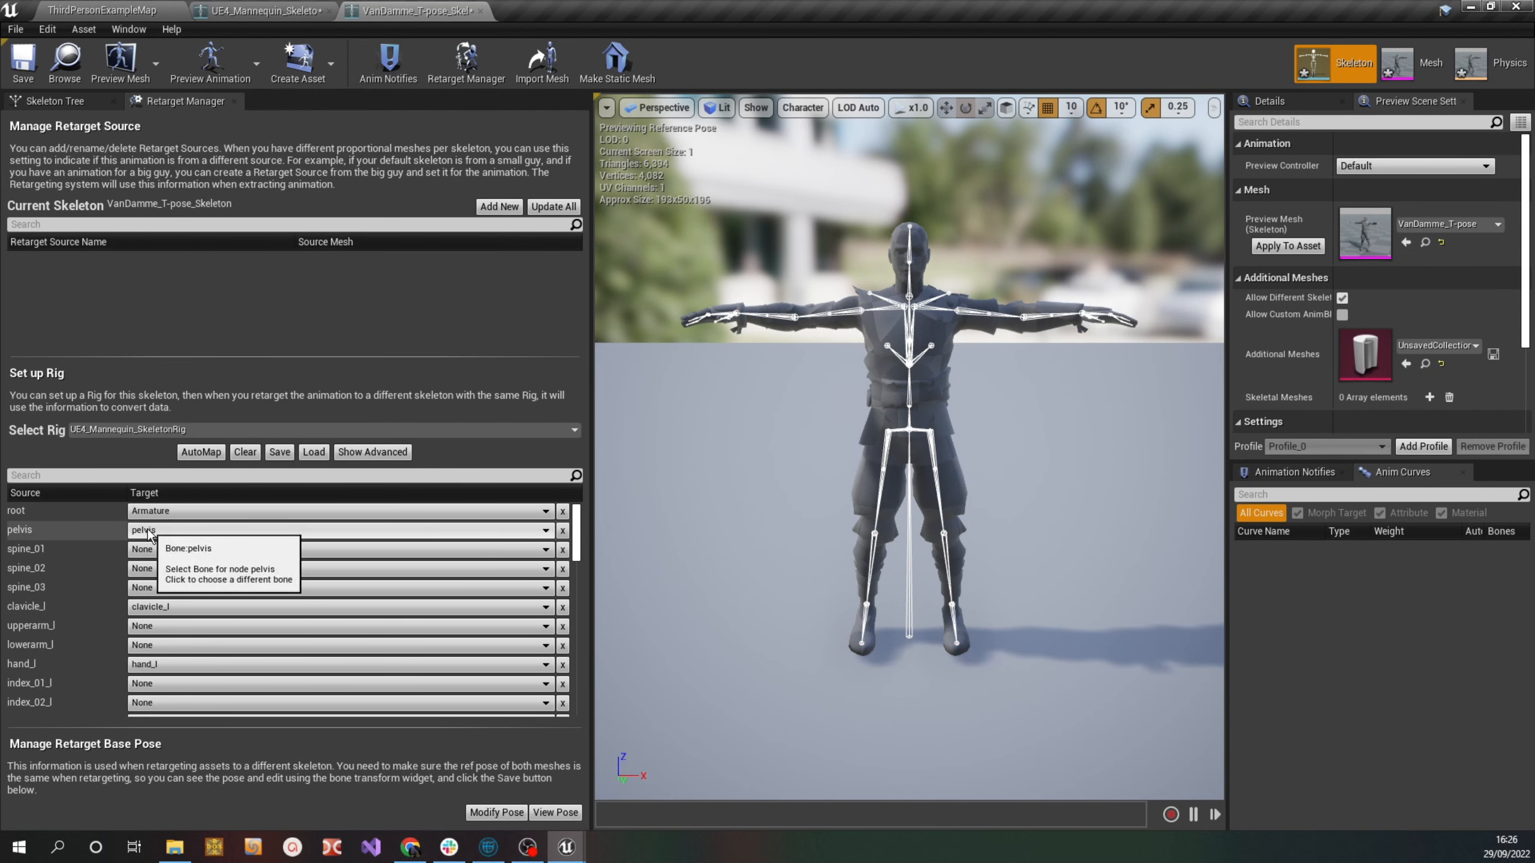
Map spine_01 to stomach and spine_02 to chest in the VanDamme_T-pose rig
{"action": "left_click", "coordinate": [155, 547]}
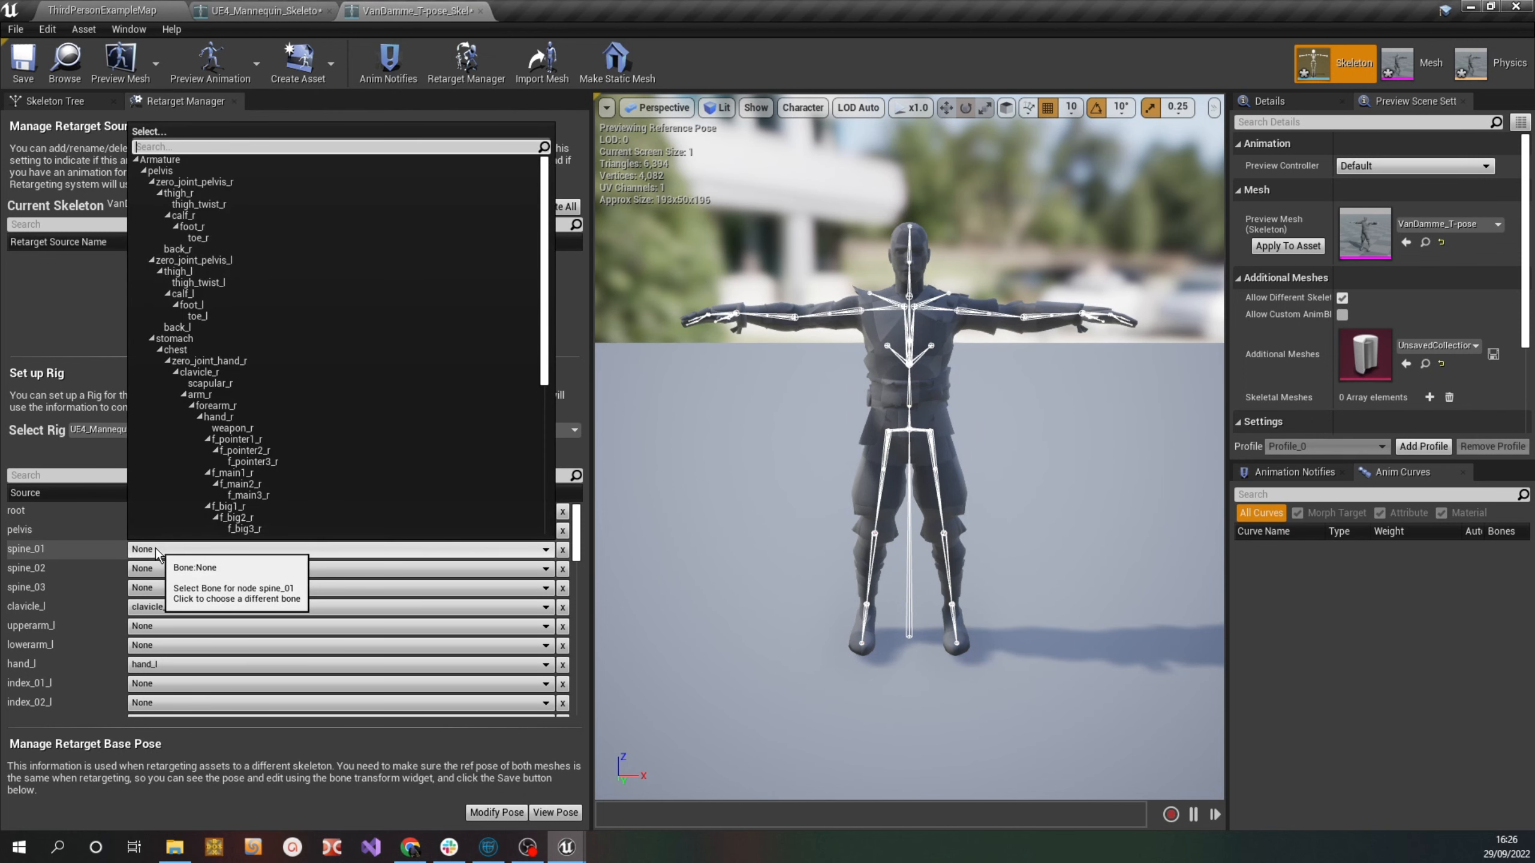
{"action": "left_click", "coordinate": [286, 338]}
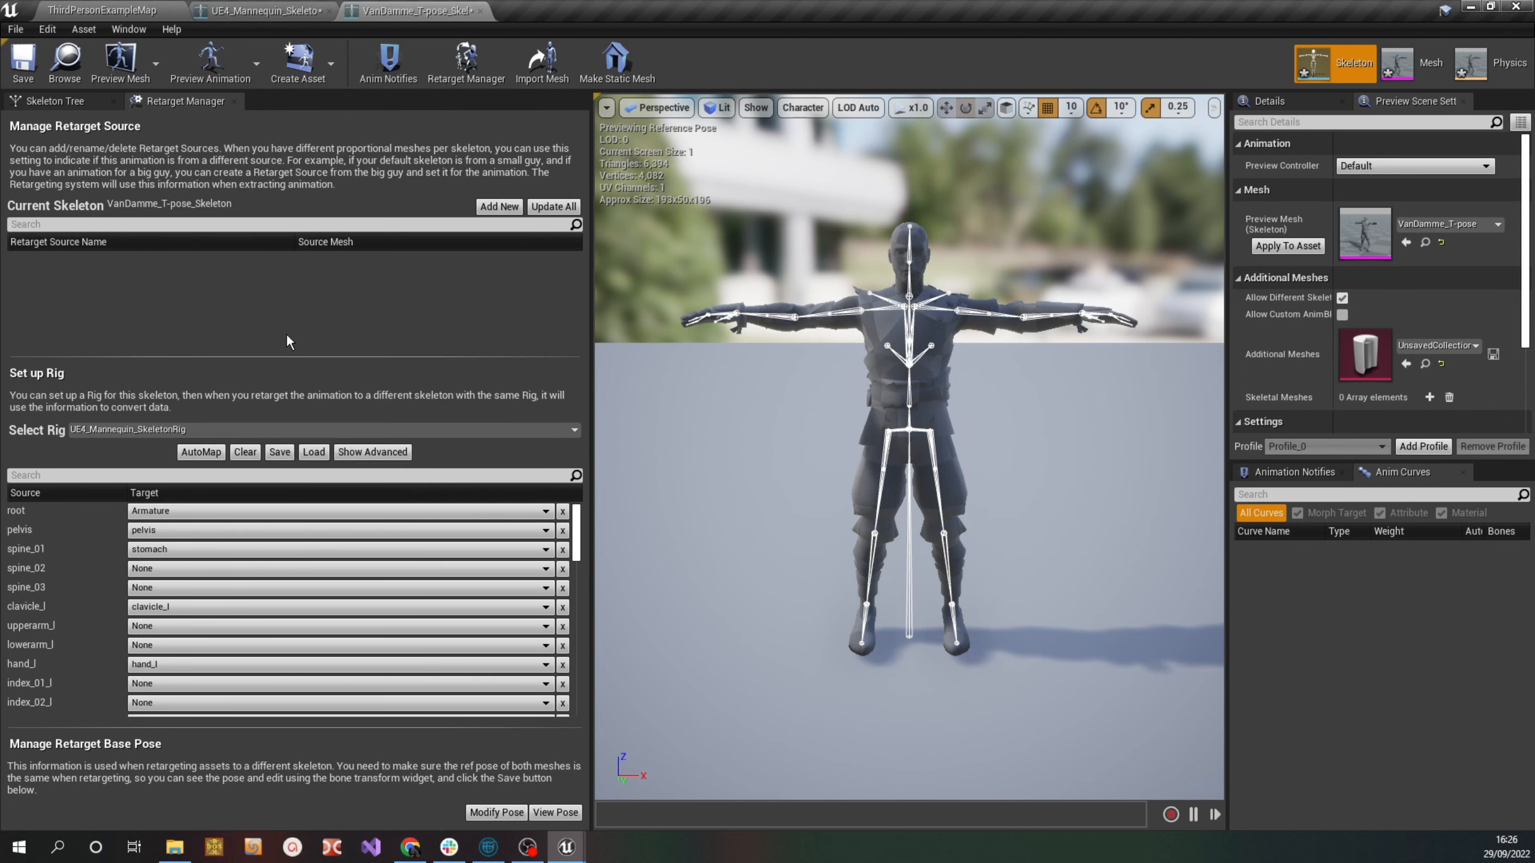
{"action": "left_click", "coordinate": [178, 569]}
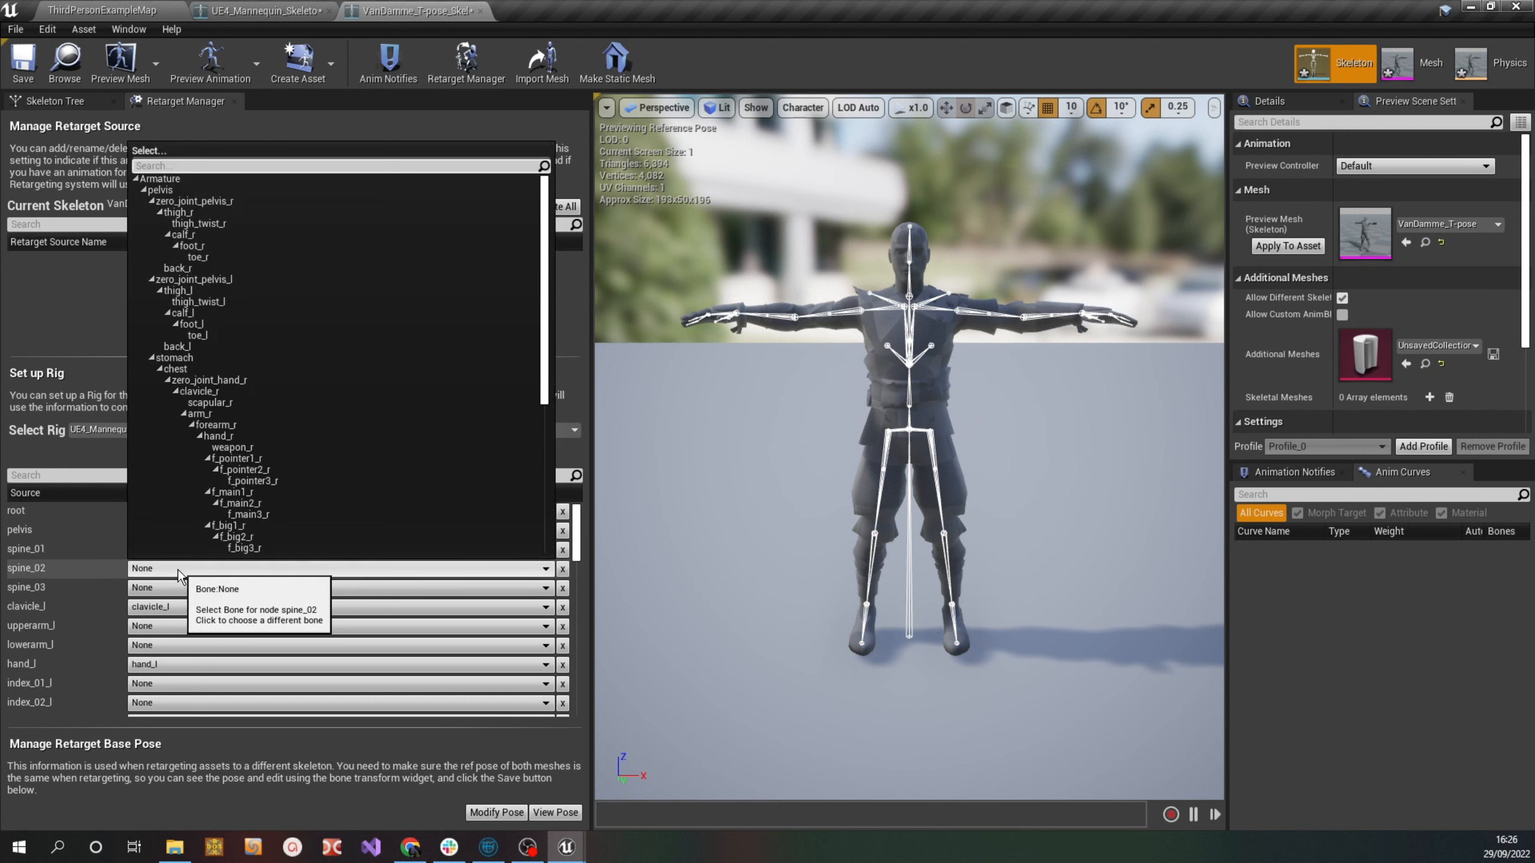
{"action": "left_click", "coordinate": [177, 367]}
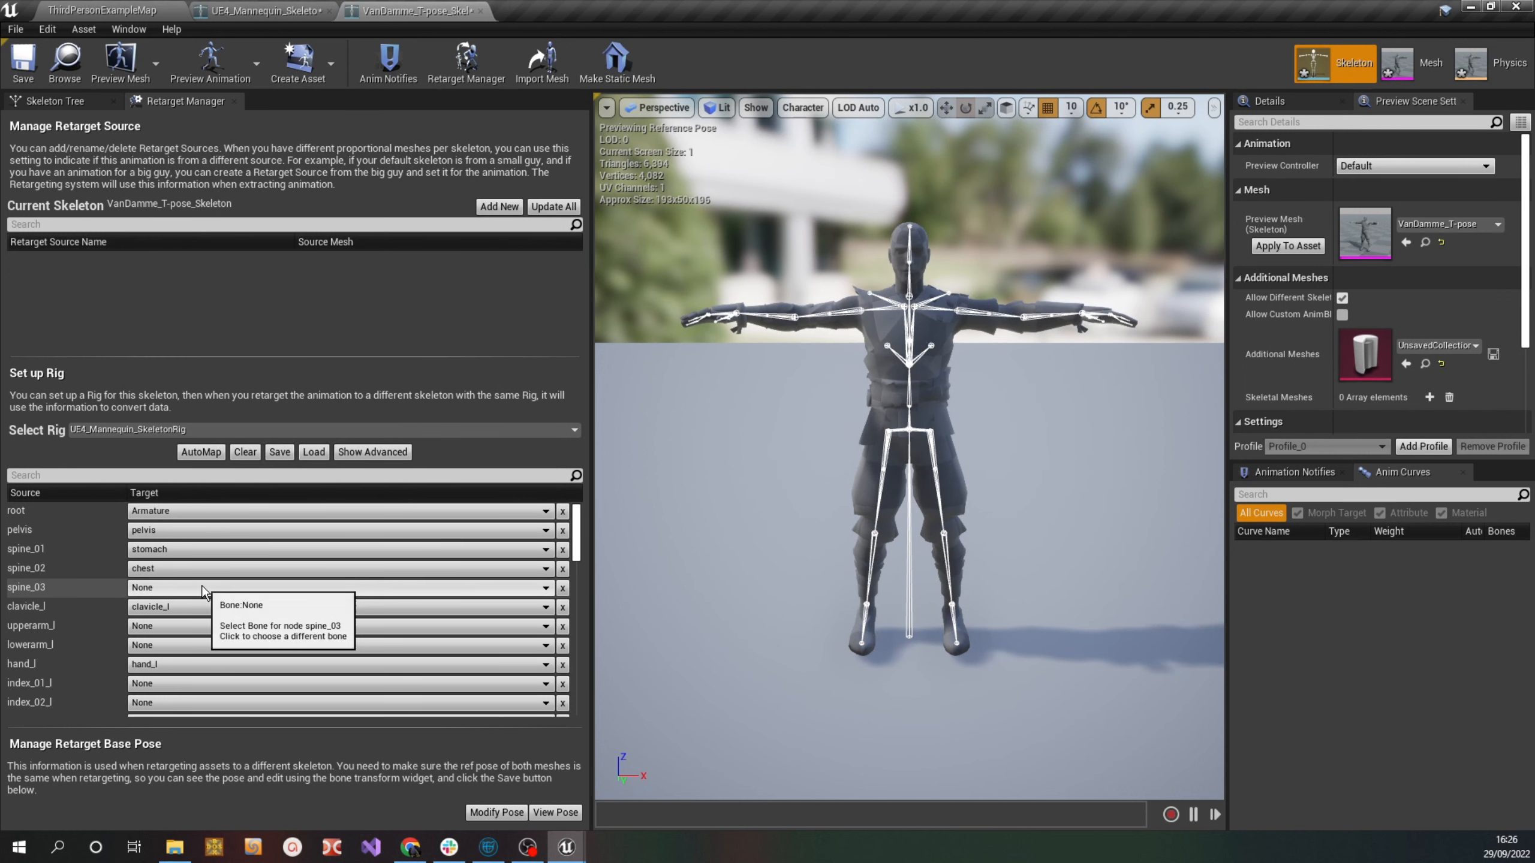
{"action": "left_click", "coordinate": [241, 587]}
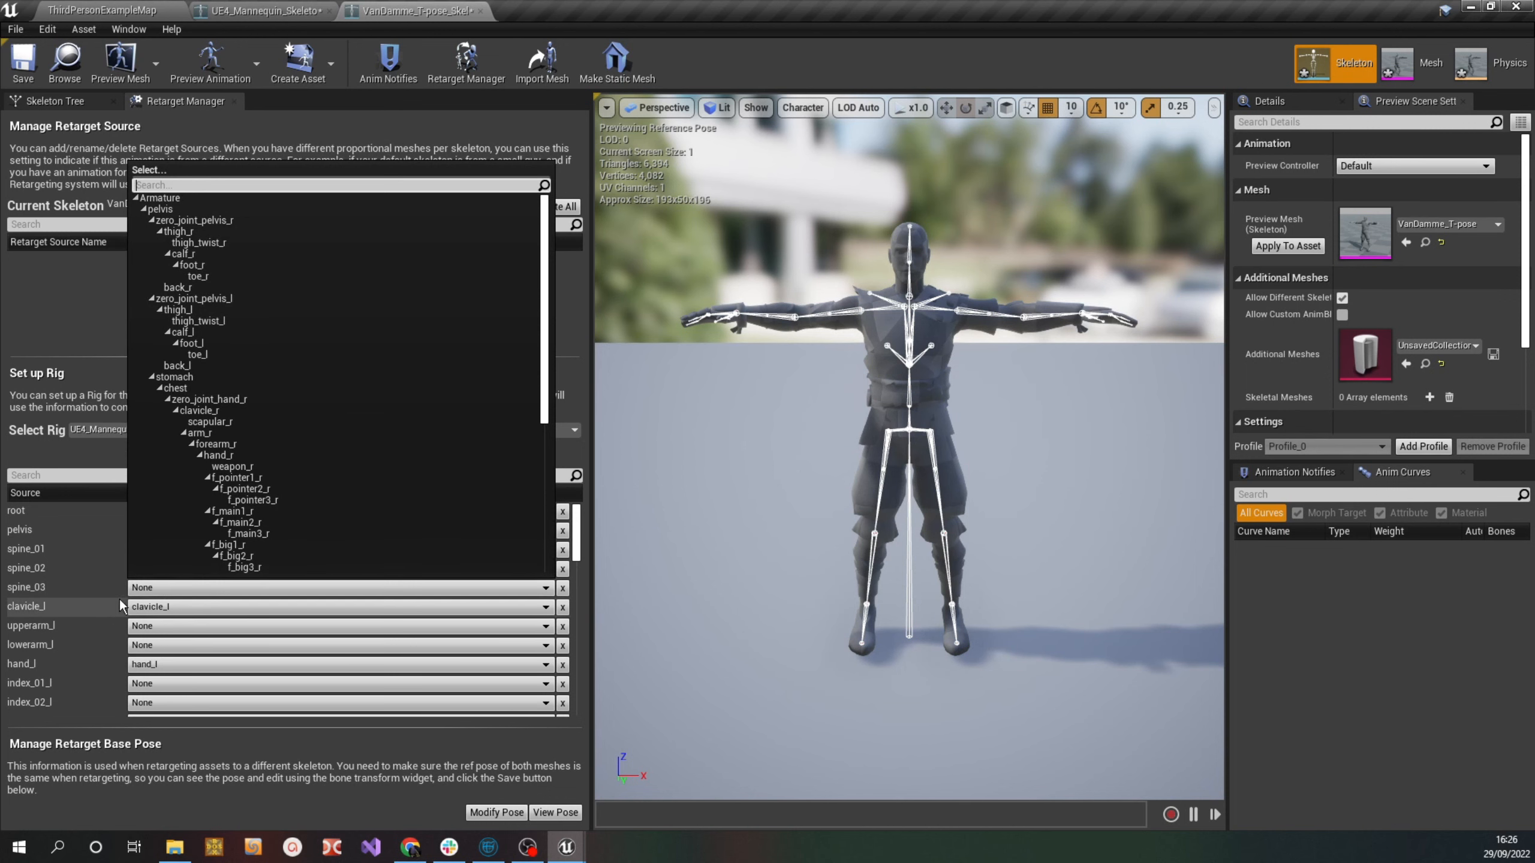
Map clavicle_l to arm_l and upperarm_l to forearm_l in the VanDamme_T-pose rig
{"action": "left_click", "coordinate": [178, 605]}
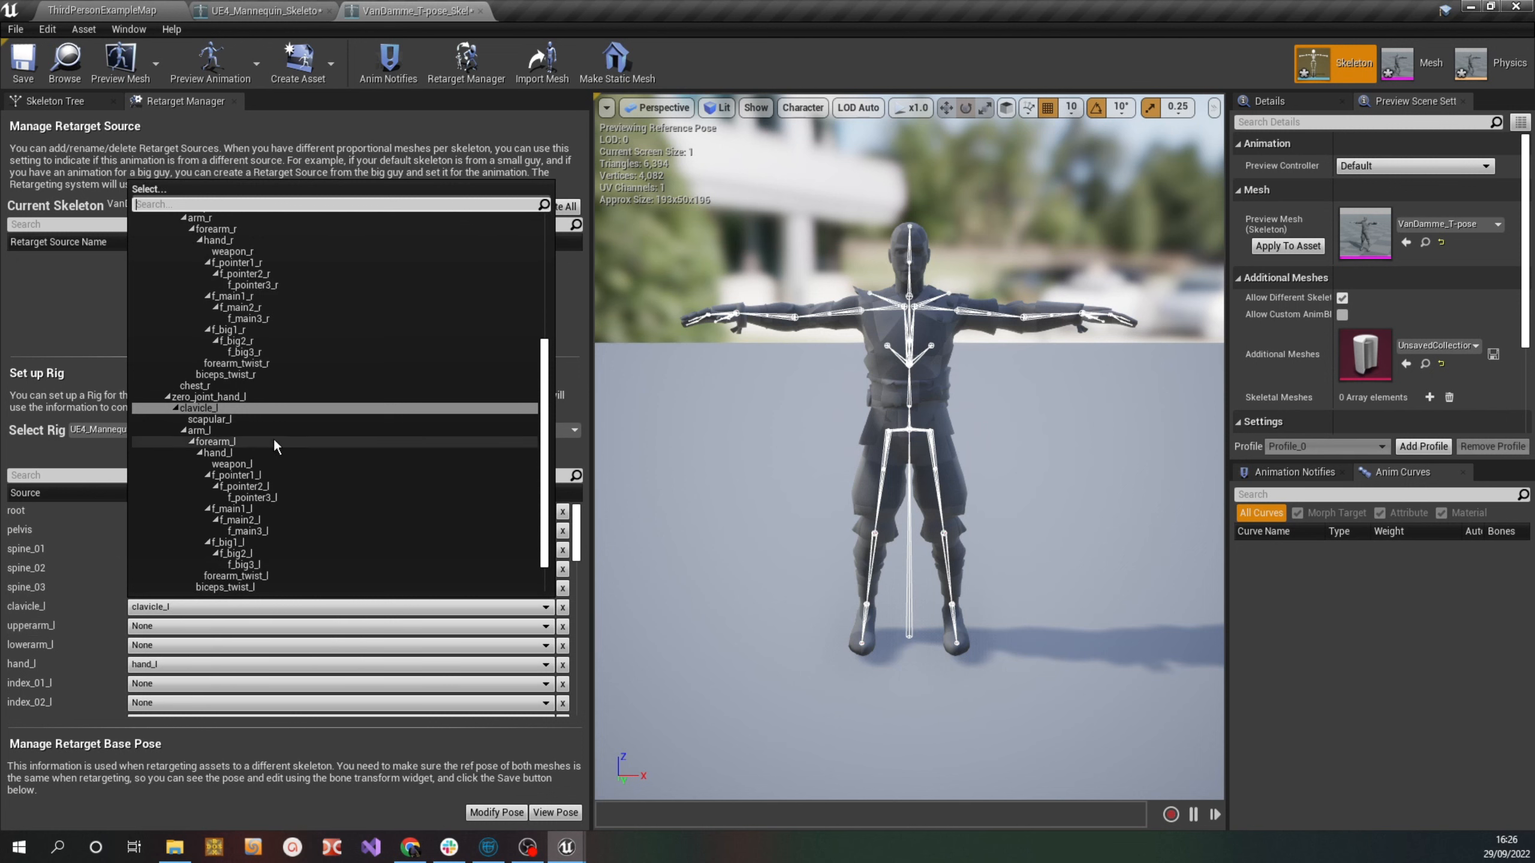
{"action": "left_click", "coordinate": [206, 430]}
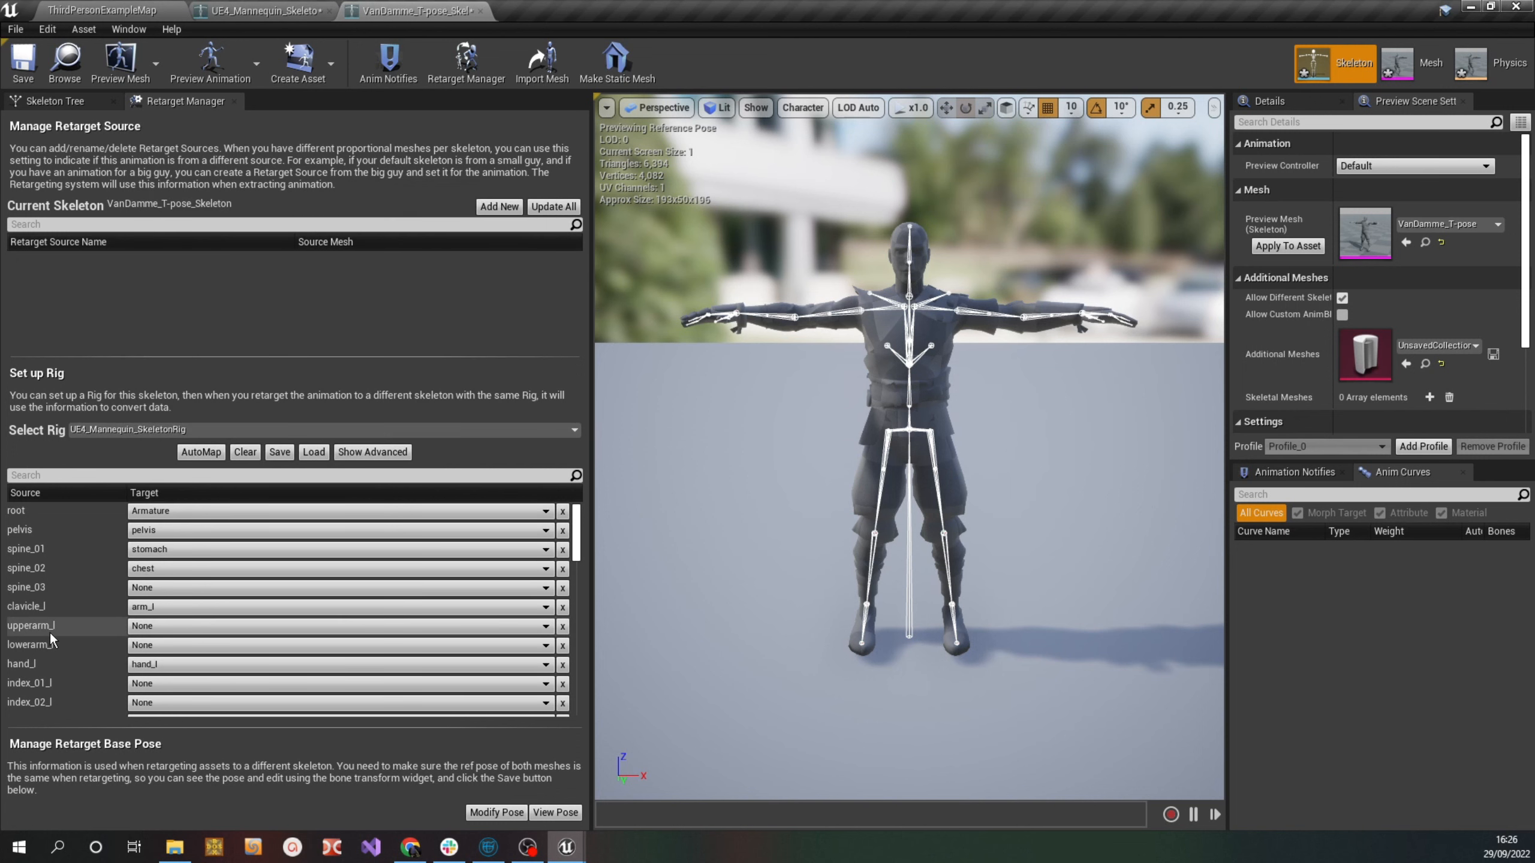
{"action": "left_click", "coordinate": [253, 626]}
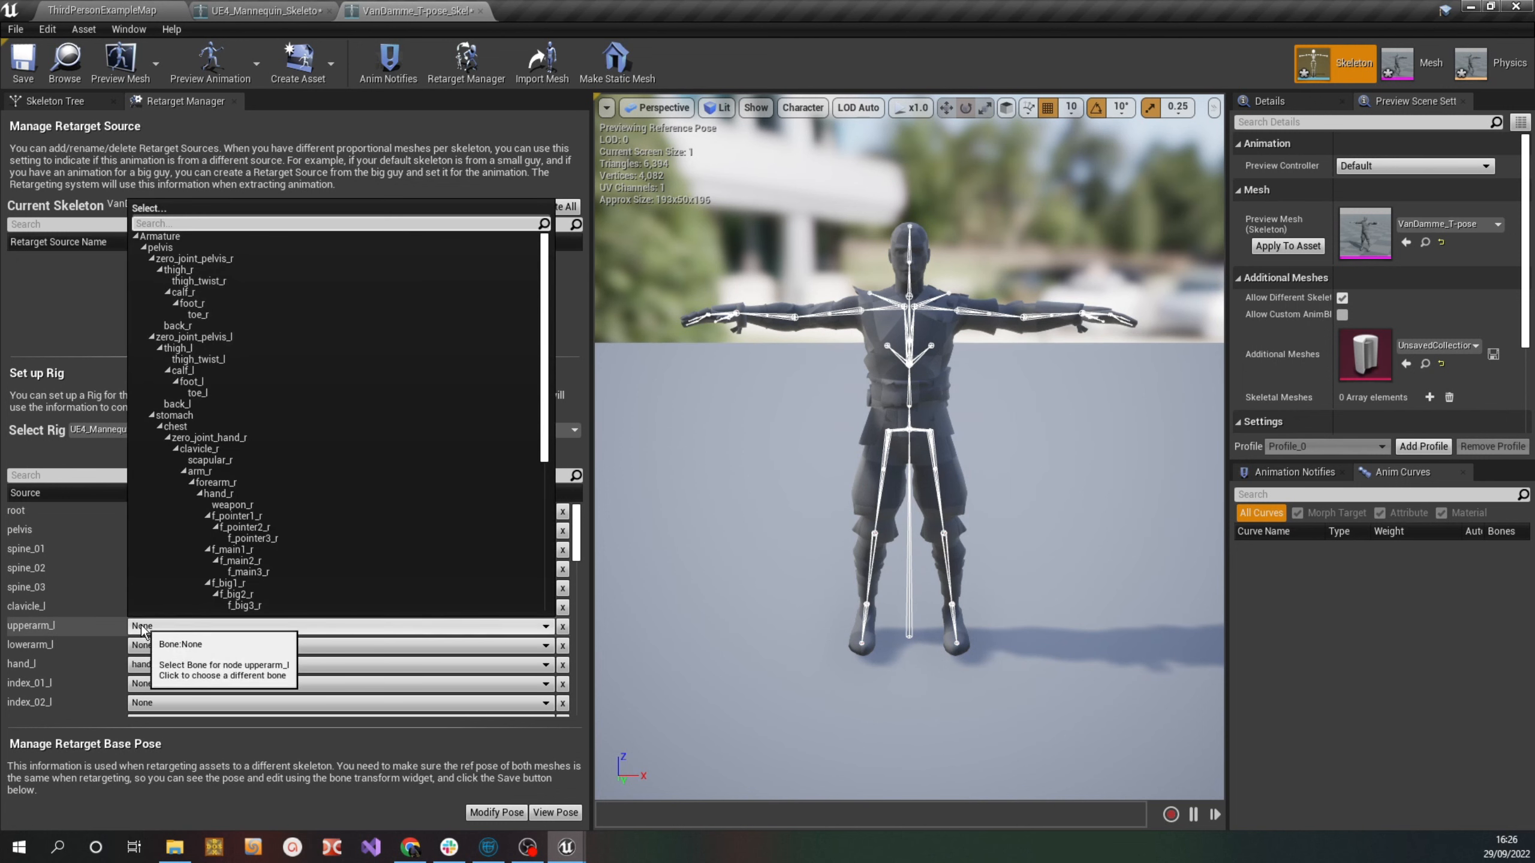
{"action": "left_click", "coordinate": [222, 483]}
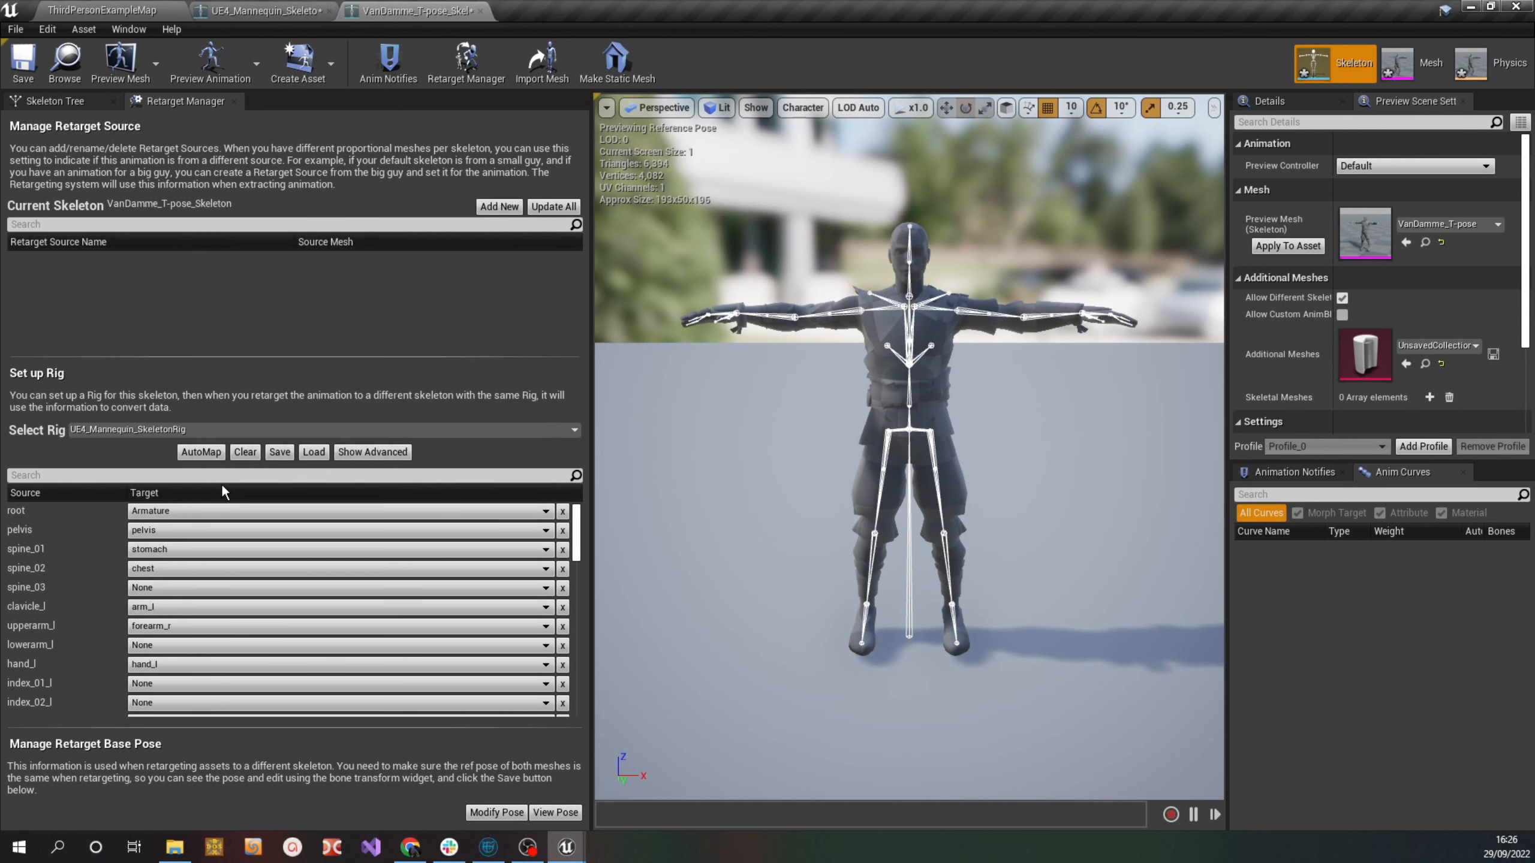
{"action": "left_click", "coordinate": [171, 628]}
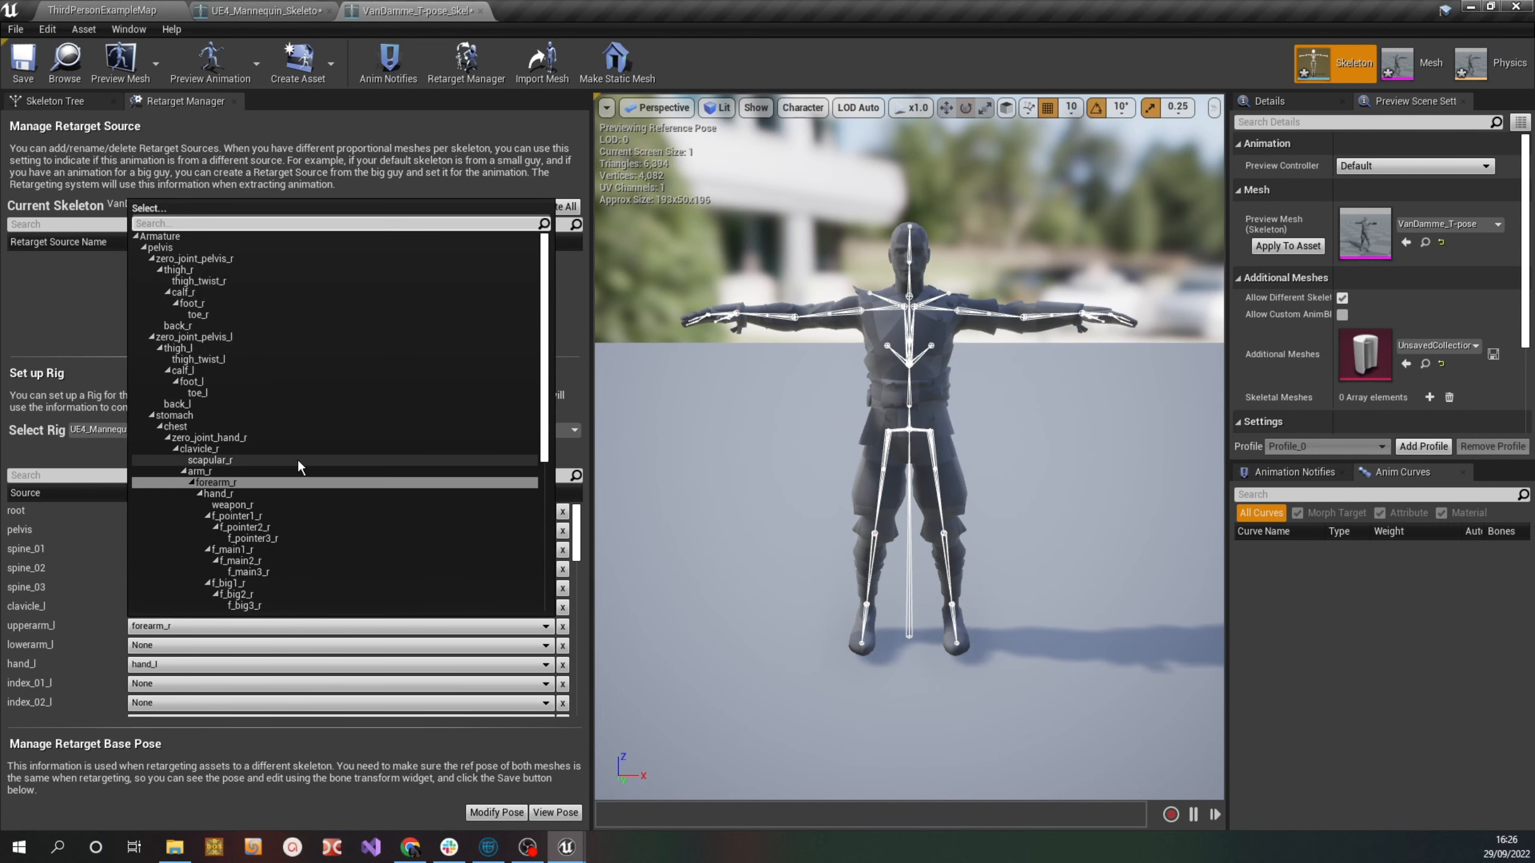
{"action": "scroll", "coordinate": [305, 457], "scroll_direction": "down", "scroll_amount": 3}
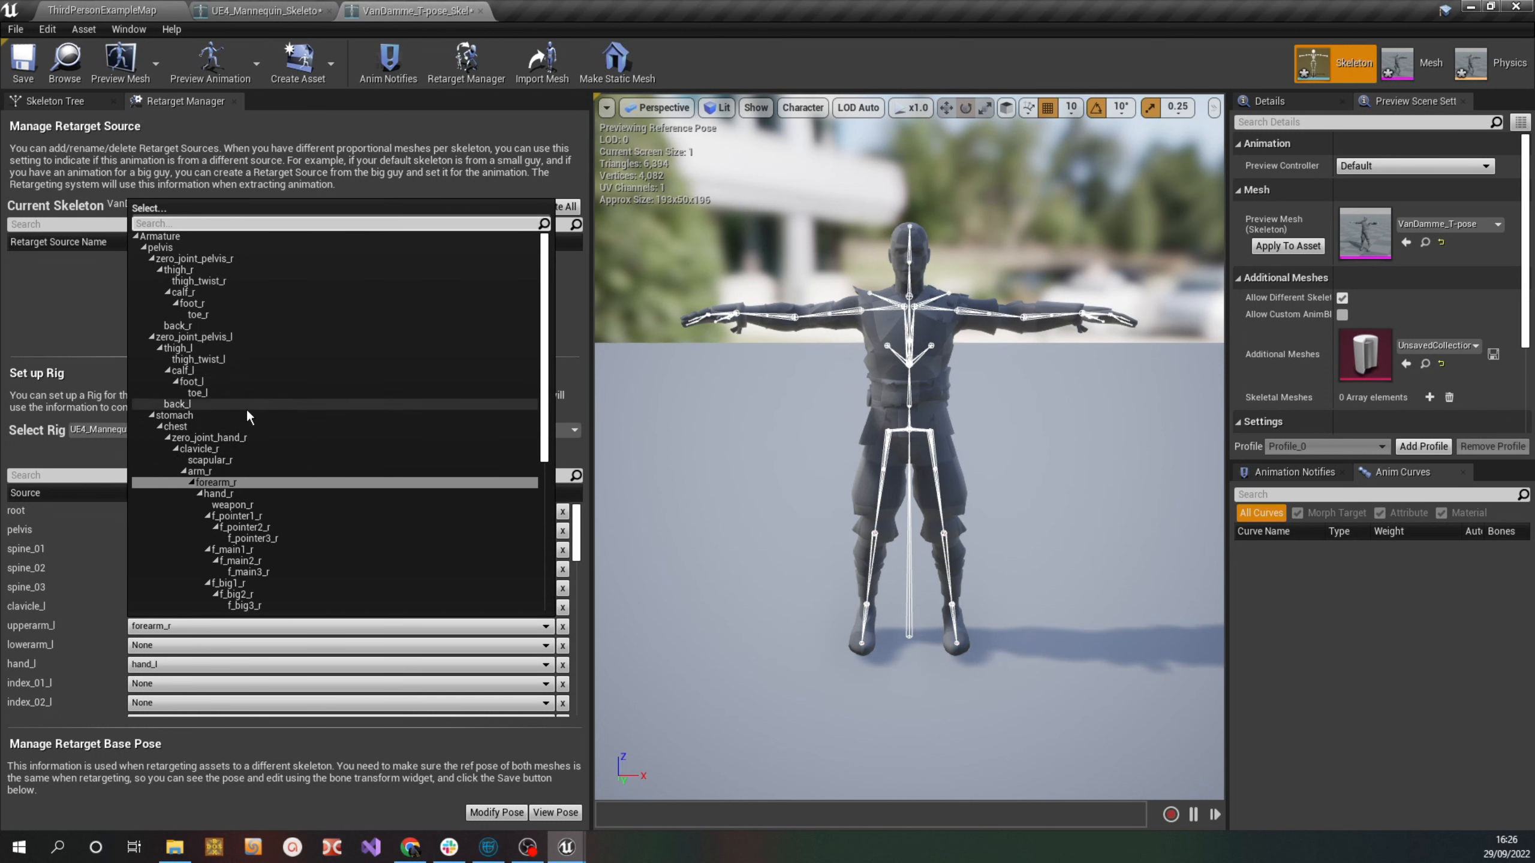
{"action": "scroll", "coordinate": [312, 476], "scroll_direction": "down", "scroll_amount": 5}
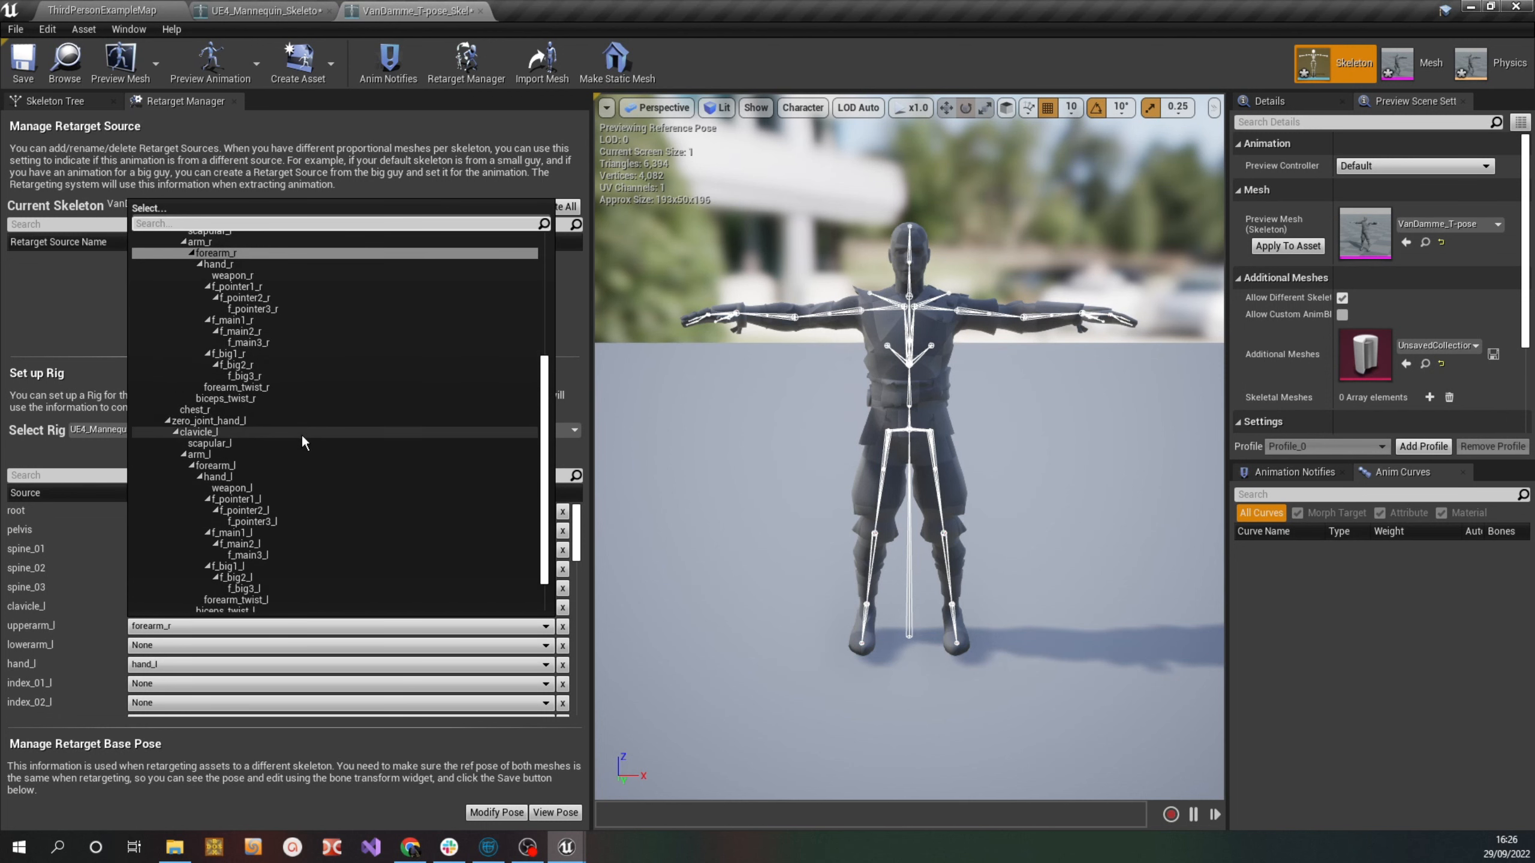
{"action": "left_click", "coordinate": [240, 465]}
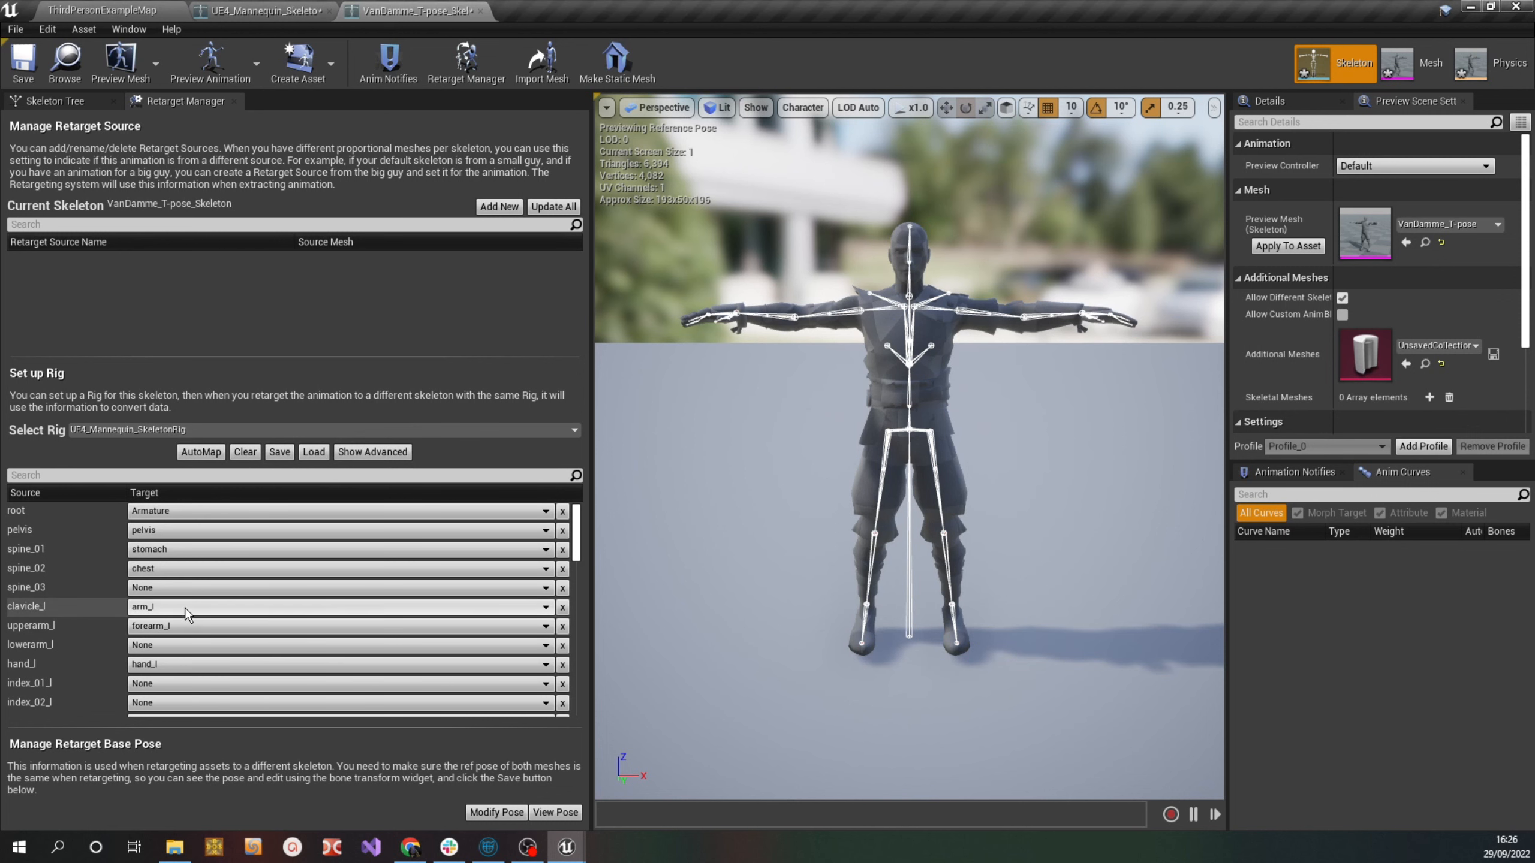
Map lowerarm_l to forearm_l in the VanDamme_T-pose rig
{"action": "scroll", "coordinate": [185, 607], "scroll_direction": "down", "scroll_amount": 2}
{"action": "scroll", "coordinate": [196, 609], "scroll_direction": "down", "scroll_amount": 2}
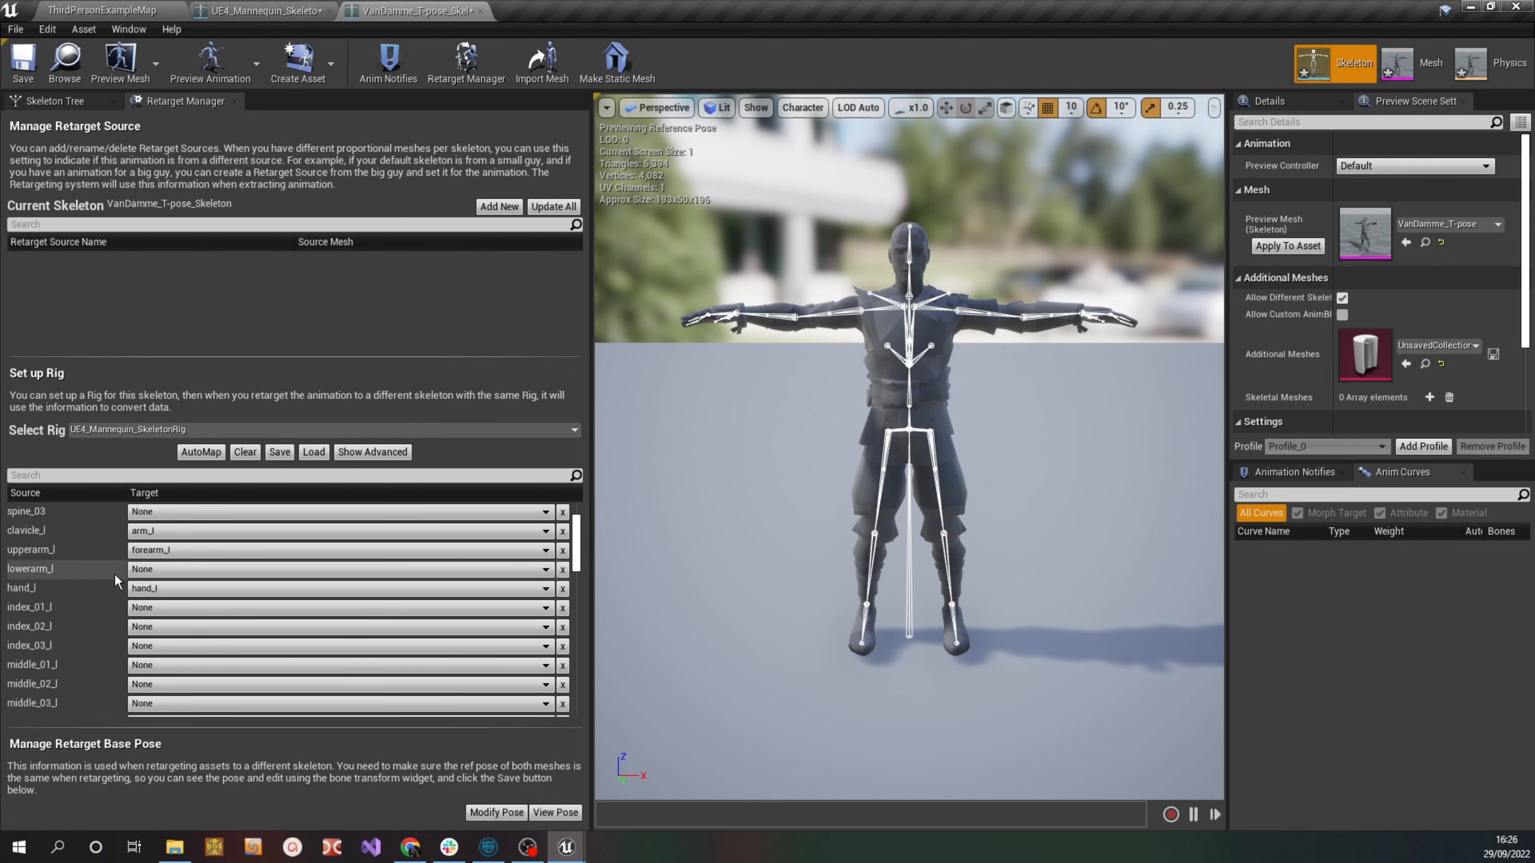
{"action": "scroll", "coordinate": [133, 569], "scroll_direction": "up", "scroll_amount": 2}
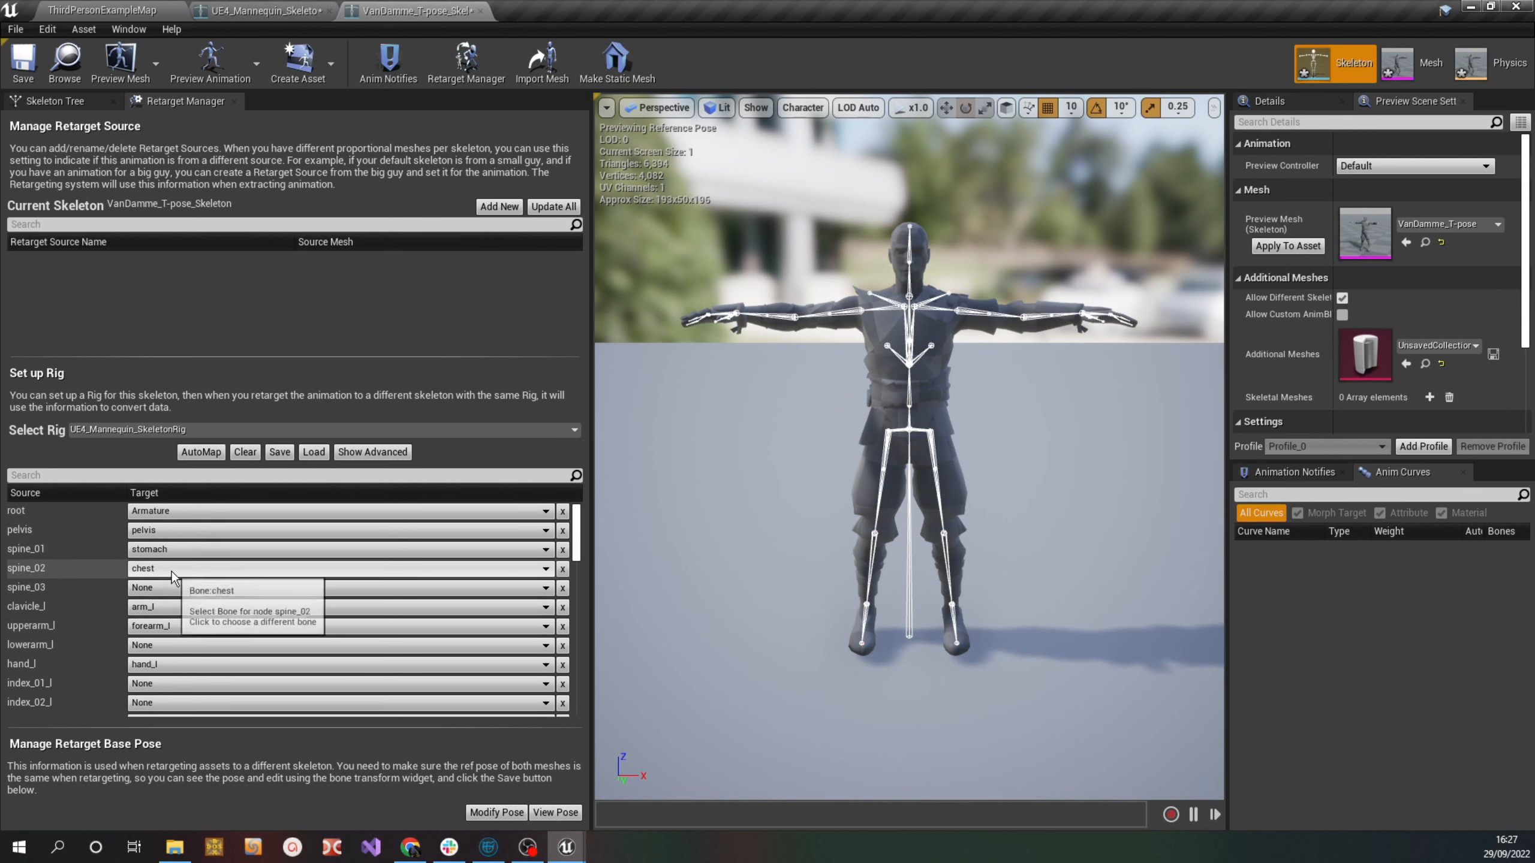
{"action": "left_click", "coordinate": [160, 645]}
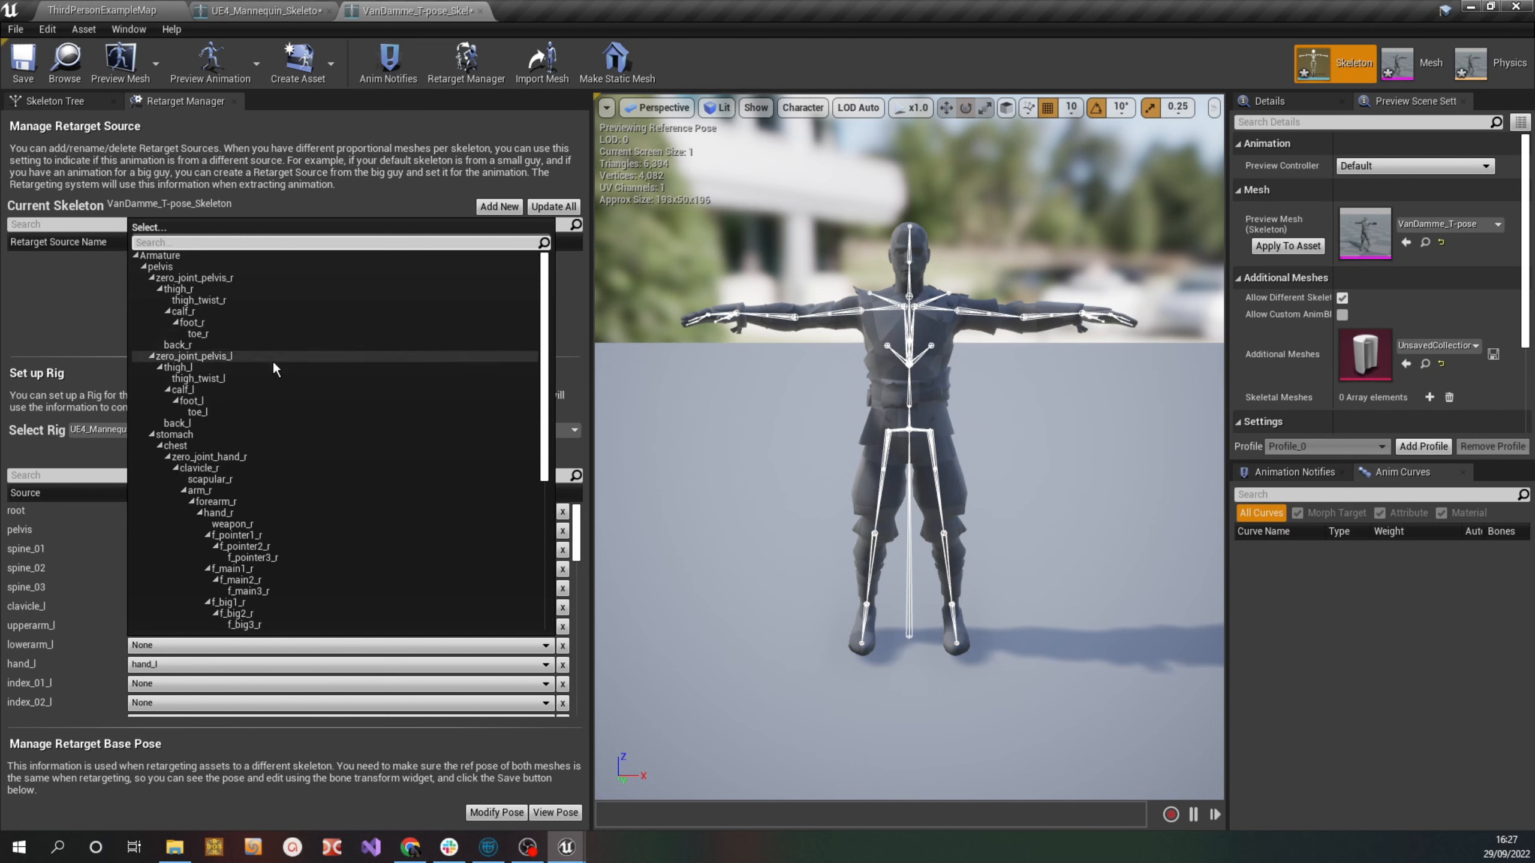
{"action": "scroll", "coordinate": [270, 399], "scroll_direction": "down", "scroll_amount": 2}
{"action": "scroll", "coordinate": [262, 429], "scroll_direction": "down", "scroll_amount": 6}
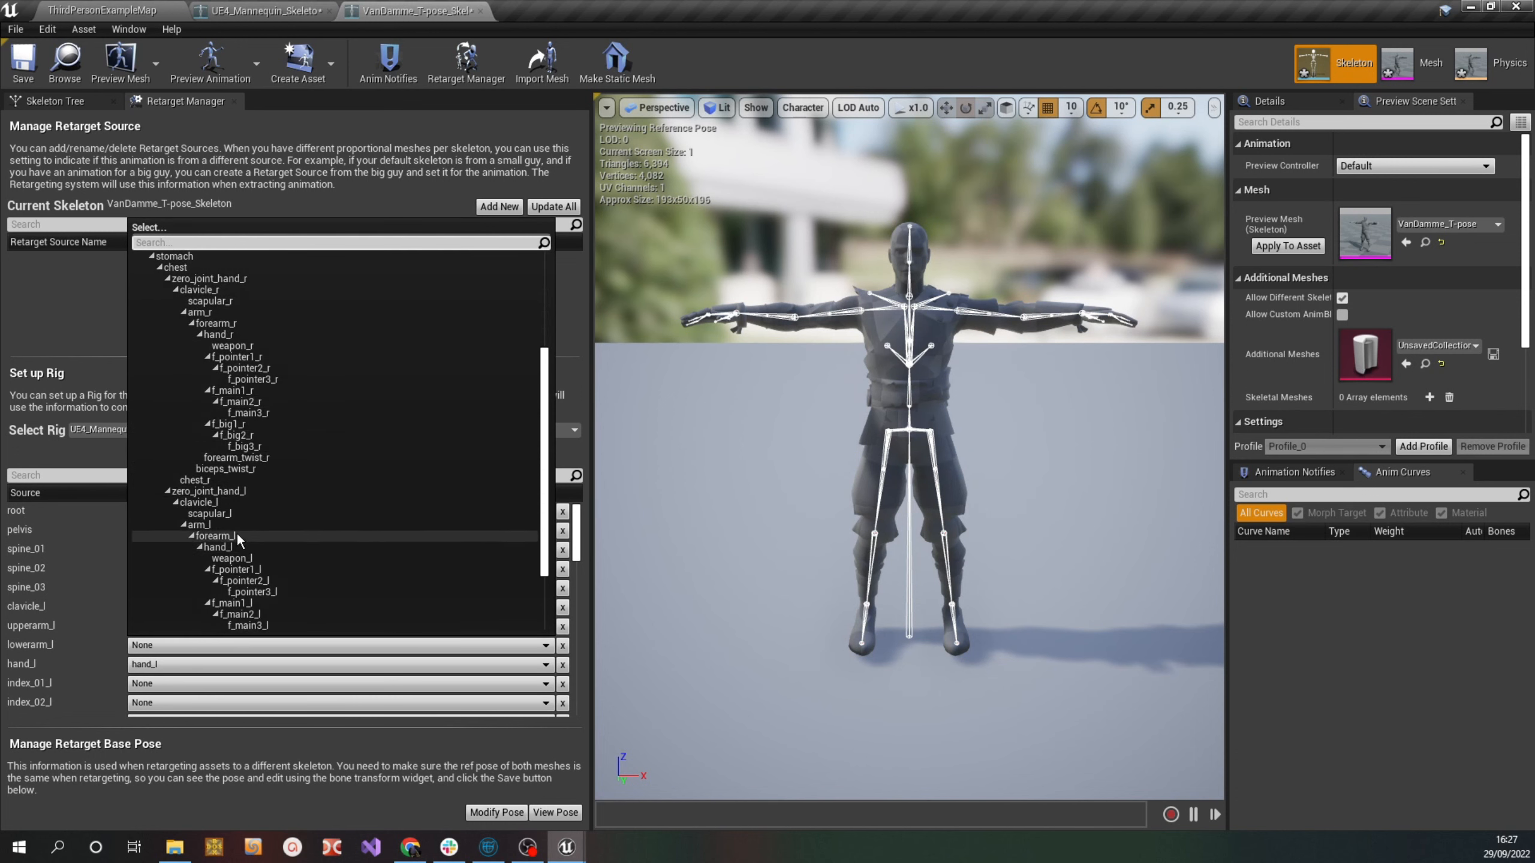
{"action": "left_click", "coordinate": [236, 536]}
{"action": "scroll", "coordinate": [179, 617], "scroll_direction": "down", "scroll_amount": 1}
{"action": "scroll", "coordinate": [181, 612], "scroll_direction": "down", "scroll_amount": 1}
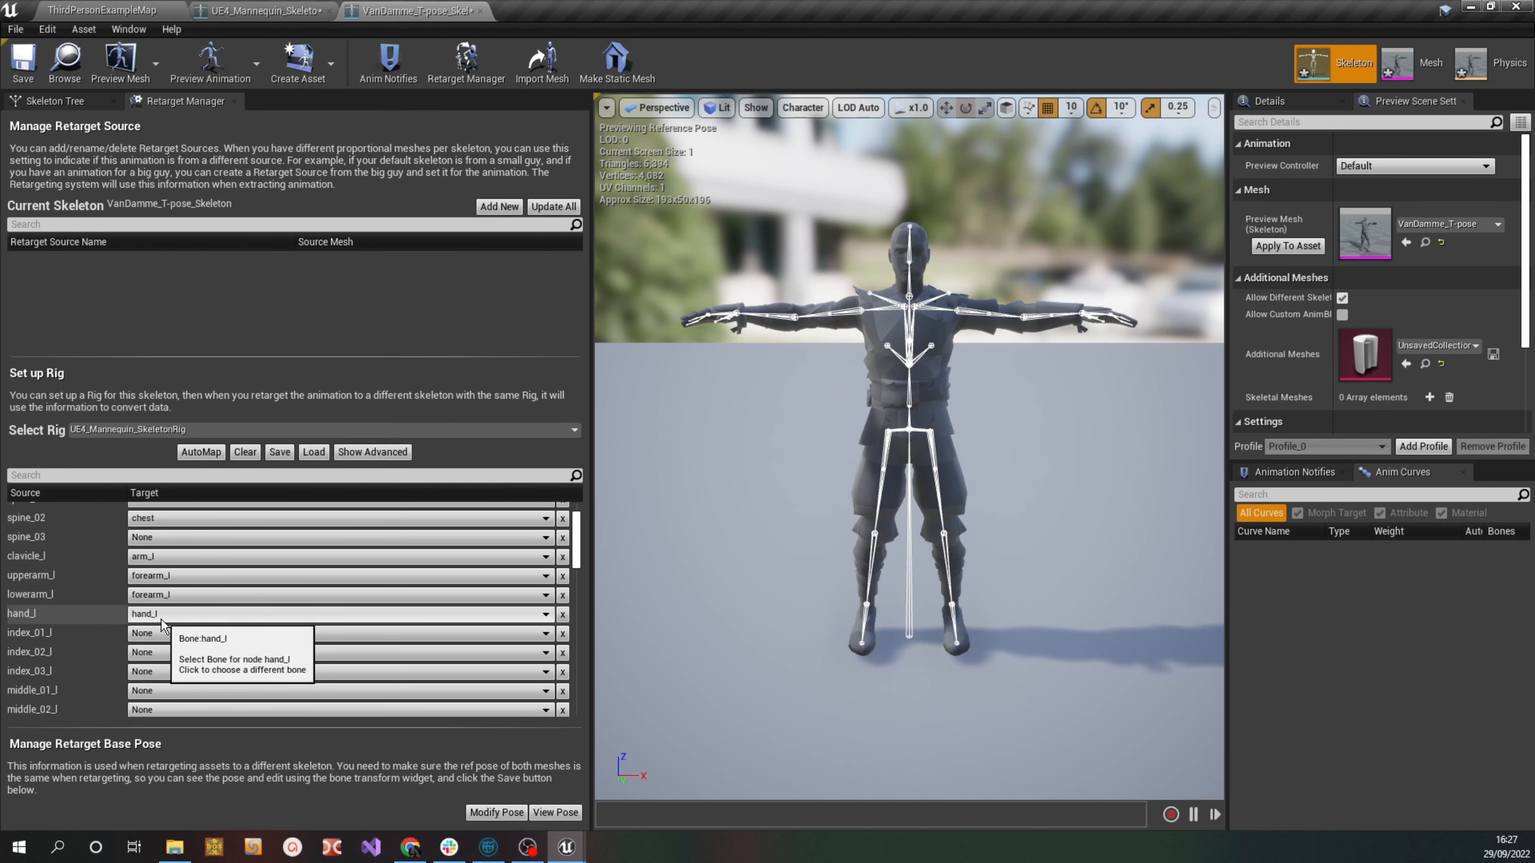
Compare the VanDamme skeleton's reference pose with the UE4 mannequin's pose, and check the imported assets in the VanDamme content folder
{"action": "scroll", "coordinate": [161, 619], "scroll_direction": "down", "scroll_amount": 3}
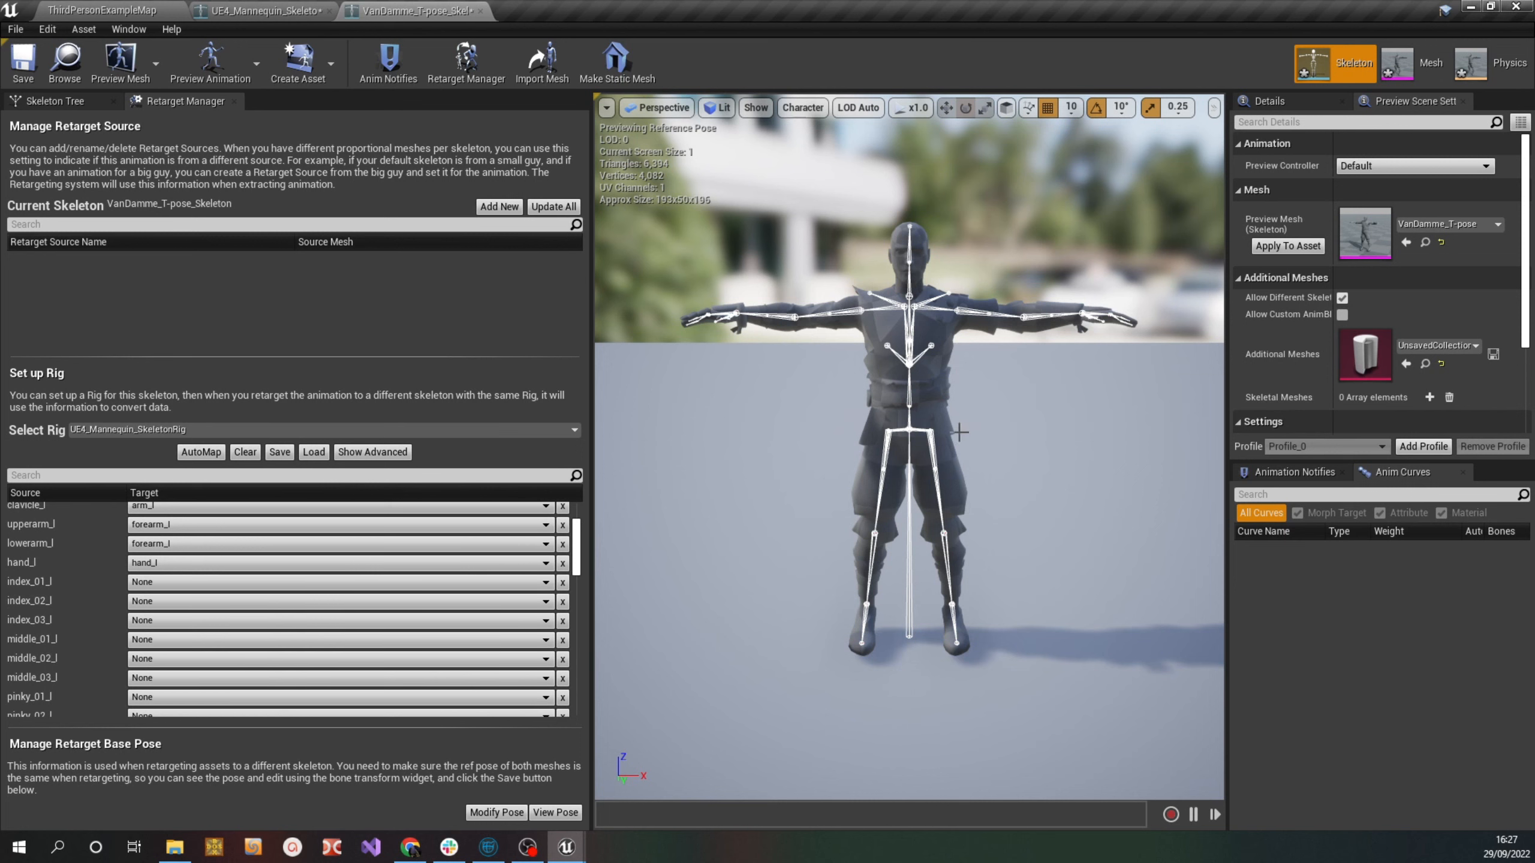
{"action": "left_click_drag", "start_coordinate": [755, 239], "coordinate": [907, 308], "text": "alt"}
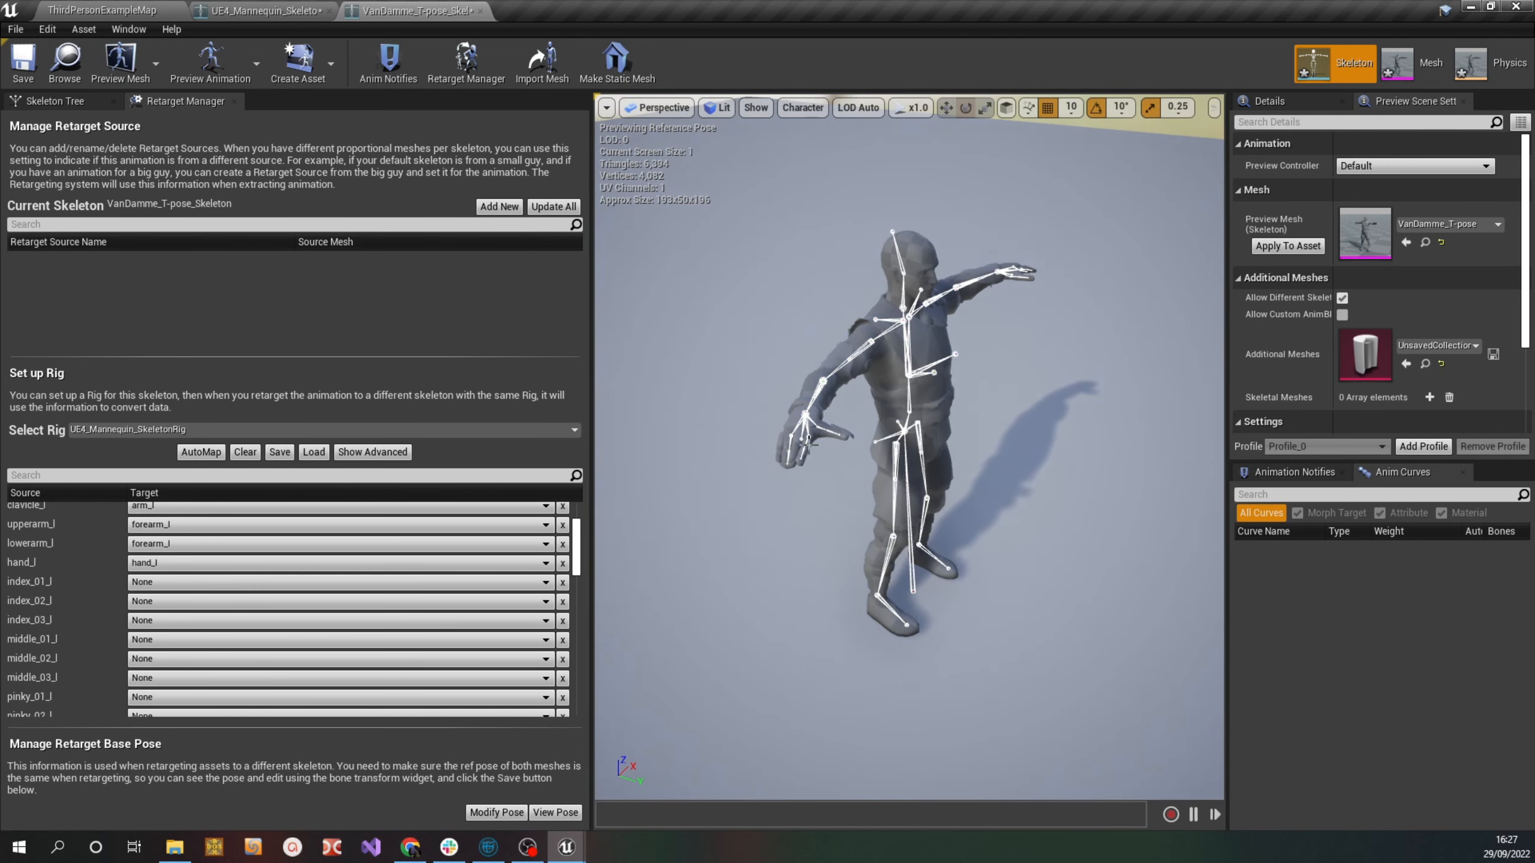
{"action": "left_click", "coordinate": [58, 103]}
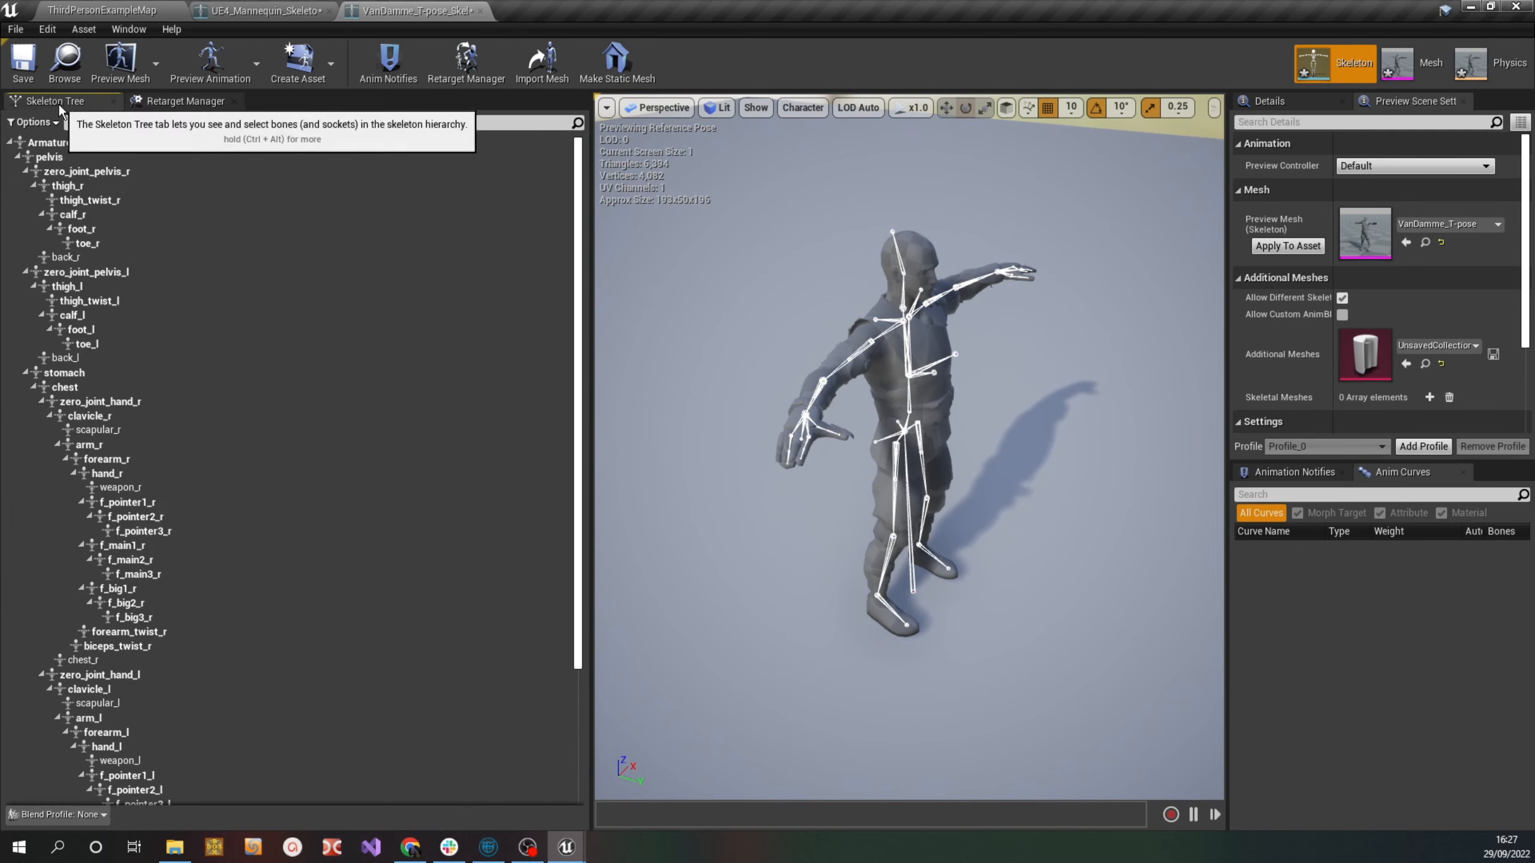
{"action": "left_click", "coordinate": [270, 12]}
{"action": "left_click_drag", "start_coordinate": [737, 430], "coordinate": [876, 423], "text": "alt"}
{"action": "scroll", "coordinate": [899, 554], "scroll_direction": "up", "scroll_amount": 5}
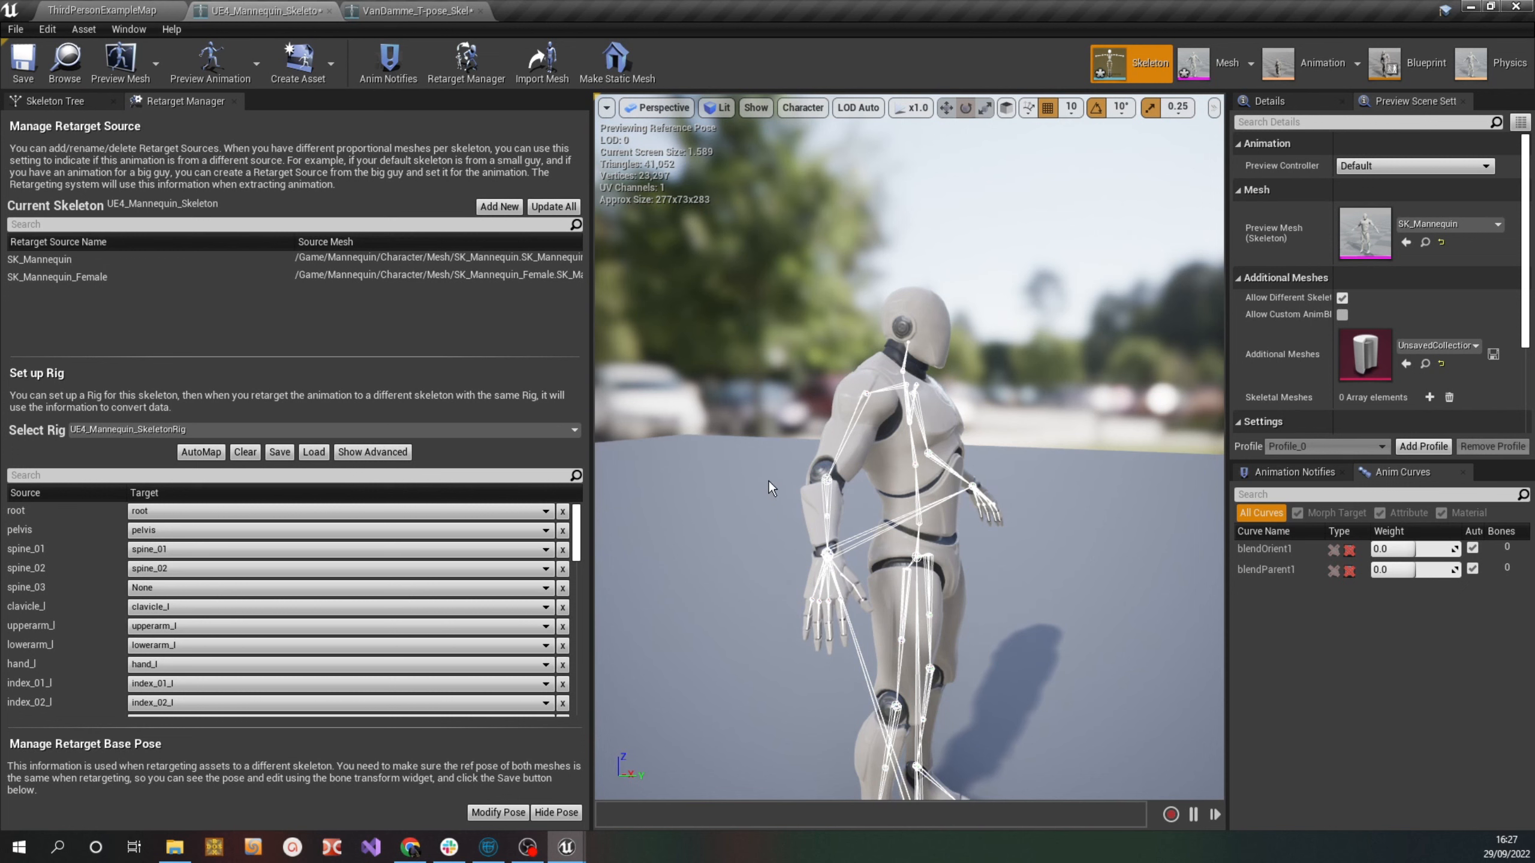
{"action": "scroll", "coordinate": [769, 483], "scroll_direction": "down", "scroll_amount": 6}
{"action": "left_click_drag", "start_coordinate": [861, 437], "coordinate": [767, 437], "text": "alt"}
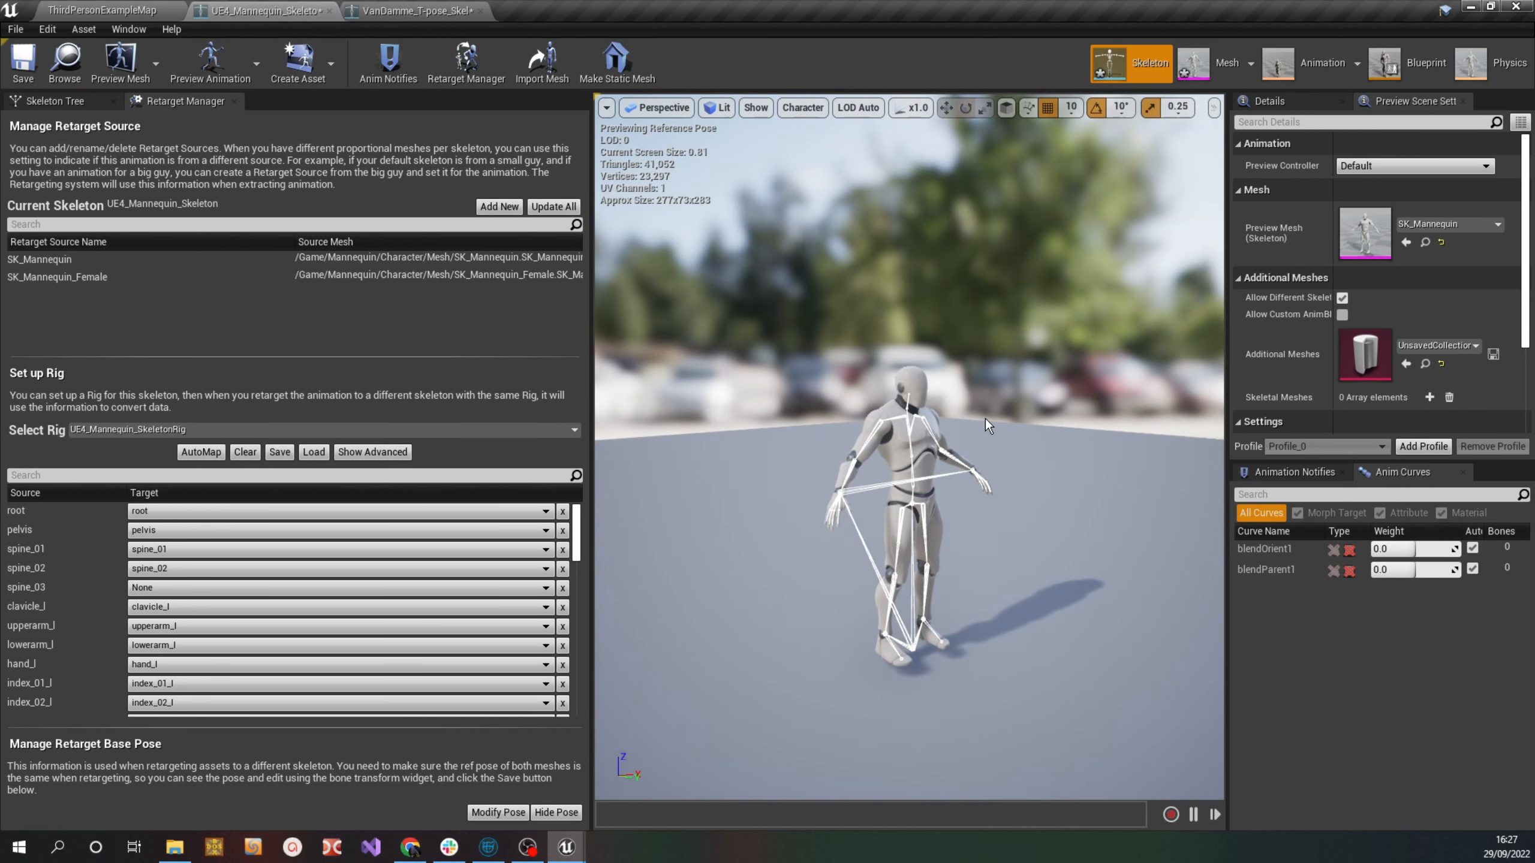
{"action": "scroll", "coordinate": [991, 447], "scroll_direction": "up", "scroll_amount": 3}
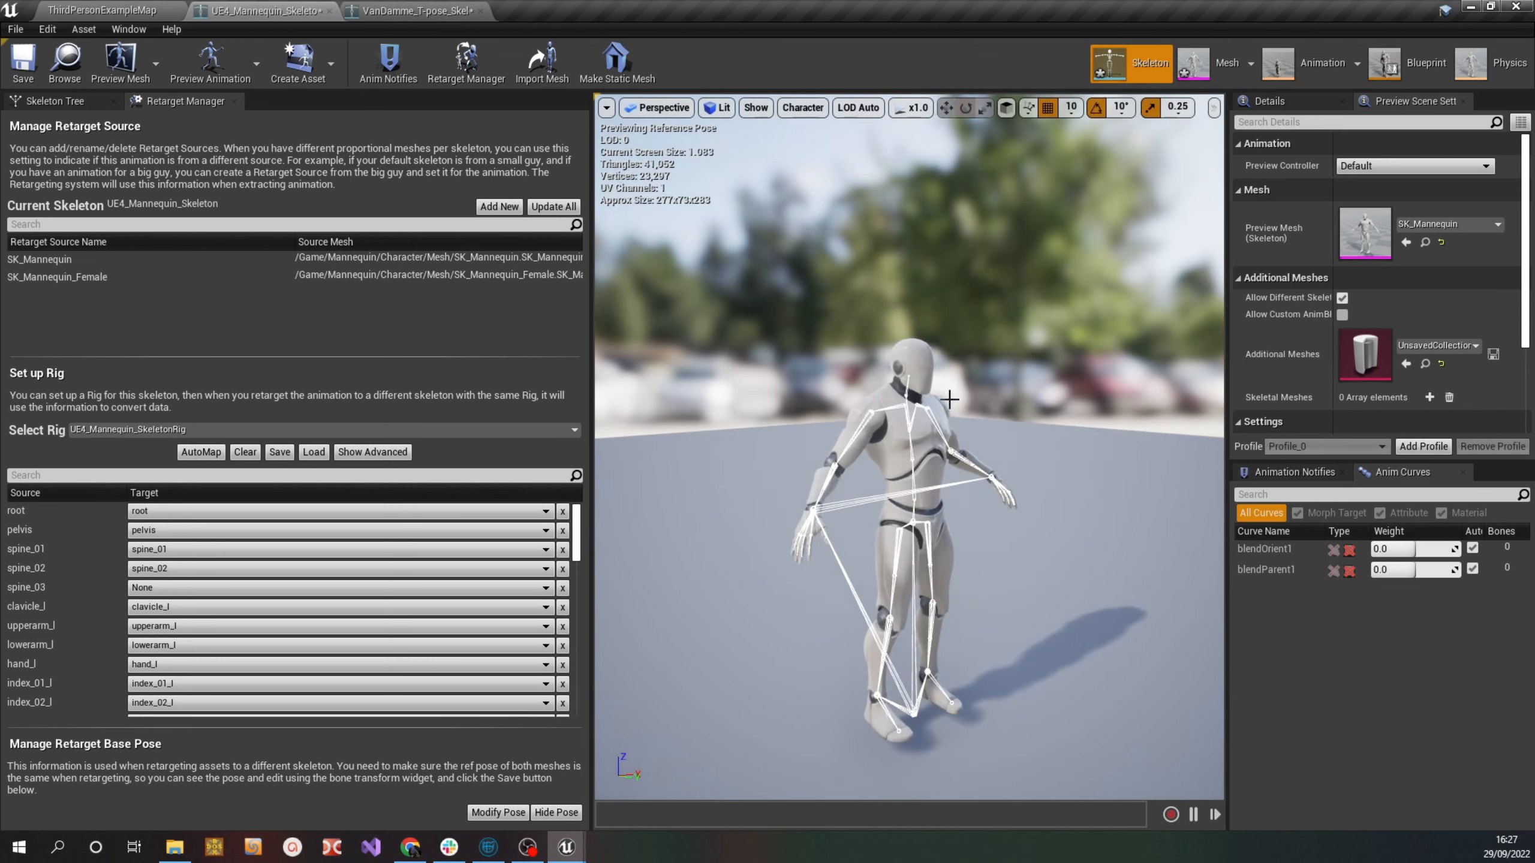
{"action": "left_click_drag", "start_coordinate": [1024, 434], "coordinate": [951, 449], "text": "alt"}
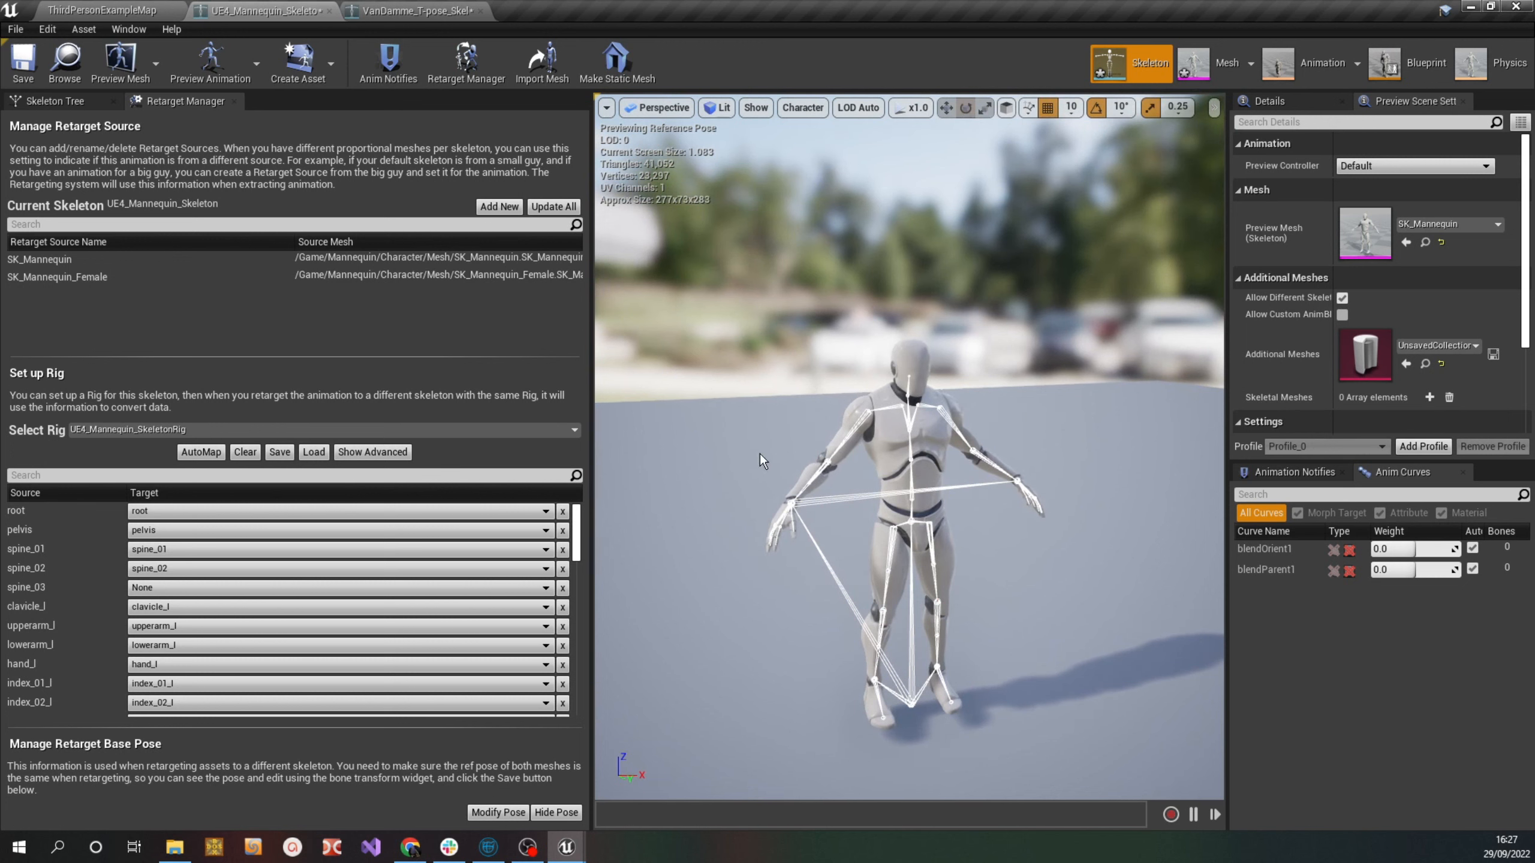
{"action": "mouse_move", "coordinate": [951, 449]}
{"action": "left_mouse_down", "text": "alt"}
{"action": "mouse_move", "coordinate": [889, 484]}
{"action": "mouse_move", "coordinate": [822, 439]}
{"action": "mouse_move", "coordinate": [940, 449]}
{"action": "left_mouse_up", "text": "alt"}
{"action": "left_click_drag", "start_coordinate": [713, 449], "coordinate": [722, 449], "text": "alt"}
{"action": "left_click_drag", "start_coordinate": [723, 525], "coordinate": [837, 540], "text": "alt"}
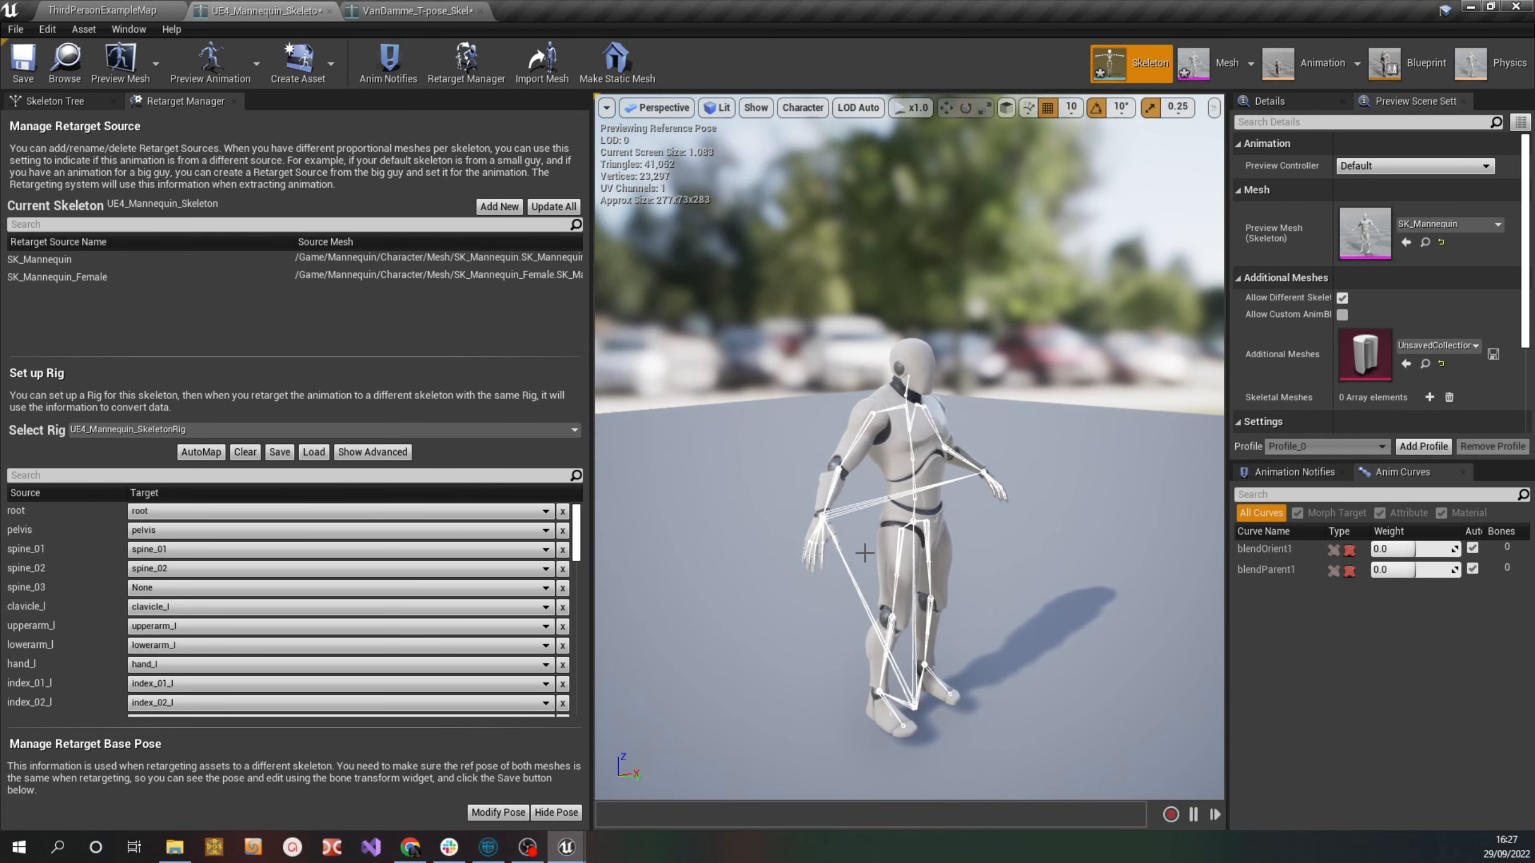
{"action": "left_click", "coordinate": [417, 10]}
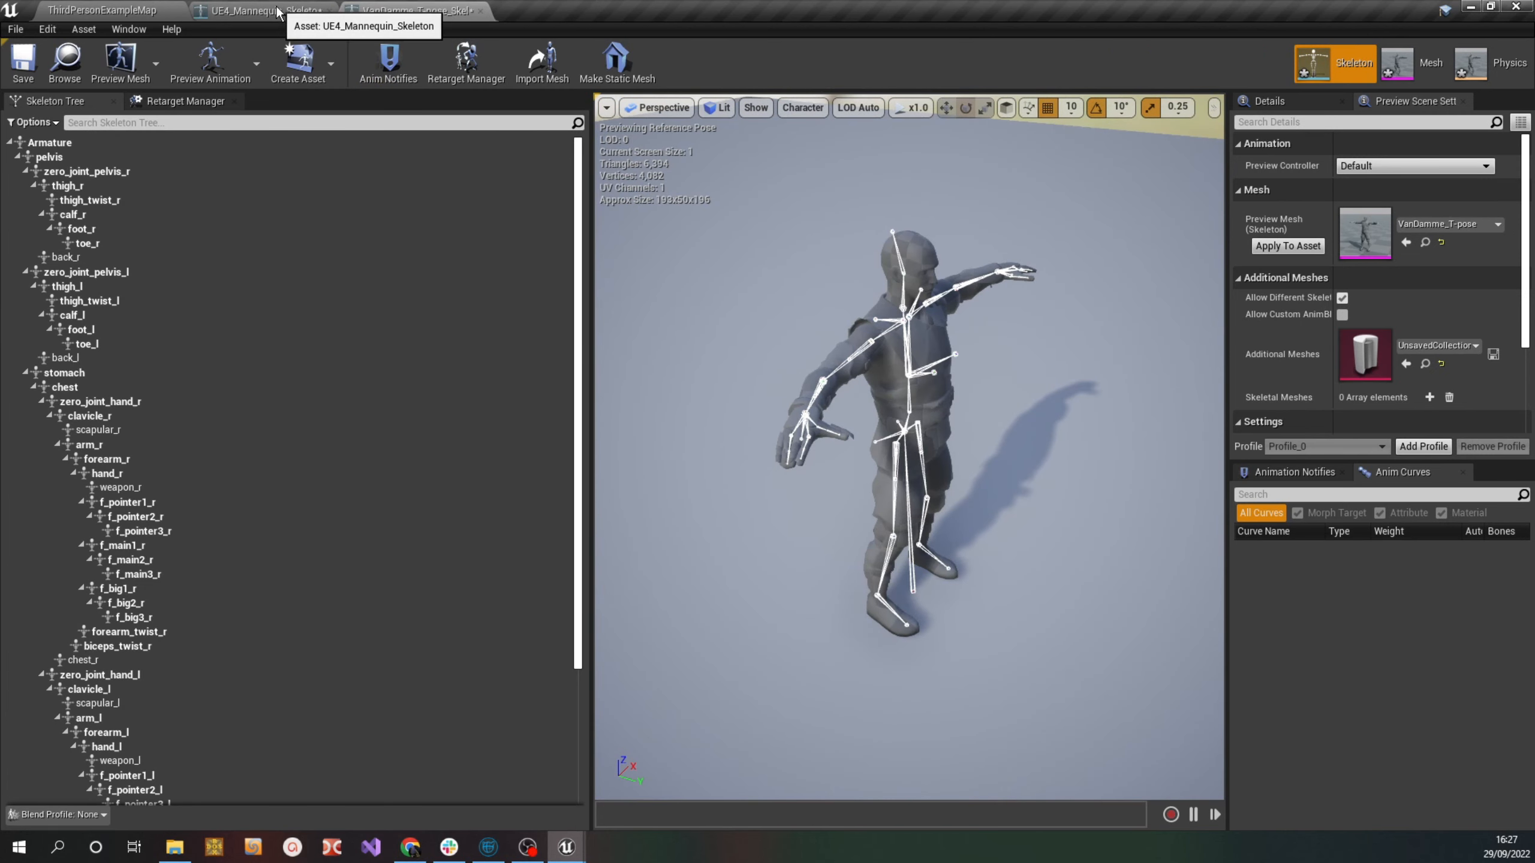
{"action": "left_click", "coordinate": [188, 101]}
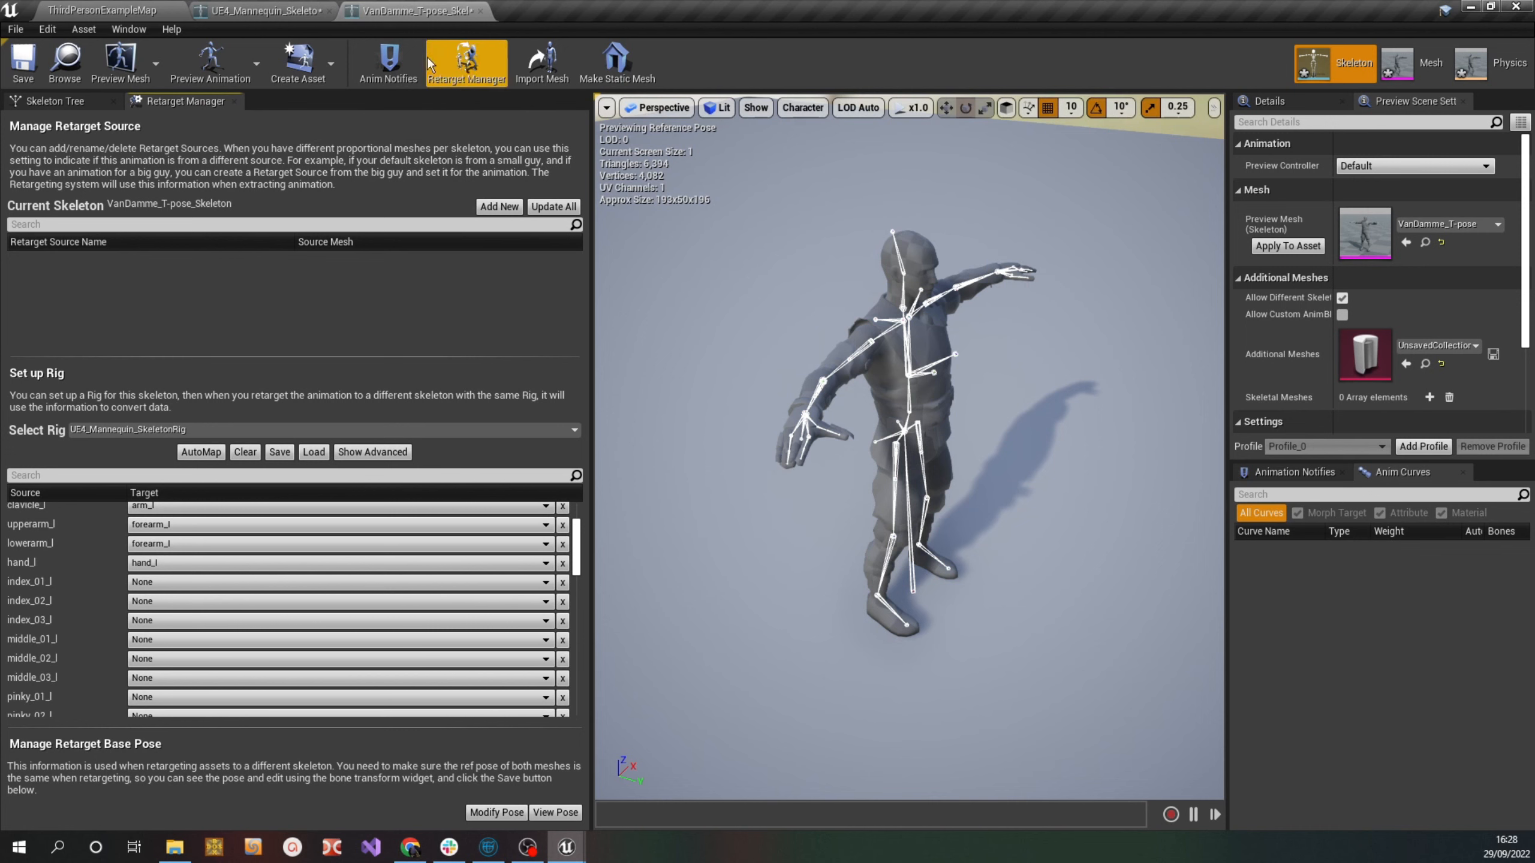
{"action": "left_click", "coordinate": [99, 9]}
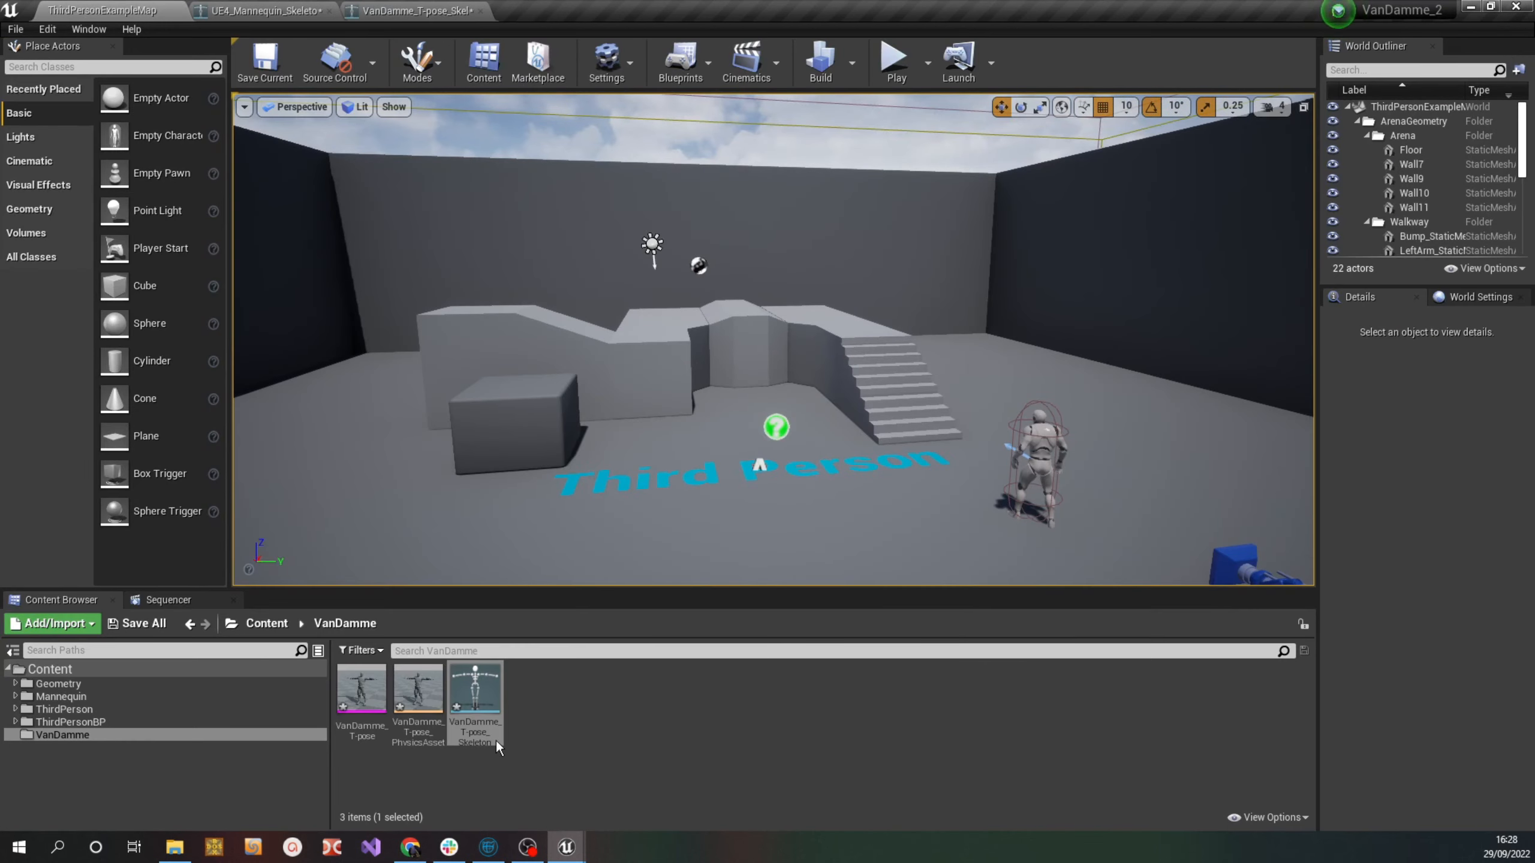
{"action": "left_click", "coordinate": [436, 11]}
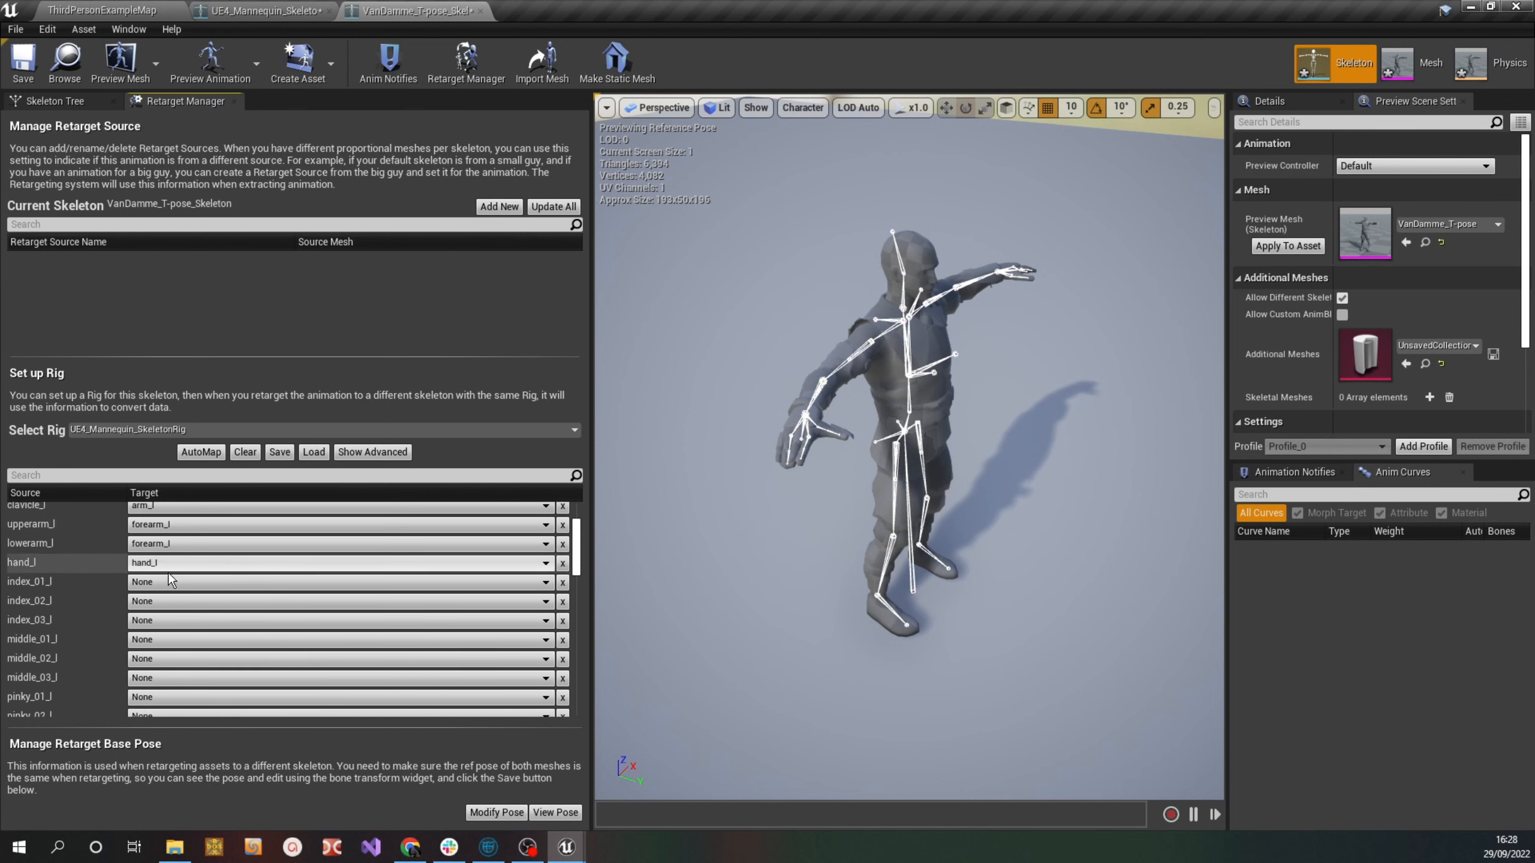
Map upperarm_r to arm_r and lowerarm_r to forearm_r in the VanDamme_T-pose rig
{"action": "scroll", "coordinate": [161, 585], "scroll_direction": "down", "scroll_amount": 2}
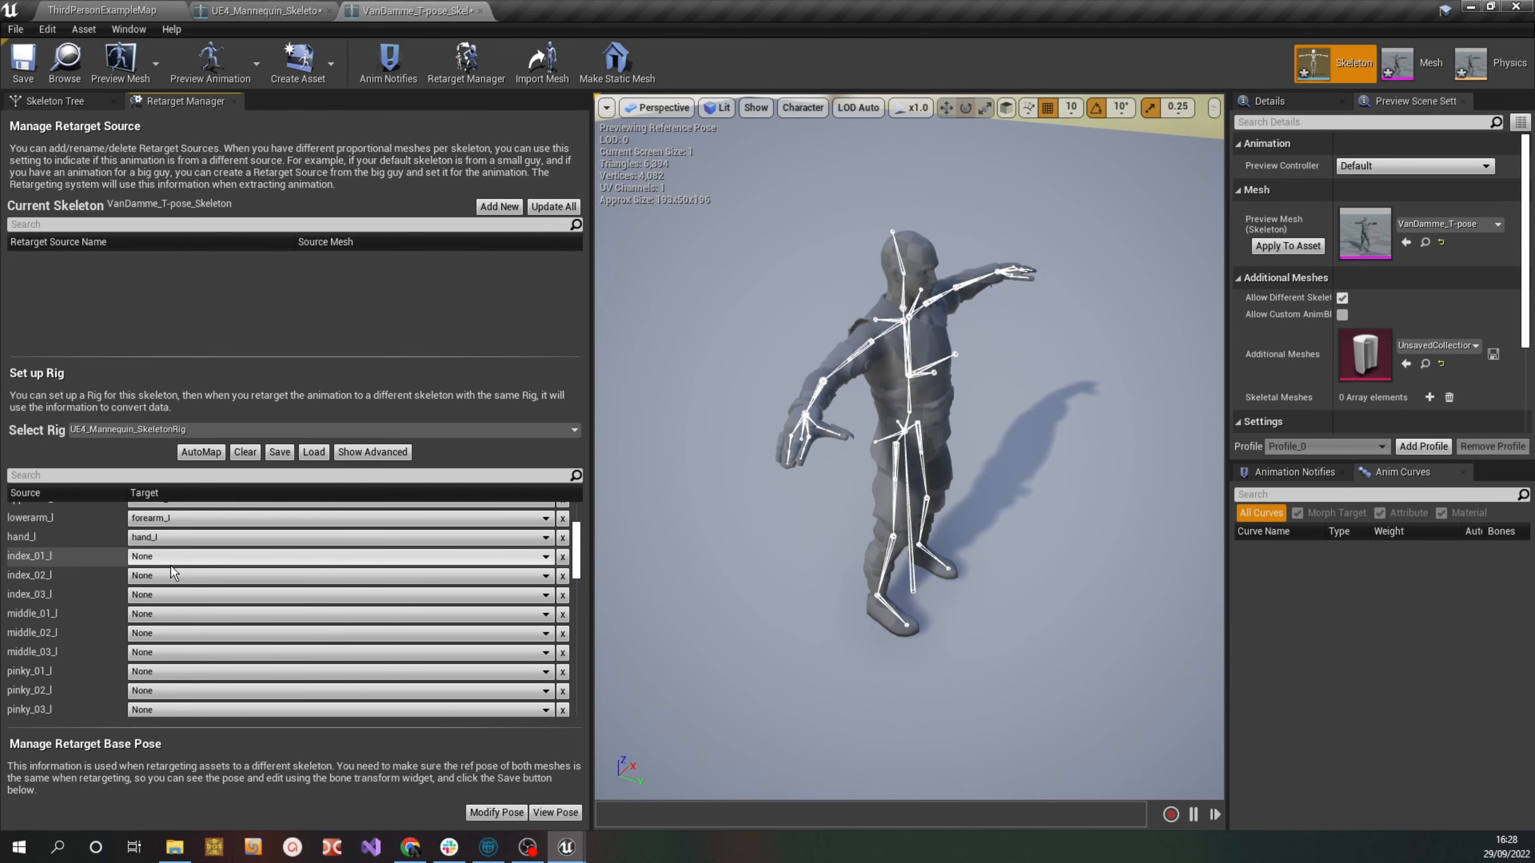
{"action": "scroll", "coordinate": [173, 576], "scroll_direction": "down", "scroll_amount": 2}
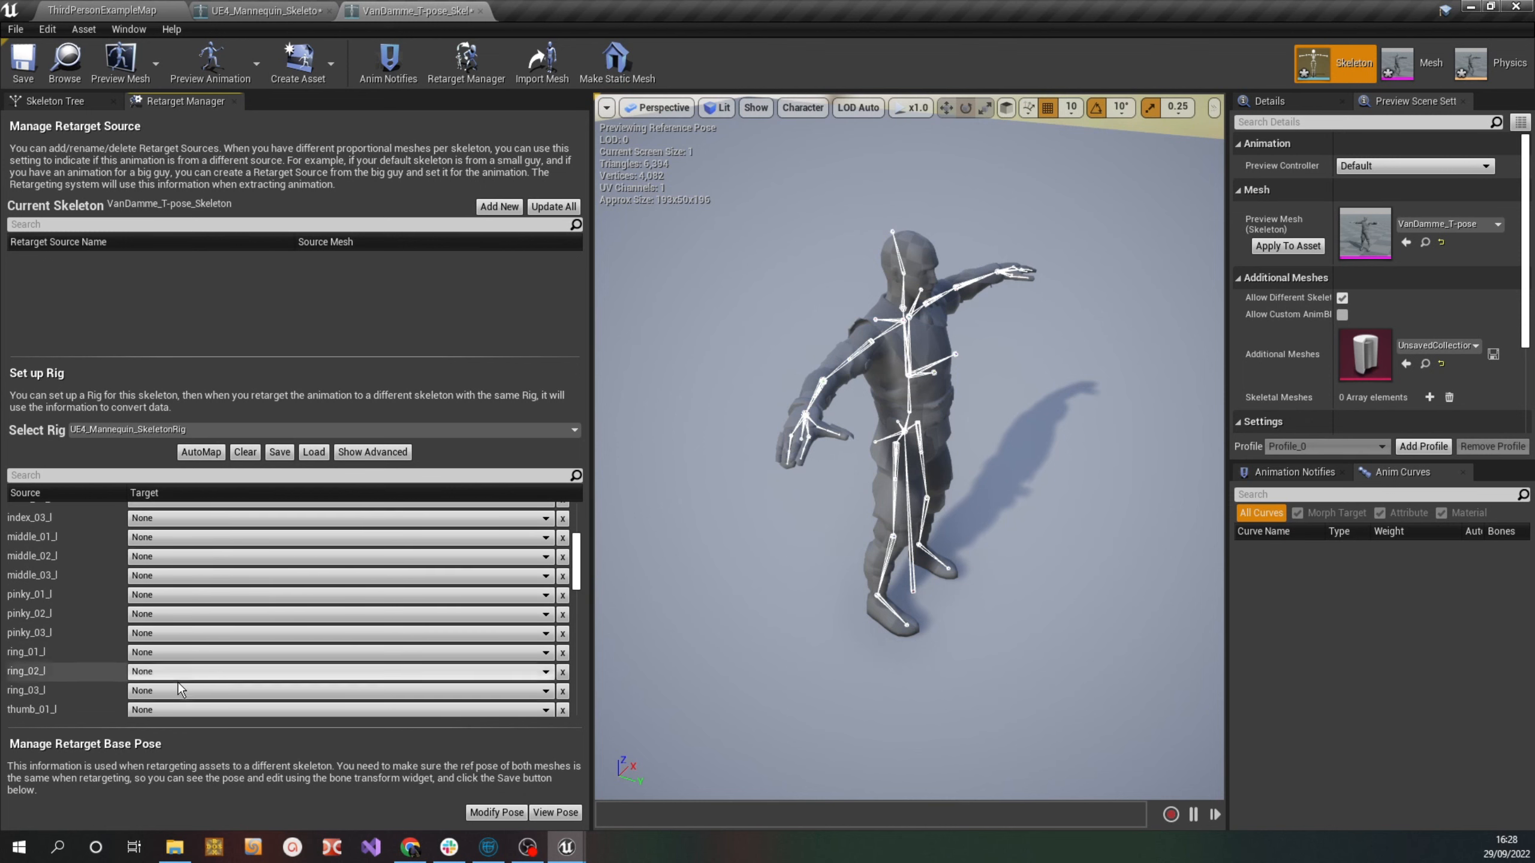
{"action": "scroll", "coordinate": [245, 602], "scroll_direction": "down", "scroll_amount": 1}
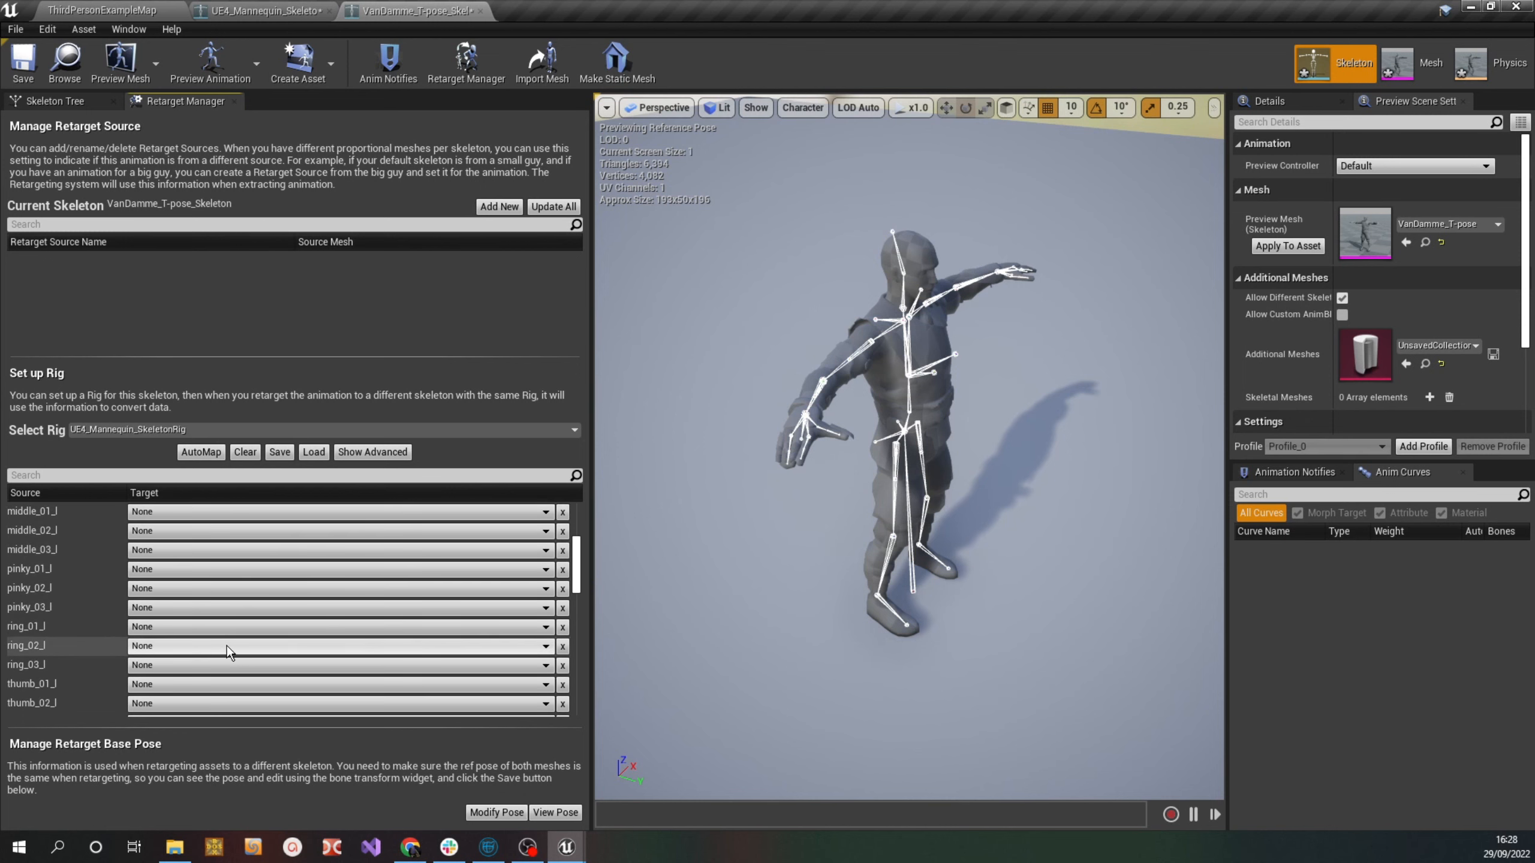
{"action": "scroll", "coordinate": [242, 574], "scroll_direction": "down", "scroll_amount": 1}
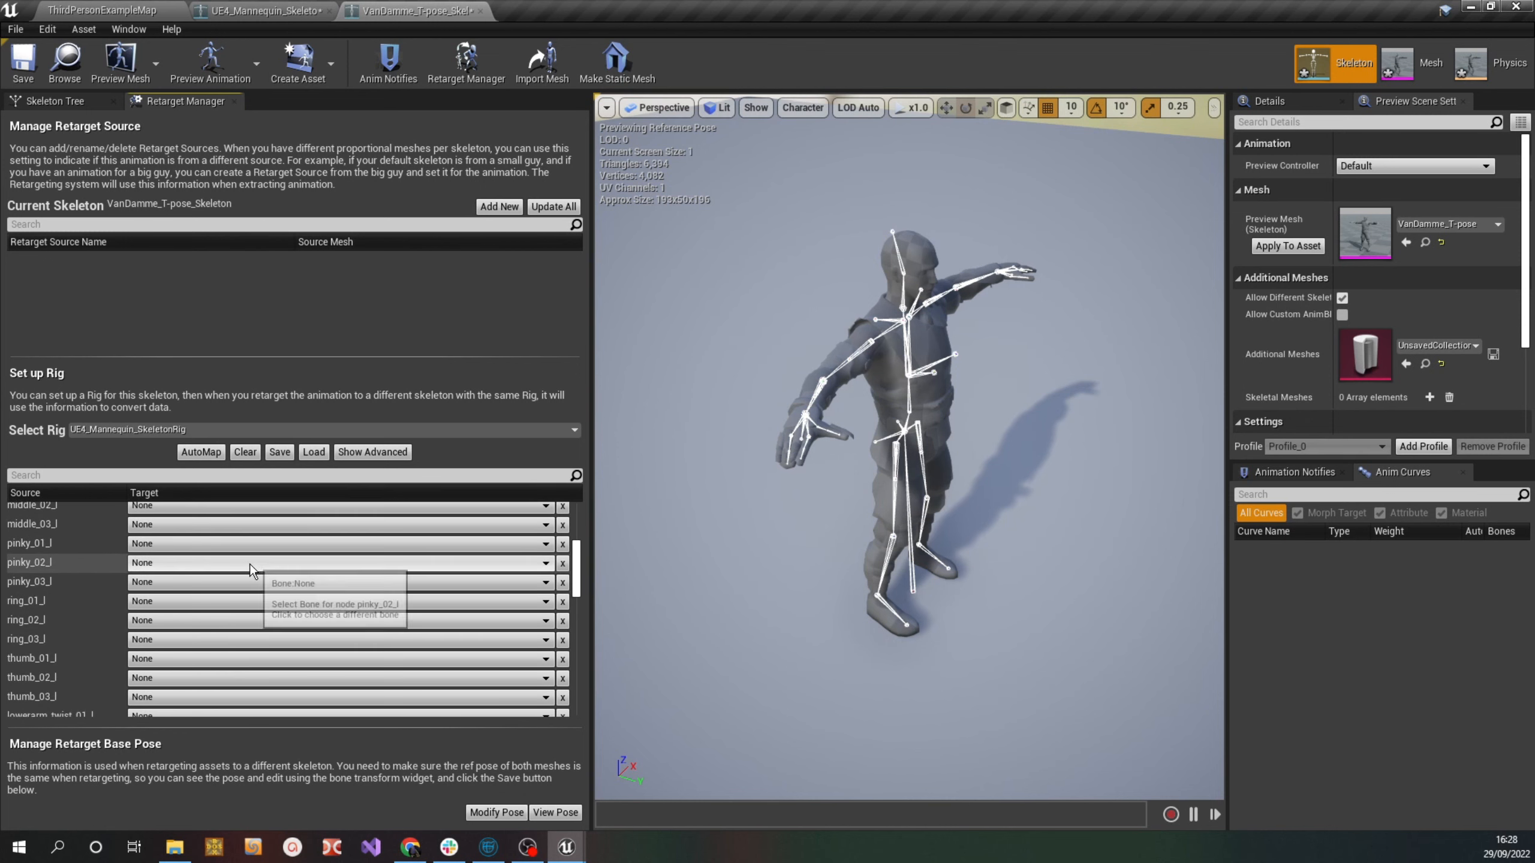
{"action": "scroll", "coordinate": [222, 572], "scroll_direction": "down", "scroll_amount": 3}
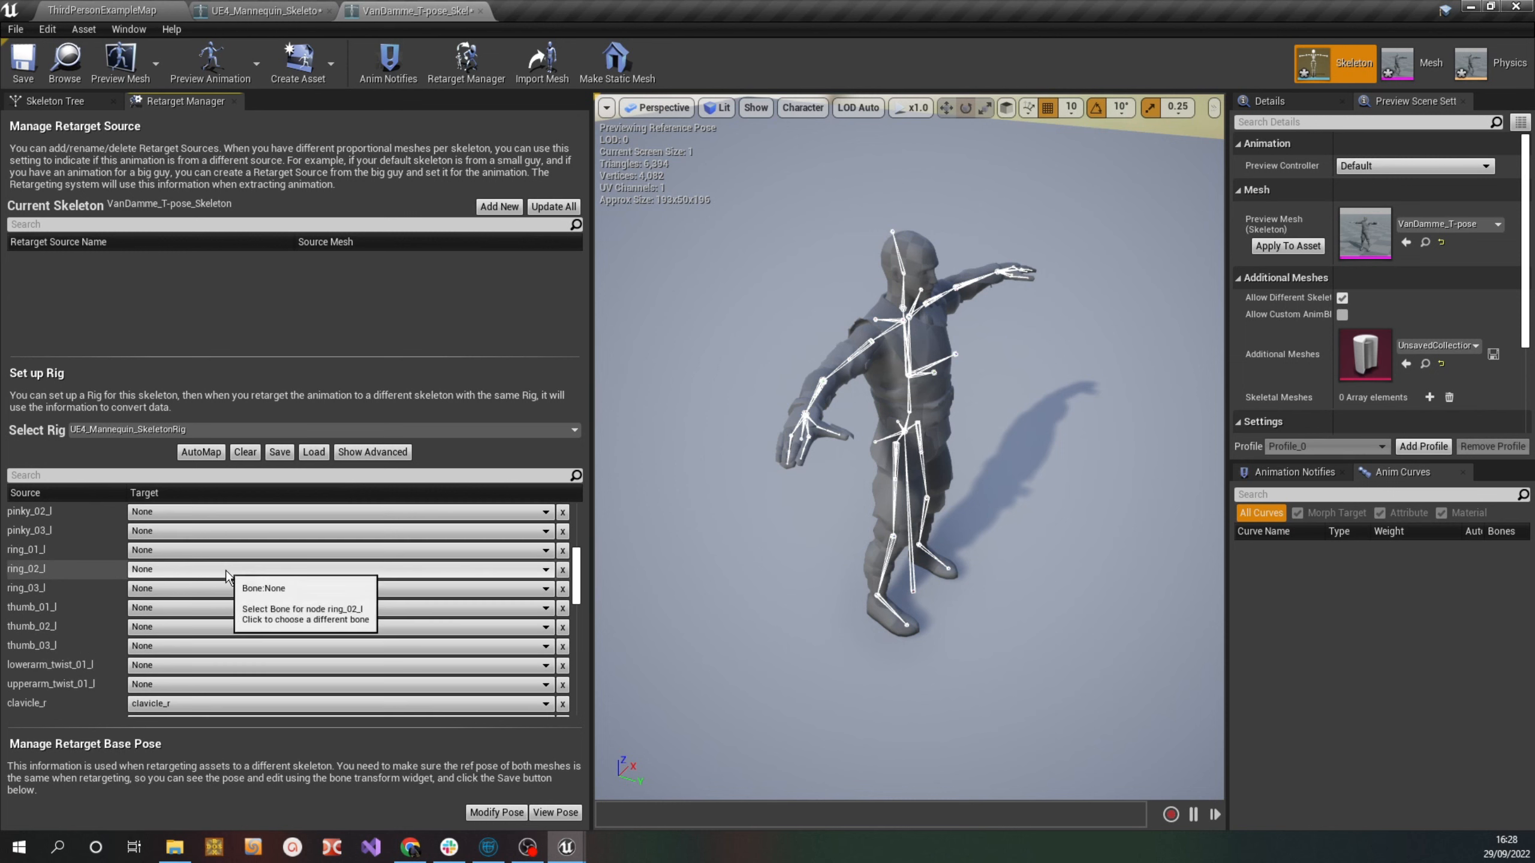
{"action": "scroll", "coordinate": [242, 585], "scroll_direction": "down", "scroll_amount": 1}
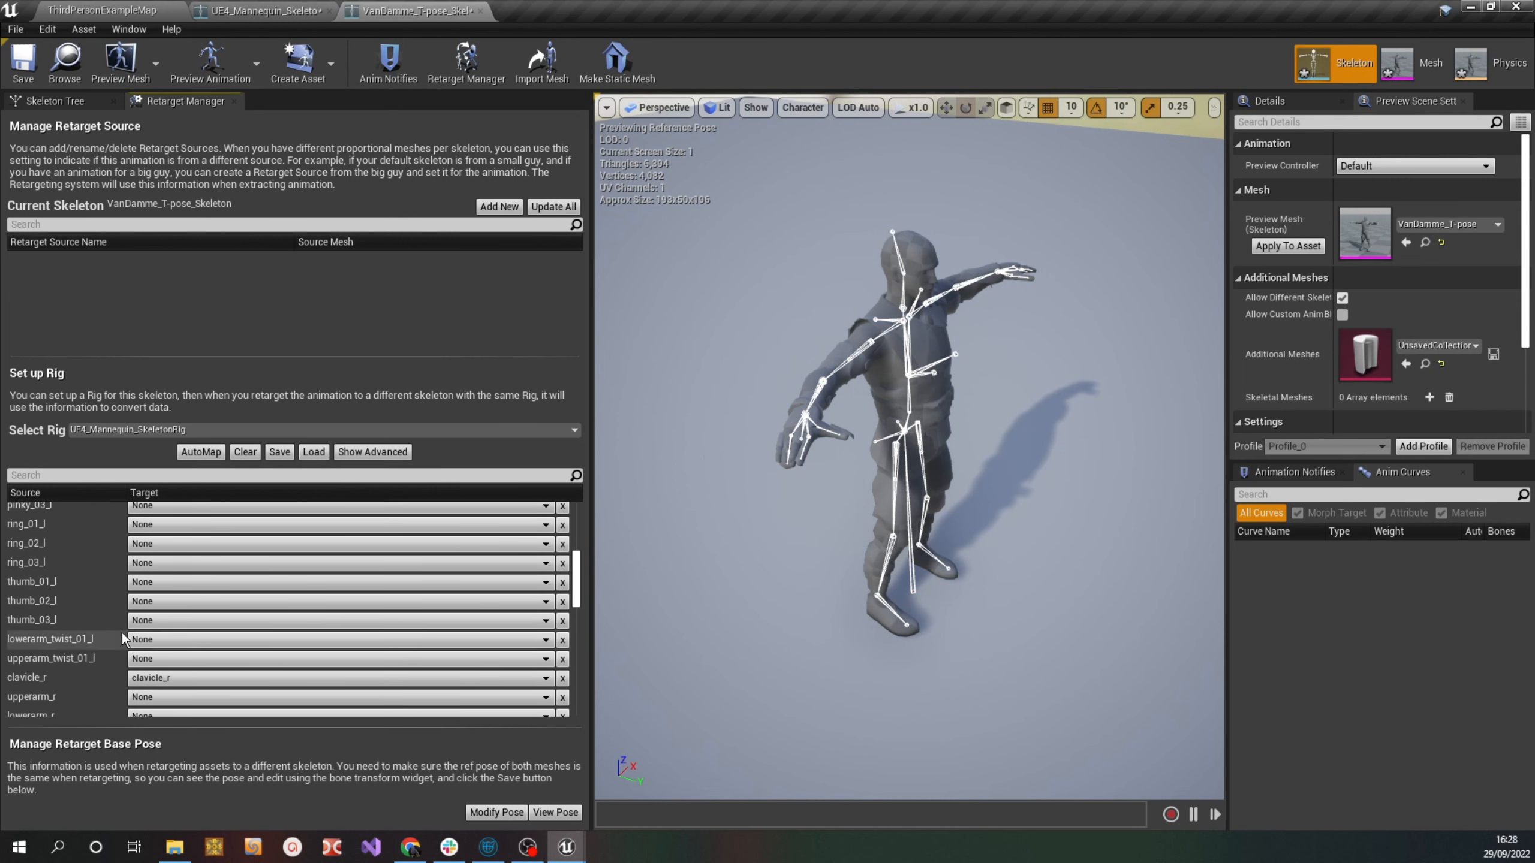
{"action": "scroll", "coordinate": [233, 617], "scroll_direction": "down", "scroll_amount": 1}
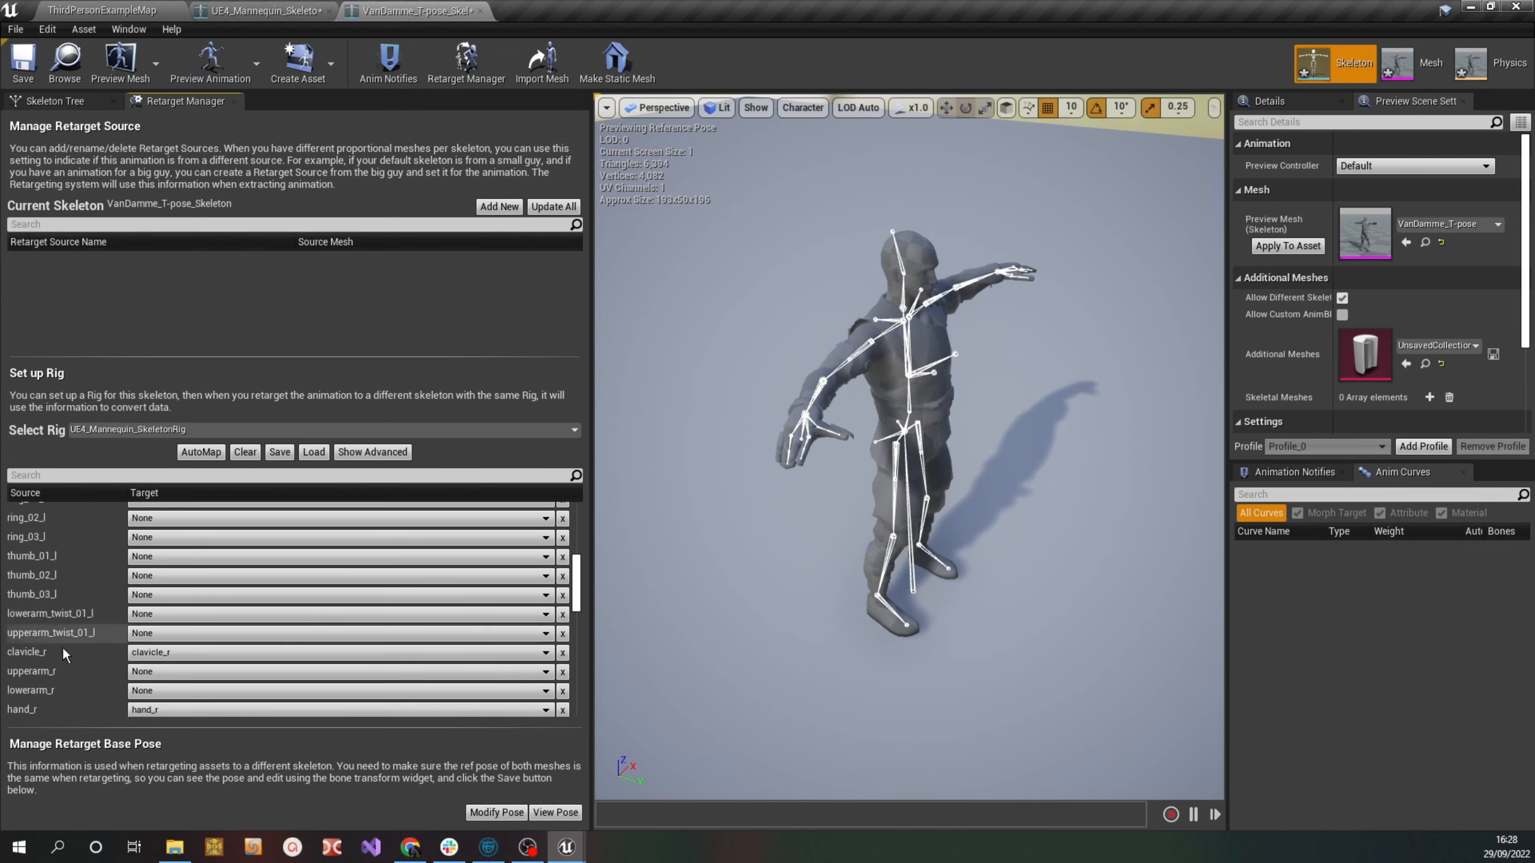
{"action": "scroll", "coordinate": [164, 646], "scroll_direction": "down", "scroll_amount": 1}
{"action": "scroll", "coordinate": [191, 614], "scroll_direction": "down", "scroll_amount": 2}
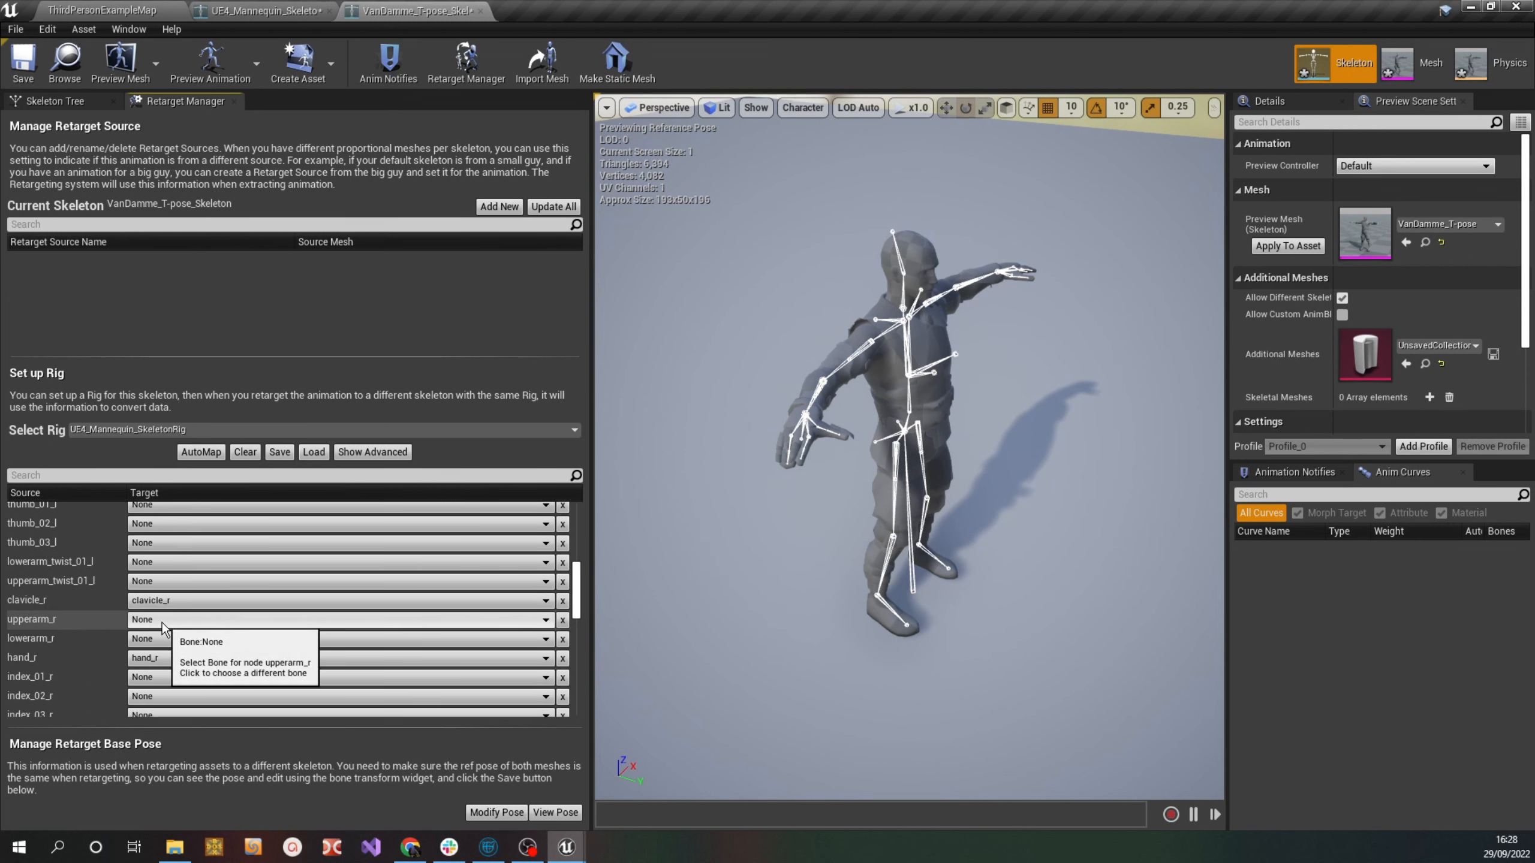
{"action": "left_click", "coordinate": [158, 623]}
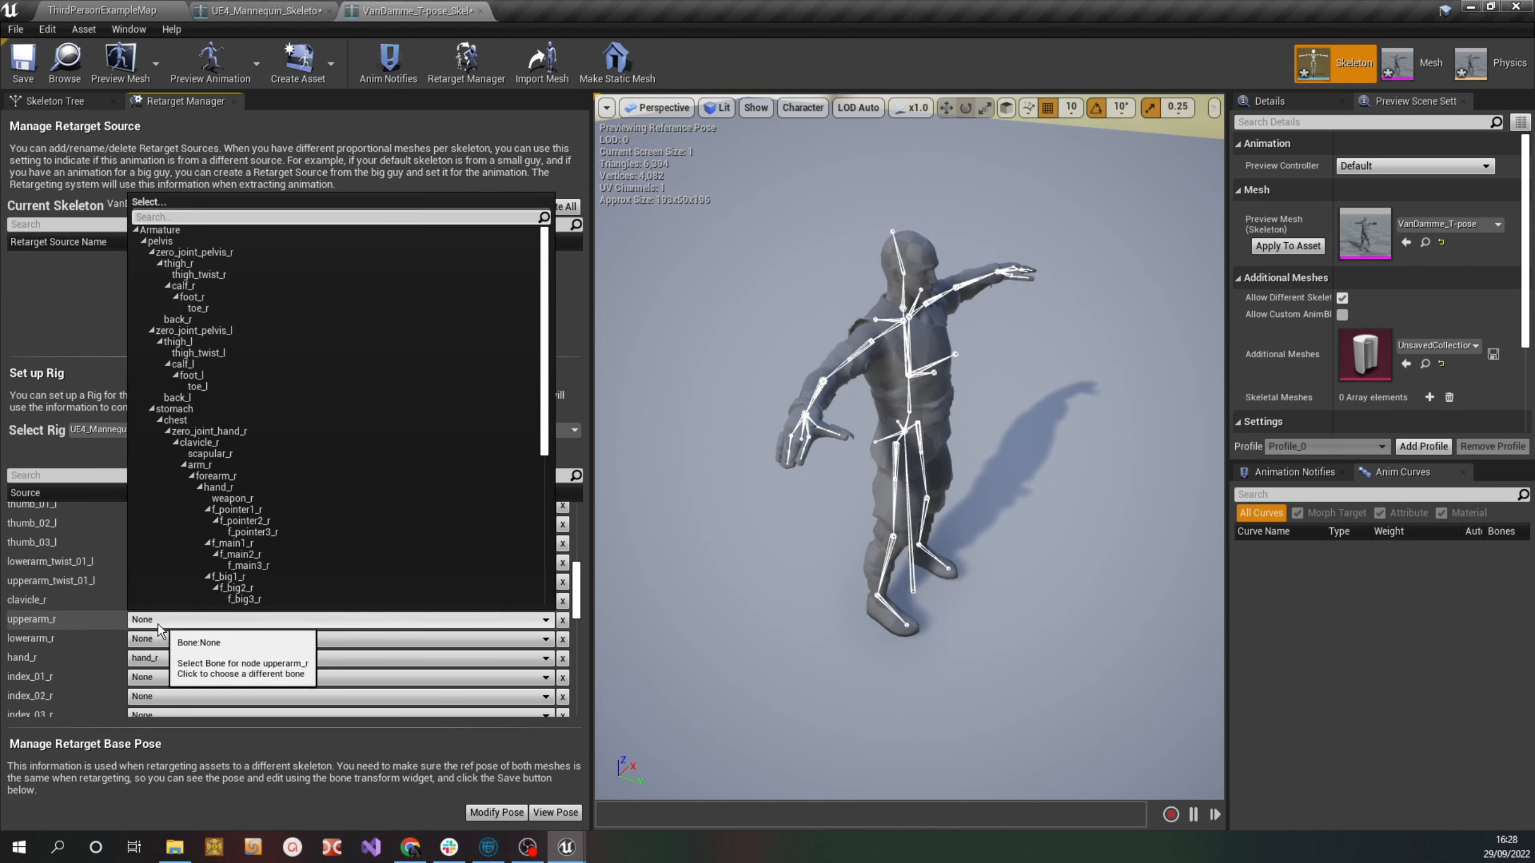
{"action": "left_click", "coordinate": [279, 465]}
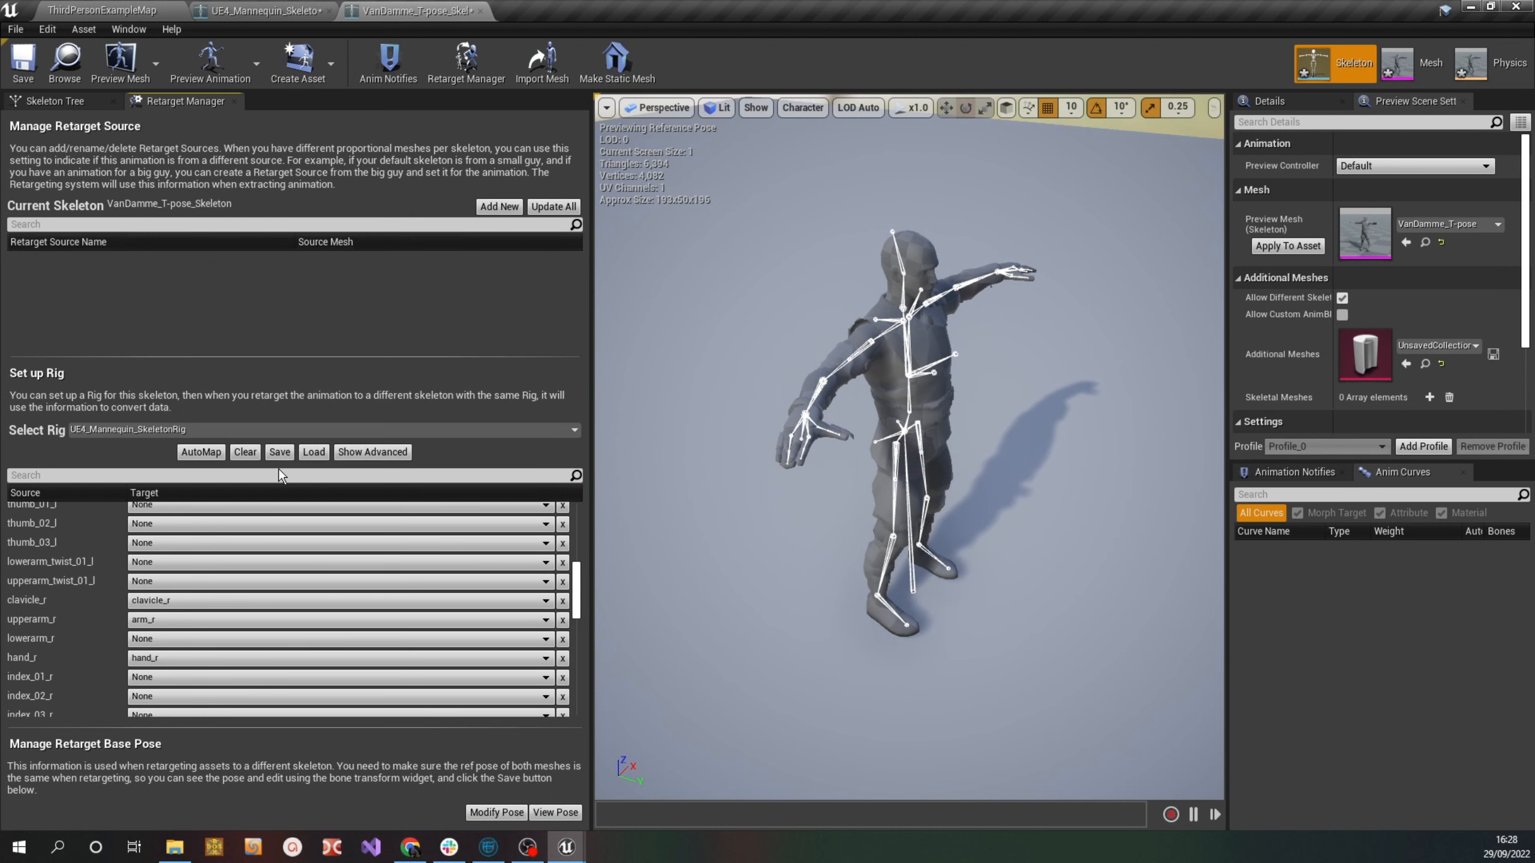
{"action": "left_click", "coordinate": [176, 638]}
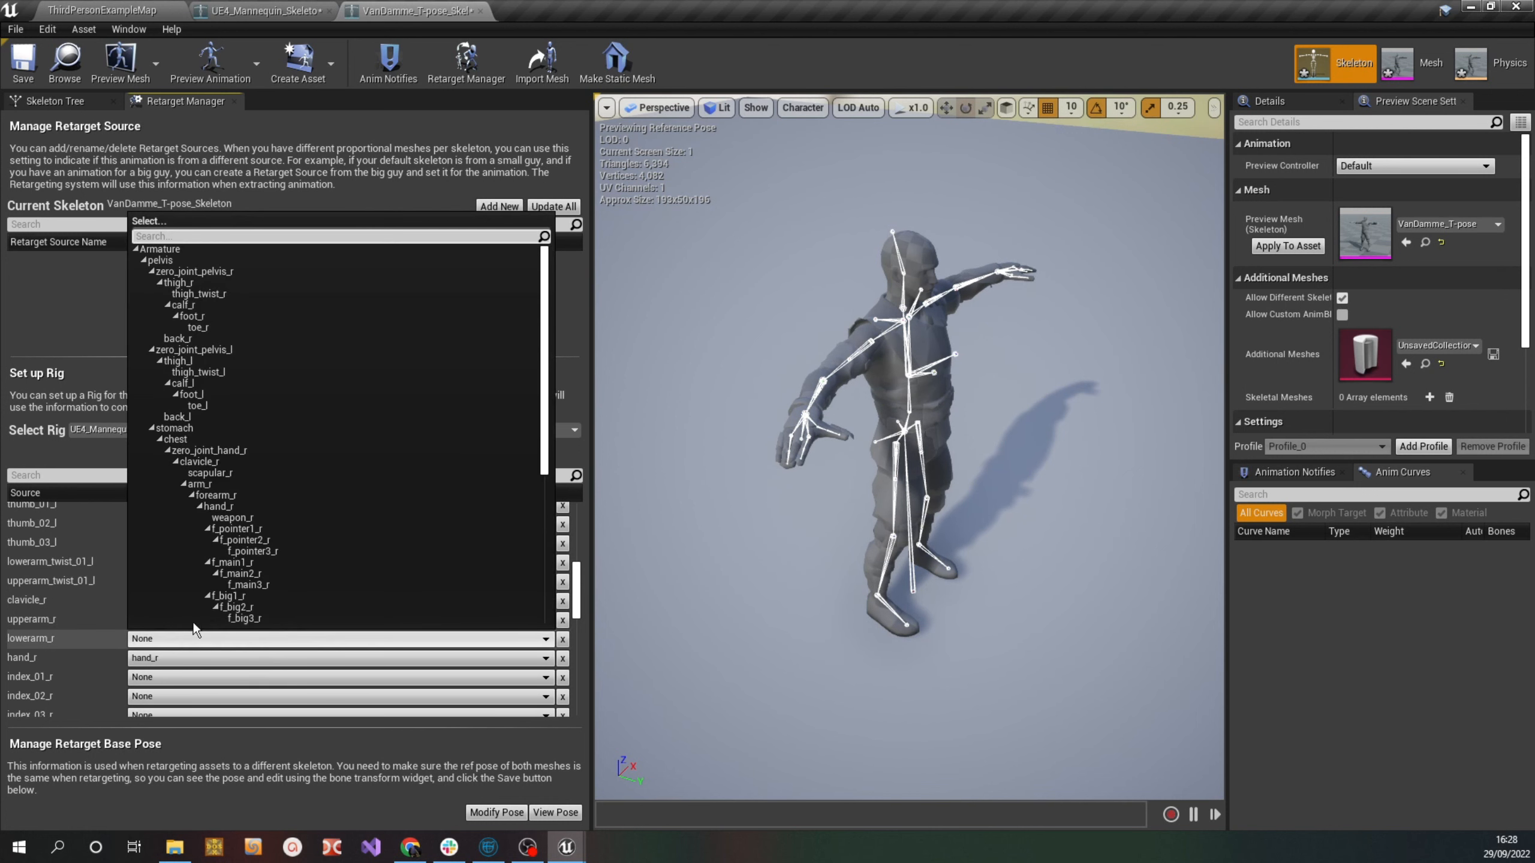
{"action": "left_click", "coordinate": [243, 495]}
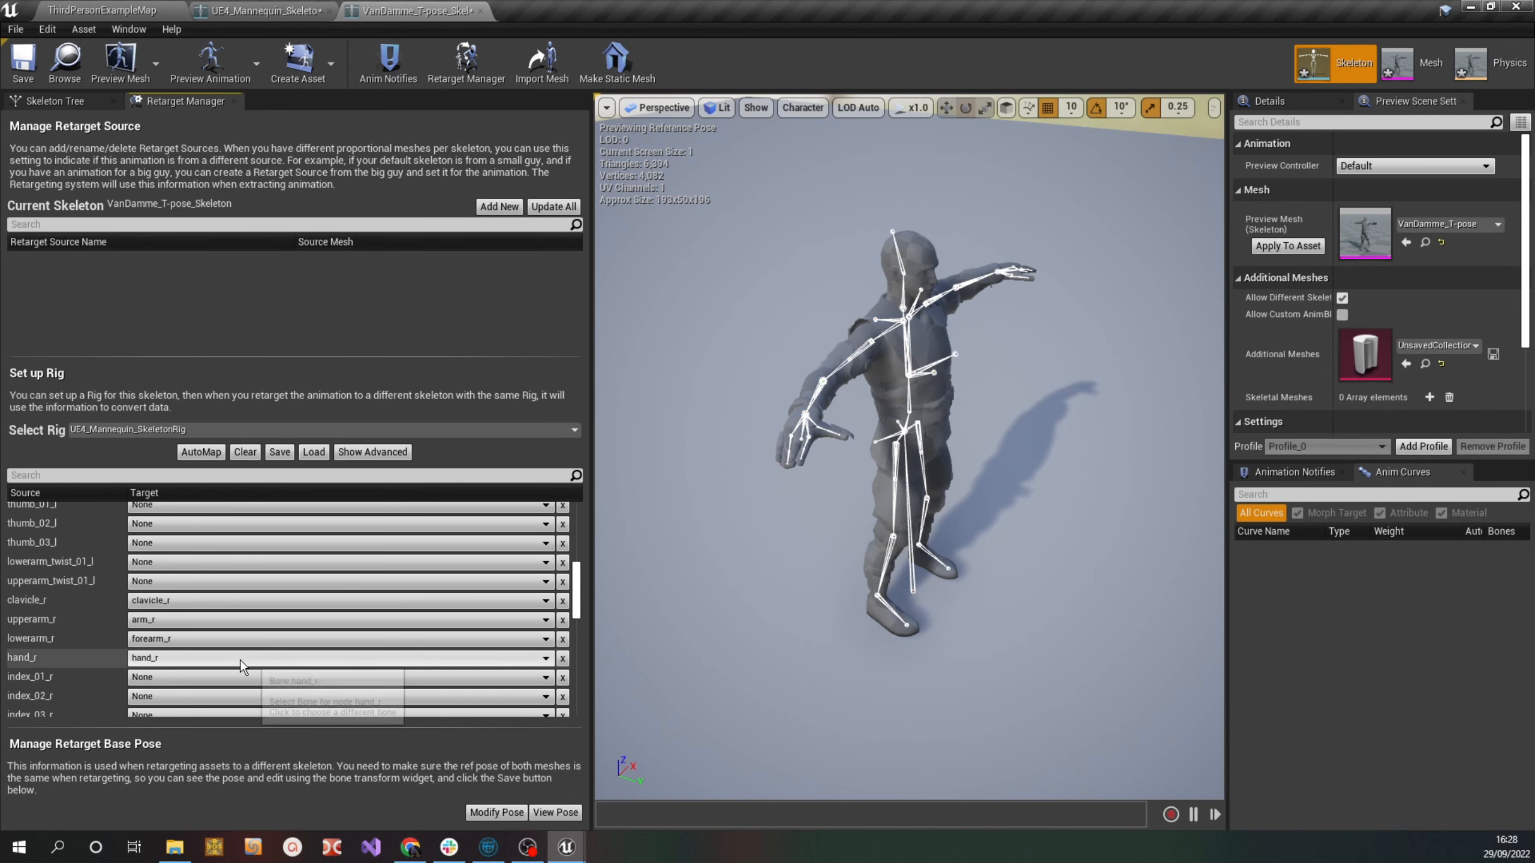
Map neck_01 to neck in the VanDamme_T-pose rig
{"action": "scroll", "coordinate": [187, 651], "scroll_direction": "down", "scroll_amount": 2}
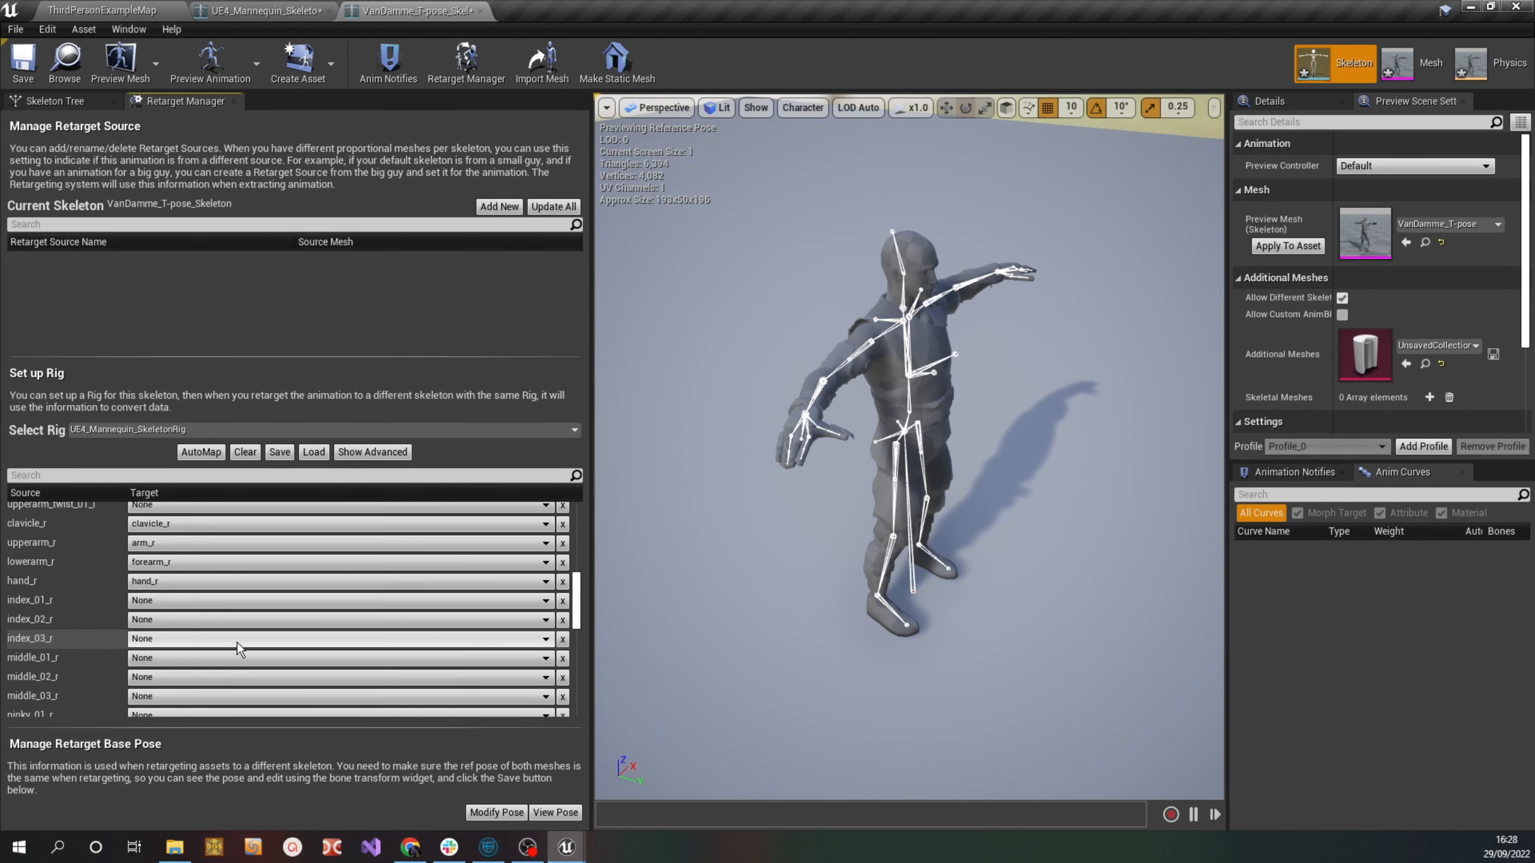
{"action": "scroll", "coordinate": [172, 615], "scroll_direction": "down", "scroll_amount": 7}
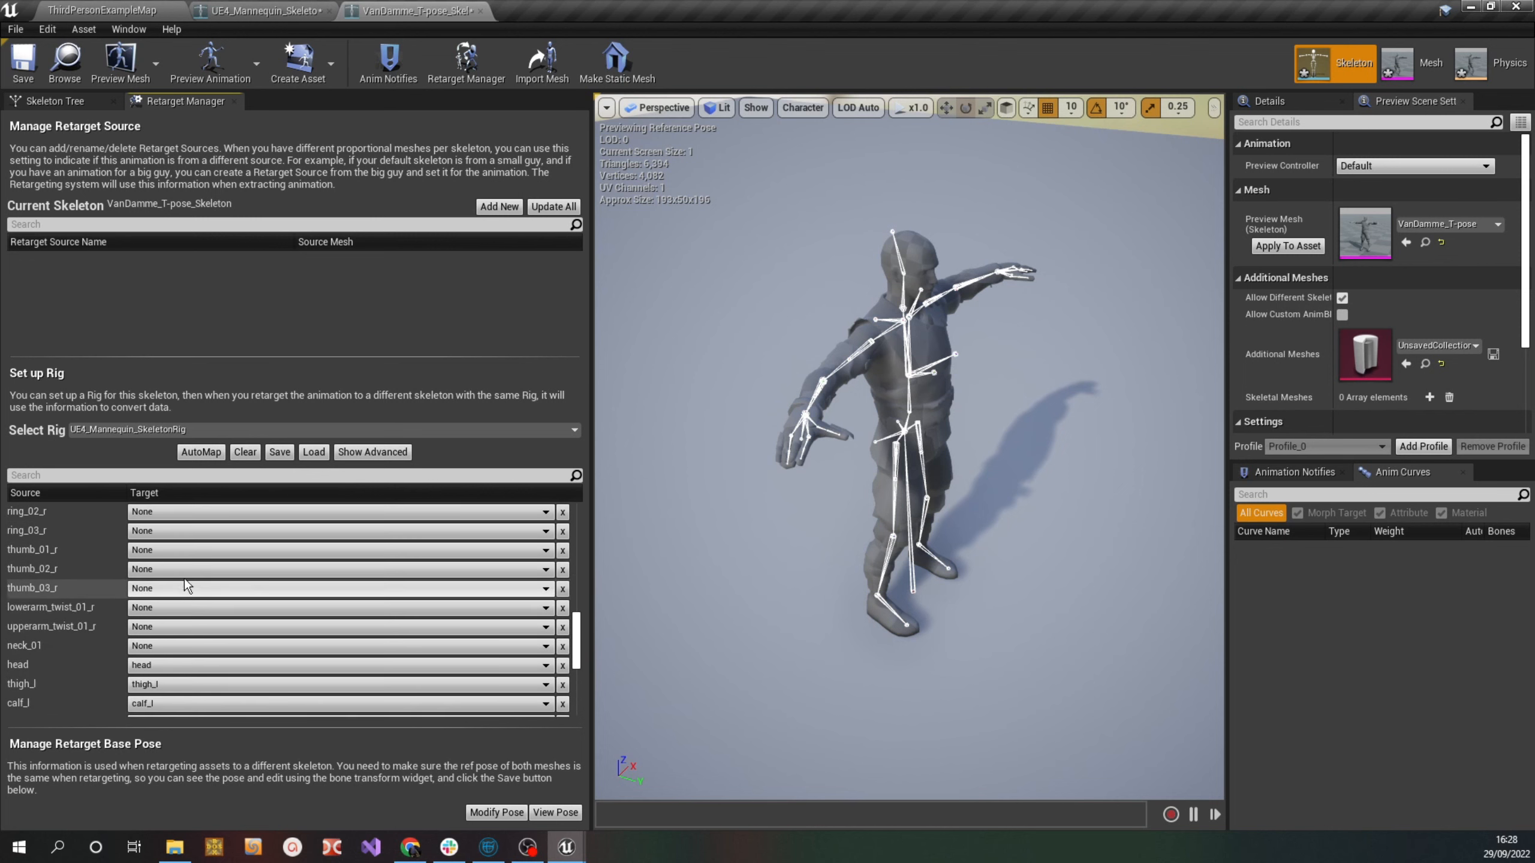
{"action": "scroll", "coordinate": [248, 614], "scroll_direction": "down", "scroll_amount": 1}
{"action": "left_click", "coordinate": [160, 620]}
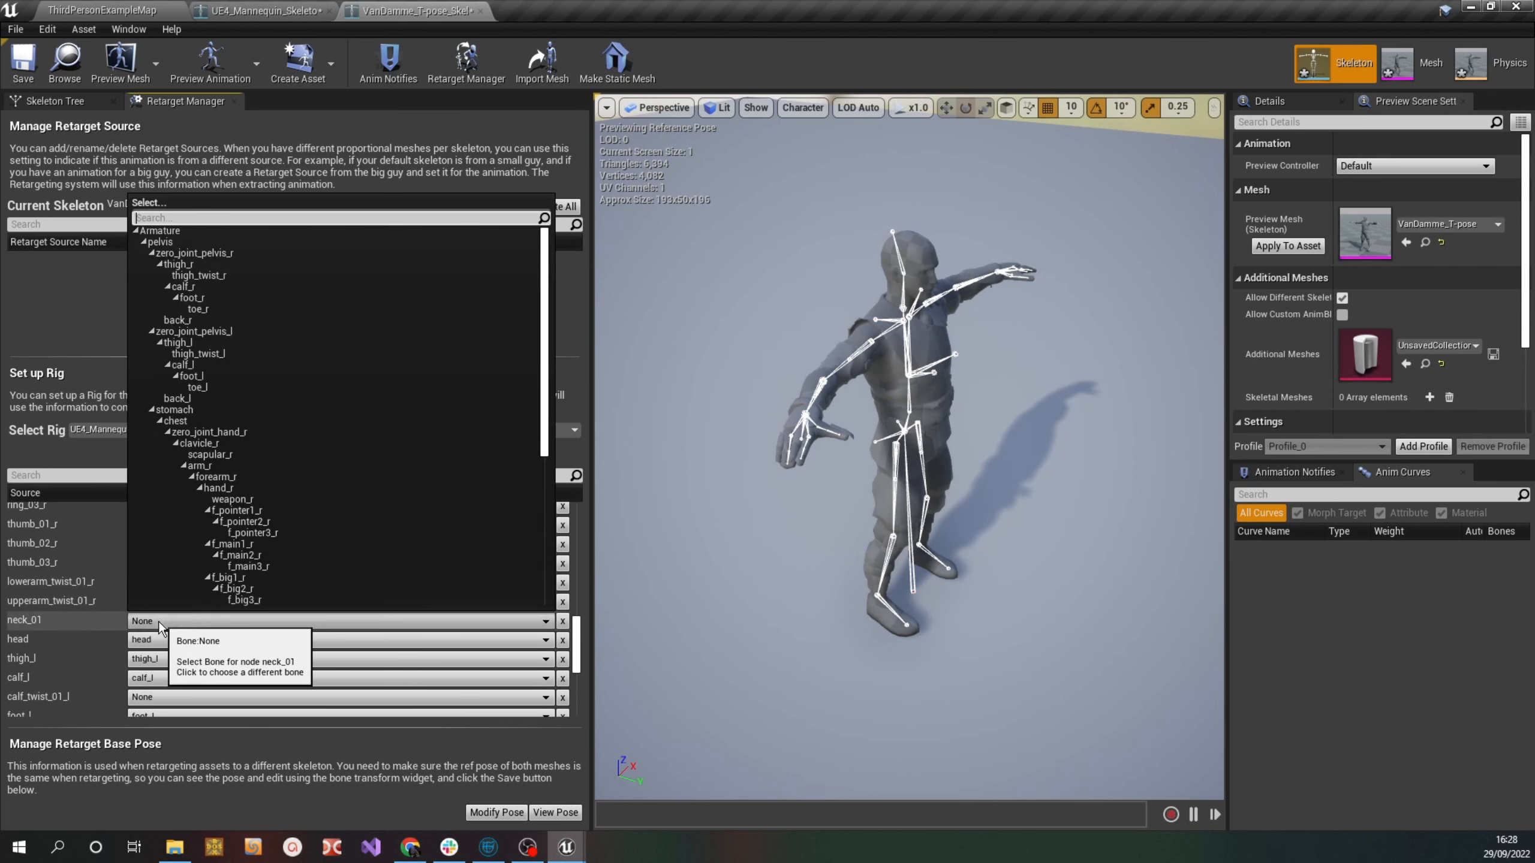
{"action": "scroll", "coordinate": [344, 547], "scroll_direction": "down", "scroll_amount": 8}
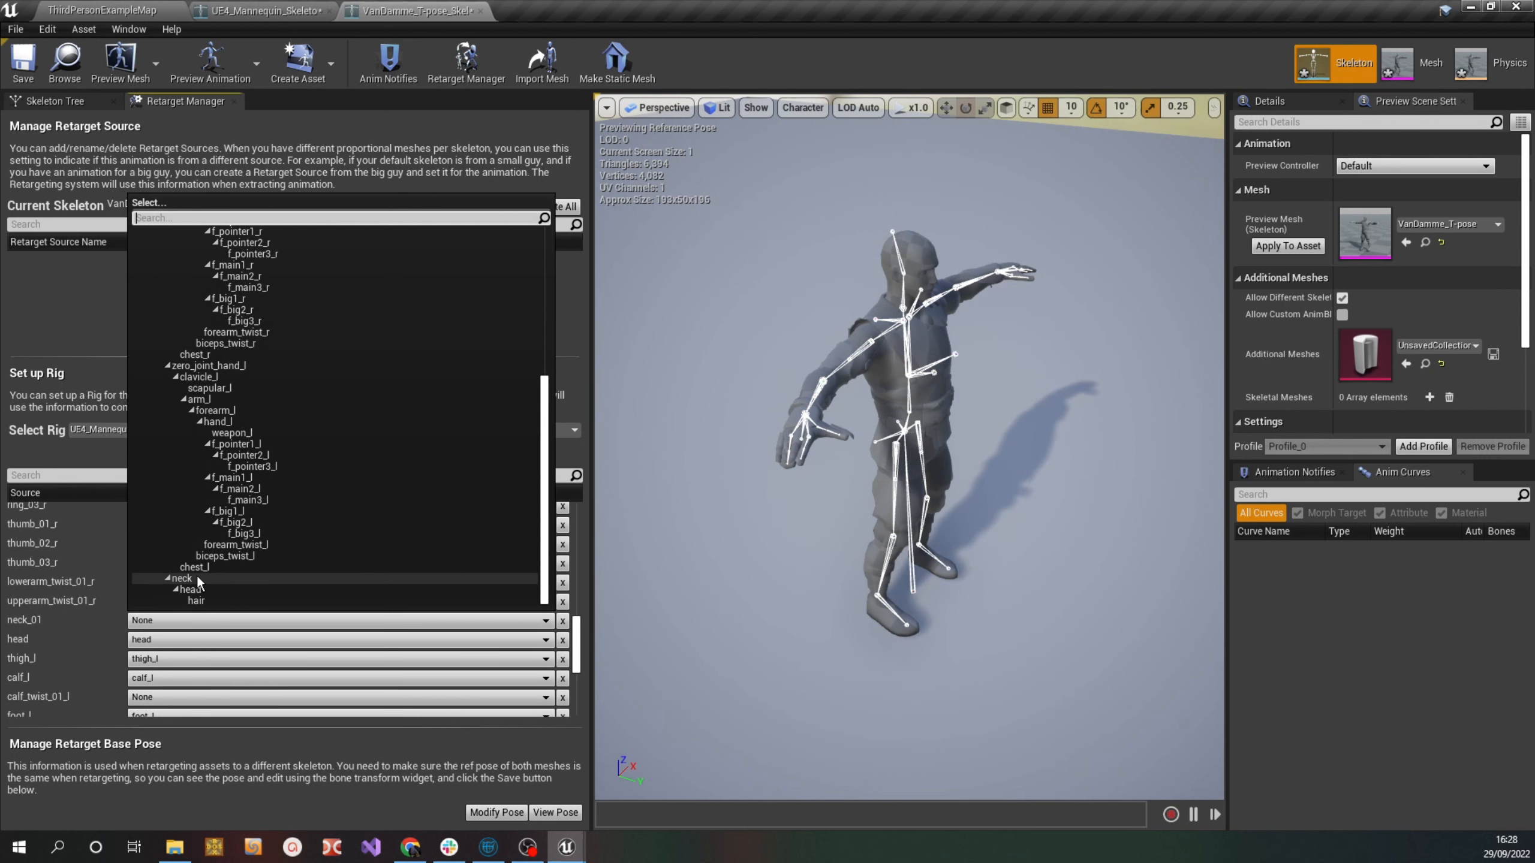
{"action": "left_click", "coordinate": [197, 577]}
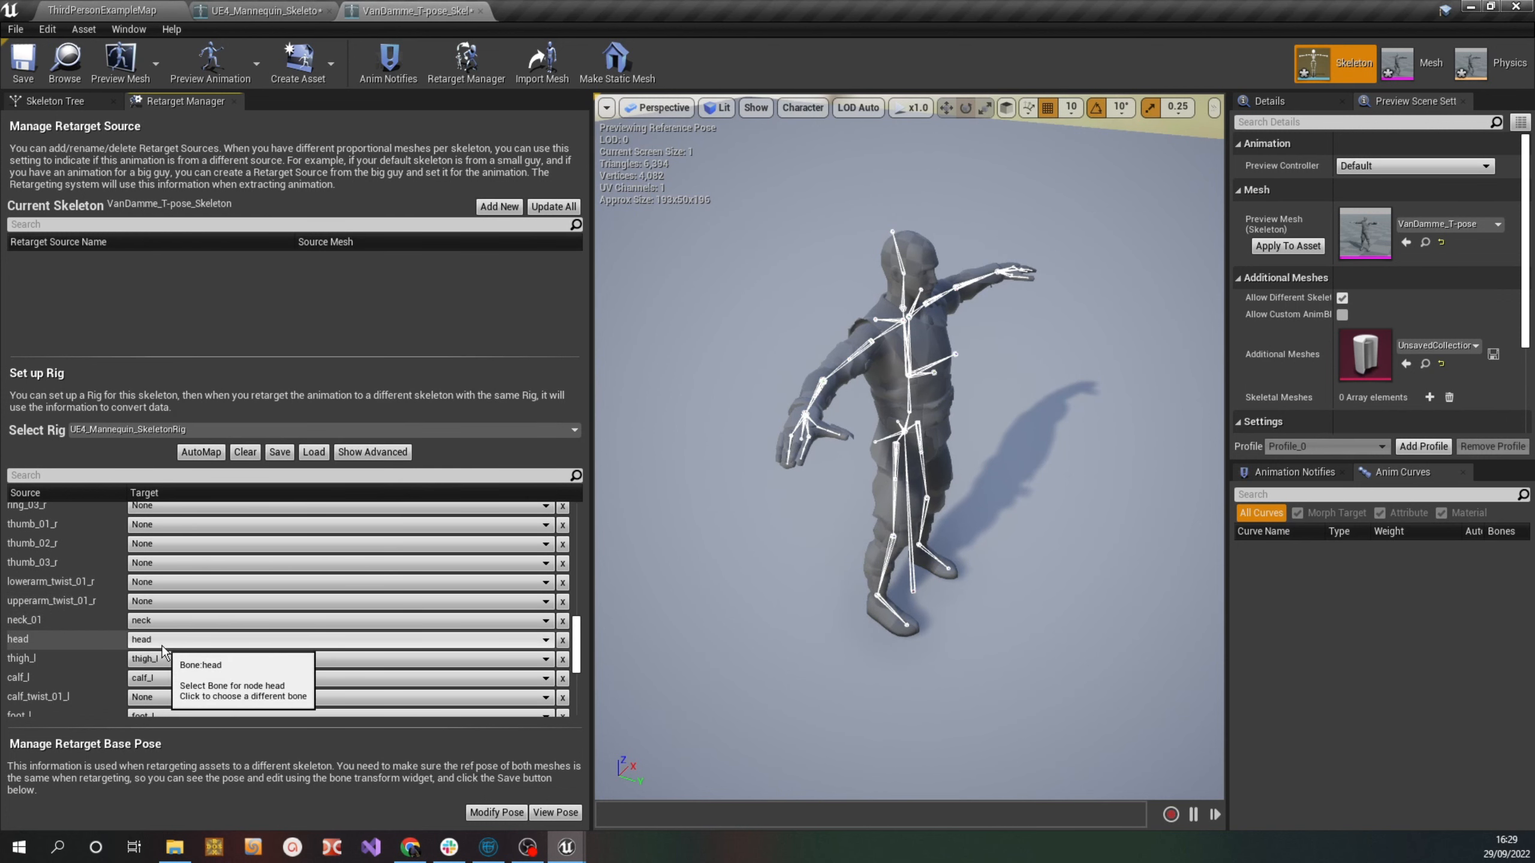
{"action": "scroll", "coordinate": [208, 639], "scroll_direction": "down", "scroll_amount": 3}
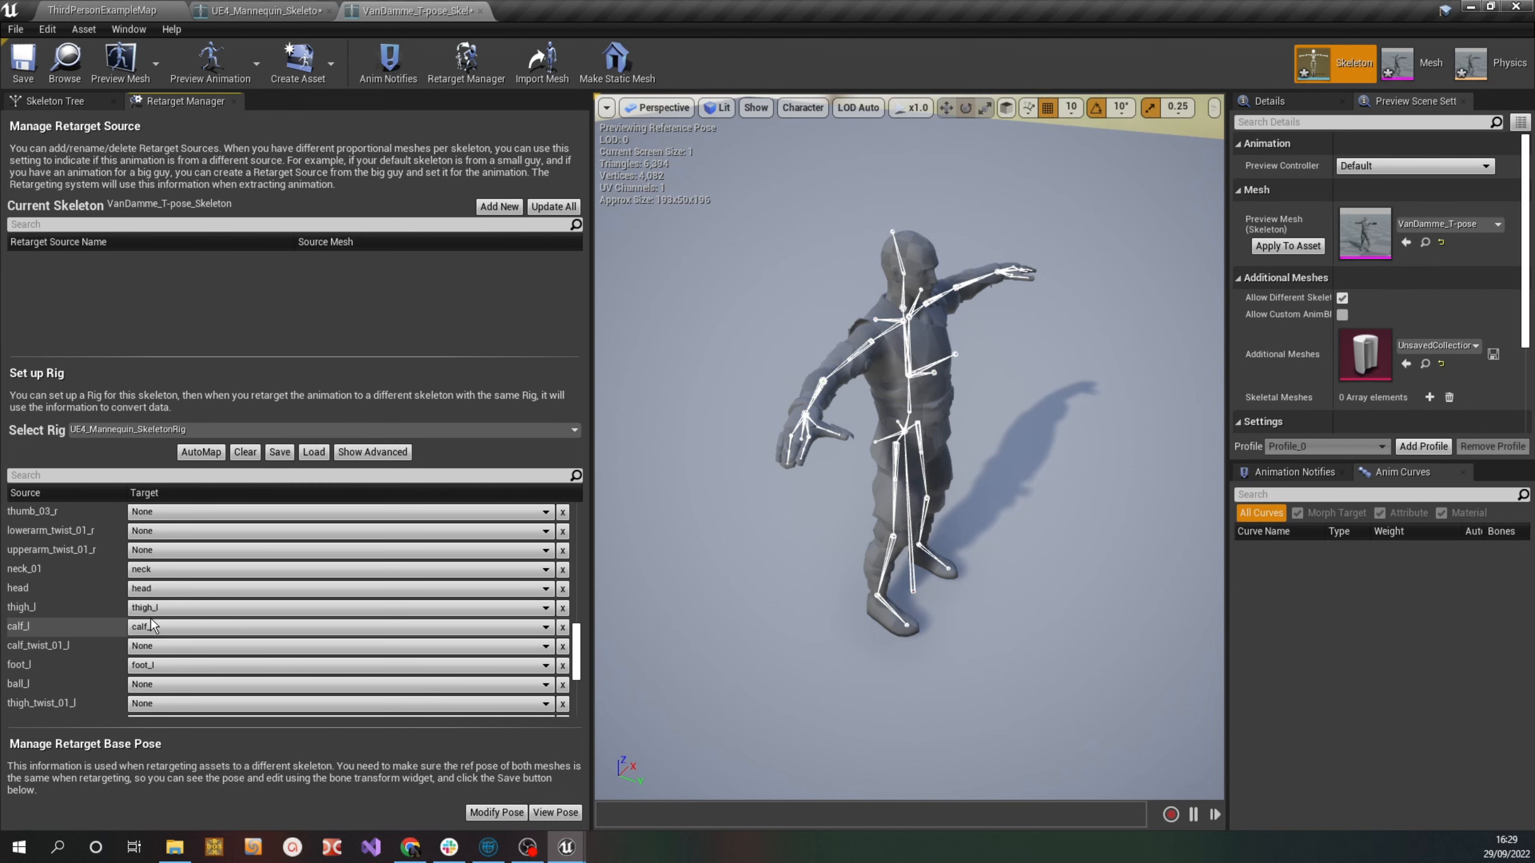
Apply the VanDamme_T-pose preview mesh to the skeleton asset and save the VanDamme skeleton with its bone mappings
{"action": "scroll", "coordinate": [154, 635], "scroll_direction": "down", "scroll_amount": 4}
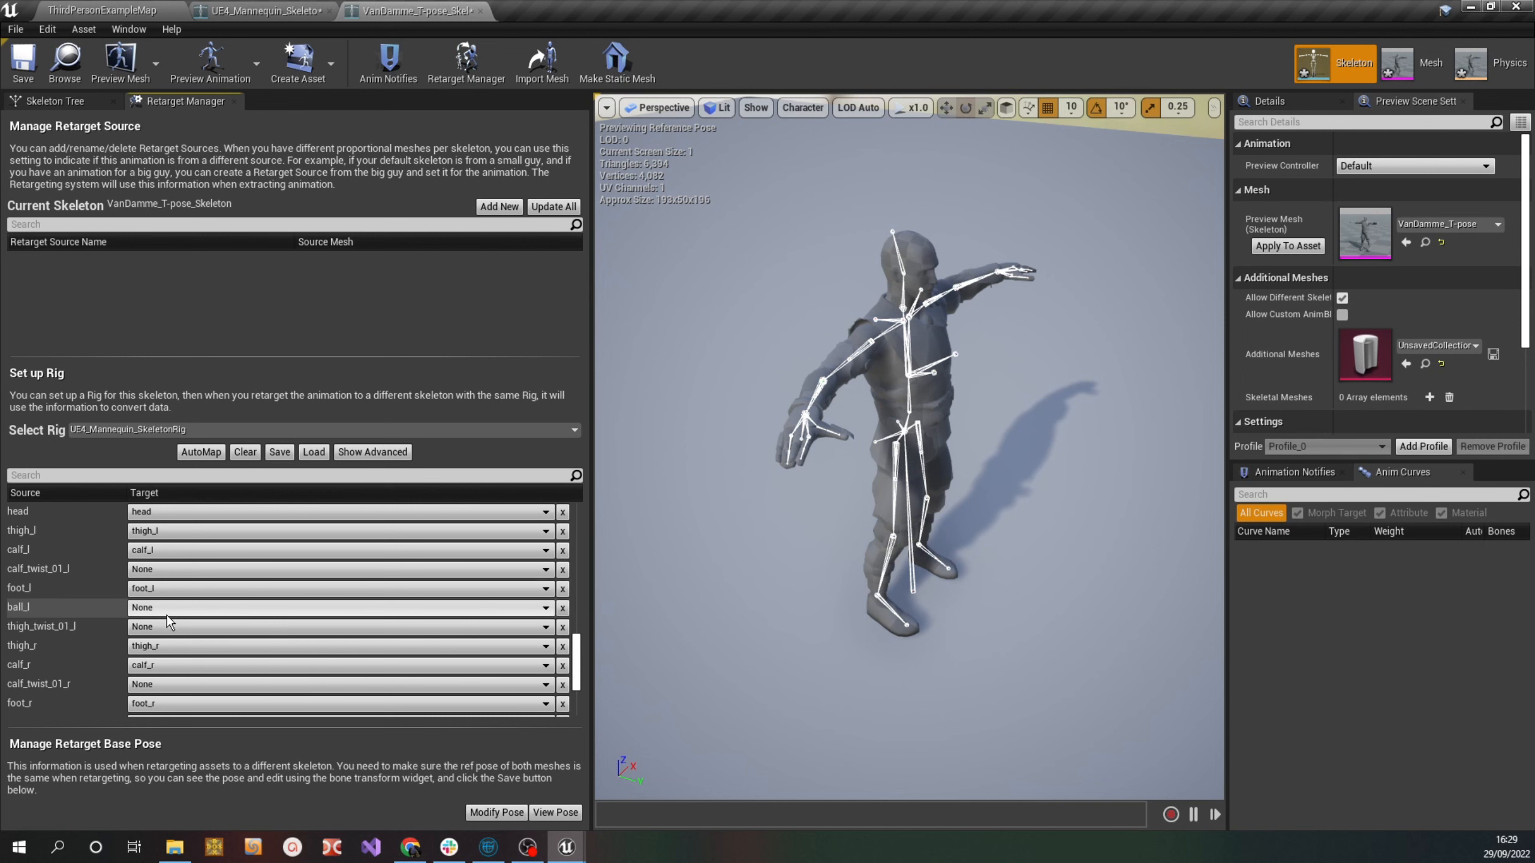
{"action": "scroll", "coordinate": [184, 603], "scroll_direction": "down", "scroll_amount": 1}
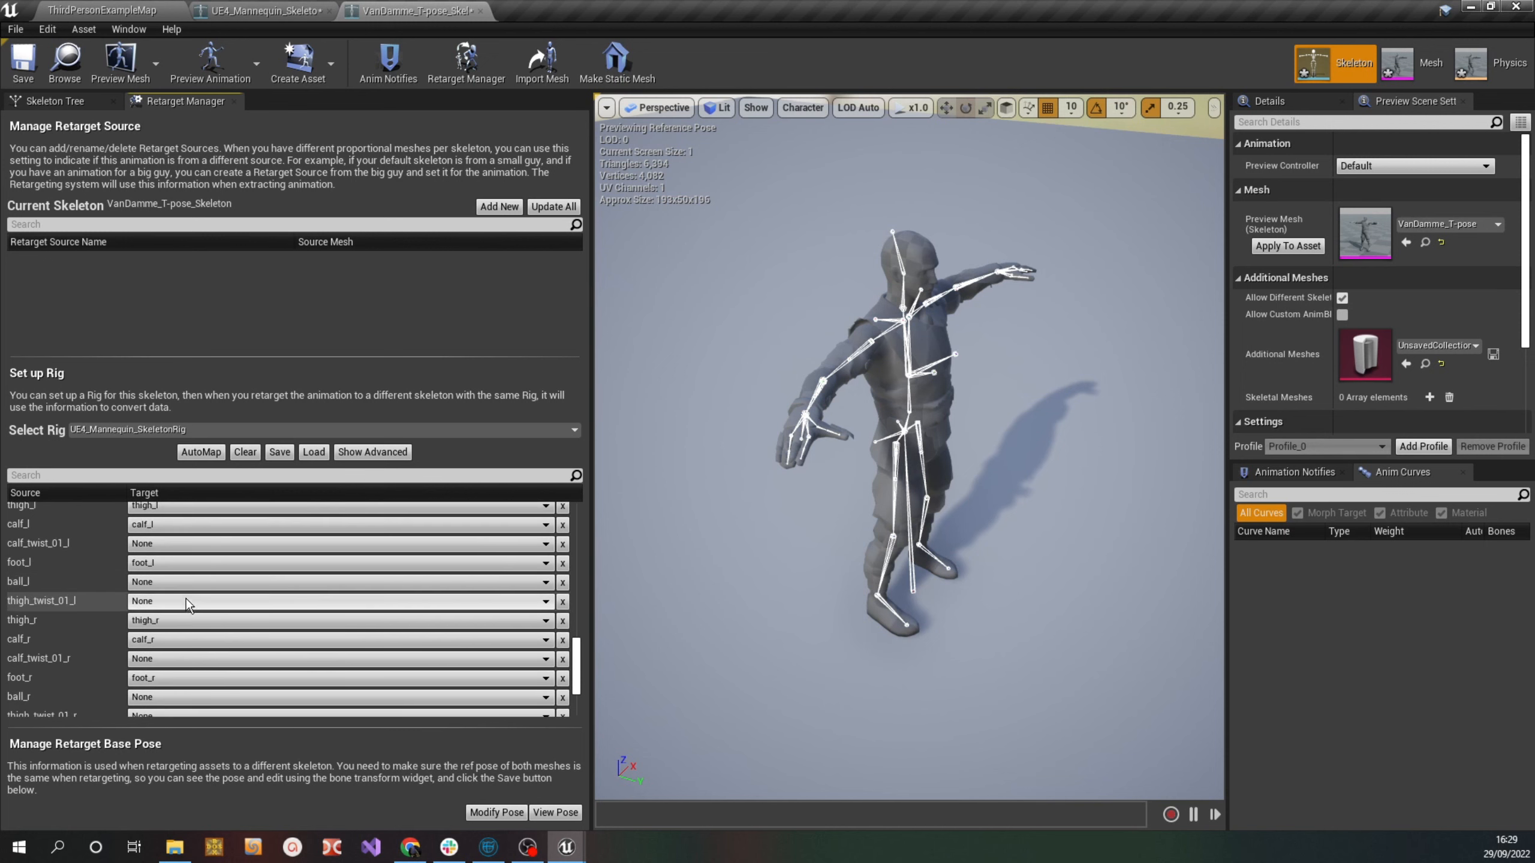
{"action": "scroll", "coordinate": [181, 586], "scroll_direction": "down", "scroll_amount": 3}
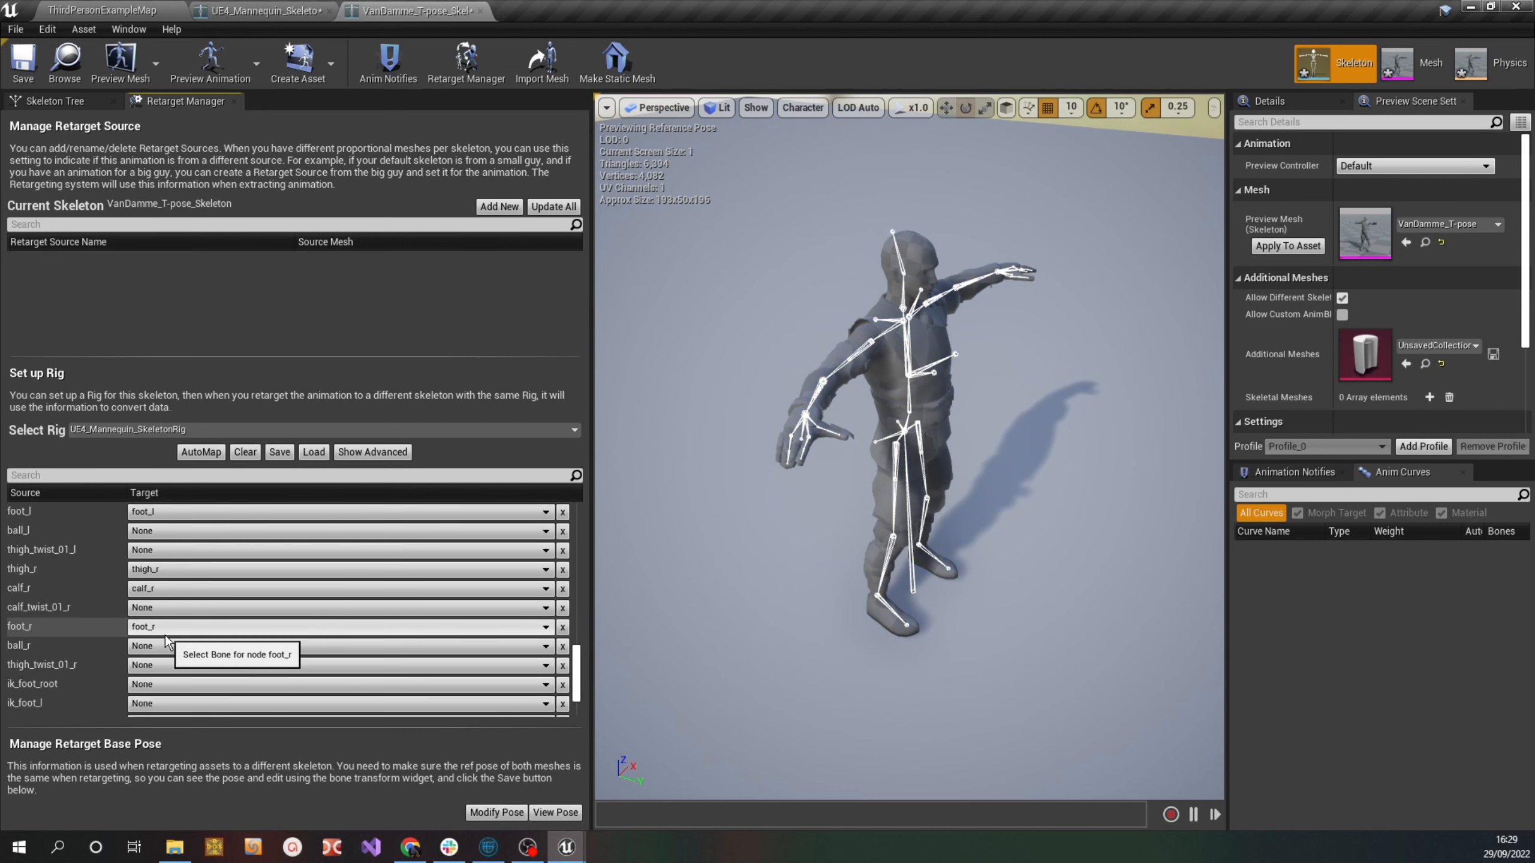
{"action": "scroll", "coordinate": [172, 600], "scroll_direction": "up", "scroll_amount": 3}
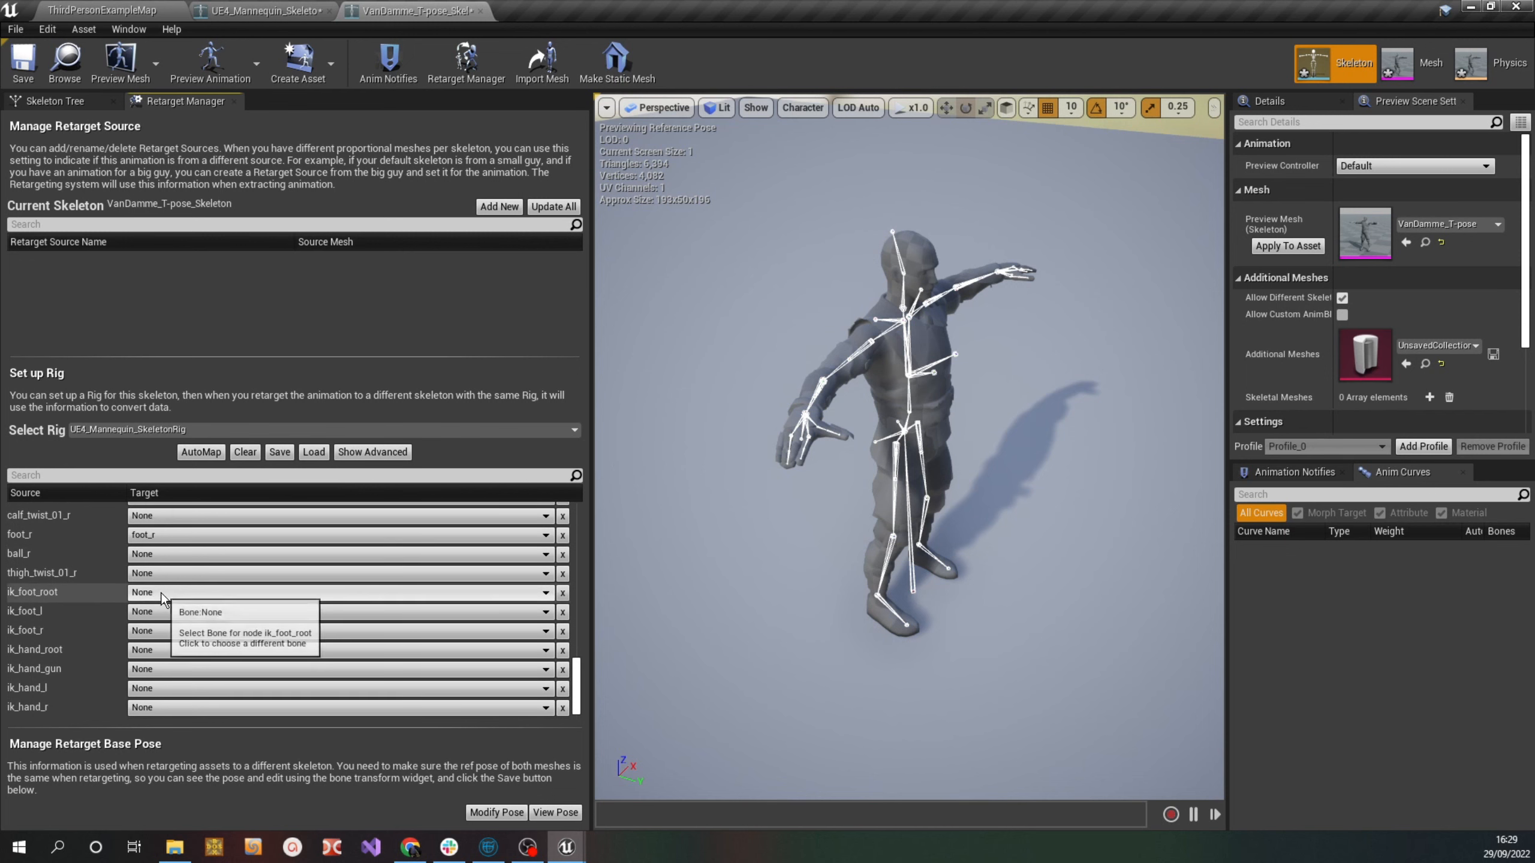
{"action": "scroll", "coordinate": [197, 609], "scroll_direction": "up", "scroll_amount": 10}
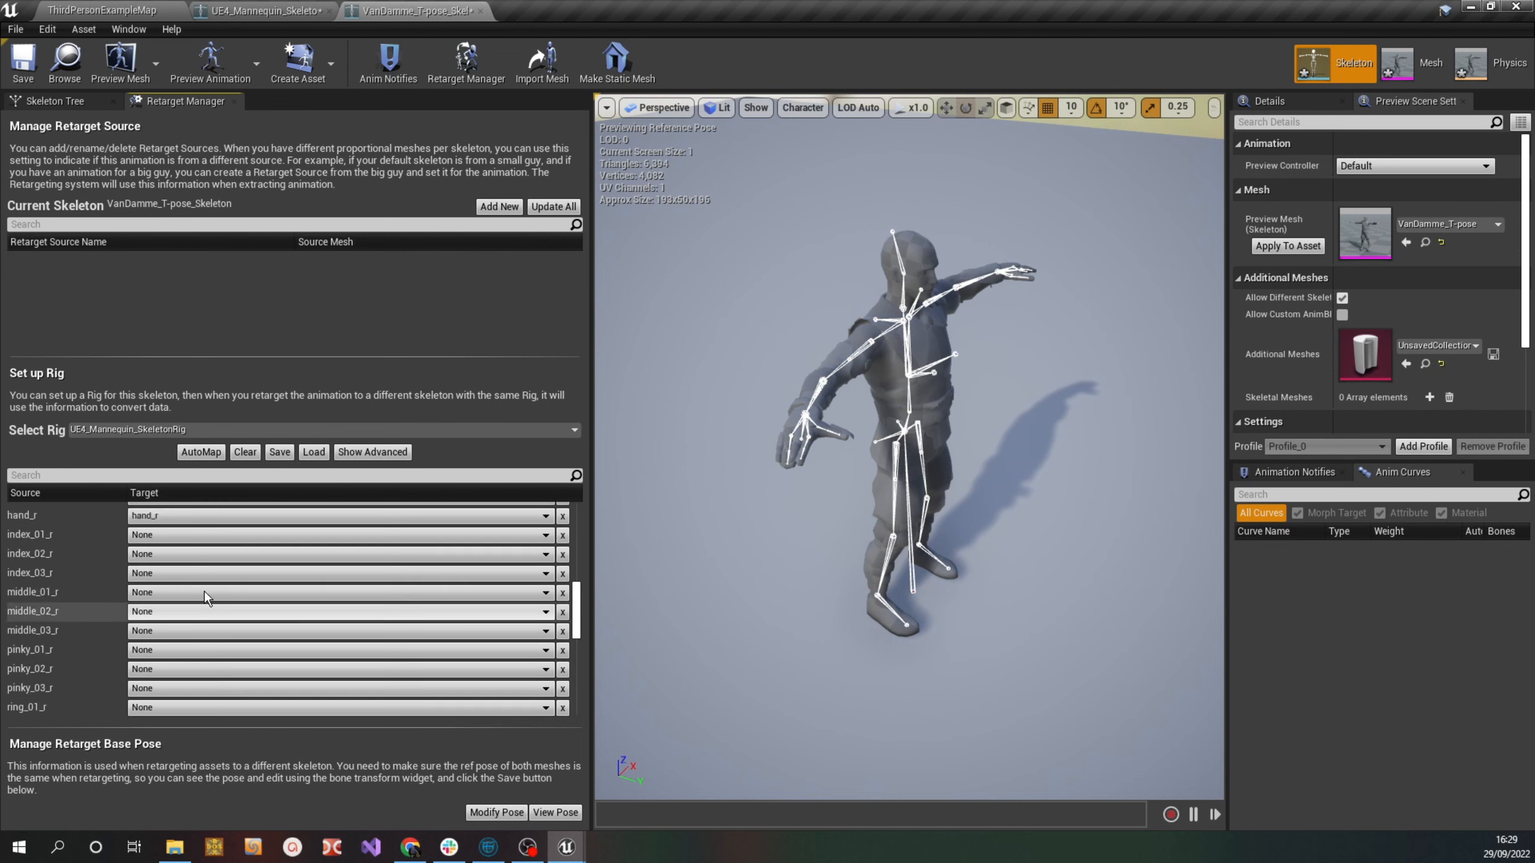
{"action": "scroll", "coordinate": [203, 590], "scroll_direction": "up", "scroll_amount": 7}
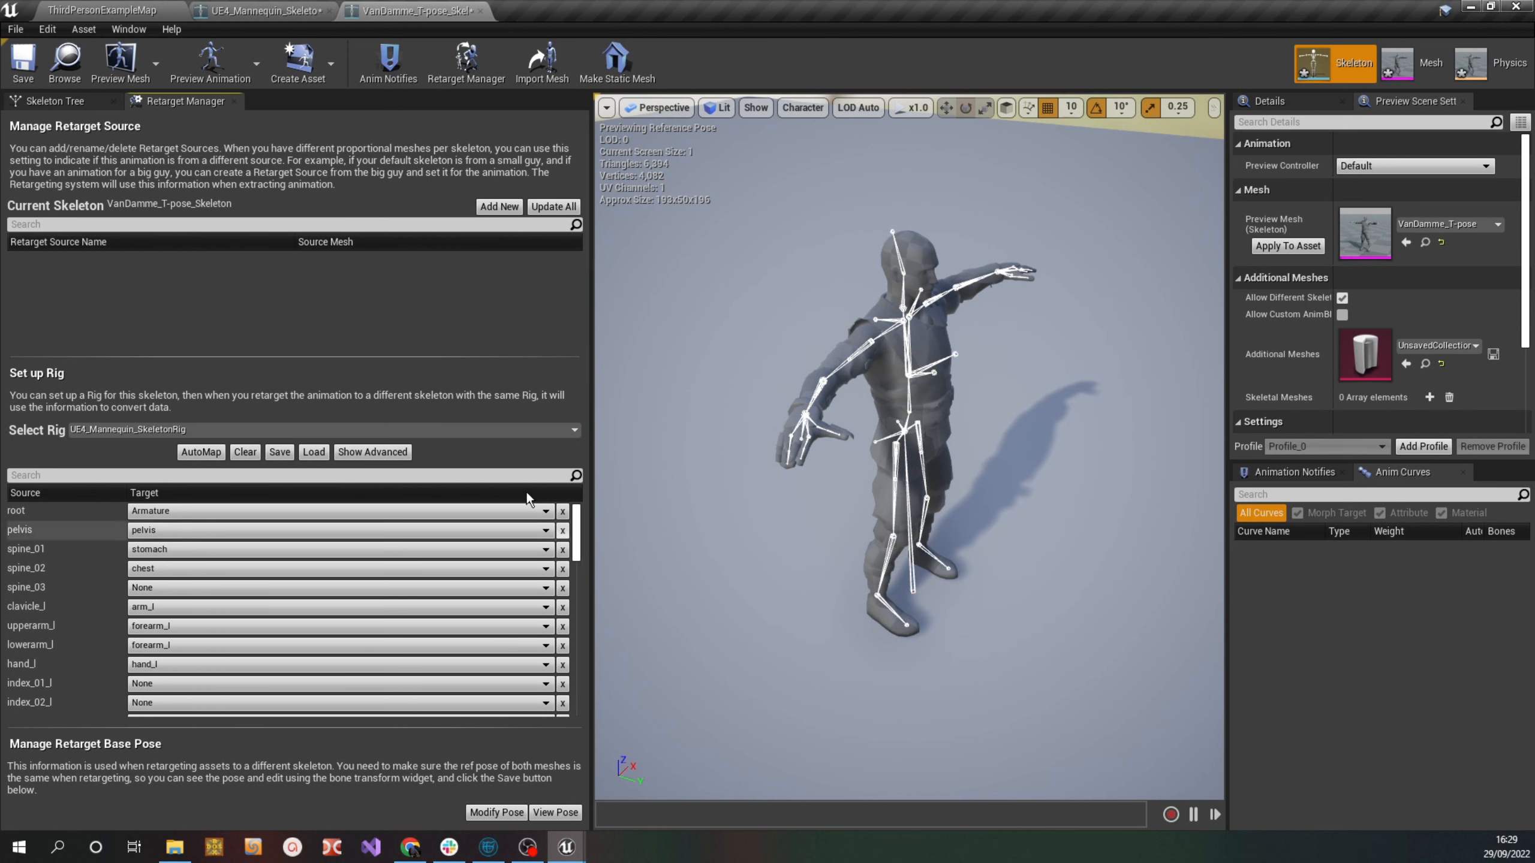
{"action": "left_click", "coordinate": [1289, 247]}
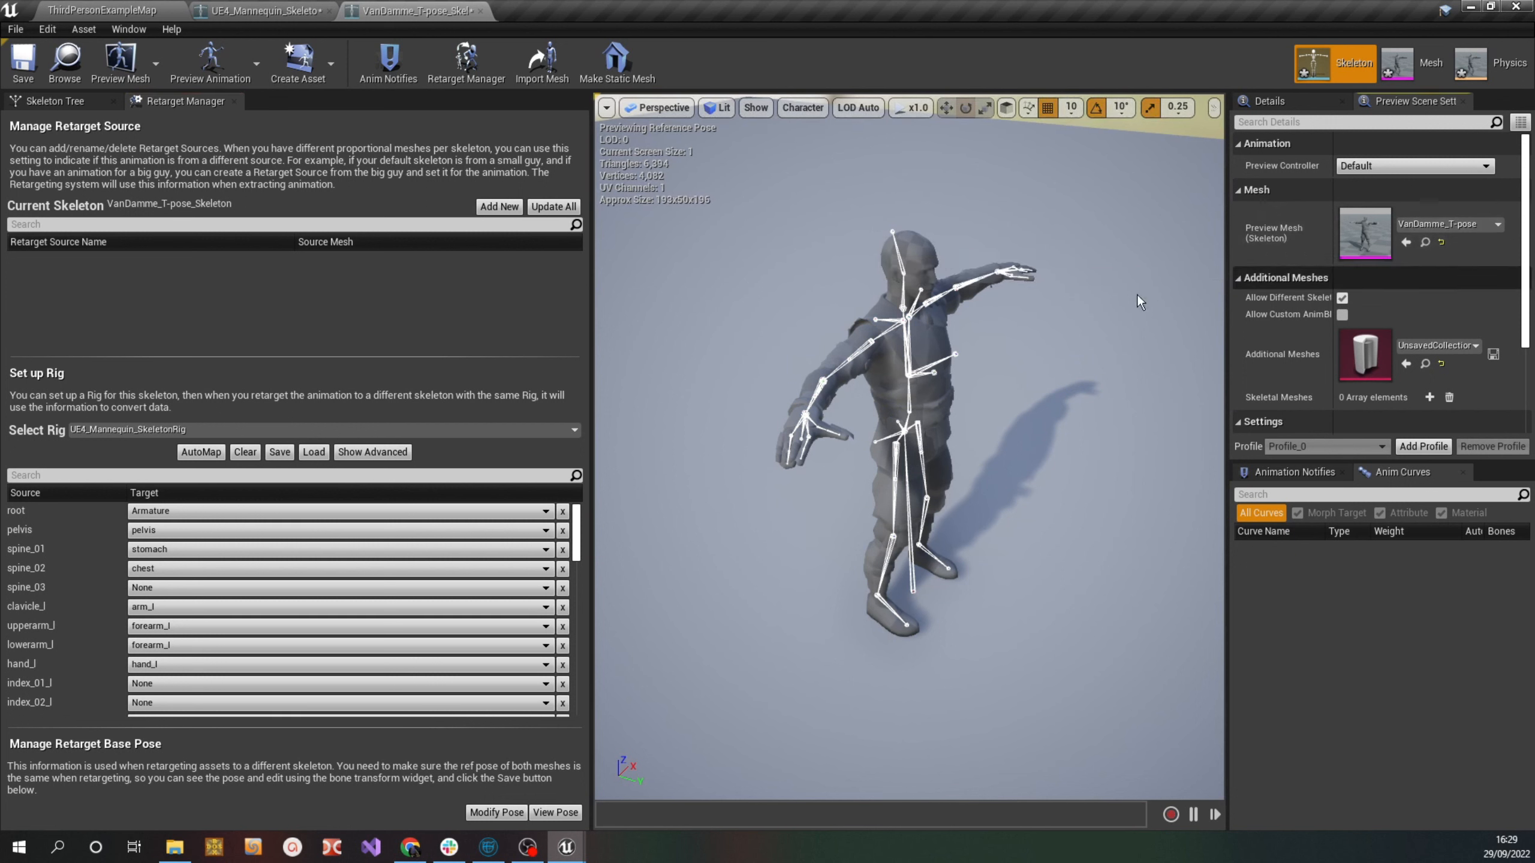
{"action": "left_click", "coordinate": [23, 61]}
Compare the front view of the VanDamme reference pose with the arm pose of the UE4 mannequin skeleton
{"action": "left_click_drag", "start_coordinate": [997, 218], "coordinate": [852, 175], "text": "alt"}
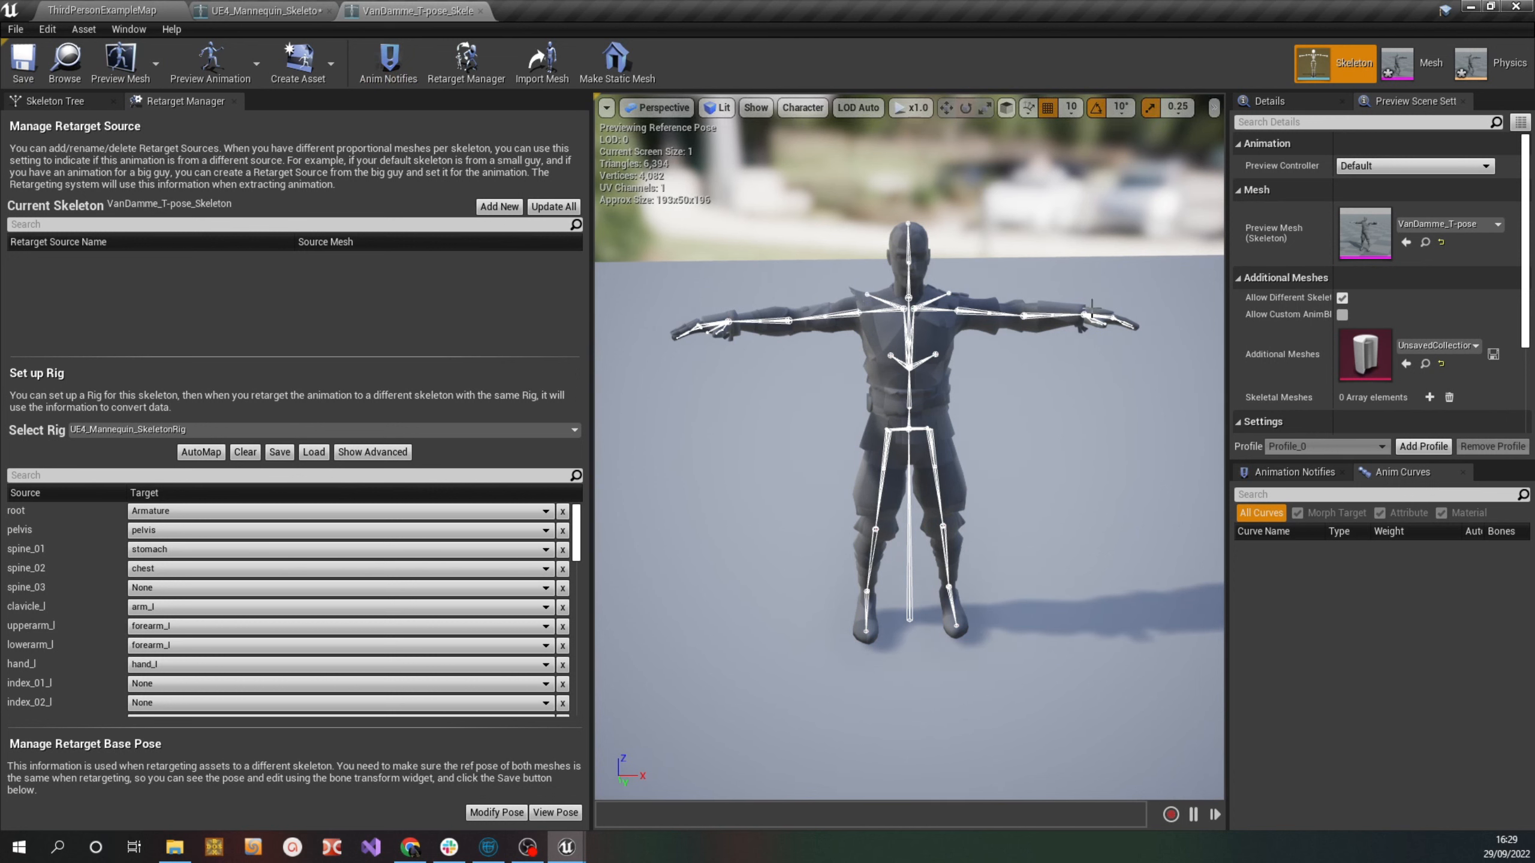
{"action": "left_click", "coordinate": [264, 12]}
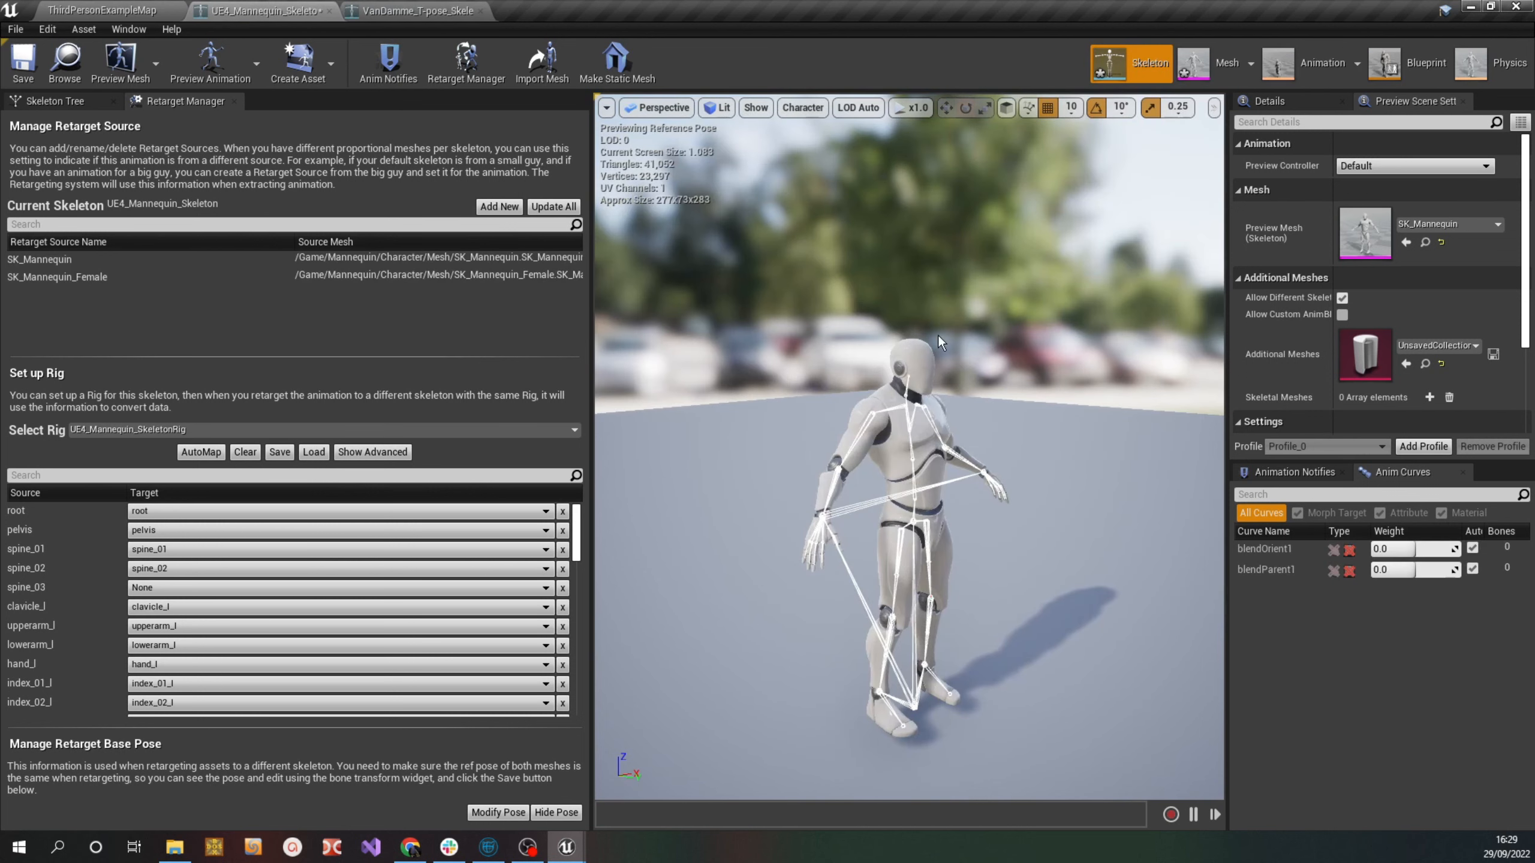
{"action": "scroll", "coordinate": [1117, 367], "scroll_direction": "down", "scroll_amount": 1}
{"action": "mouse_move", "coordinate": [1091, 355]}
{"action": "middle_mouse_down"}
{"action": "mouse_move", "coordinate": [1139, 386]}
{"action": "mouse_move", "coordinate": [1197, 315]}
{"action": "mouse_move", "coordinate": [1092, 355]}
{"action": "middle_mouse_up"}
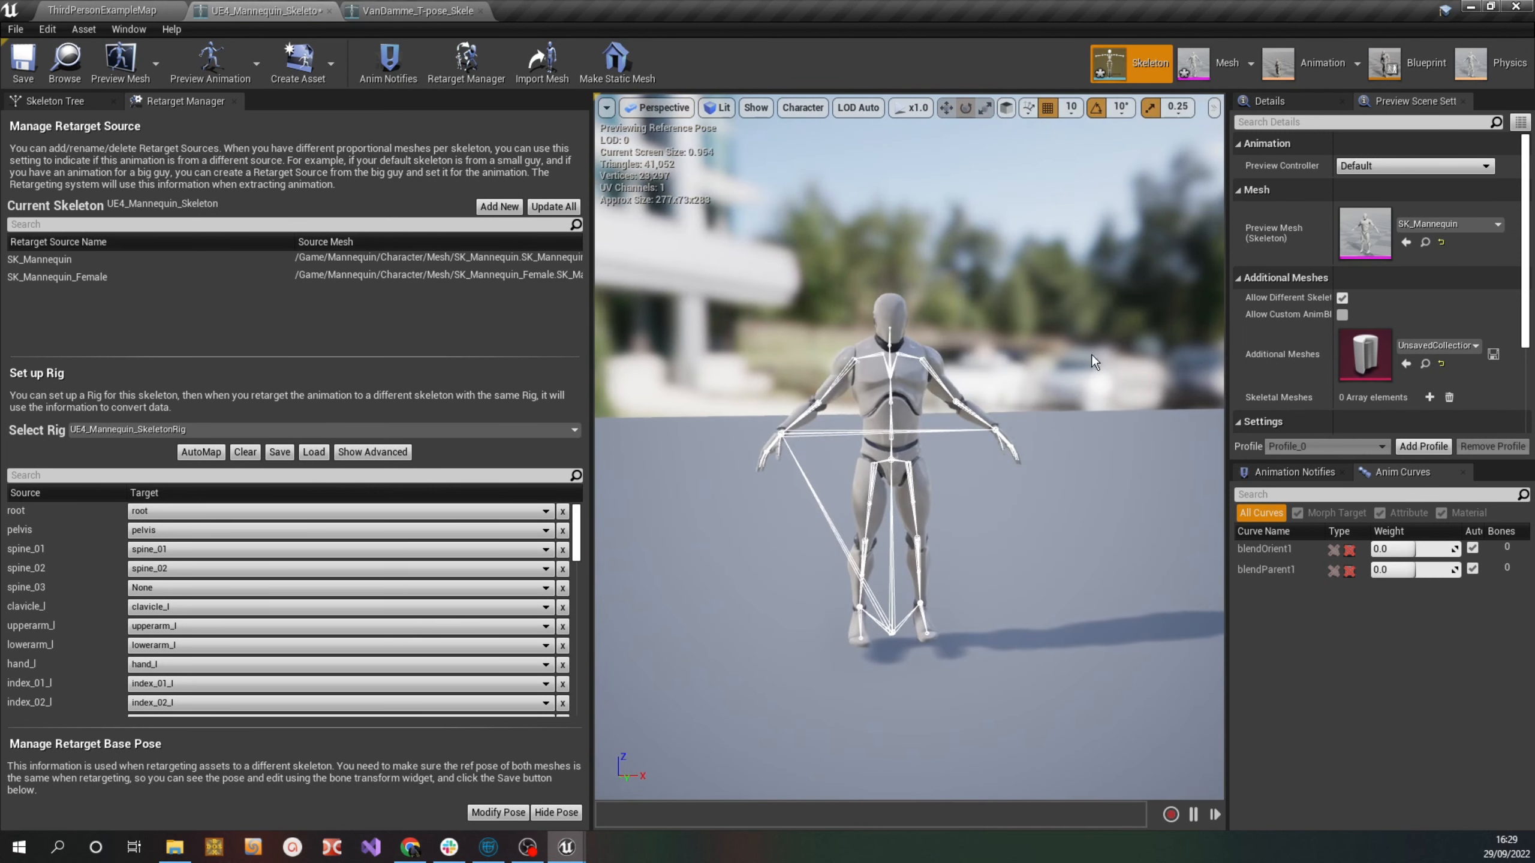
{"action": "left_click", "coordinate": [427, 11]}
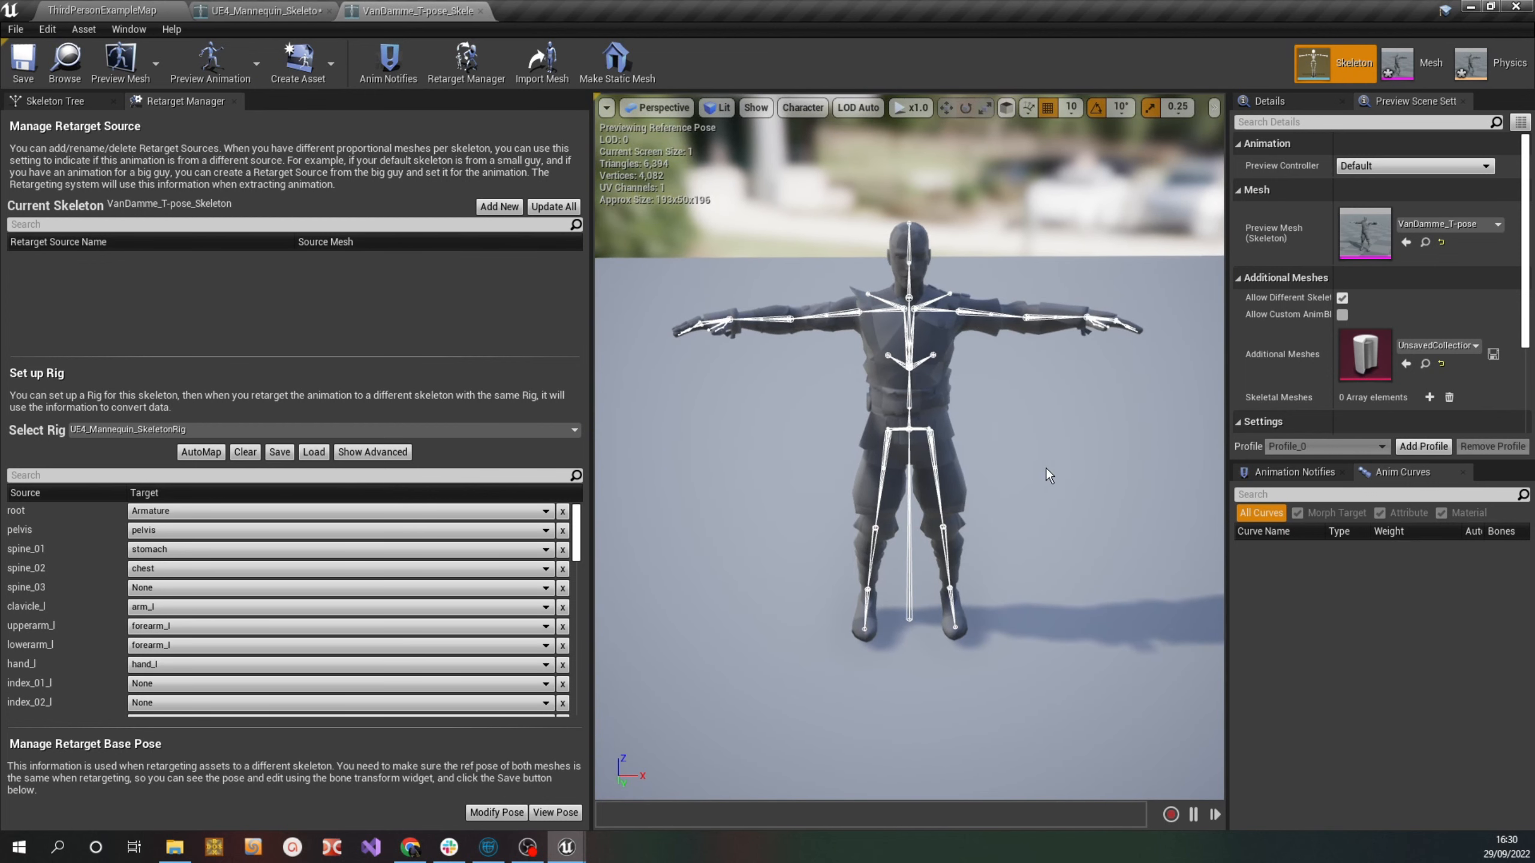
{"action": "left_click", "coordinate": [286, 10]}
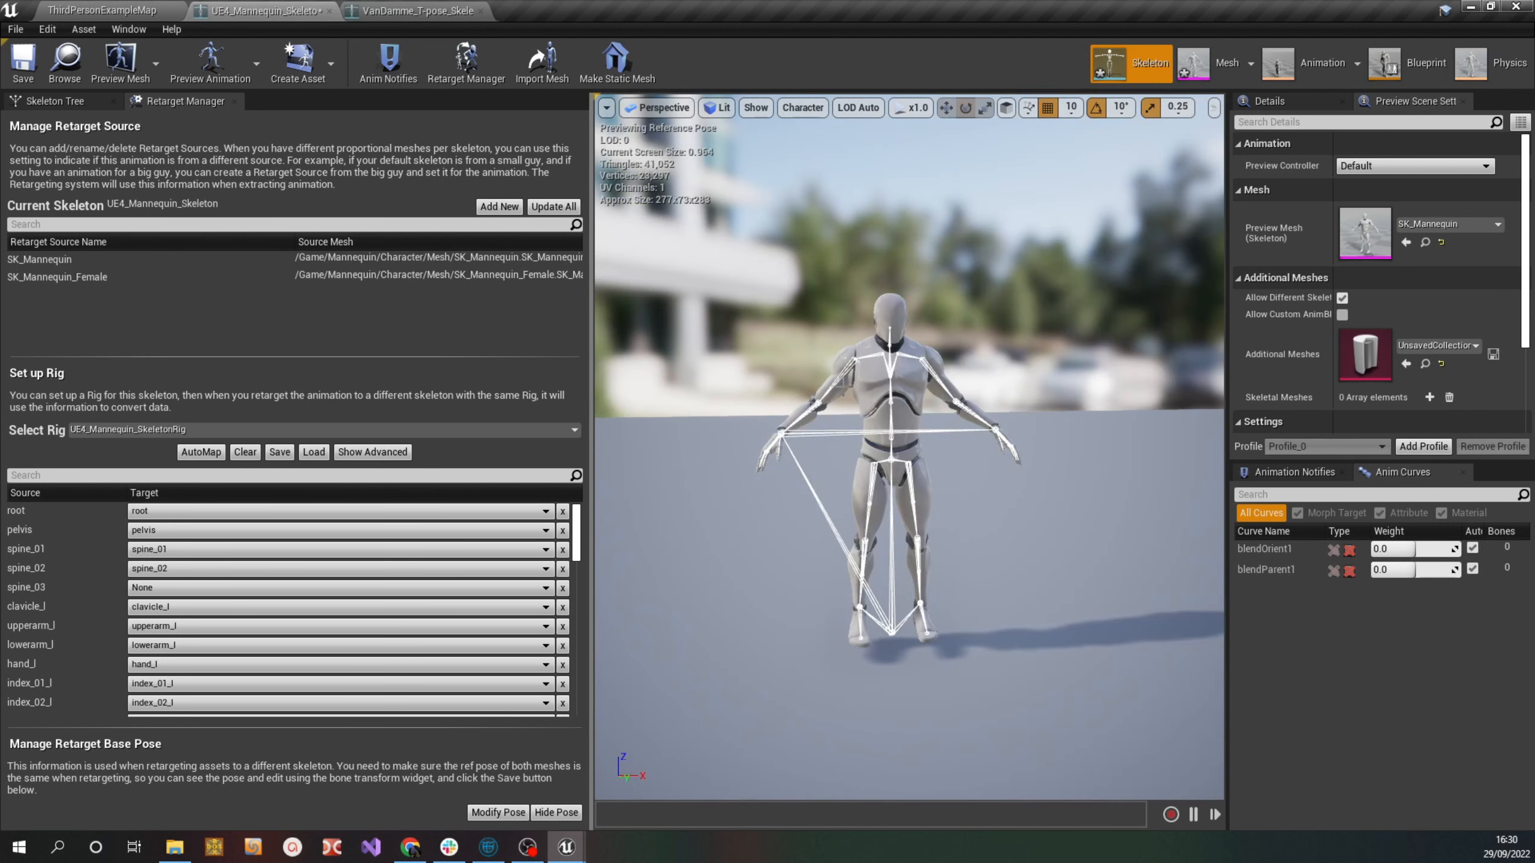
{"action": "left_click", "coordinate": [411, 12]}
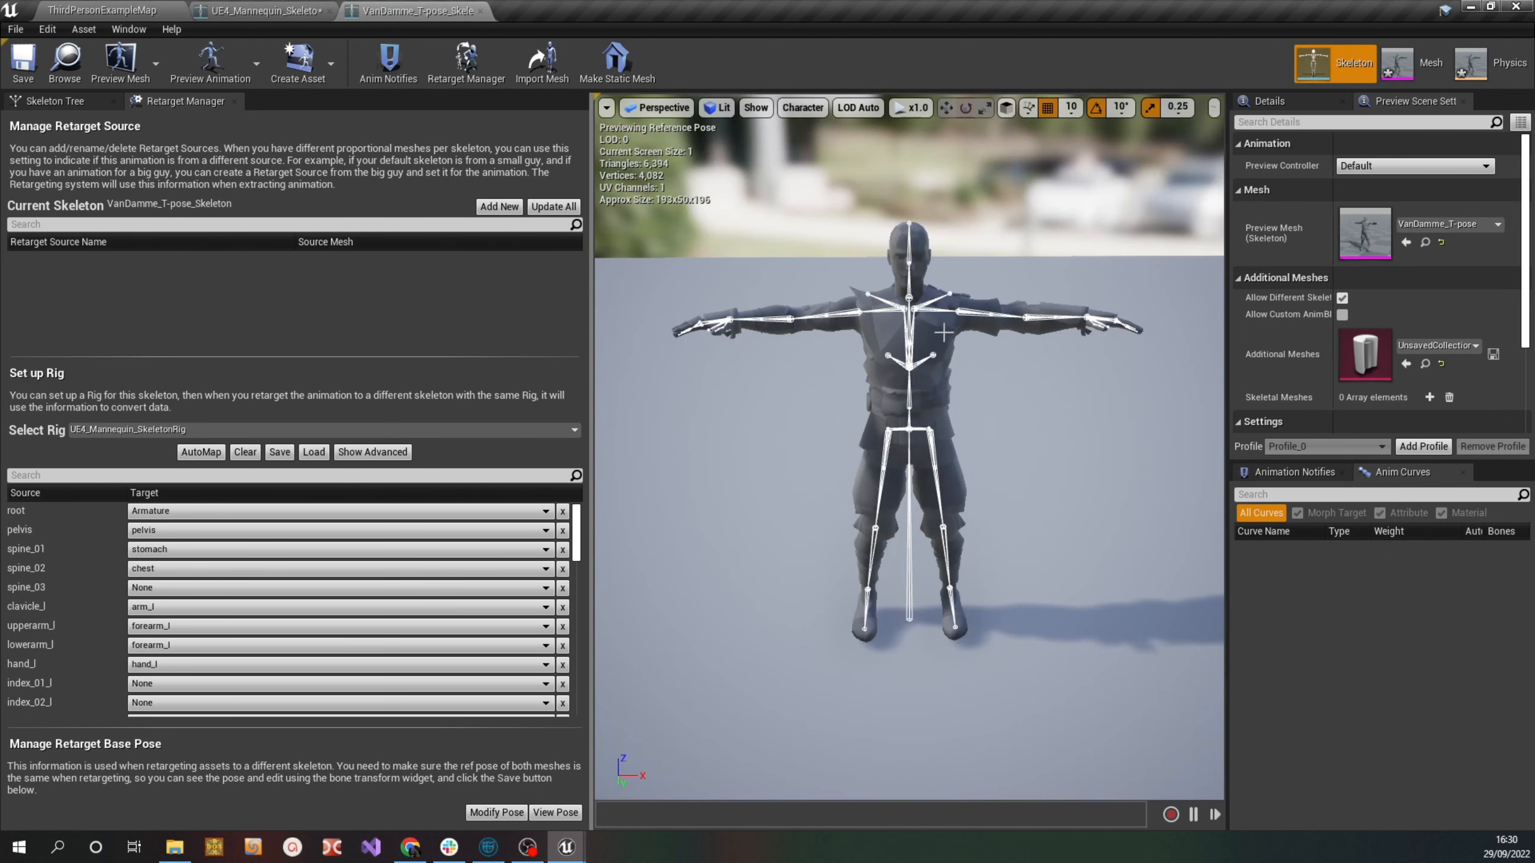
{"action": "left_click", "coordinate": [976, 319]}
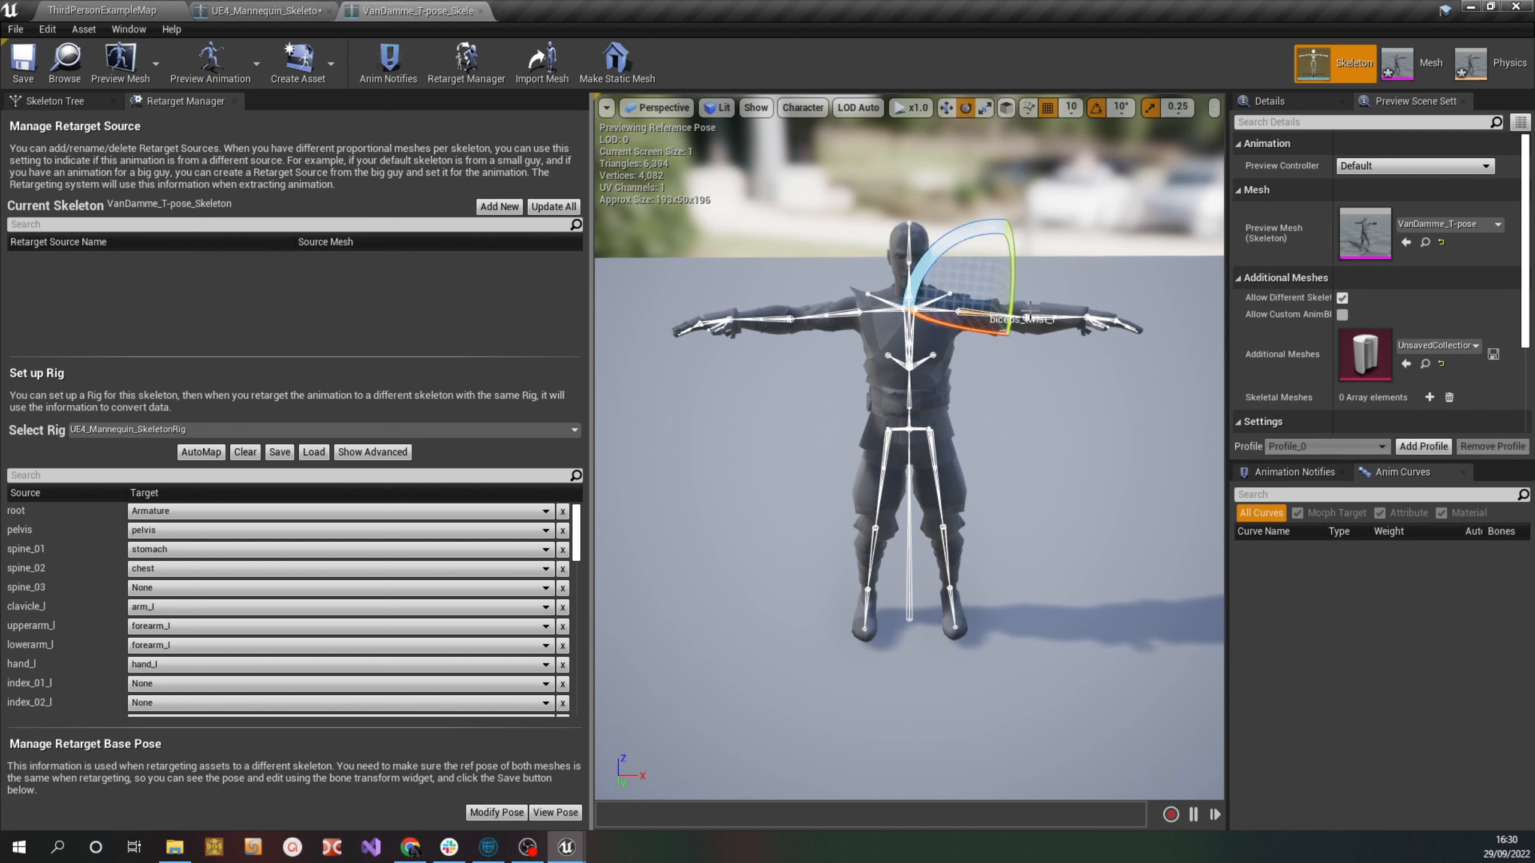
{"action": "left_click_drag", "start_coordinate": [949, 246], "coordinate": [952, 235]}
{"action": "key", "text": "ctrl+z"}
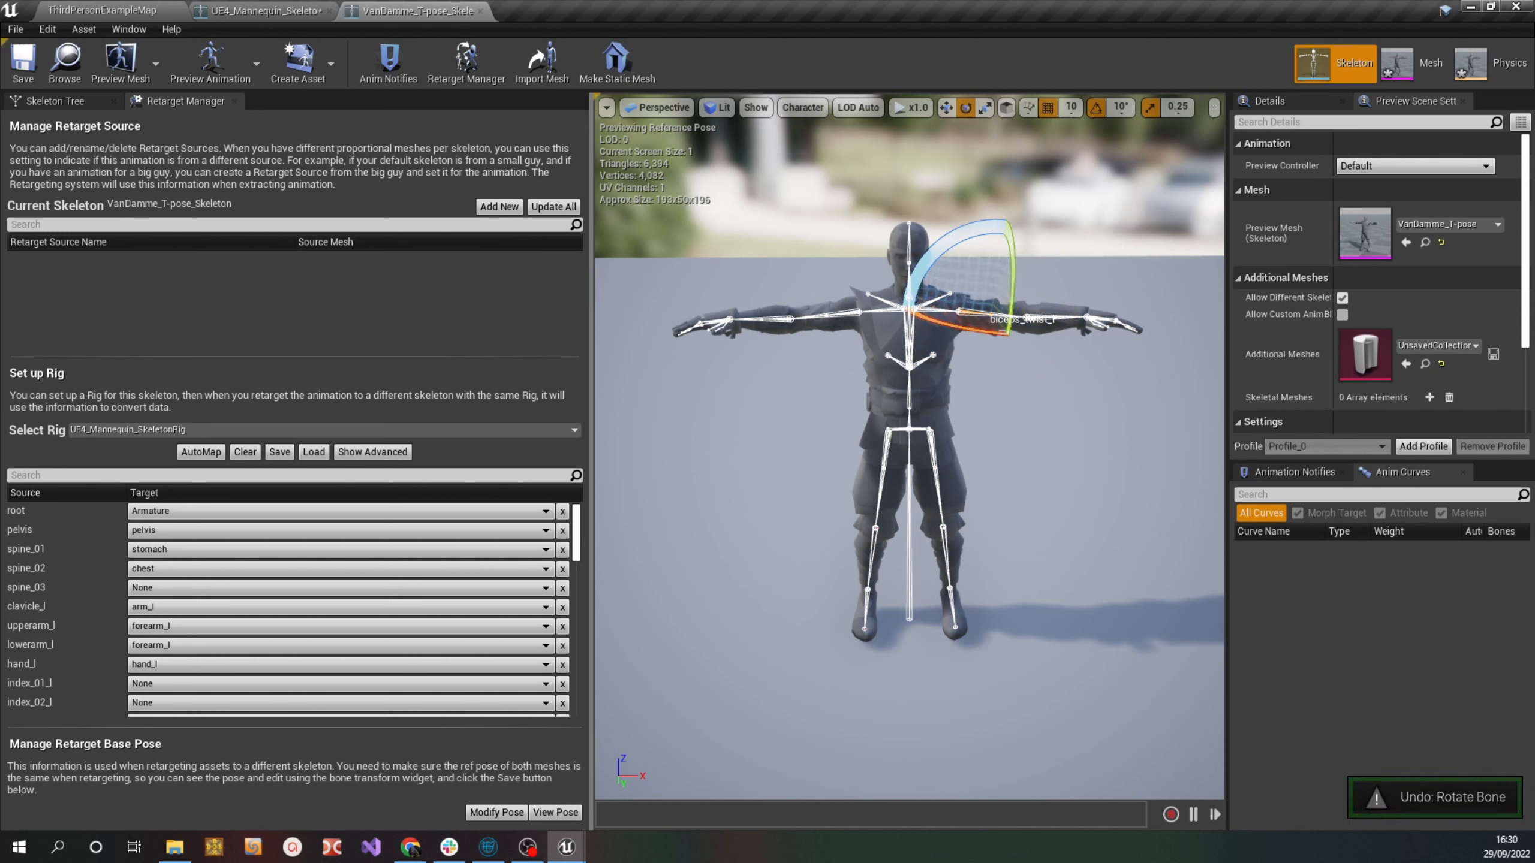
Rotate the VanDamme skeleton's arm_l bone downward to match the mannequin's lowered arm pose
{"action": "left_click", "coordinate": [942, 314]}
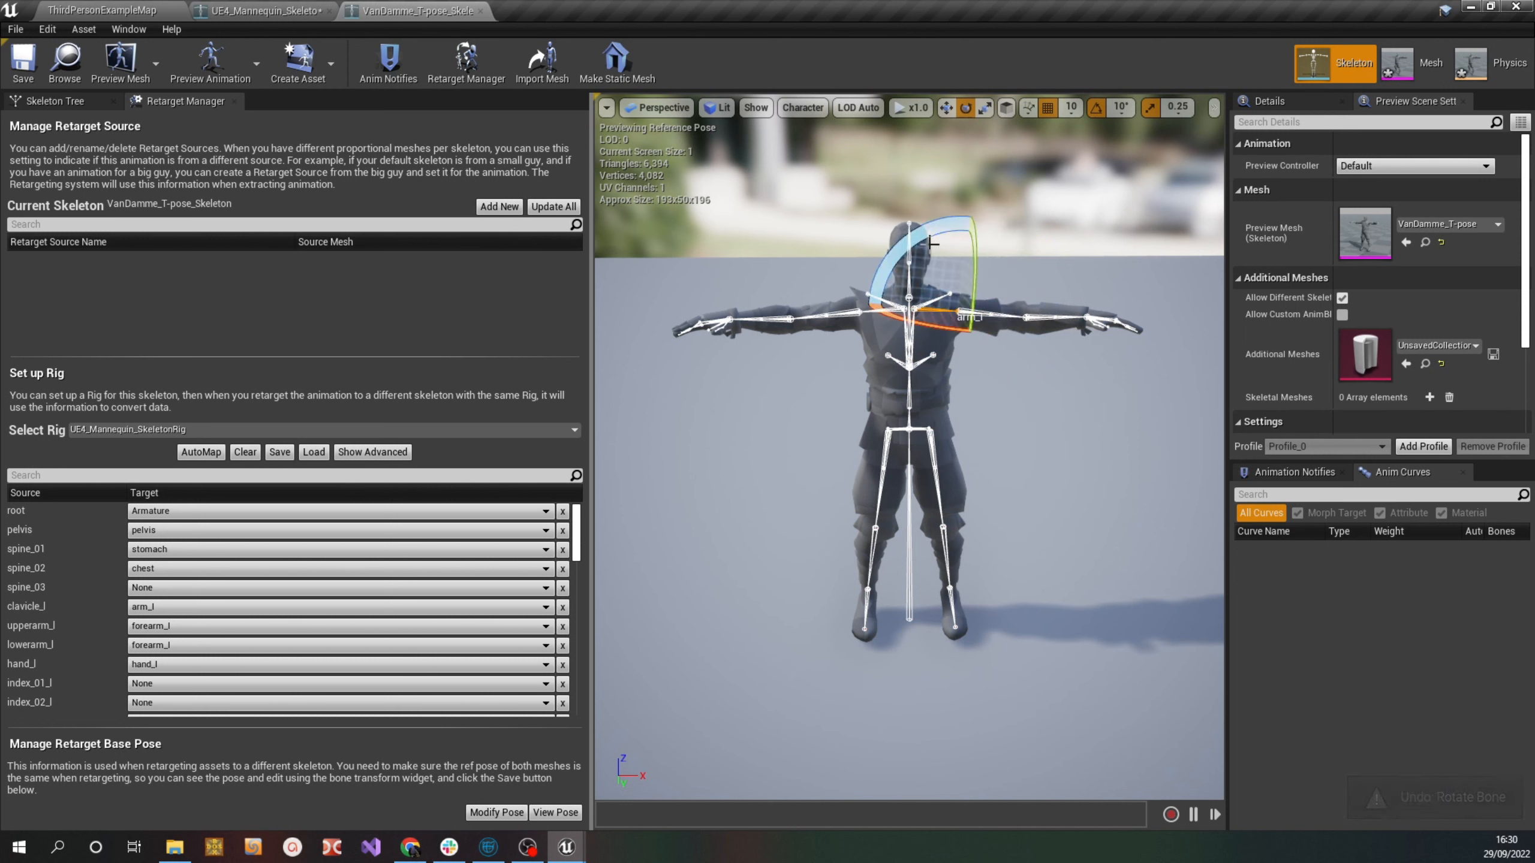
{"action": "left_click_drag", "start_coordinate": [933, 243], "coordinate": [1021, 250]}
{"action": "left_click", "coordinate": [1091, 334]}
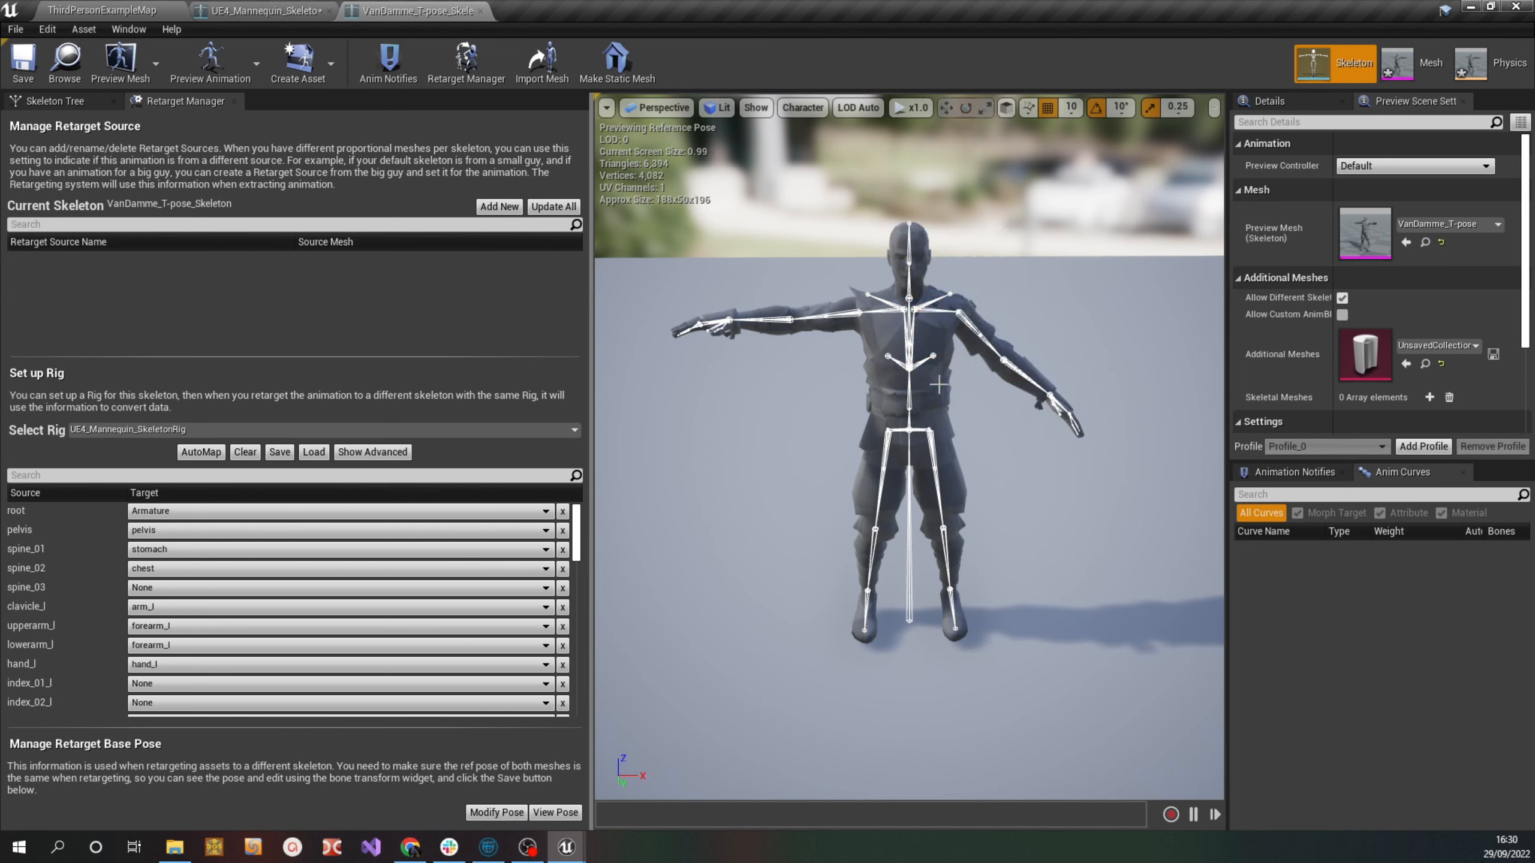
Rotate the VanDamme skeleton's arm_r bone downward so it mirrors the lowered opposite arm
{"action": "left_click", "coordinate": [878, 311]}
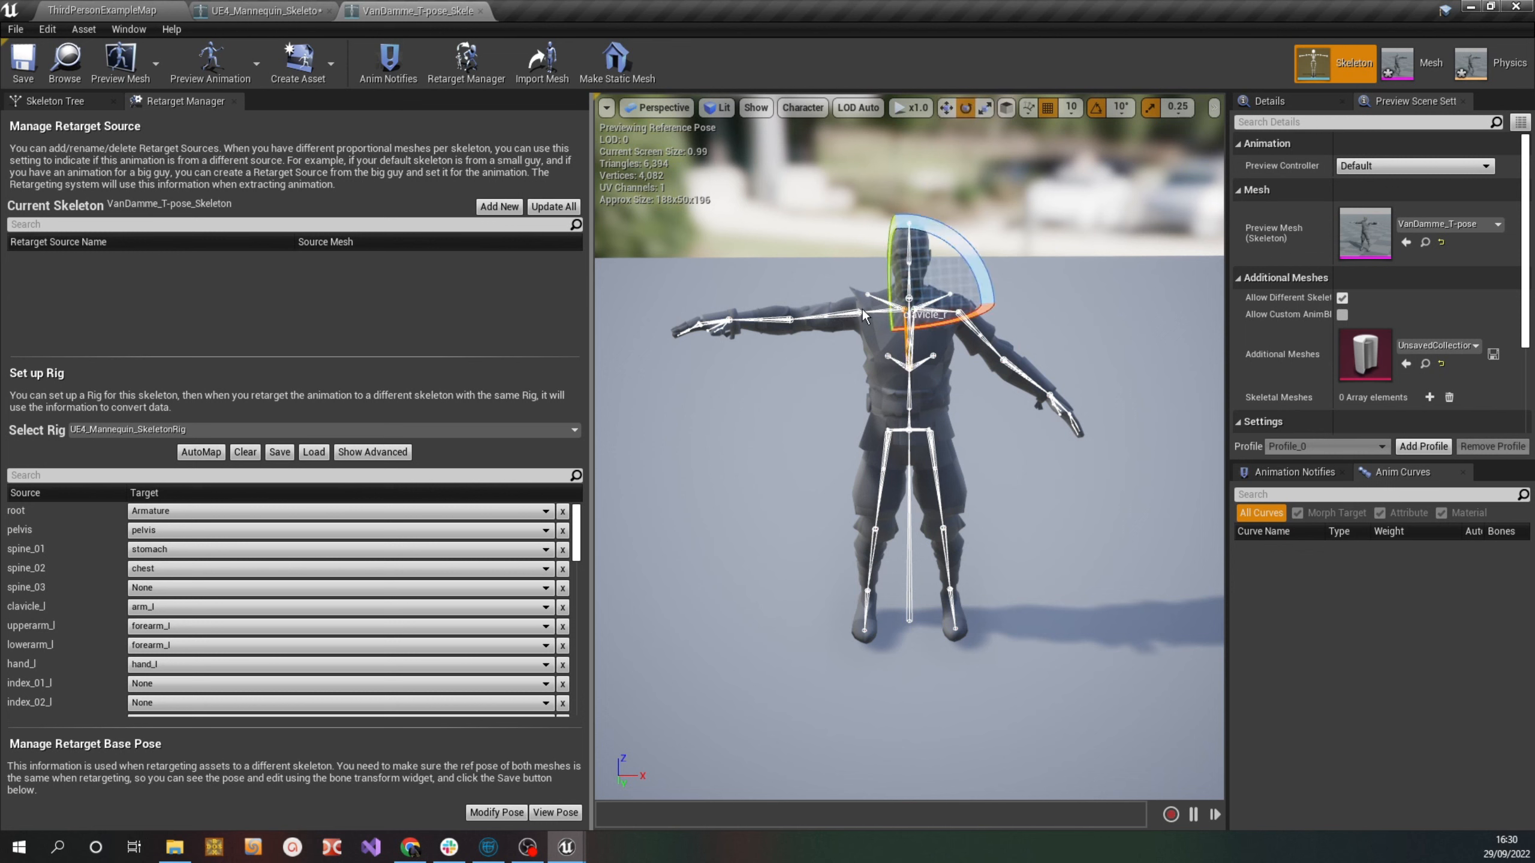
{"action": "left_click", "coordinate": [822, 278]}
{"action": "left_click", "coordinate": [880, 298]}
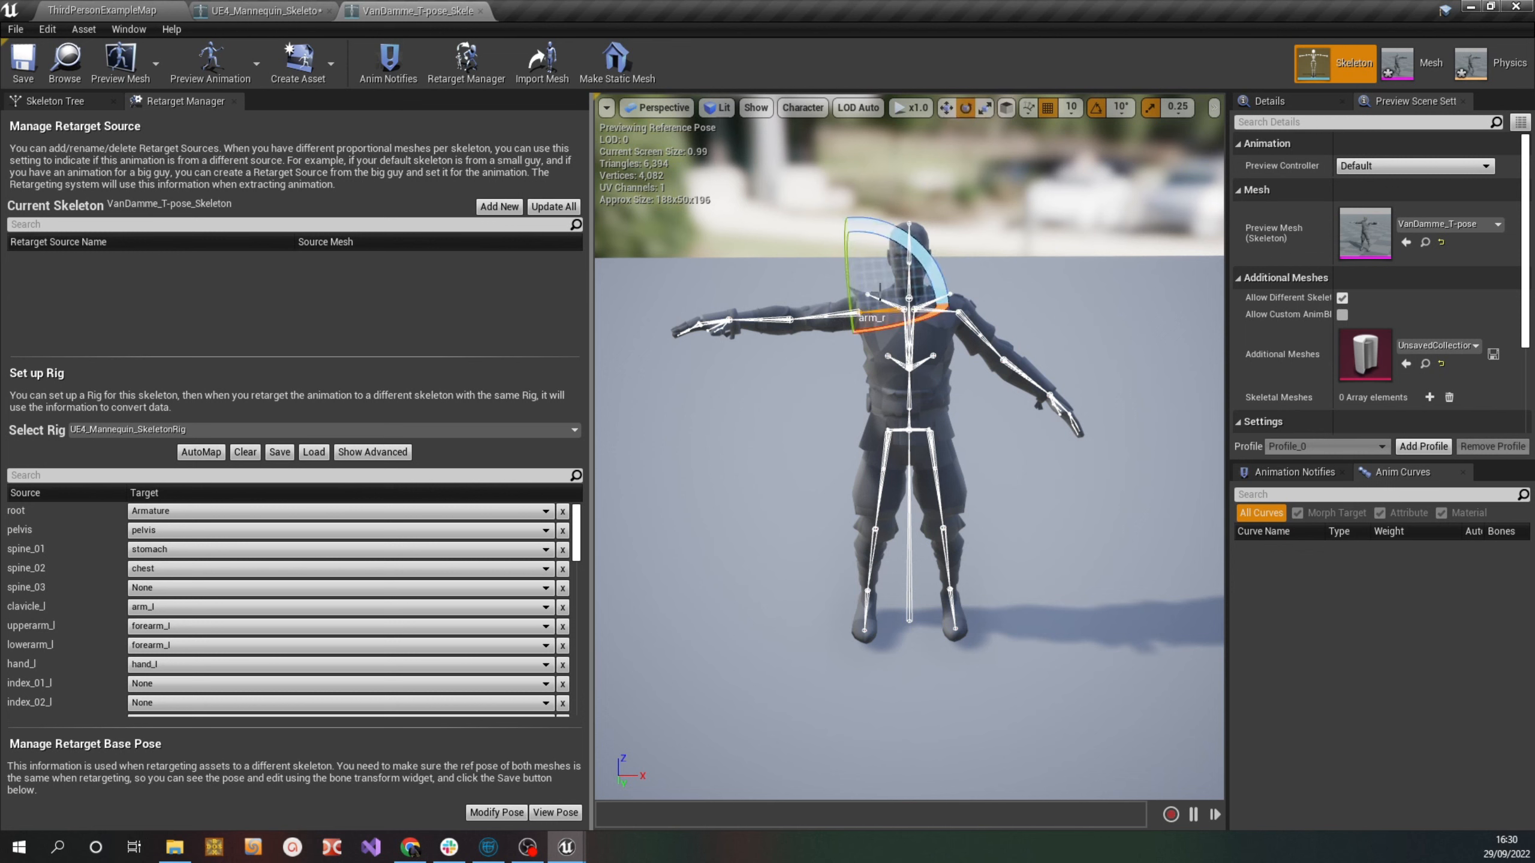
{"action": "left_click_drag", "start_coordinate": [887, 236], "coordinate": [813, 283]}
{"action": "left_click", "coordinate": [1062, 314]}
{"action": "left_click_drag", "start_coordinate": [1099, 350], "coordinate": [1100, 322], "text": "alt"}
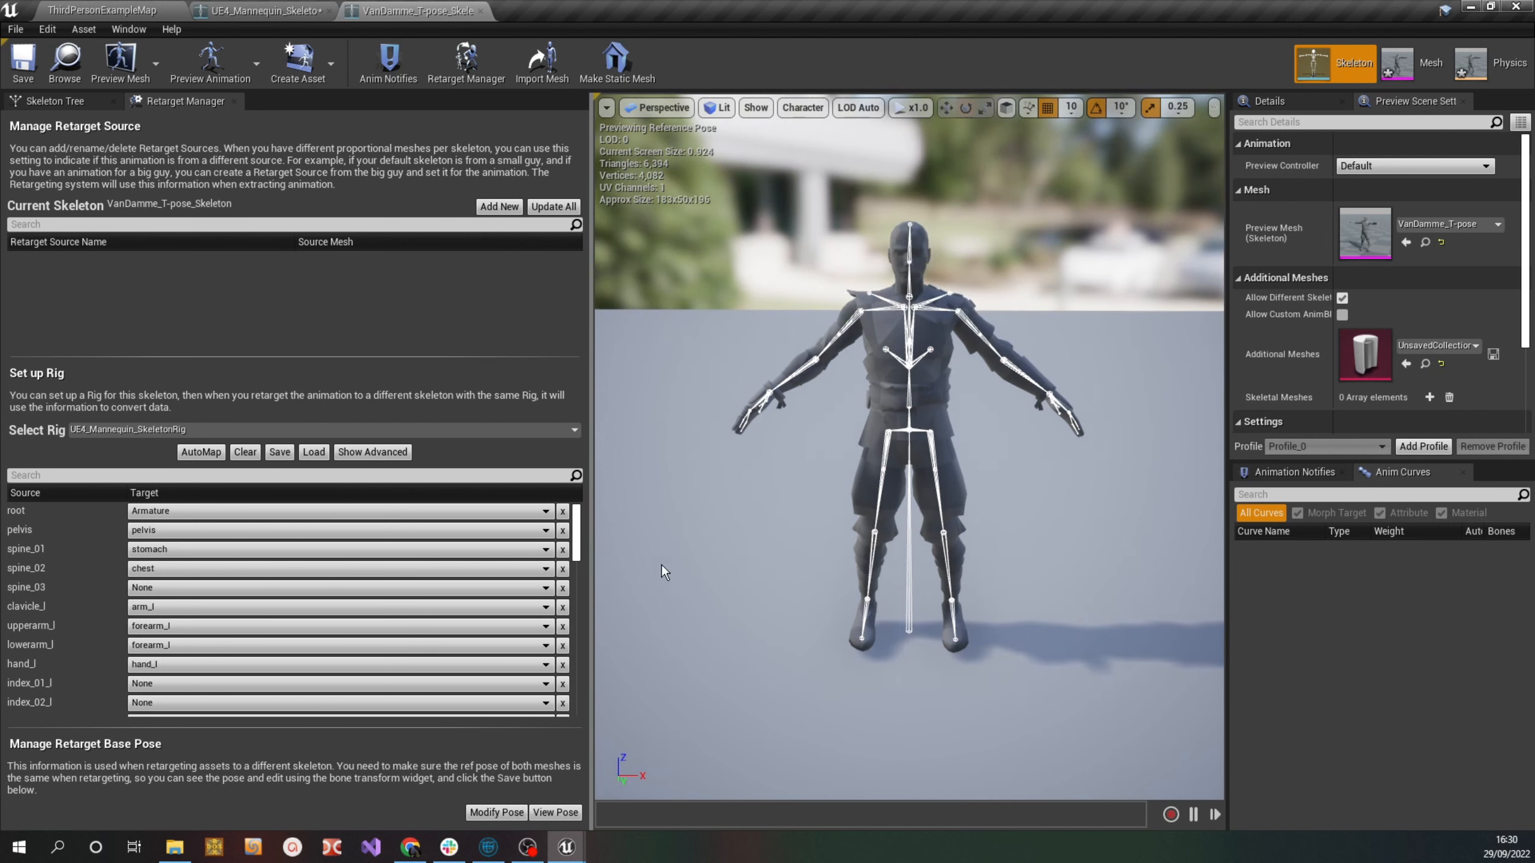
Set the VanDamme skeleton's retarget base pose from the current pose and save the skeleton
{"action": "left_click", "coordinate": [502, 816]}
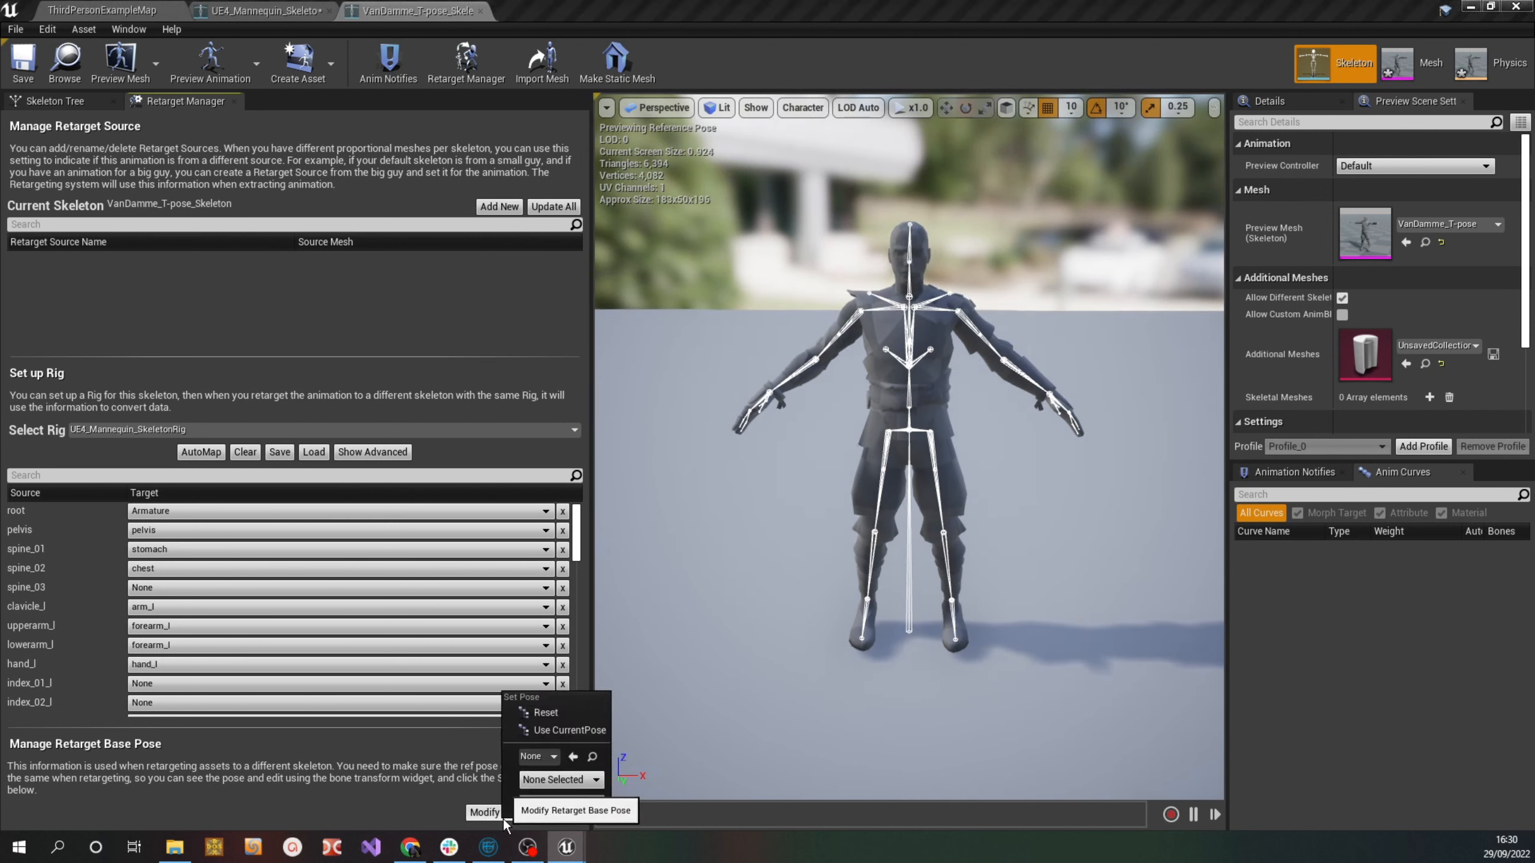
{"action": "left_click", "coordinate": [571, 730]}
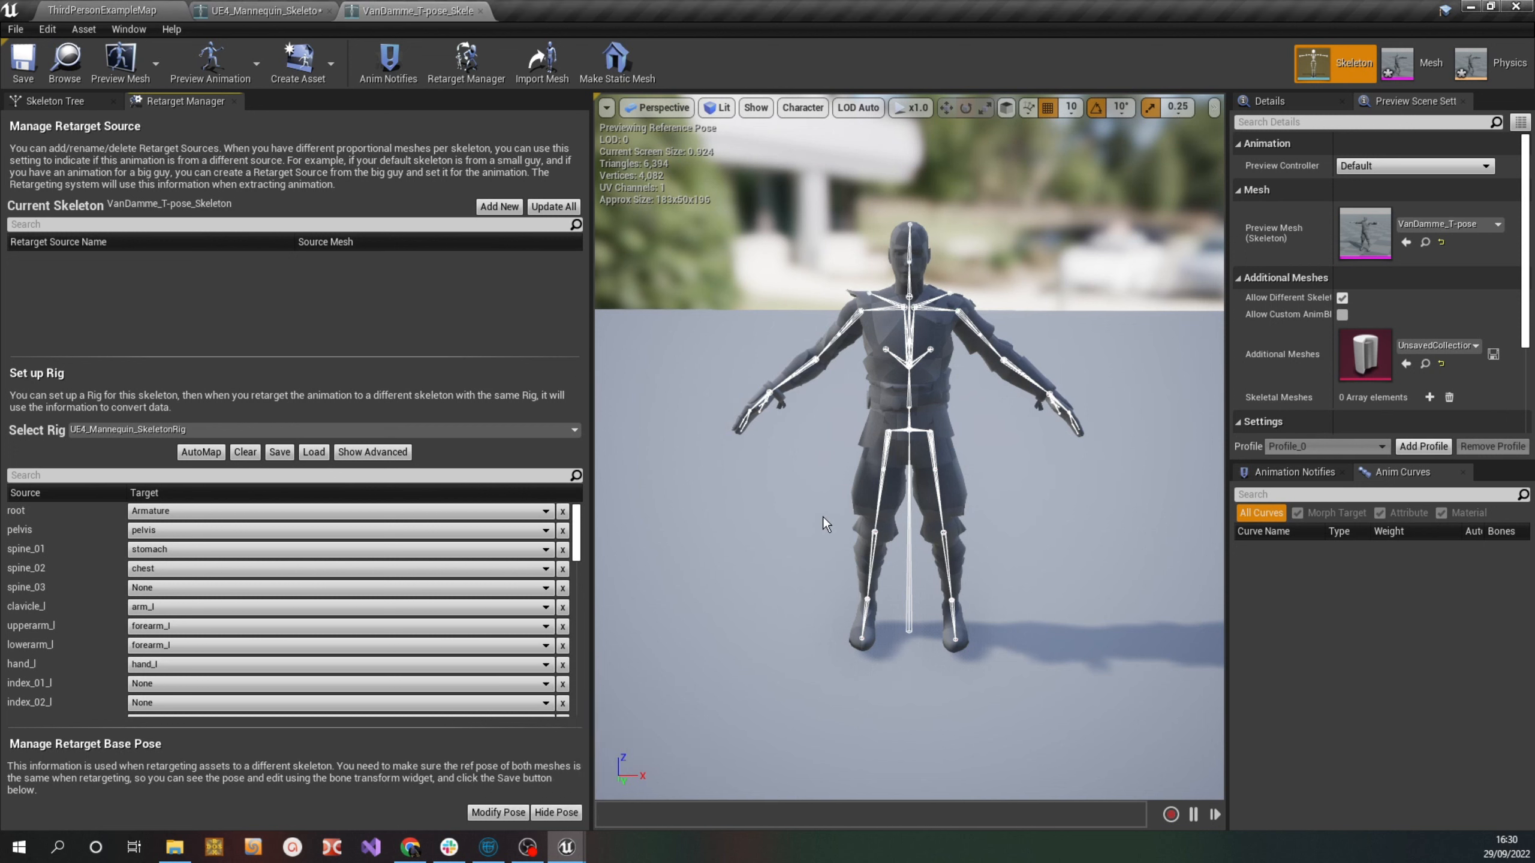
{"action": "left_click", "coordinate": [25, 72]}
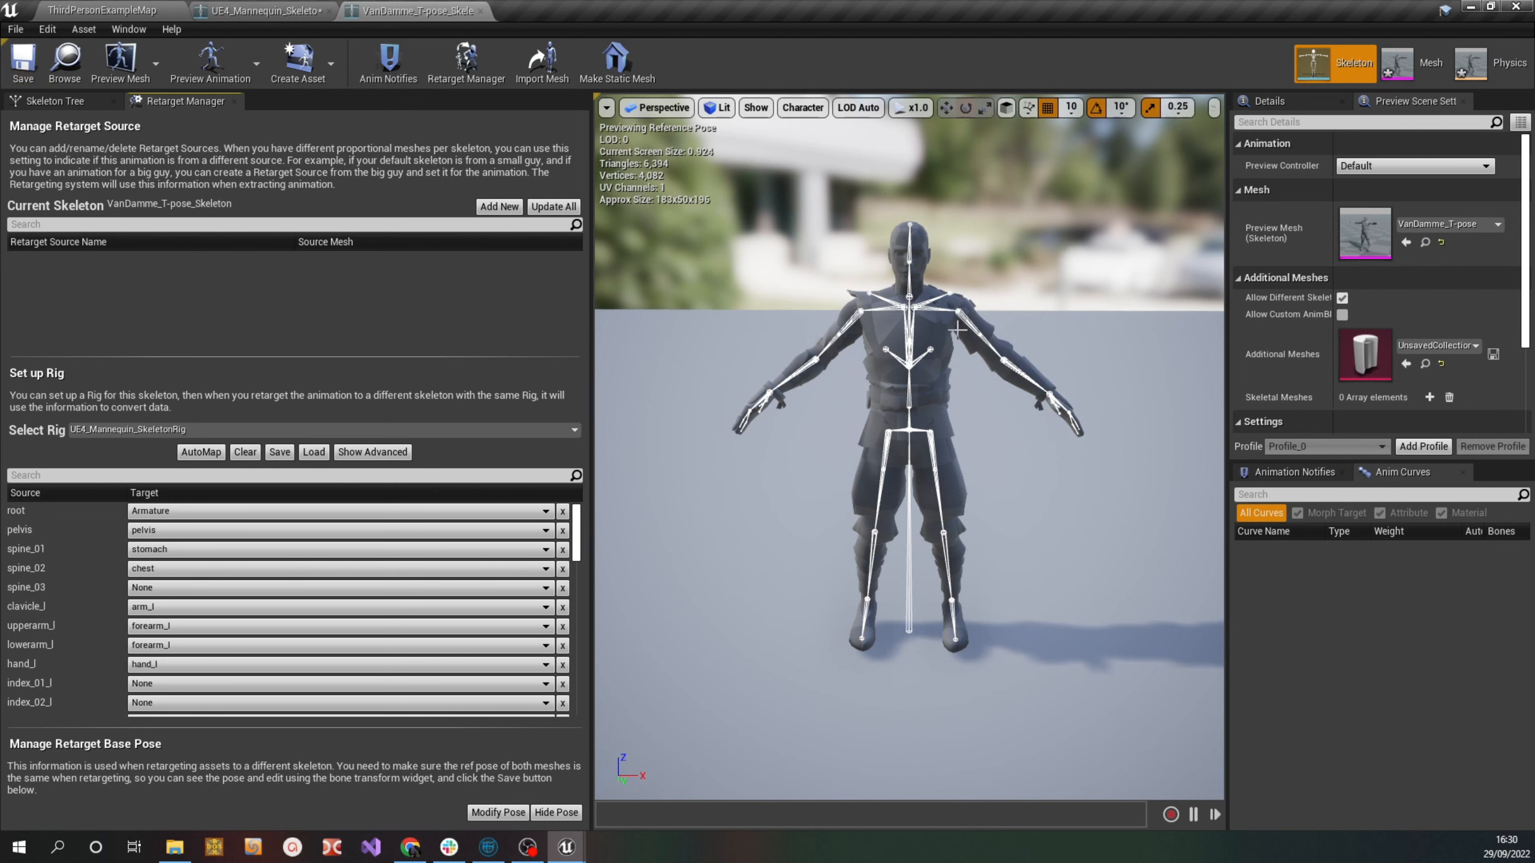
Bring VanDamme_Animation.fbx from the Retarget folder in File Explorer into the VanDamme content folder and bring up its FBX import options
{"action": "left_click", "coordinate": [269, 16]}
{"action": "left_click", "coordinate": [122, 11]}
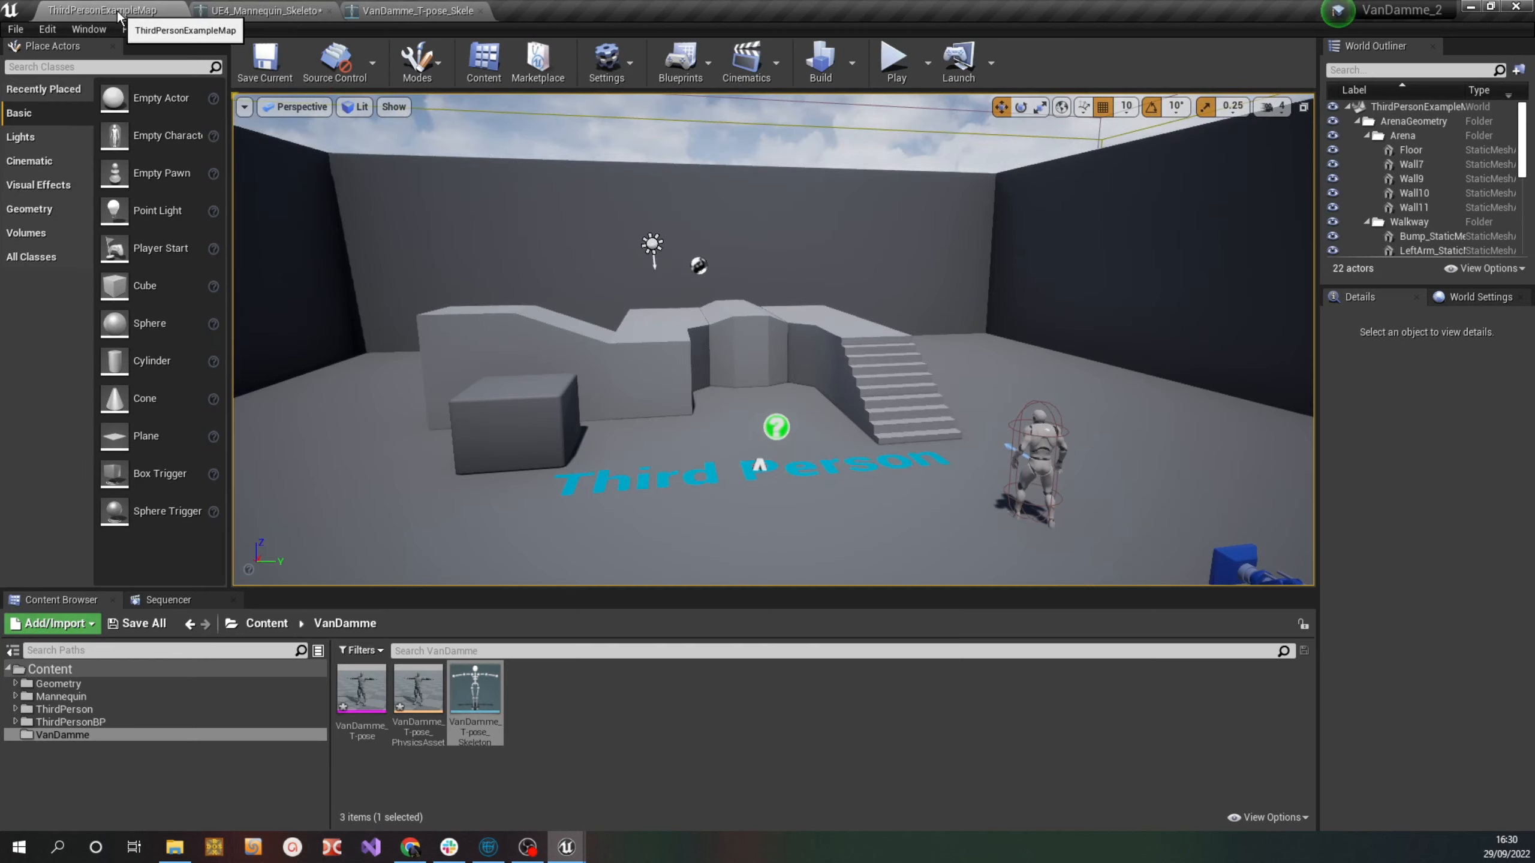
{"action": "left_click", "coordinate": [174, 848]}
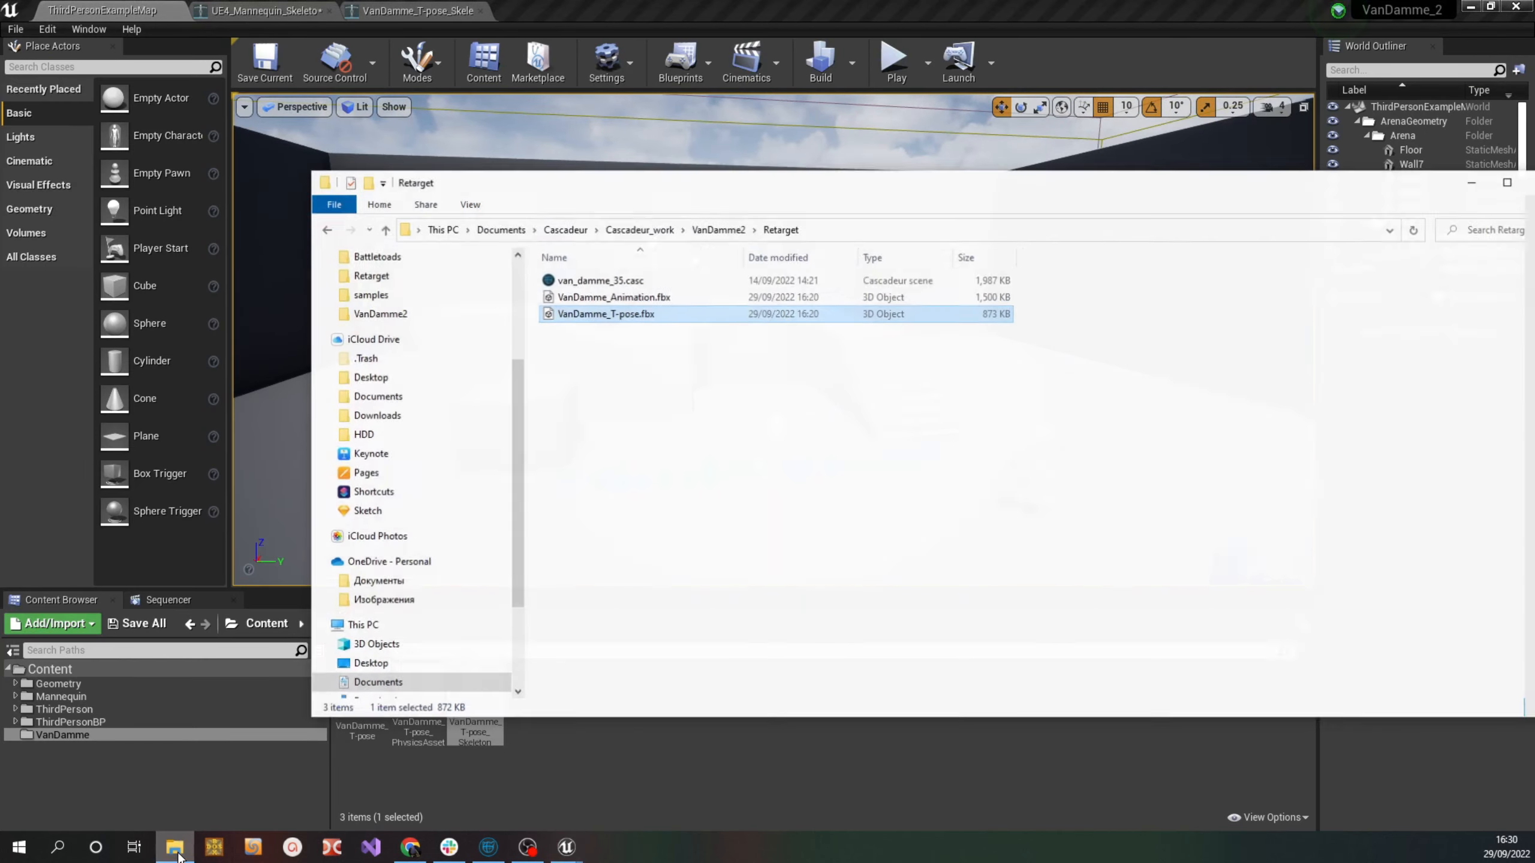
{"action": "left_click_drag", "start_coordinate": [874, 187], "coordinate": [1346, 141]}
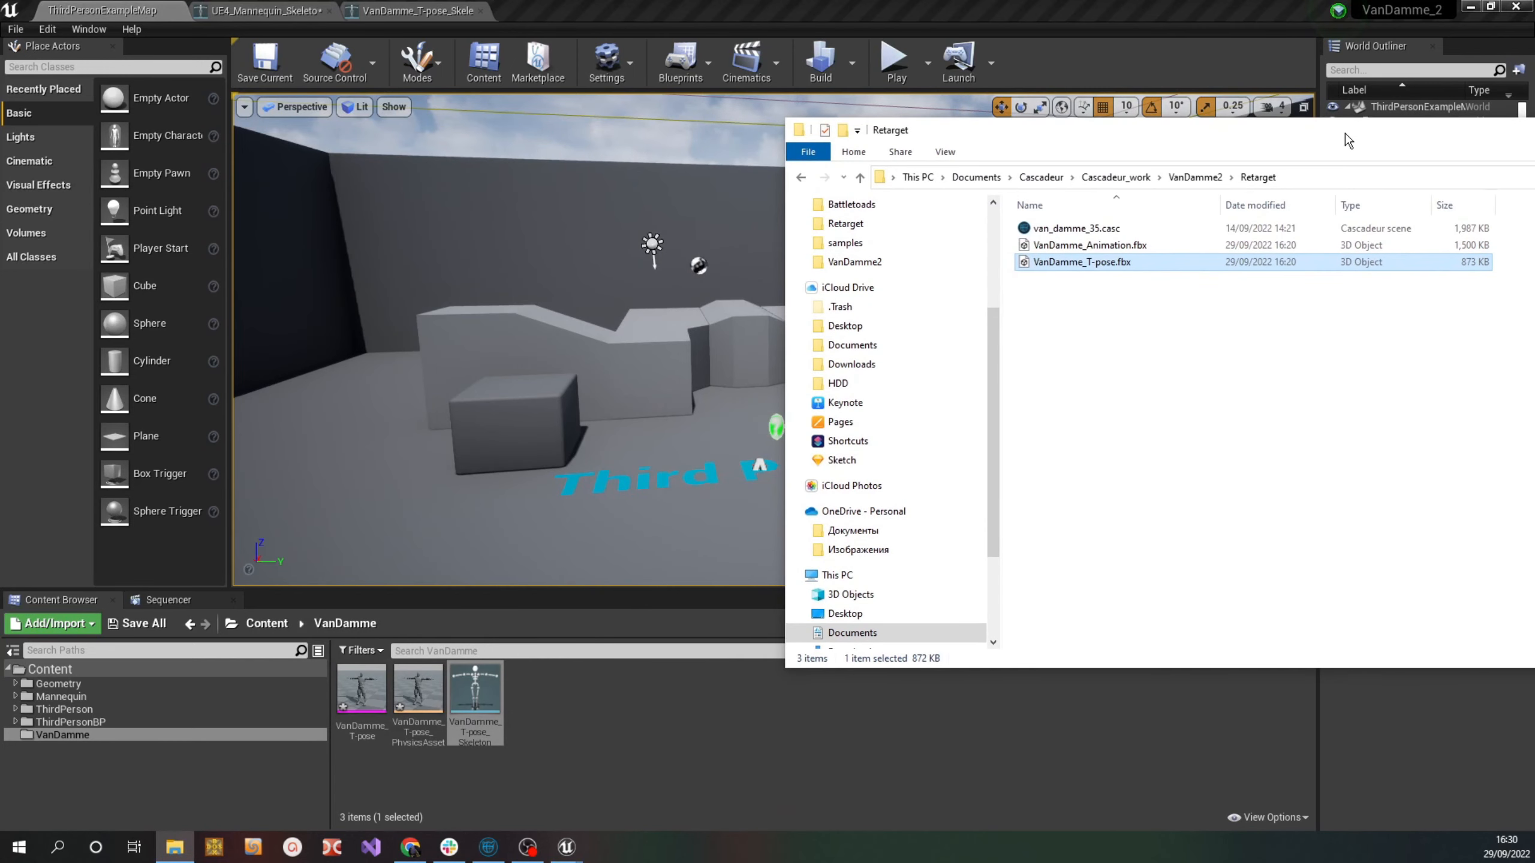
{"action": "left_click_drag", "start_coordinate": [1092, 253], "coordinate": [609, 724]}
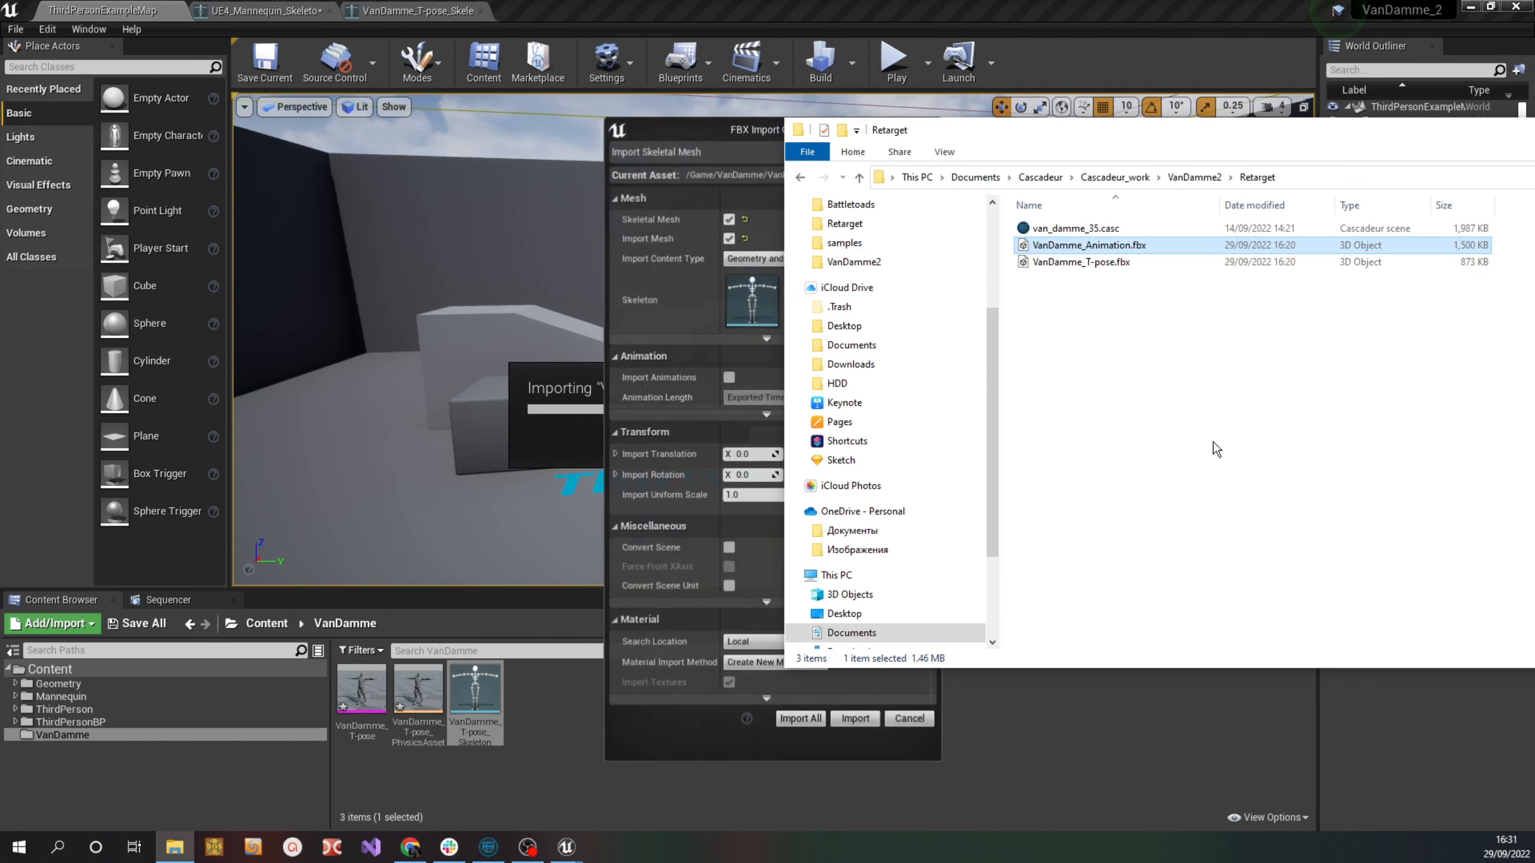
{"action": "left_click_drag", "start_coordinate": [1381, 136], "coordinate": [932, 194]}
{"action": "left_click_drag", "start_coordinate": [1370, 202], "coordinate": [1218, 199]}
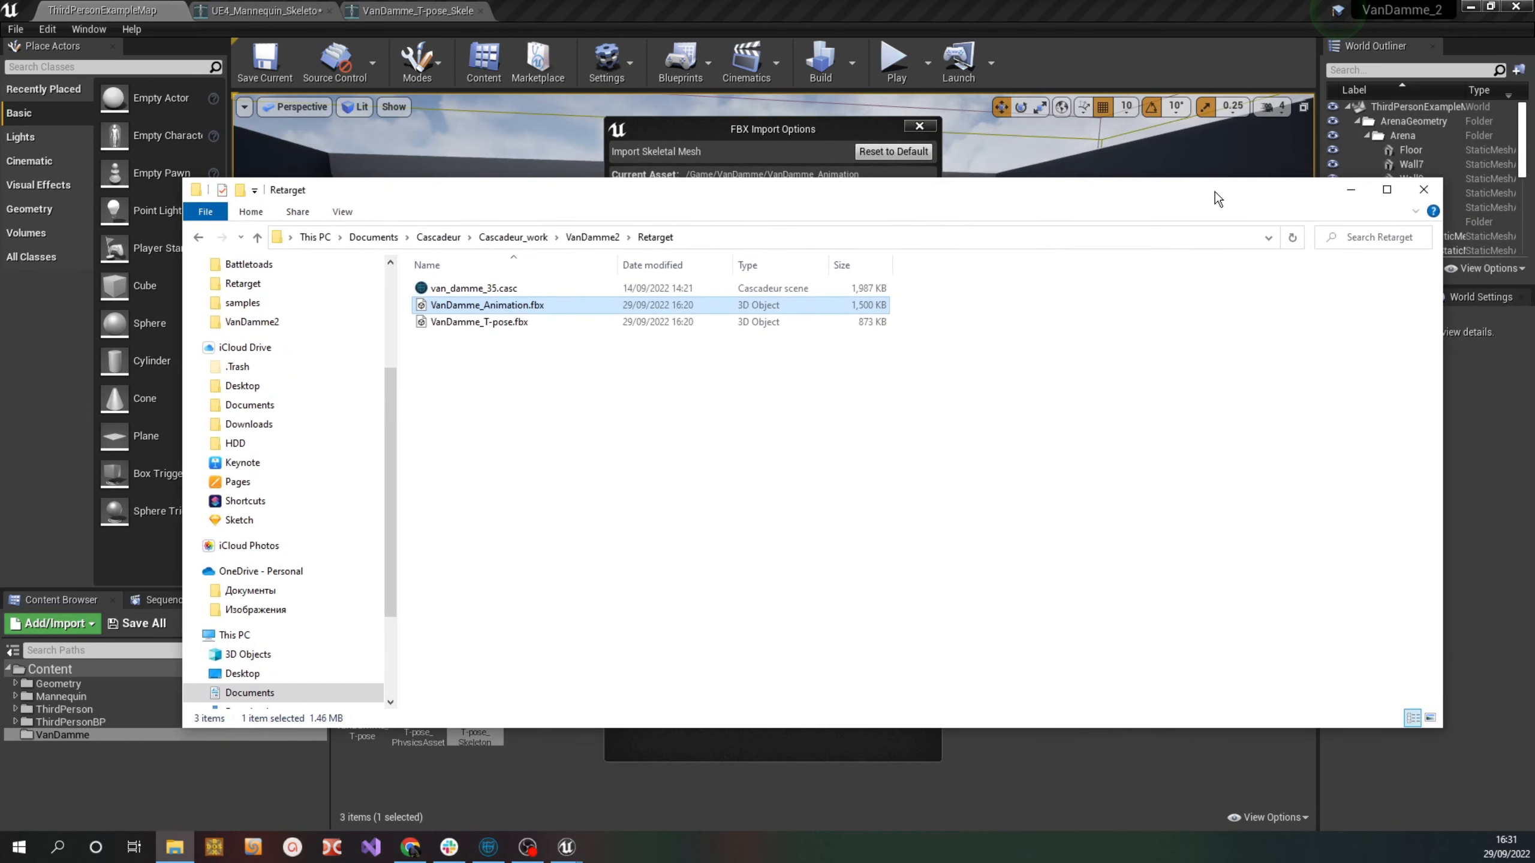
{"action": "left_click", "coordinate": [1354, 192]}
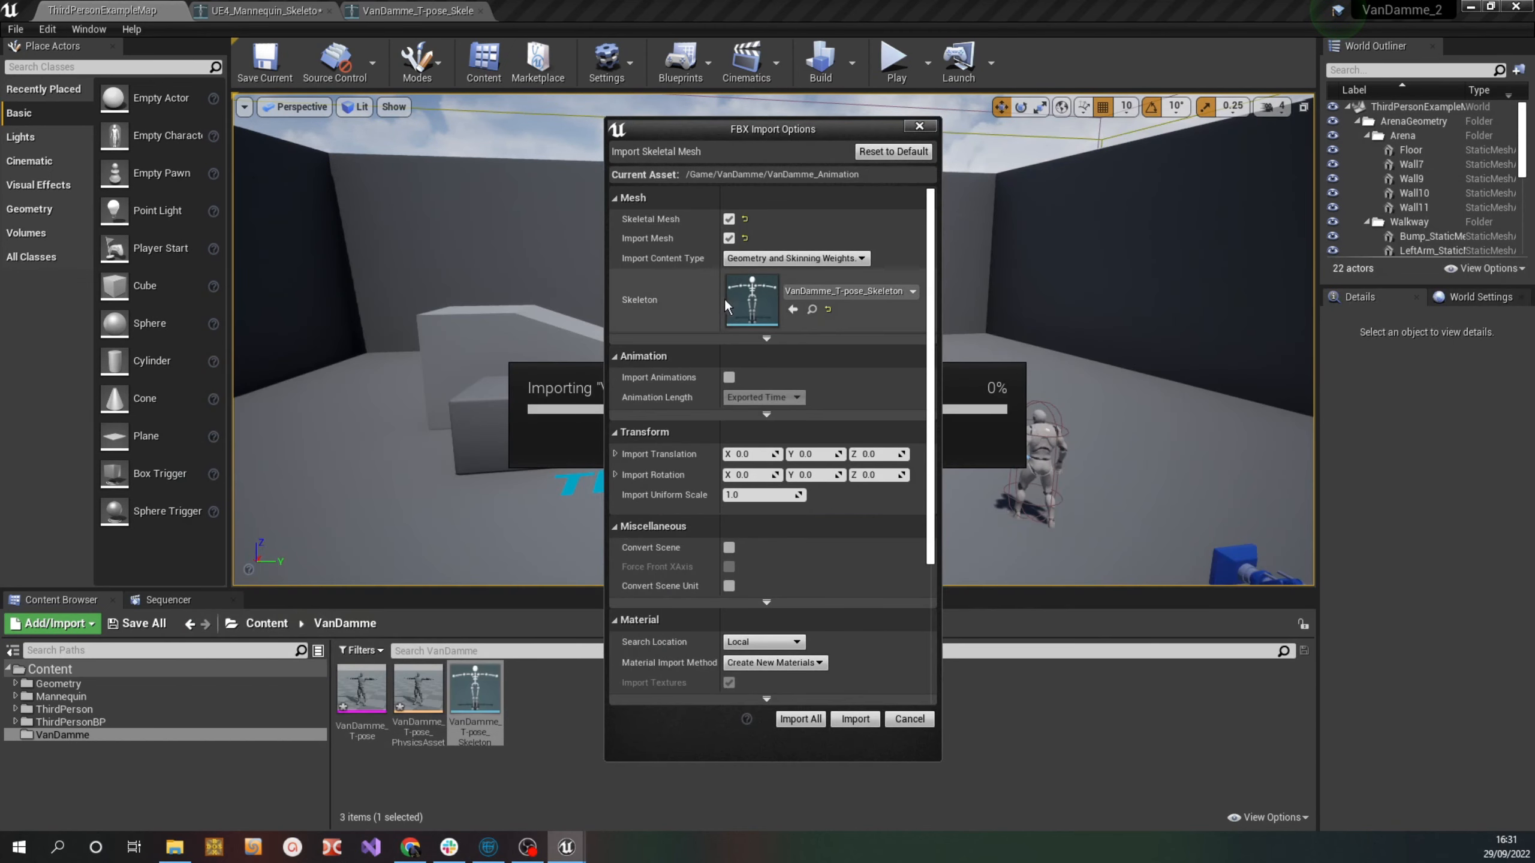
Import the whole animation FBX onto VanDamme_T-pose_Skeleton with Import Animations enabled, and select the VanDamme_Animation_Anim asset
{"action": "left_click", "coordinate": [728, 219]}
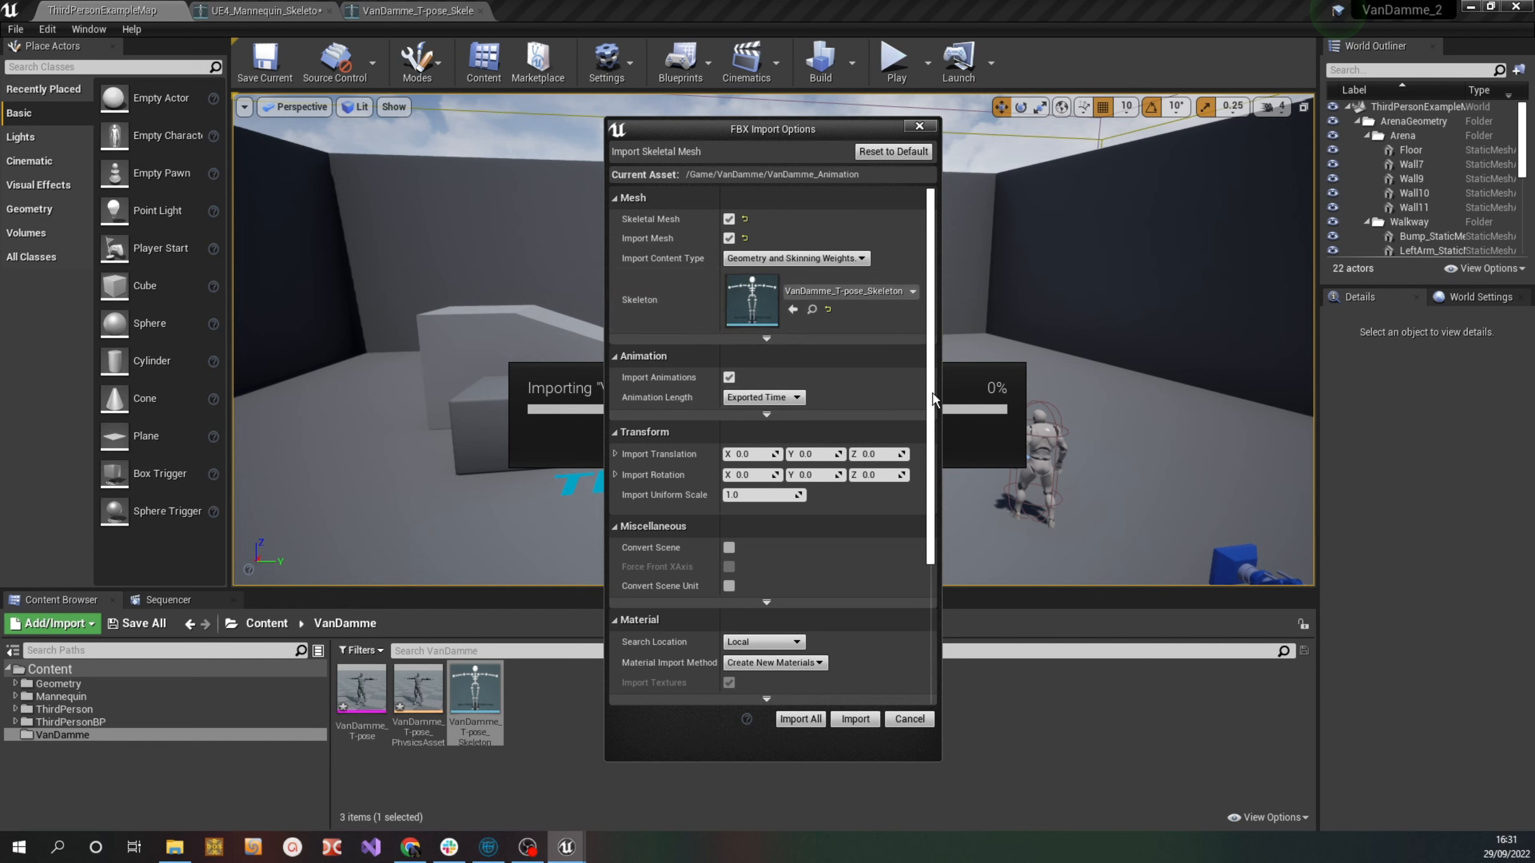
{"action": "scroll", "coordinate": [821, 450], "scroll_direction": "down", "scroll_amount": 2}
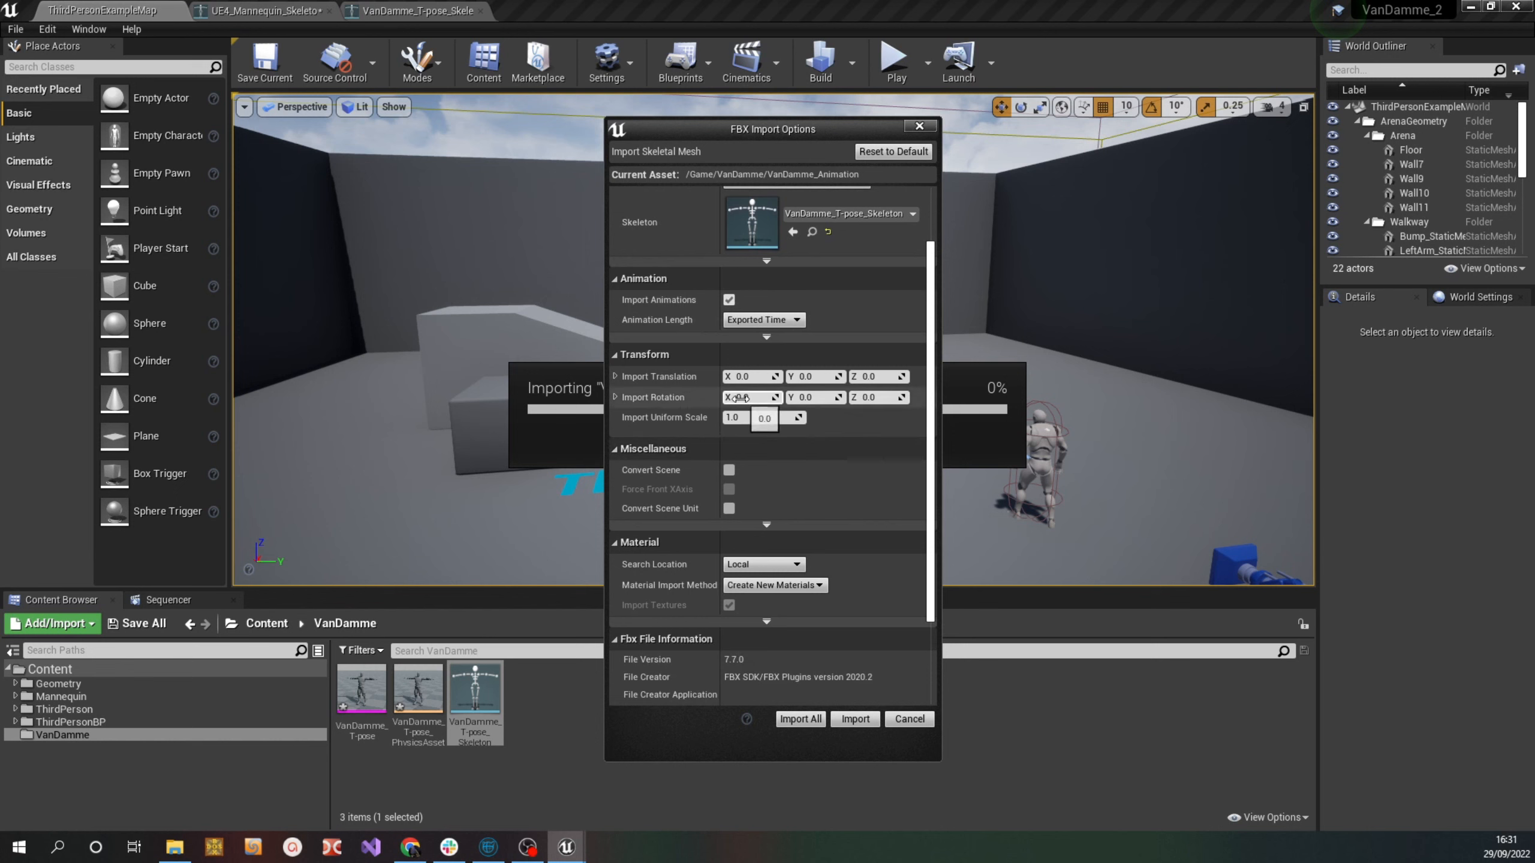
{"action": "scroll", "coordinate": [932, 507], "scroll_direction": "down", "scroll_amount": 2}
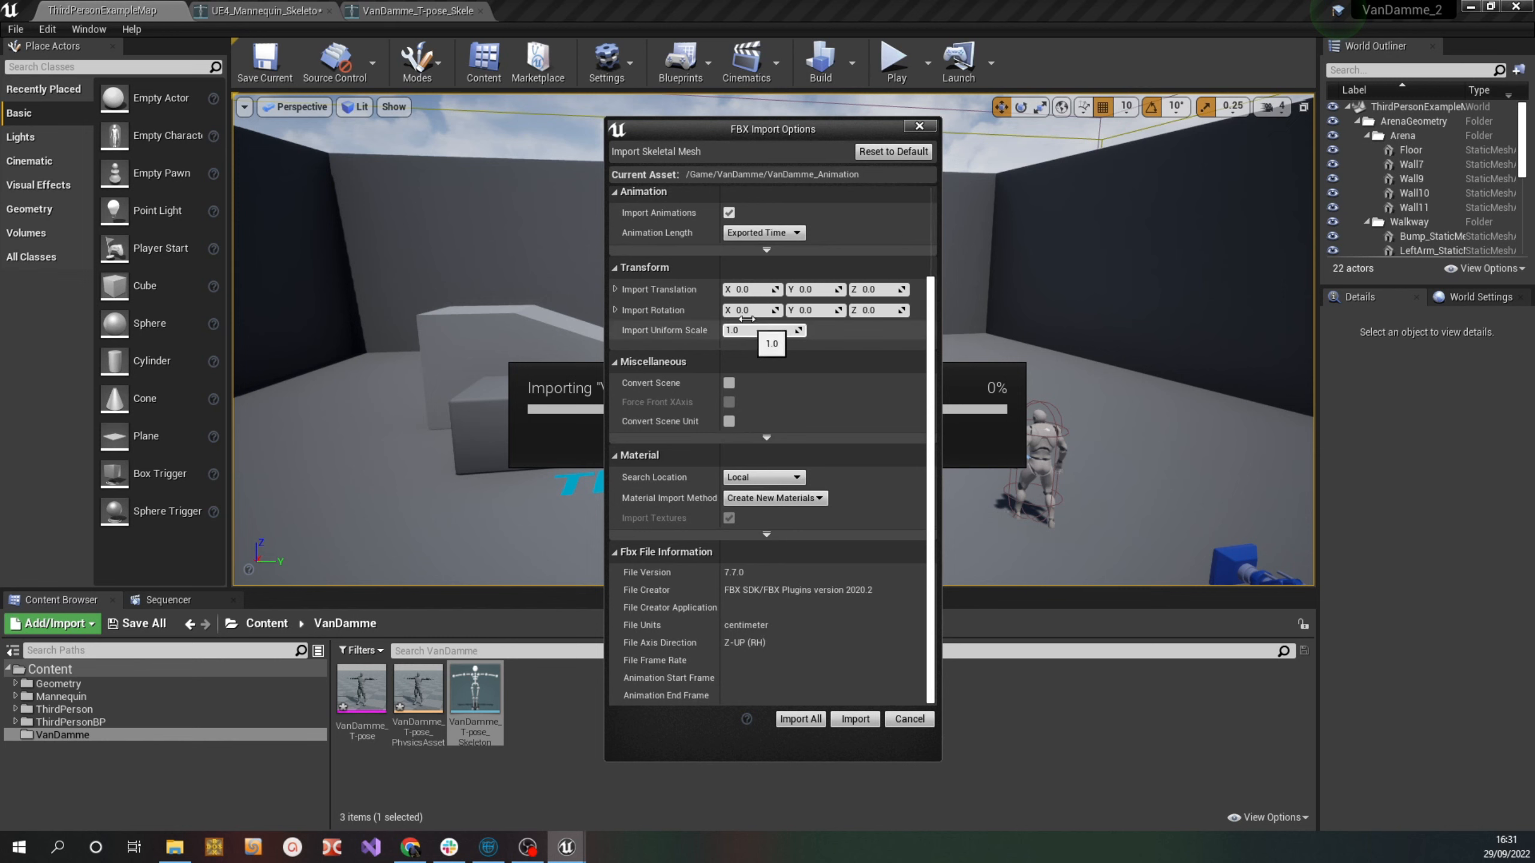
{"action": "left_click", "coordinate": [798, 722]}
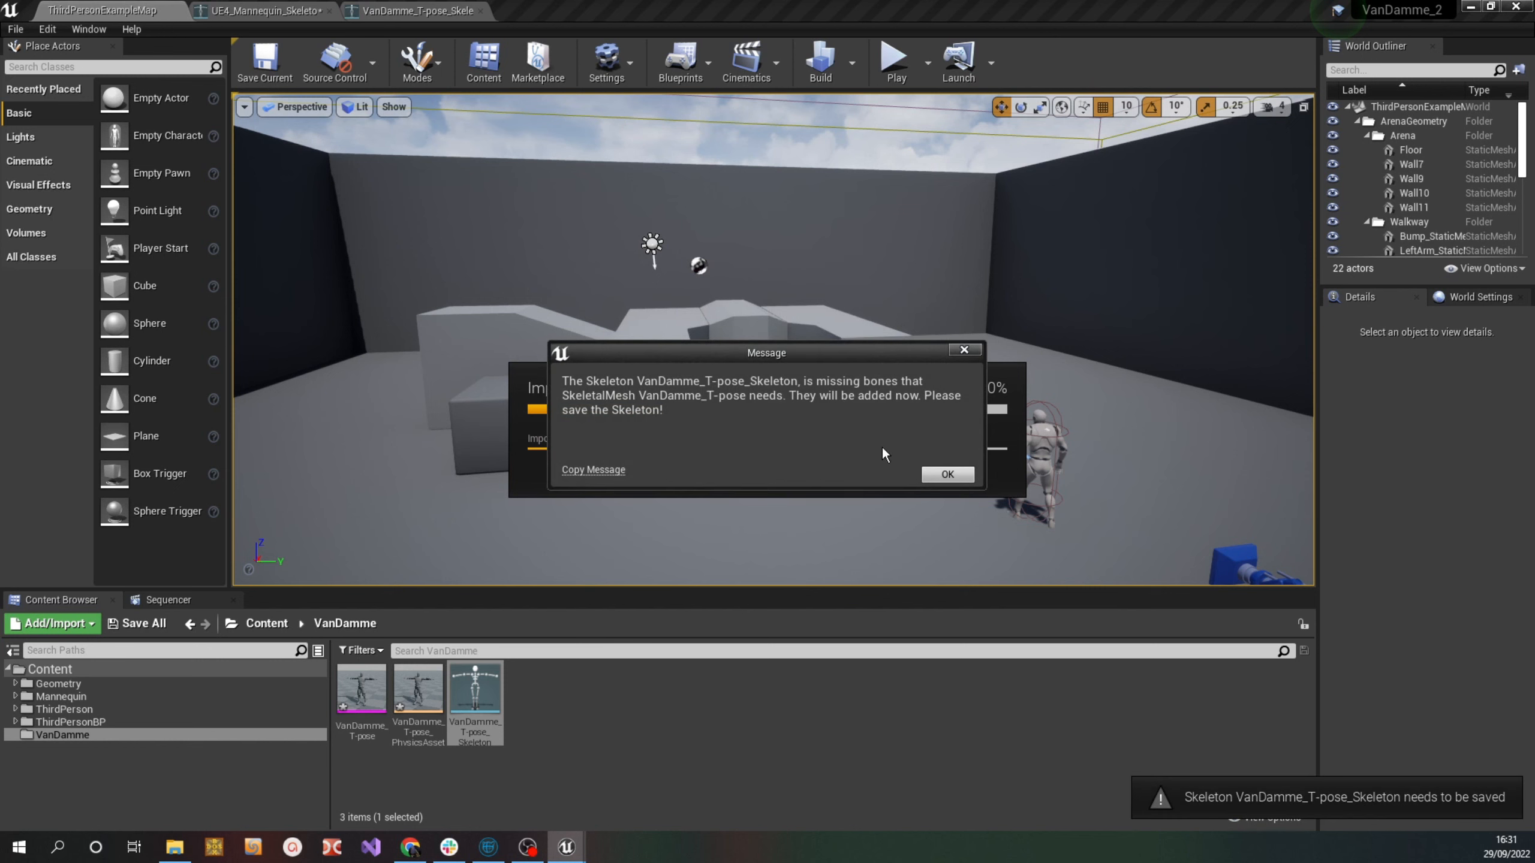
{"action": "left_click", "coordinate": [948, 475]}
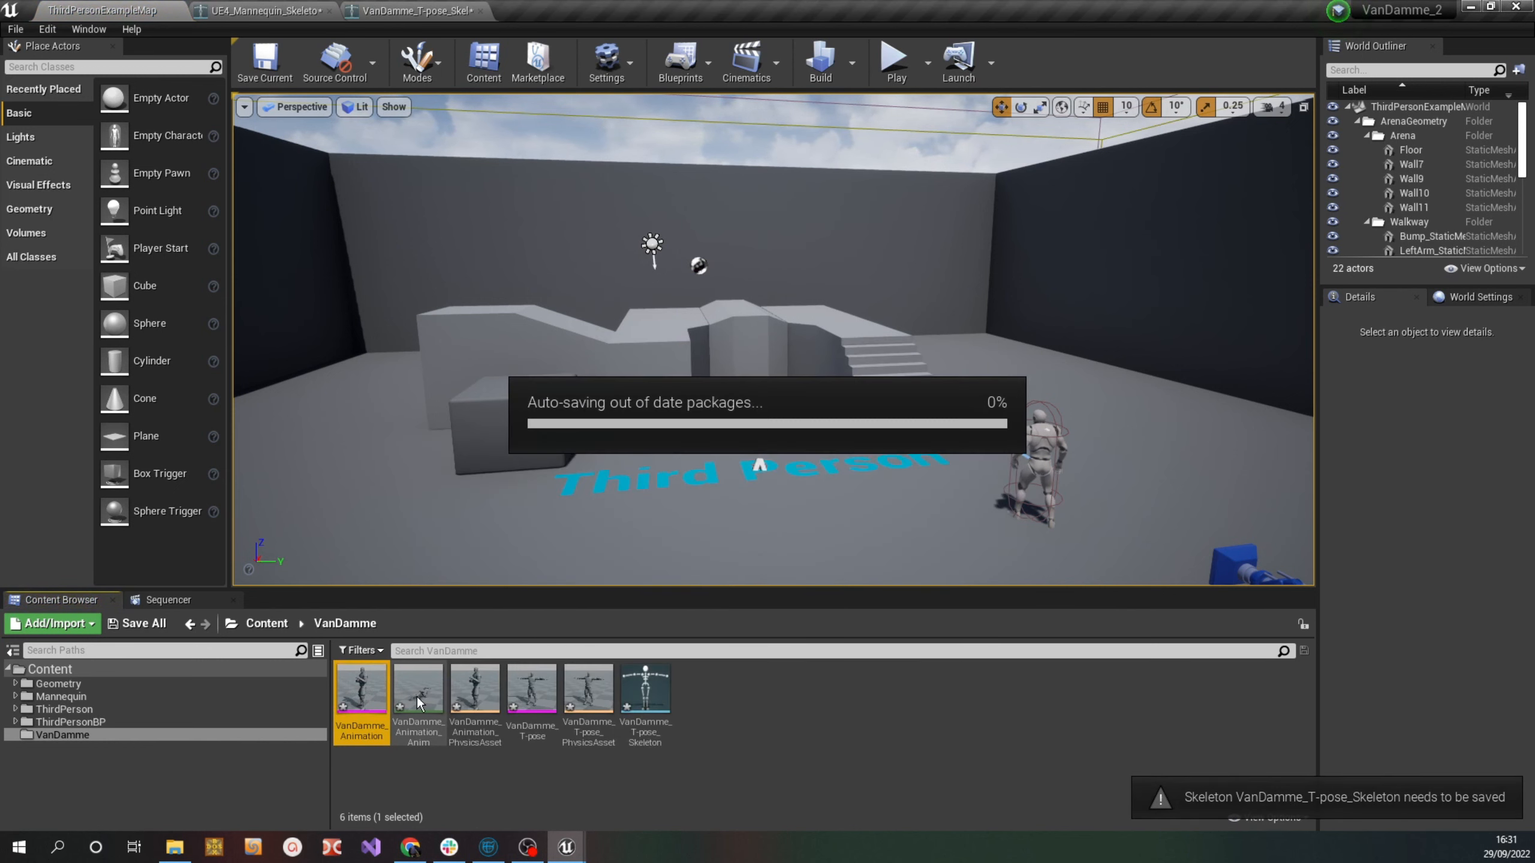
{"action": "left_click", "coordinate": [421, 693]}
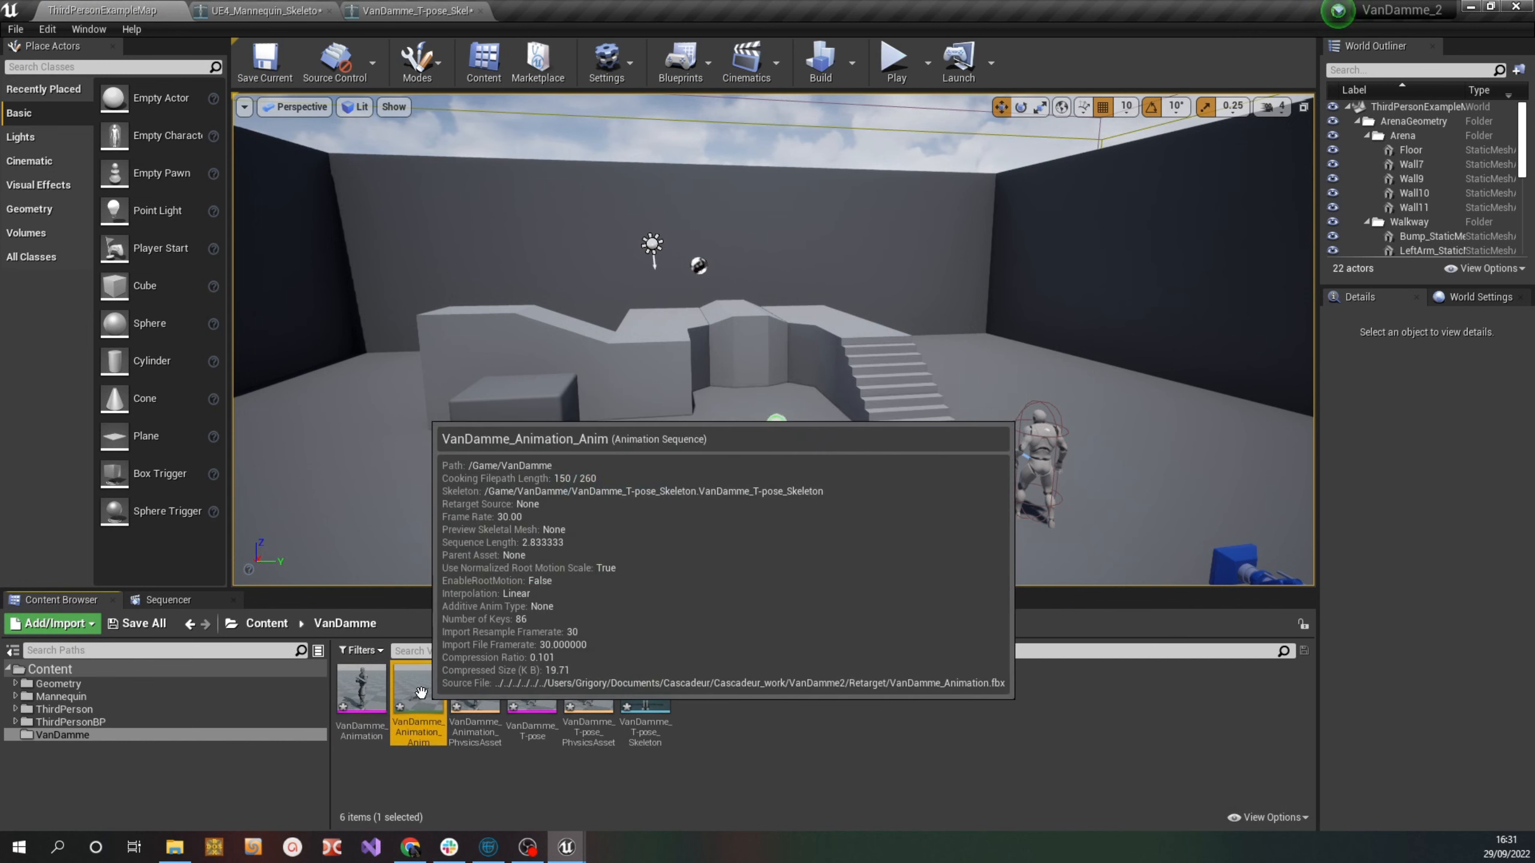
Force delete the VanDamme_Animation mesh, its Anim sequence and its PhysicsAsset from the VanDamme folder
{"action": "left_click", "coordinate": [831, 722]}
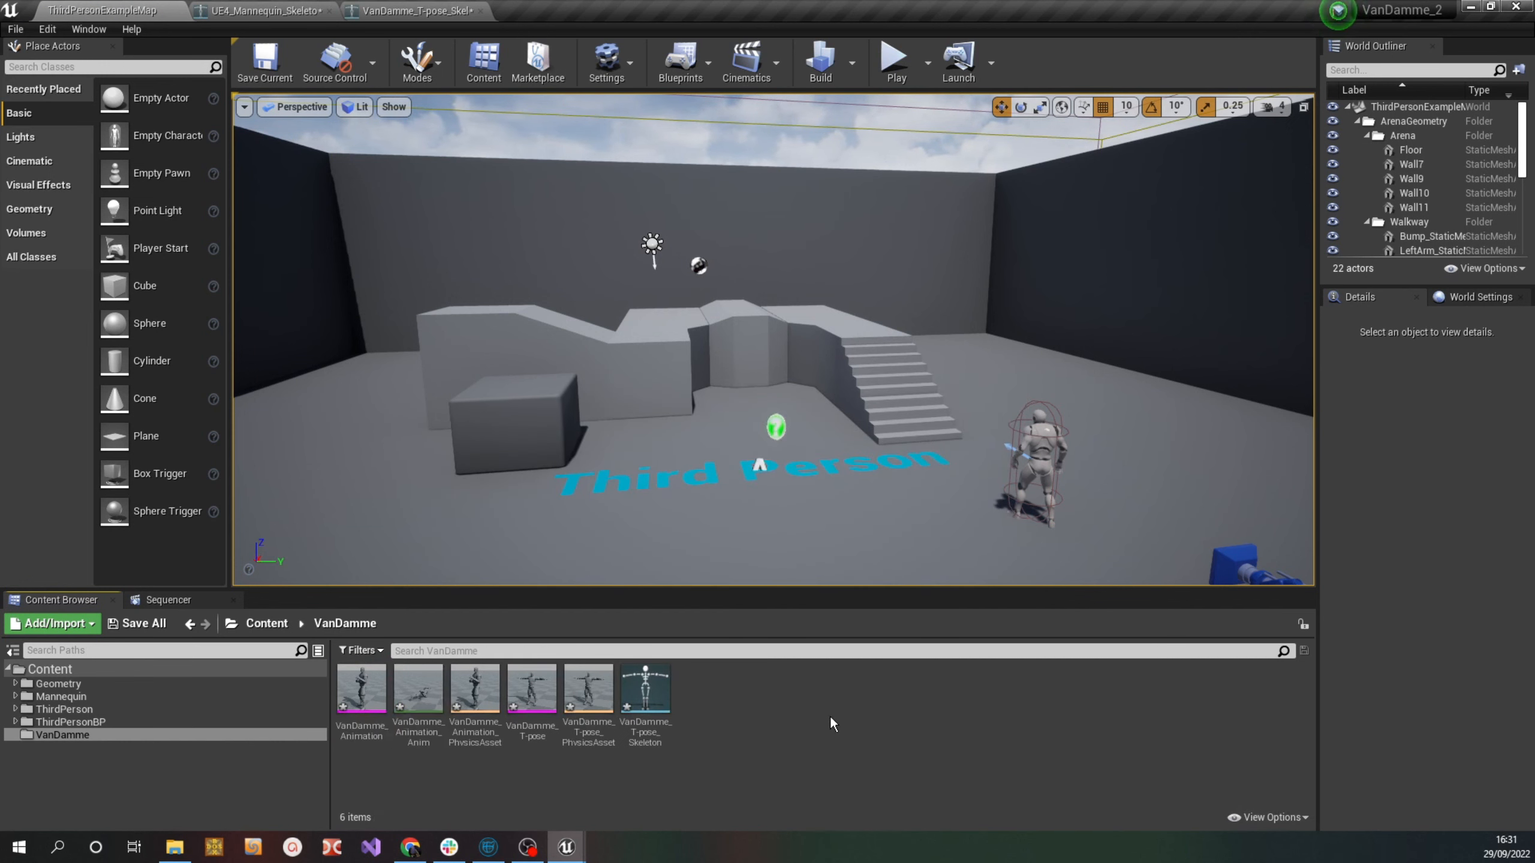
{"action": "left_click", "coordinate": [354, 702]}
{"action": "left_click", "coordinate": [469, 699], "text": "shift"}
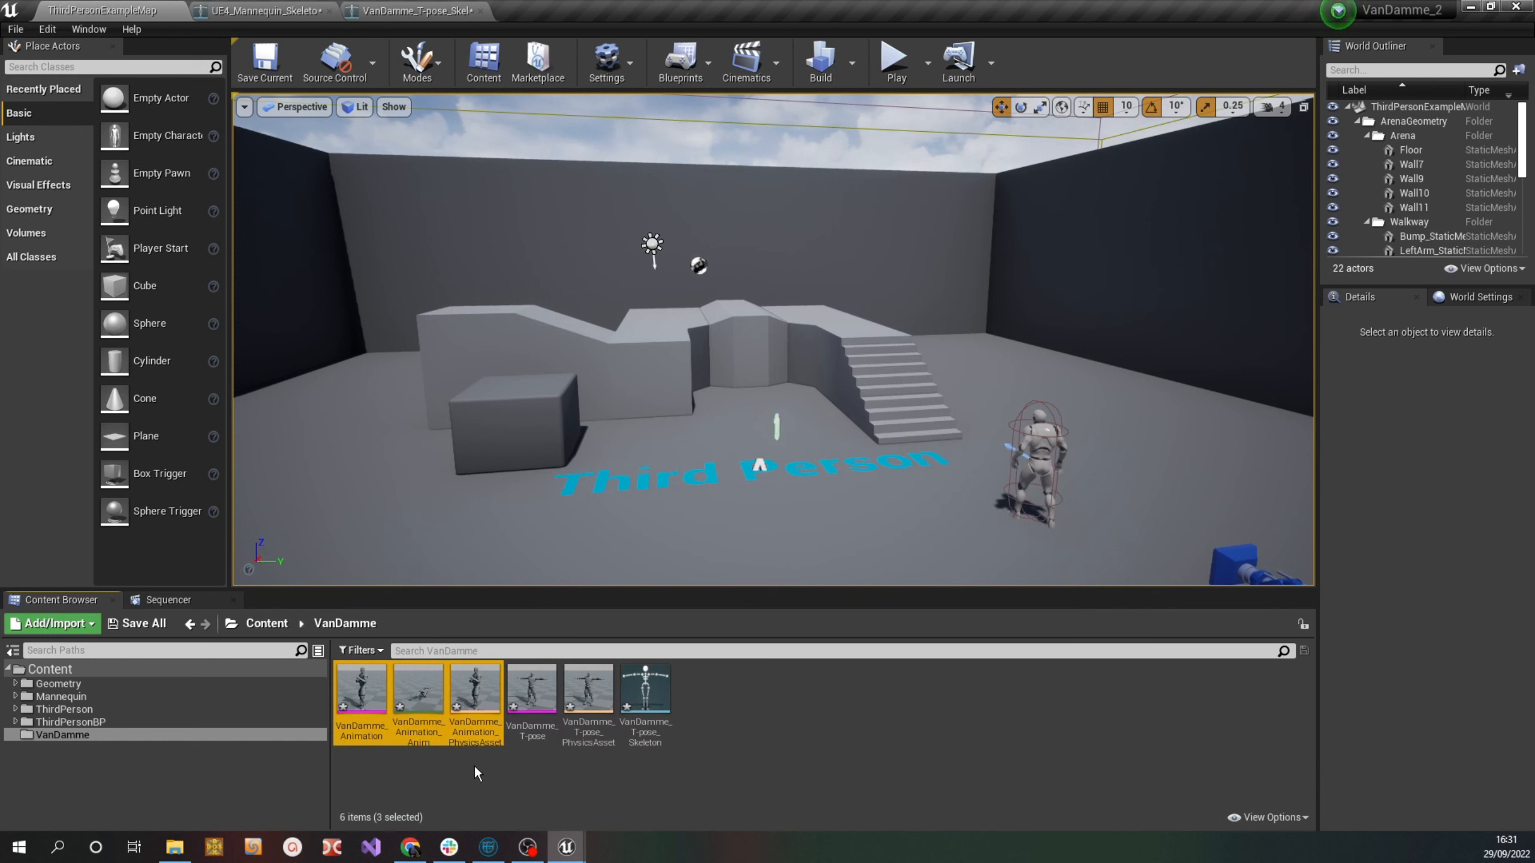
{"action": "key", "text": "Delete"}
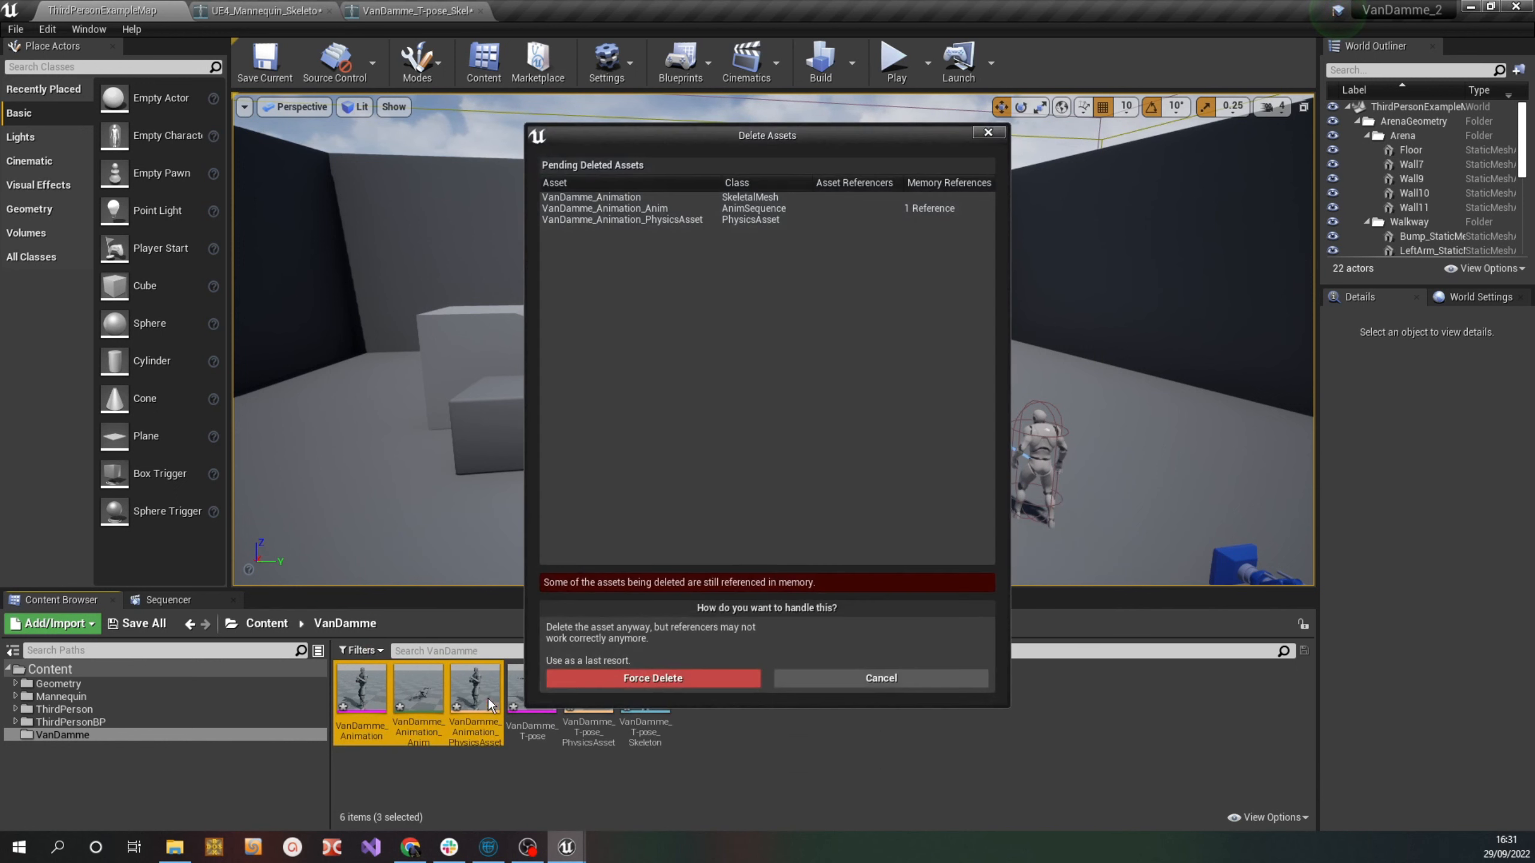
{"action": "left_click", "coordinate": [720, 677]}
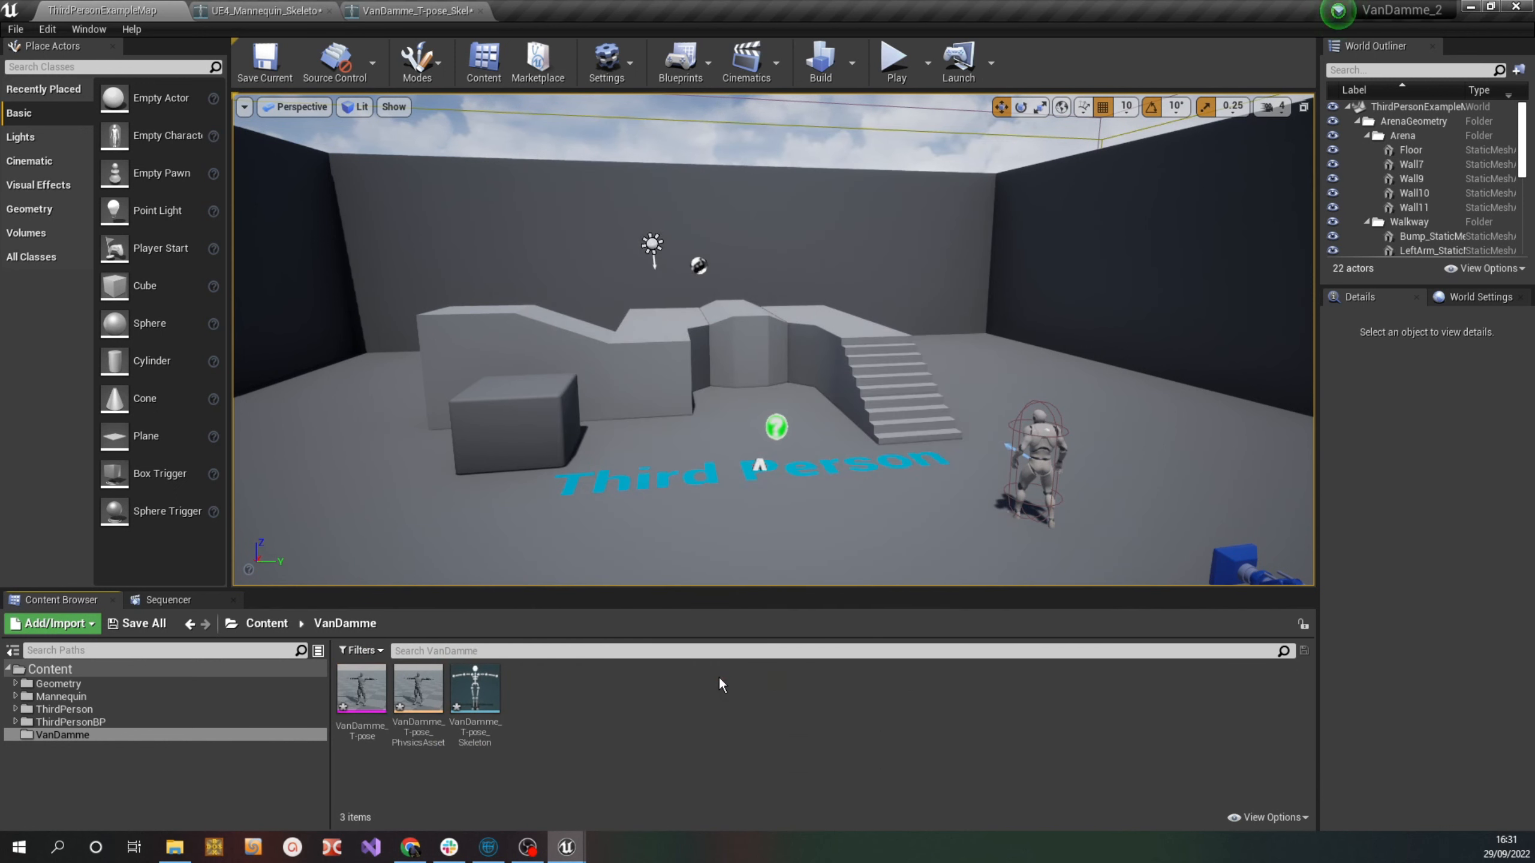
Bring VanDamme_Animation.fbx from the Retarget folder in File Explorer into the VanDamme content folder for a fresh import
{"action": "left_click", "coordinate": [181, 858]}
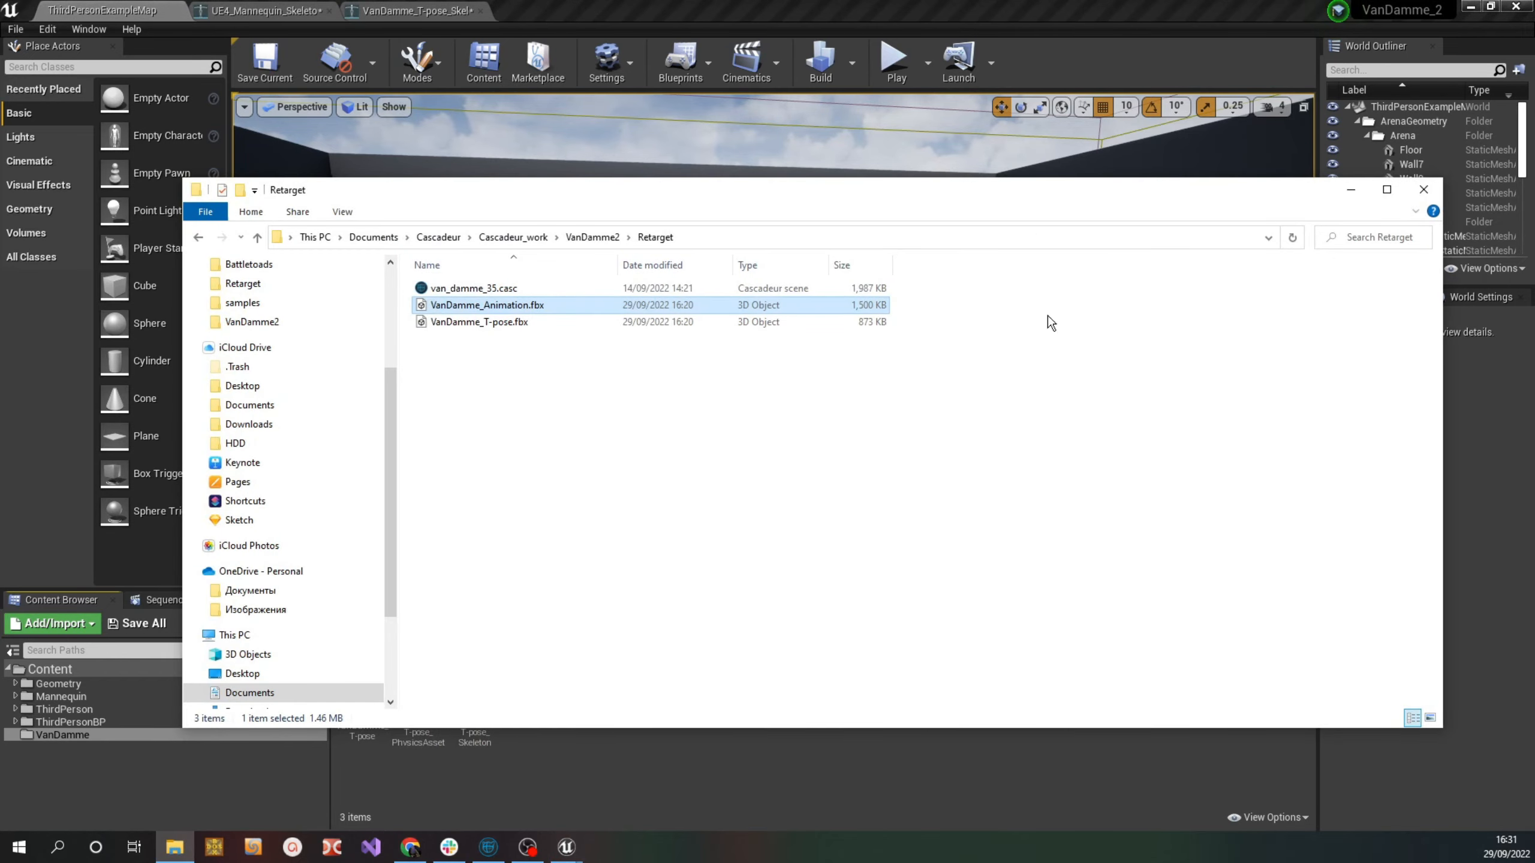
{"action": "left_click_drag", "start_coordinate": [1030, 200], "coordinate": [1467, 111]}
{"action": "left_click_drag", "start_coordinate": [980, 225], "coordinate": [603, 701]}
{"action": "left_click_drag", "start_coordinate": [1382, 110], "coordinate": [981, 130]}
{"action": "left_click", "coordinate": [1388, 125]}
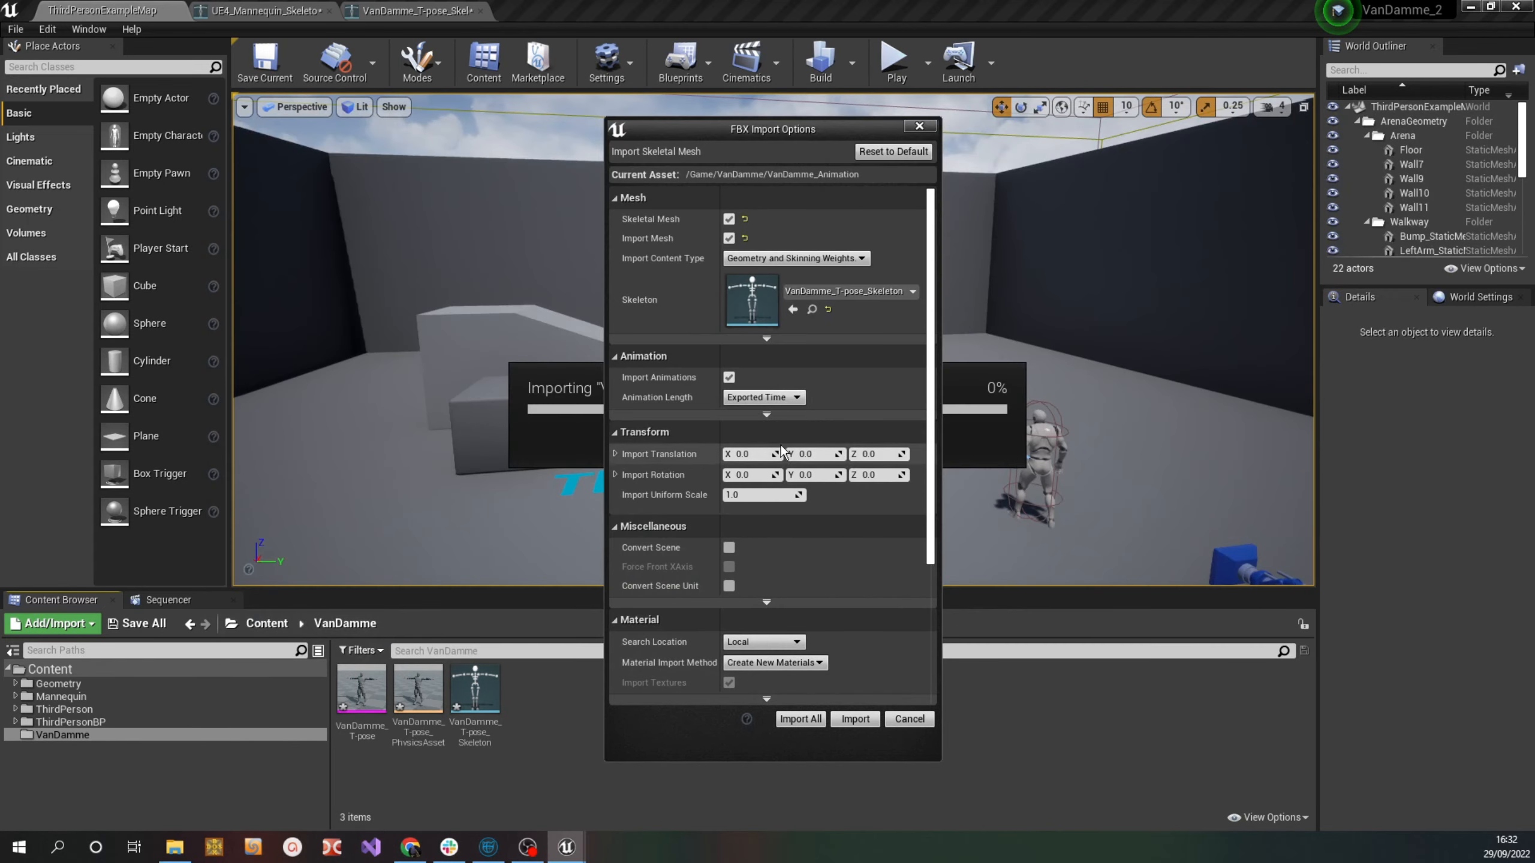
Try importing the whole animation FBX onto VanDamme_T-pose_Skeleton with Import Rotation X set to 90, accepting the addition of missing bones
{"action": "type", "text": "9"}
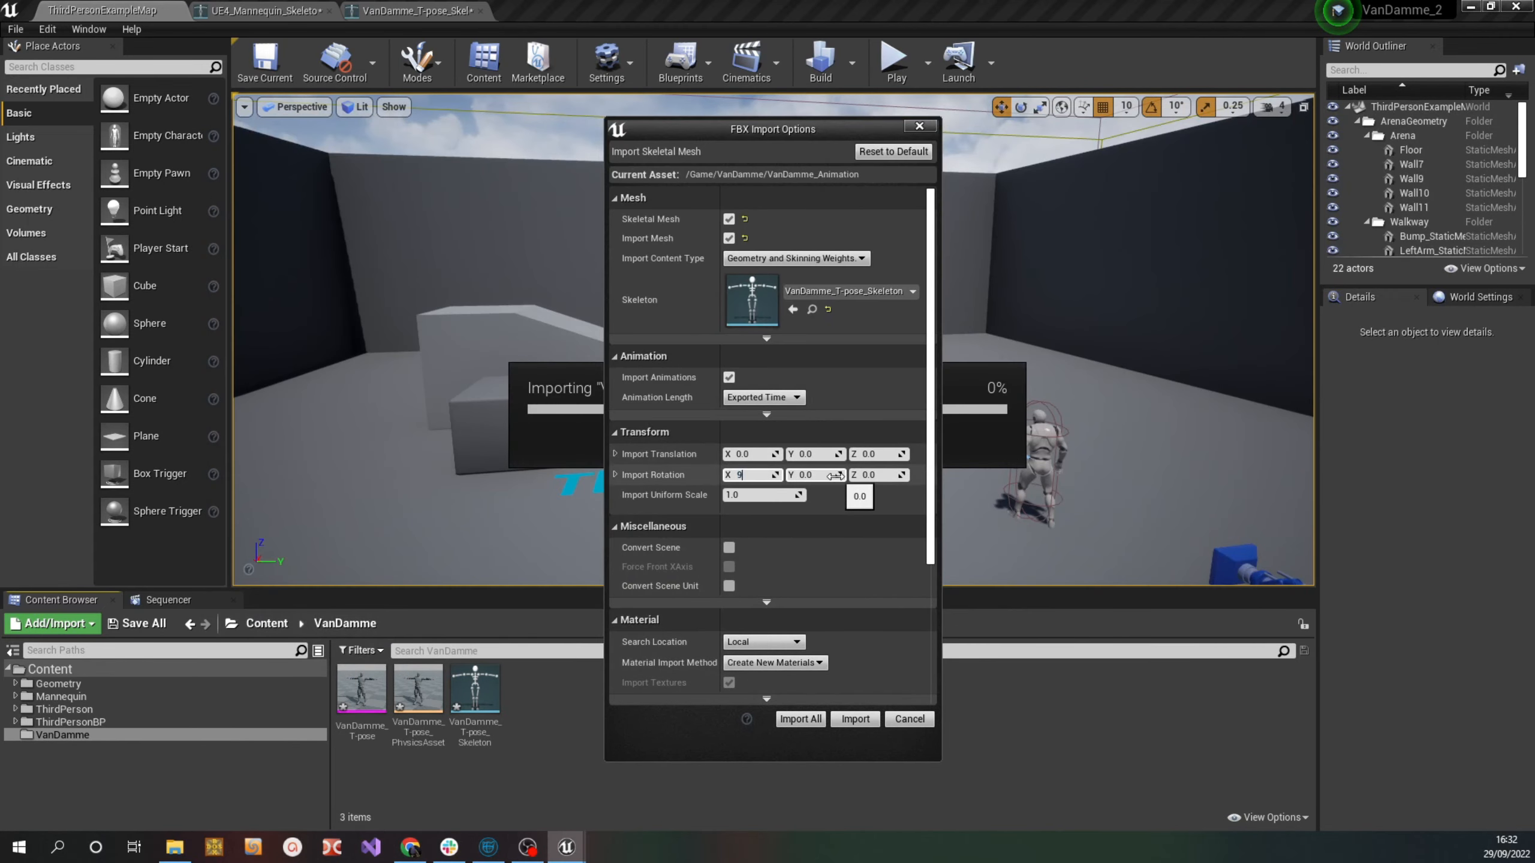
{"action": "type", "text": "0"}
{"action": "key", "text": "Return"}
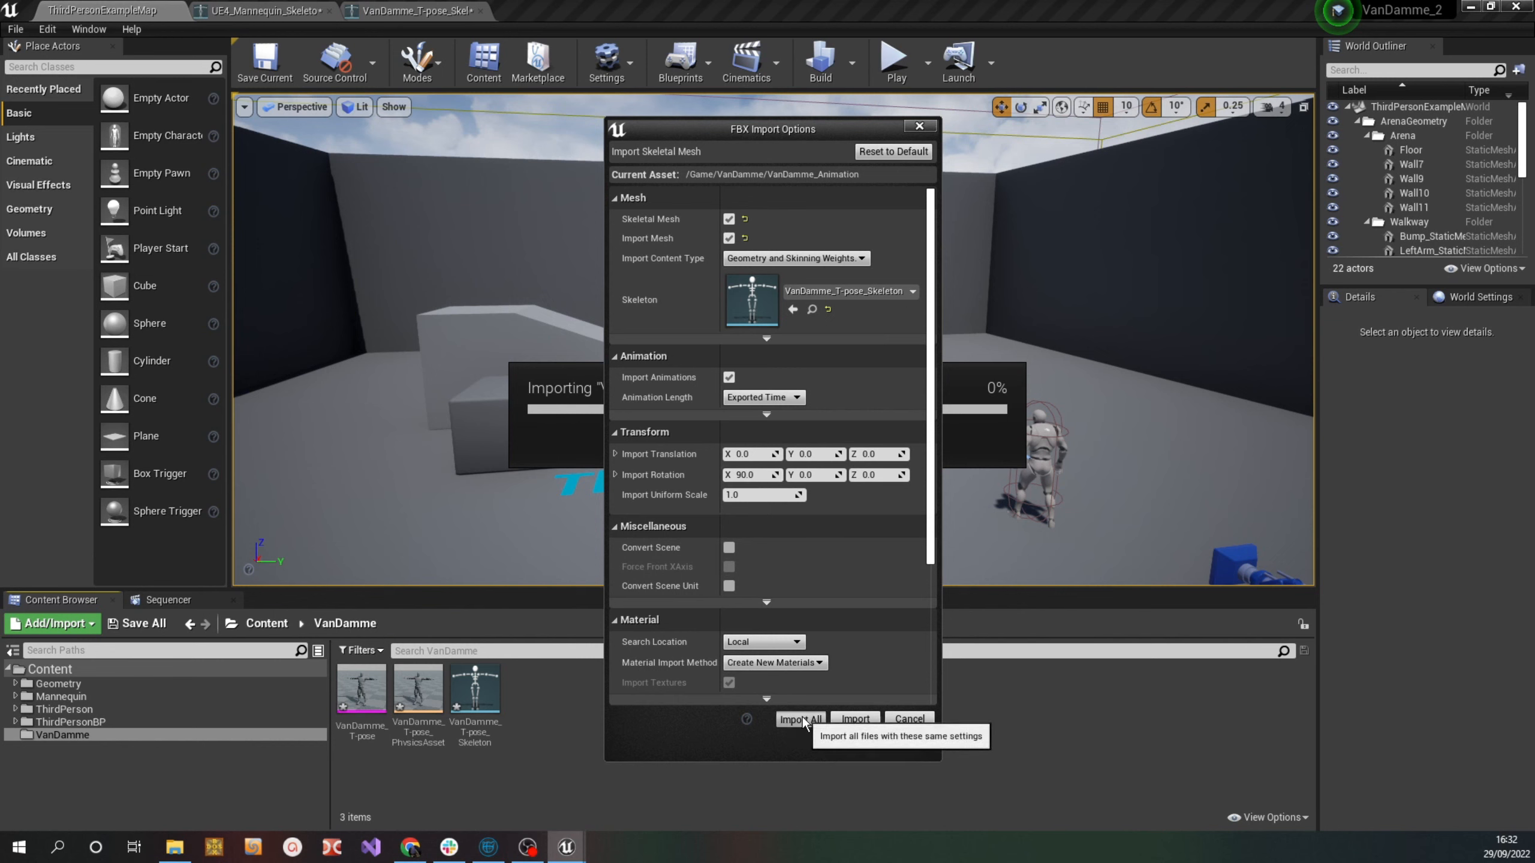
{"action": "left_click", "coordinate": [801, 720]}
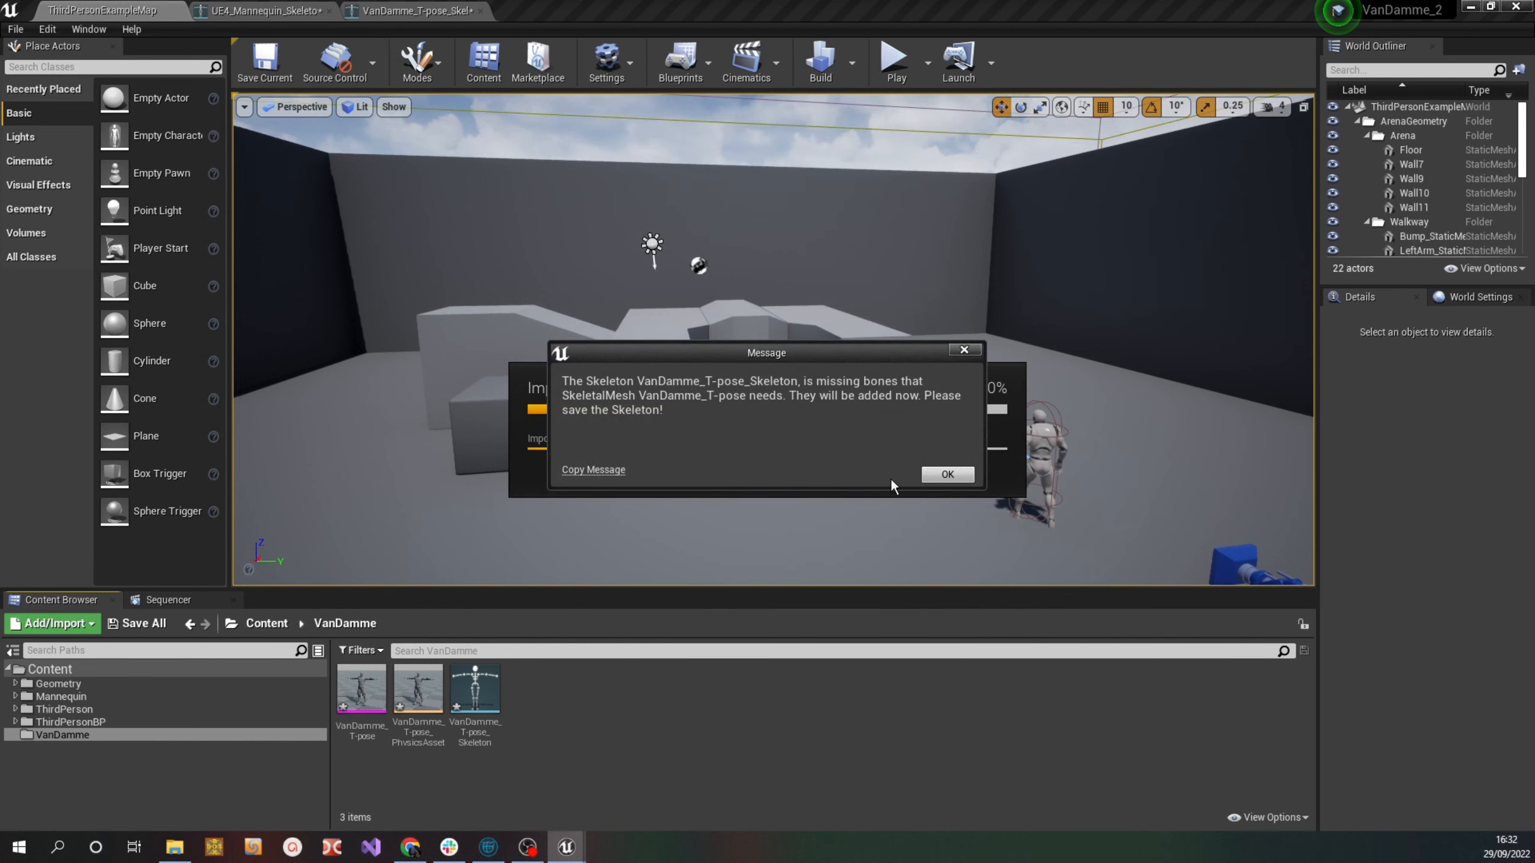
{"action": "left_click", "coordinate": [957, 477]}
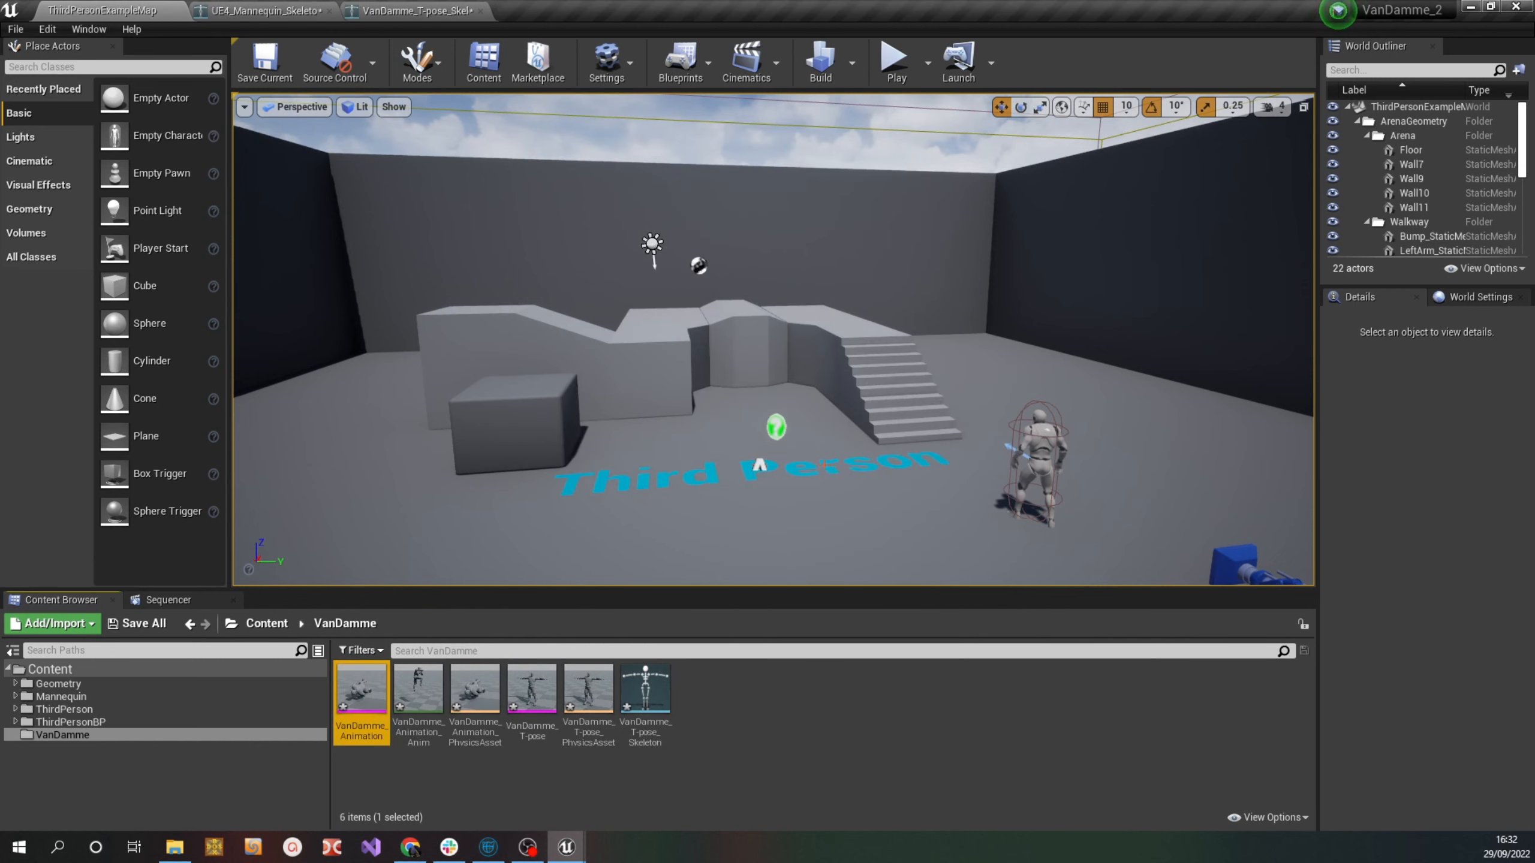
{"action": "left_click", "coordinate": [810, 731]}
Open VanDamme_Animation_Anim with the skeleton regenerated to check the rotated import, and return to the level map
{"action": "mouse_move", "coordinate": [421, 726]}
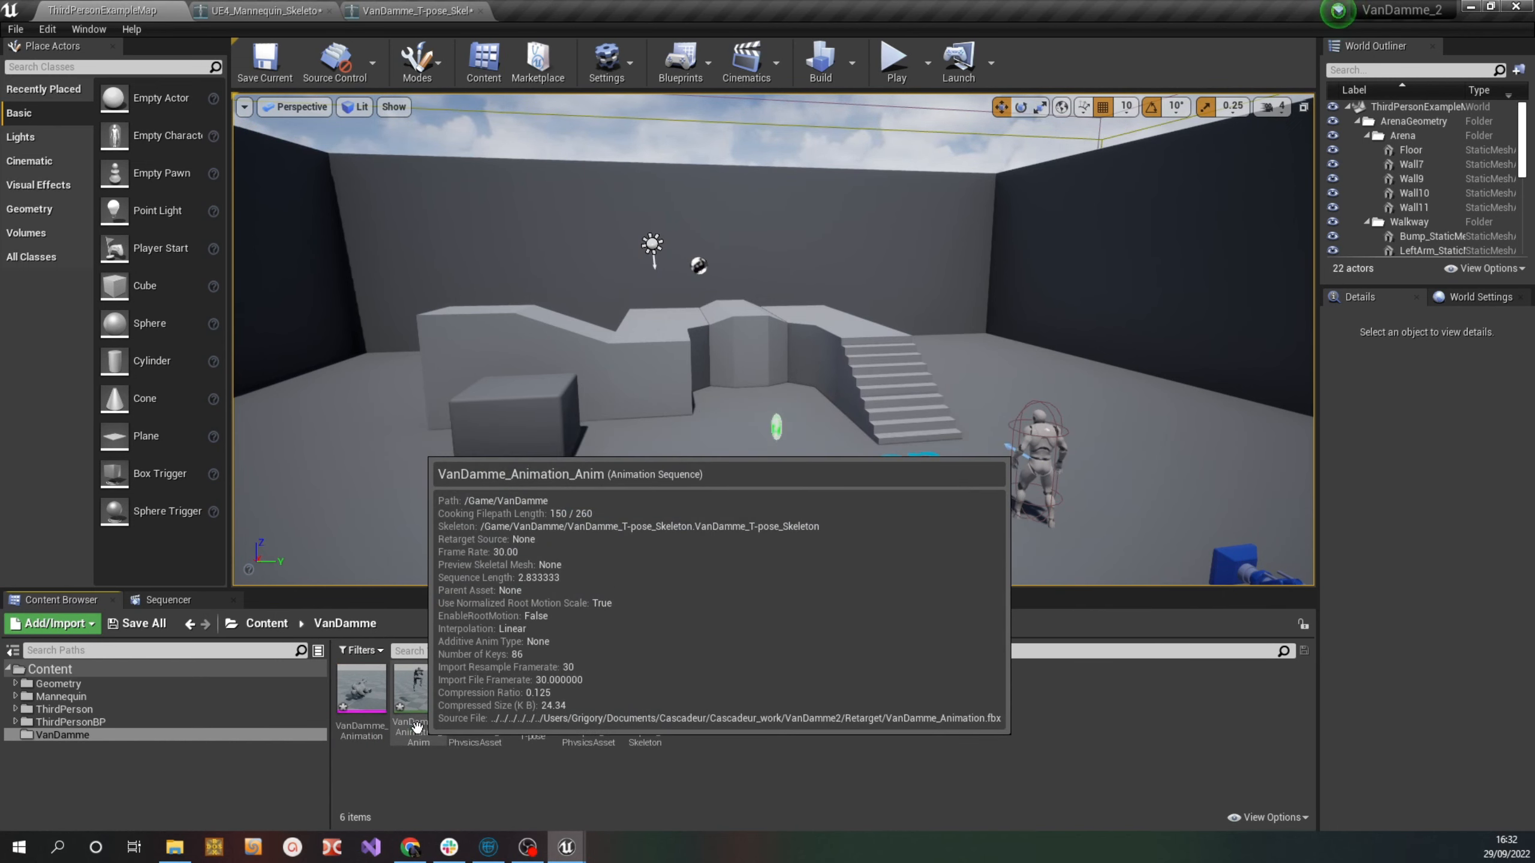
{"action": "double_click", "coordinate": [423, 708]}
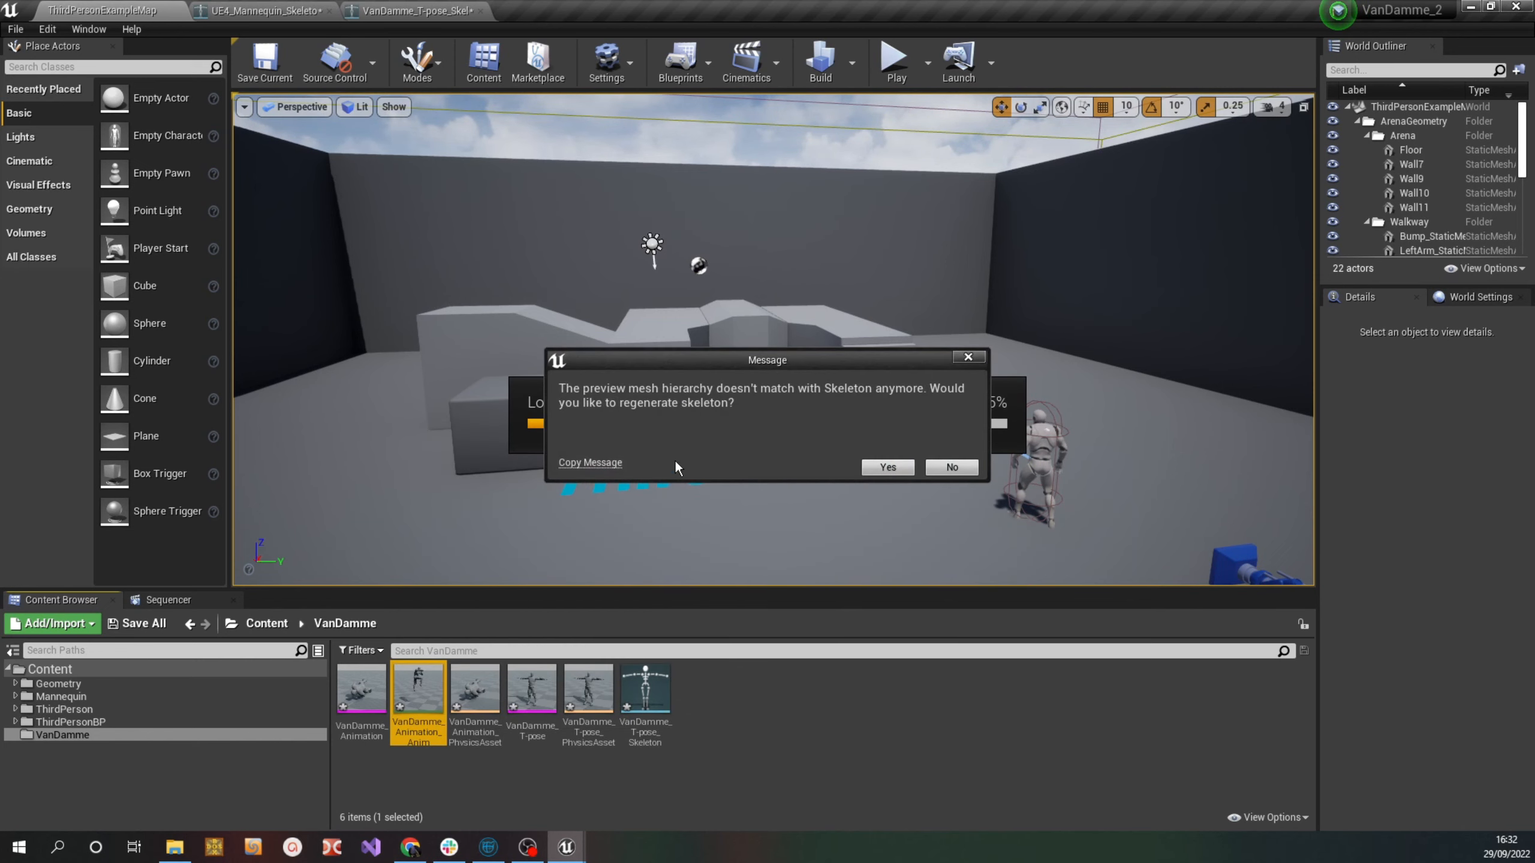
{"action": "left_click", "coordinate": [887, 468]}
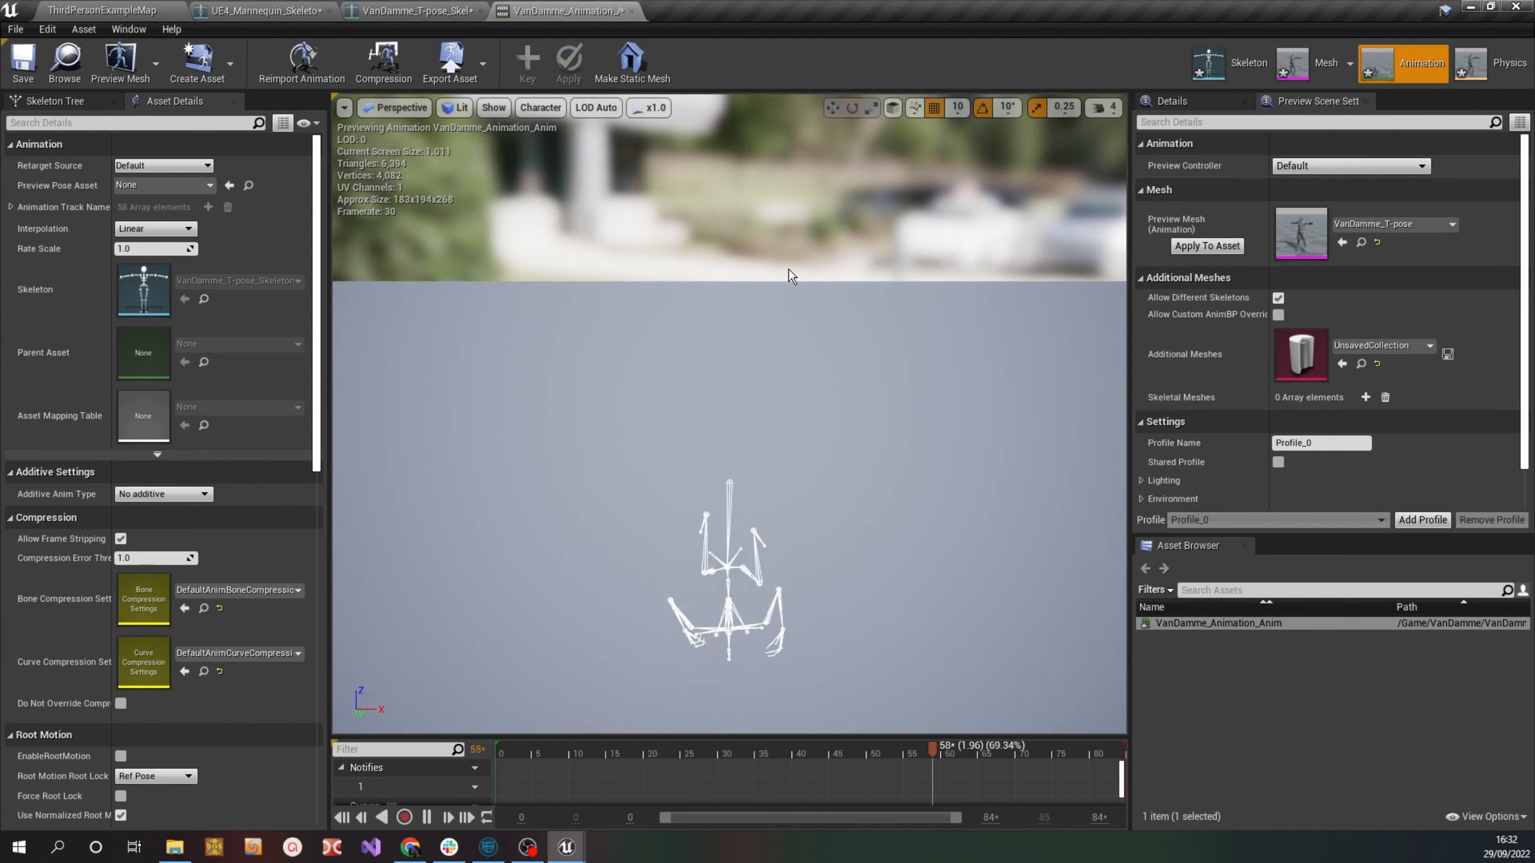
{"action": "left_click", "coordinate": [630, 11]}
{"action": "left_click", "coordinate": [138, 7]}
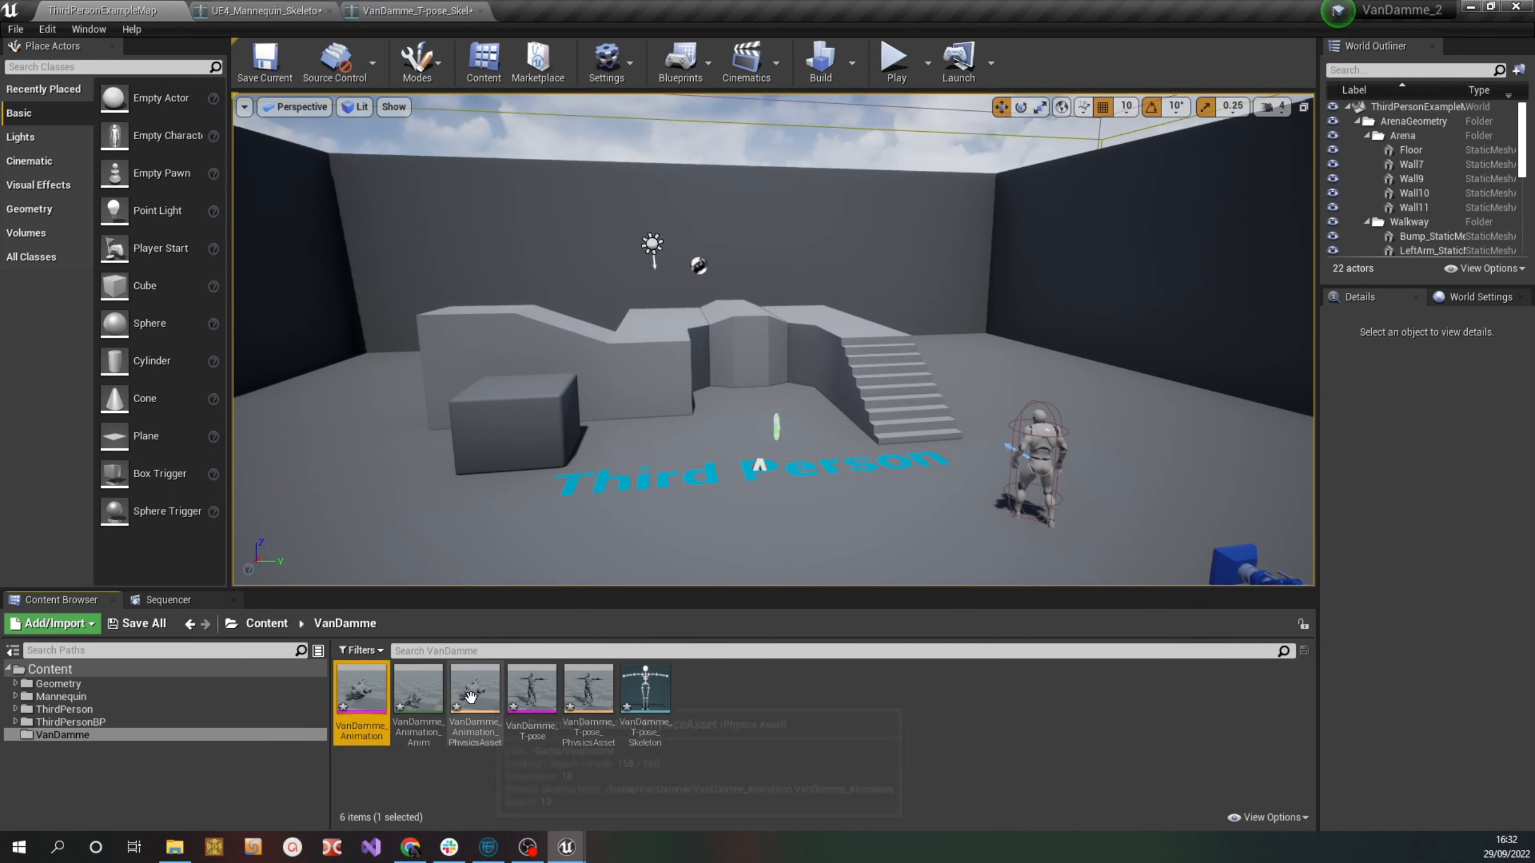
Force delete the three VanDamme_Animation assets imported with the 90-degree rotation
{"action": "left_click", "coordinate": [483, 709], "text": "shift"}
{"action": "key", "text": "Delete"}
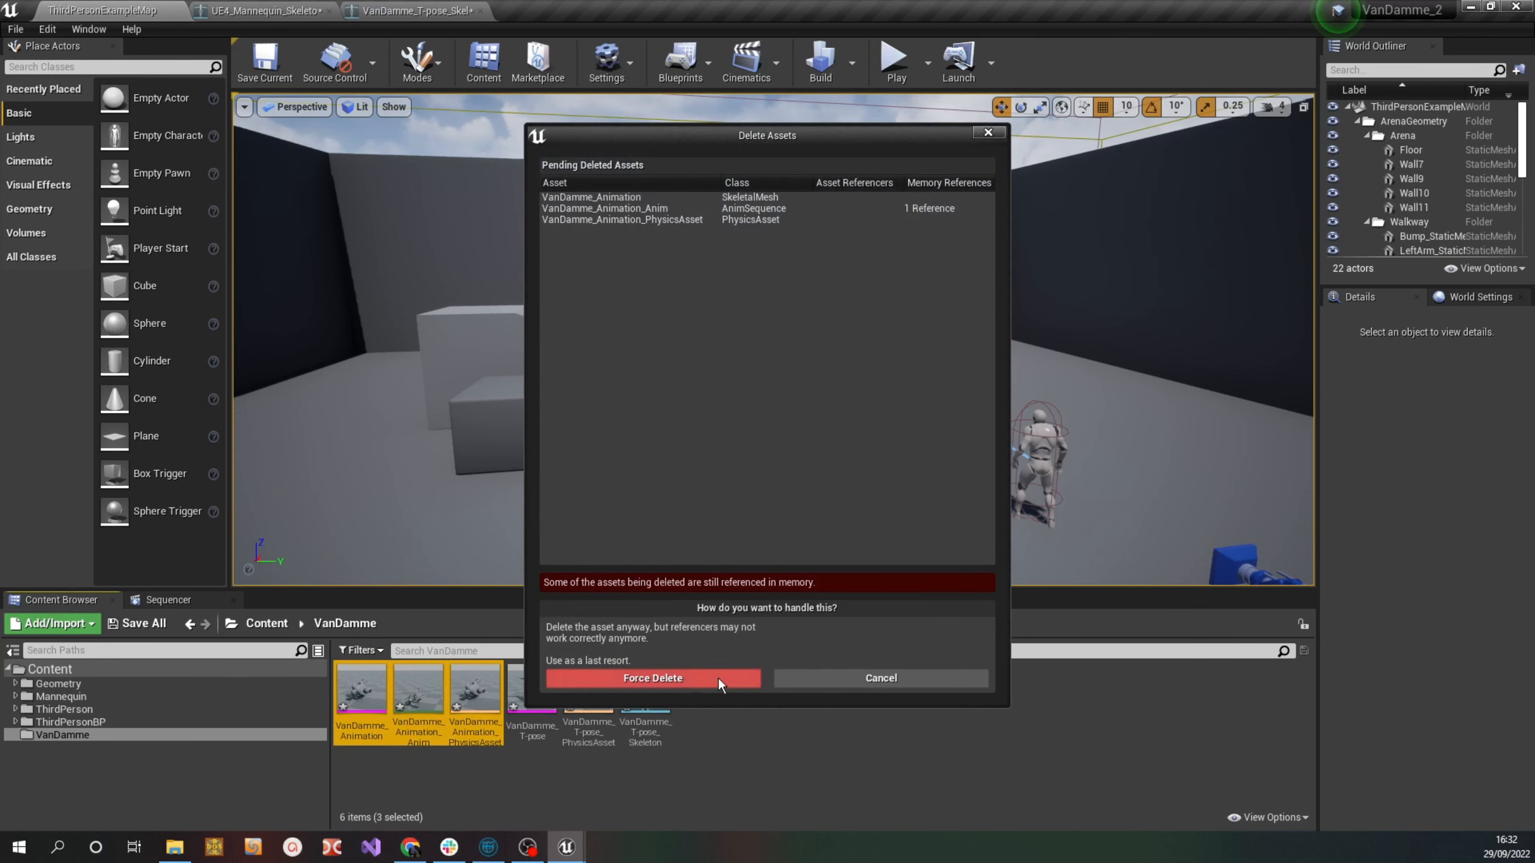
{"action": "left_click", "coordinate": [675, 681]}
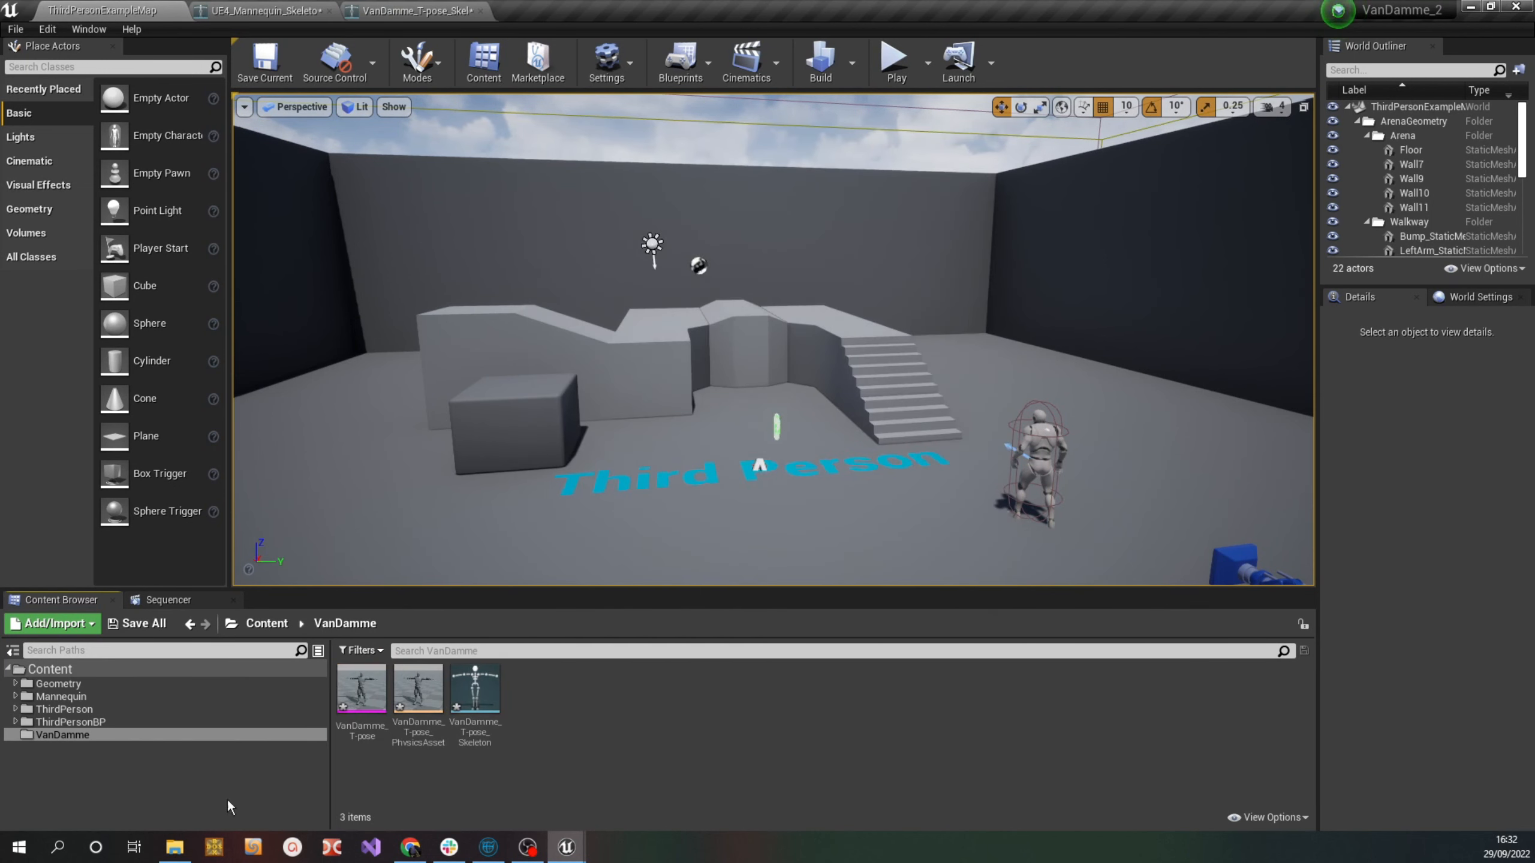
Bring VanDamme_Animation.fbx from File Explorer into the VanDamme content folder again and bring up its import options
{"action": "left_click", "coordinate": [160, 857]}
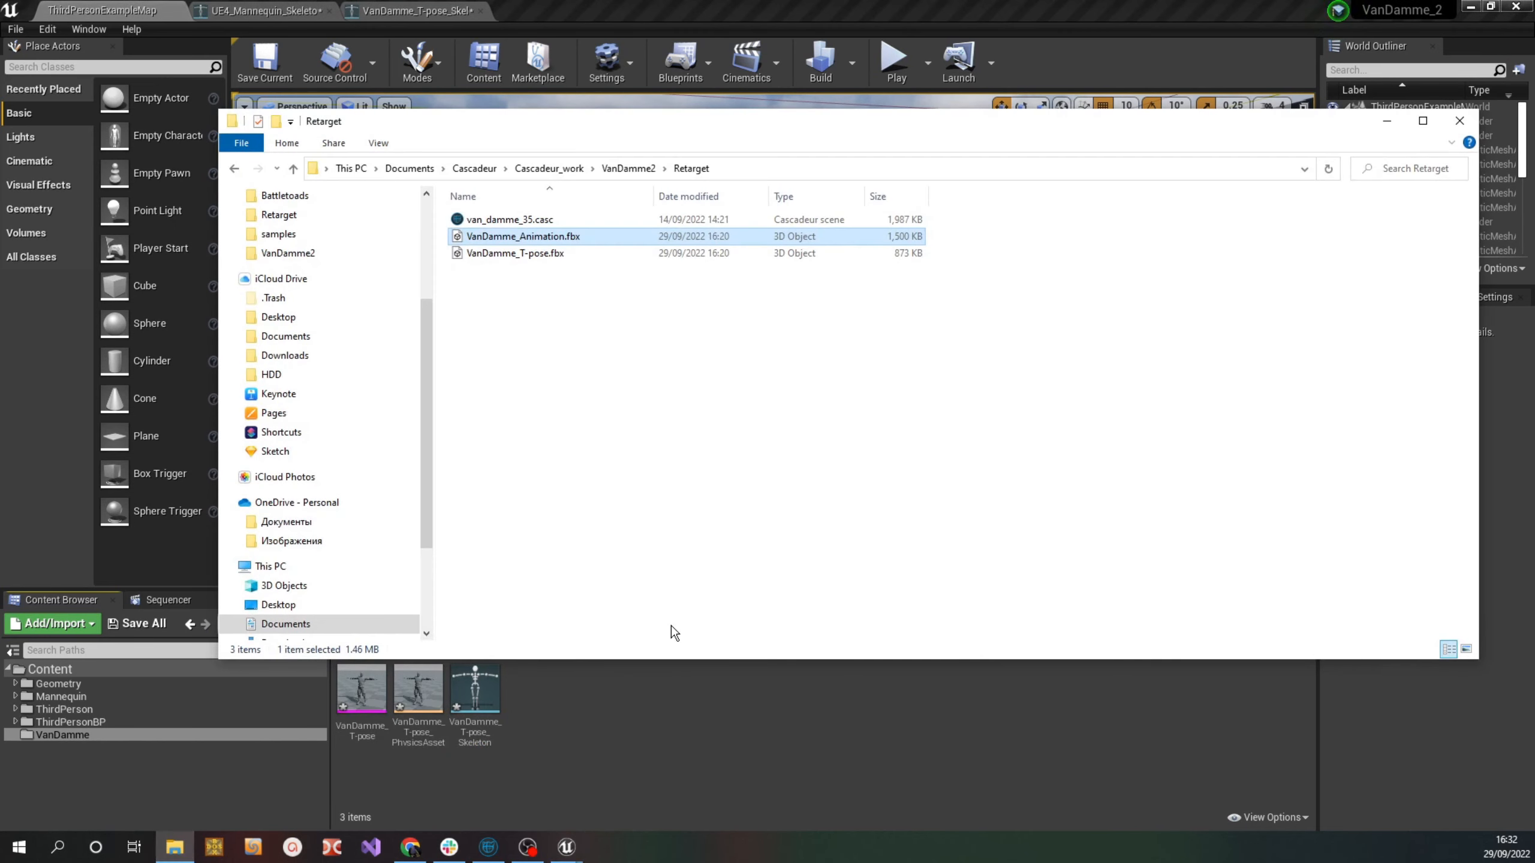
{"action": "left_click_drag", "start_coordinate": [523, 236], "coordinate": [722, 752]}
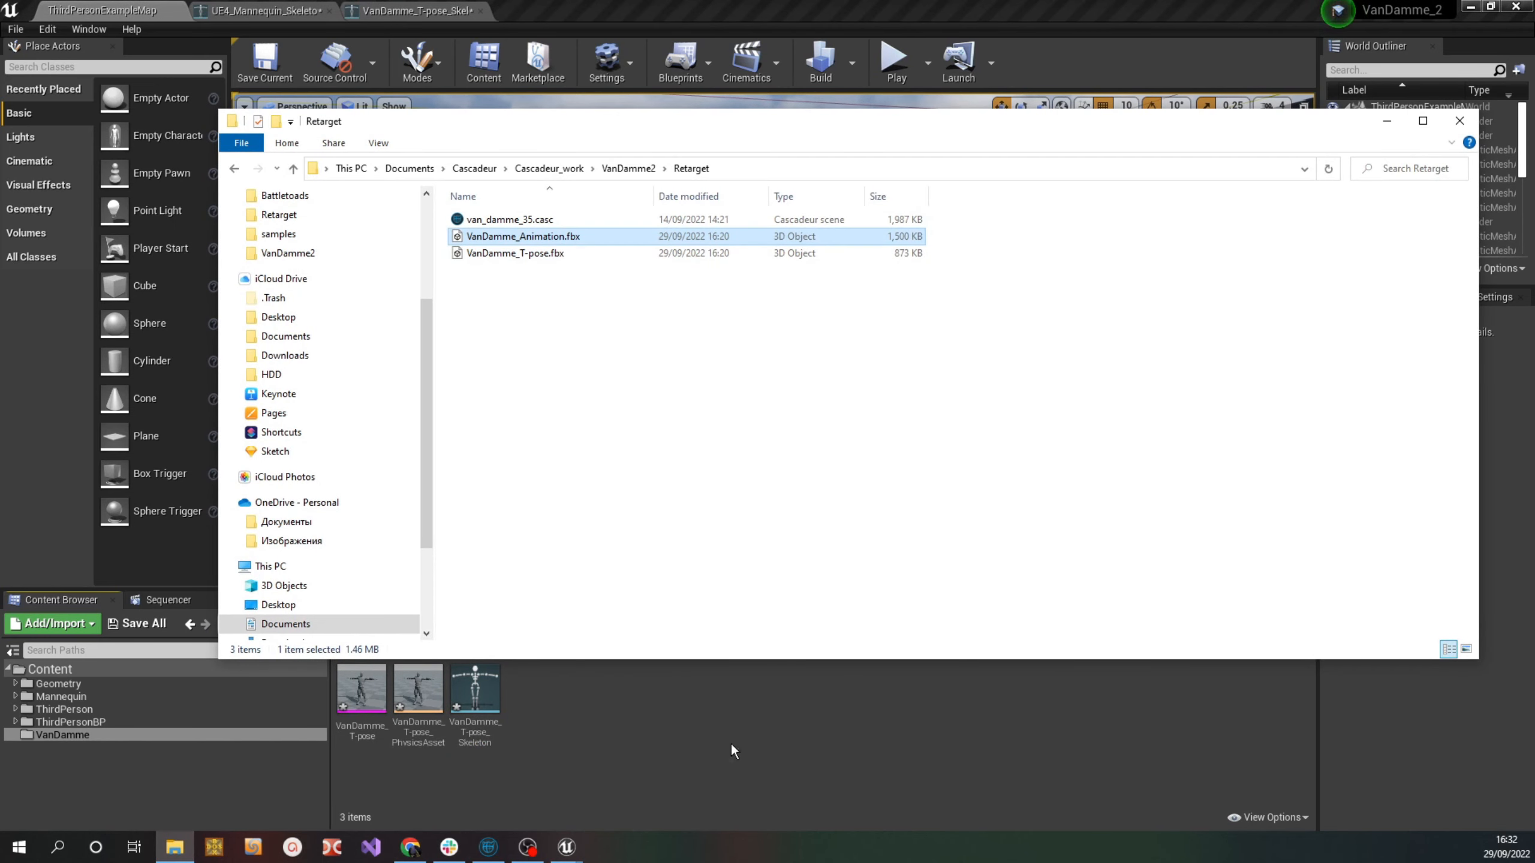
{"action": "left_click", "coordinate": [1386, 122]}
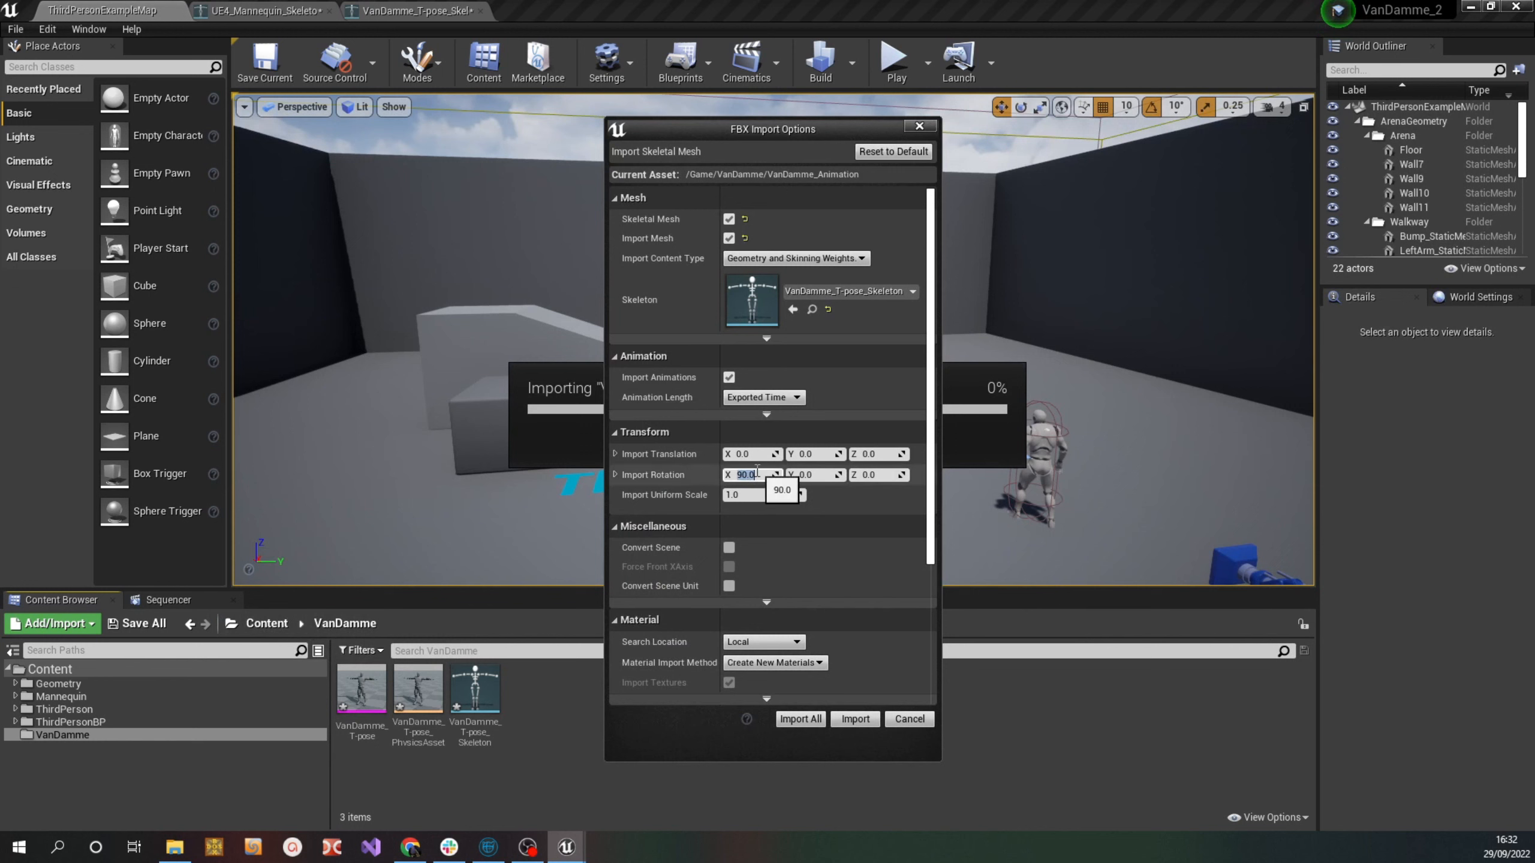
Set Import Rotation X to 0 and import everything, regenerating the skeleton from the mesh for all conflicts and accepting the missing bones
{"action": "type", "text": "0"}
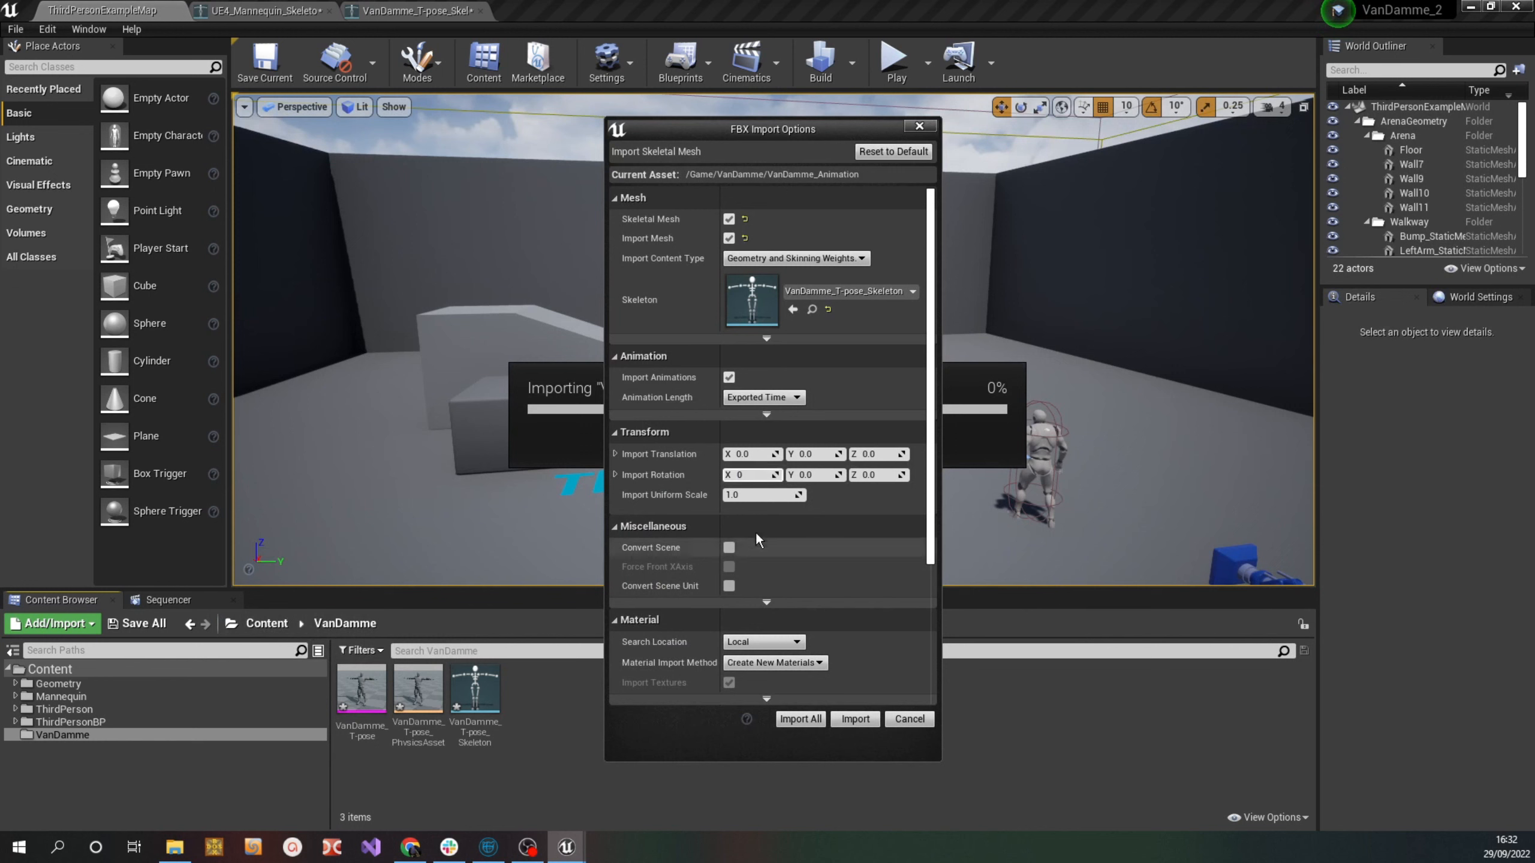
{"action": "left_click", "coordinate": [800, 719]}
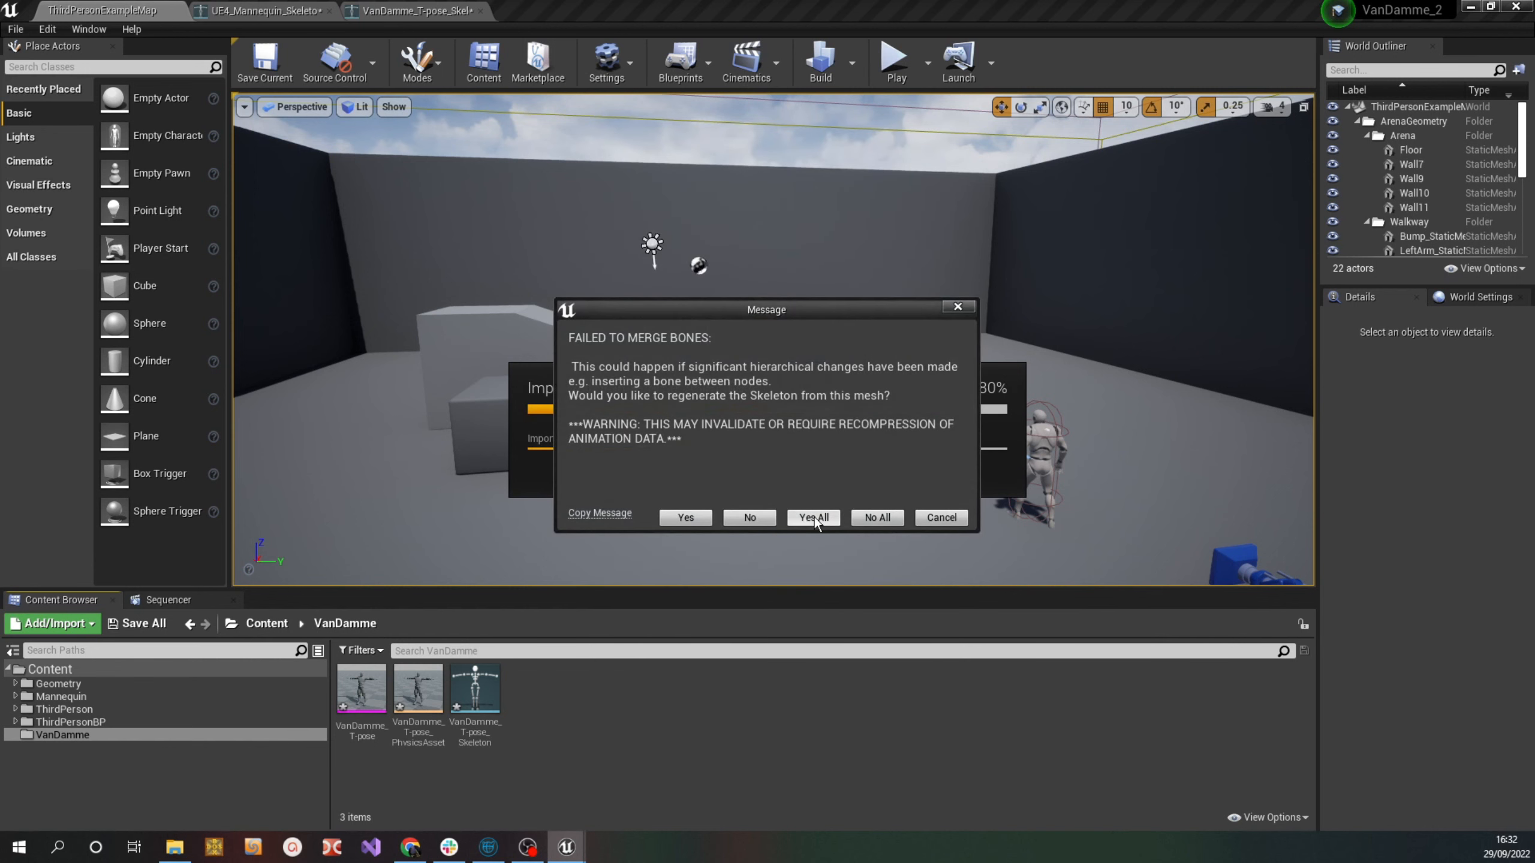
{"action": "left_click", "coordinate": [822, 515]}
{"action": "left_click", "coordinate": [888, 470]}
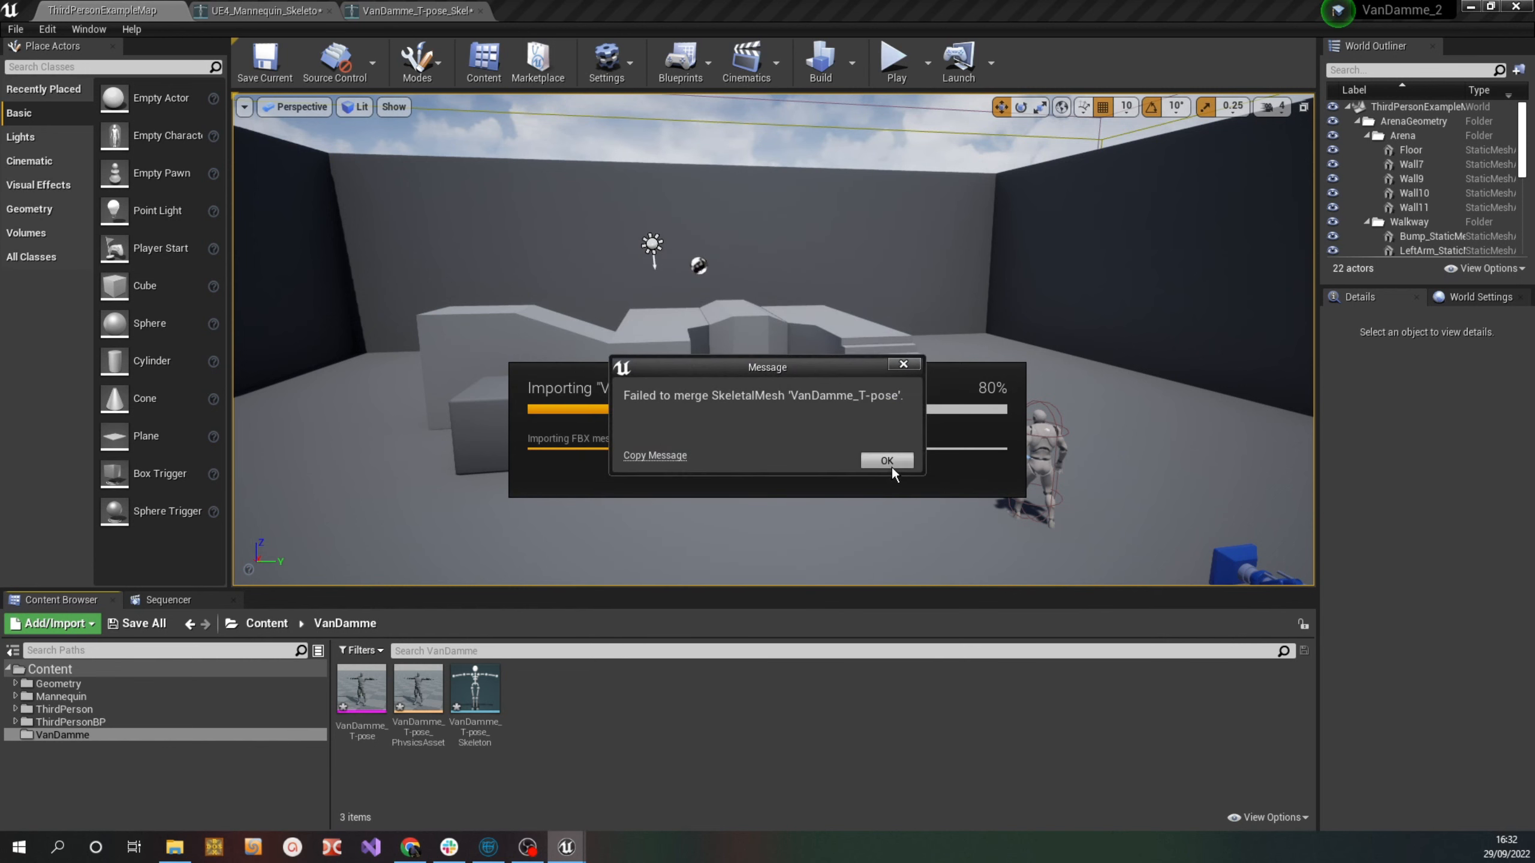
{"action": "left_click", "coordinate": [892, 465]}
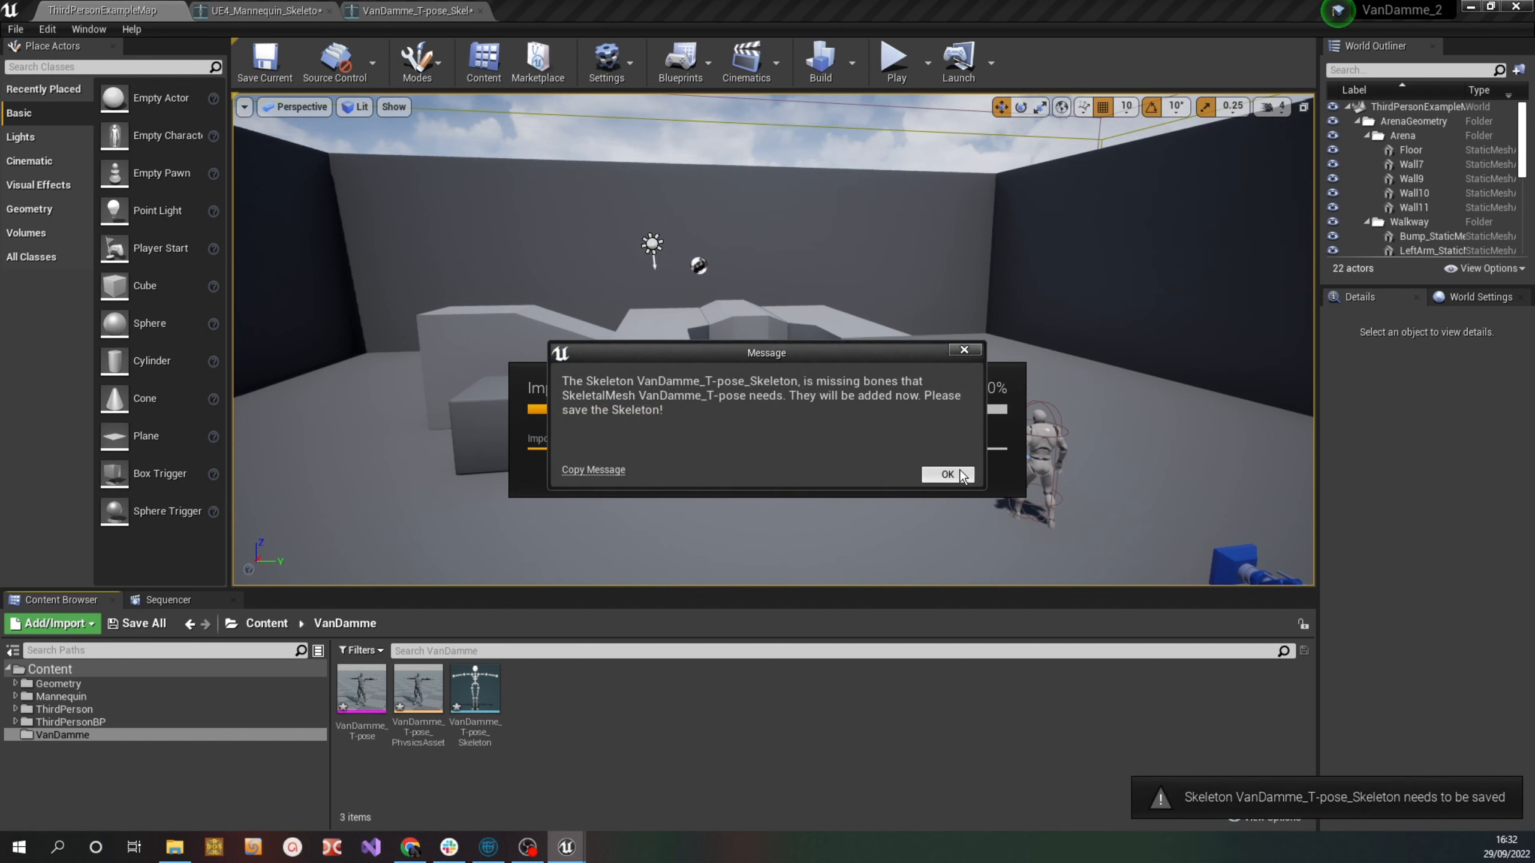
{"action": "left_click", "coordinate": [960, 476]}
{"action": "left_click", "coordinate": [519, 804]}
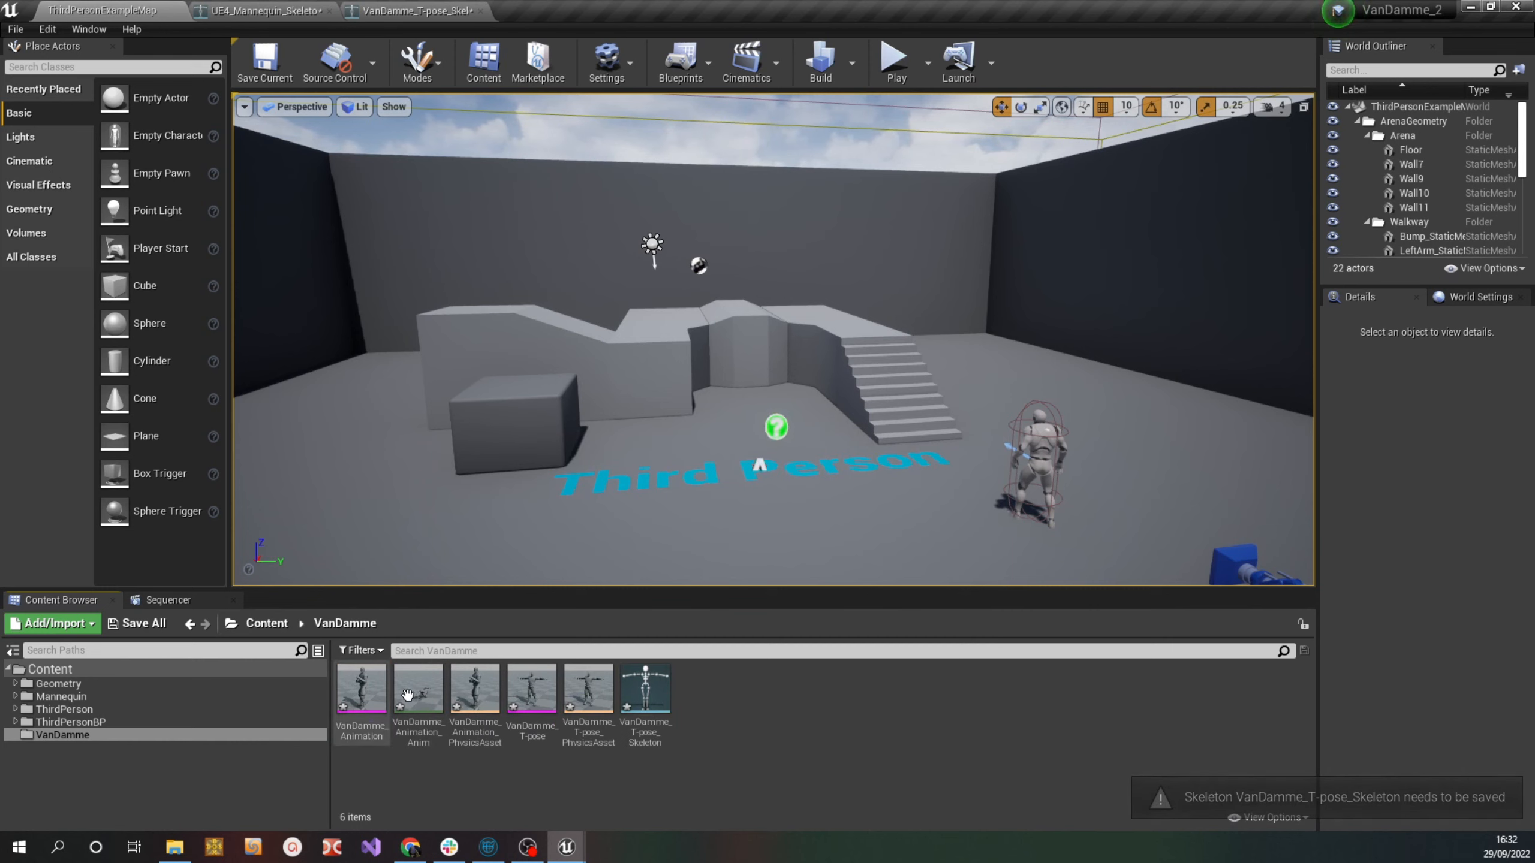
Open VanDamme_Animation_Anim with the skeleton regenerated, and save it with VanDamme_T-pose applied as its preview mesh
{"action": "double_click", "coordinate": [417, 717]}
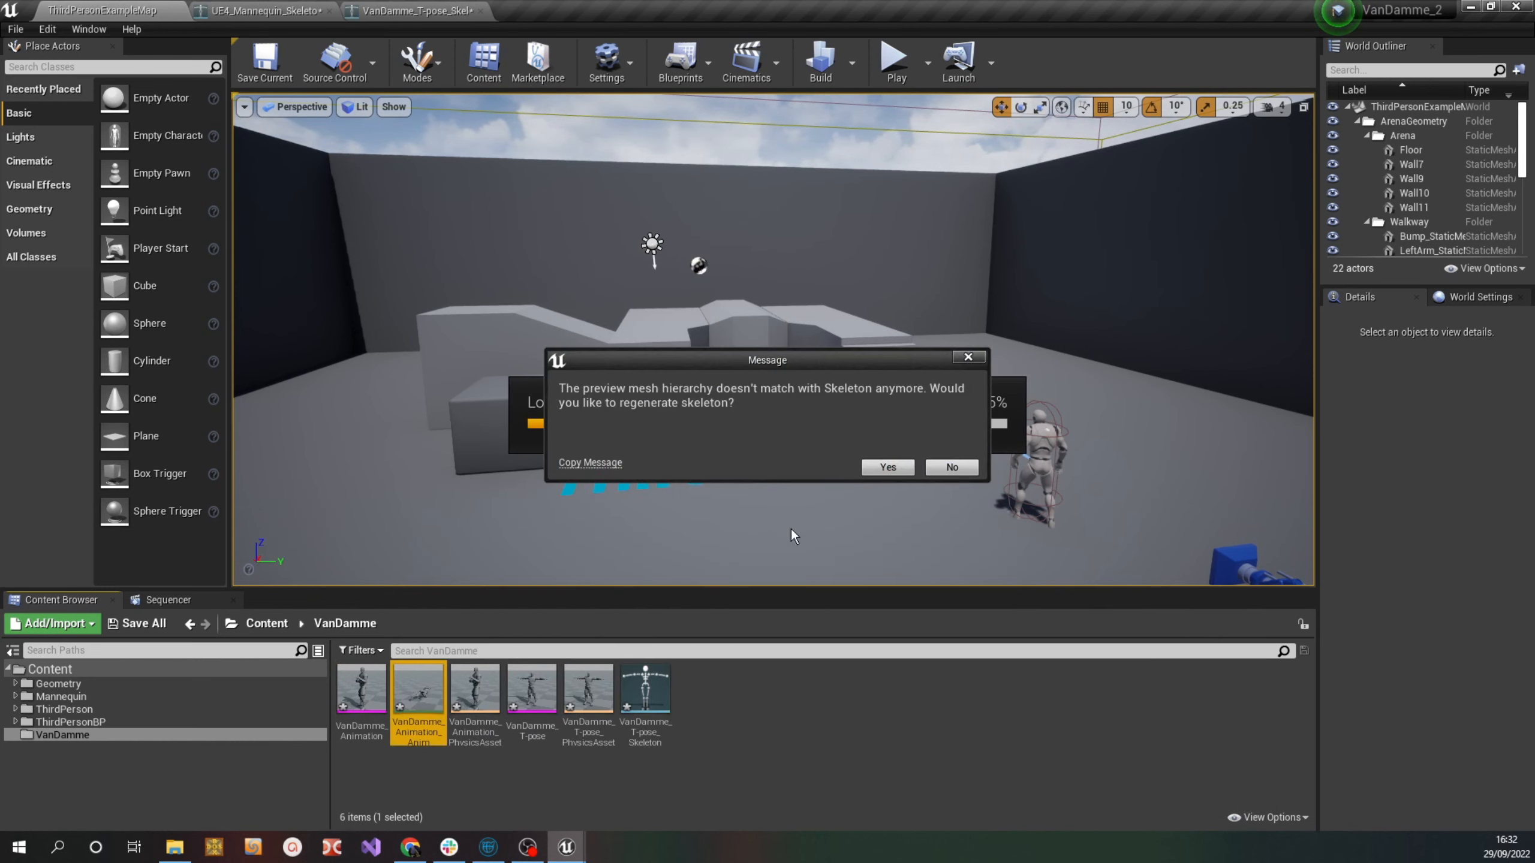
{"action": "left_click", "coordinate": [906, 470]}
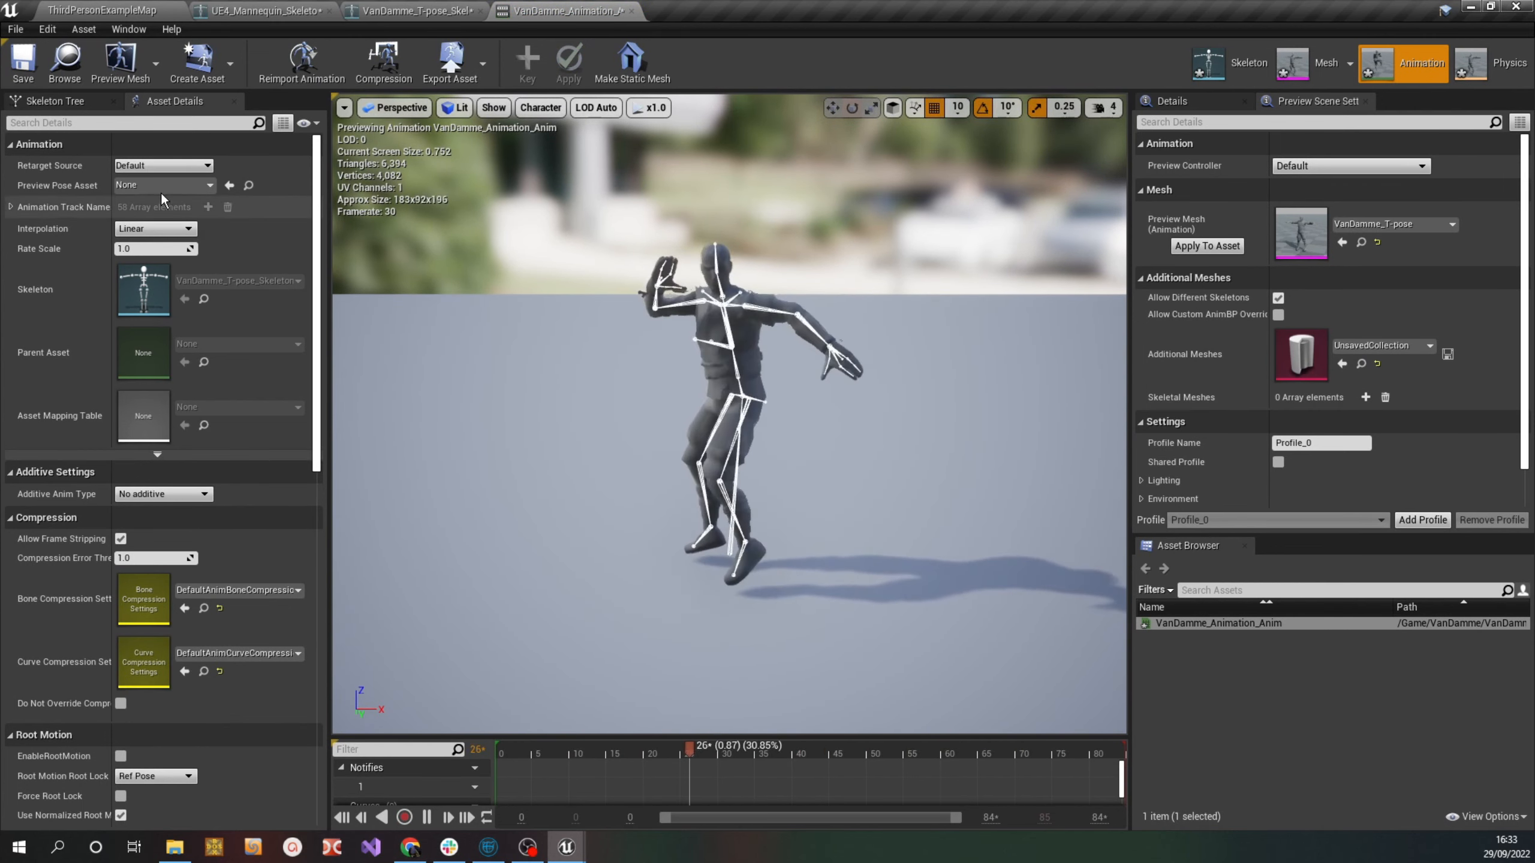
{"action": "left_click", "coordinate": [427, 817]}
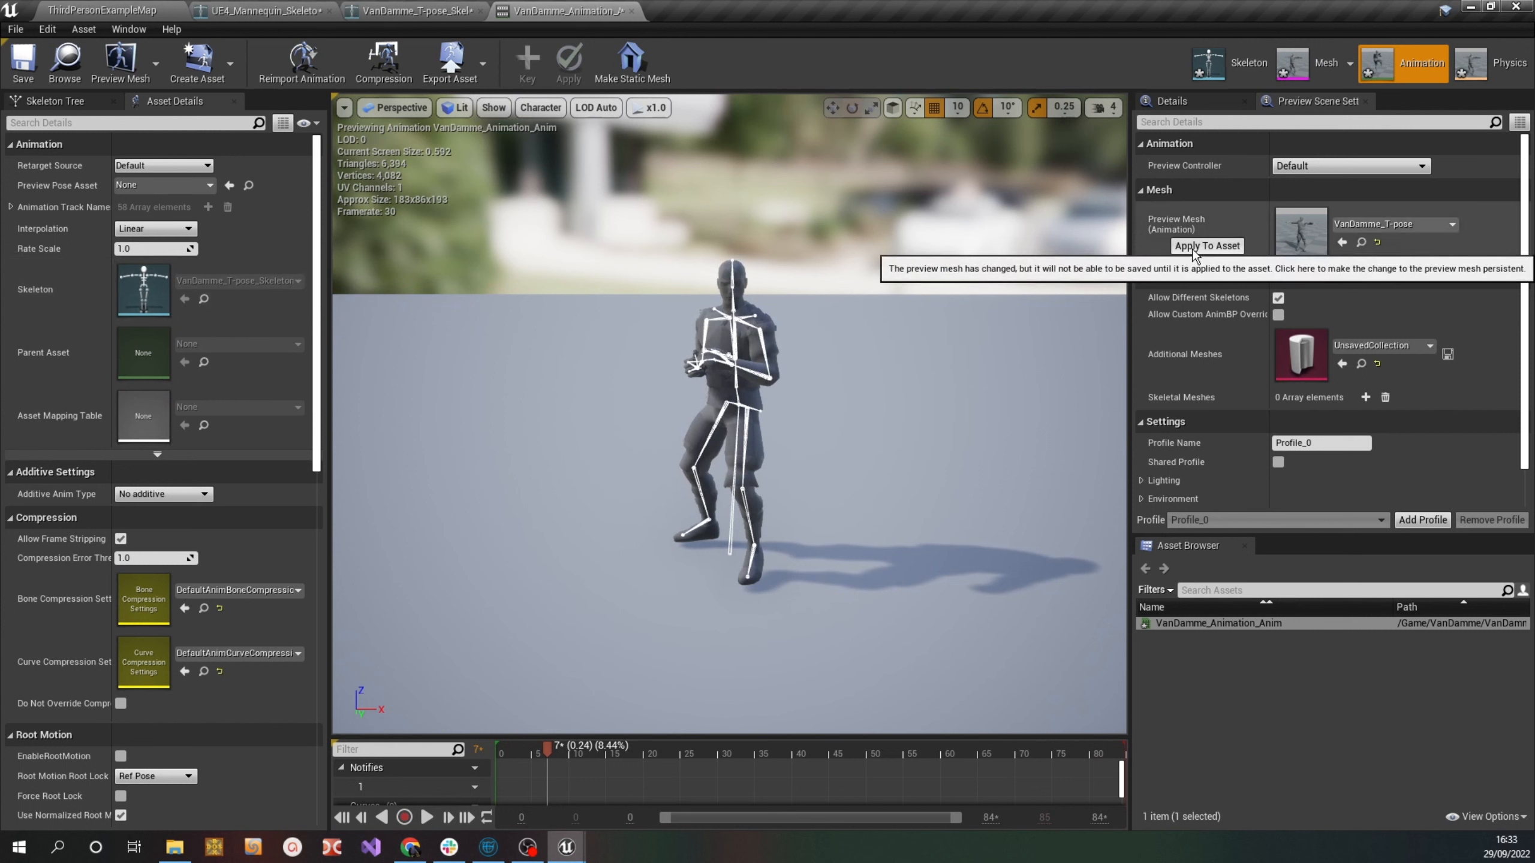
{"action": "left_click", "coordinate": [1220, 248]}
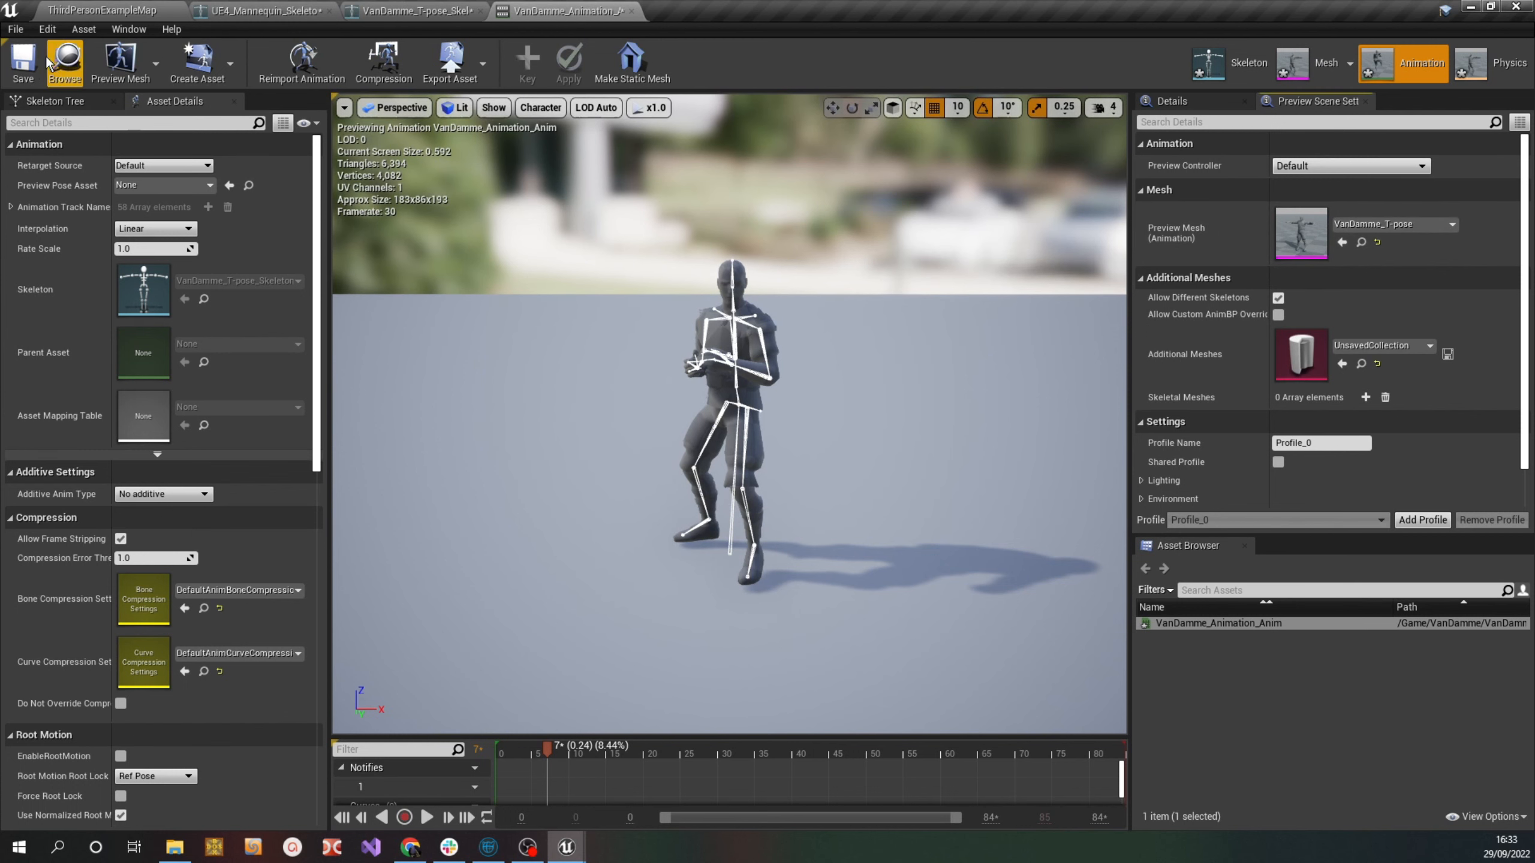
{"action": "left_click", "coordinate": [19, 68]}
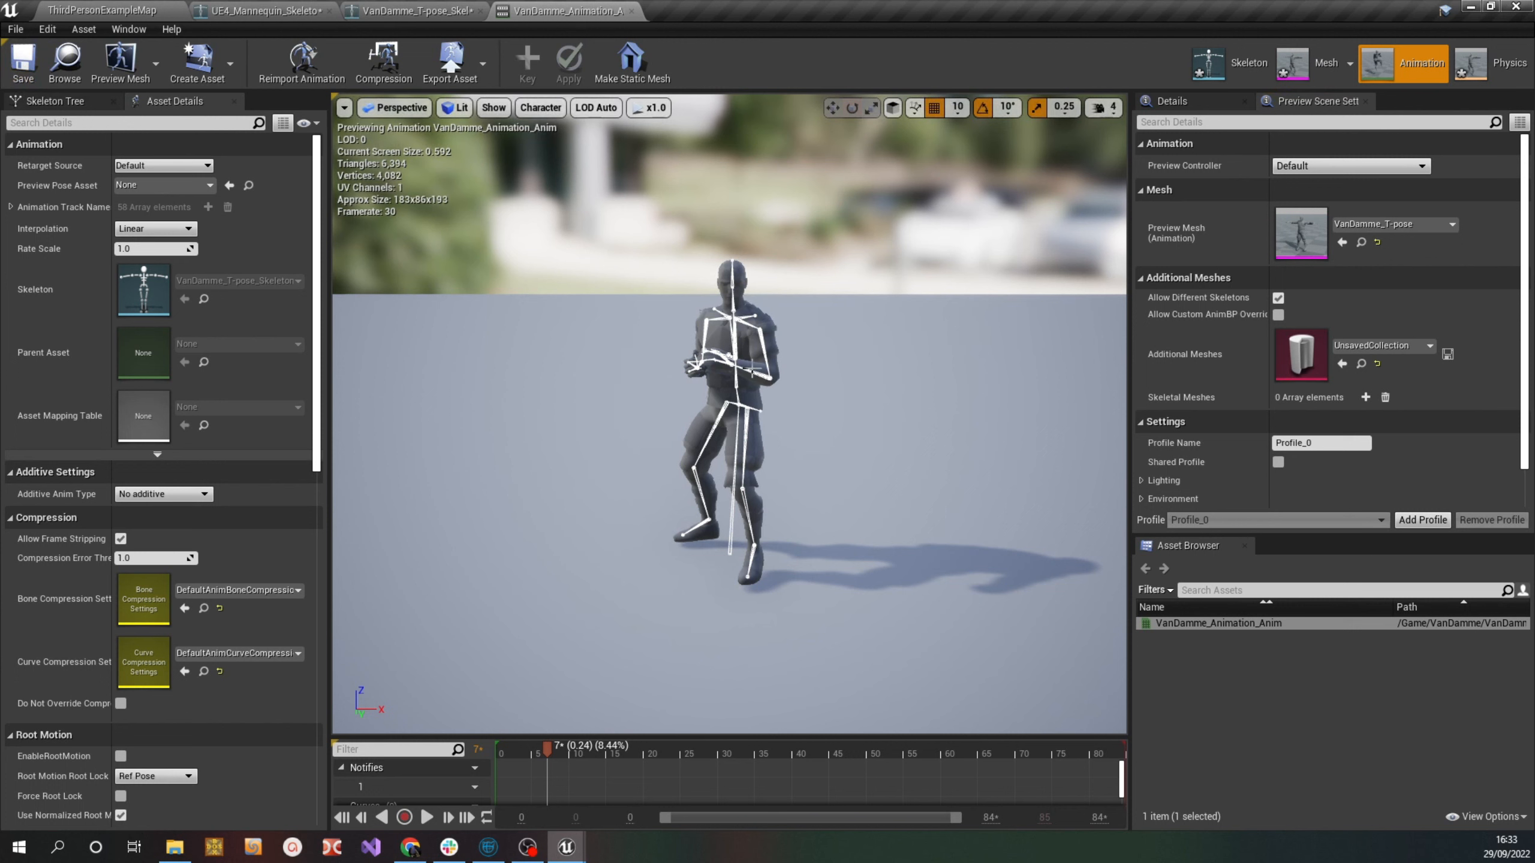
Duplicate and retarget VanDamme_Animation_Anim to UE4_Mannequin_Skeleton, with prefix 1_ and VanDamme as the destination folder
{"action": "left_click", "coordinate": [139, 11]}
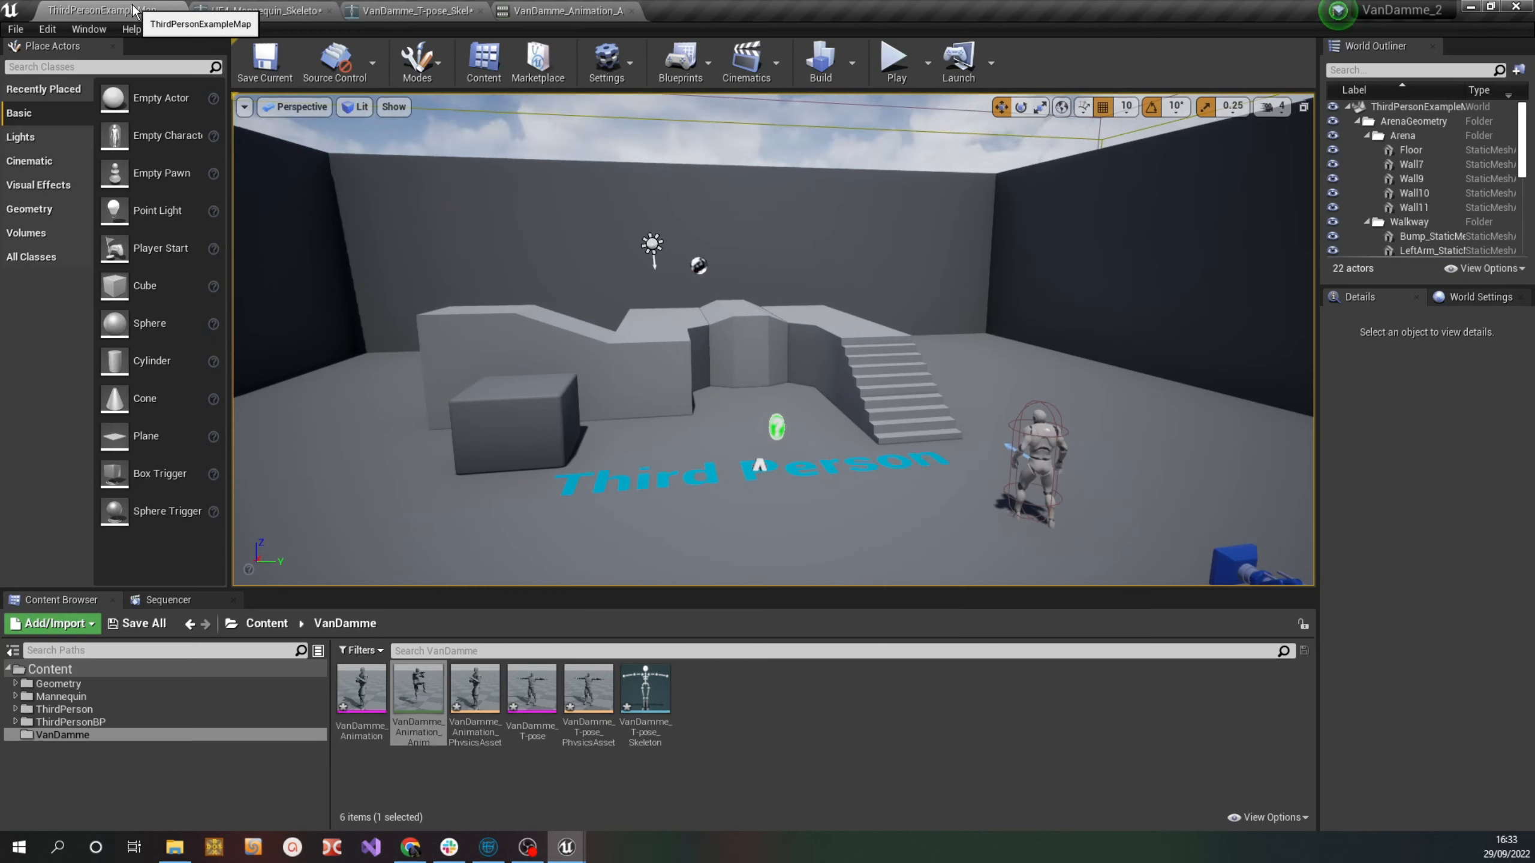
{"action": "right_click", "coordinate": [421, 694]}
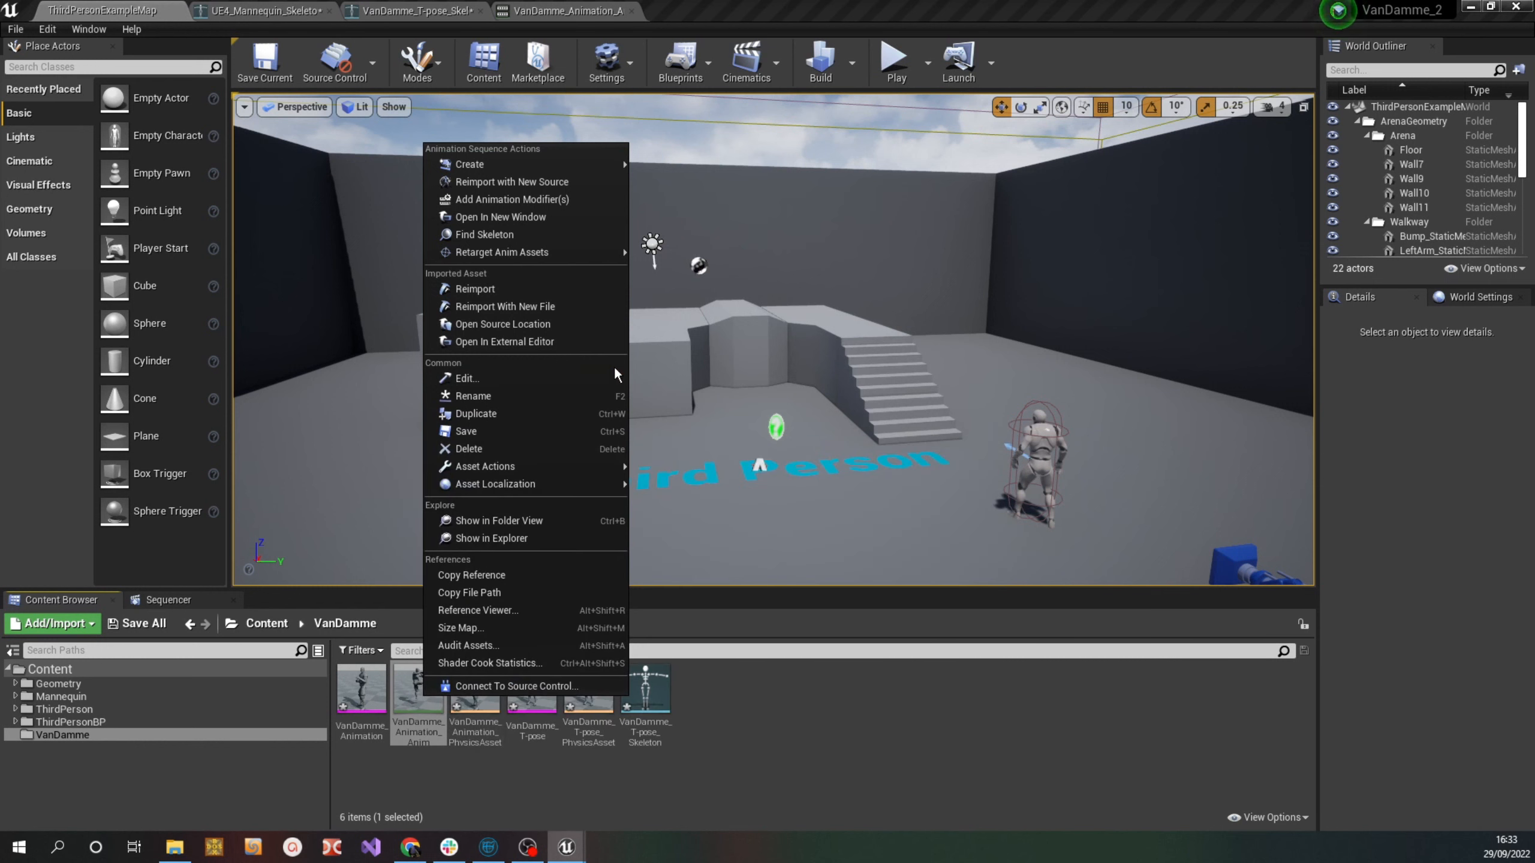
{"action": "mouse_move", "coordinate": [544, 260]}
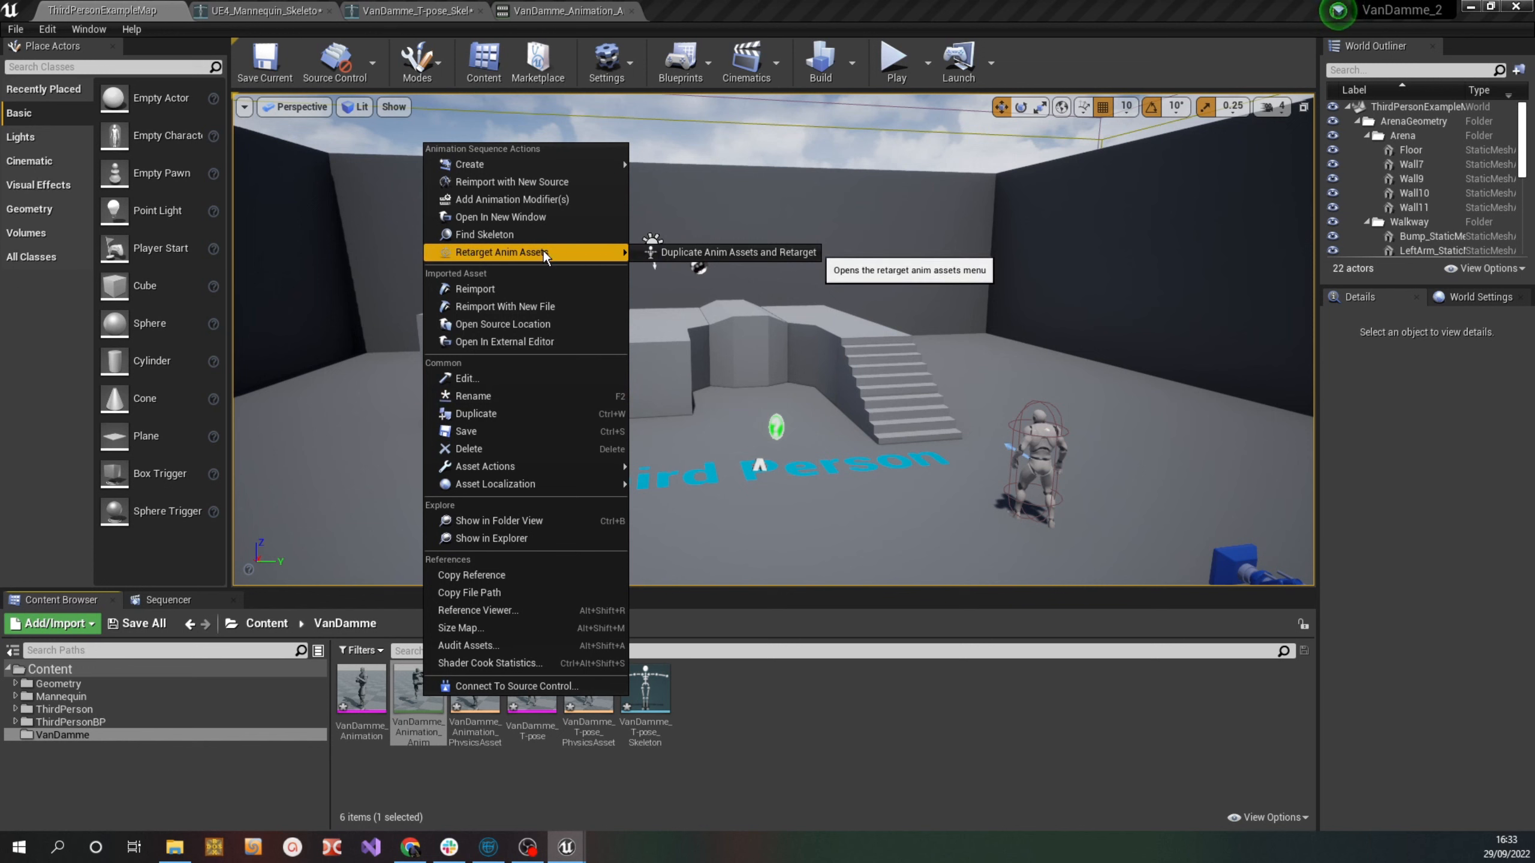
{"action": "left_click", "coordinate": [759, 253]}
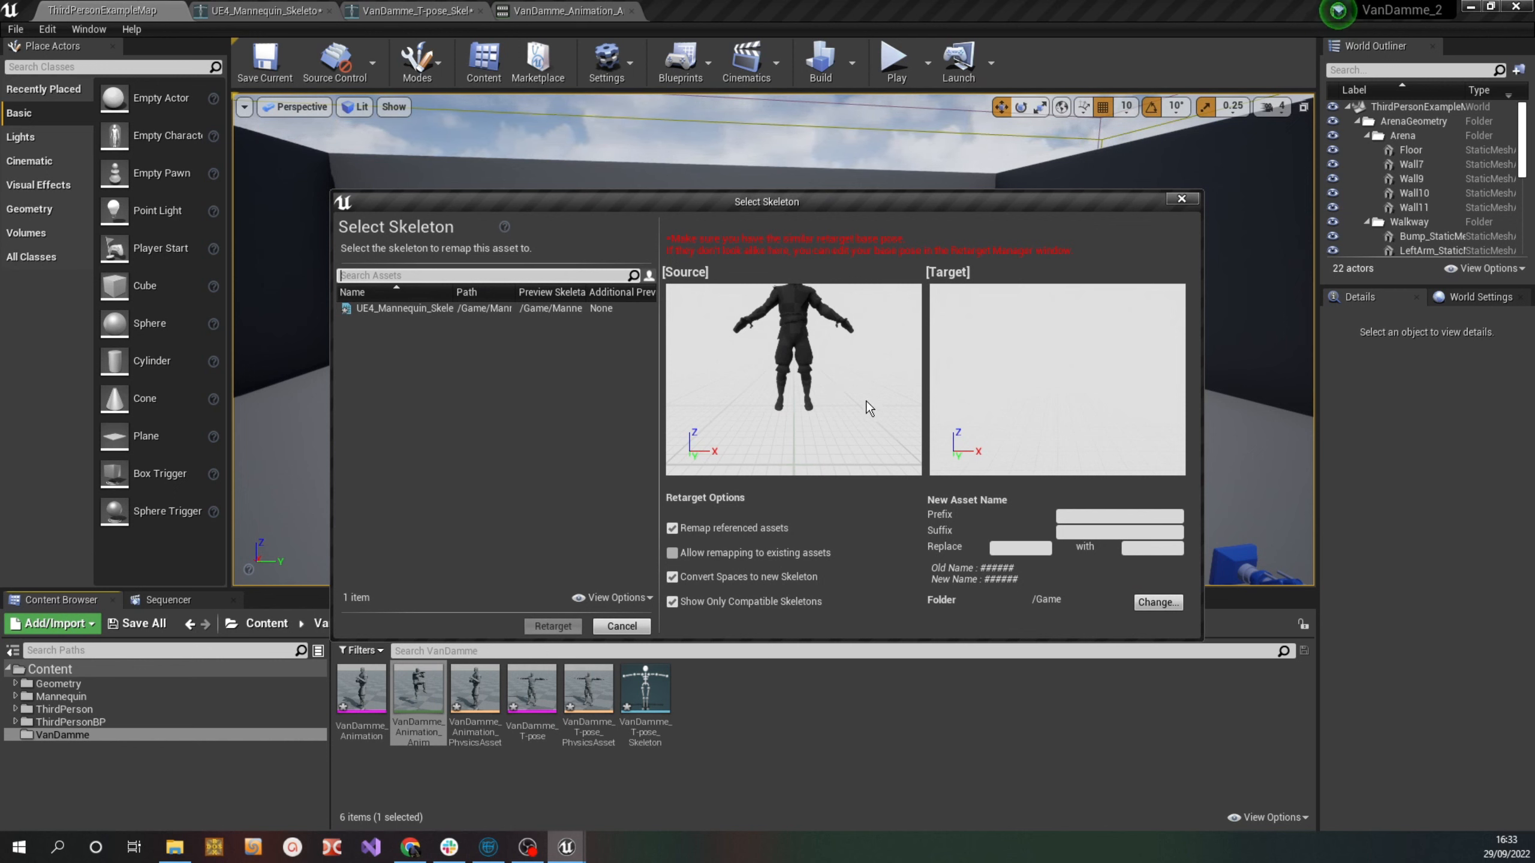
{"action": "left_click", "coordinate": [400, 309]}
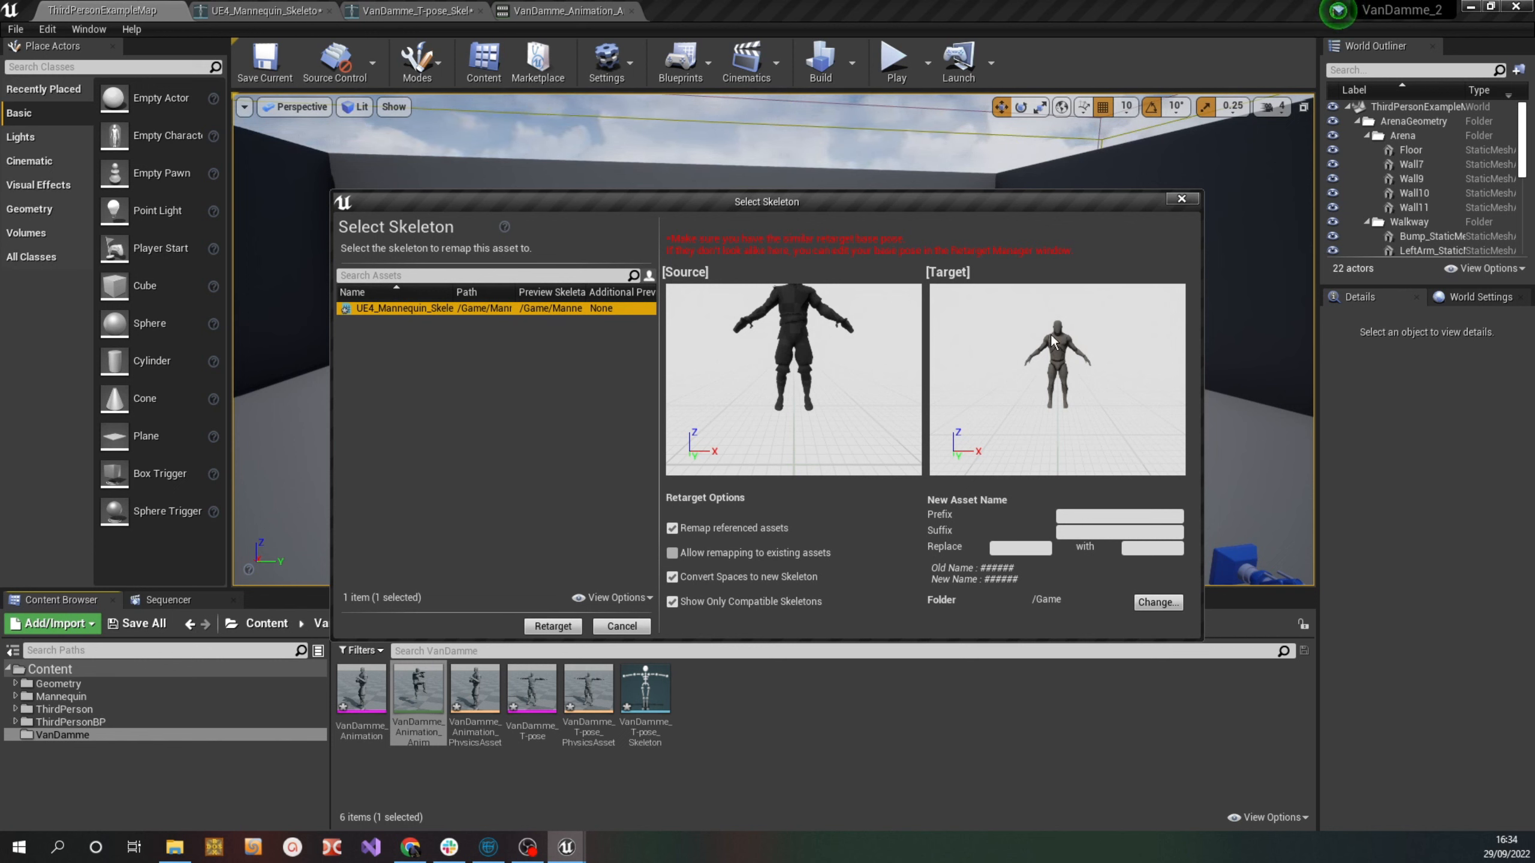
{"action": "left_click", "coordinate": [1088, 517]}
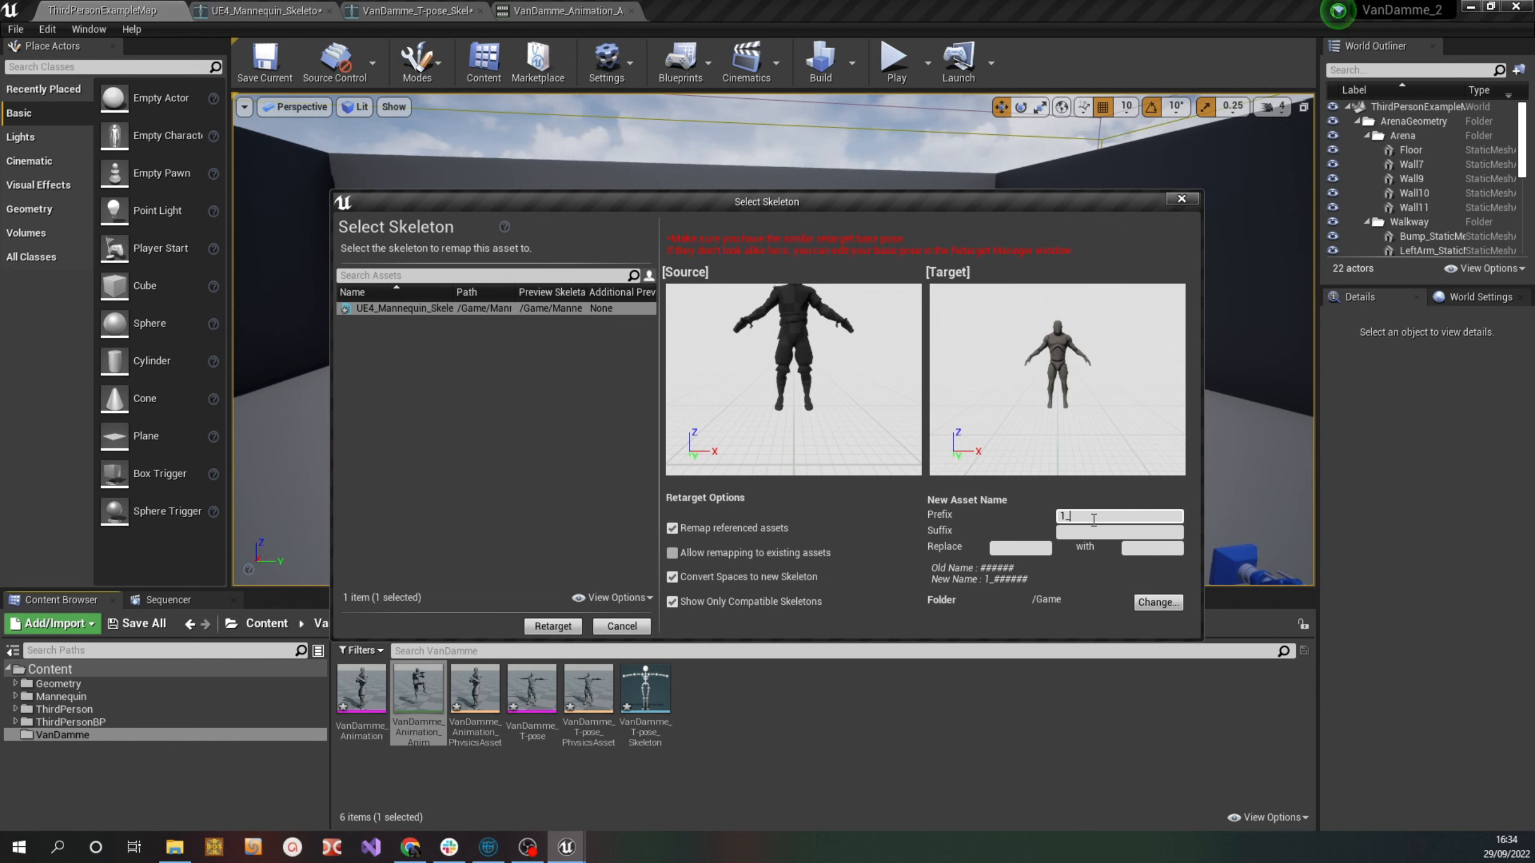
{"action": "left_click", "coordinate": [1156, 603]}
{"action": "left_click", "coordinate": [661, 364]}
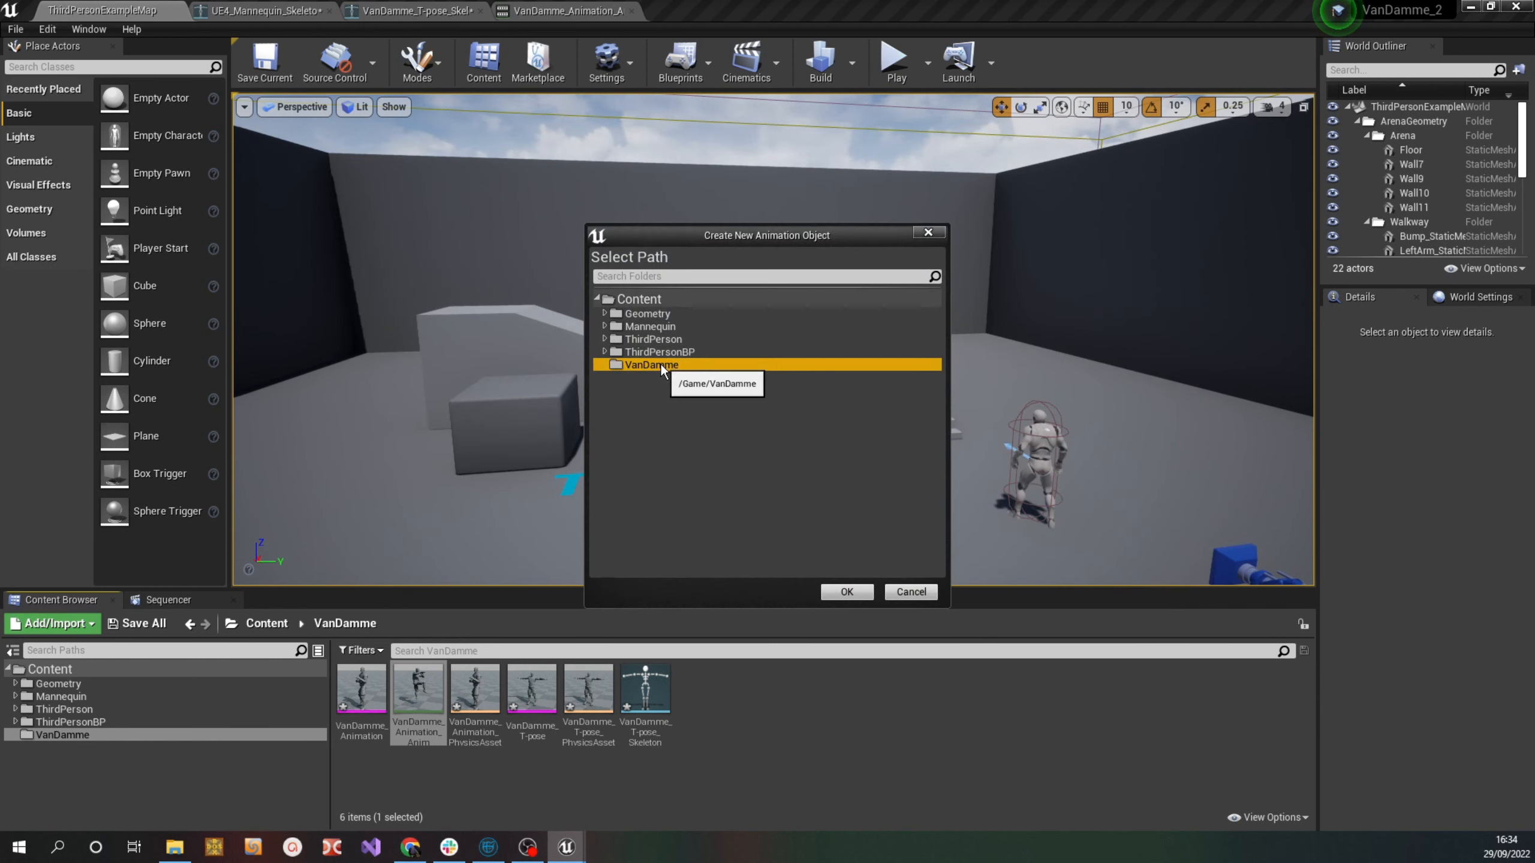
{"action": "left_click", "coordinate": [847, 591]}
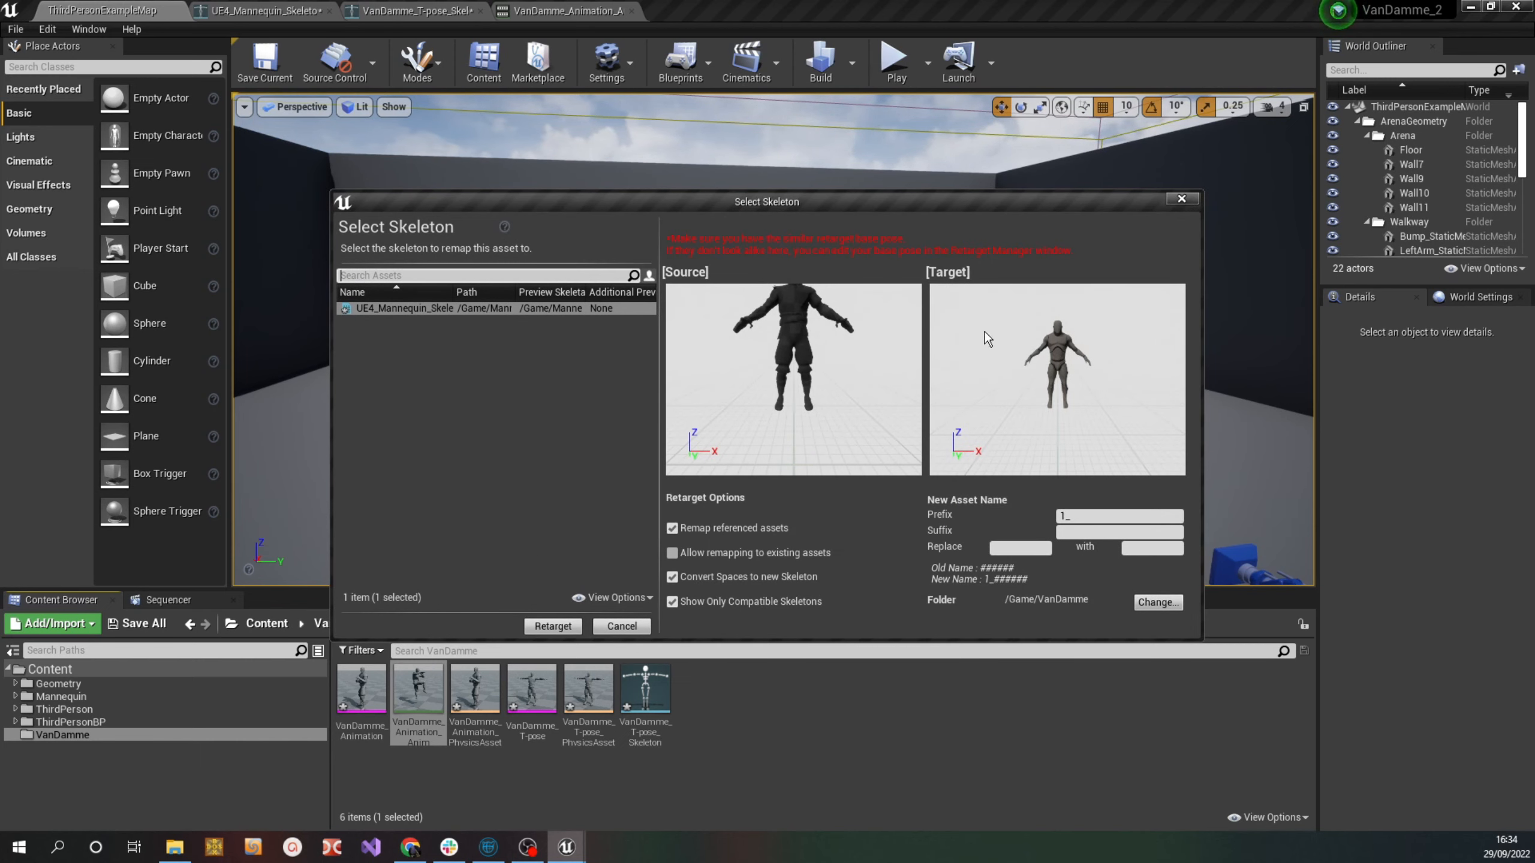
{"action": "left_click", "coordinate": [553, 627]}
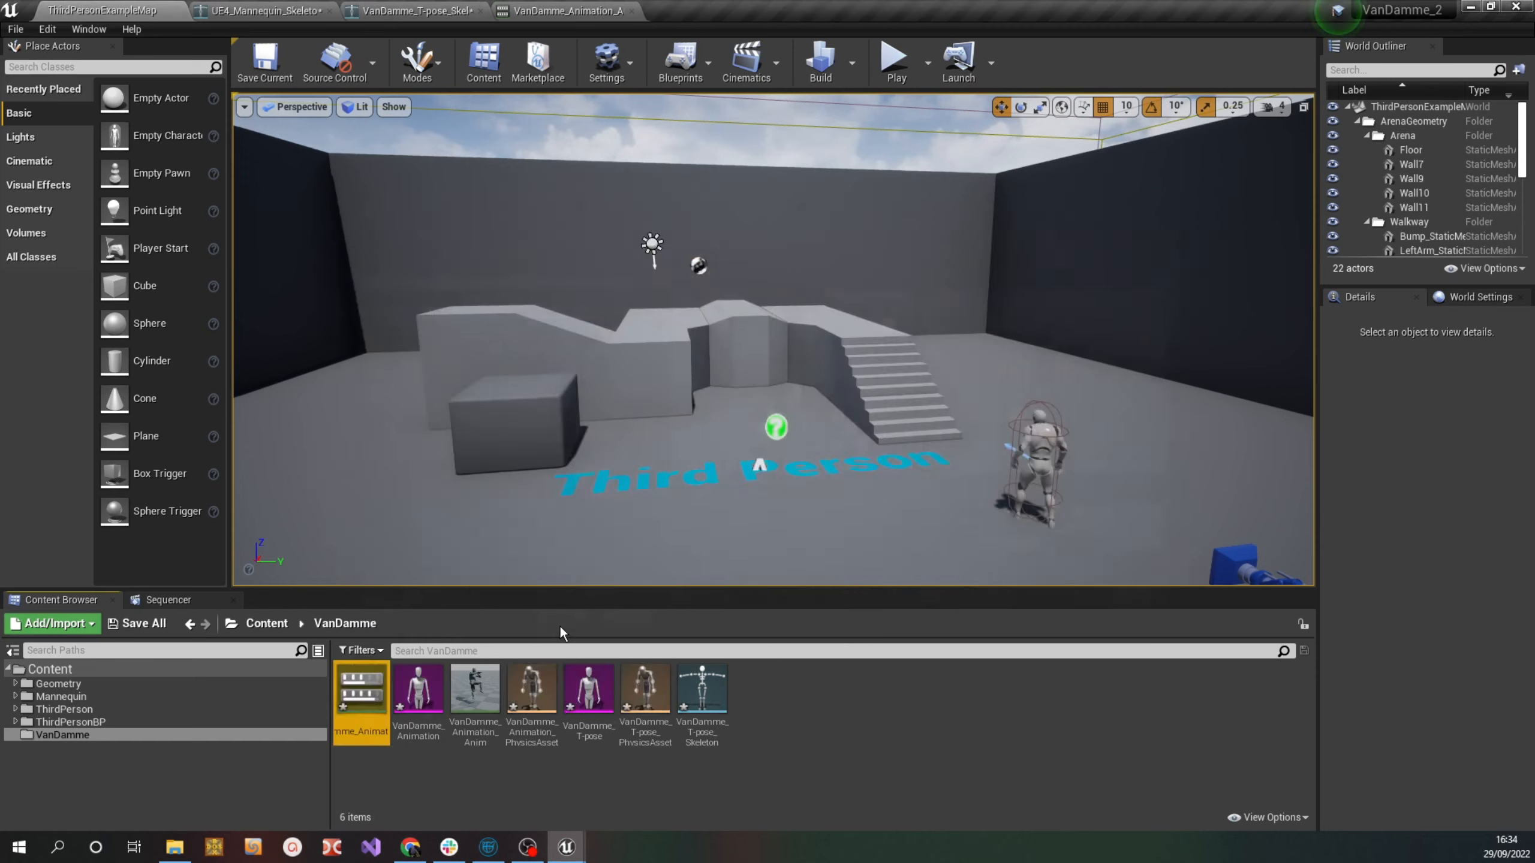
Open 1_VanDamme_Animation_Anim, review its playback on the mannequin, pause it and close it
{"action": "double_click", "coordinate": [363, 693]}
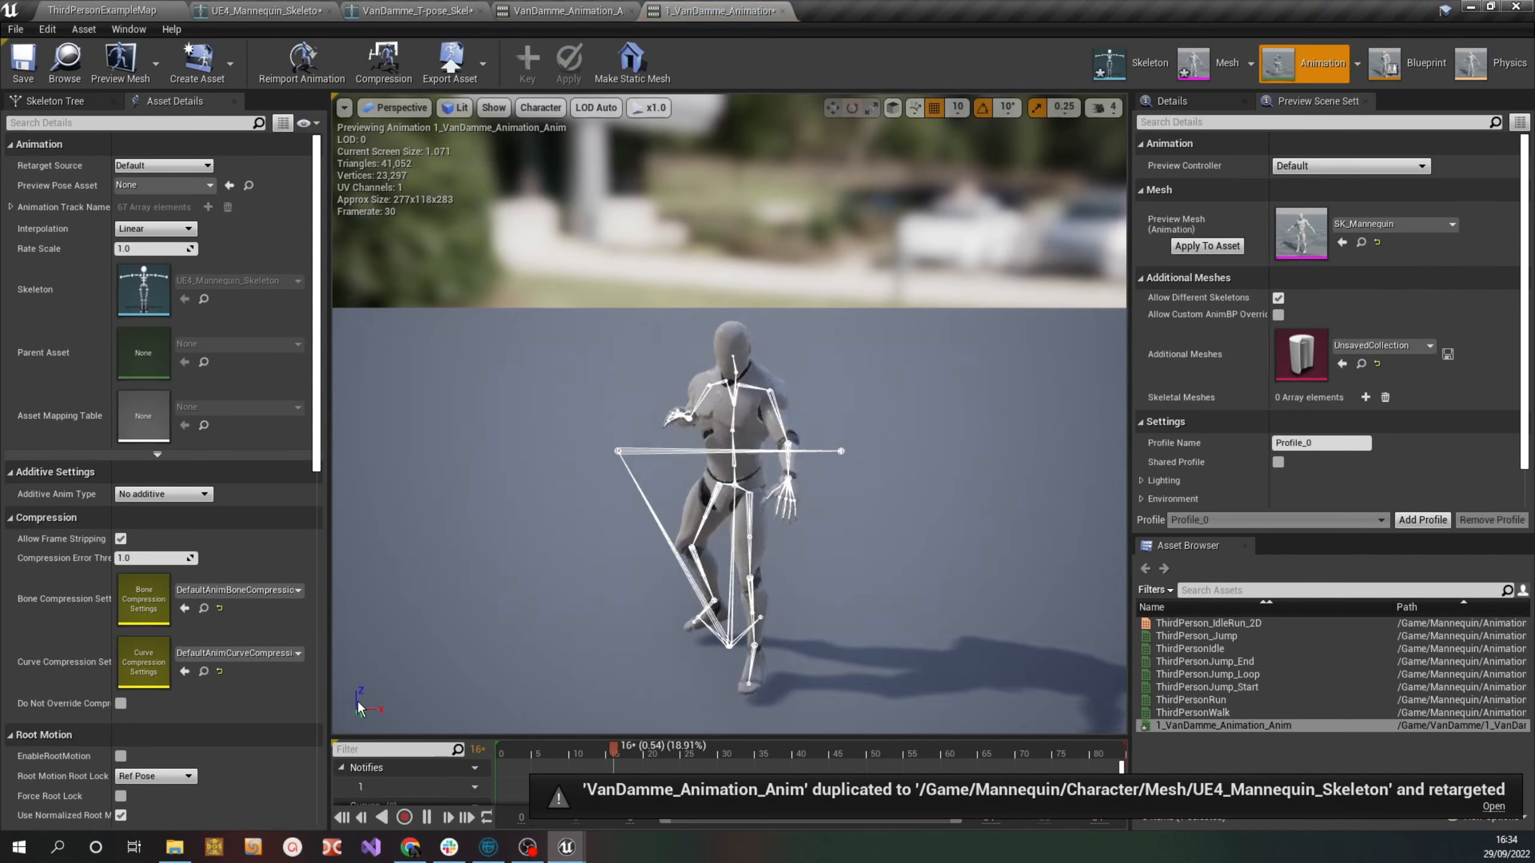
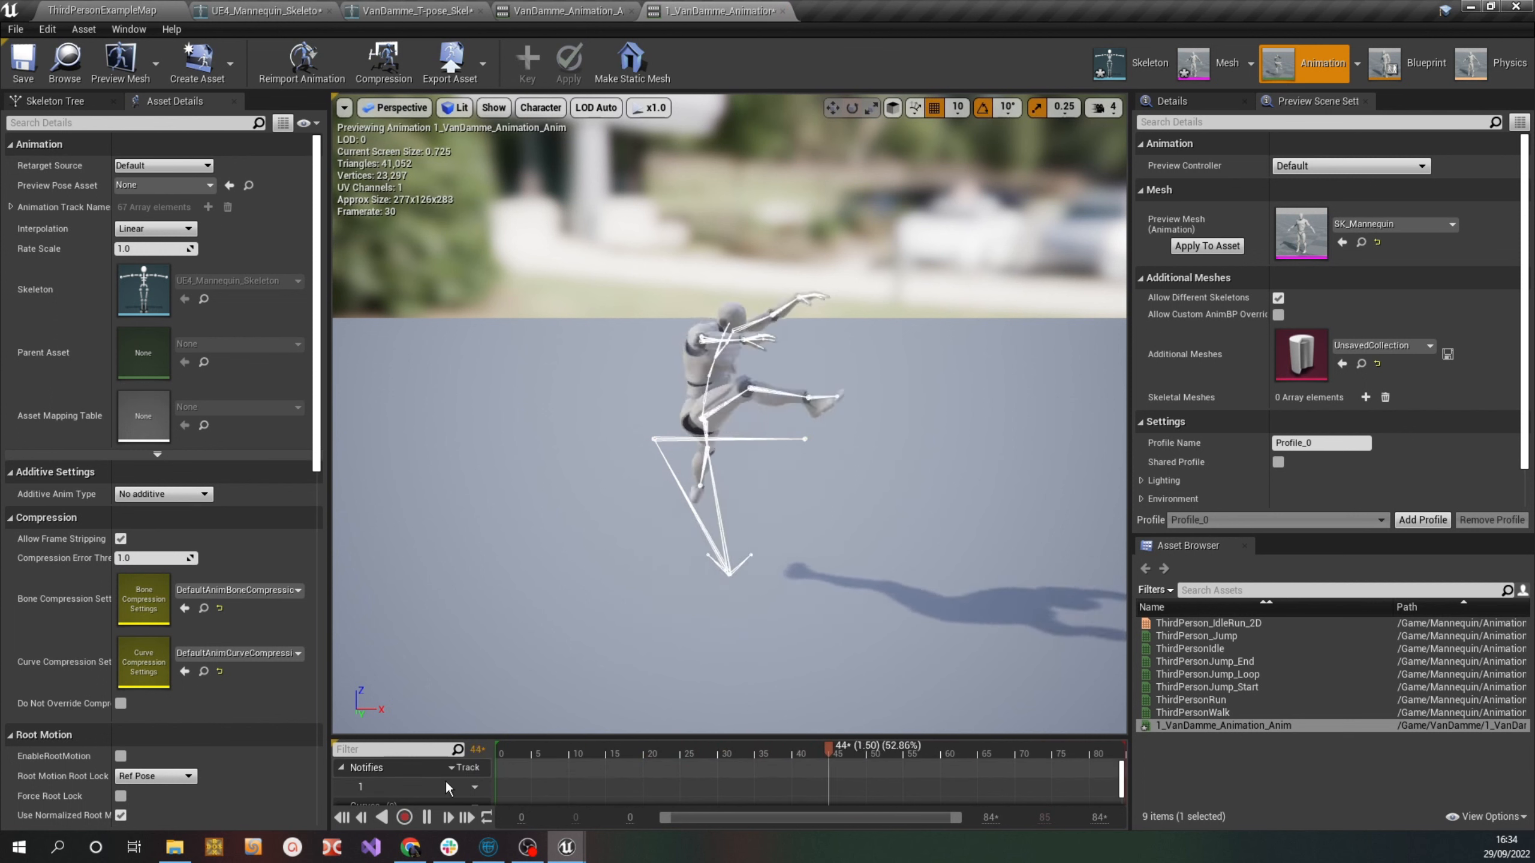
{"action": "left_click", "coordinate": [428, 817]}
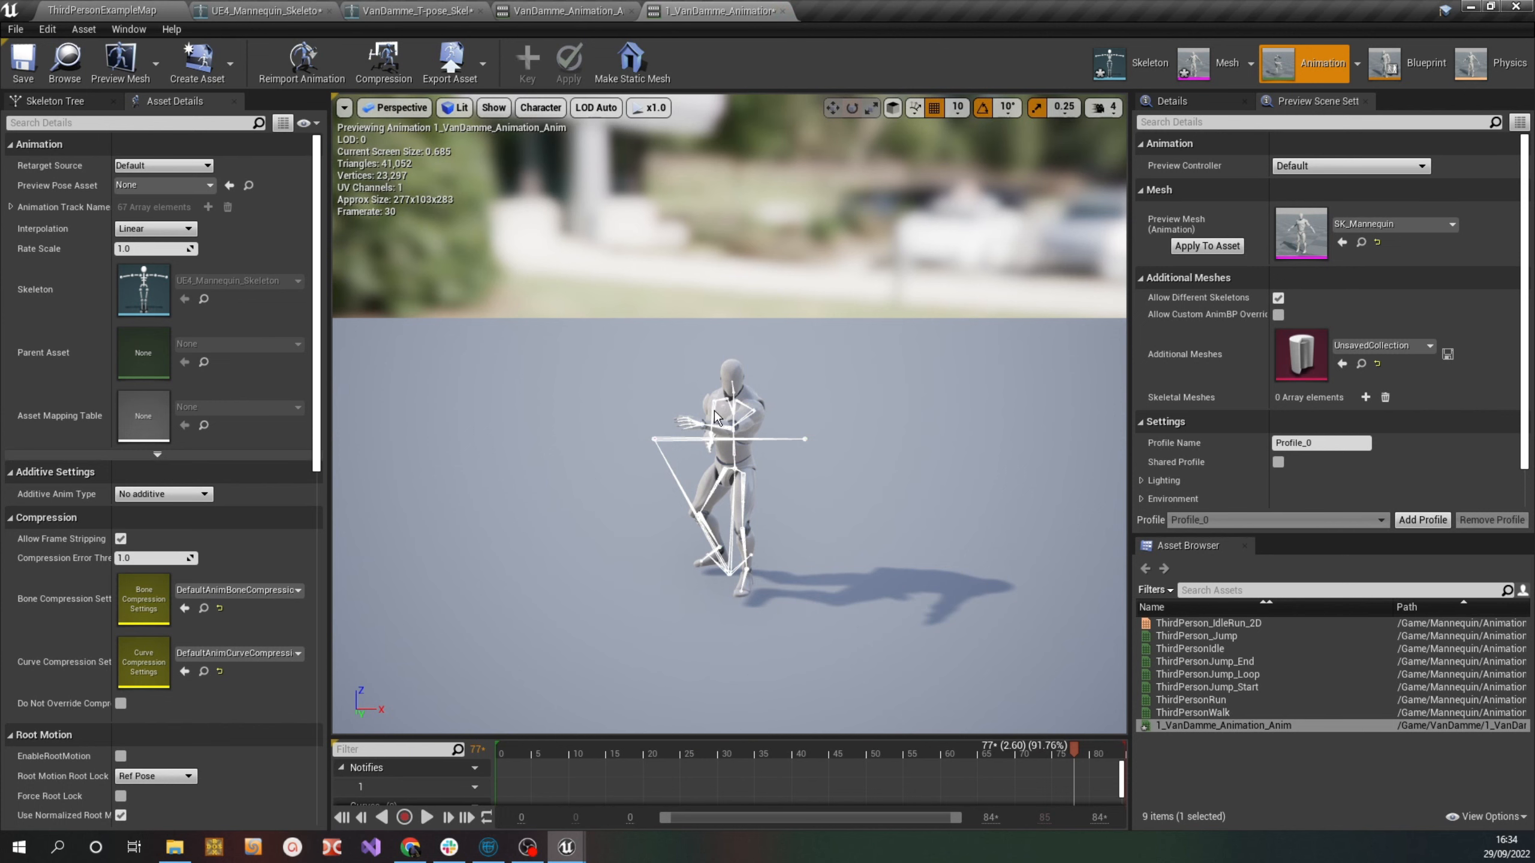
{"action": "left_click", "coordinate": [782, 10]}
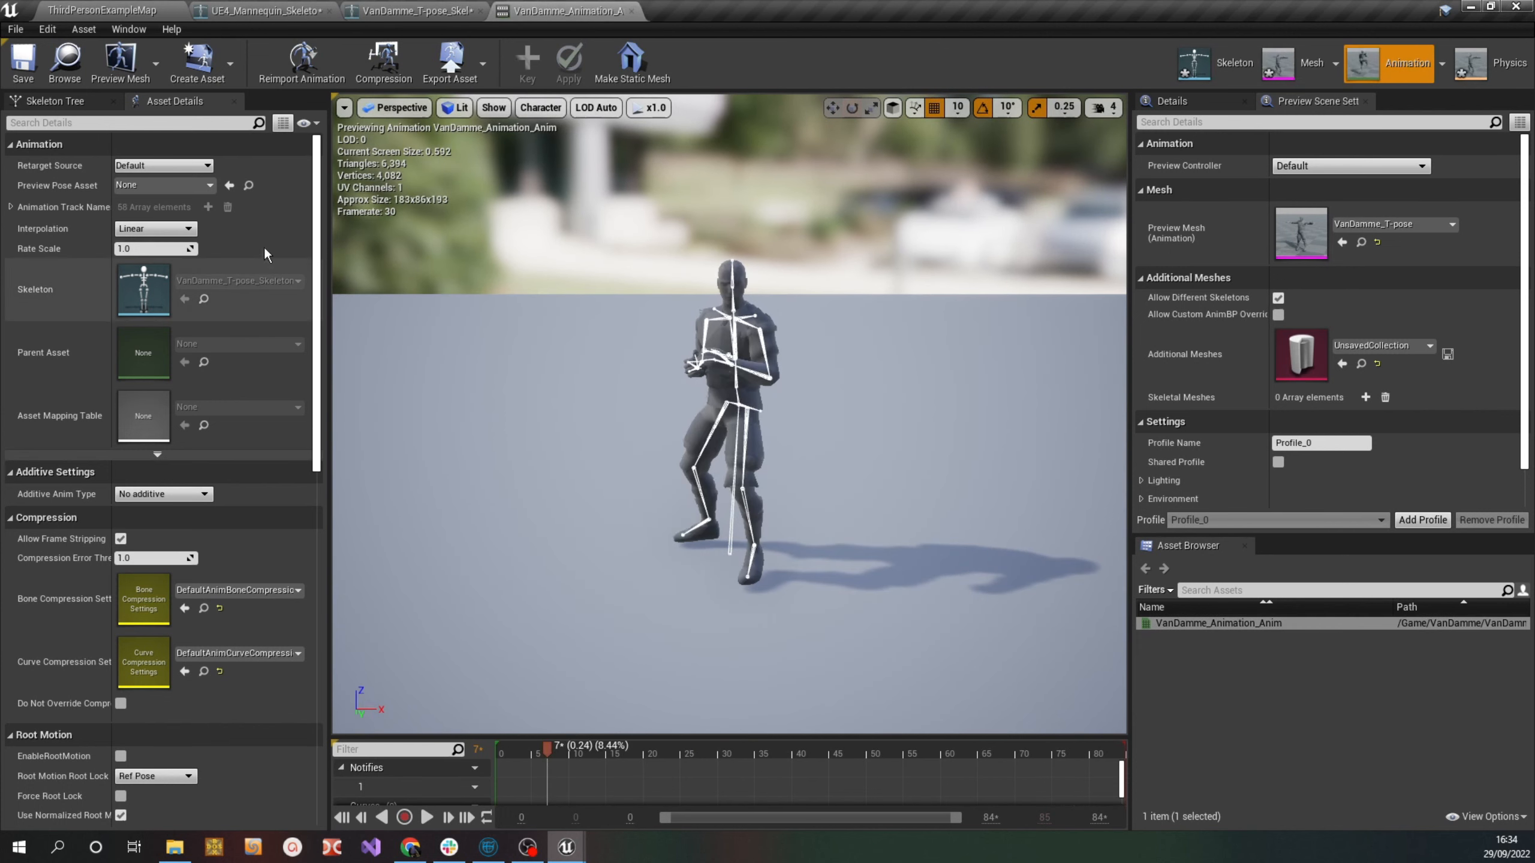
In the VanDamme_T-pose skeleton's rig setup, map clavicle_l to the clavicle_l bone and upperarm_l to arm_l
{"action": "left_click", "coordinate": [253, 10]}
{"action": "left_click", "coordinate": [387, 10]}
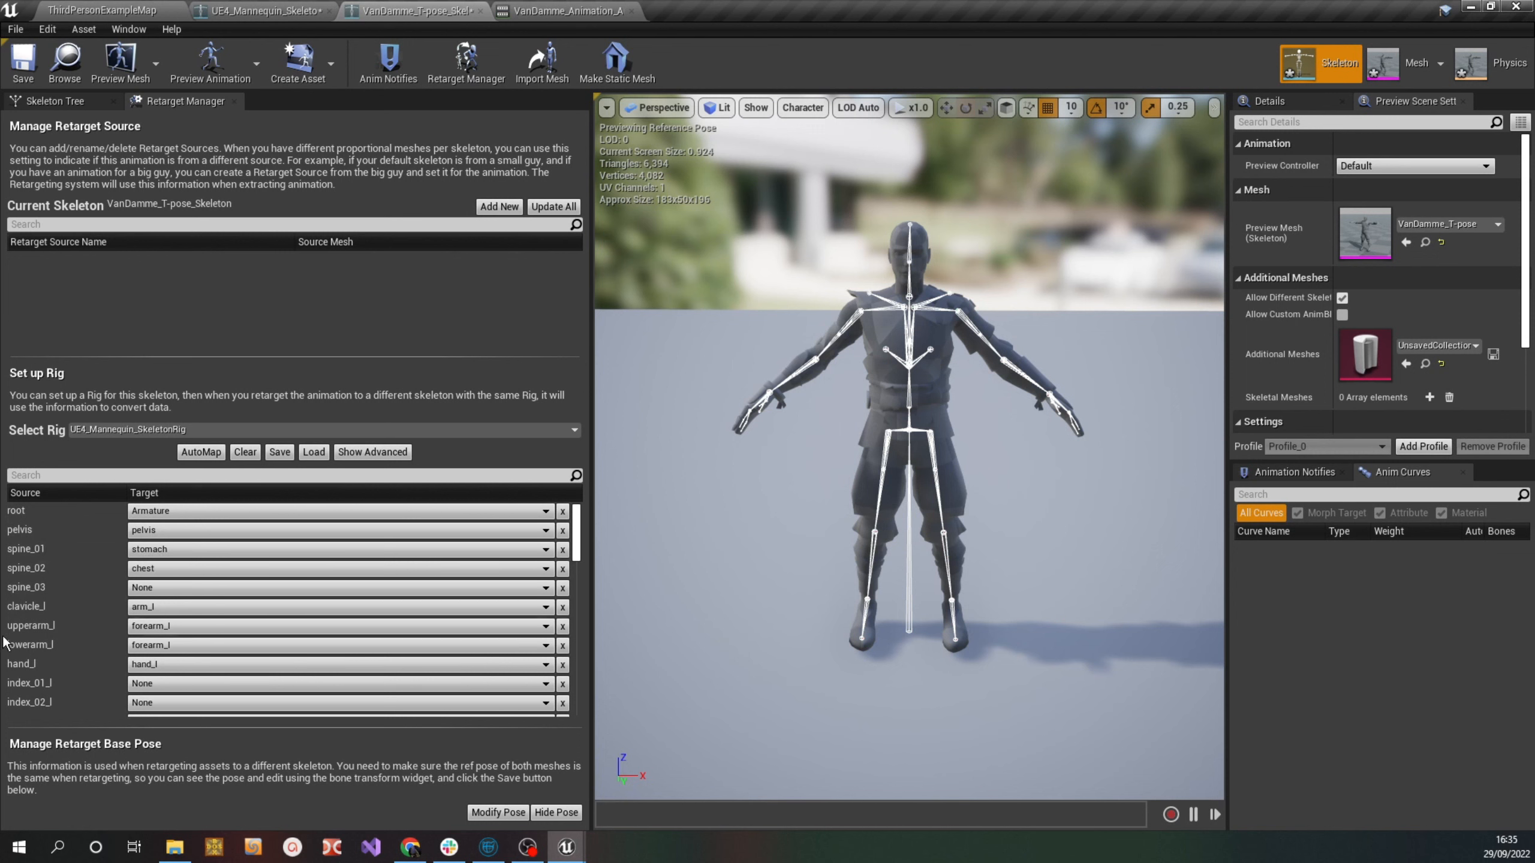
{"action": "left_click", "coordinate": [167, 607]}
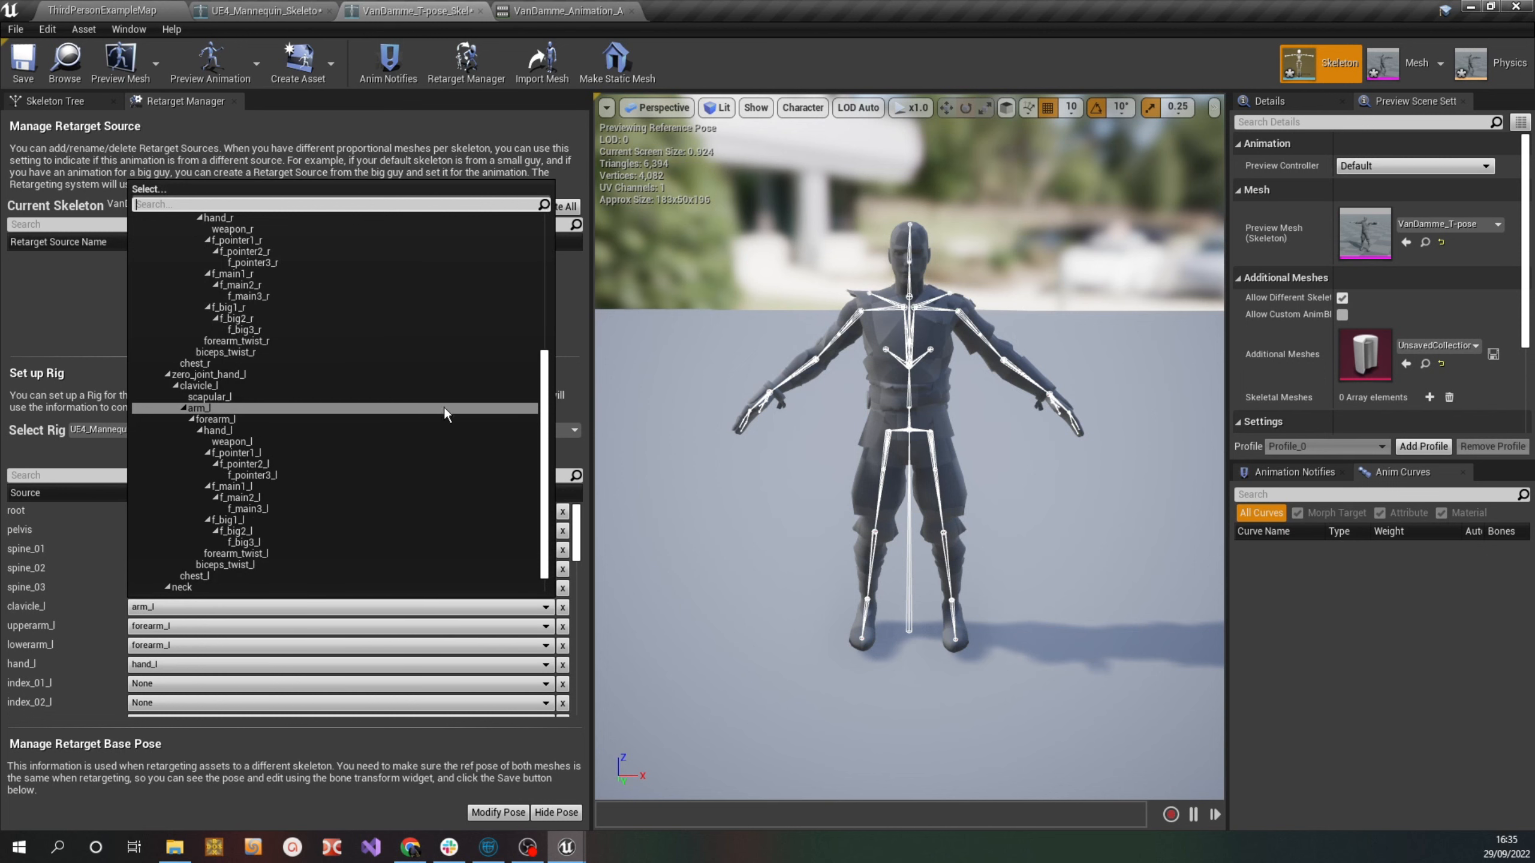
{"action": "left_click_drag", "start_coordinate": [543, 425], "coordinate": [556, 369]}
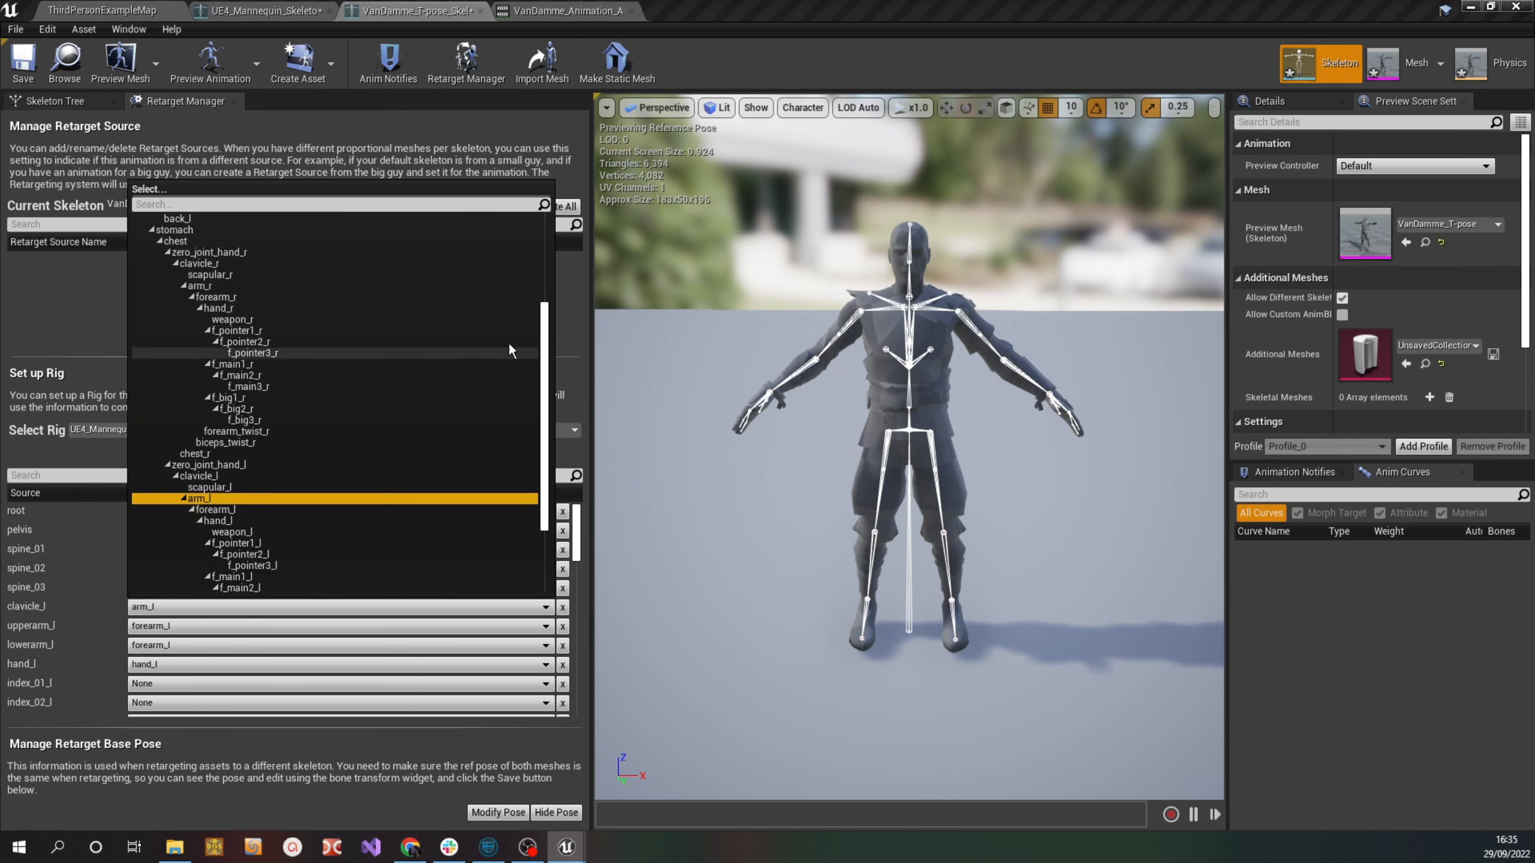
{"action": "scroll", "coordinate": [448, 453], "scroll_direction": "down", "scroll_amount": 3}
{"action": "scroll", "coordinate": [373, 478], "scroll_direction": "up", "scroll_amount": 6}
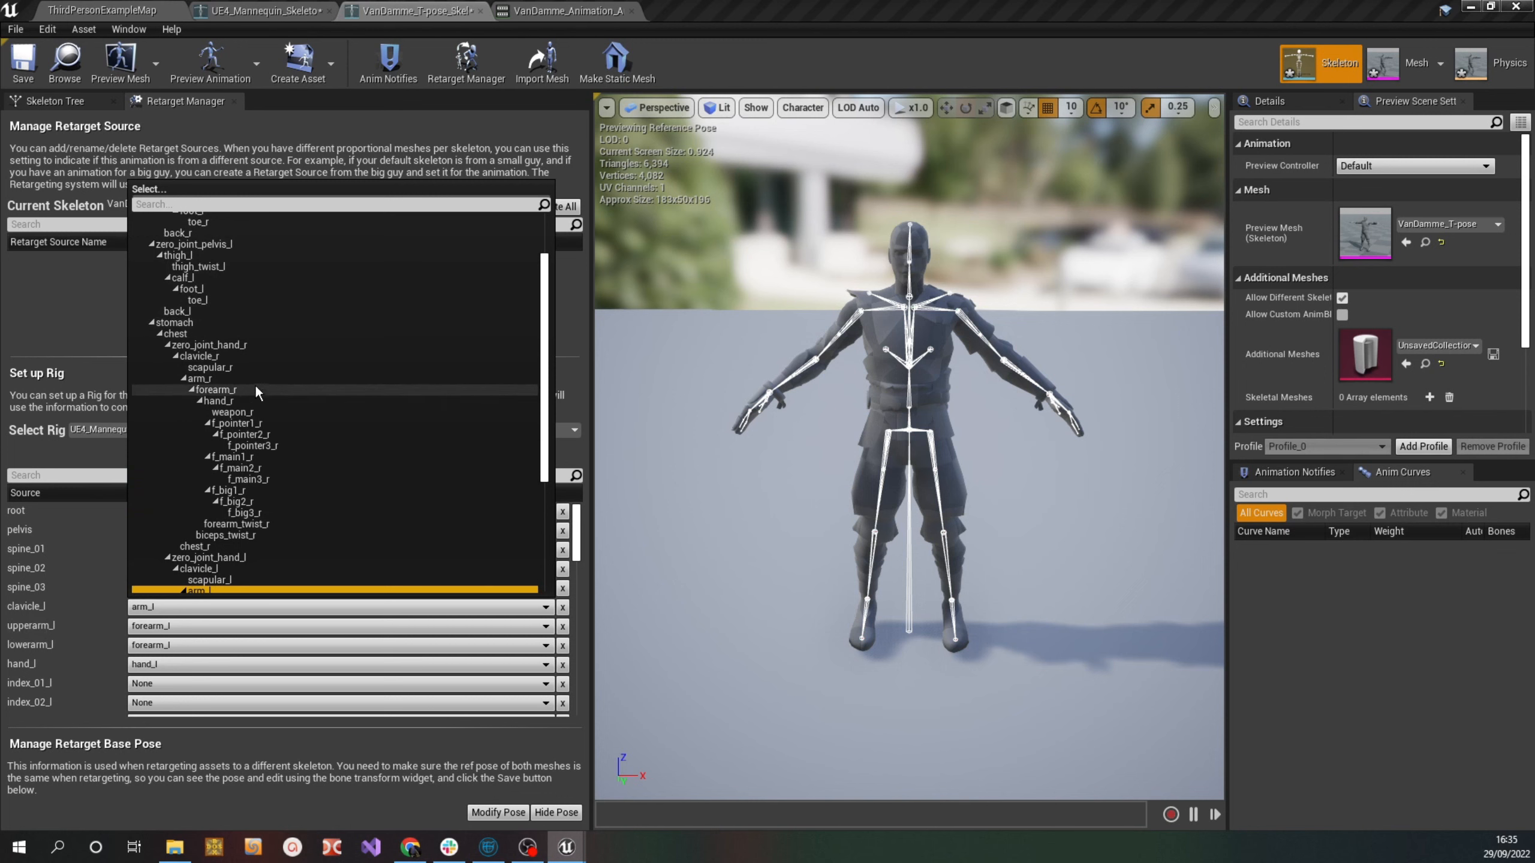
{"action": "scroll", "coordinate": [231, 370], "scroll_direction": "down", "scroll_amount": 2}
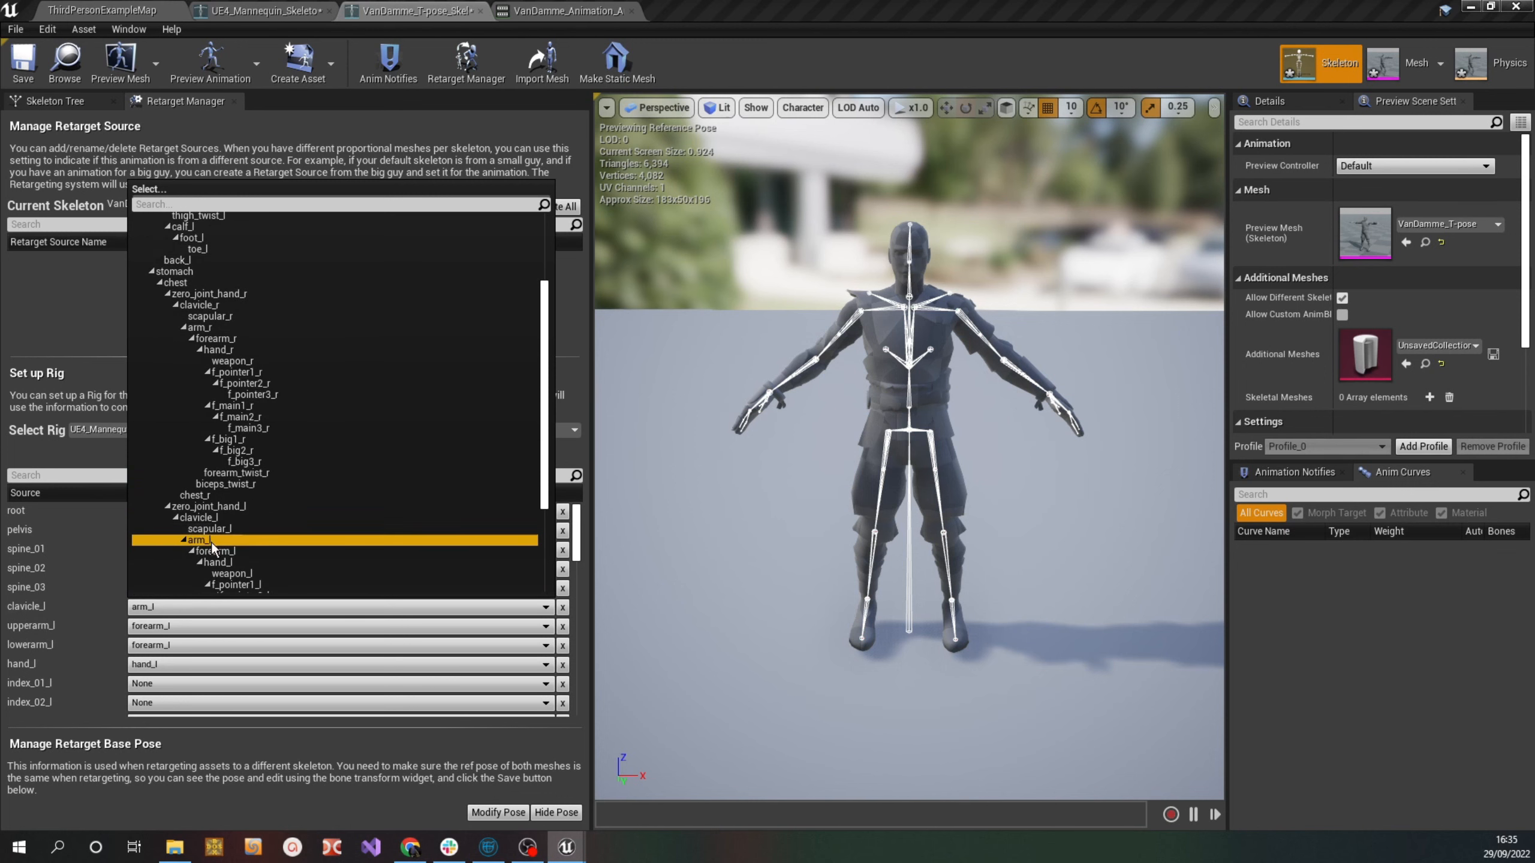
{"action": "left_click", "coordinate": [200, 518]}
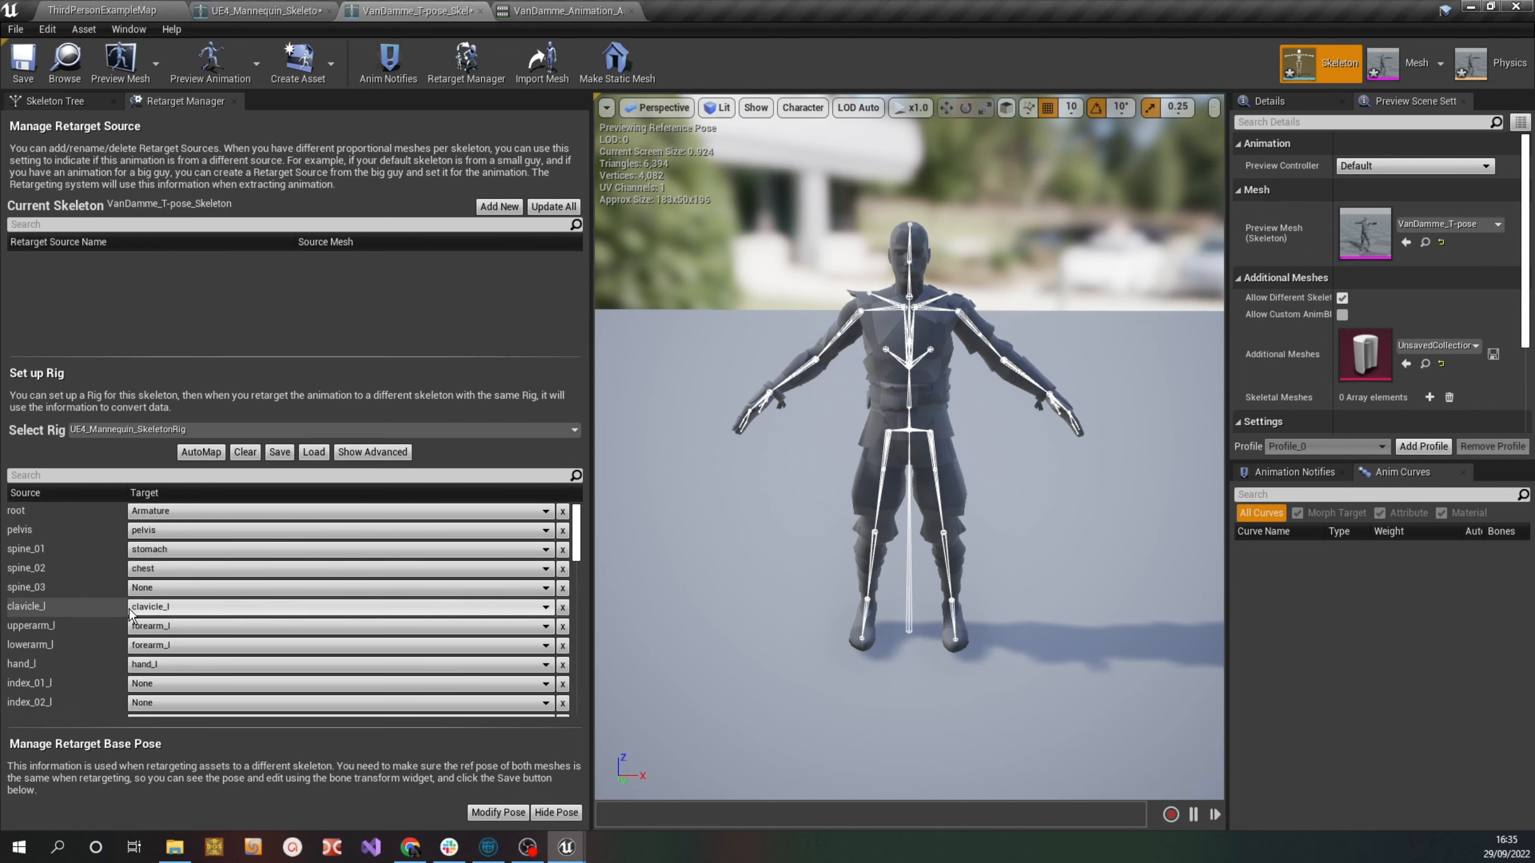
{"action": "left_click", "coordinate": [175, 627]}
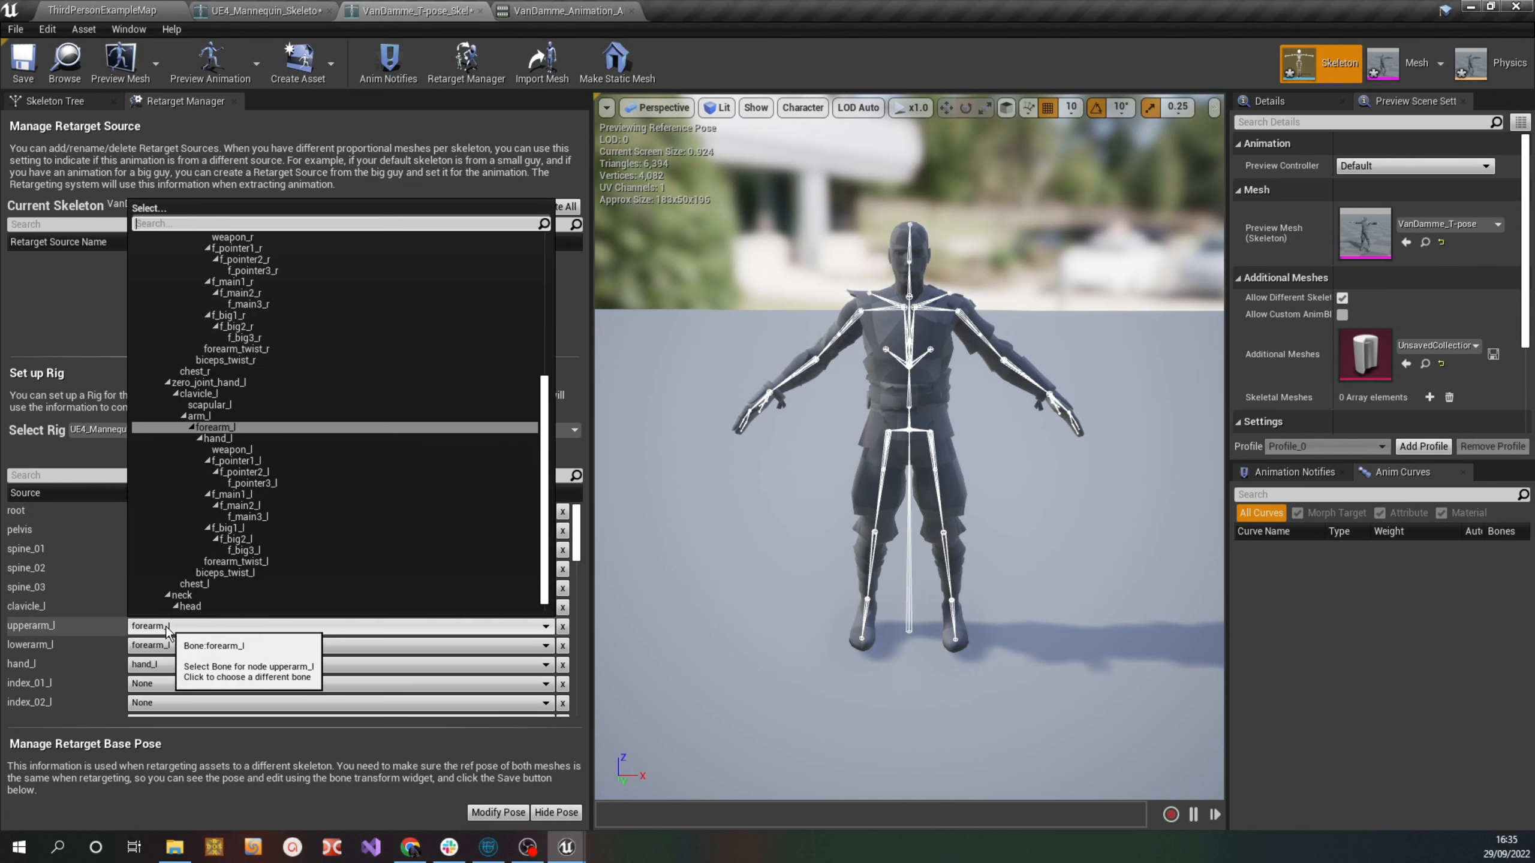
{"action": "left_click", "coordinate": [199, 416]}
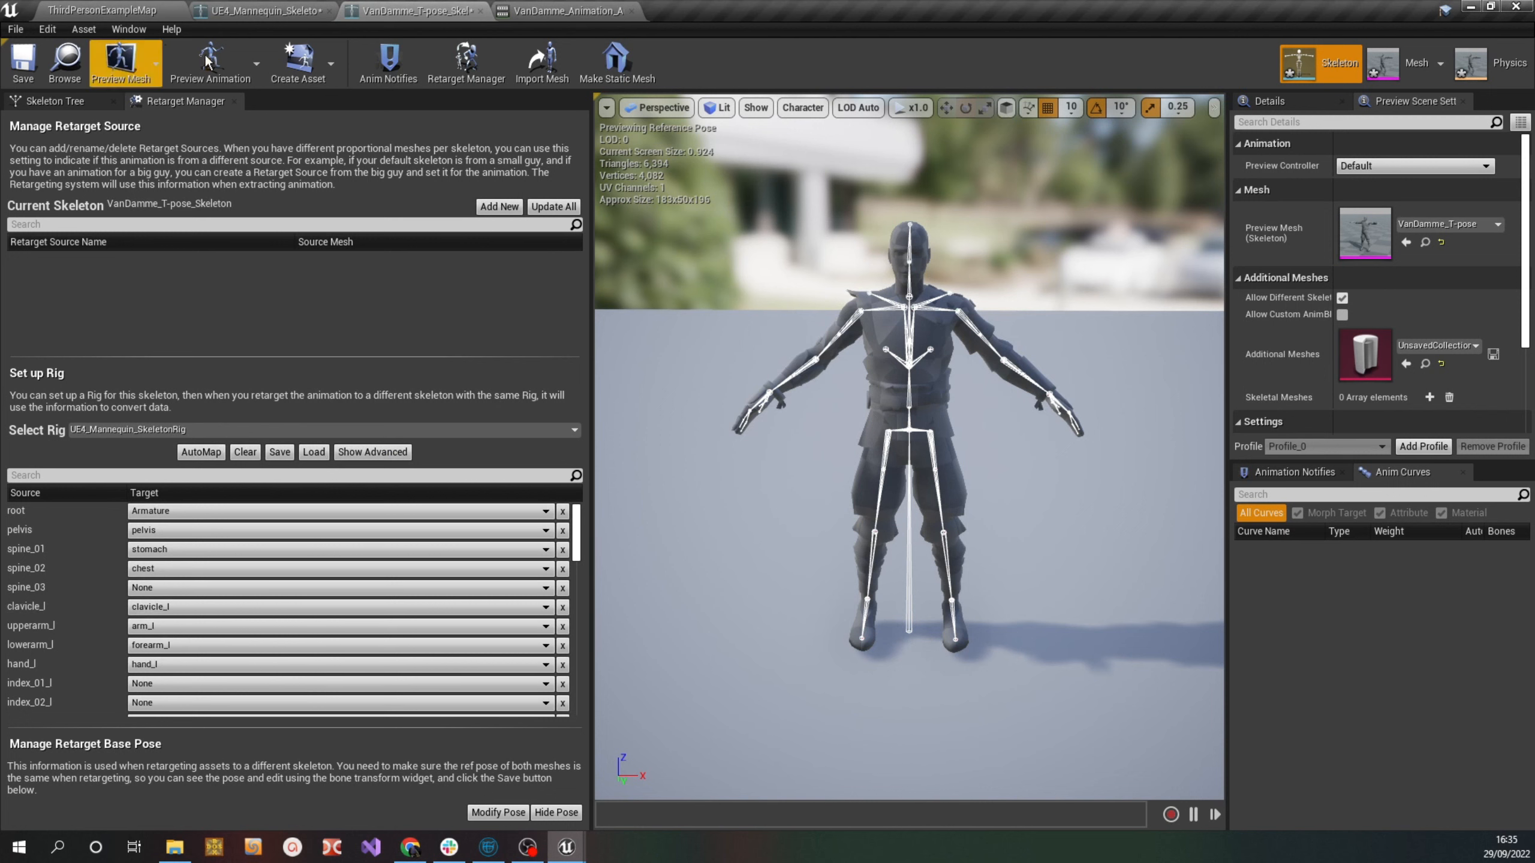
Save the VanDamme_T-pose skeleton and set its retarget base pose from the current pose
{"action": "left_click", "coordinate": [23, 61]}
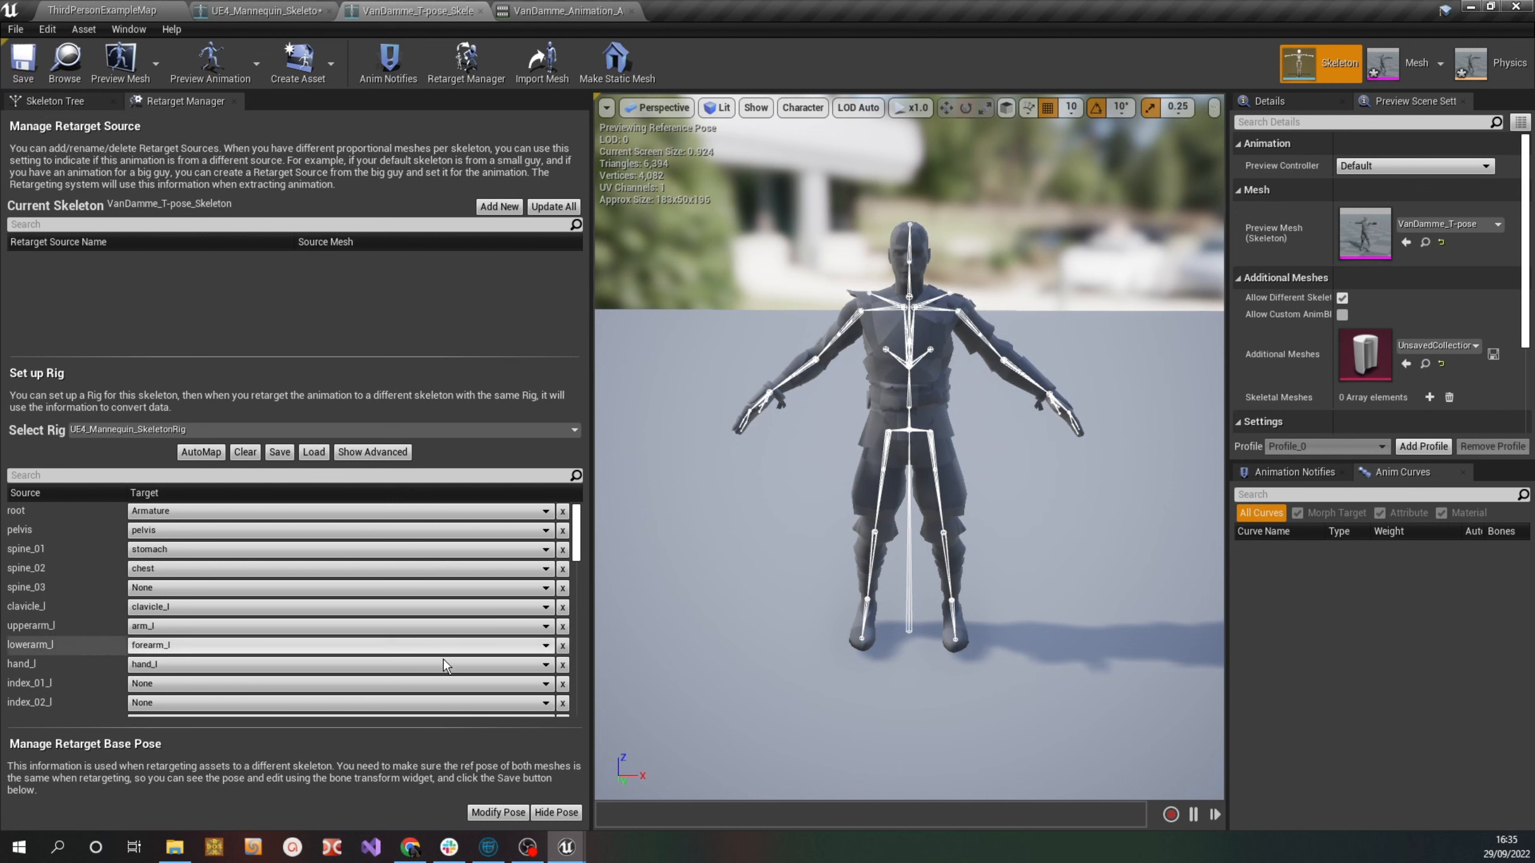
{"action": "left_click", "coordinate": [497, 812]}
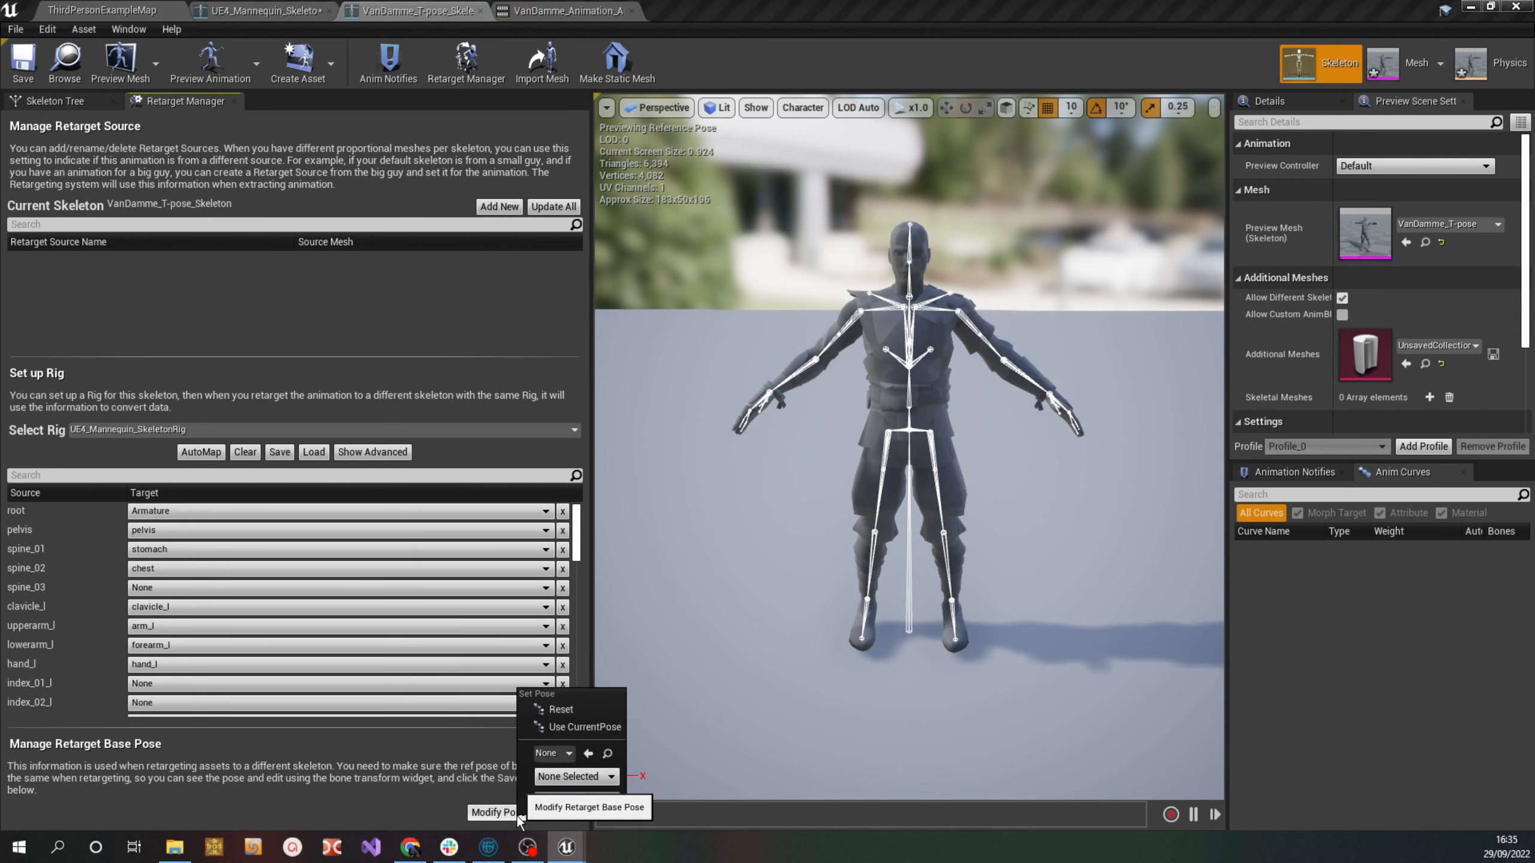
{"action": "left_click", "coordinate": [586, 728]}
Force delete the 1_VanDamme_Animation_Anim asset from the VanDamme content folder
{"action": "left_click", "coordinate": [590, 11]}
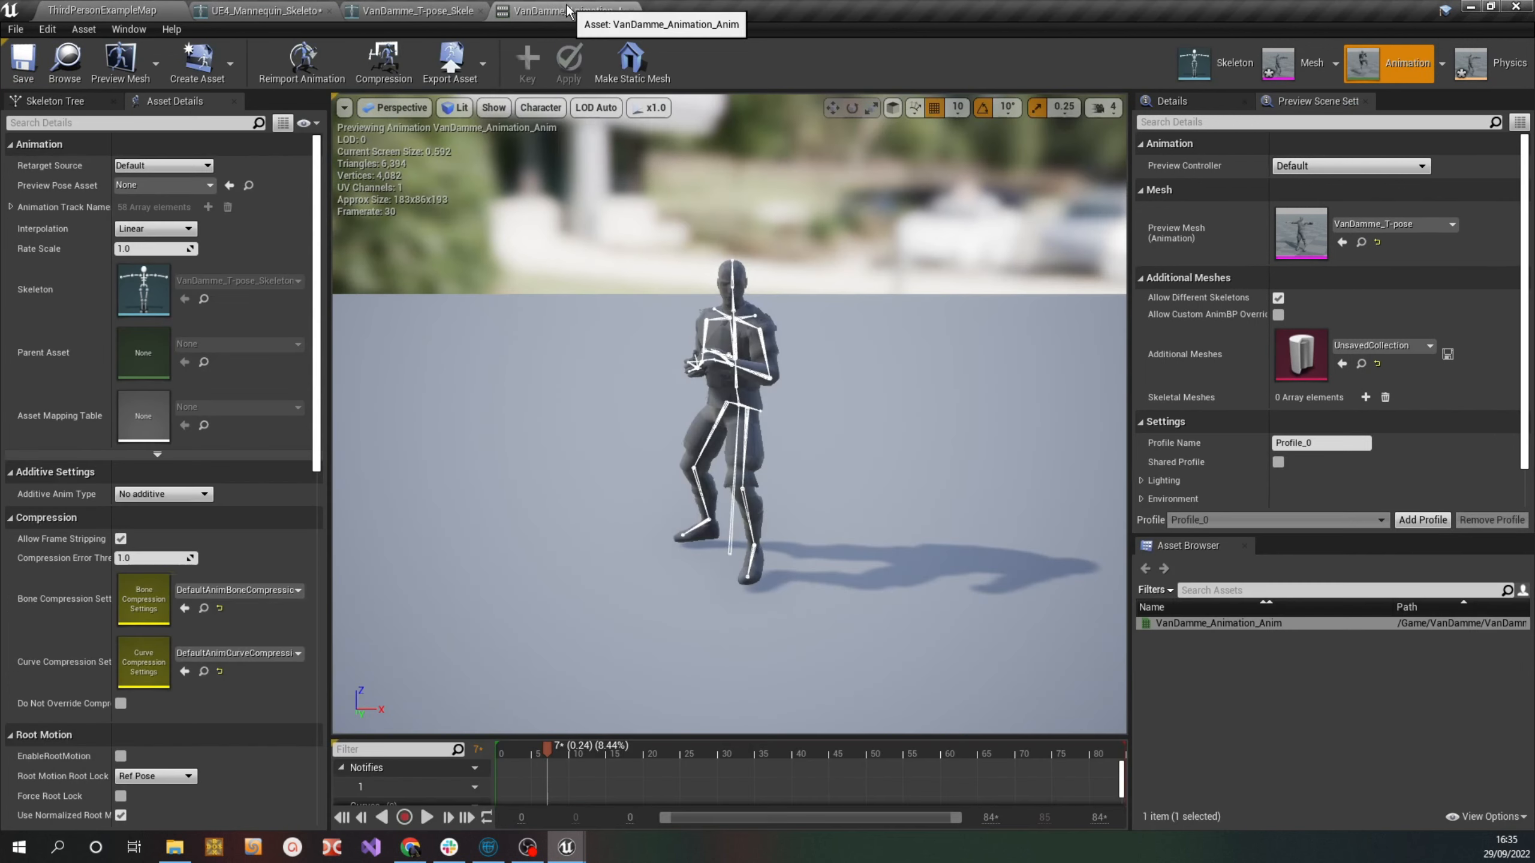
{"action": "left_click", "coordinate": [129, 12]}
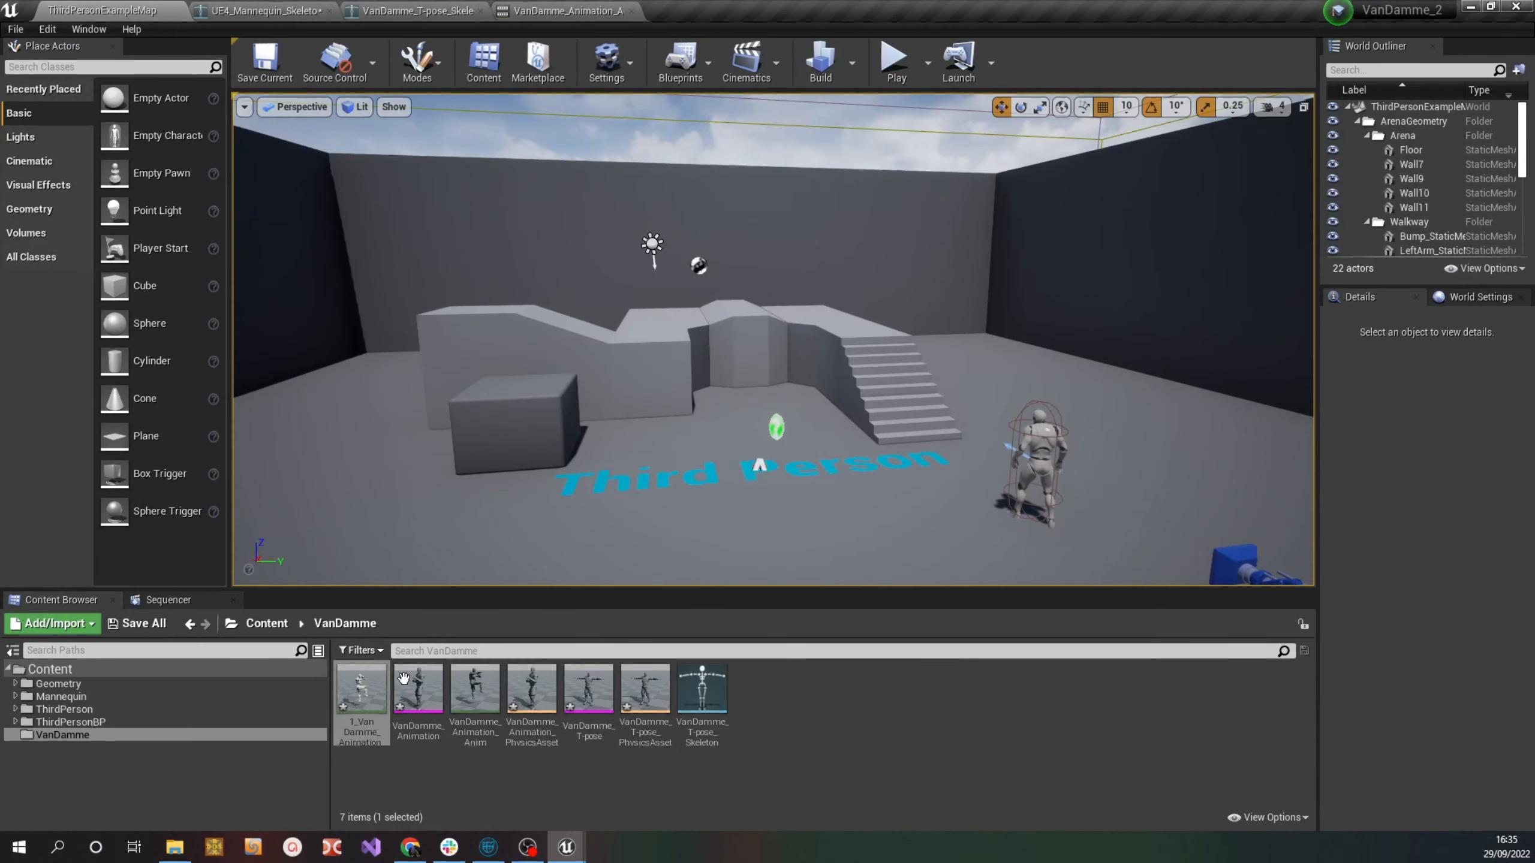
{"action": "left_click", "coordinate": [360, 689]}
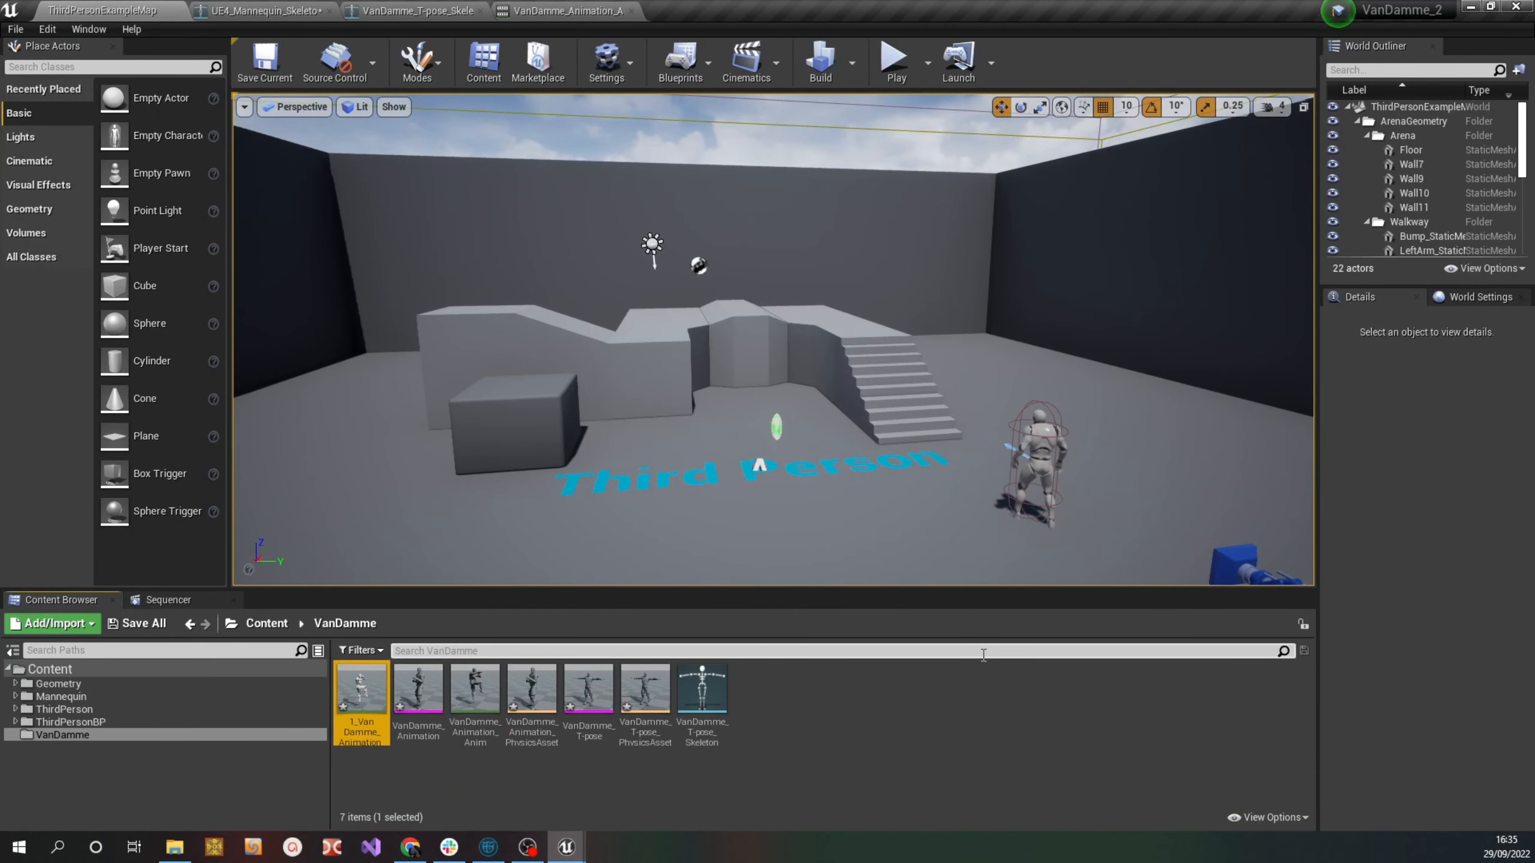
{"action": "key", "text": "Delete"}
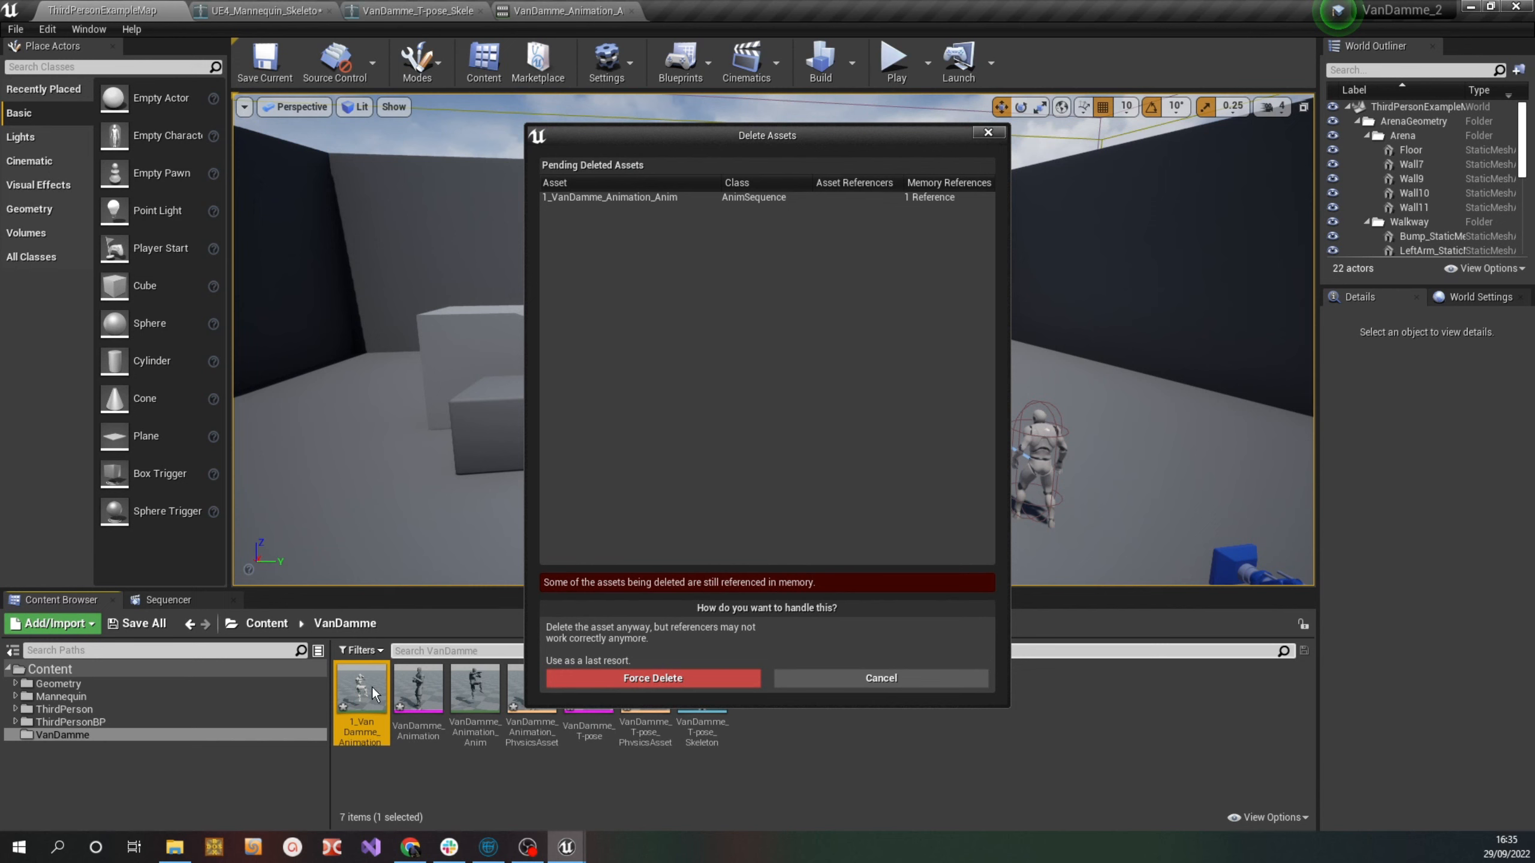
{"action": "left_click", "coordinate": [654, 678]}
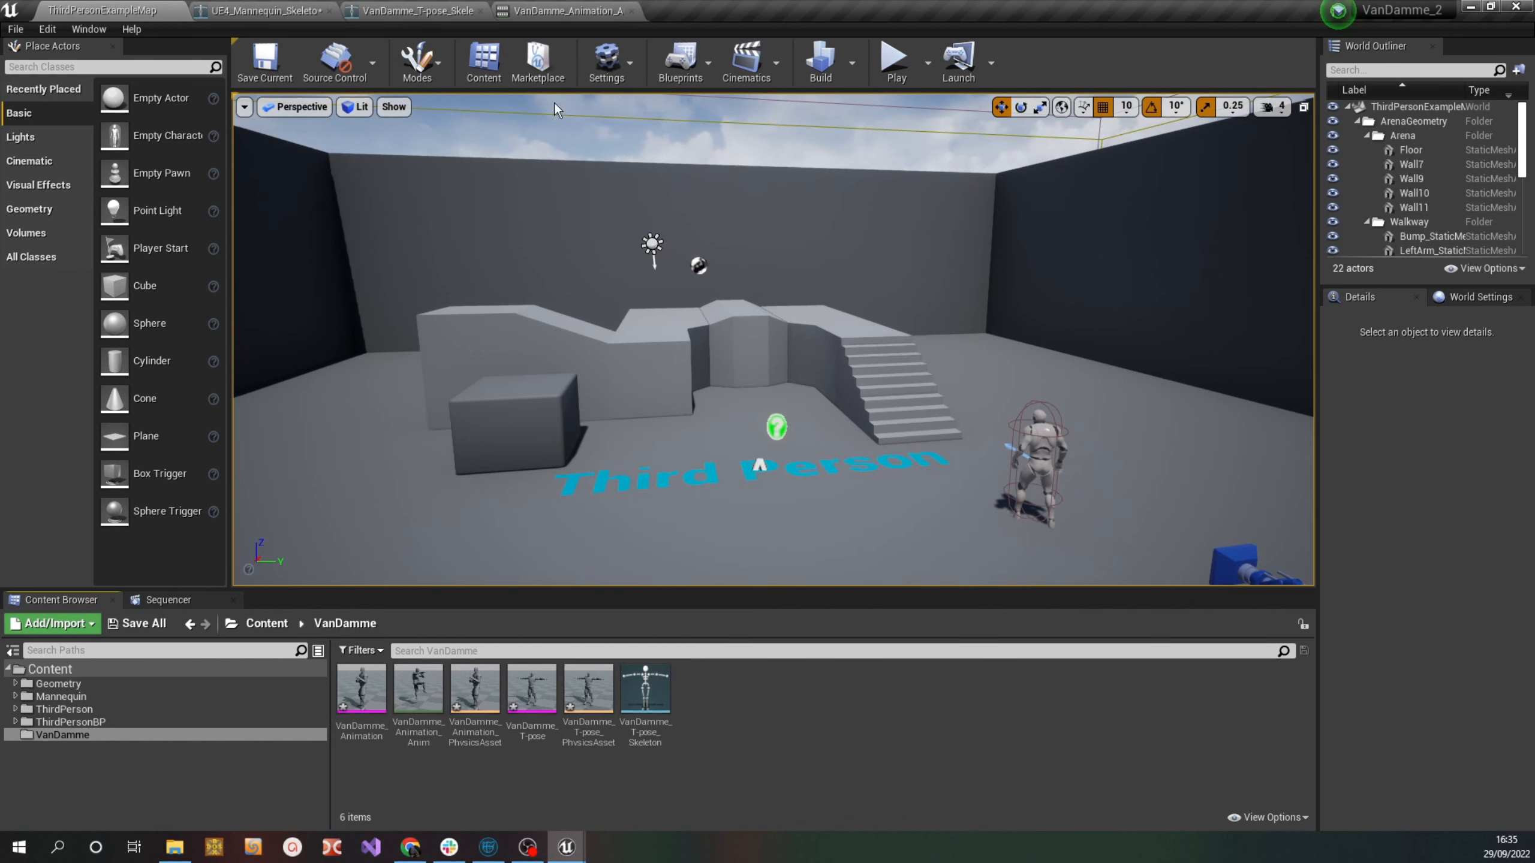
Duplicate VanDamme_Animation_Anim and retarget it to UE4_Mannequin_Skeleton, with the prefix 1_ and the VanDamme folder as destination
{"action": "right_click", "coordinate": [418, 695]}
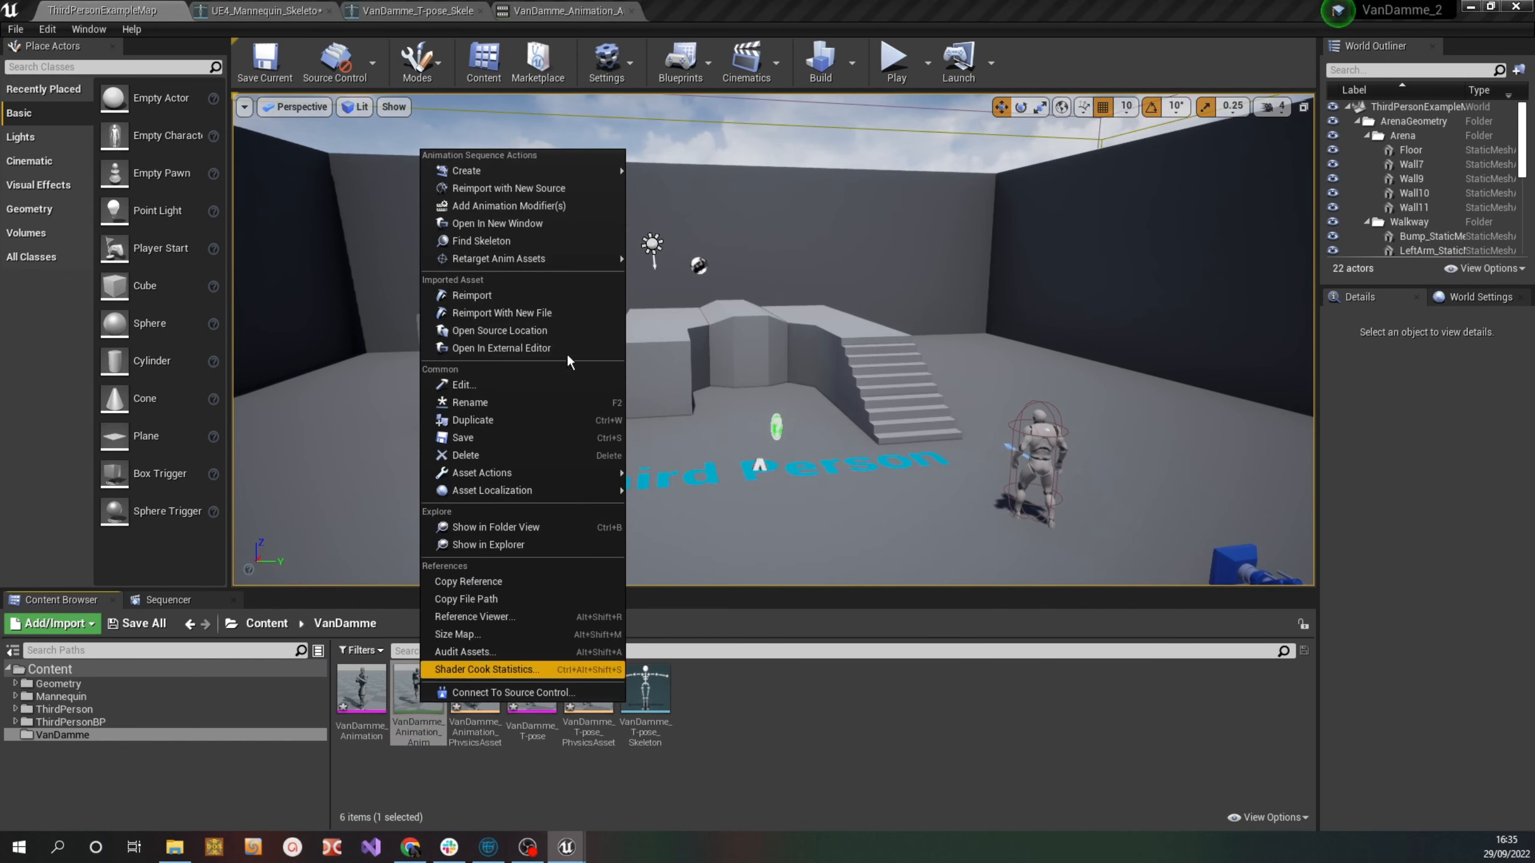
{"action": "mouse_move", "coordinate": [570, 262]}
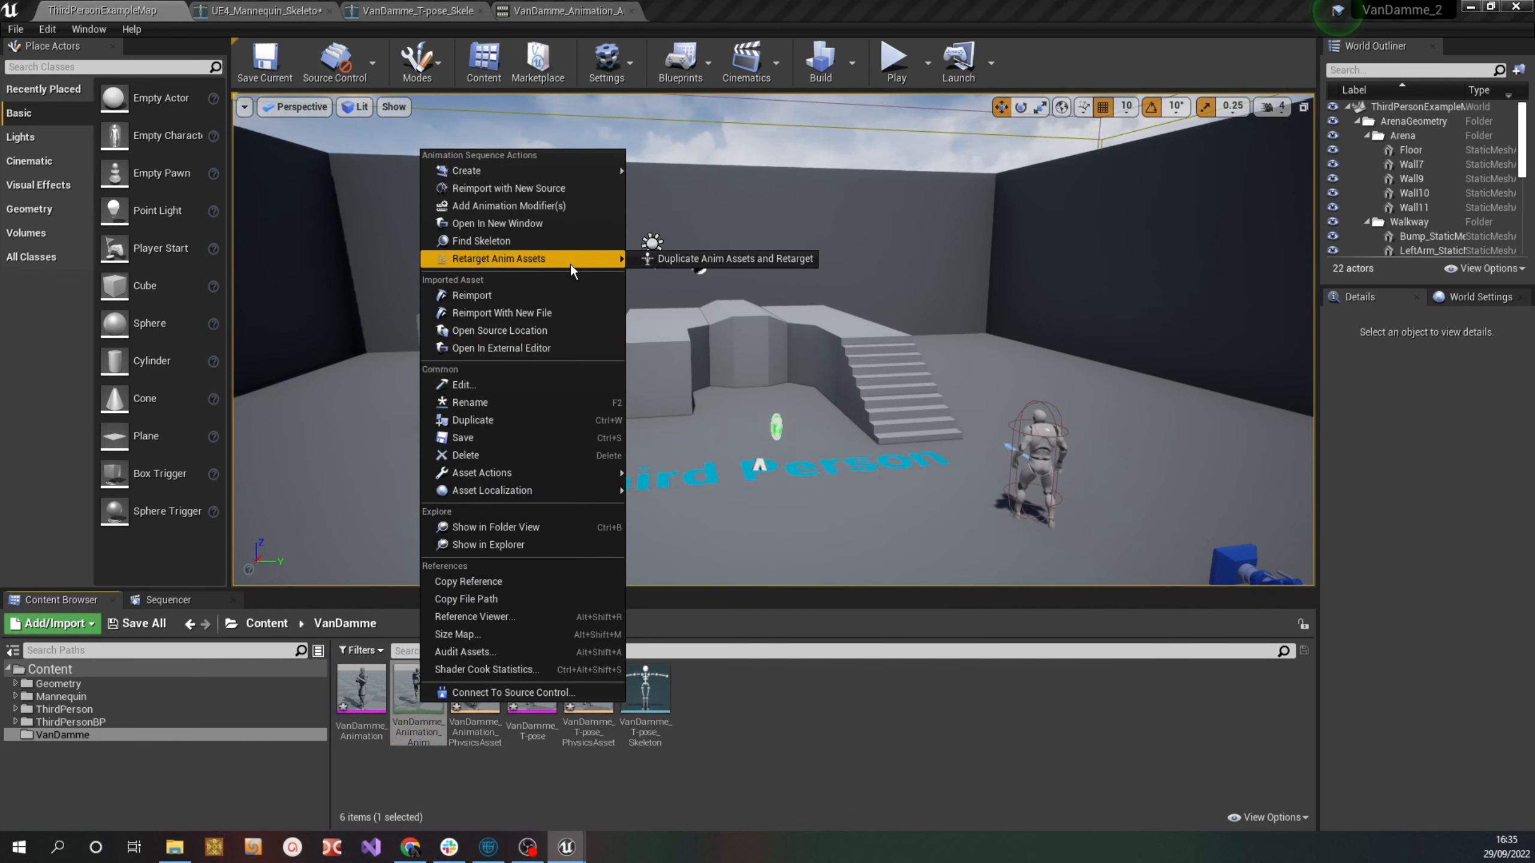
{"action": "left_click", "coordinate": [724, 262]}
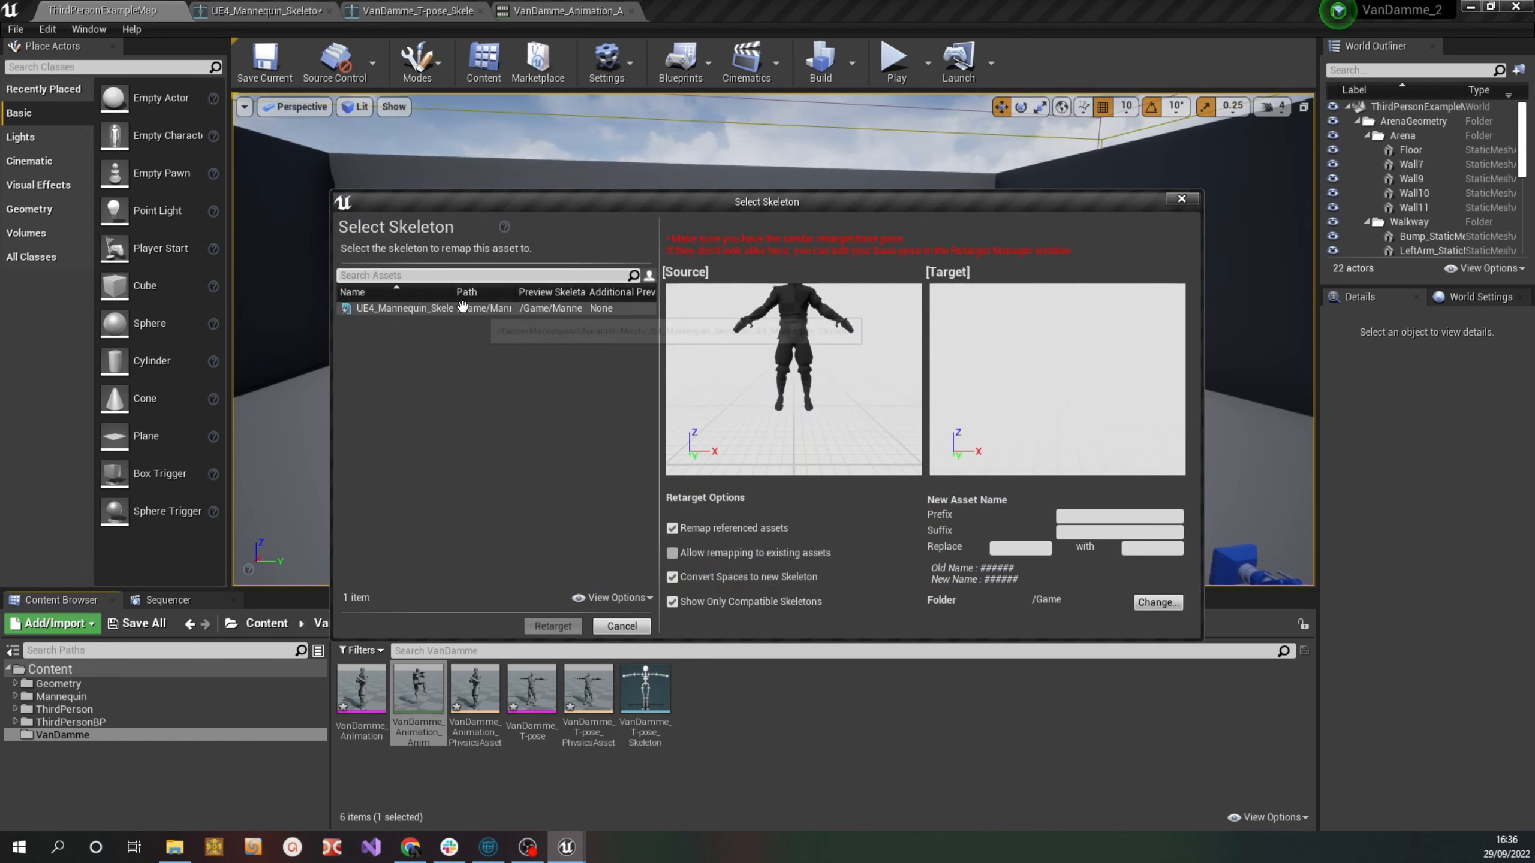
{"action": "left_click", "coordinate": [462, 307]}
{"action": "left_click", "coordinate": [1092, 517]}
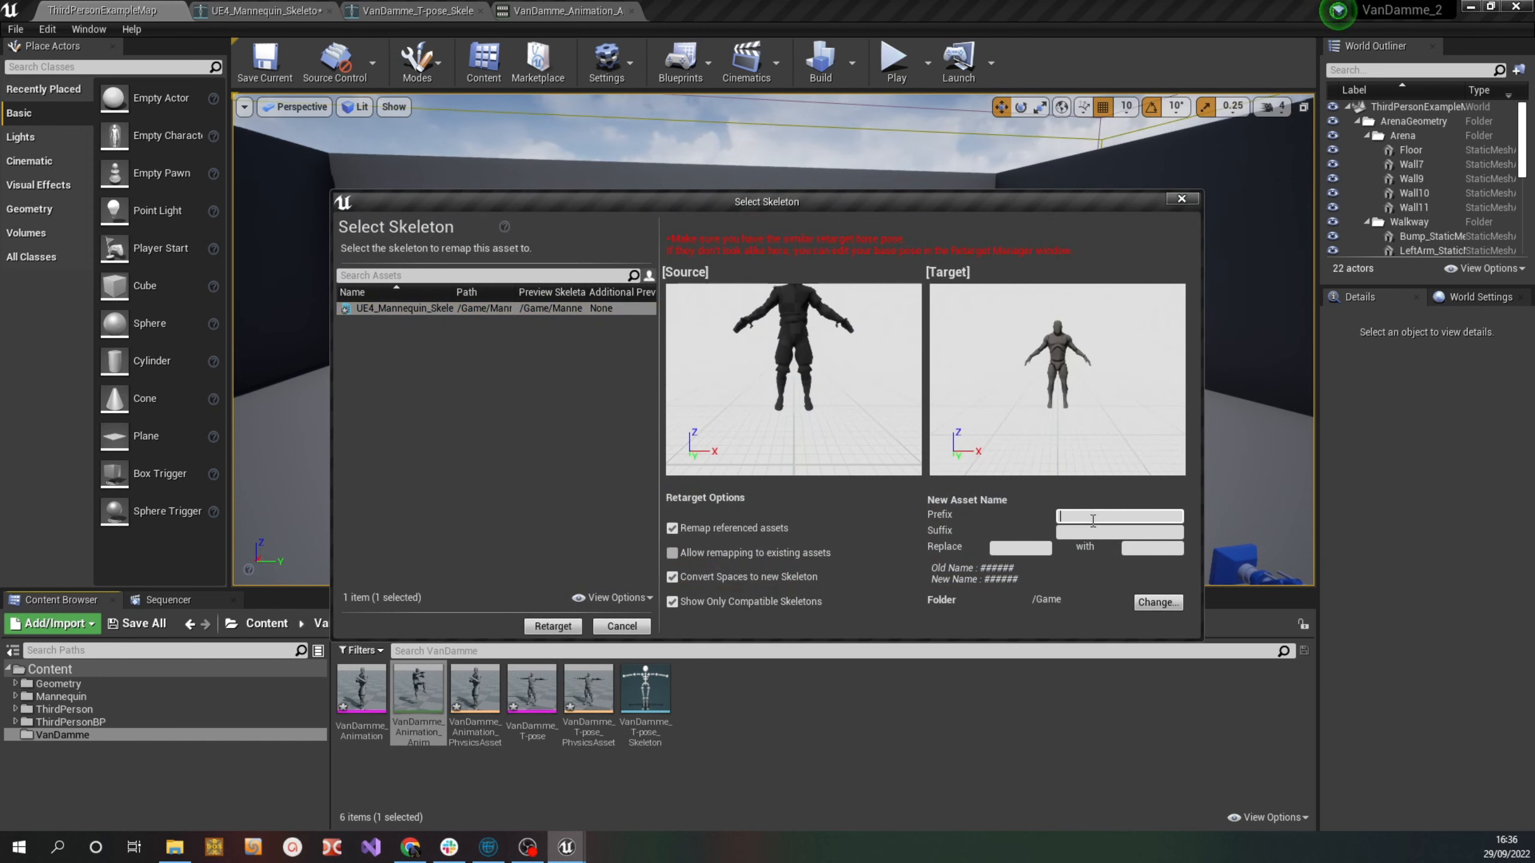
{"action": "type", "text": "1_"}
{"action": "left_click", "coordinate": [1169, 604]}
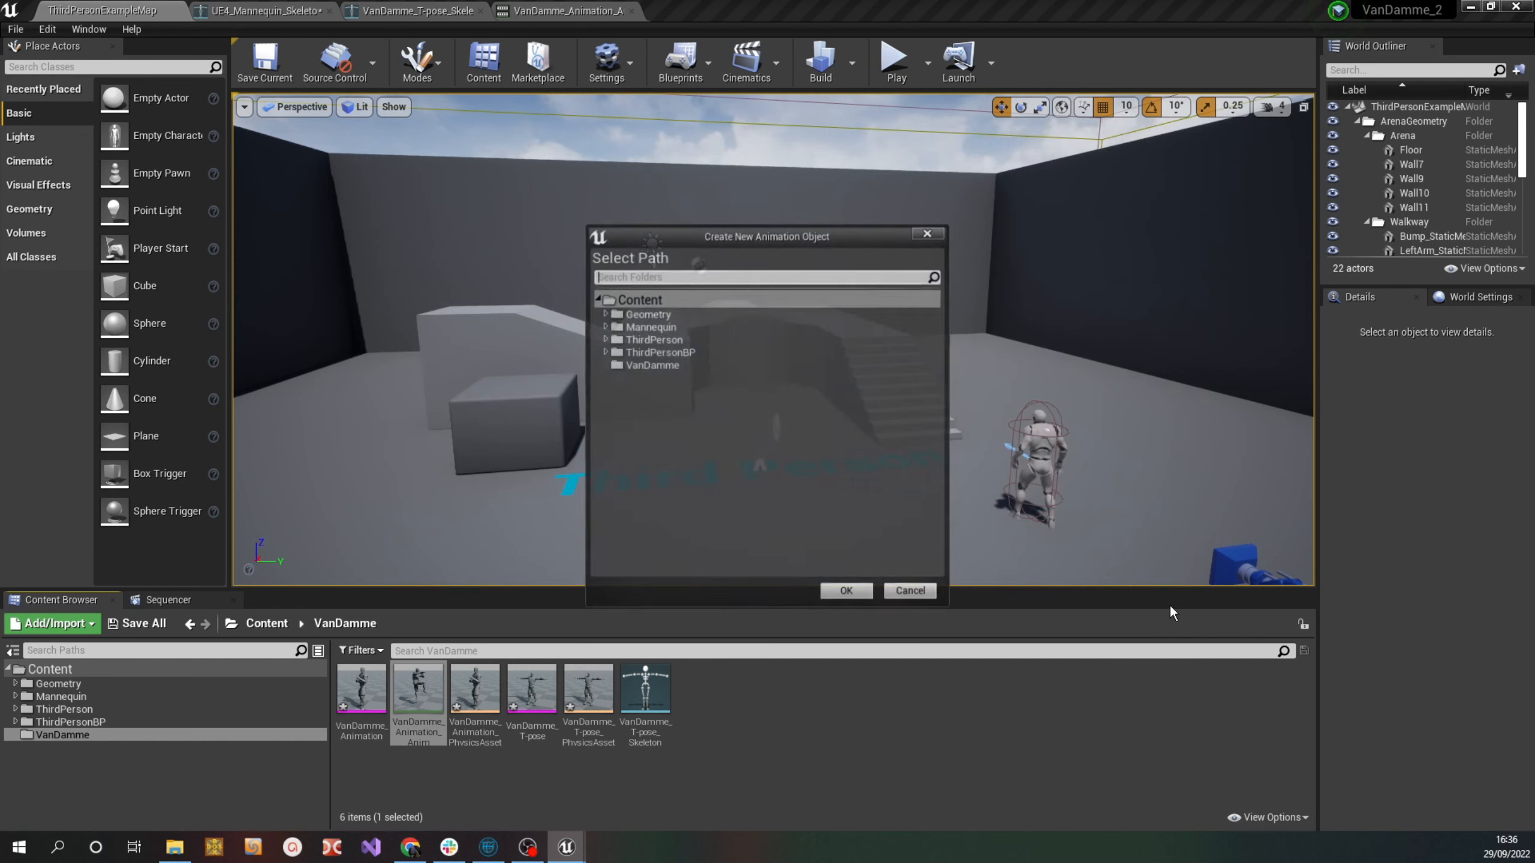
{"action": "left_click", "coordinate": [651, 364]}
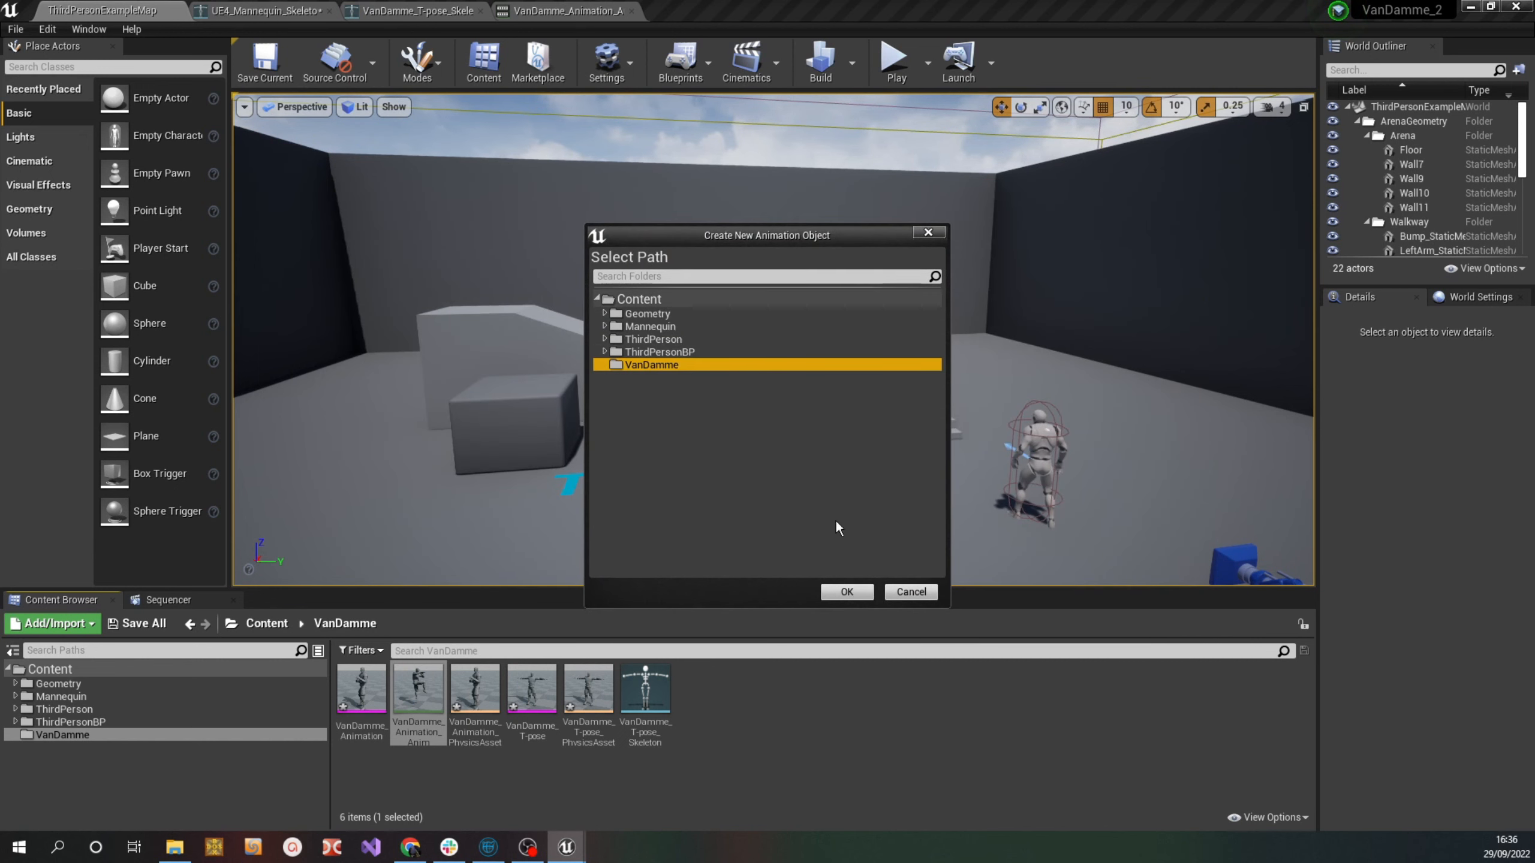
{"action": "left_click", "coordinate": [849, 594]}
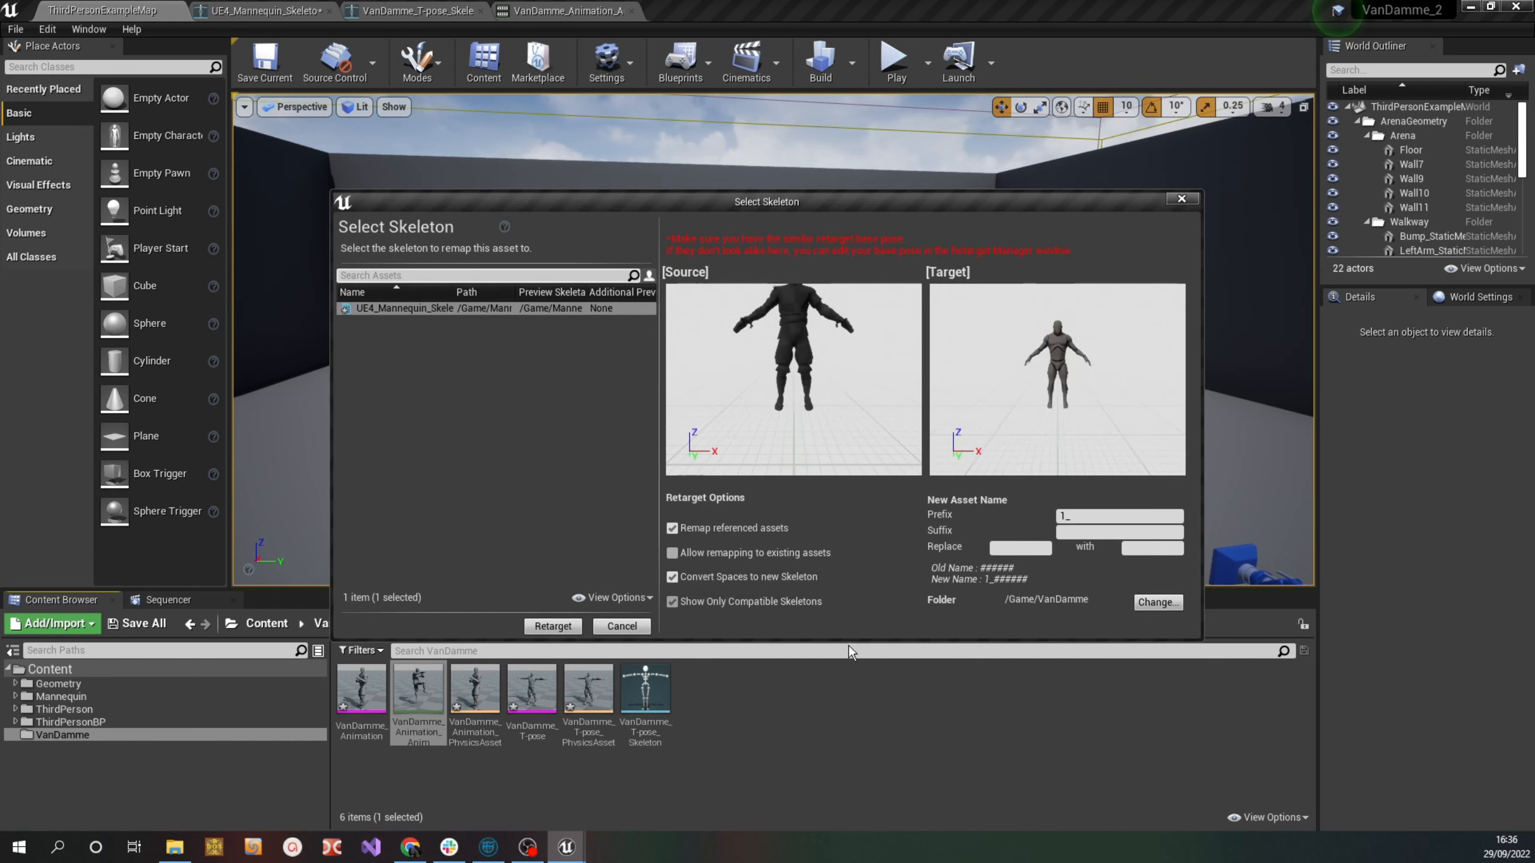
{"action": "left_click", "coordinate": [542, 627]}
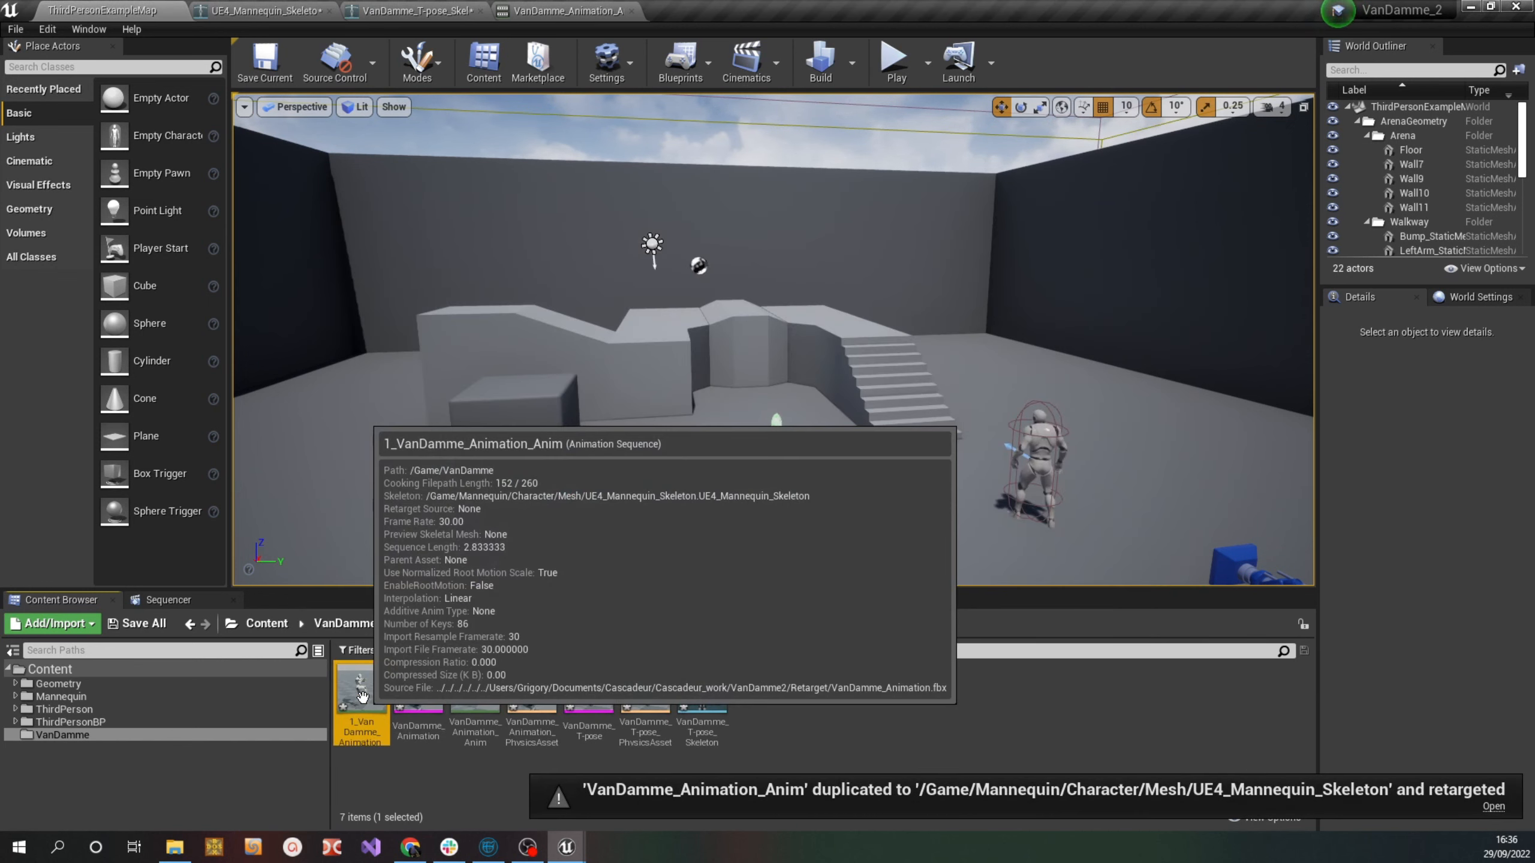
Open 1_VanDamme_Animation_Anim, review its playback on the mannequin from a wider view and pause it
{"action": "double_click", "coordinate": [362, 696]}
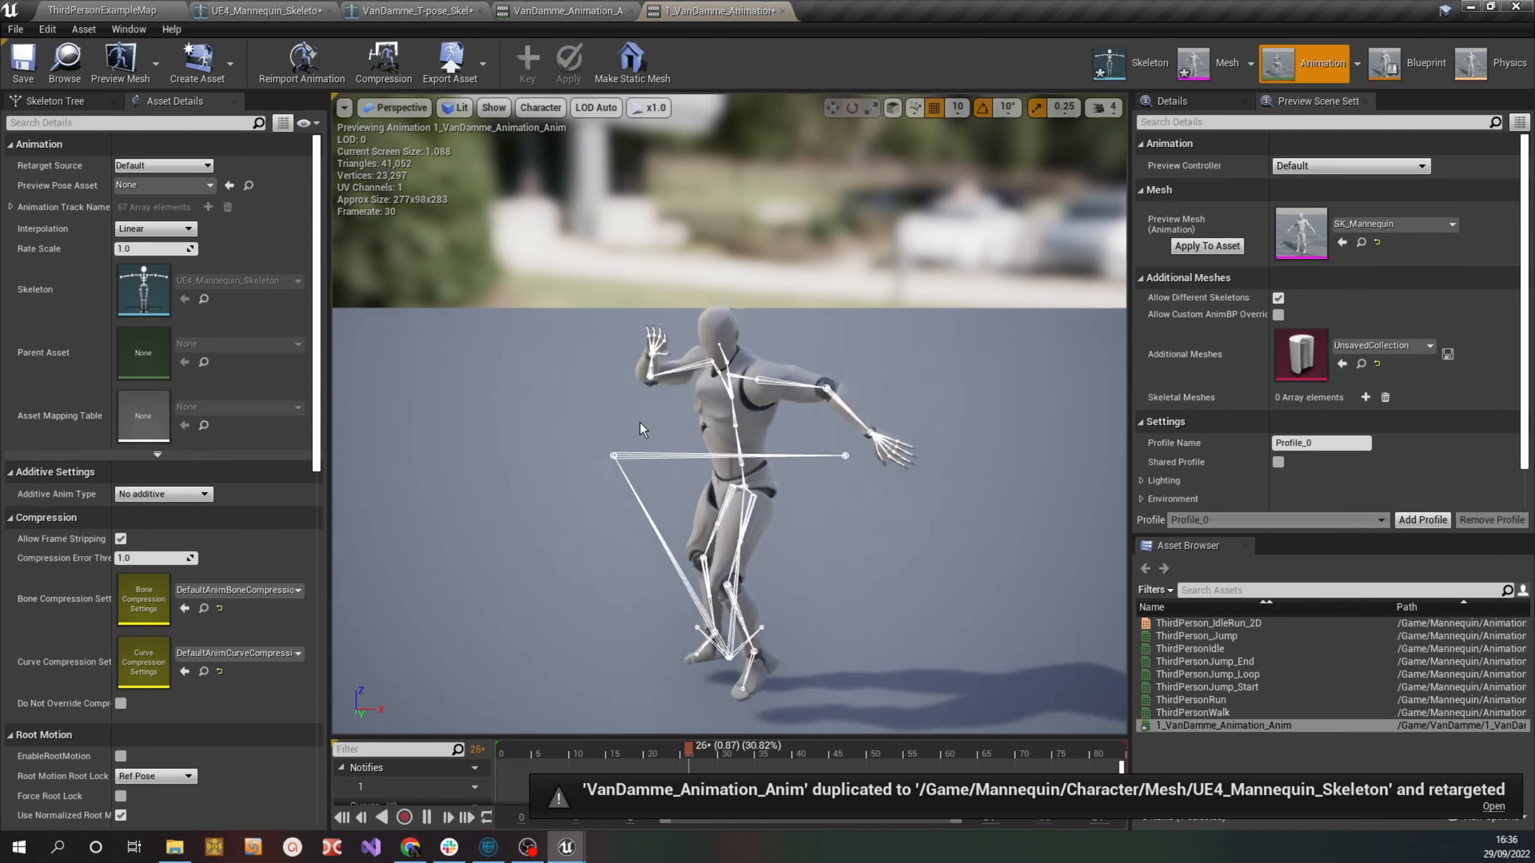
{"action": "scroll", "coordinate": [658, 347], "scroll_direction": "down", "scroll_amount": 4}
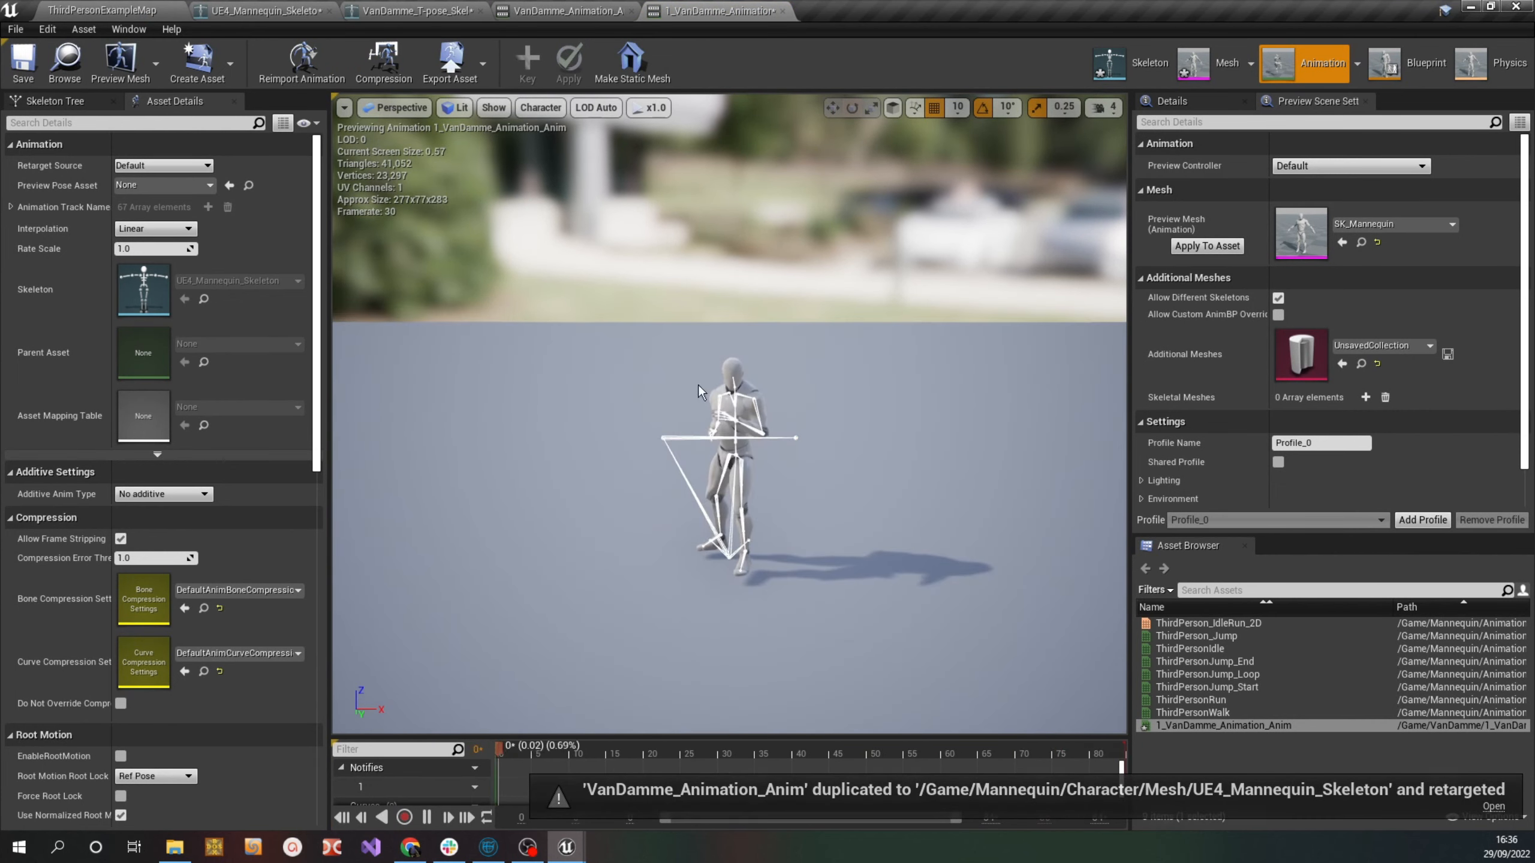
{"action": "mouse_move", "coordinate": [711, 415]}
{"action": "left_mouse_down", "text": "alt"}
{"action": "mouse_move", "coordinate": [764, 444]}
{"action": "mouse_move", "coordinate": [740, 462]}
{"action": "mouse_move", "coordinate": [713, 411]}
{"action": "left_mouse_up", "text": "alt"}
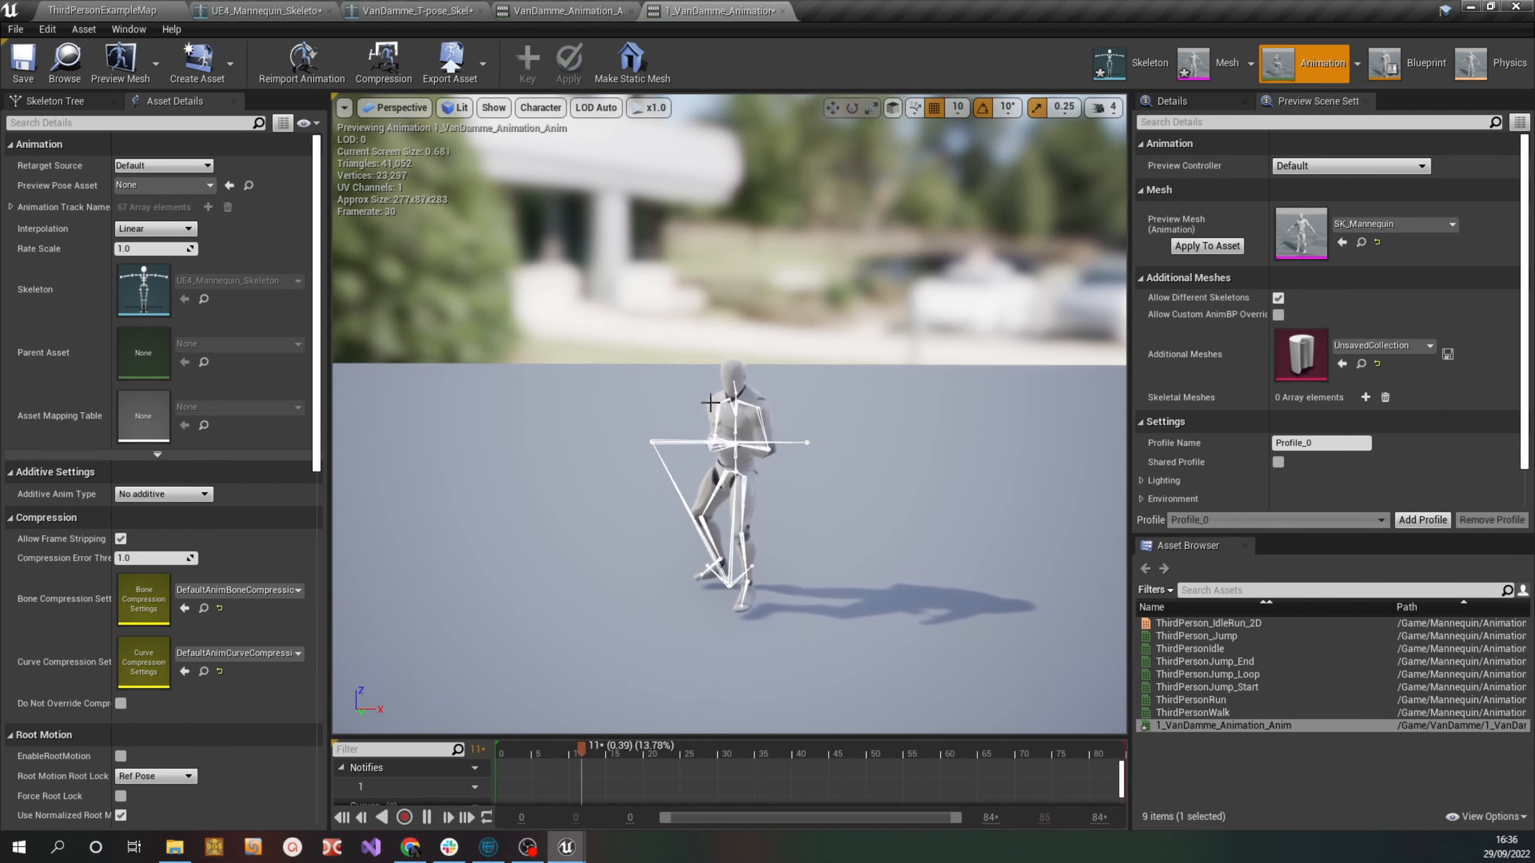
{"action": "left_click", "coordinate": [426, 818]}
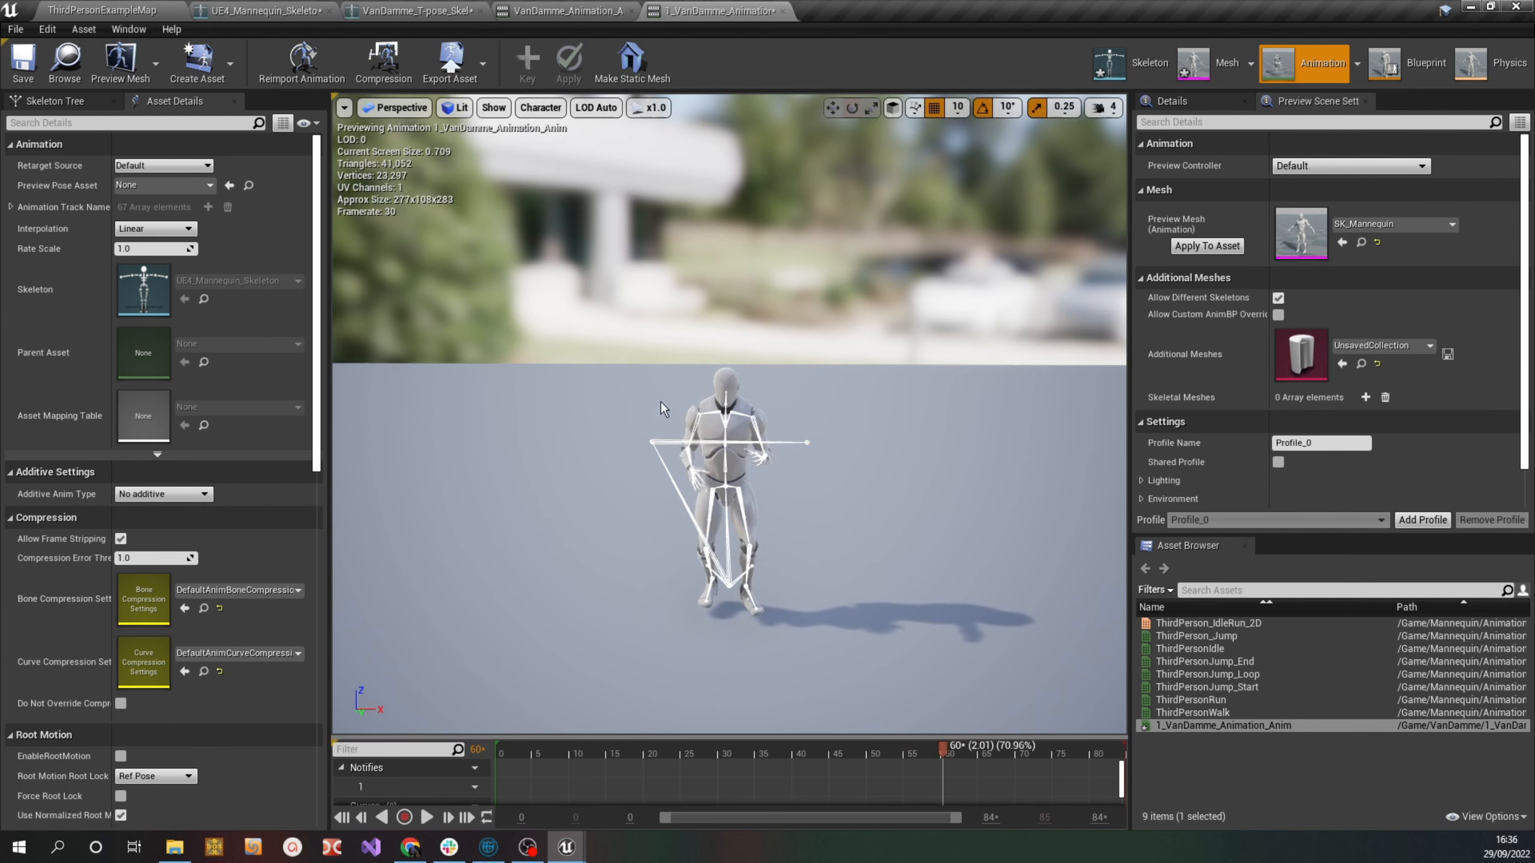
Start an FBX export of the animation data and choose the Retarget folder inside VanDamme2 as the destination
{"action": "left_click", "coordinate": [454, 61]}
{"action": "left_click", "coordinate": [467, 113]}
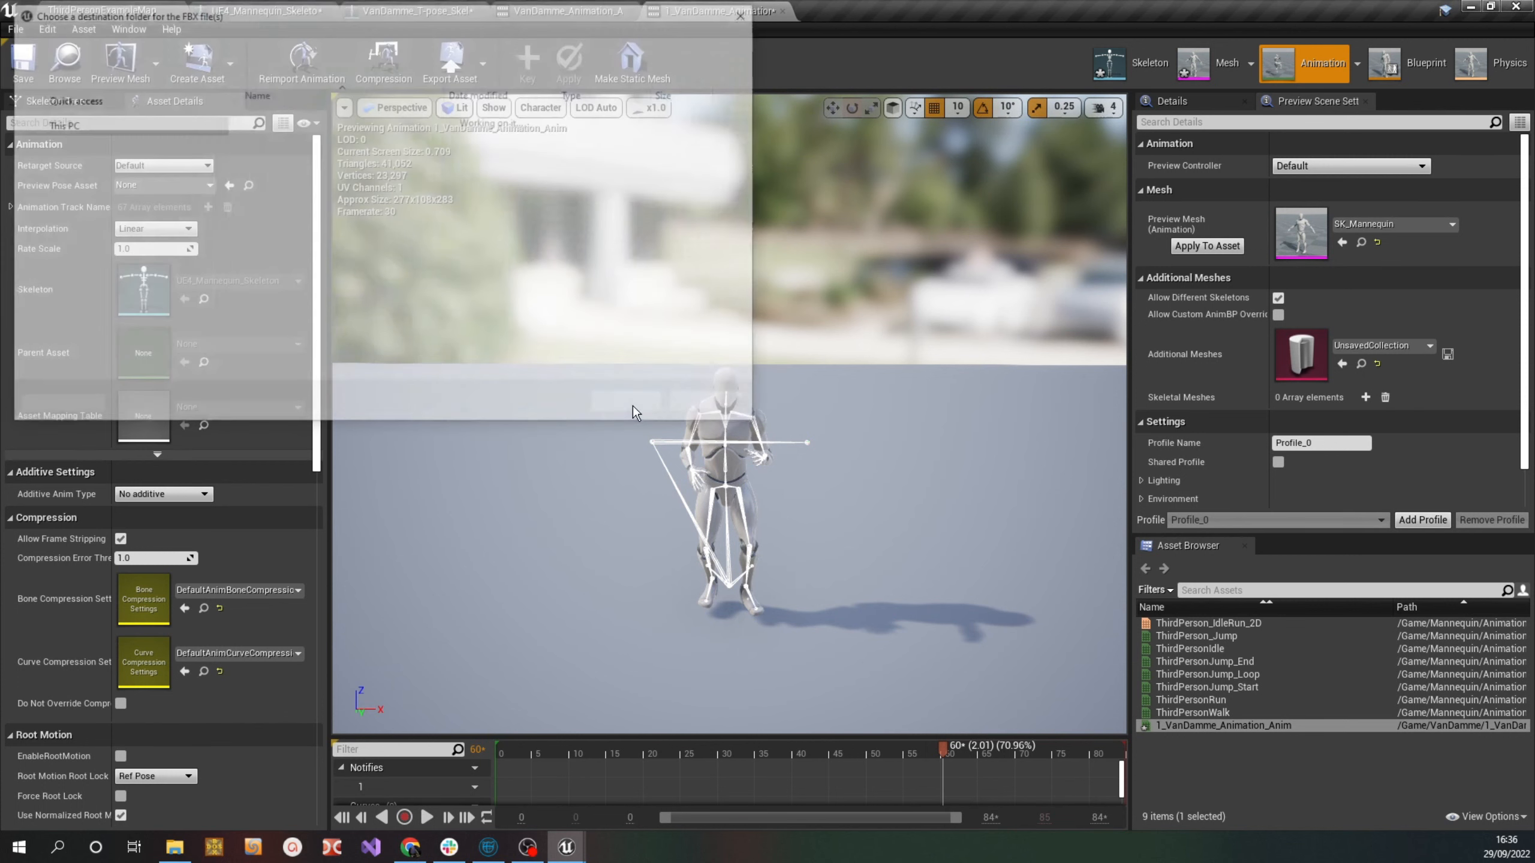
{"action": "left_click_drag", "start_coordinate": [522, 7], "coordinate": [920, 135]}
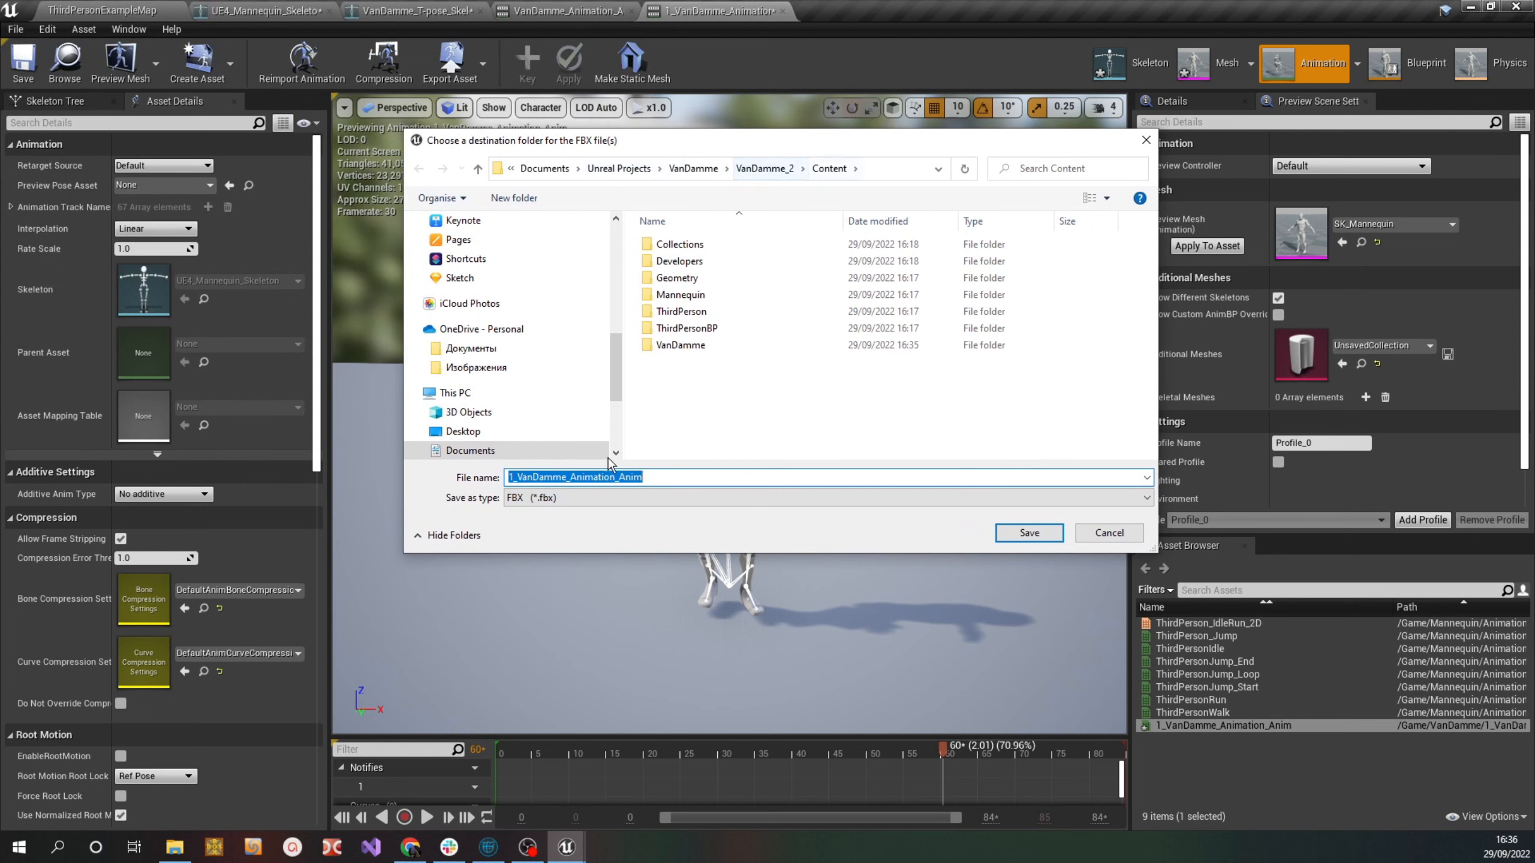
{"action": "scroll", "coordinate": [619, 363], "scroll_direction": "up", "scroll_amount": 10}
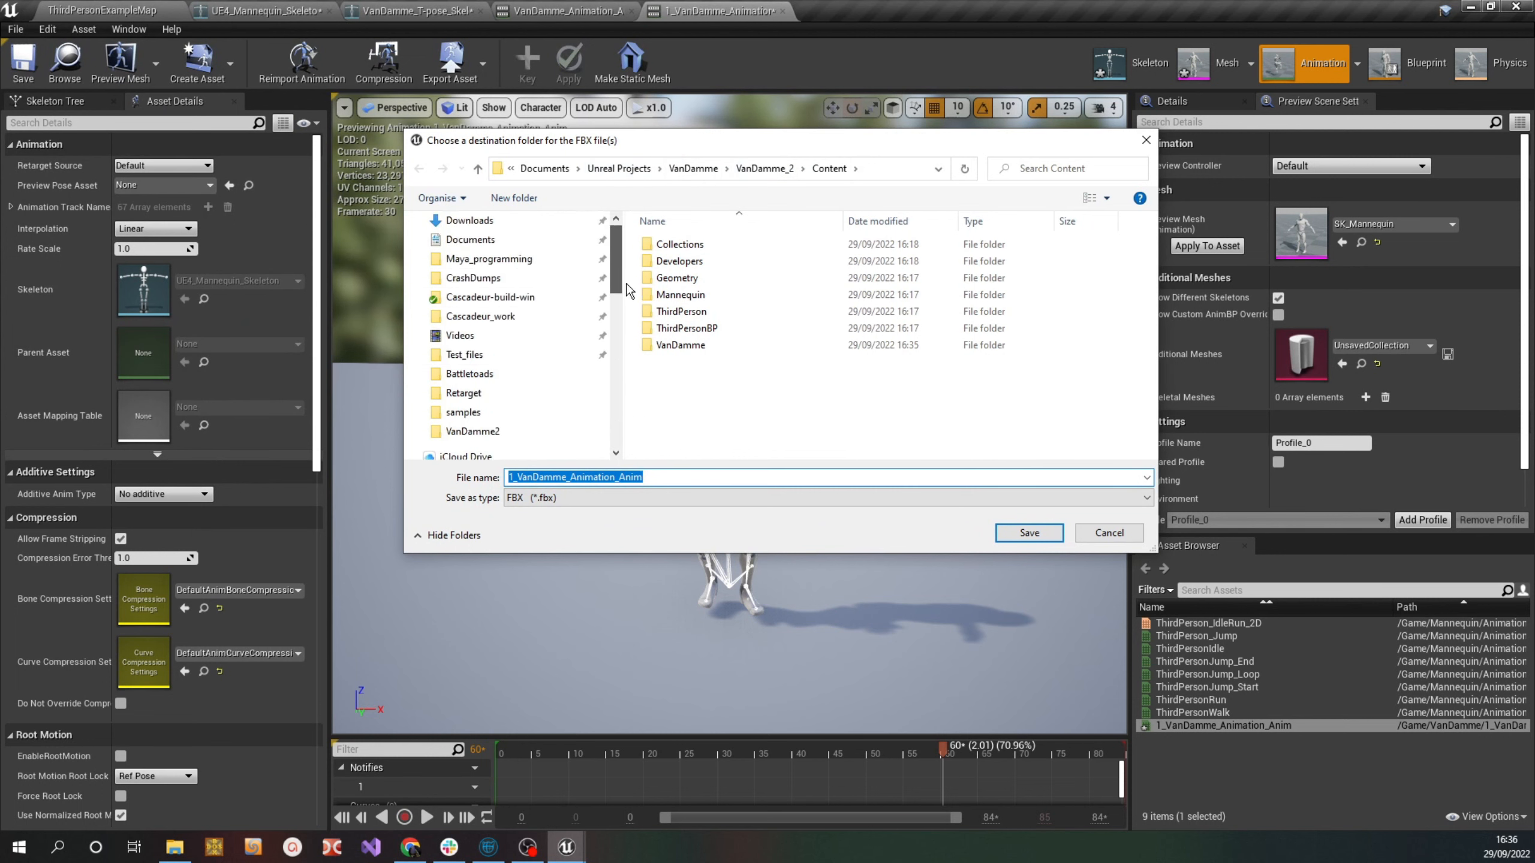
{"action": "scroll", "coordinate": [488, 355], "scroll_direction": "down", "scroll_amount": 1}
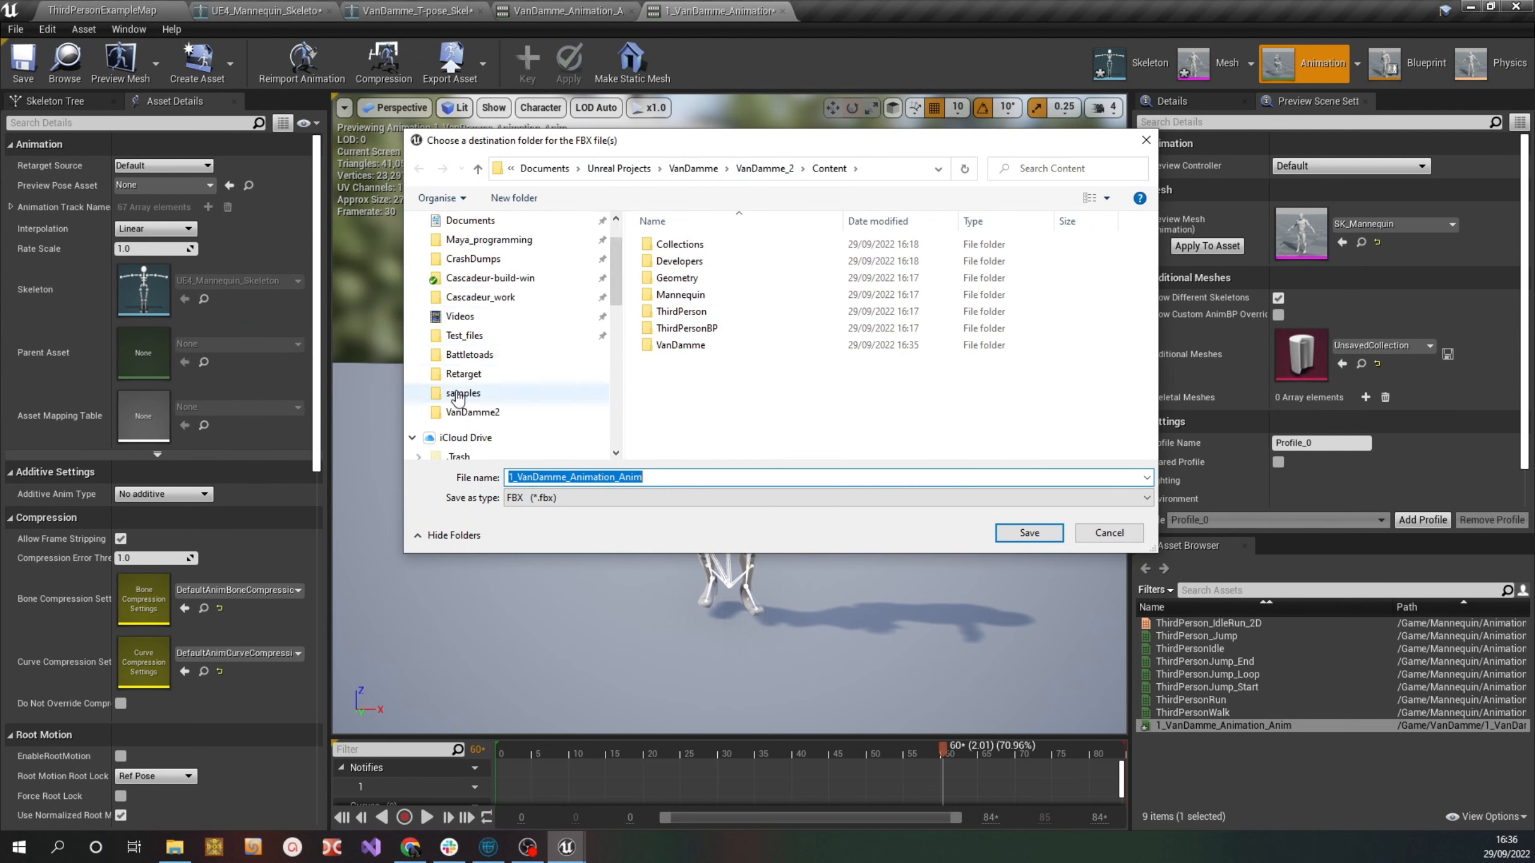
{"action": "left_click", "coordinate": [483, 413]}
{"action": "scroll", "coordinate": [794, 392], "scroll_direction": "down", "scroll_amount": 2}
{"action": "double_click", "coordinate": [672, 402]}
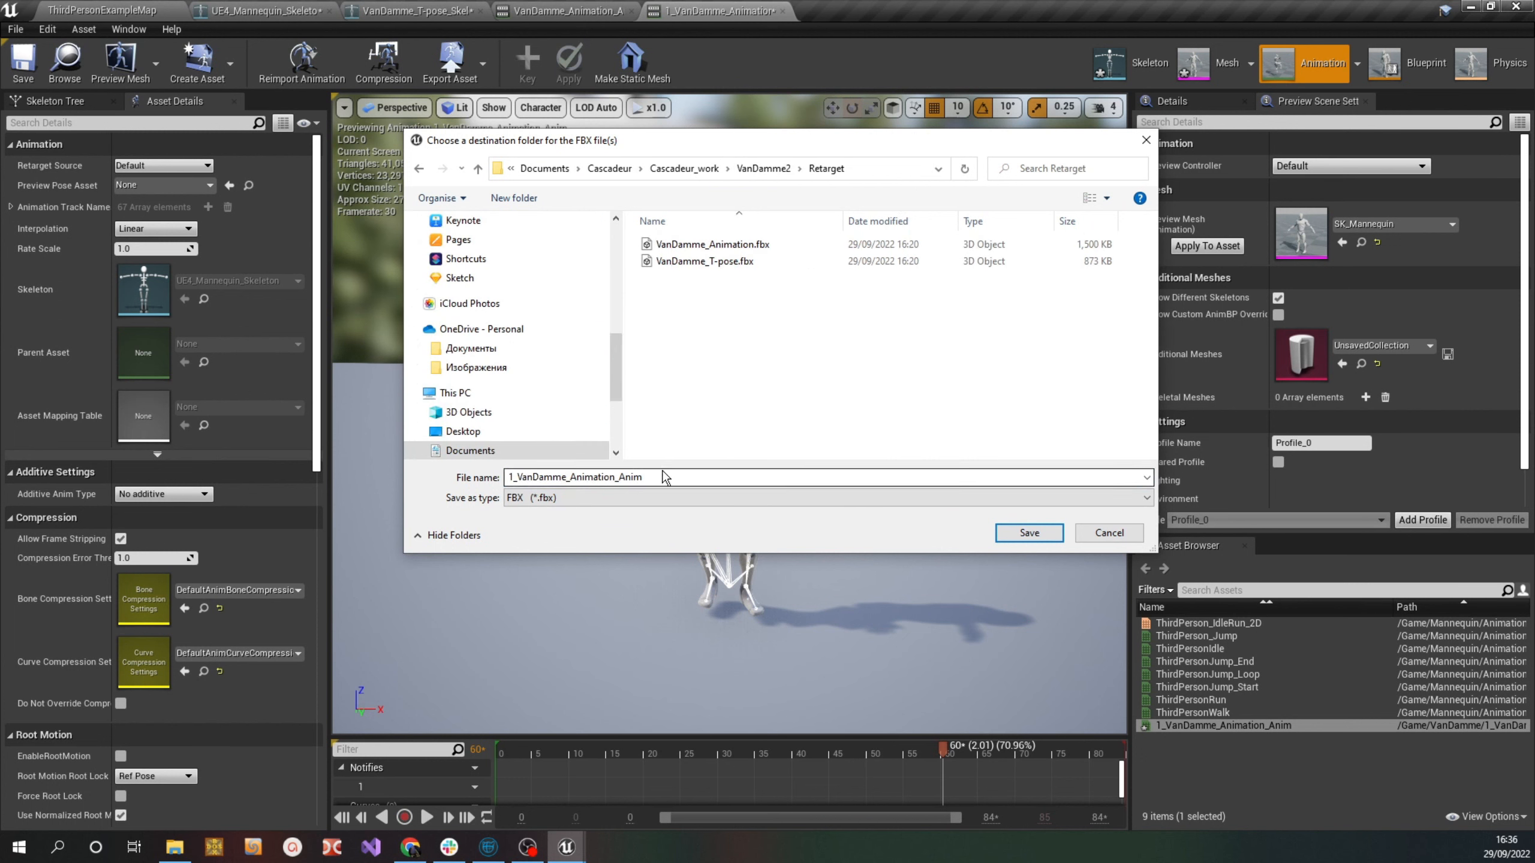
Name the FBX file 1_VanDamme_Animation_Anim_UE4 and export it with the default FBX options, leaving Export Preview Mesh off
{"action": "double_click", "coordinate": [605, 482]}
{"action": "left_click", "coordinate": [696, 478]}
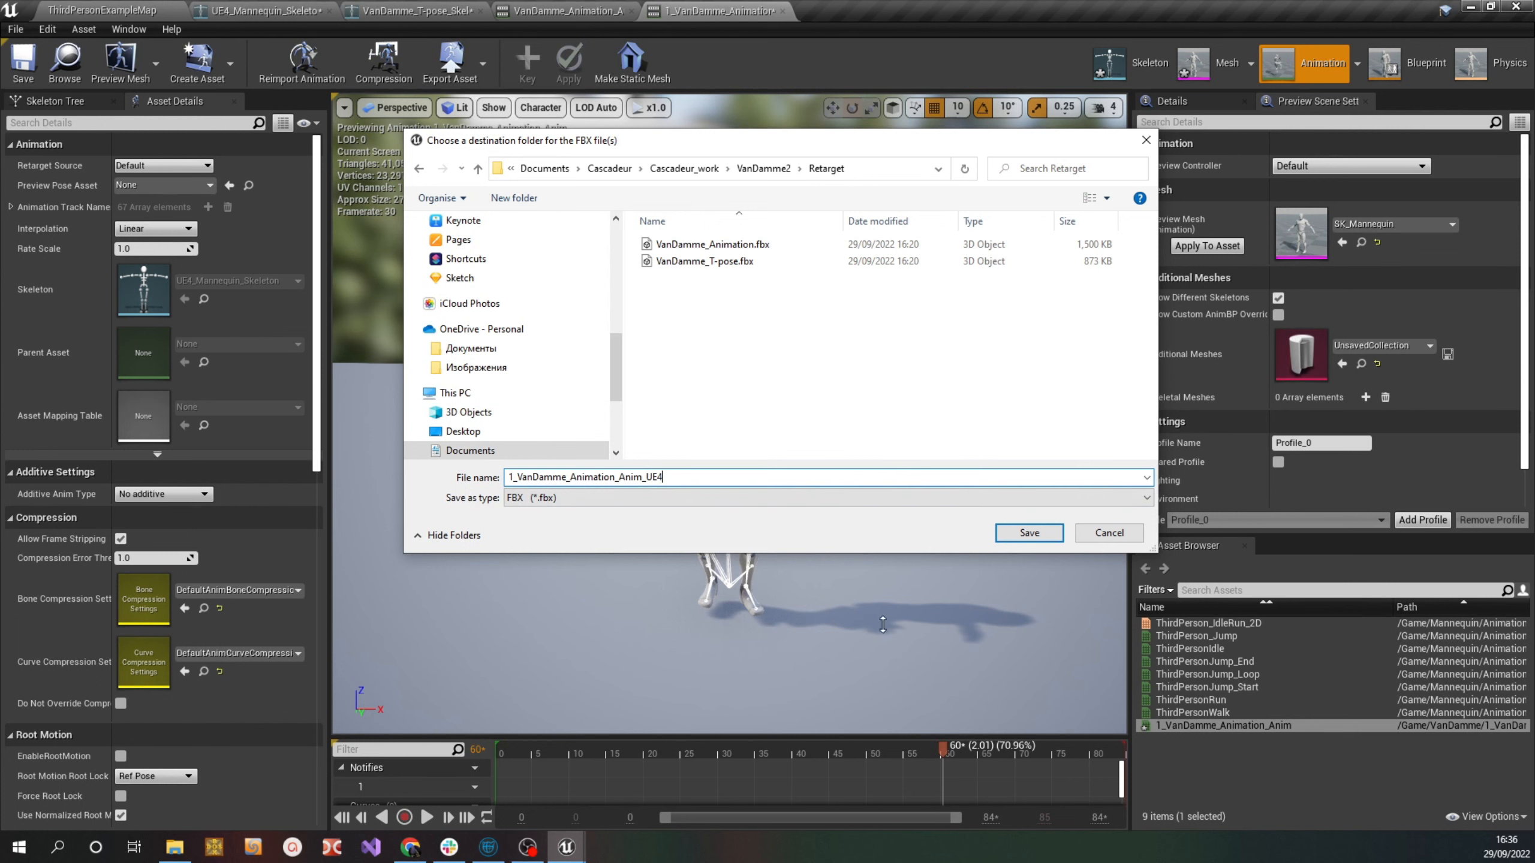
{"action": "left_click", "coordinate": [1027, 533]}
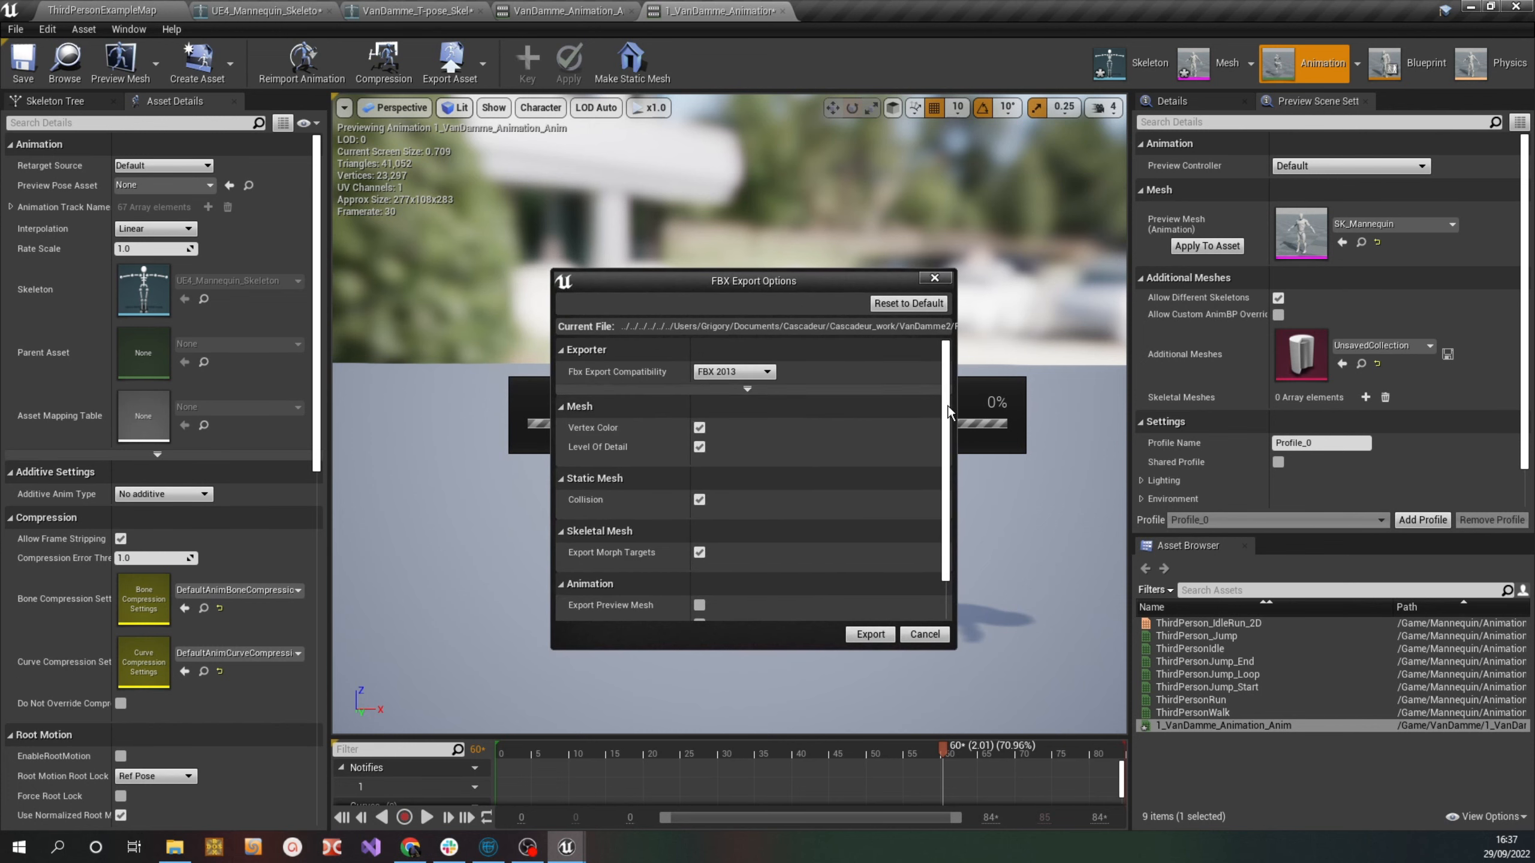
{"action": "scroll", "coordinate": [665, 484], "scroll_direction": "down", "scroll_amount": 2}
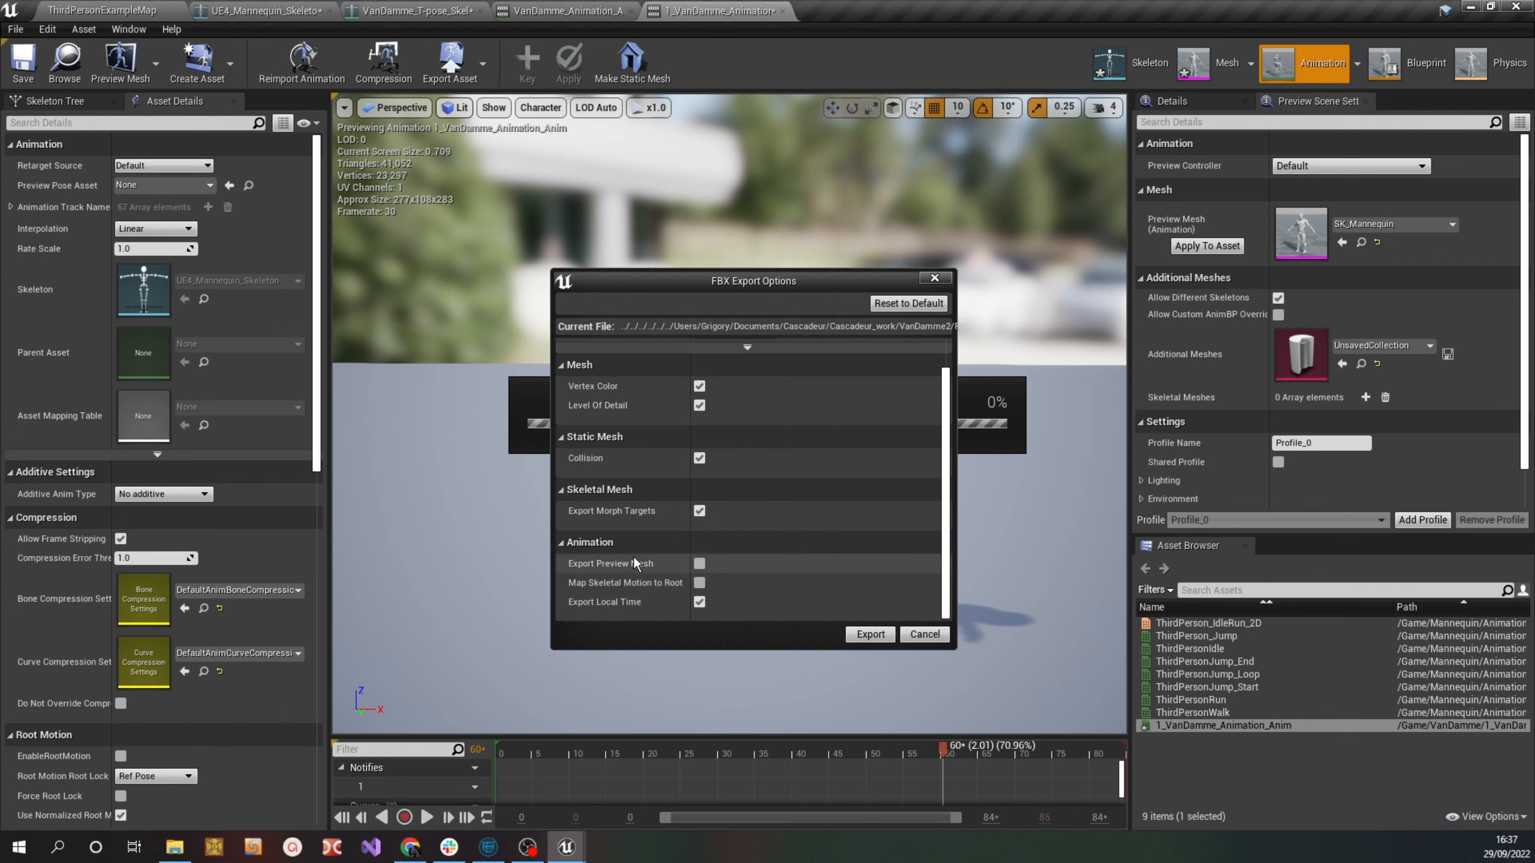
{"action": "left_click", "coordinate": [870, 635]}
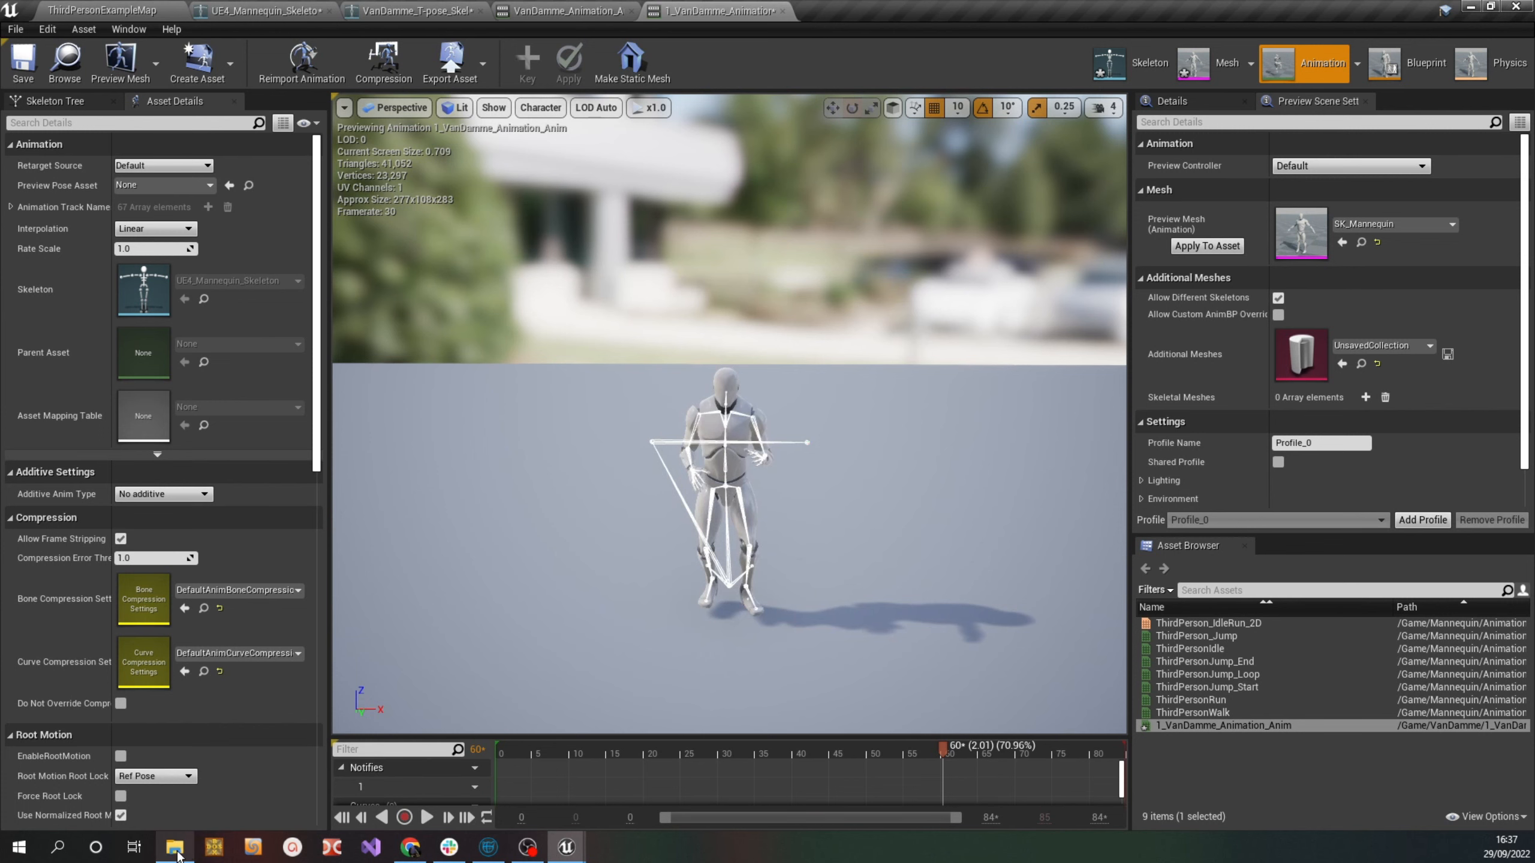
Check the exported FBX in the Retarget folder, and examine the UE4_SK_Mannequin sample scene in Cascadeur
{"action": "left_click", "coordinate": [174, 849]}
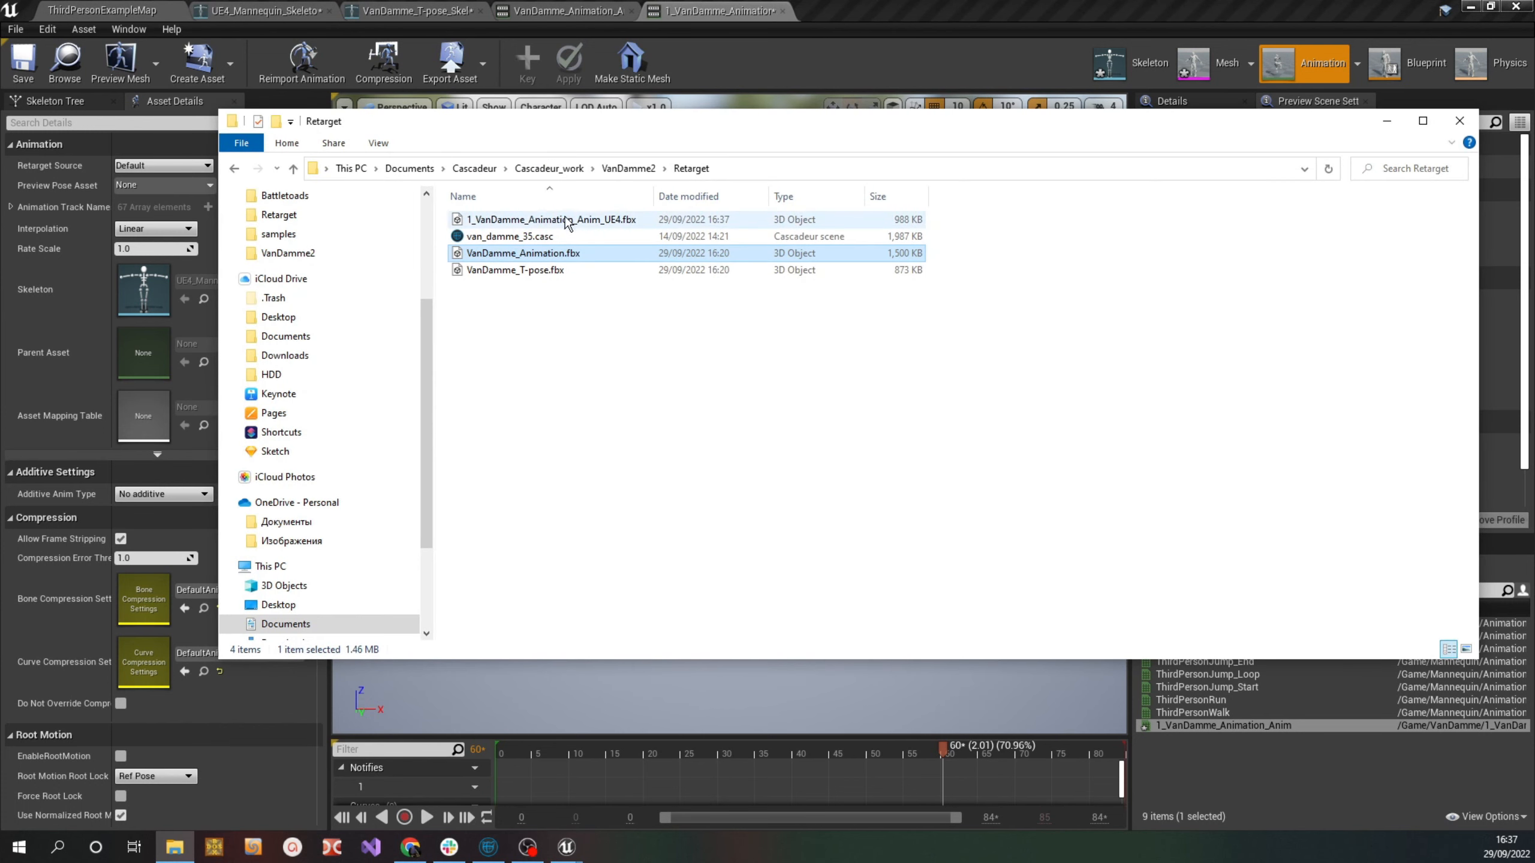
{"action": "left_click", "coordinate": [489, 847]}
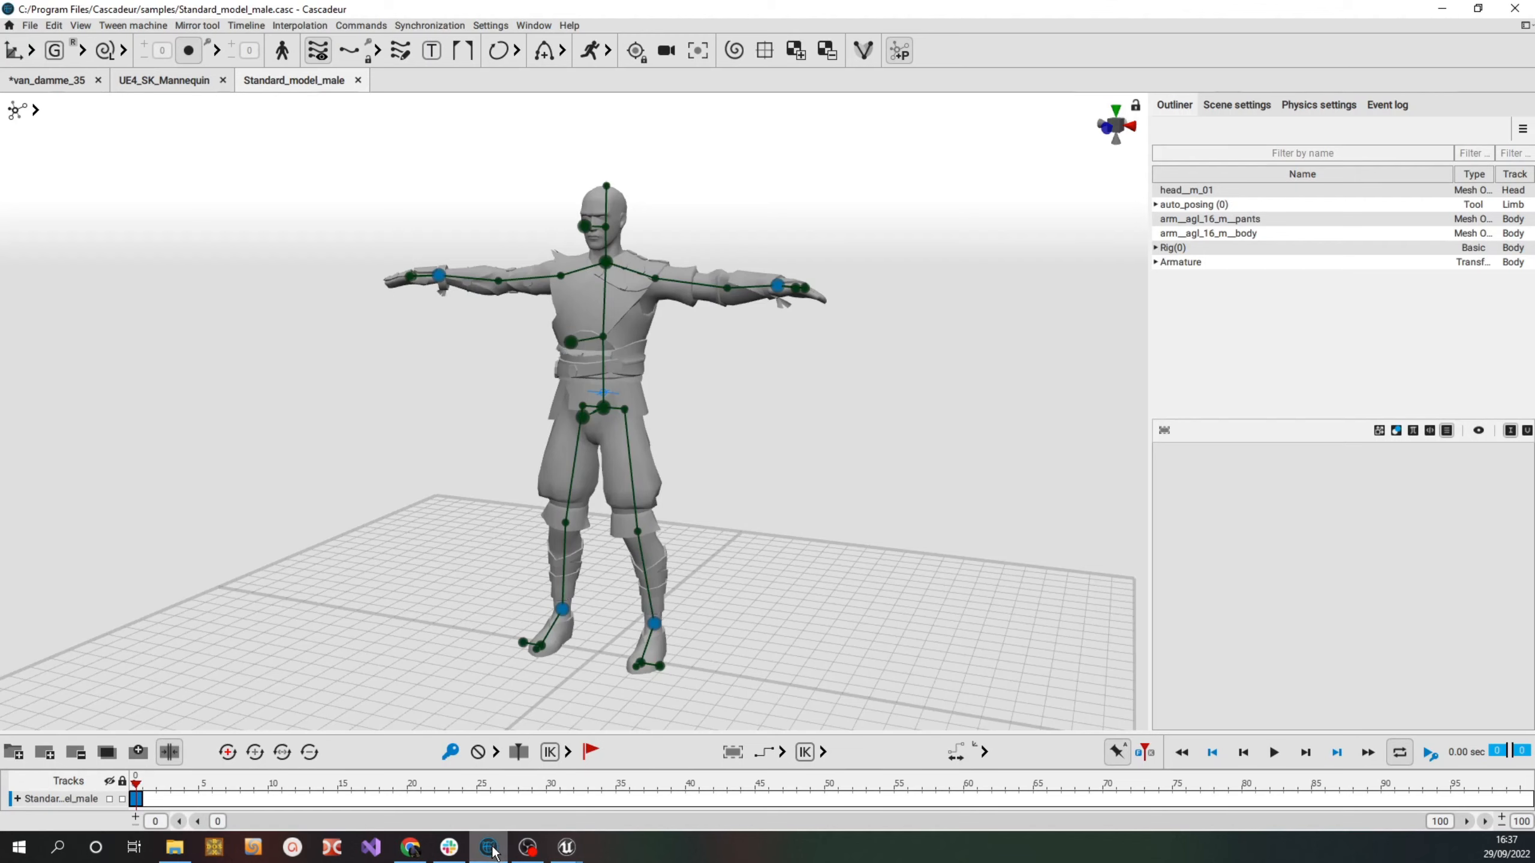
{"action": "left_click", "coordinate": [151, 86]}
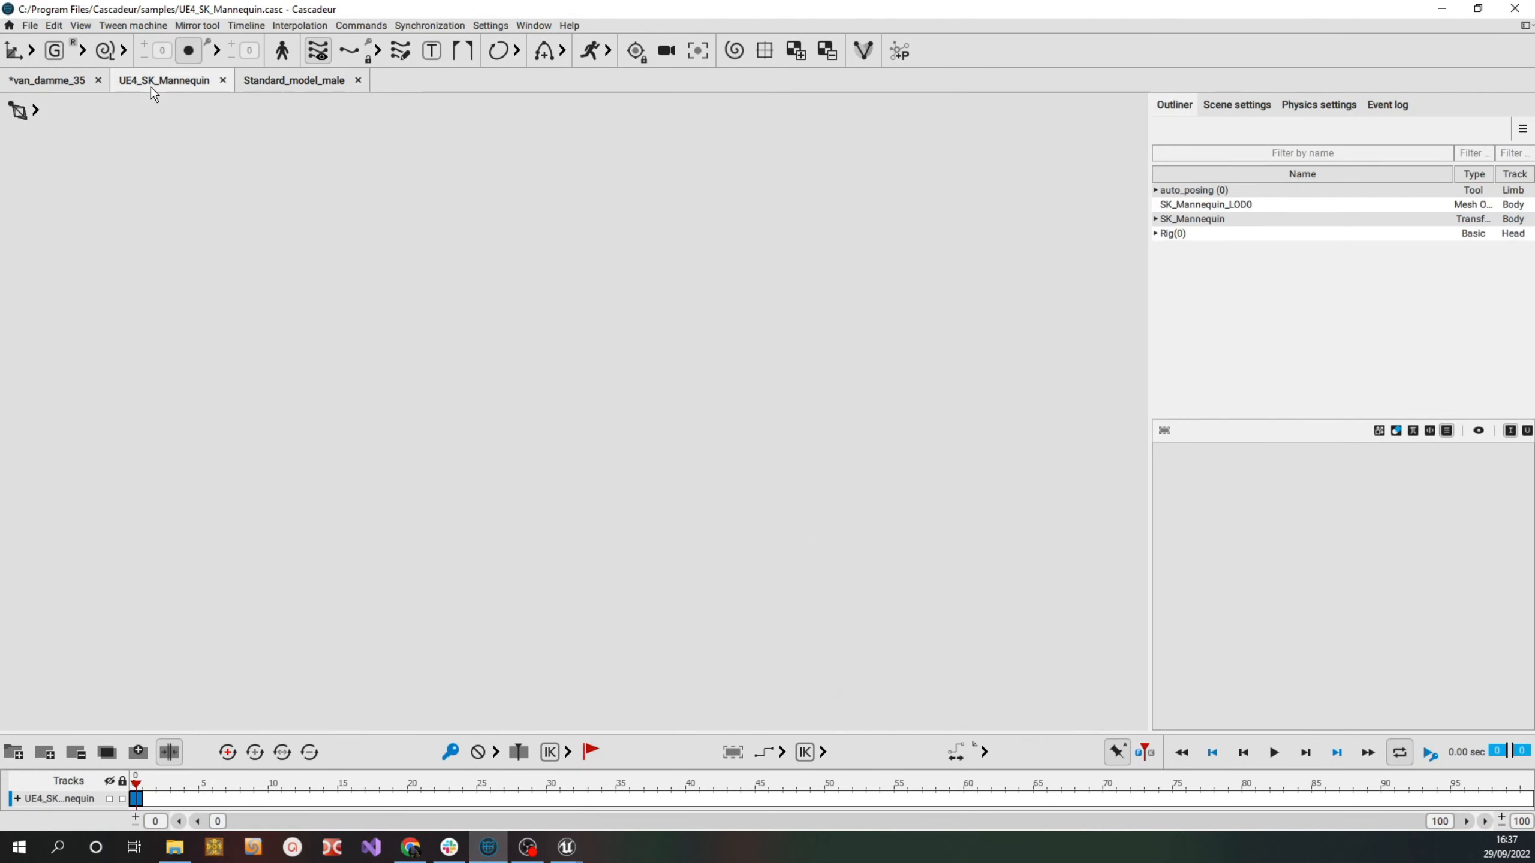
{"action": "scroll", "coordinate": [364, 289], "scroll_direction": "down", "scroll_amount": 4}
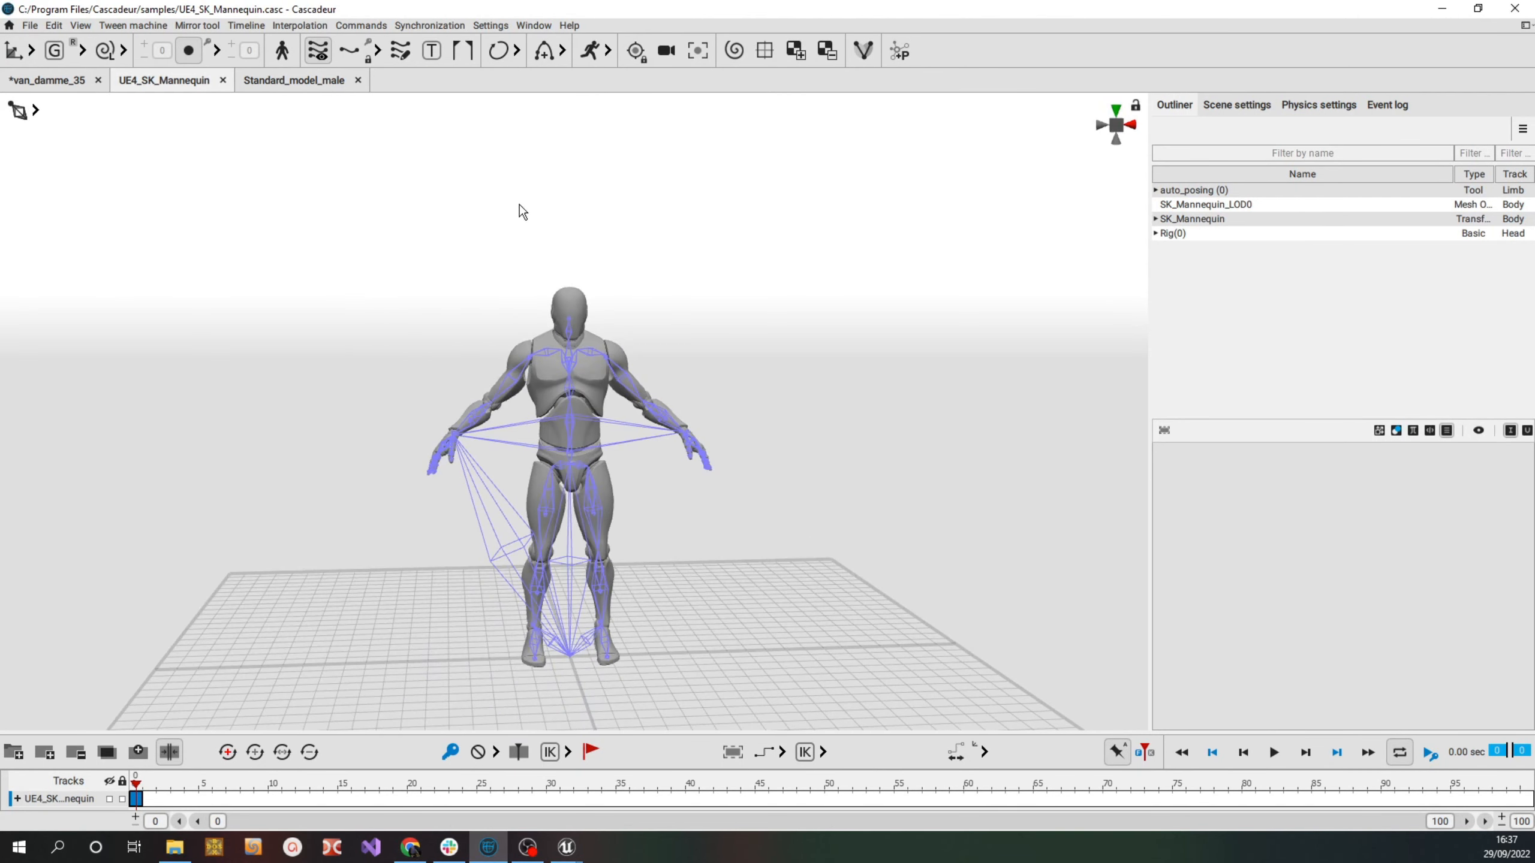
{"action": "left_click_drag", "start_coordinate": [521, 207], "coordinate": [438, 173], "text": "alt"}
{"action": "left_click", "coordinate": [9, 27]}
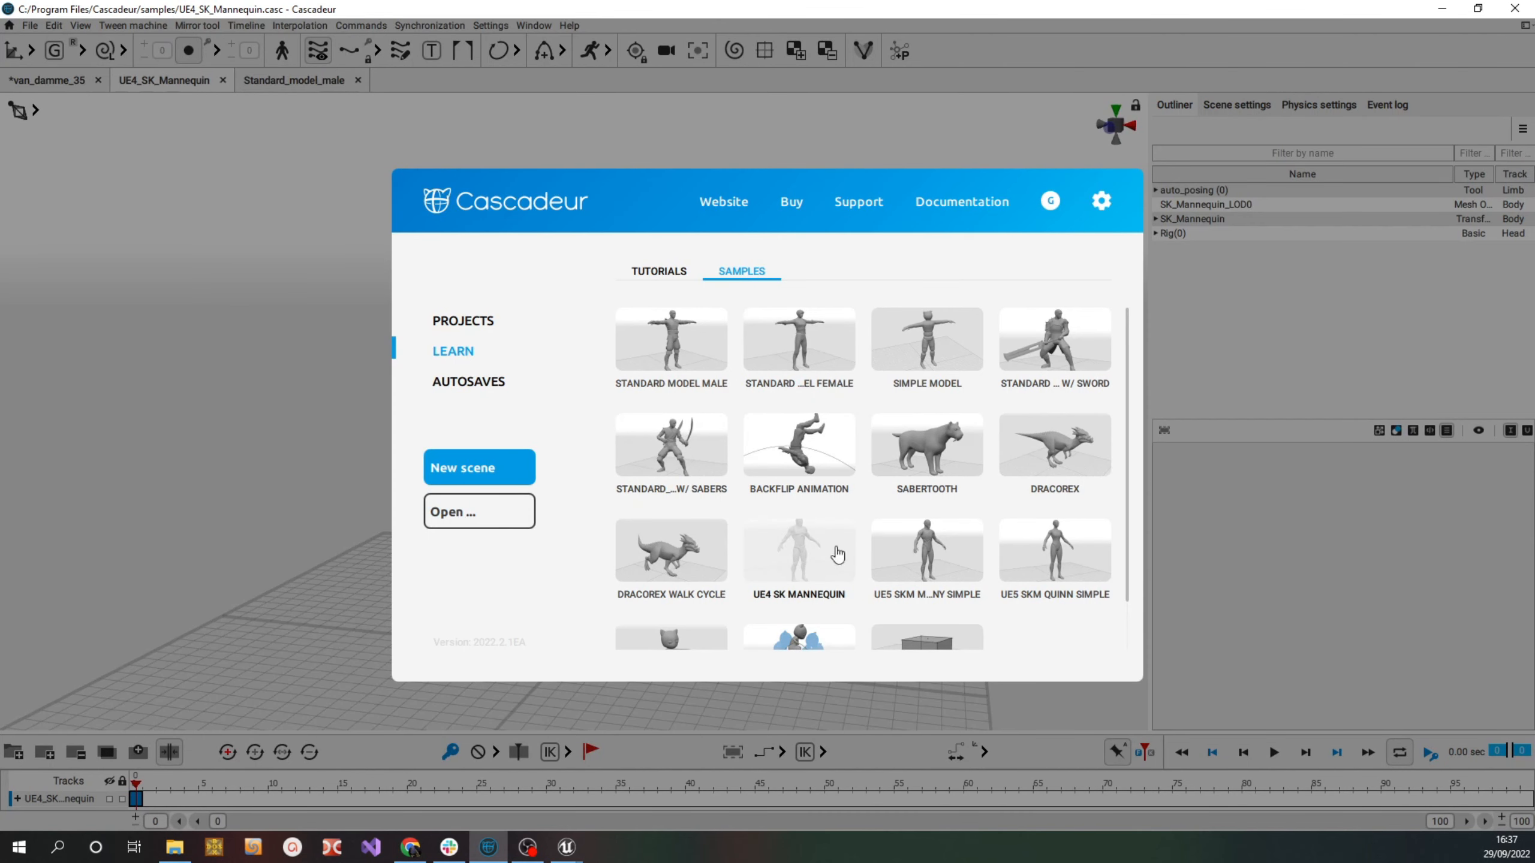
{"action": "left_click", "coordinate": [300, 319]}
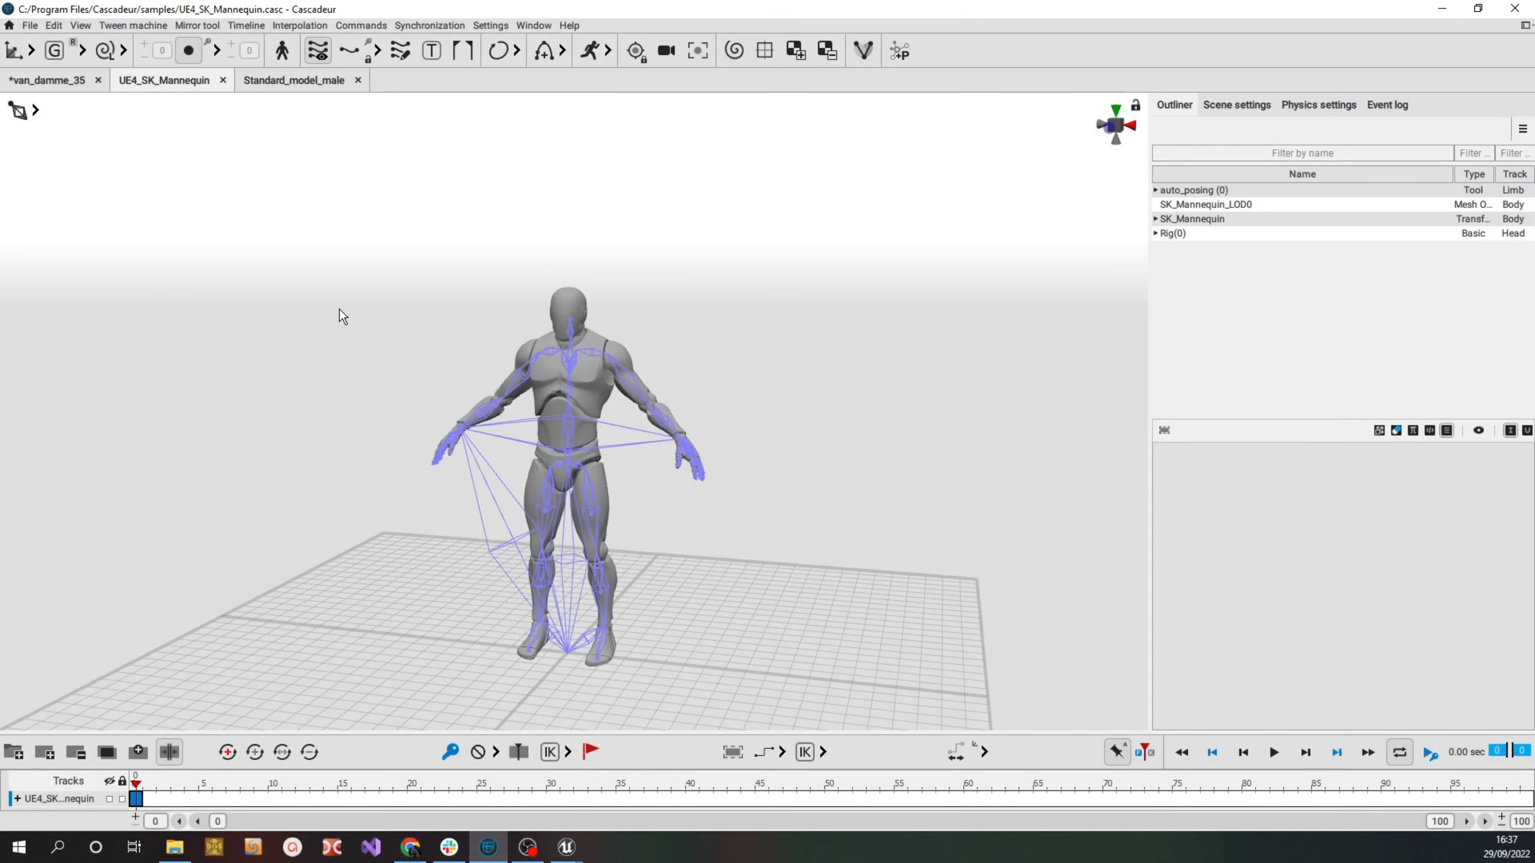
{"action": "left_click", "coordinate": [35, 112]}
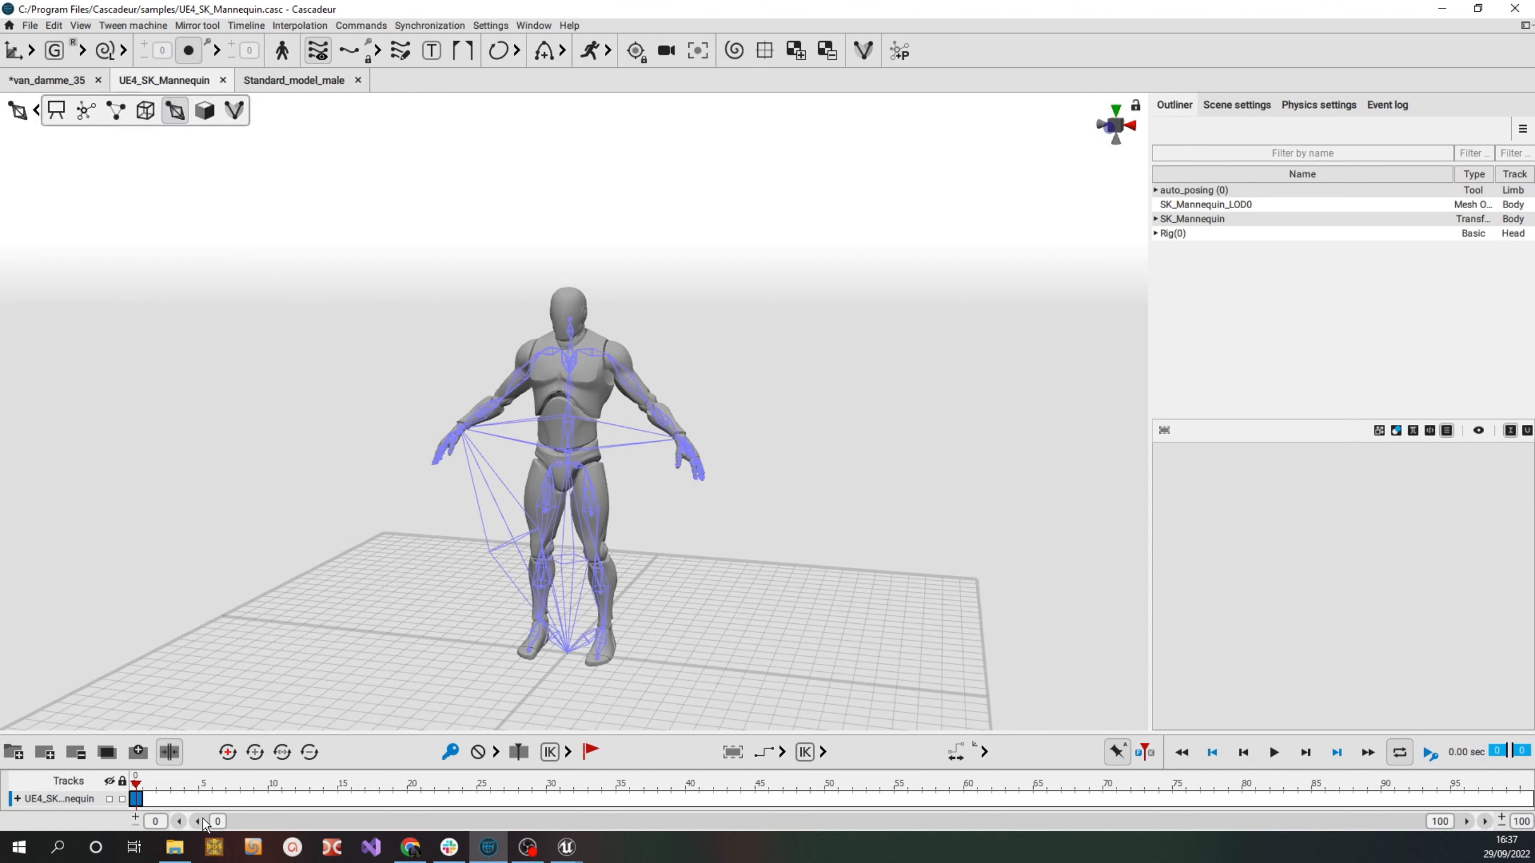
Create a new Cascadeur scene and import 1_VanDamme_Animation_Anim_UE4.fbx from the Retarget folder into it
{"action": "left_click", "coordinate": [28, 25]}
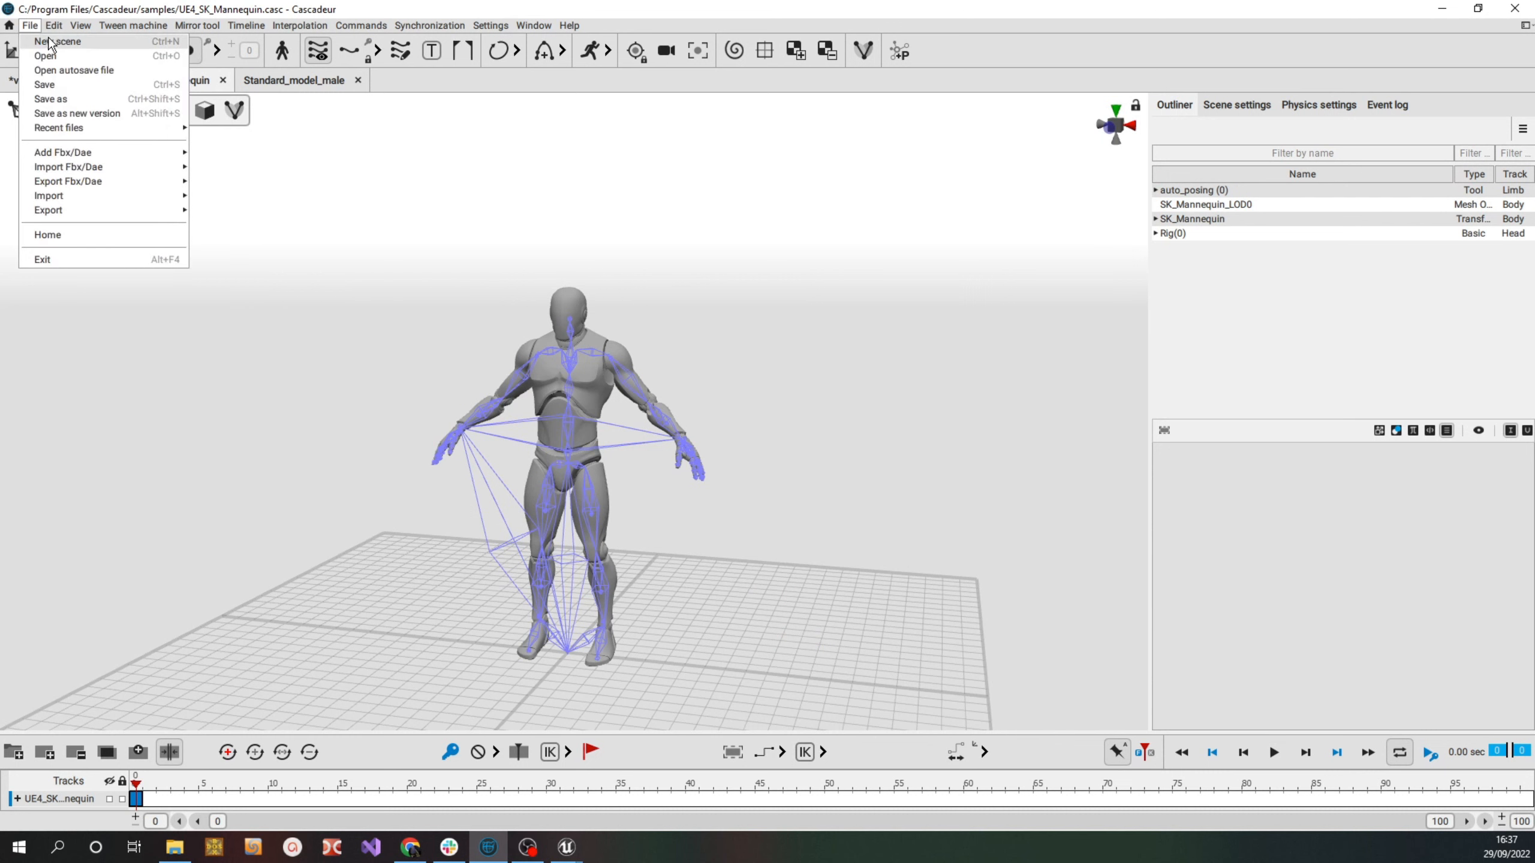
{"action": "left_click", "coordinate": [51, 42]}
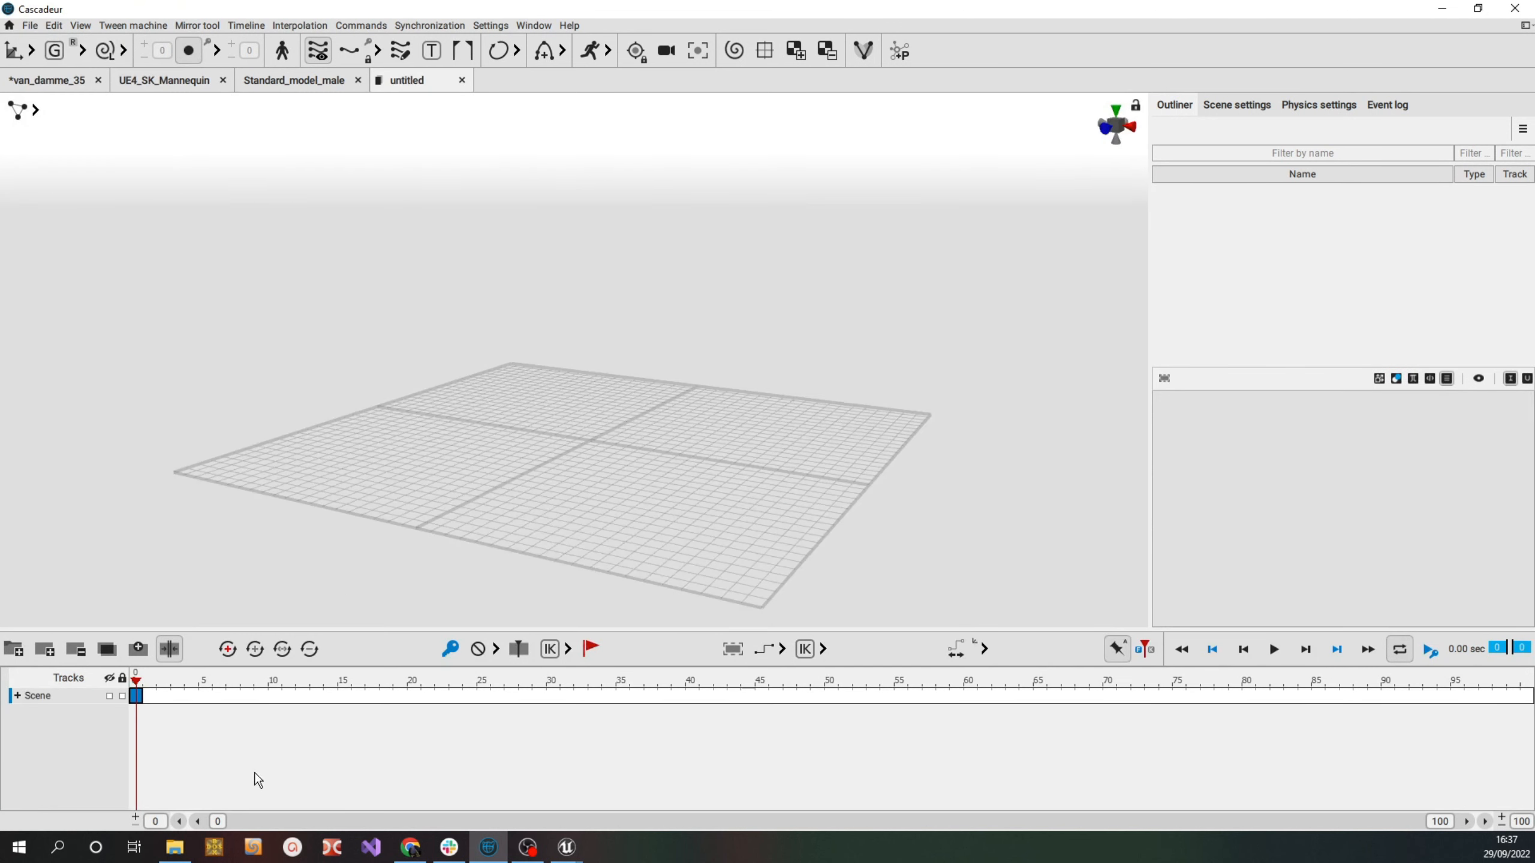
{"action": "left_click", "coordinate": [175, 847]}
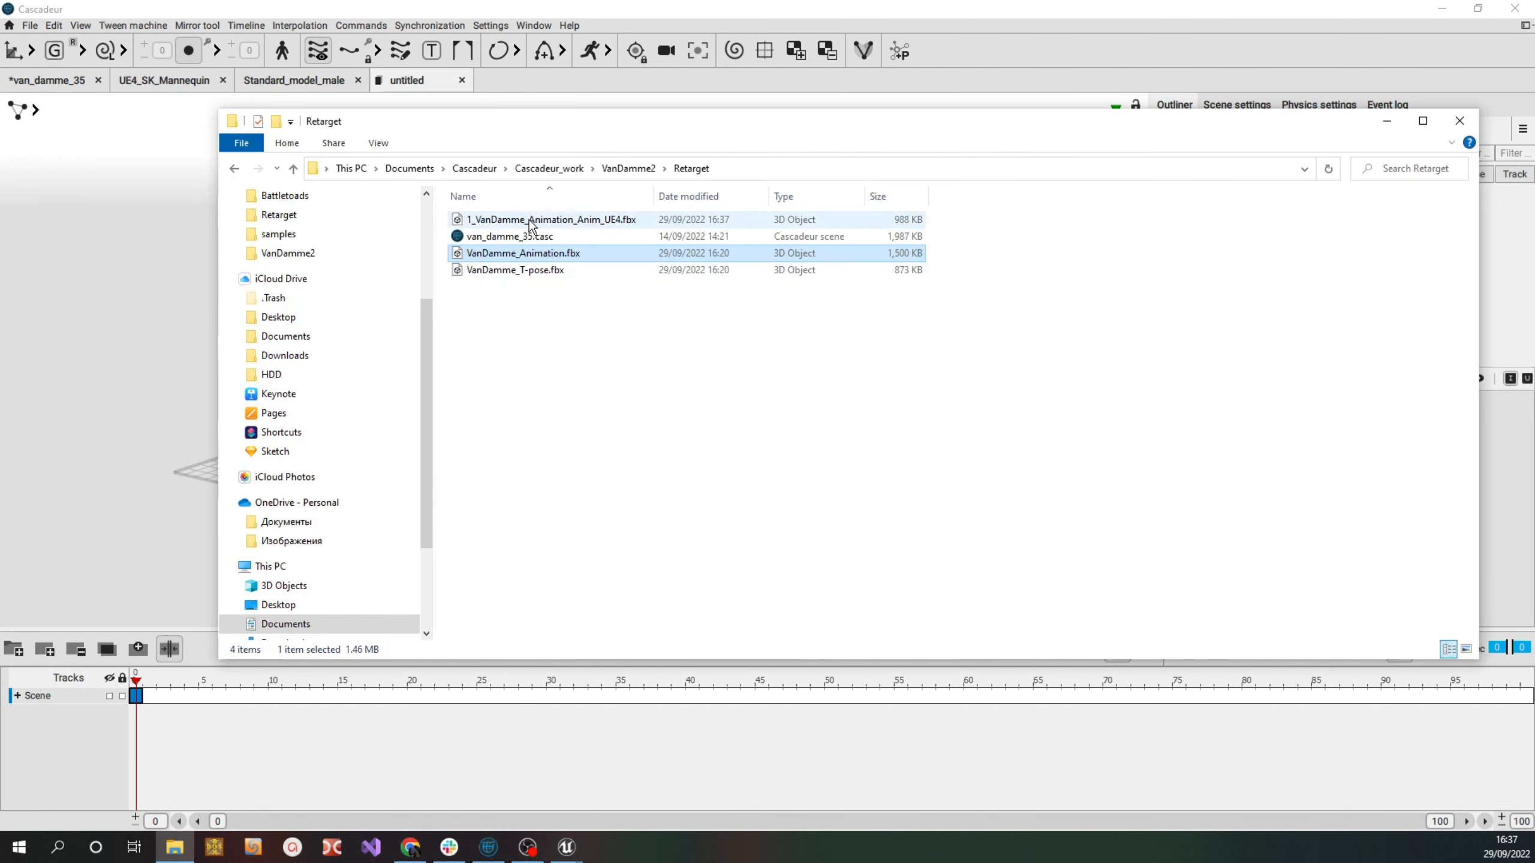
{"action": "left_click", "coordinate": [569, 220]}
{"action": "left_click_drag", "start_coordinate": [531, 226], "coordinate": [132, 374]}
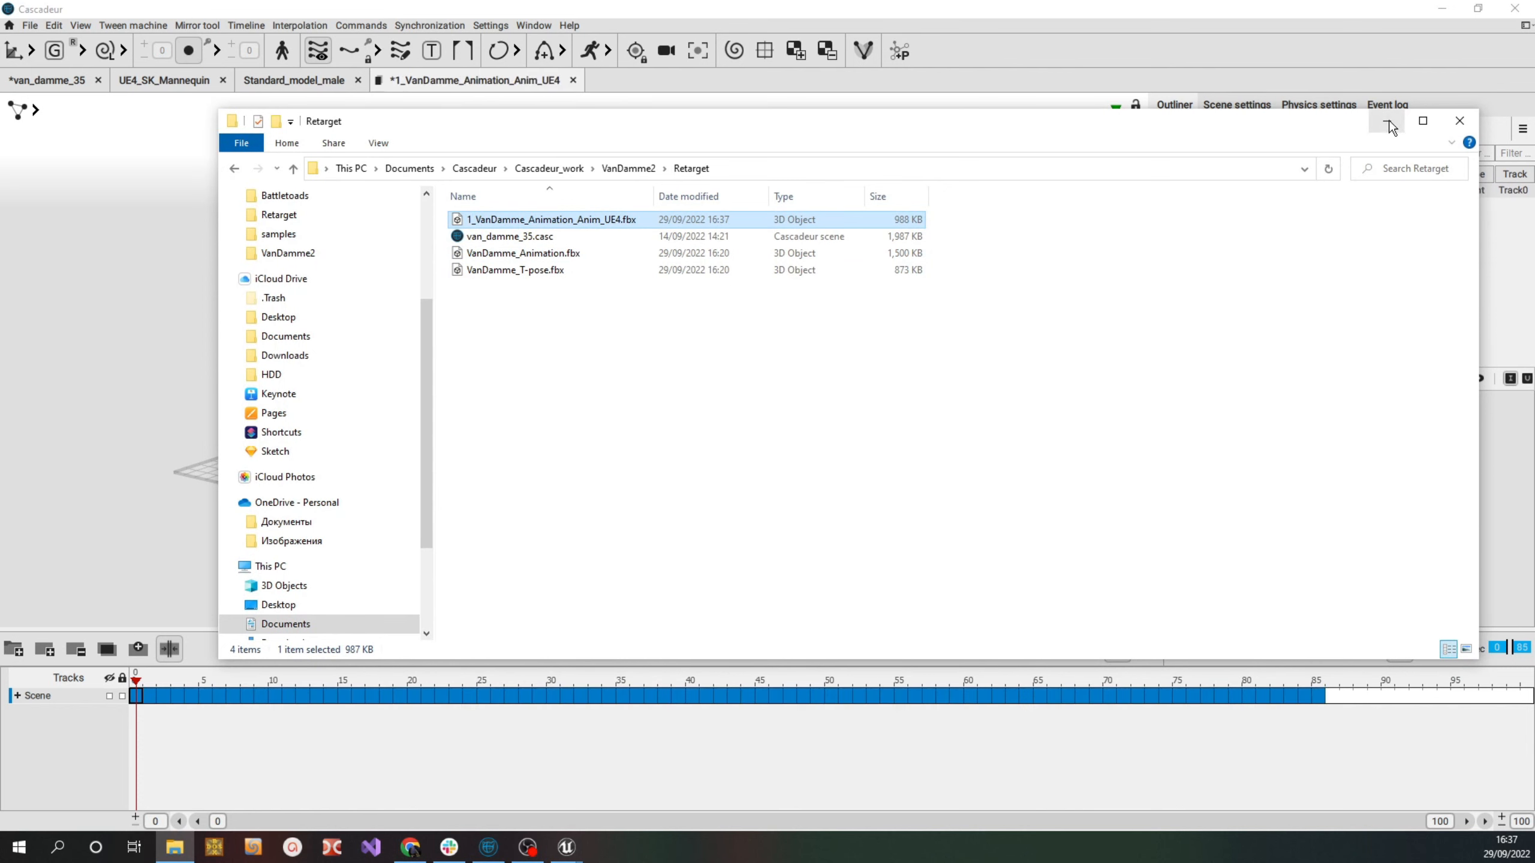
{"action": "left_click", "coordinate": [1386, 121]}
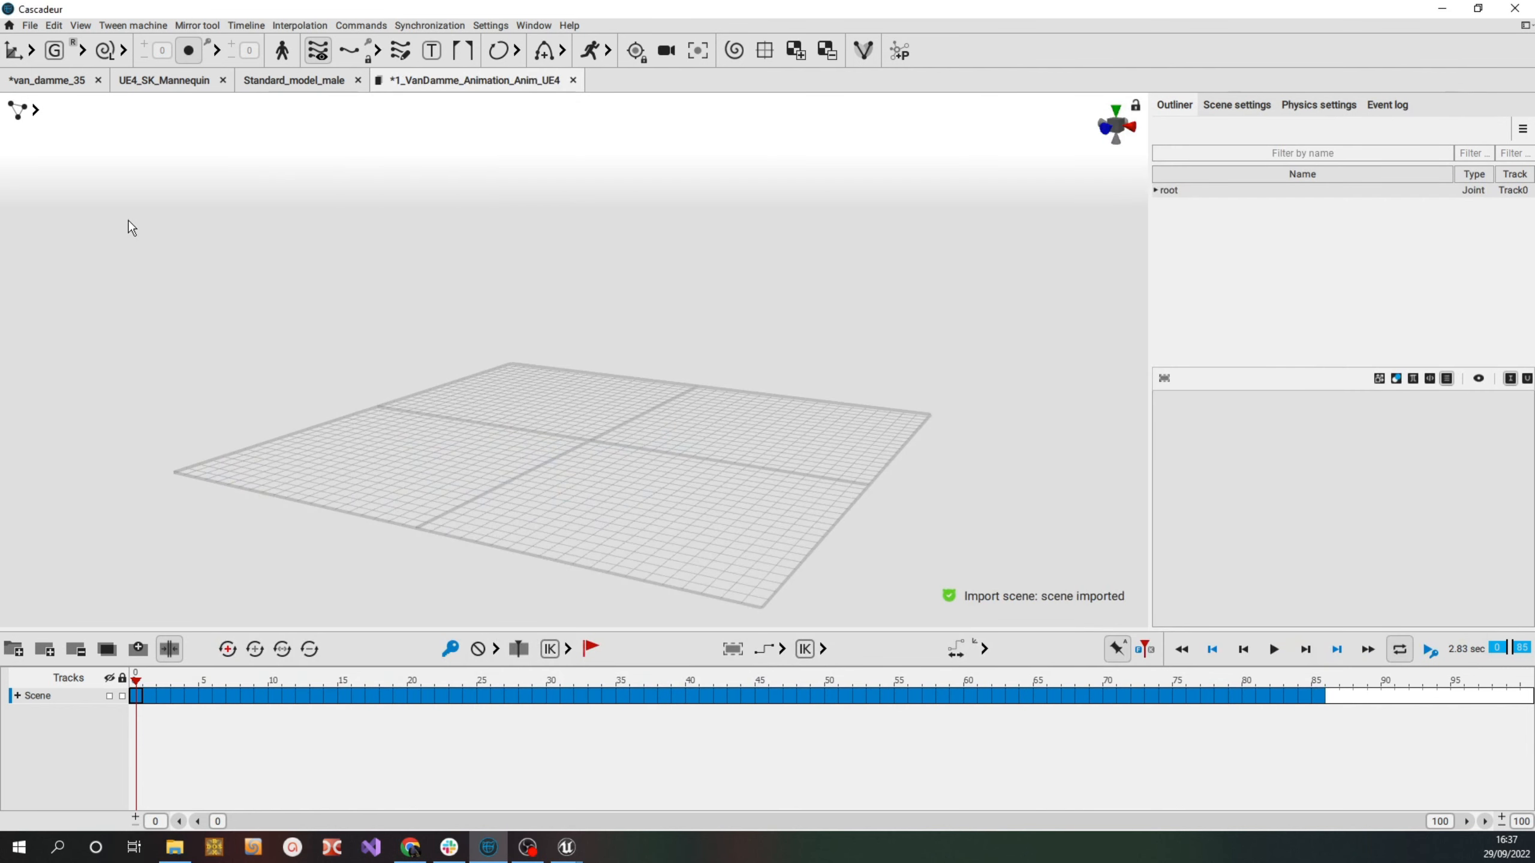
Switch the imported scene's viewport to joint display to show the animated skeleton
{"action": "left_click", "coordinate": [39, 111]}
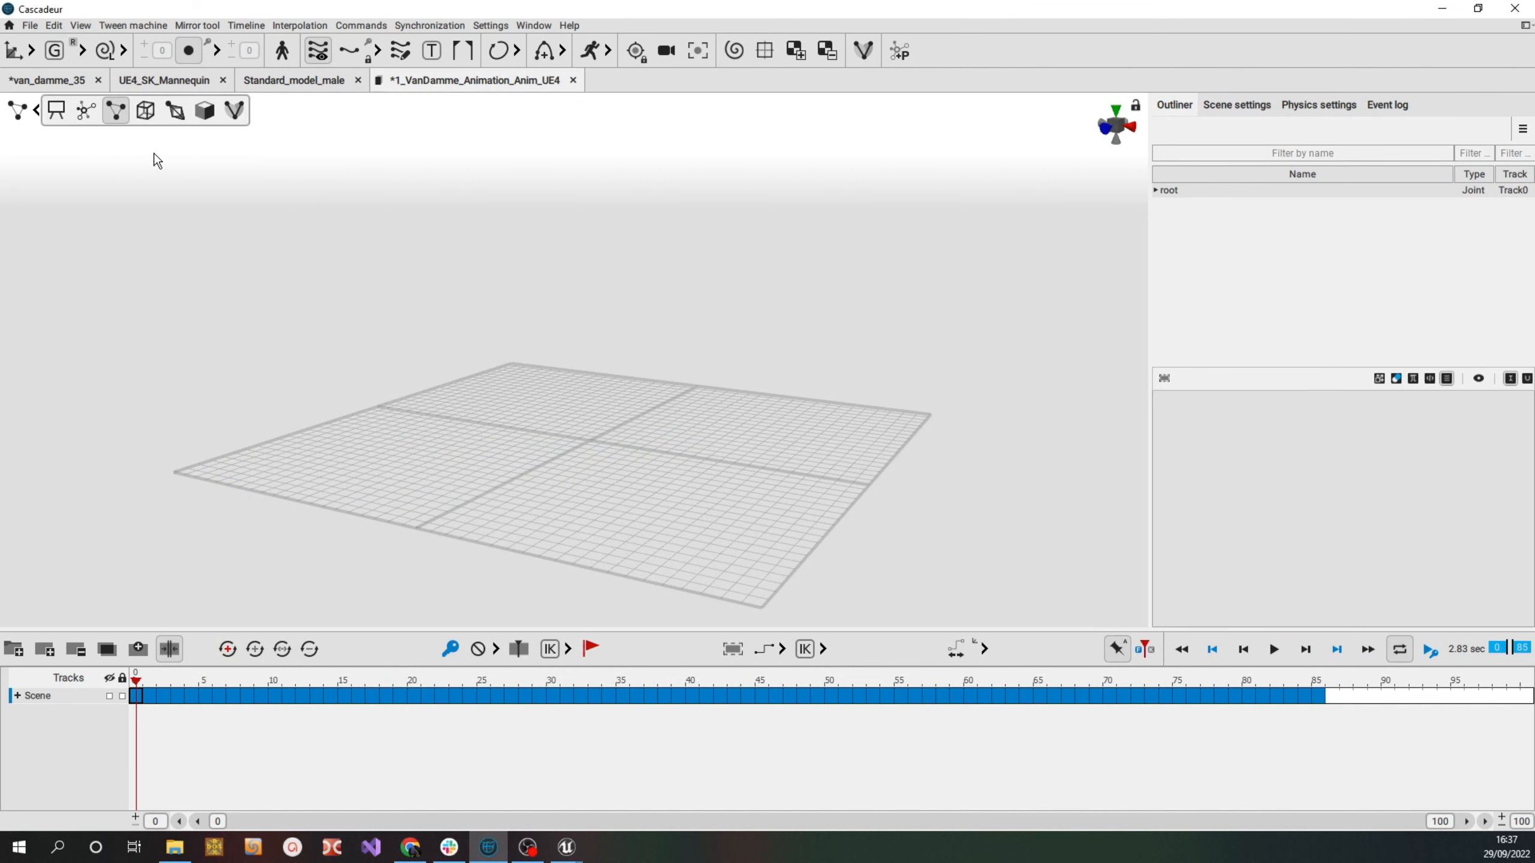
{"action": "left_click", "coordinate": [175, 111]}
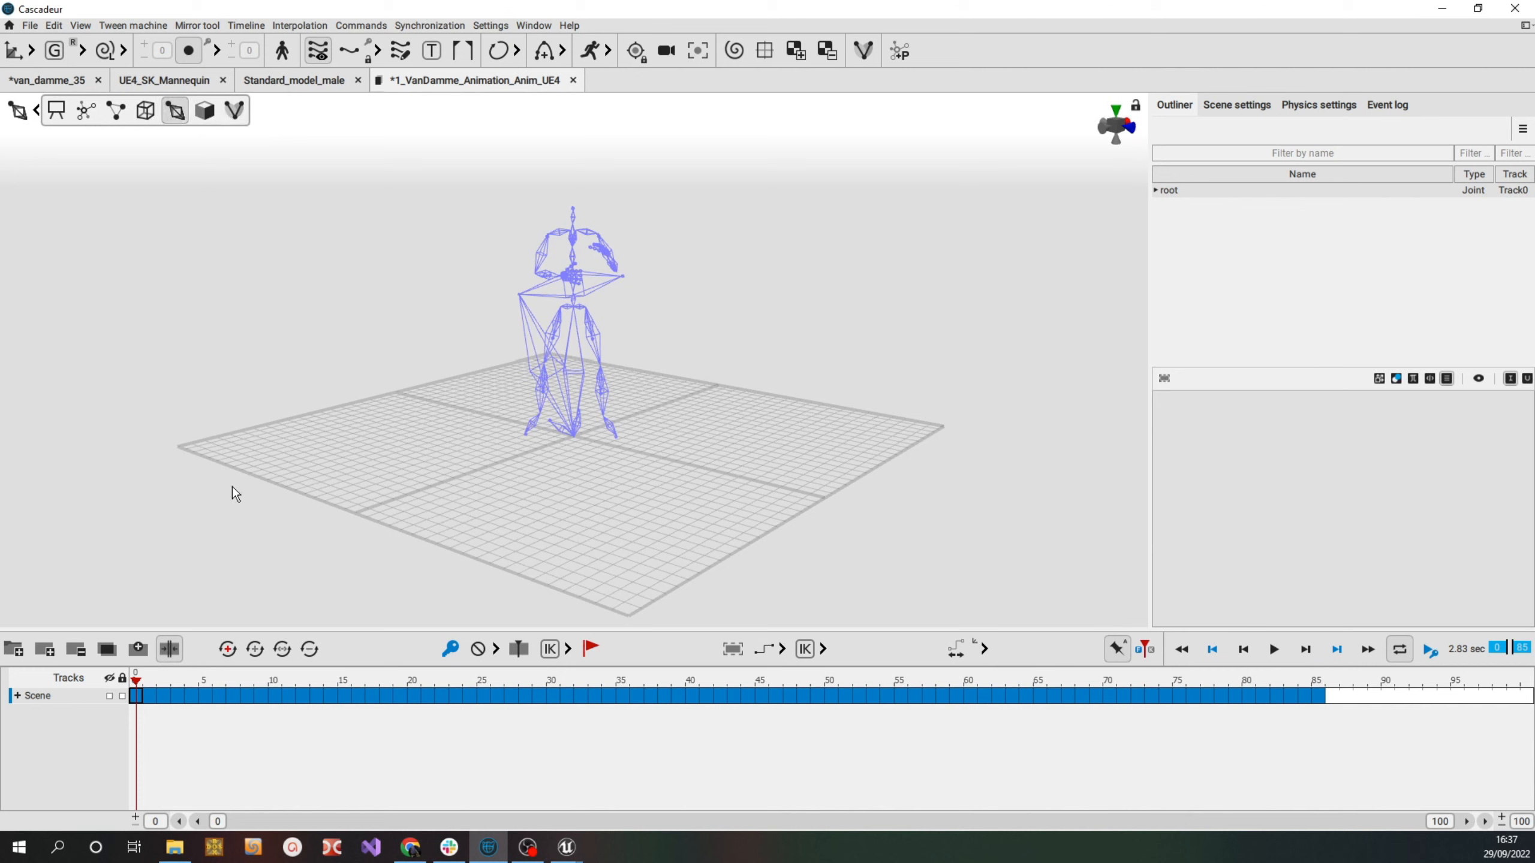
Select all joints of the imported skeleton across frames 0 to 85 and copy their animation
{"action": "left_click_drag", "start_coordinate": [139, 679], "coordinate": [97, 701]}
{"action": "left_click_drag", "start_coordinate": [442, 163], "coordinate": [805, 520]}
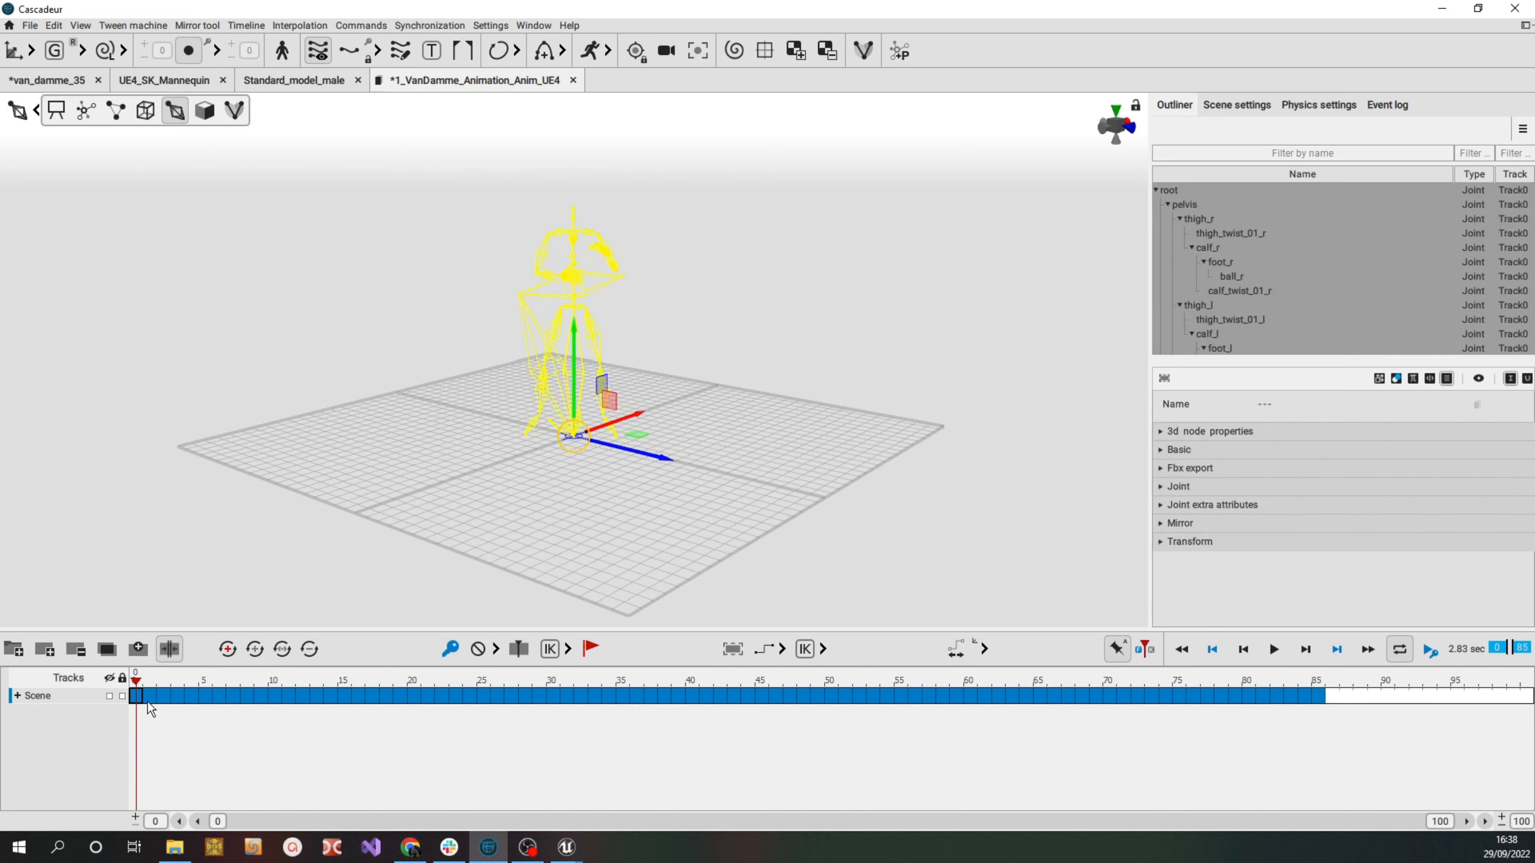
{"action": "left_click_drag", "start_coordinate": [151, 711], "coordinate": [1315, 746]}
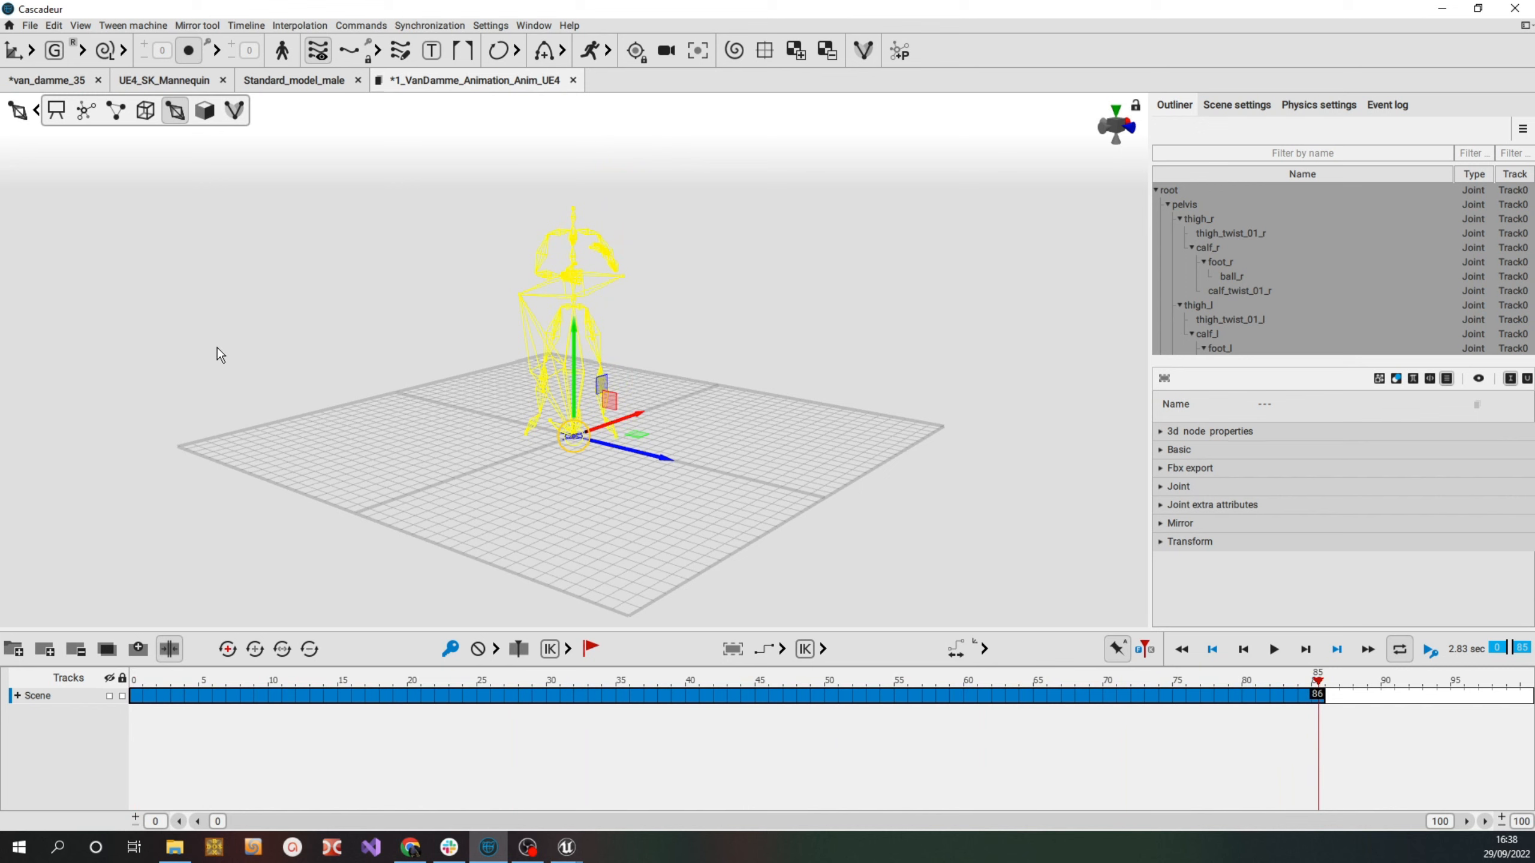
{"action": "key", "text": "ctrl+c"}
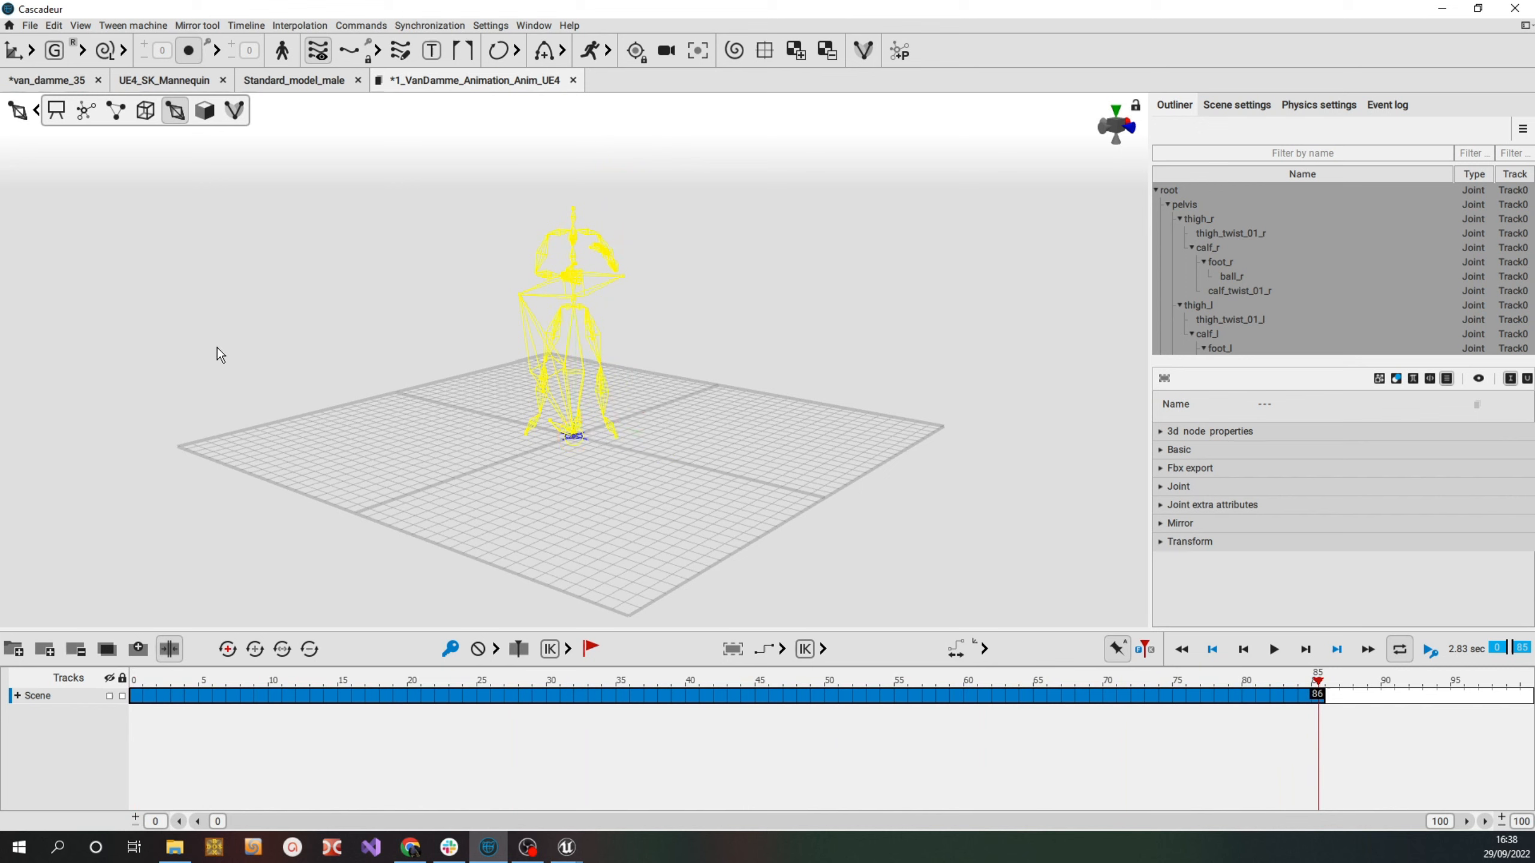
Paste the copied animation onto all joints of the UE4_SK_Mannequin scene over frames 0 to 97, then clear the selection
{"action": "left_click", "coordinate": [165, 84]}
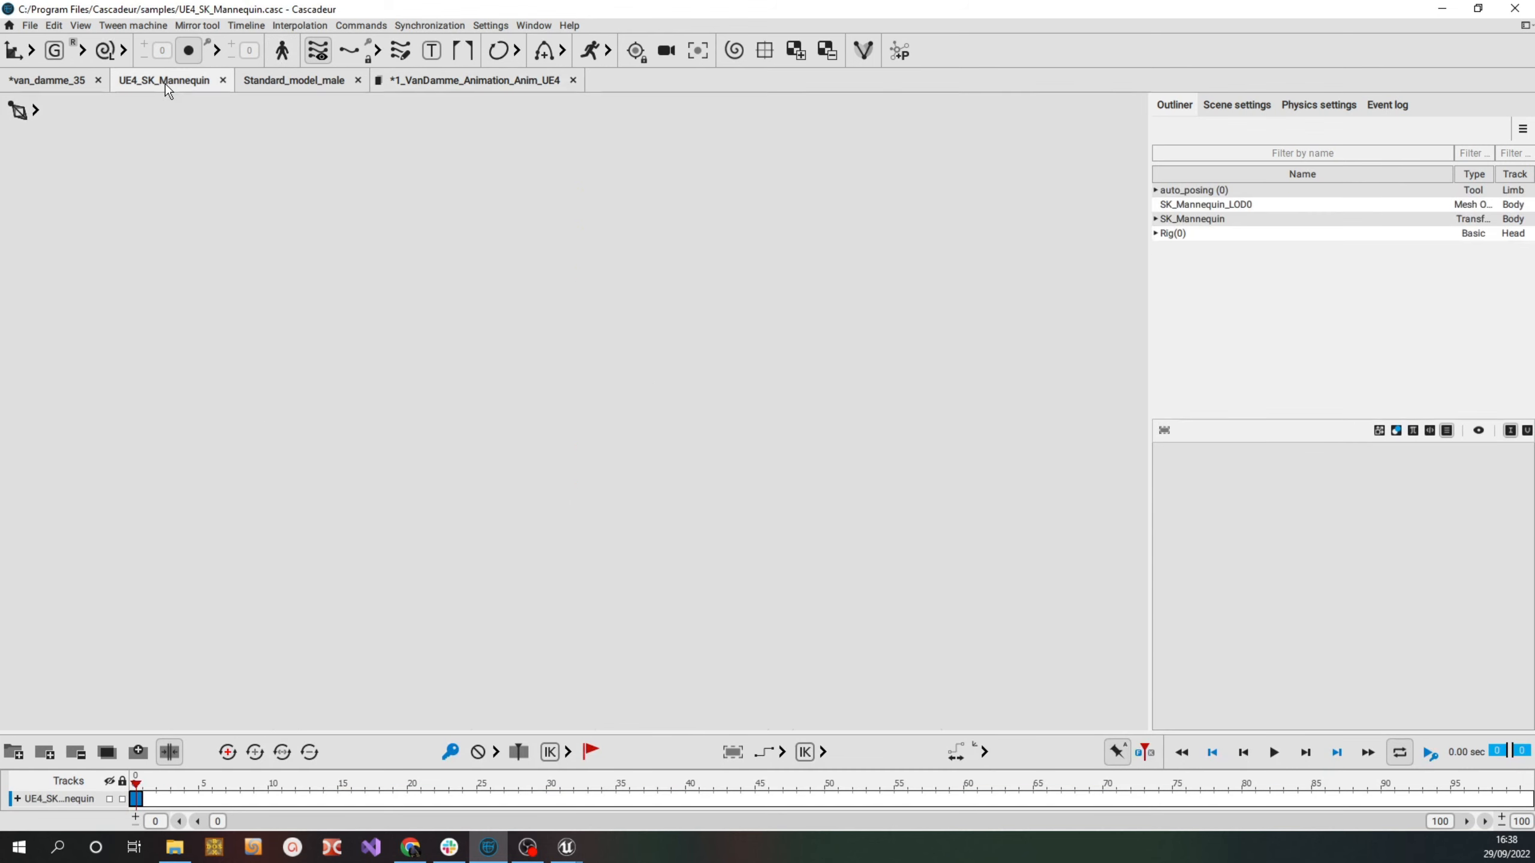
{"action": "scroll", "coordinate": [375, 244], "scroll_direction": "down", "scroll_amount": 2}
{"action": "left_click_drag", "start_coordinate": [356, 234], "coordinate": [780, 635]}
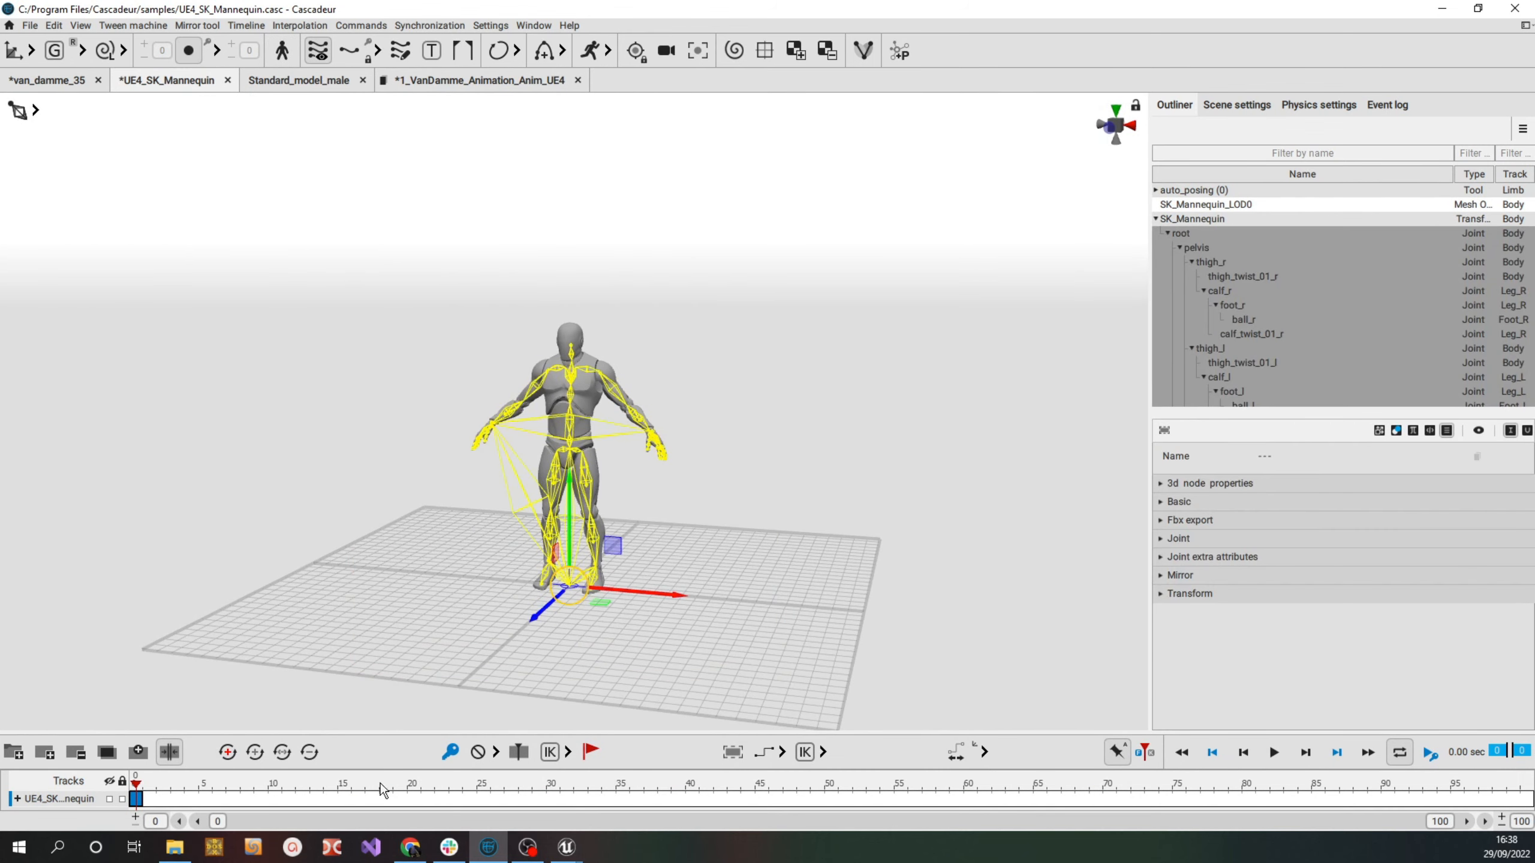
{"action": "left_click", "coordinate": [37, 112]}
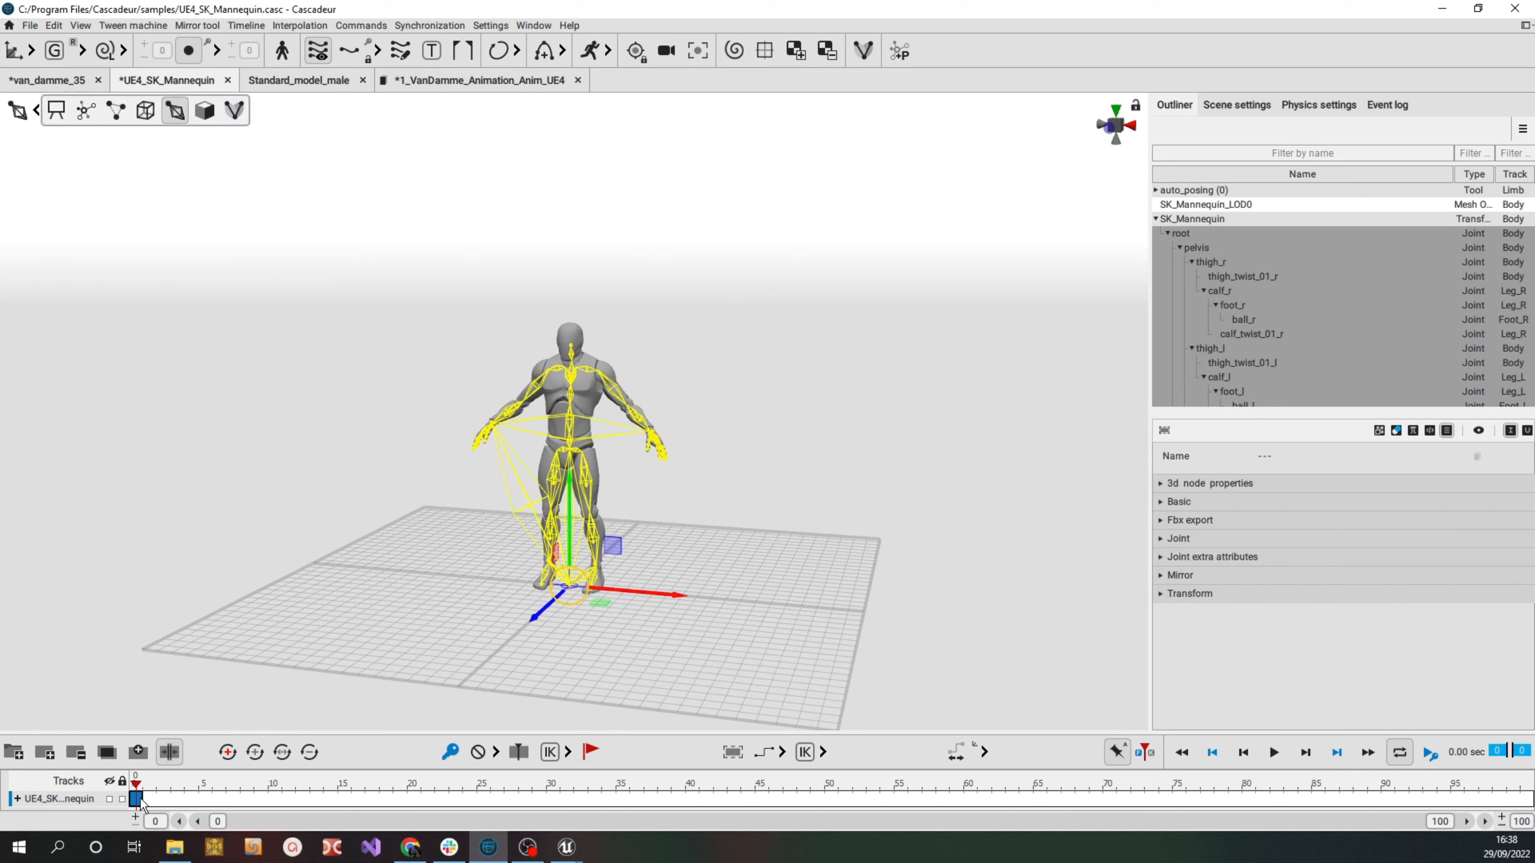
{"action": "left_click_drag", "start_coordinate": [143, 801], "coordinate": [1481, 793]}
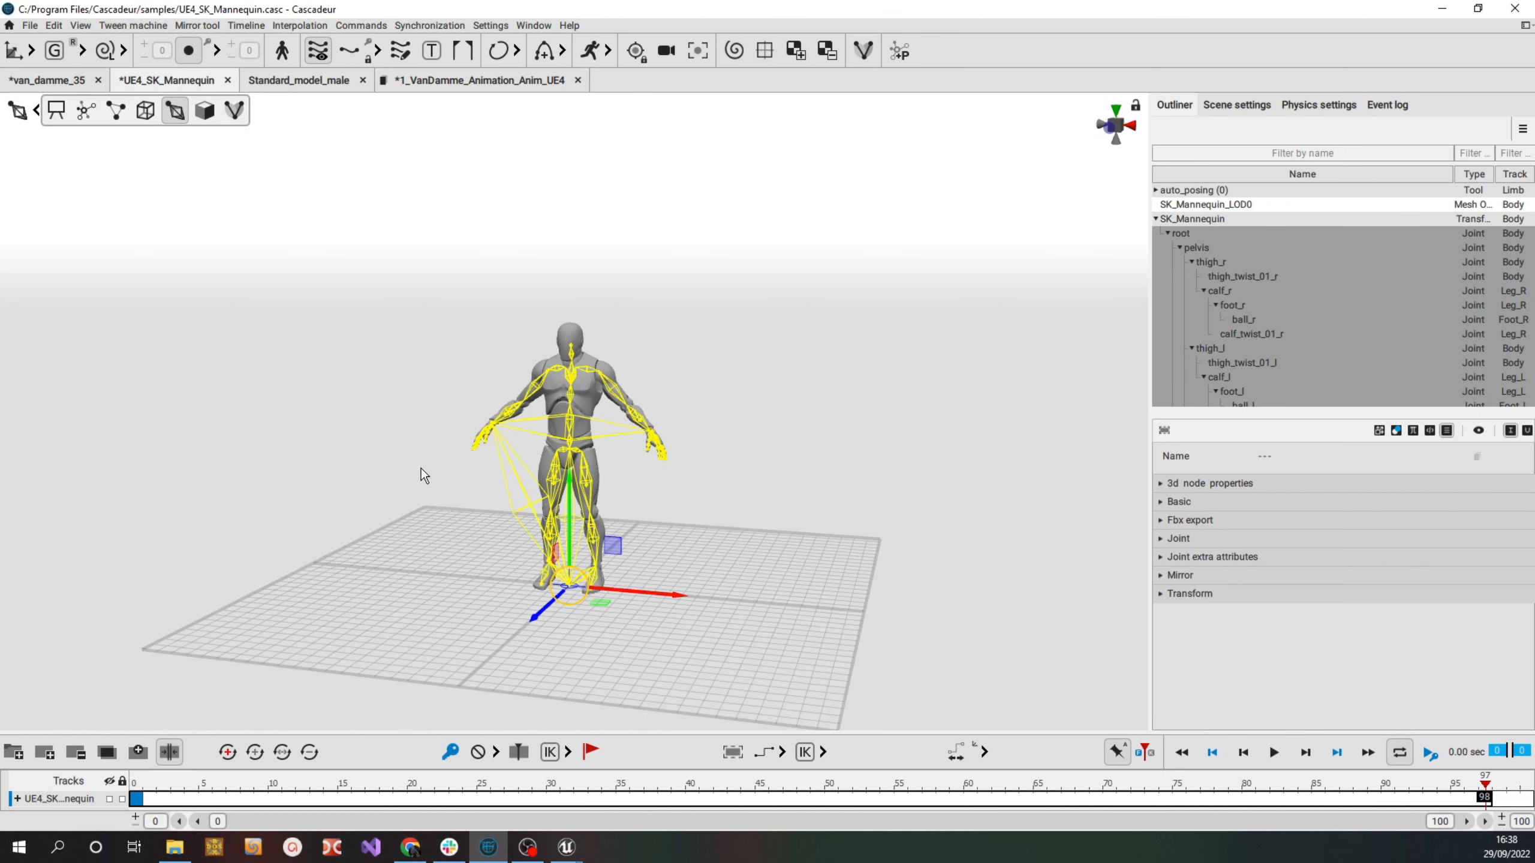
{"action": "key", "text": "ctrl+v"}
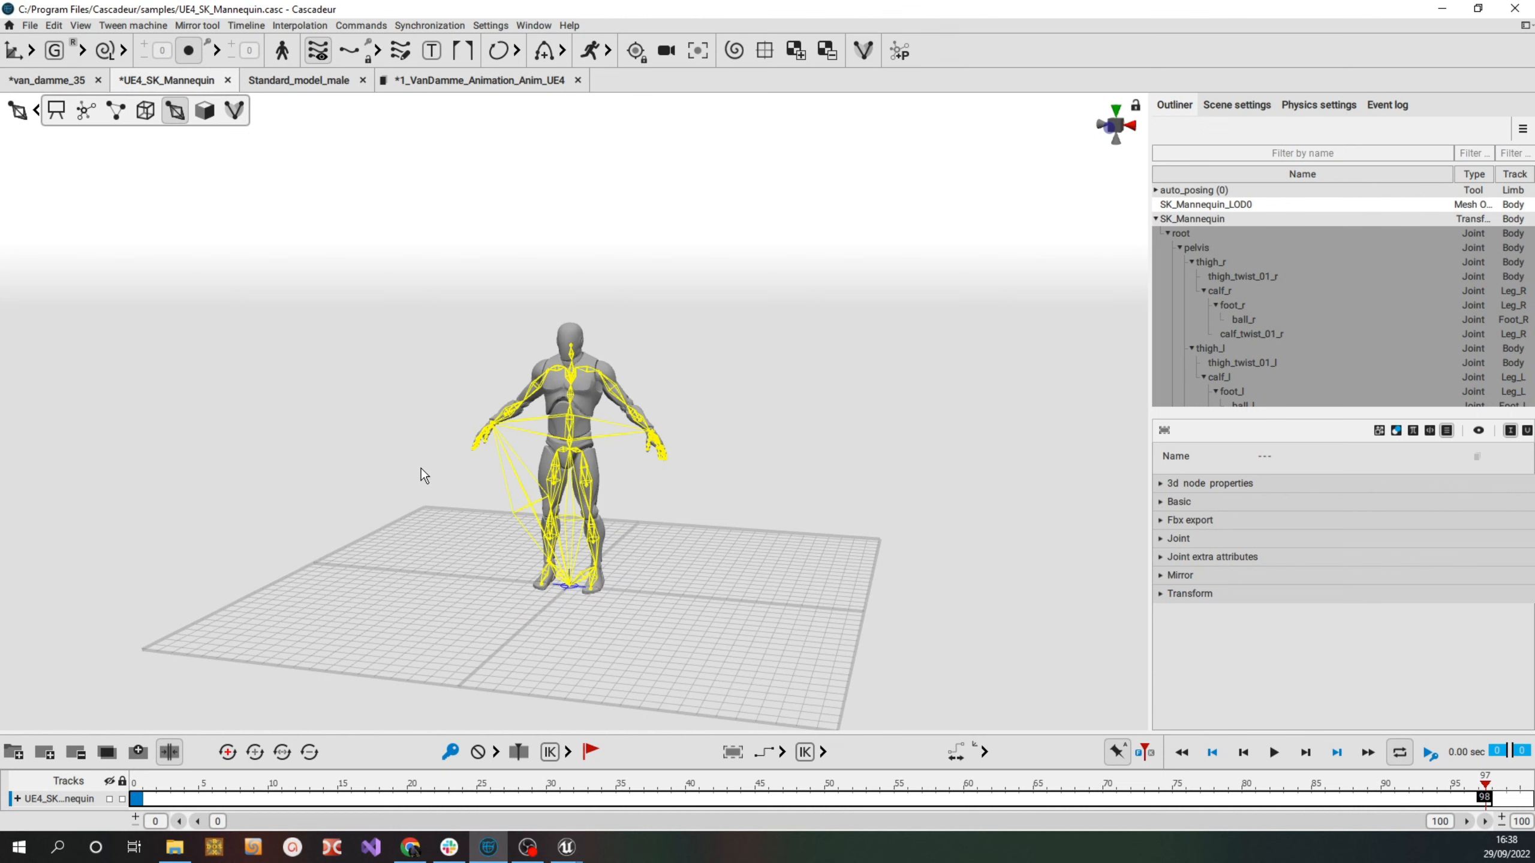
{"action": "right_click_drag", "start_coordinate": [430, 395], "coordinate": [637, 336]}
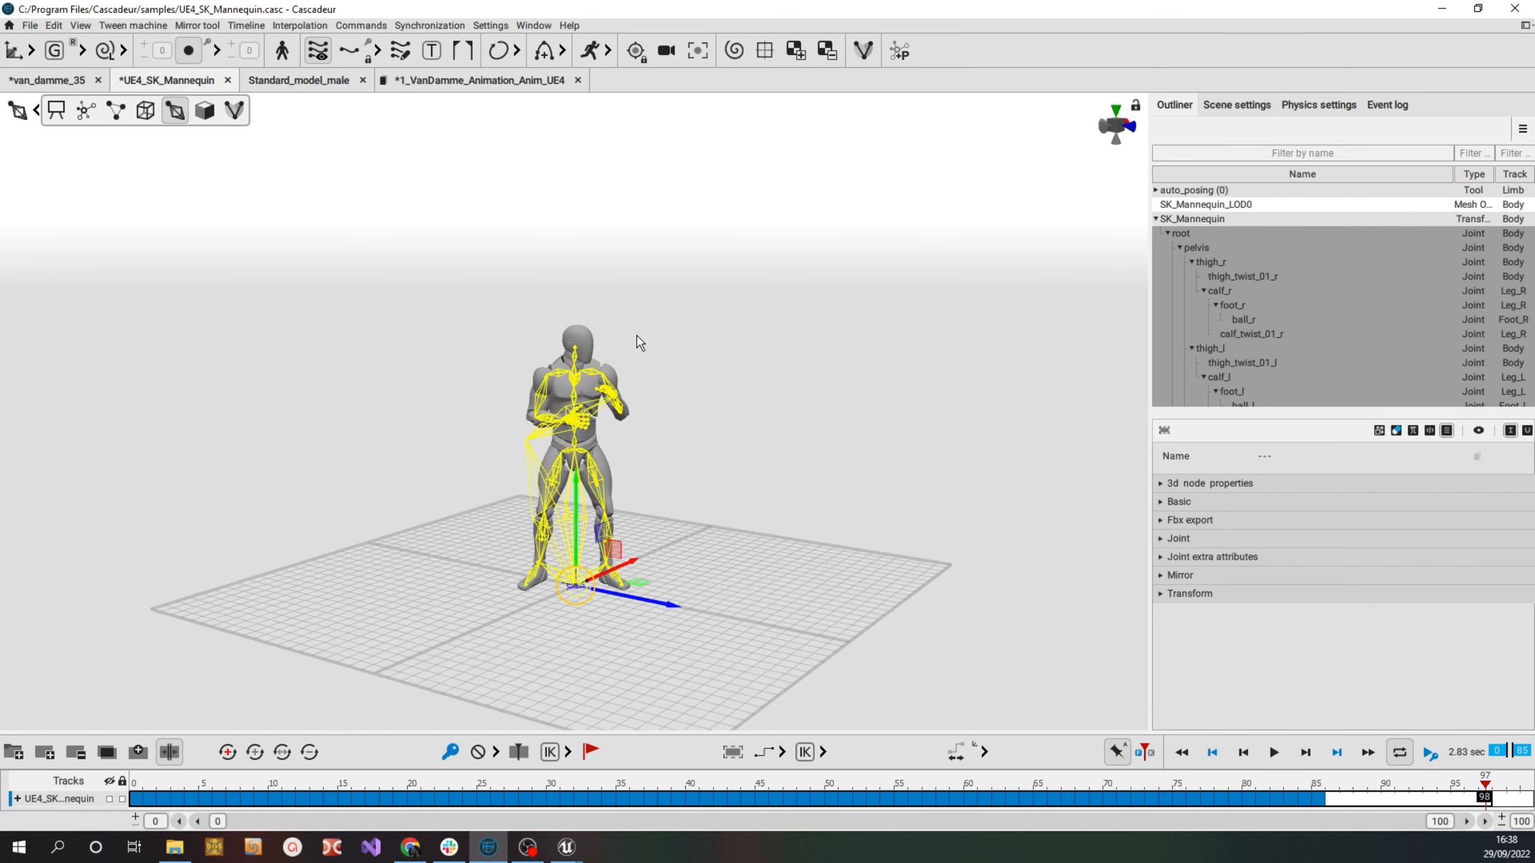
{"action": "left_click", "coordinate": [792, 362]}
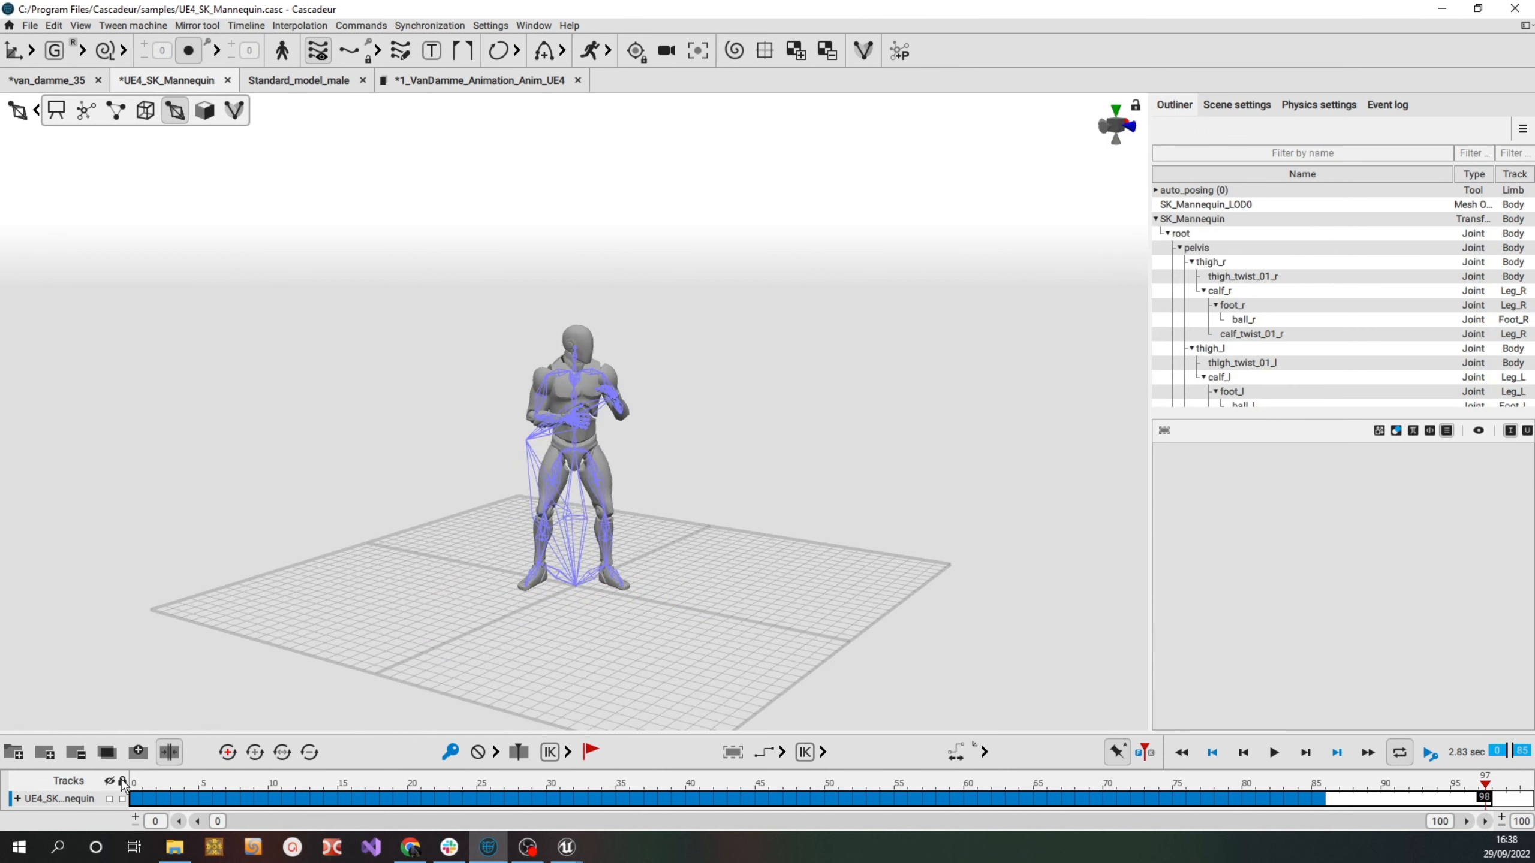
Scrub through the mannequin's pasted animation and examine its starting pose up close at frame 0
{"action": "left_click_drag", "start_coordinate": [145, 791], "coordinate": [776, 784]}
{"action": "left_click_drag", "start_coordinate": [558, 731], "coordinate": [116, 690]}
{"action": "scroll", "coordinate": [622, 447], "scroll_direction": "up", "scroll_amount": 5}
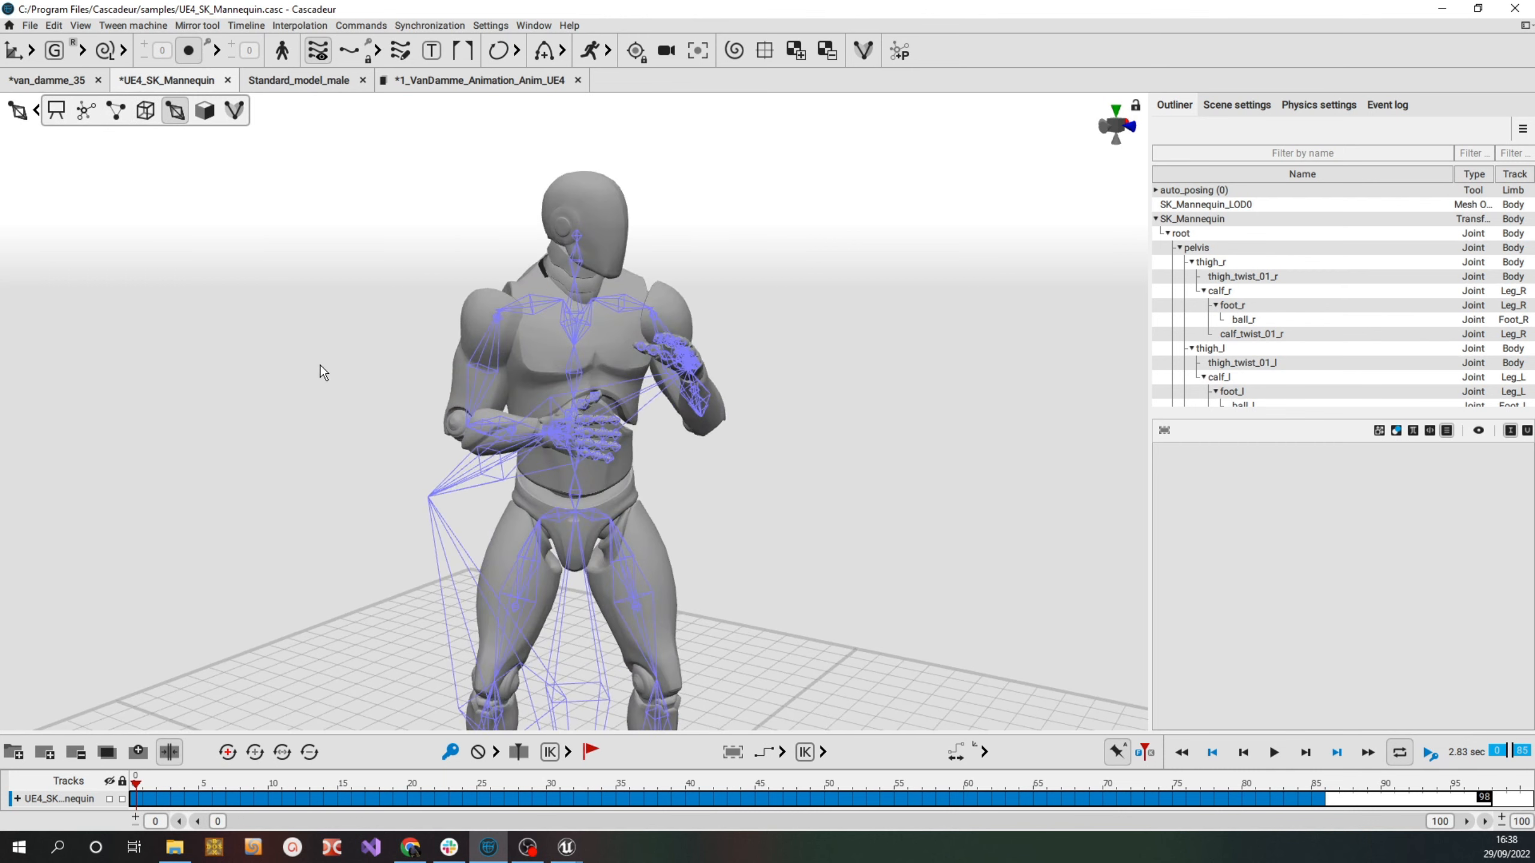
{"action": "scroll", "coordinate": [530, 380], "scroll_direction": "down", "scroll_amount": 4}
{"action": "left_click_drag", "start_coordinate": [843, 444], "coordinate": [834, 409], "text": "alt"}
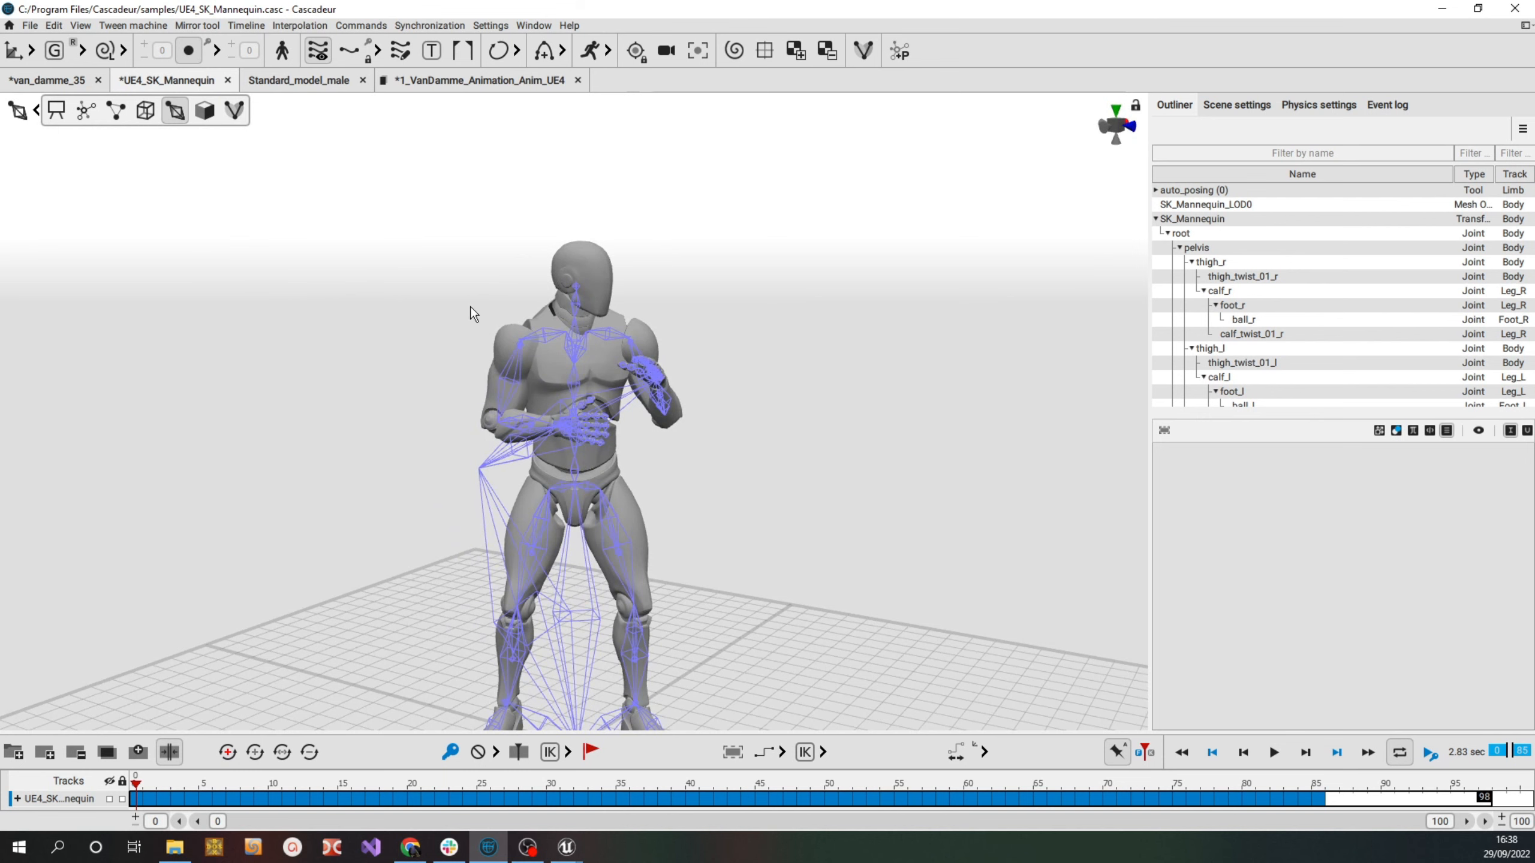
Show the mannequin's point controllers, then switch to the box controllers and examine the hands
{"action": "left_click", "coordinate": [118, 112]}
{"action": "left_click_drag", "start_coordinate": [278, 332], "coordinate": [530, 365], "text": "alt"}
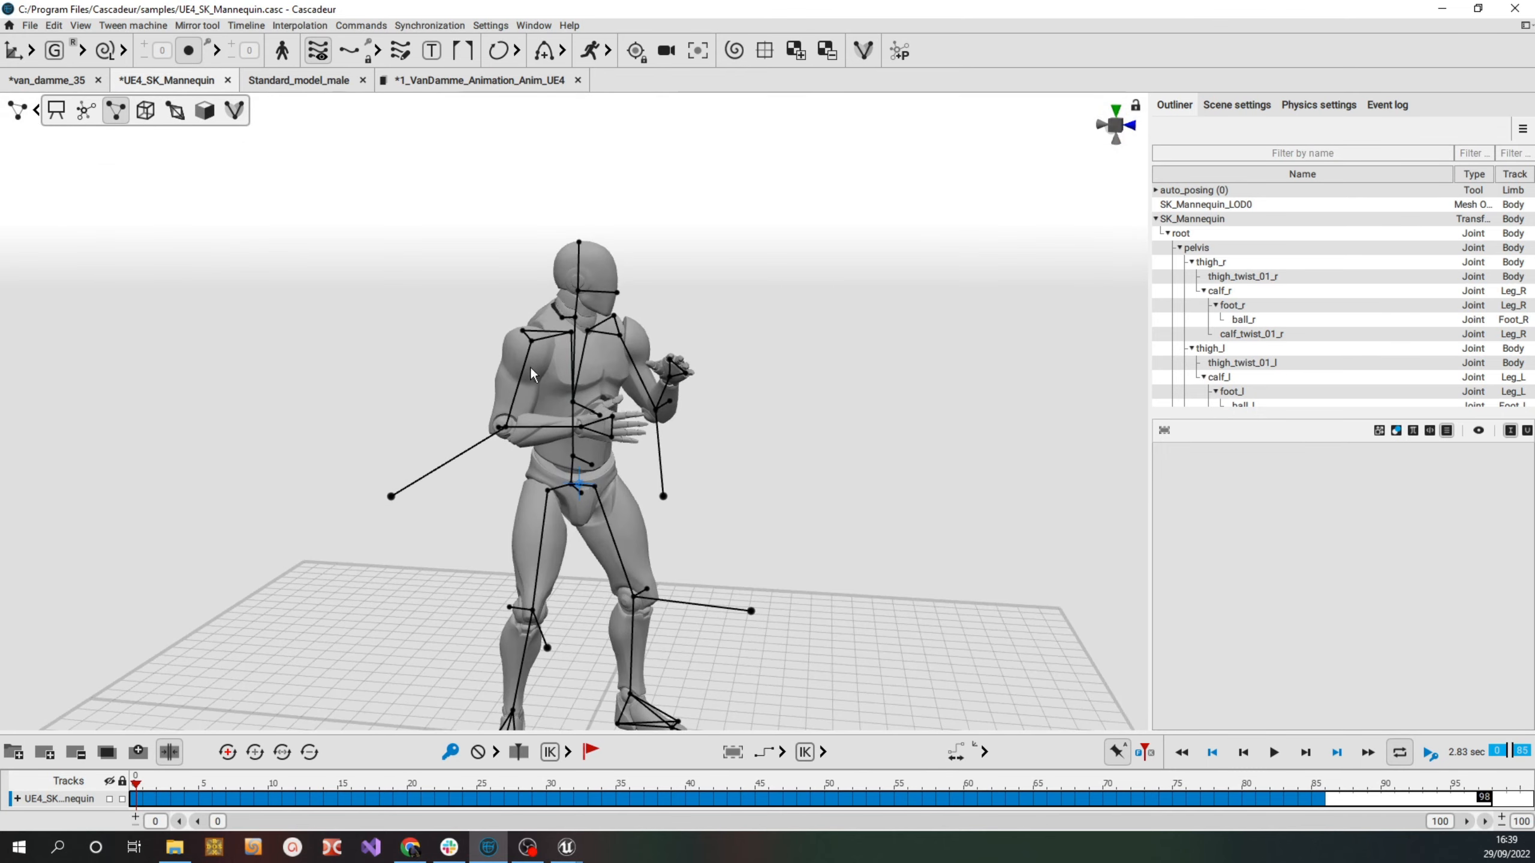
{"action": "left_click", "coordinate": [145, 111]}
{"action": "left_click_drag", "start_coordinate": [711, 389], "coordinate": [582, 434], "text": "alt"}
{"action": "scroll", "coordinate": [583, 435], "scroll_direction": "up", "scroll_amount": 5}
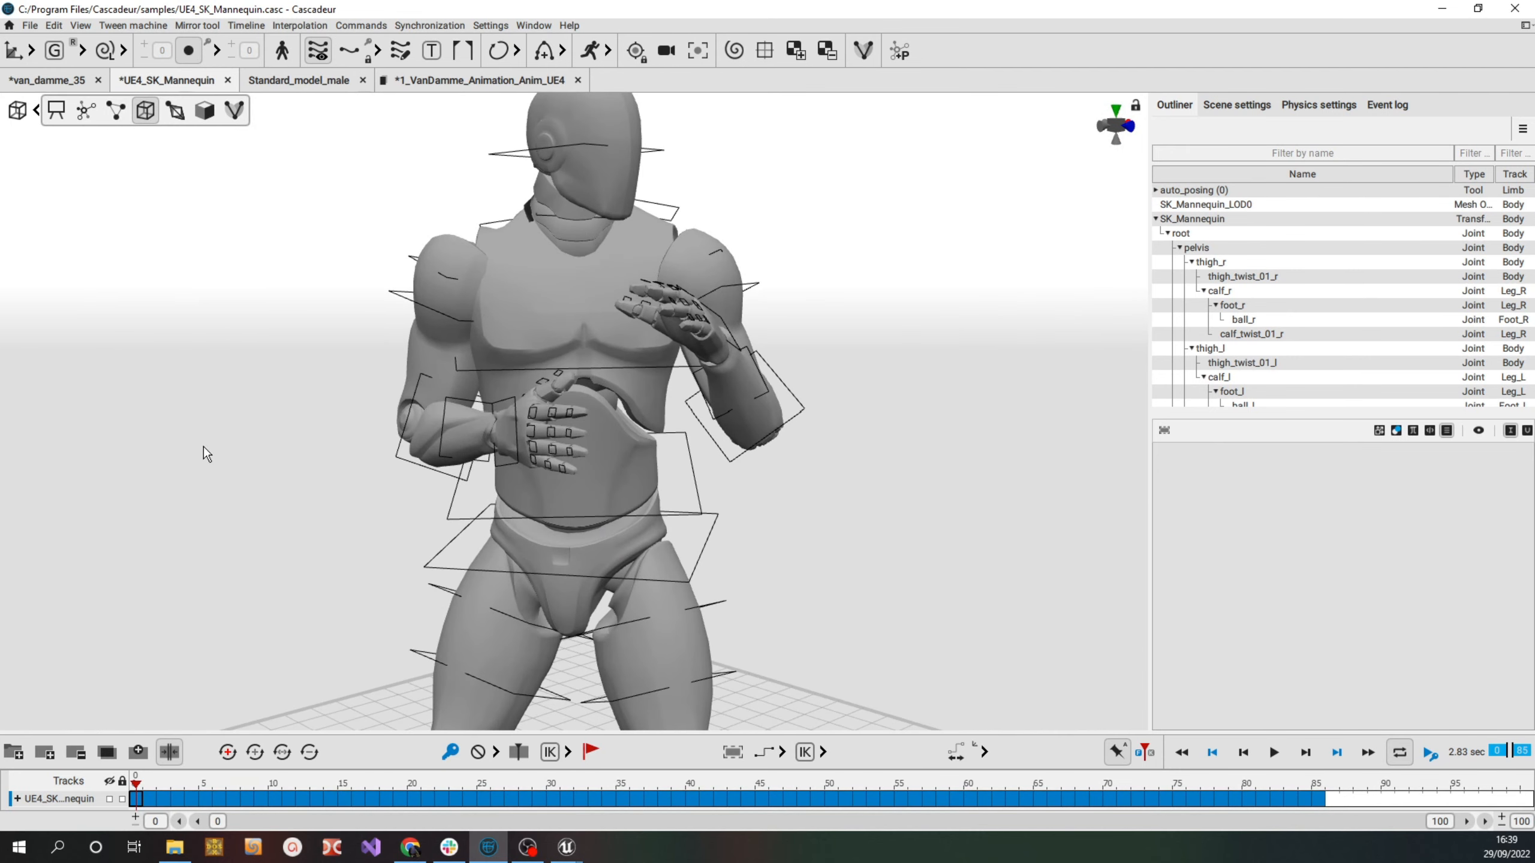
{"action": "left_click_drag", "start_coordinate": [204, 446], "coordinate": [270, 413], "text": "alt"}
{"action": "scroll", "coordinate": [624, 476], "scroll_direction": "up", "scroll_amount": 2}
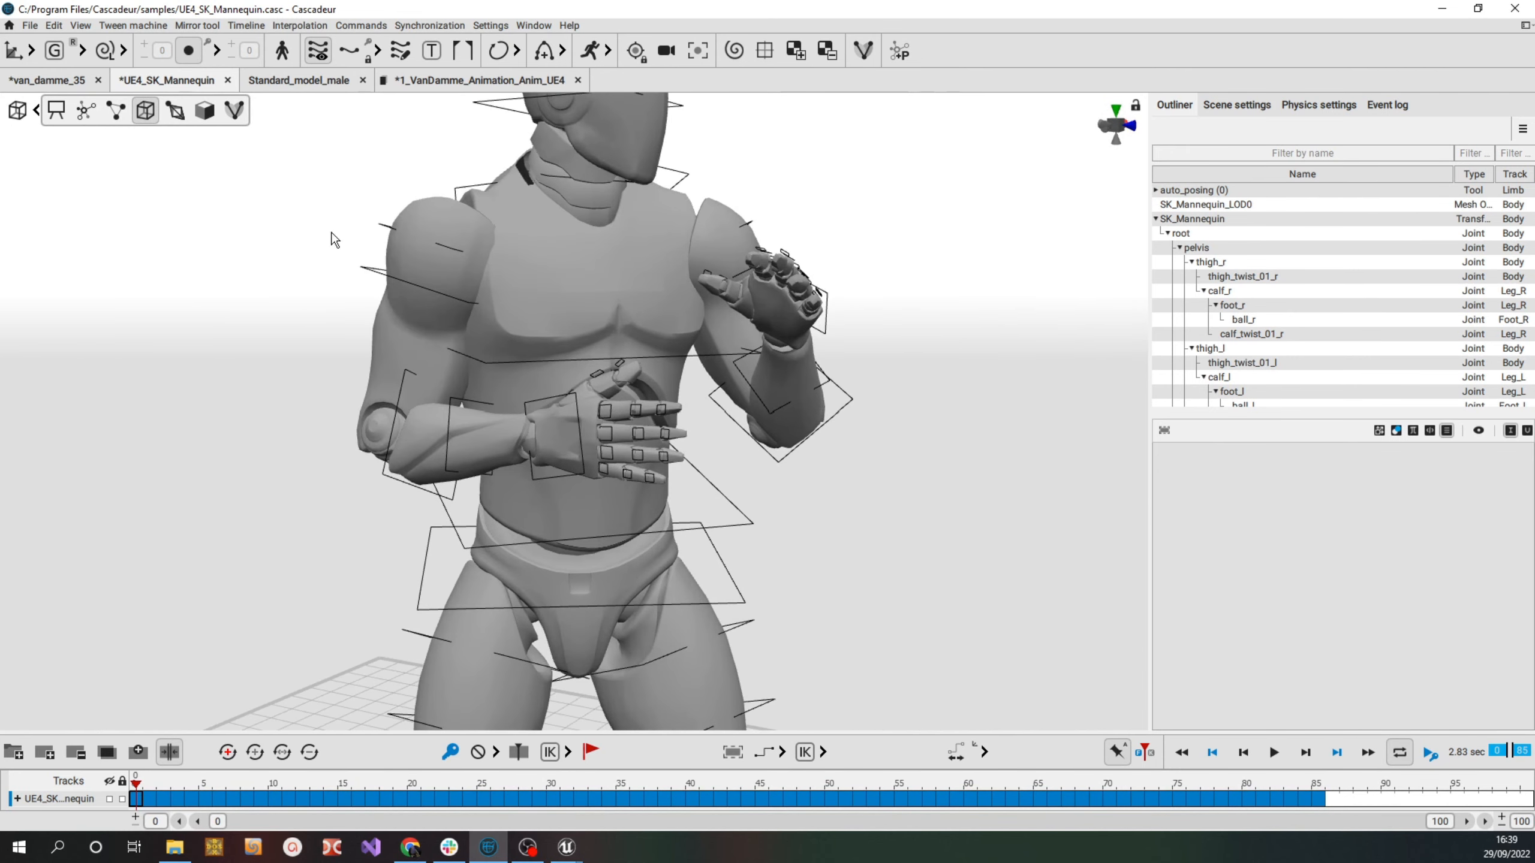
Examine the hand poses in the original van_damme_35 scene and scrub through its animation
{"action": "left_click", "coordinate": [58, 88]}
{"action": "scroll", "coordinate": [552, 348], "scroll_direction": "up", "scroll_amount": 3}
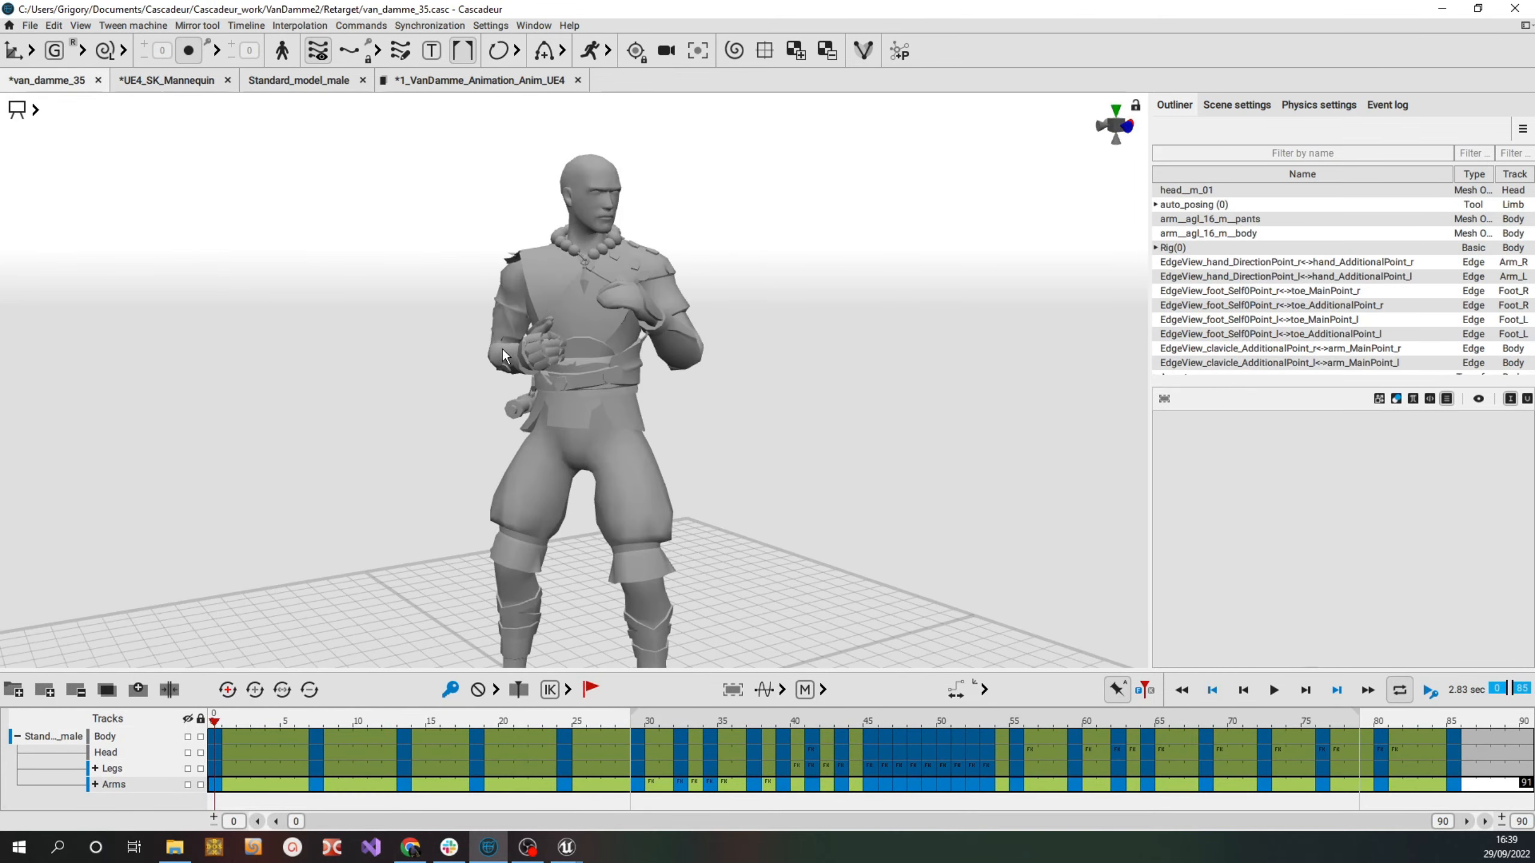
{"action": "scroll", "coordinate": [411, 337], "scroll_direction": "up", "scroll_amount": 3}
{"action": "left_click_drag", "start_coordinate": [451, 317], "coordinate": [670, 377], "text": "alt"}
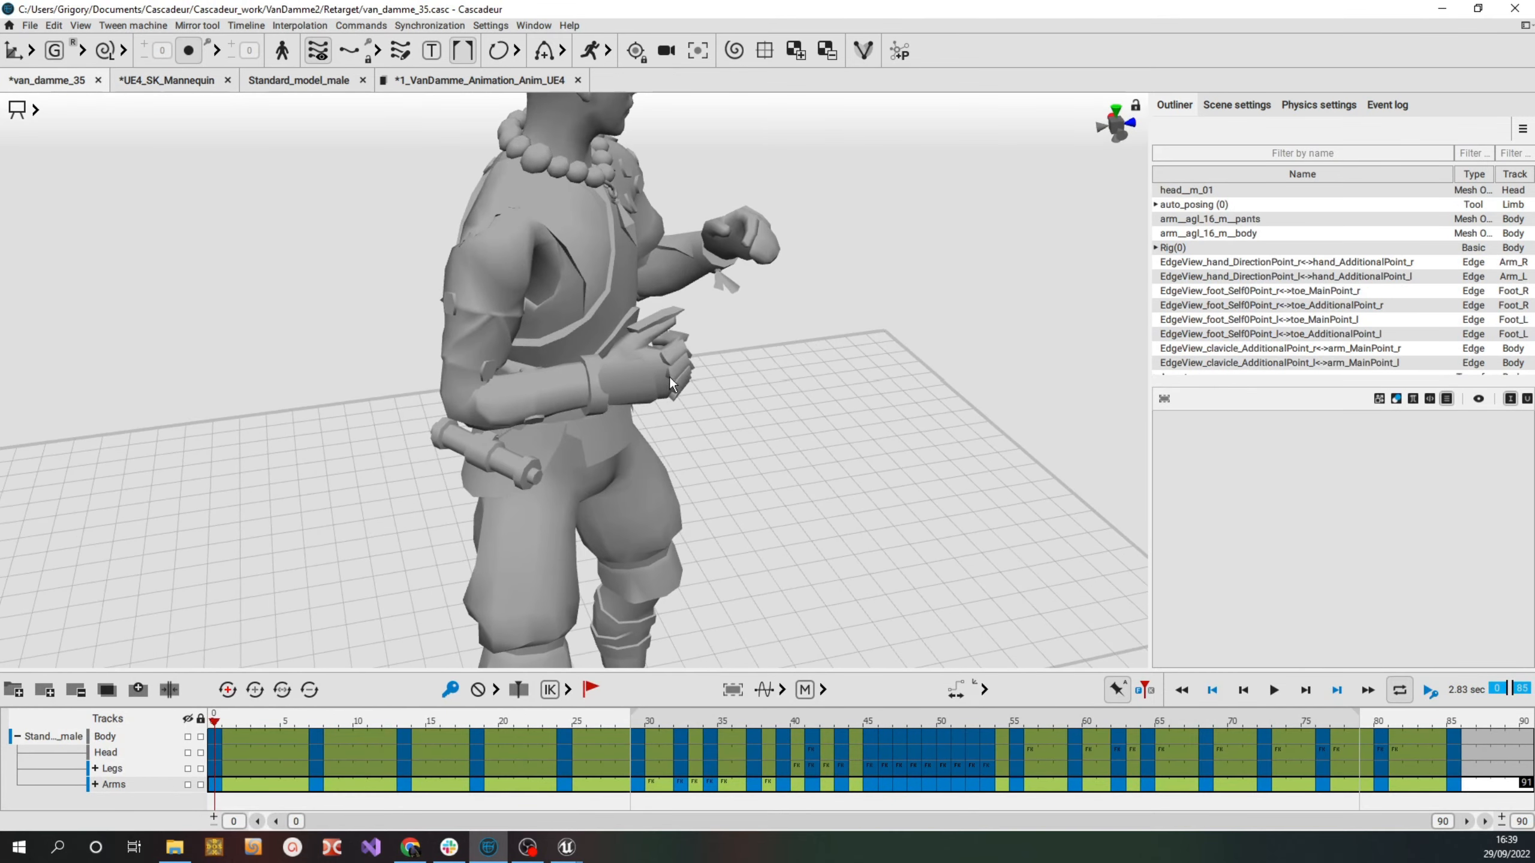
{"action": "left_click_drag", "start_coordinate": [817, 313], "coordinate": [701, 336], "text": "alt"}
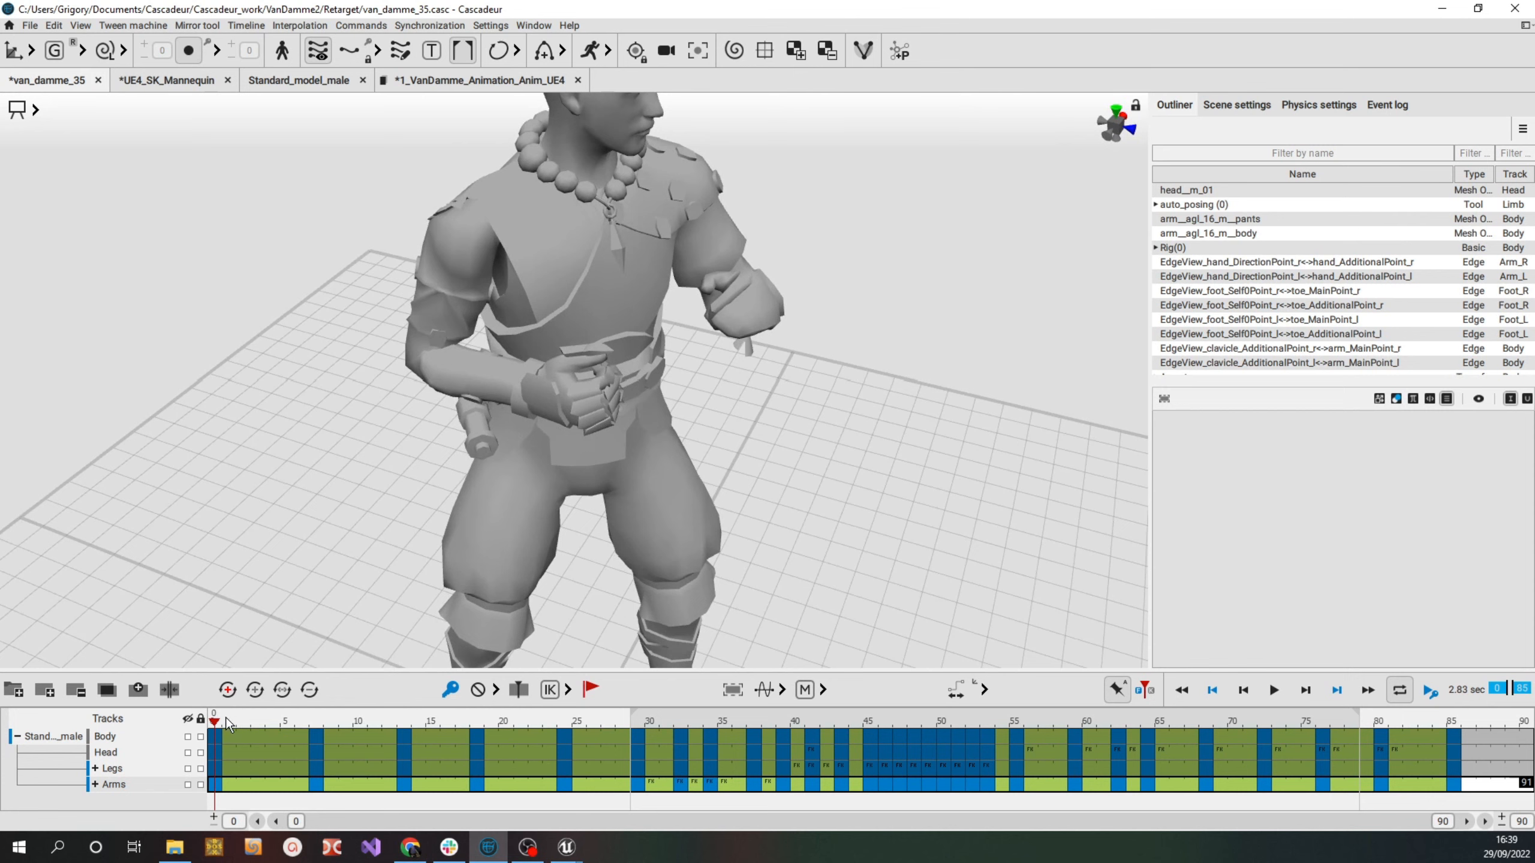
{"action": "left_click", "coordinate": [390, 720]}
{"action": "left_click_drag", "start_coordinate": [406, 719], "coordinate": [1304, 741]}
{"action": "scroll", "coordinate": [568, 538], "scroll_direction": "down", "scroll_amount": 4}
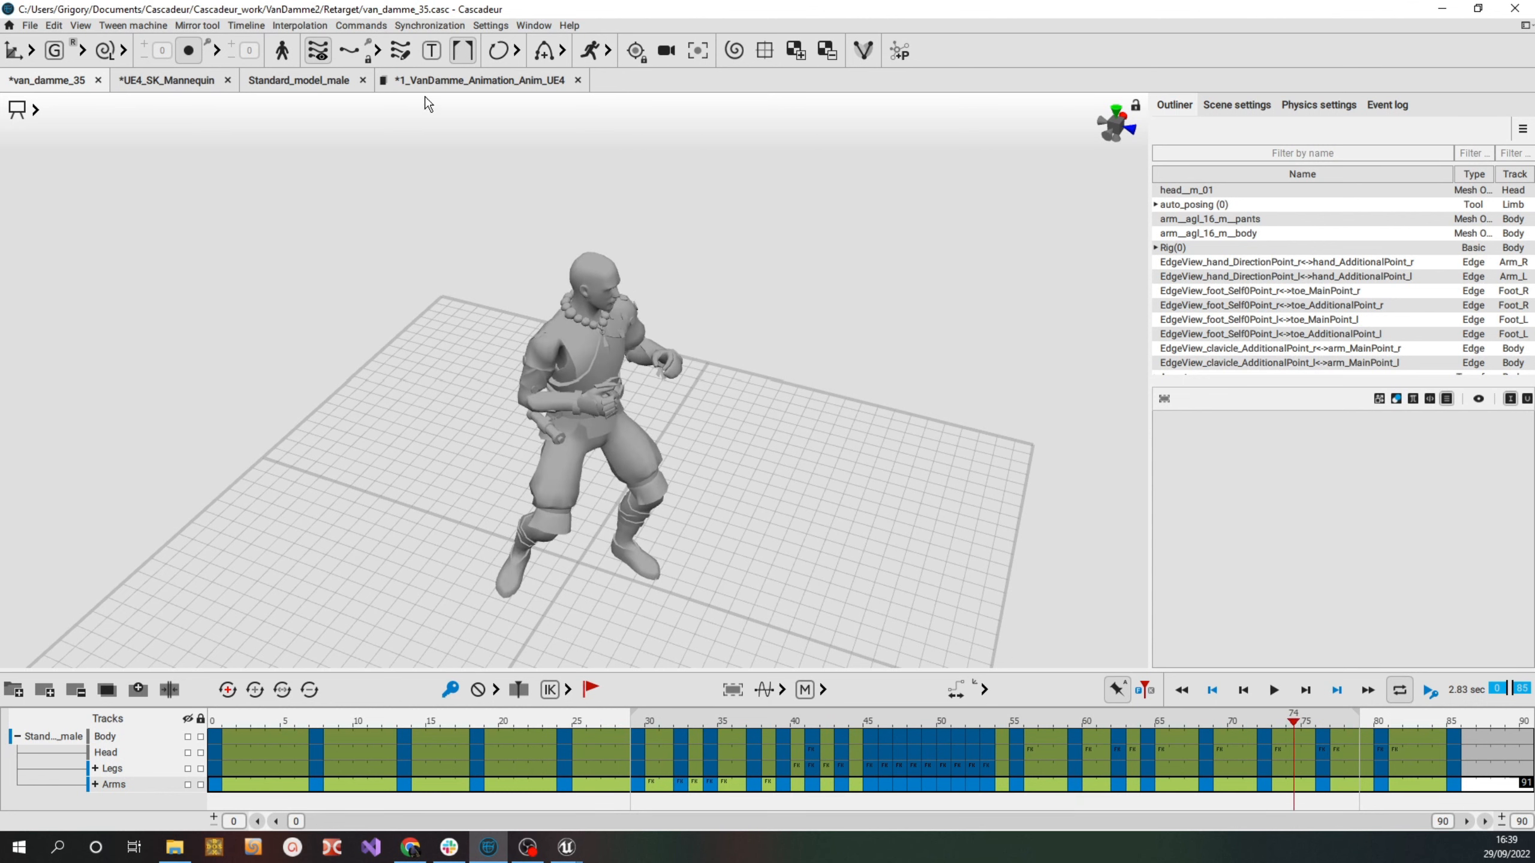
Curl the UE4 mannequin's right-hand fingers at frame 0 by rotating the hand and finger boxes together on local axes
{"action": "left_click", "coordinate": [182, 83]}
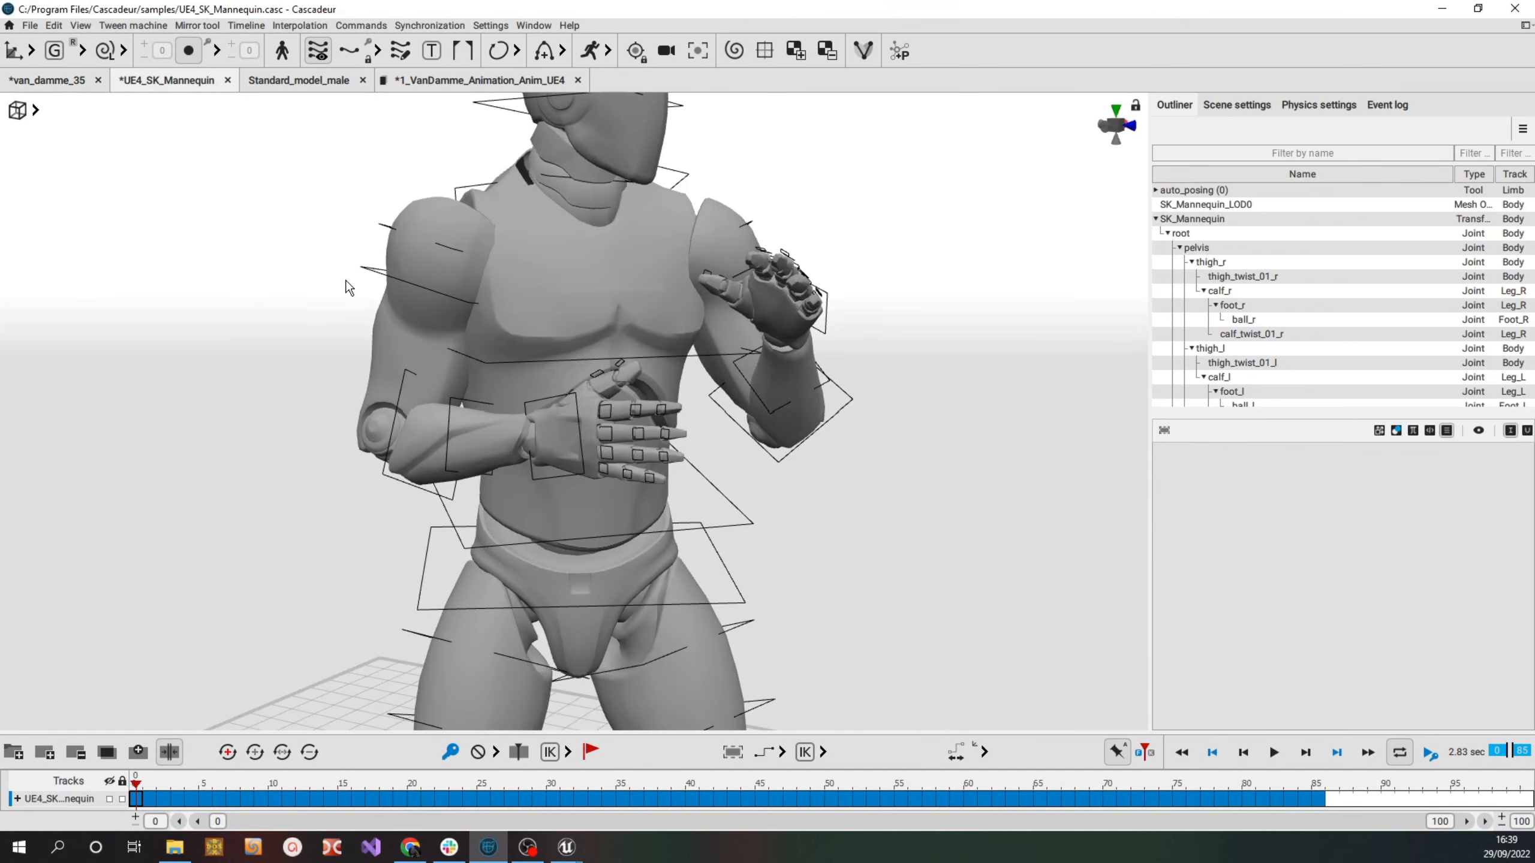
{"action": "left_click", "coordinate": [578, 415]}
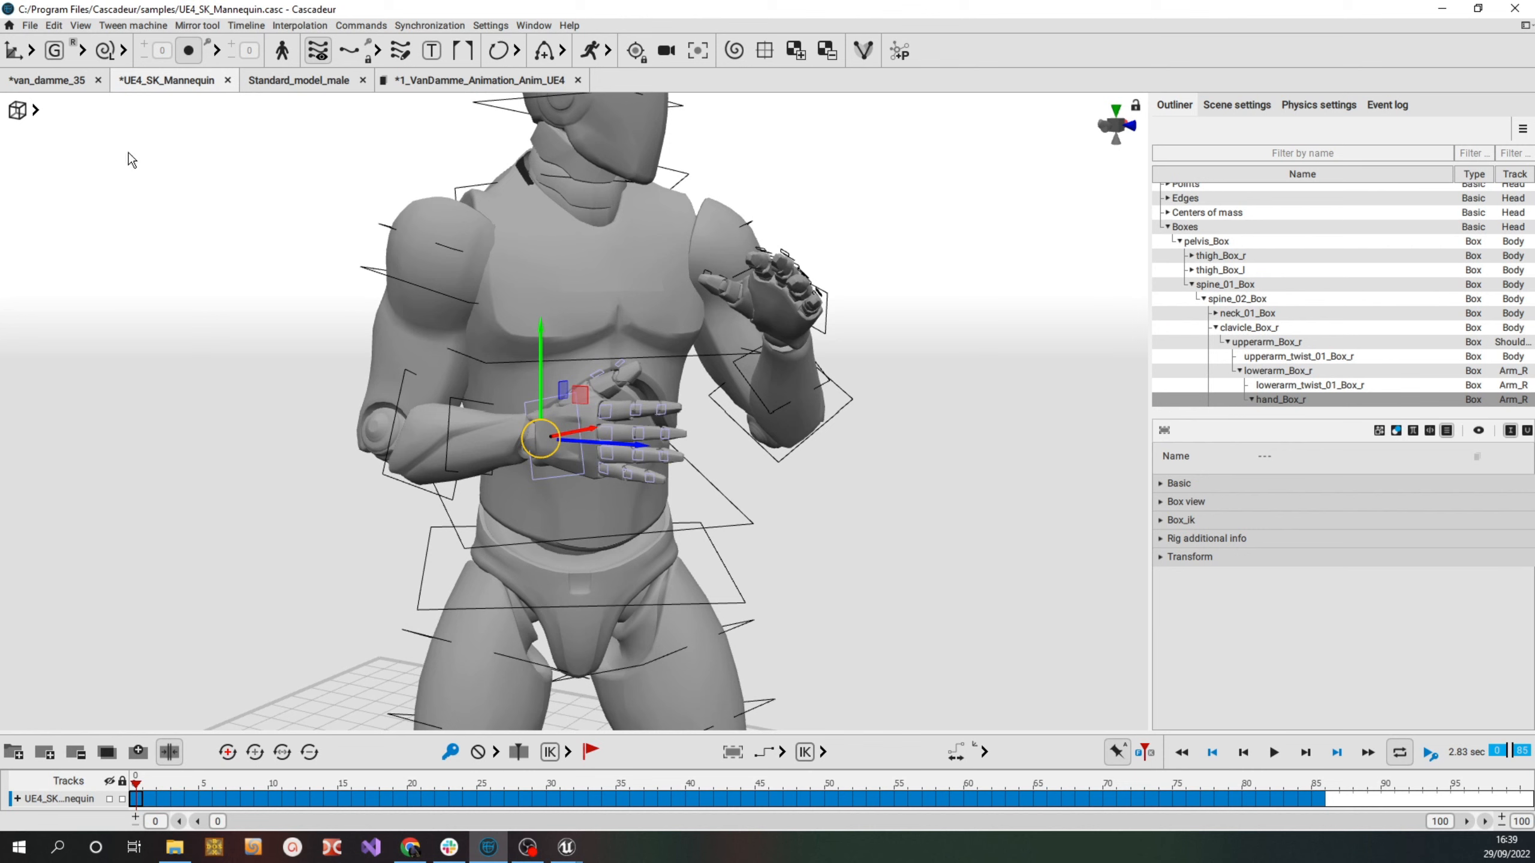
{"action": "left_click", "coordinate": [53, 53]}
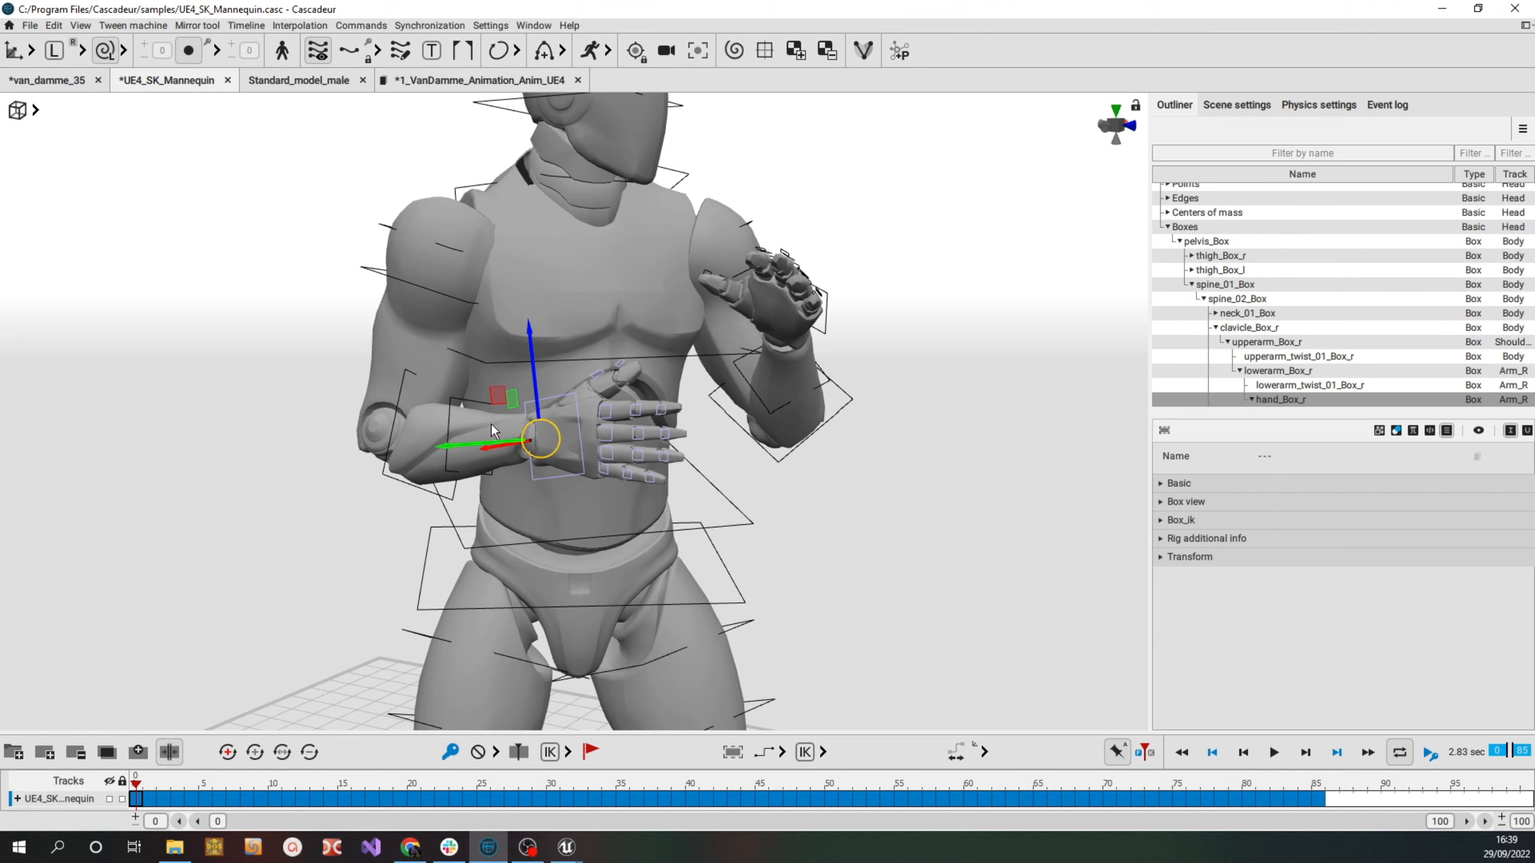
{"action": "key", "text": "e"}
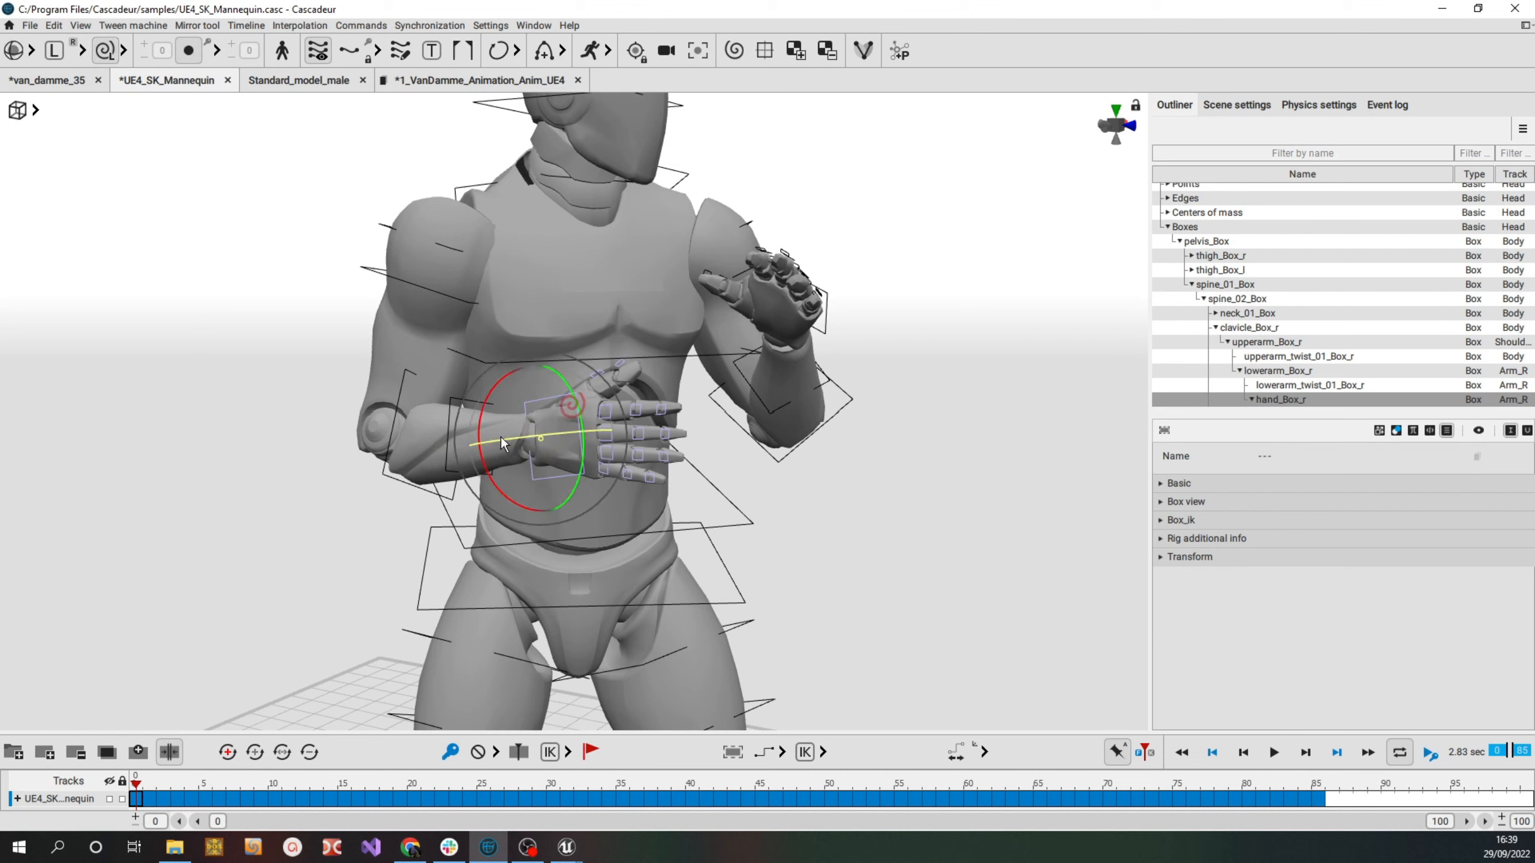
{"action": "left_click_drag", "start_coordinate": [502, 445], "coordinate": [535, 450]}
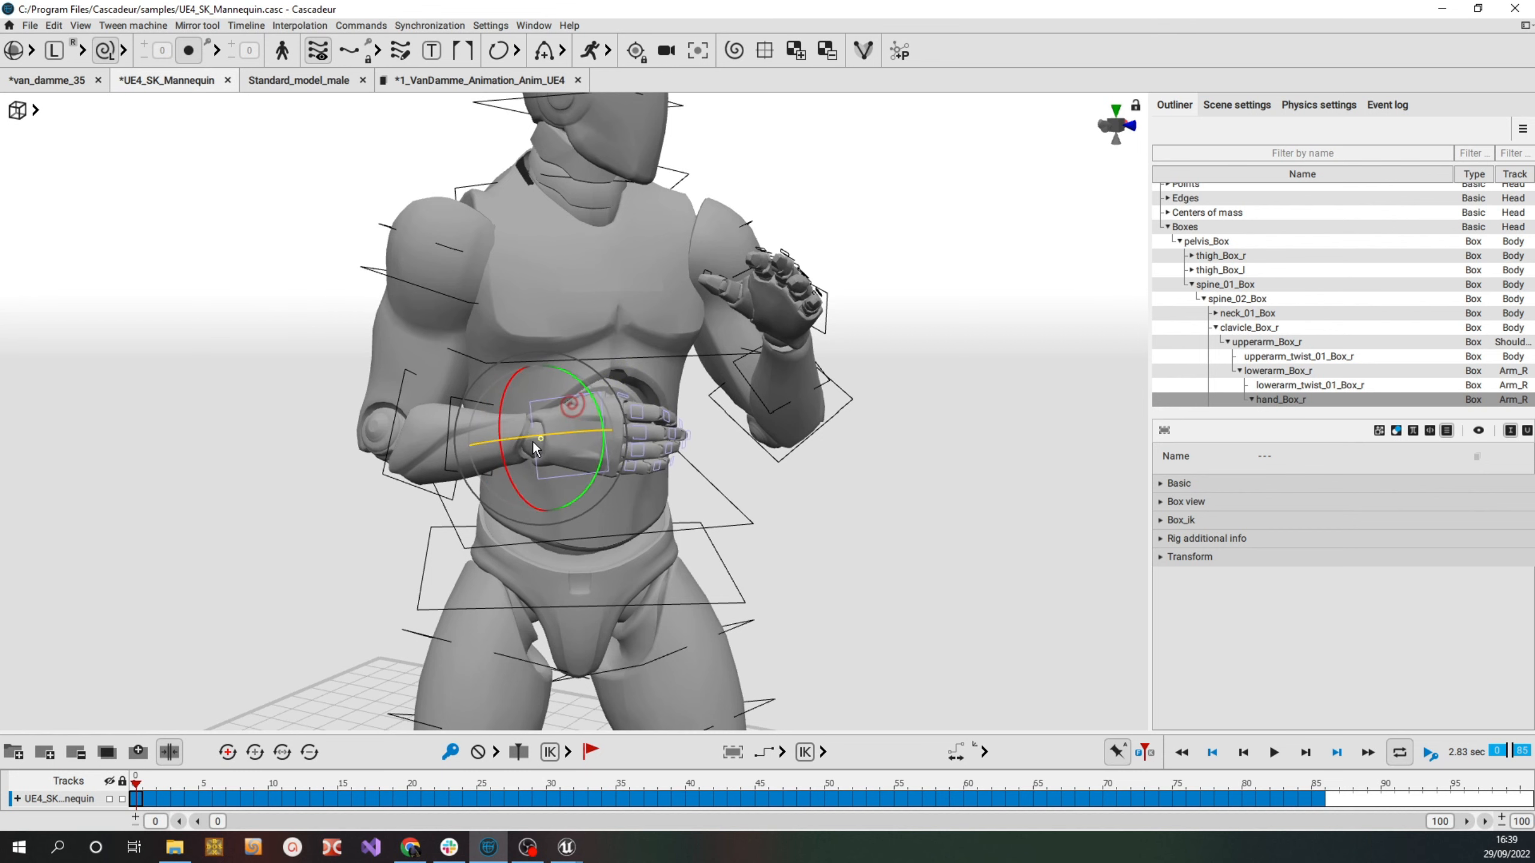
Select the mannequin's left-hand boxes and mirror the right hand's finger pose onto them on the current frame, using the Z plane
{"action": "left_click", "coordinate": [873, 511]}
{"action": "right_click_drag", "start_coordinate": [914, 497], "coordinate": [843, 530]}
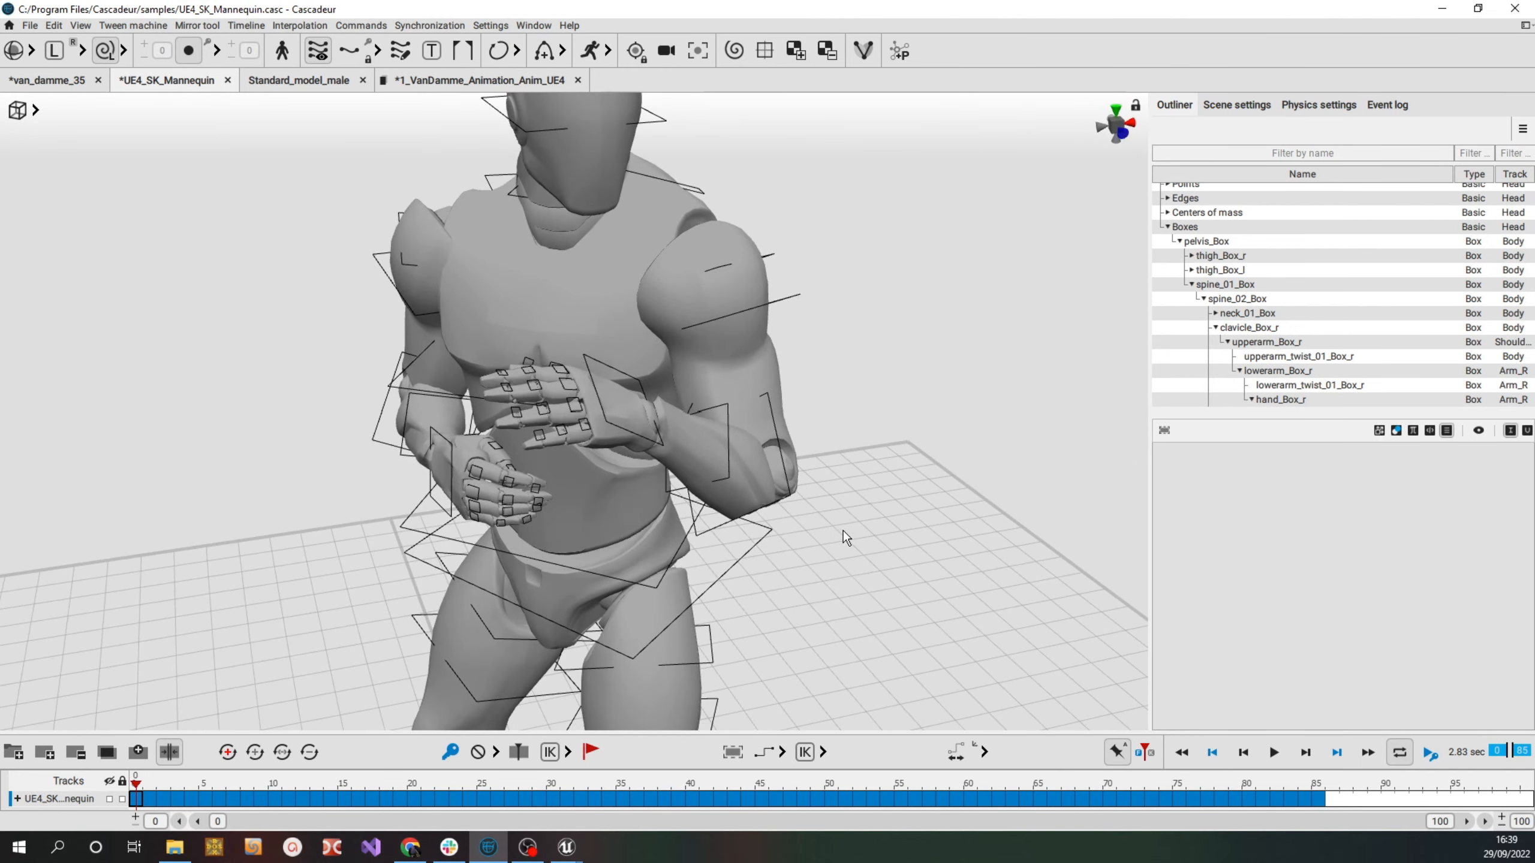
{"action": "left_click", "coordinate": [608, 427]}
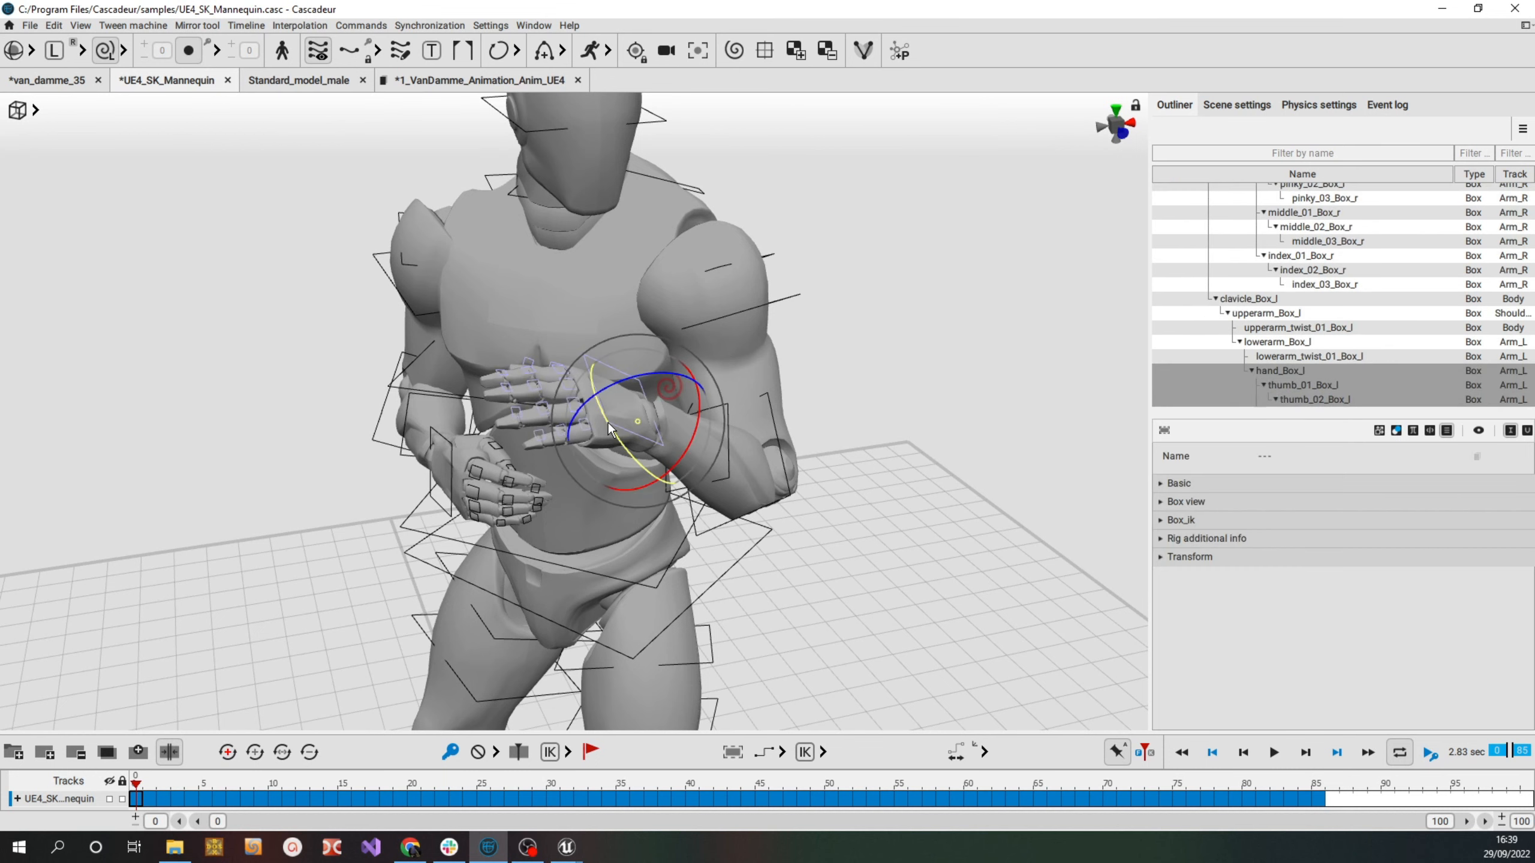
{"action": "right_click_drag", "start_coordinate": [281, 255], "coordinate": [482, 317]}
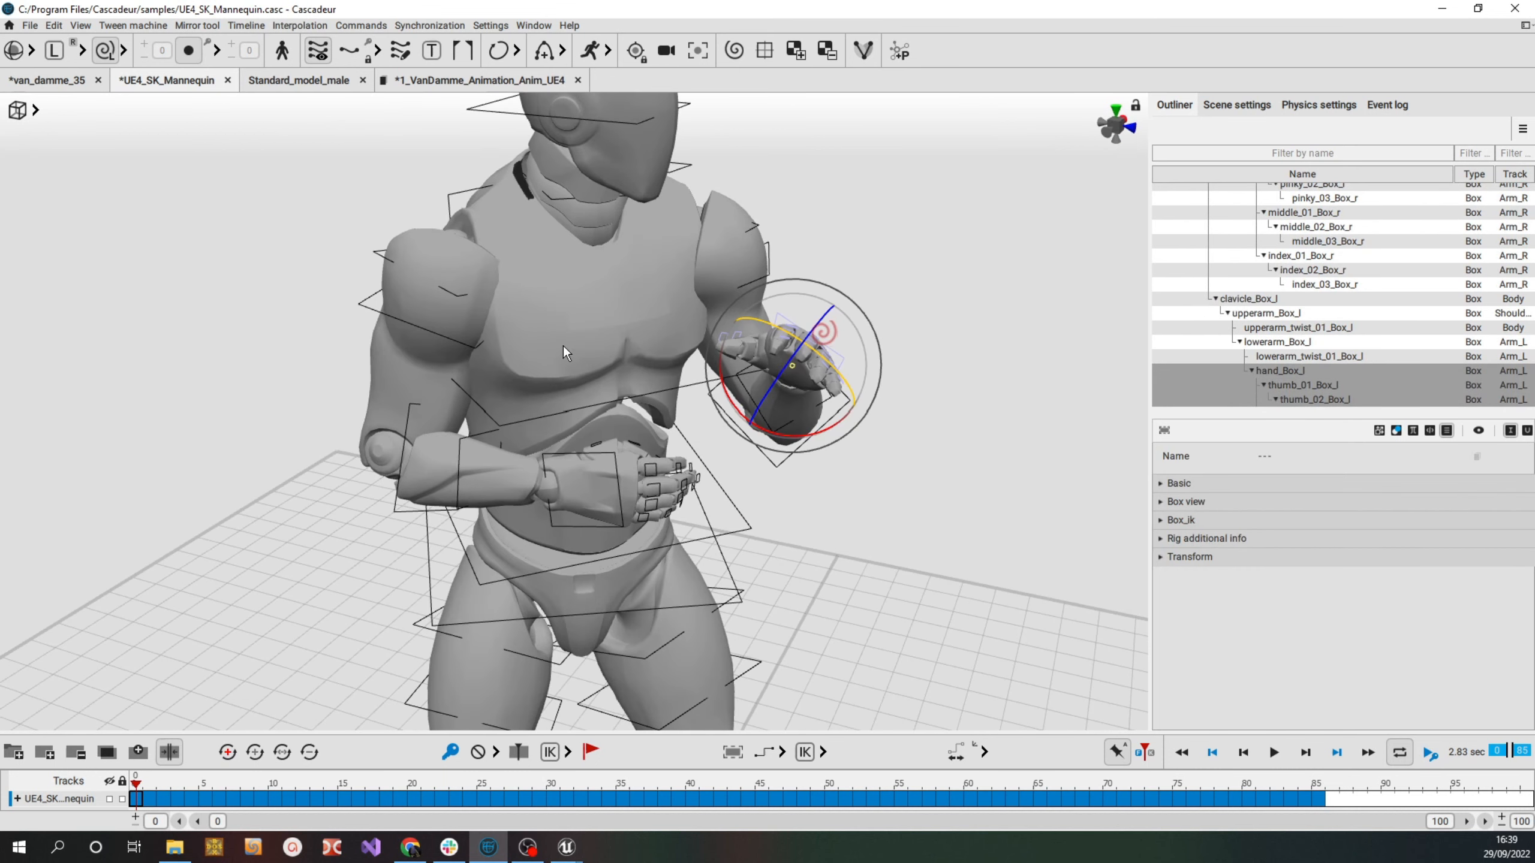
{"action": "right_click_drag", "start_coordinate": [839, 341], "coordinate": [528, 501]}
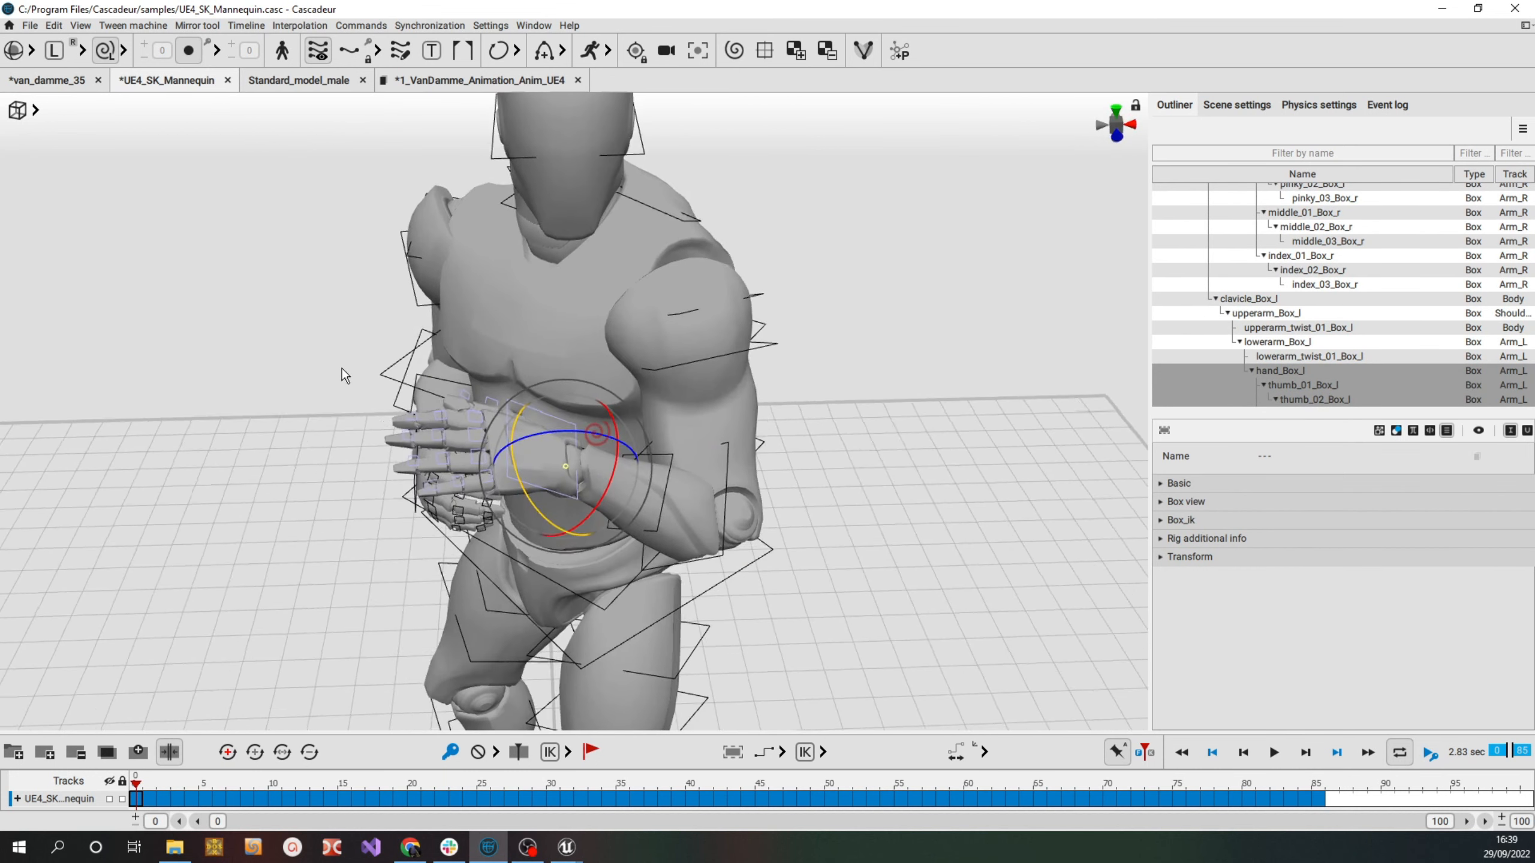
{"action": "right_click_drag", "start_coordinate": [337, 368], "coordinate": [441, 350]}
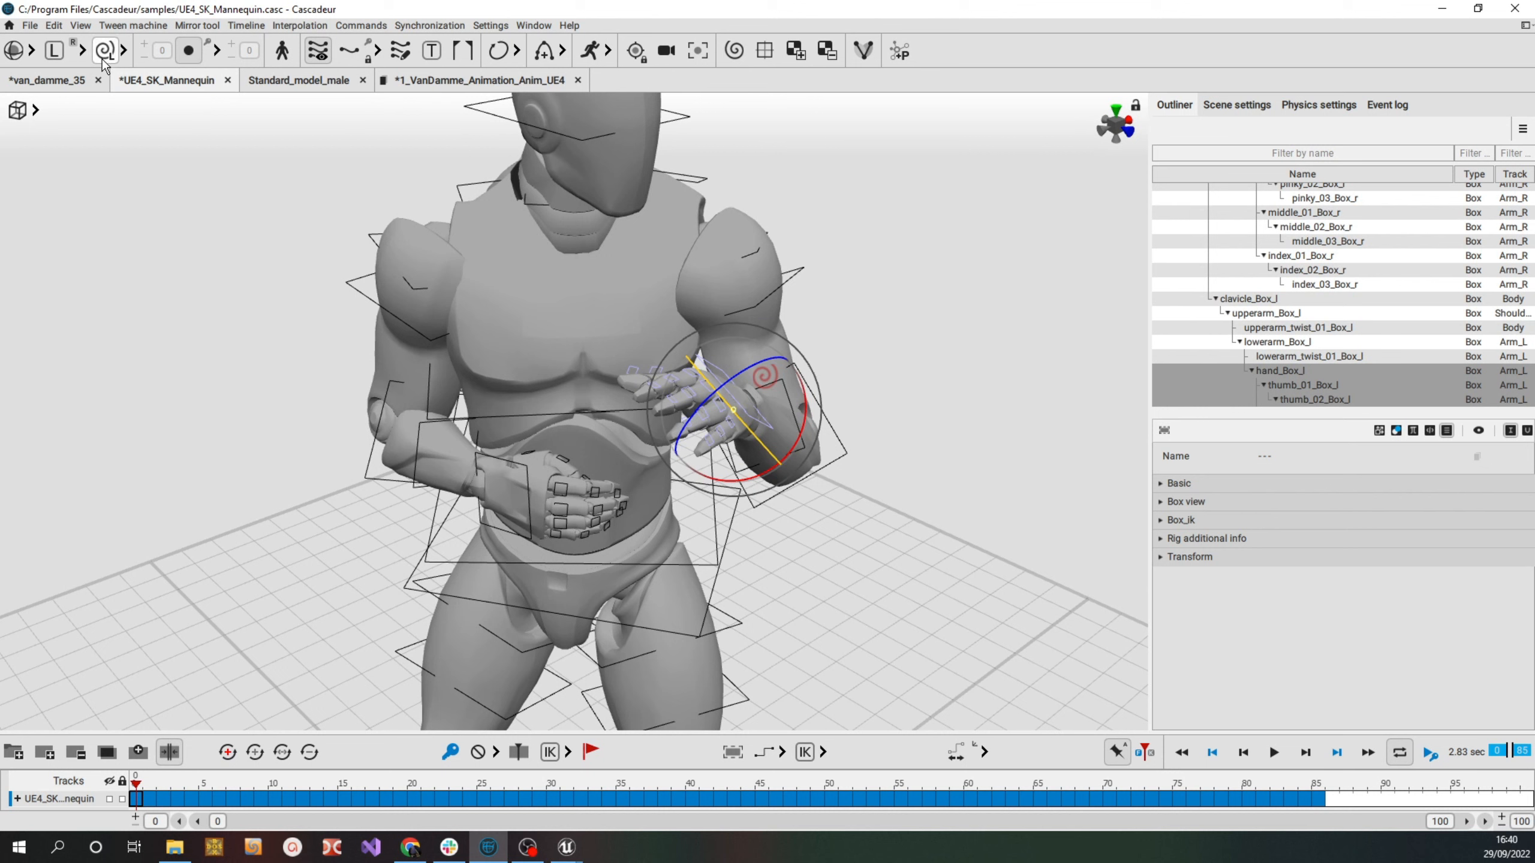
{"action": "left_click", "coordinate": [199, 26]}
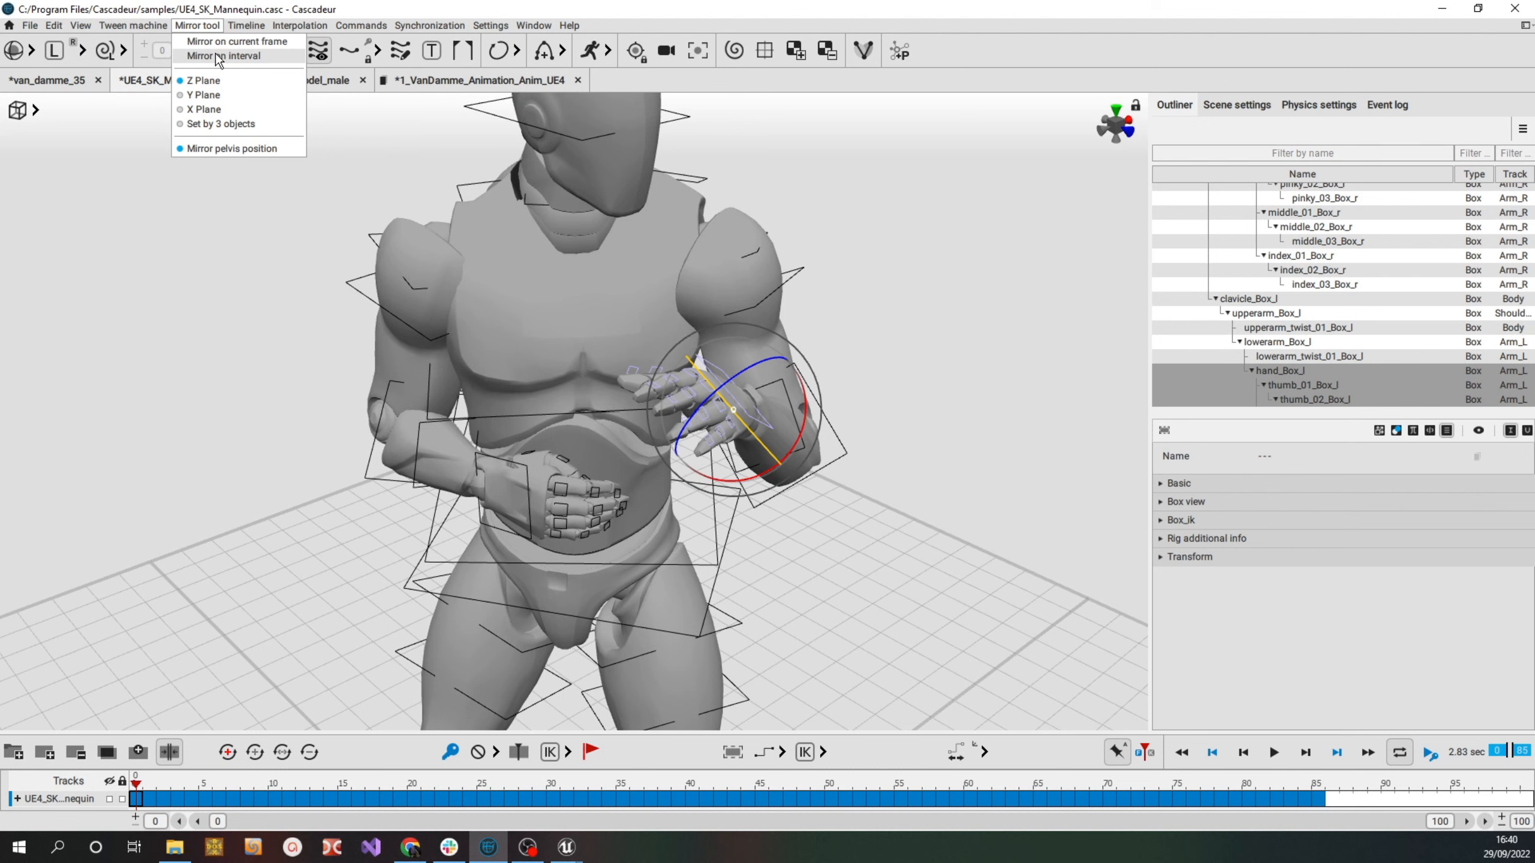
{"action": "left_click", "coordinate": [221, 47]}
{"action": "mouse_move", "coordinate": [562, 410]}
{"action": "left_mouse_down", "text": "alt"}
{"action": "mouse_move", "coordinate": [692, 361]}
{"action": "mouse_move", "coordinate": [575, 387]}
{"action": "left_mouse_up", "text": "alt"}
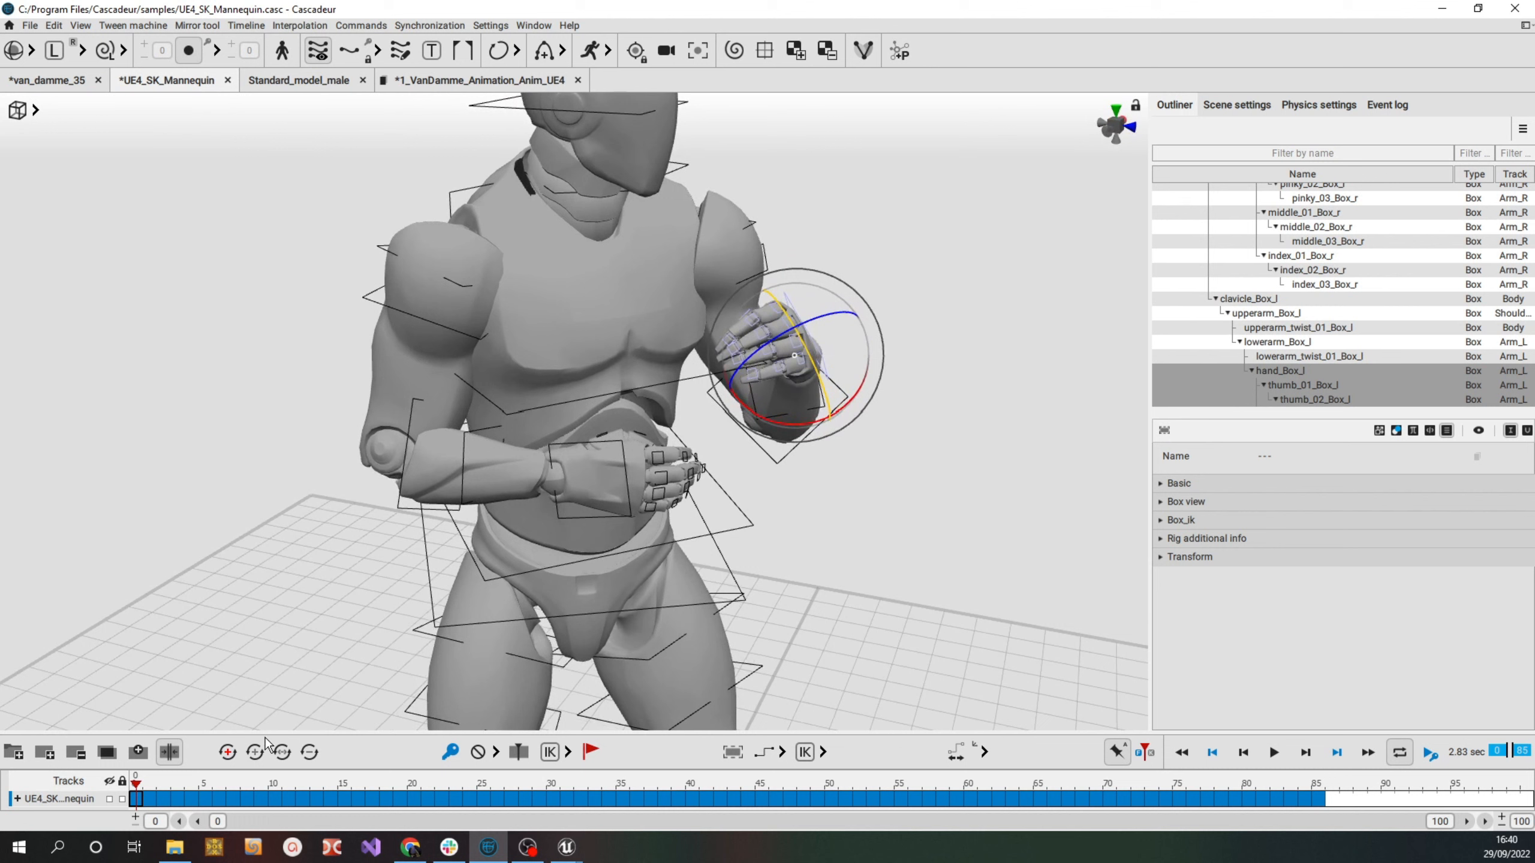
Select the hand and finger boxes of both of the mannequin's hands and activate the rotation manipulator
{"action": "key", "text": "q"}
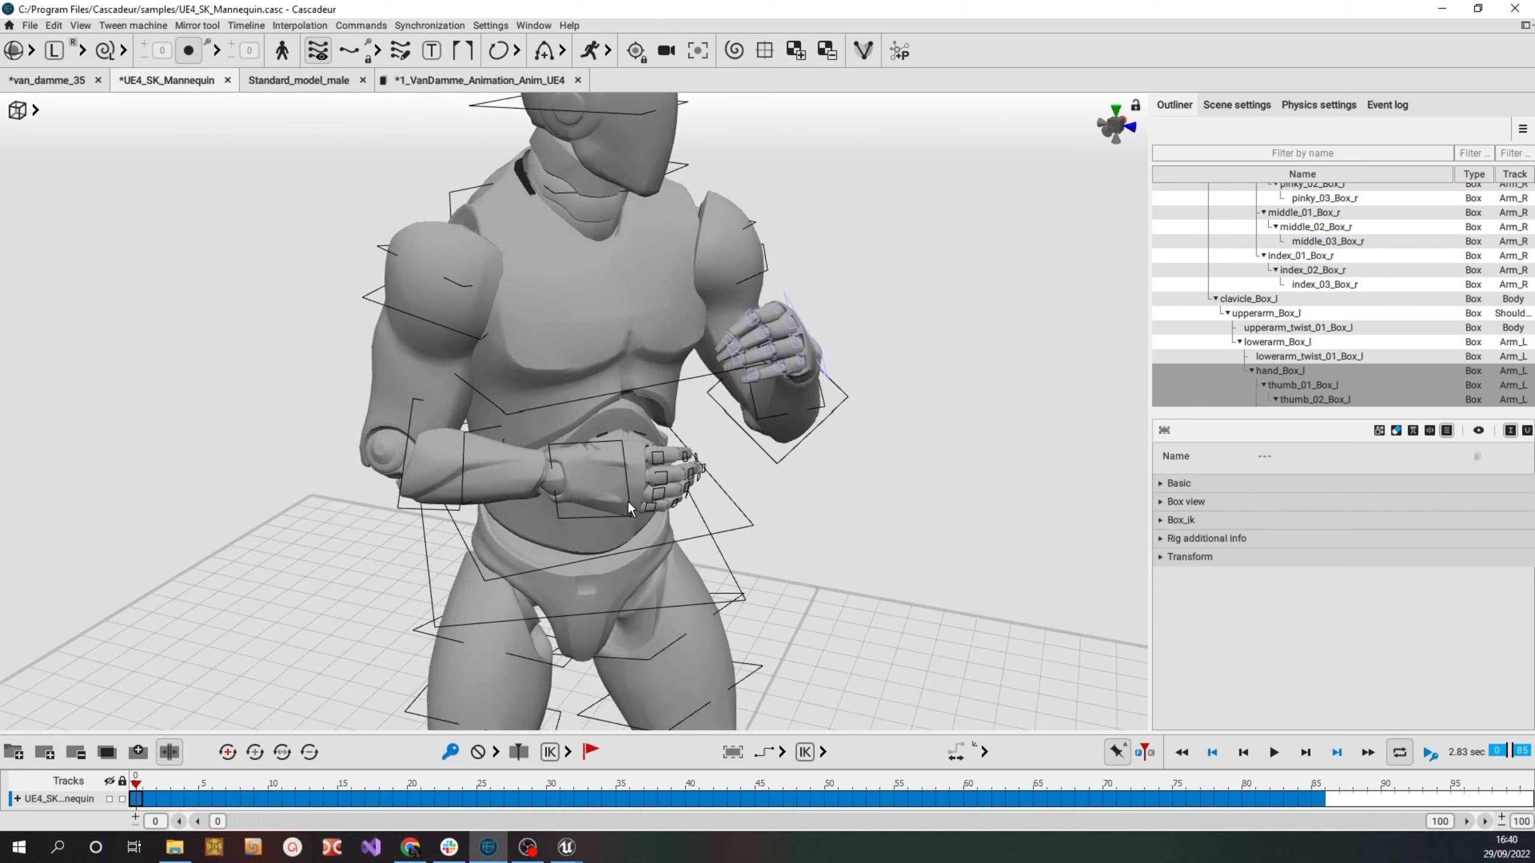
{"action": "left_click", "coordinate": [628, 502]}
{"action": "key", "text": "e"}
{"action": "left_click_drag", "start_coordinate": [643, 504], "coordinate": [715, 502], "text": "alt"}
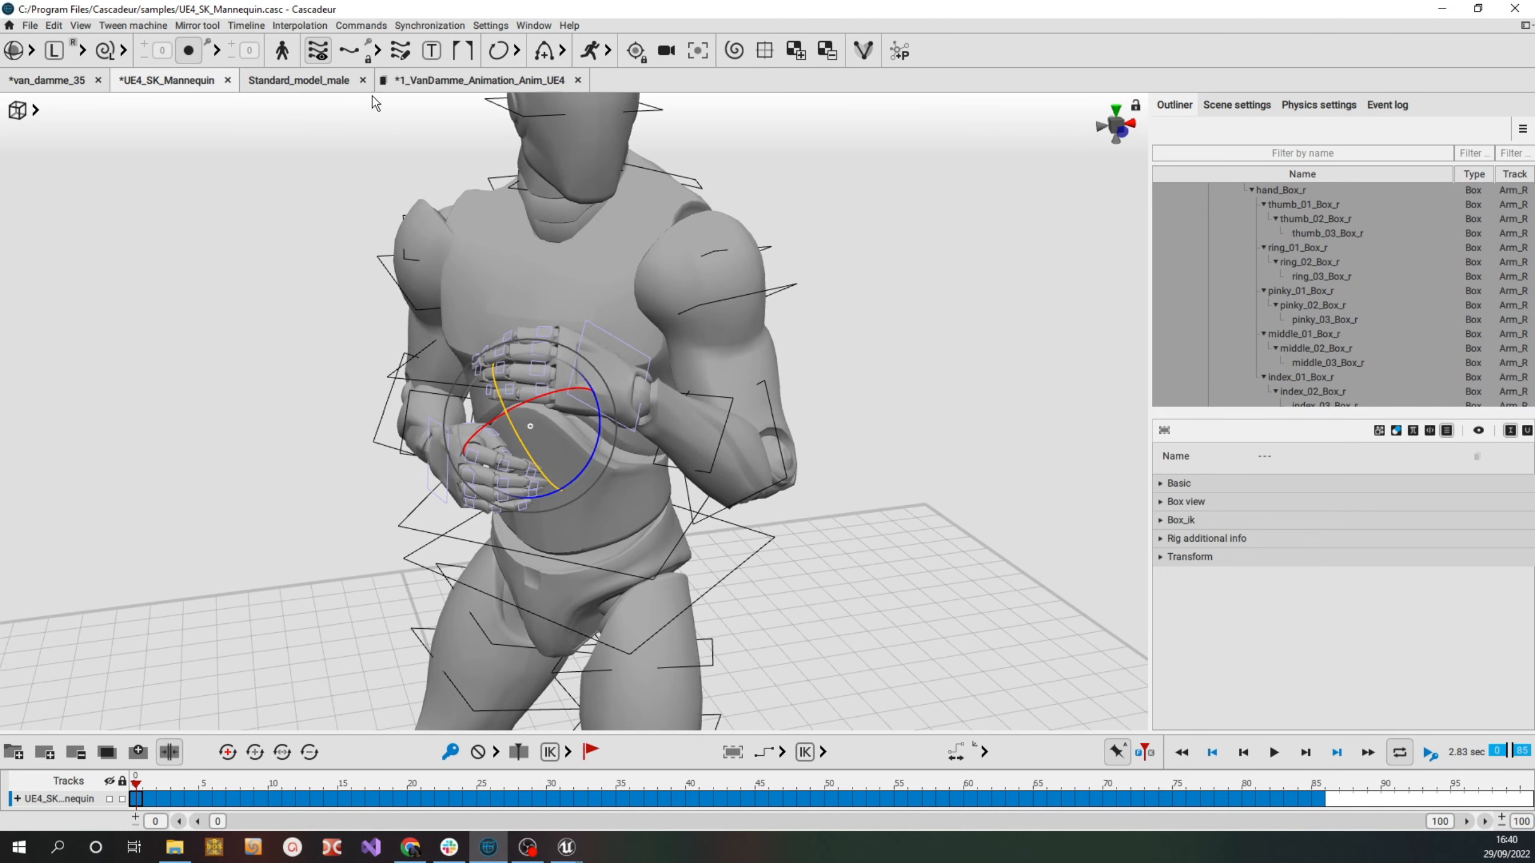
Scrub the original van_damme_35 animation from frame 0 to 24 to examine the hand poses, and return to the UE4 mannequin scene
{"action": "left_click", "coordinate": [433, 84]}
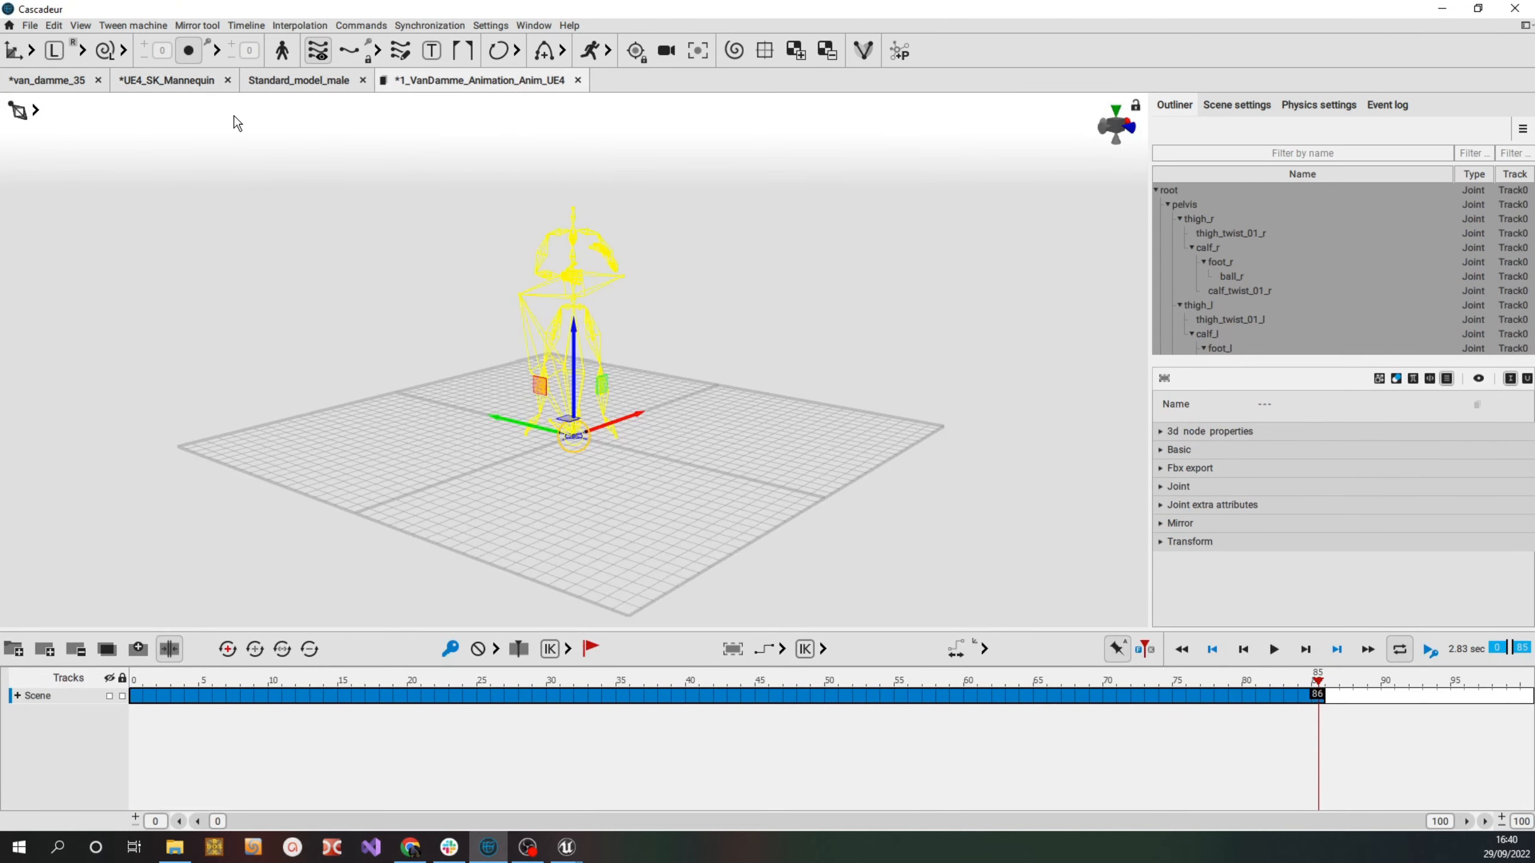
{"action": "left_click", "coordinate": [278, 82]}
{"action": "left_click", "coordinate": [60, 80]}
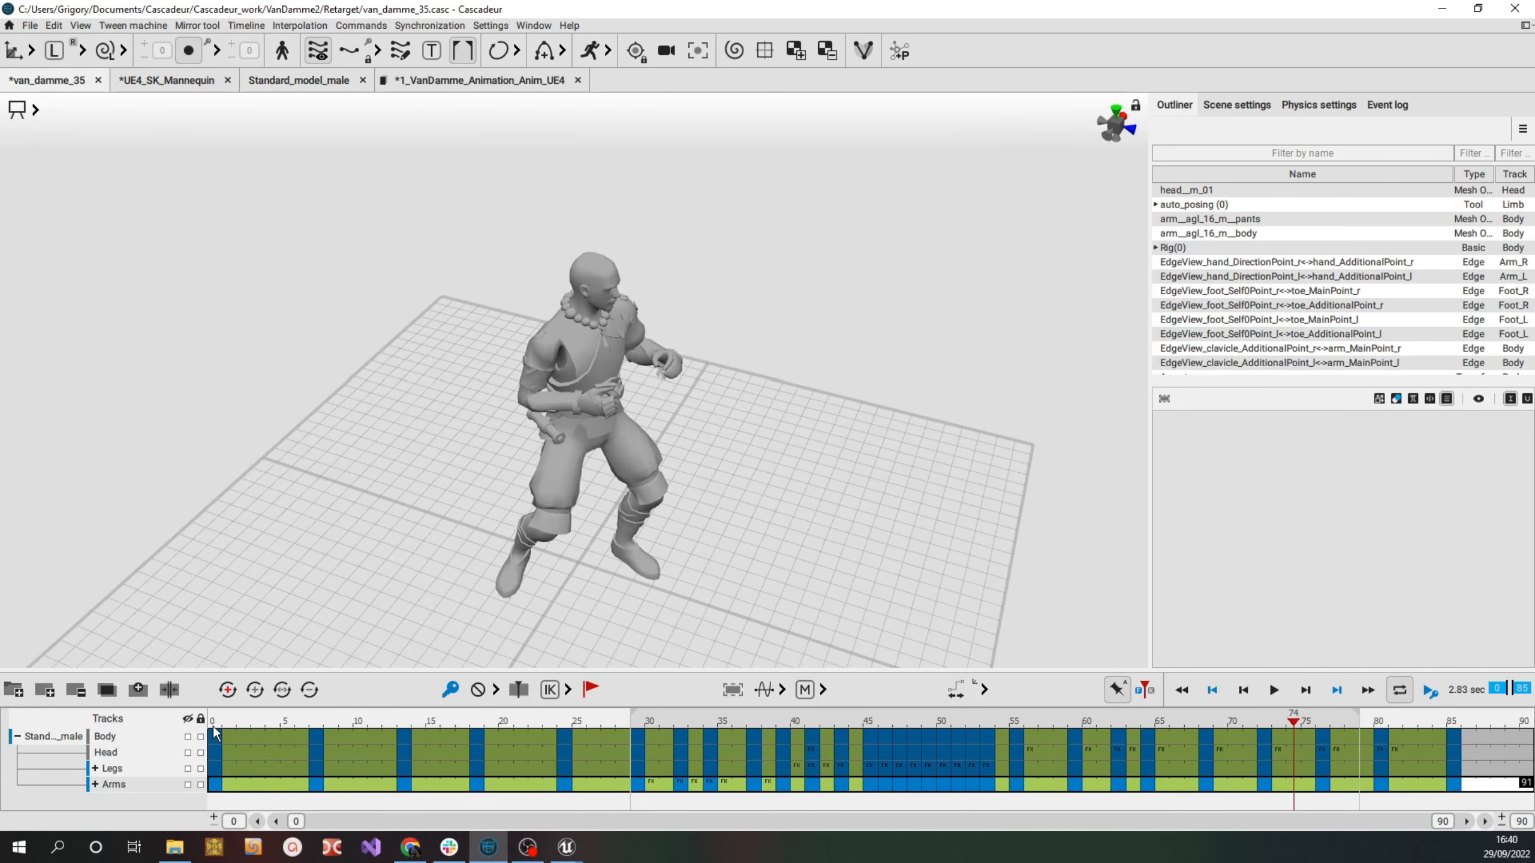
{"action": "left_click_drag", "start_coordinate": [216, 723], "coordinate": [562, 727]}
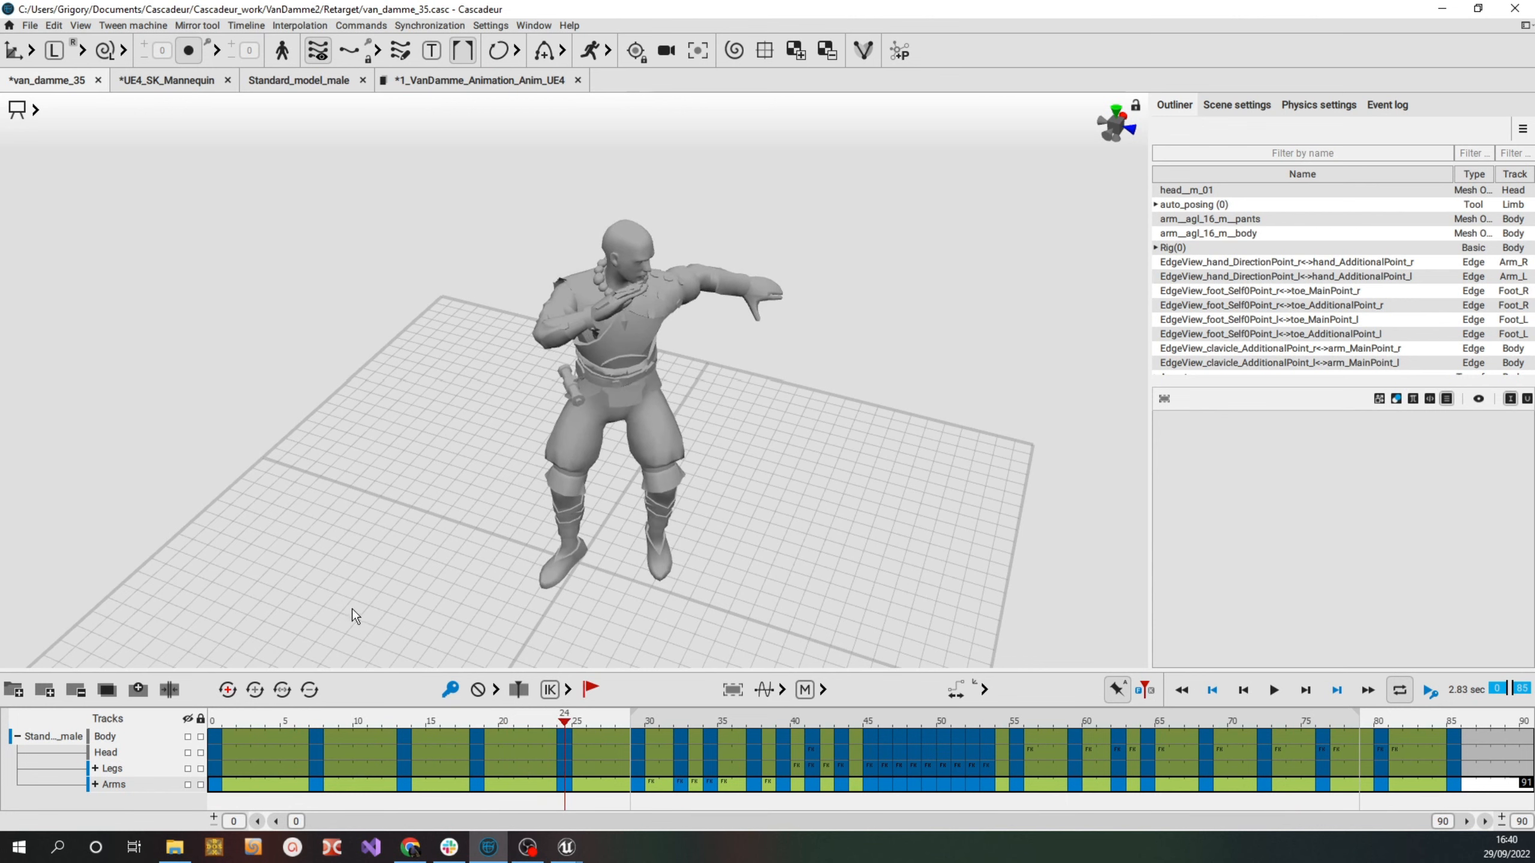
{"action": "left_click", "coordinate": [187, 81]}
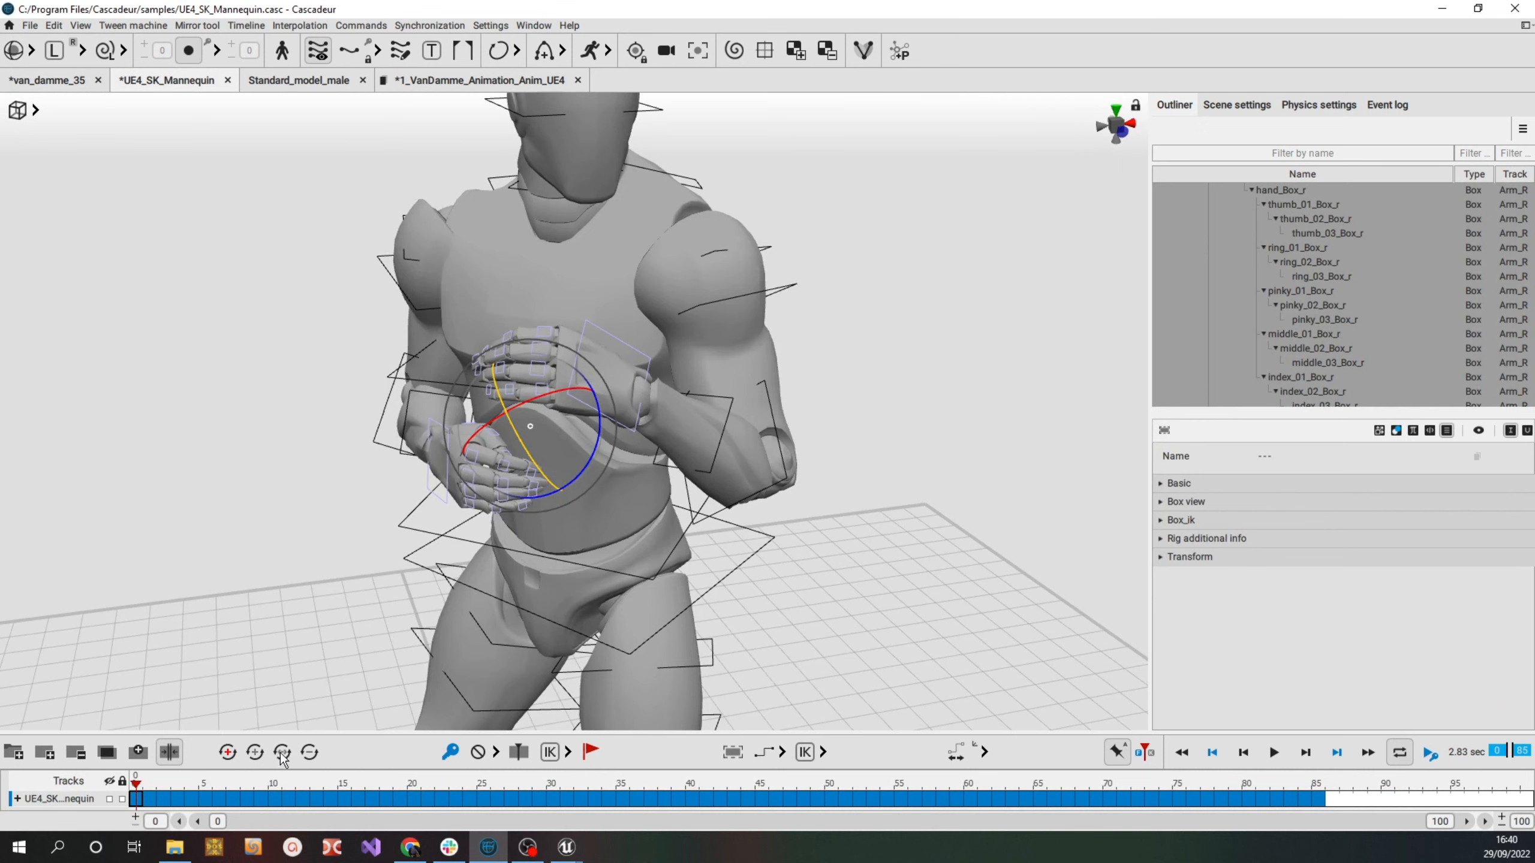
Apply the curled hand and finger pose from frame 0 across the mannequin's frames 0 to 23 using Paste into interval
{"action": "left_click_drag", "start_coordinate": [136, 801], "coordinate": [453, 811]}
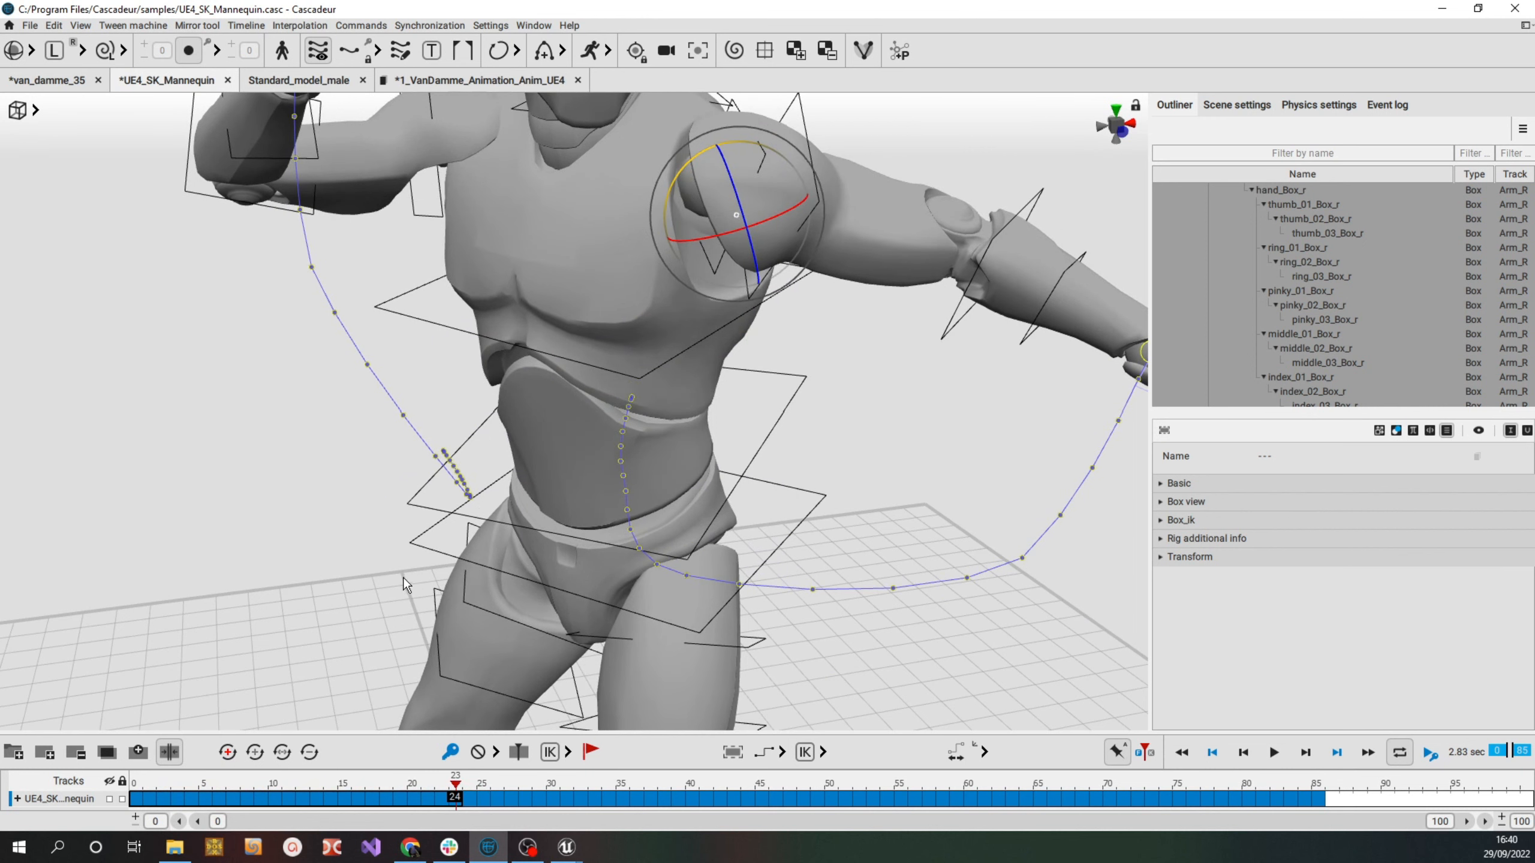
{"action": "scroll", "coordinate": [399, 553], "scroll_direction": "down", "scroll_amount": 5}
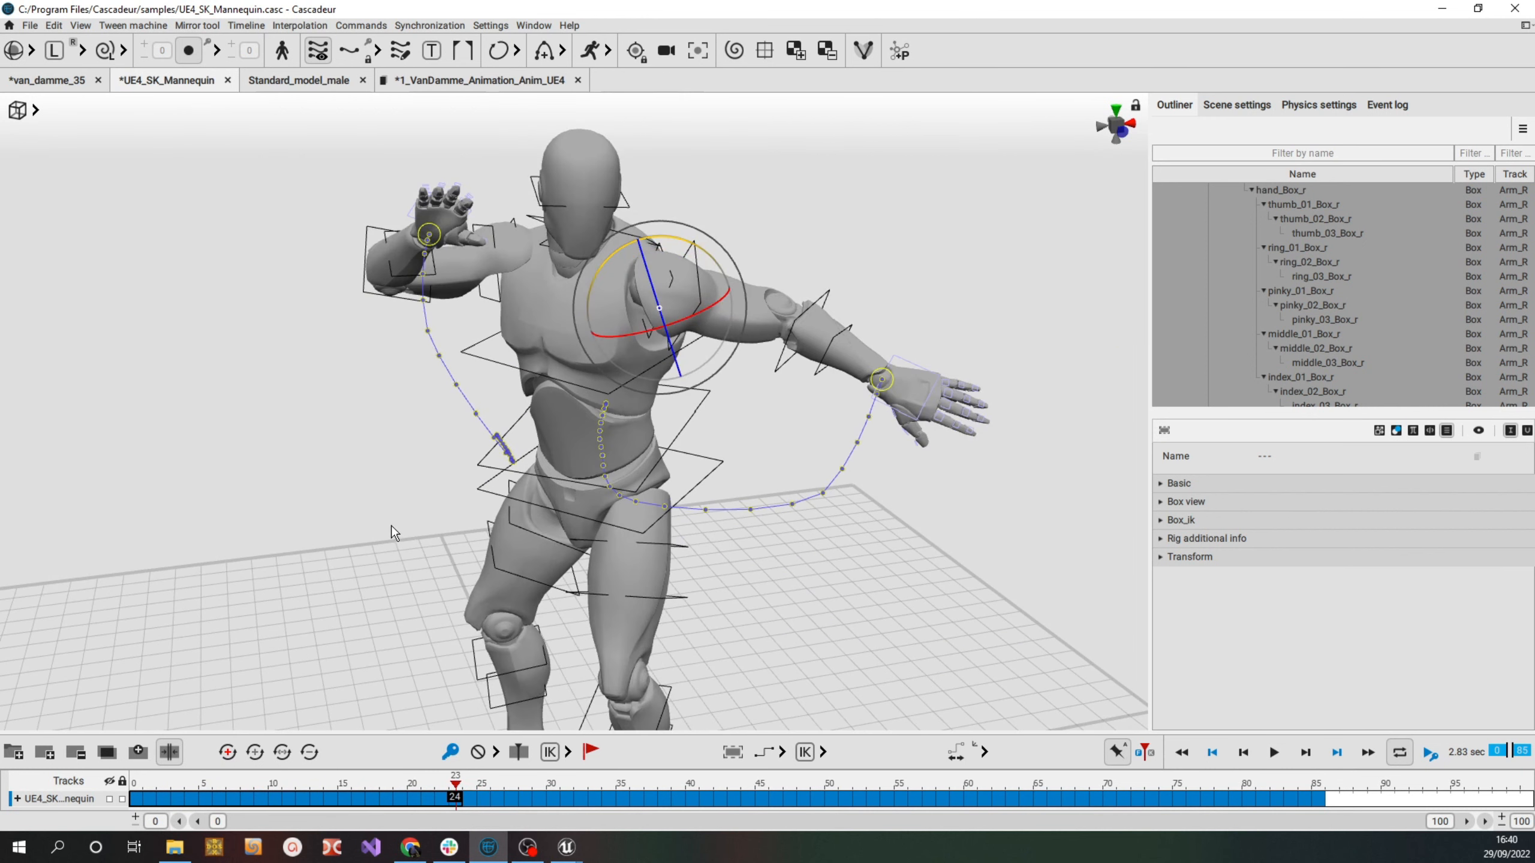
{"action": "left_click", "coordinate": [56, 26]}
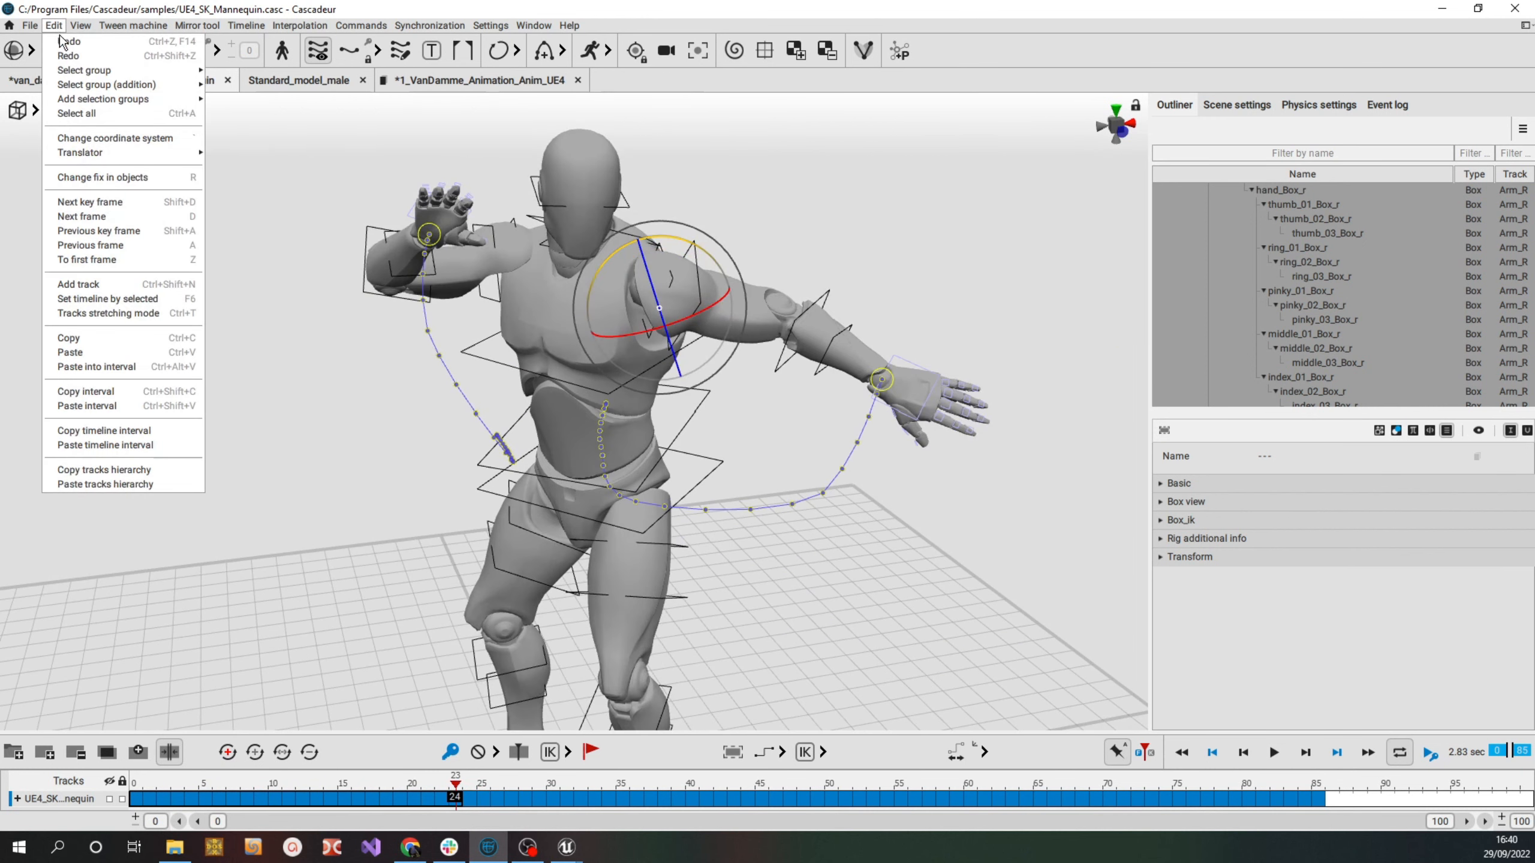
{"action": "left_click", "coordinate": [127, 367]}
{"action": "left_click", "coordinate": [242, 462]}
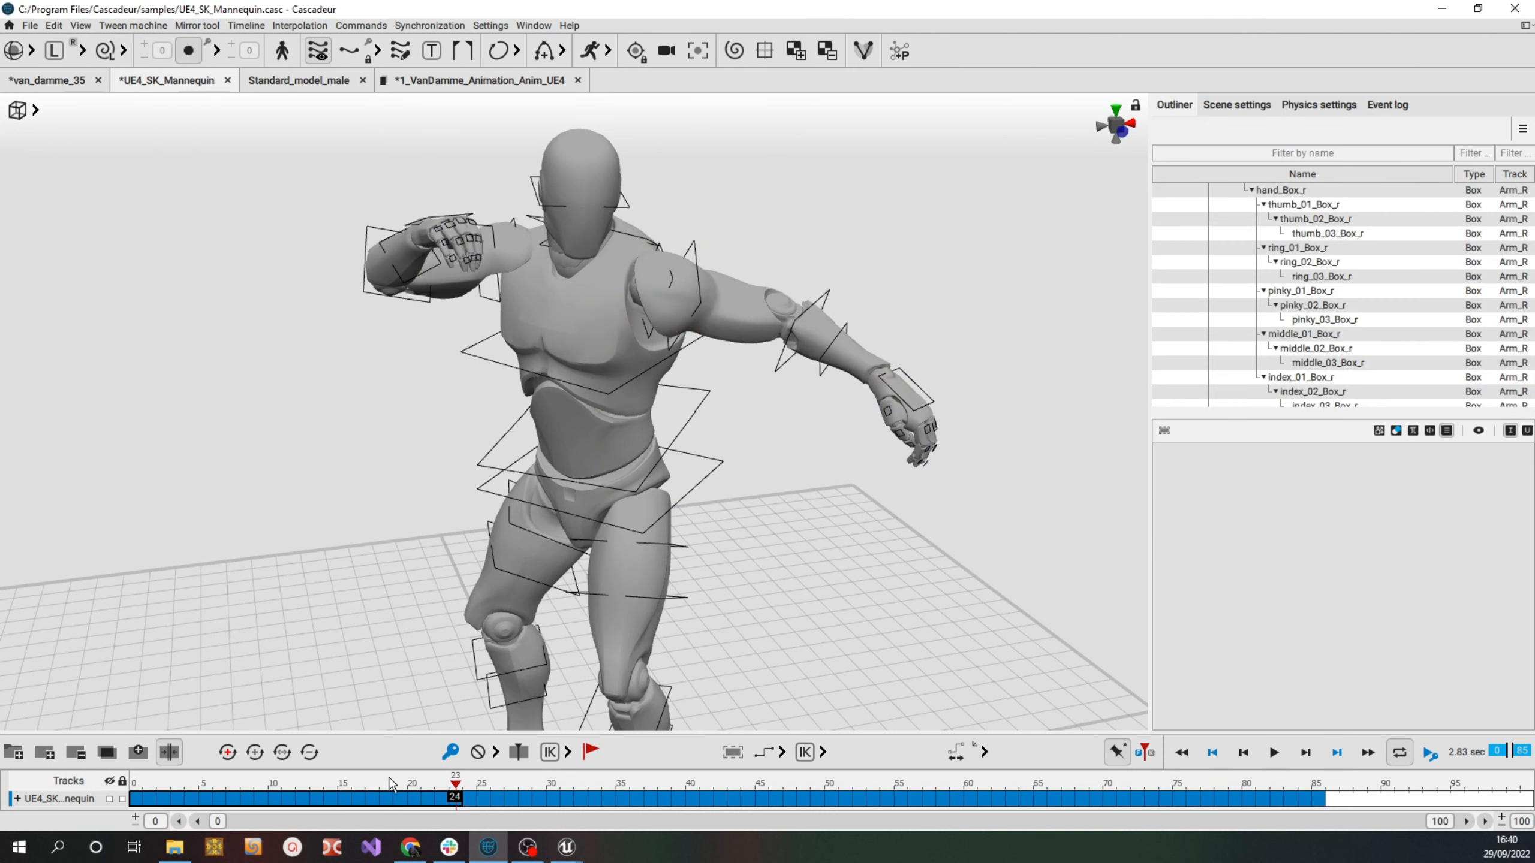
Scrub through the mannequin's animation and examine its hand poses and full body from different angles
{"action": "left_click_drag", "start_coordinate": [392, 784], "coordinate": [645, 802]}
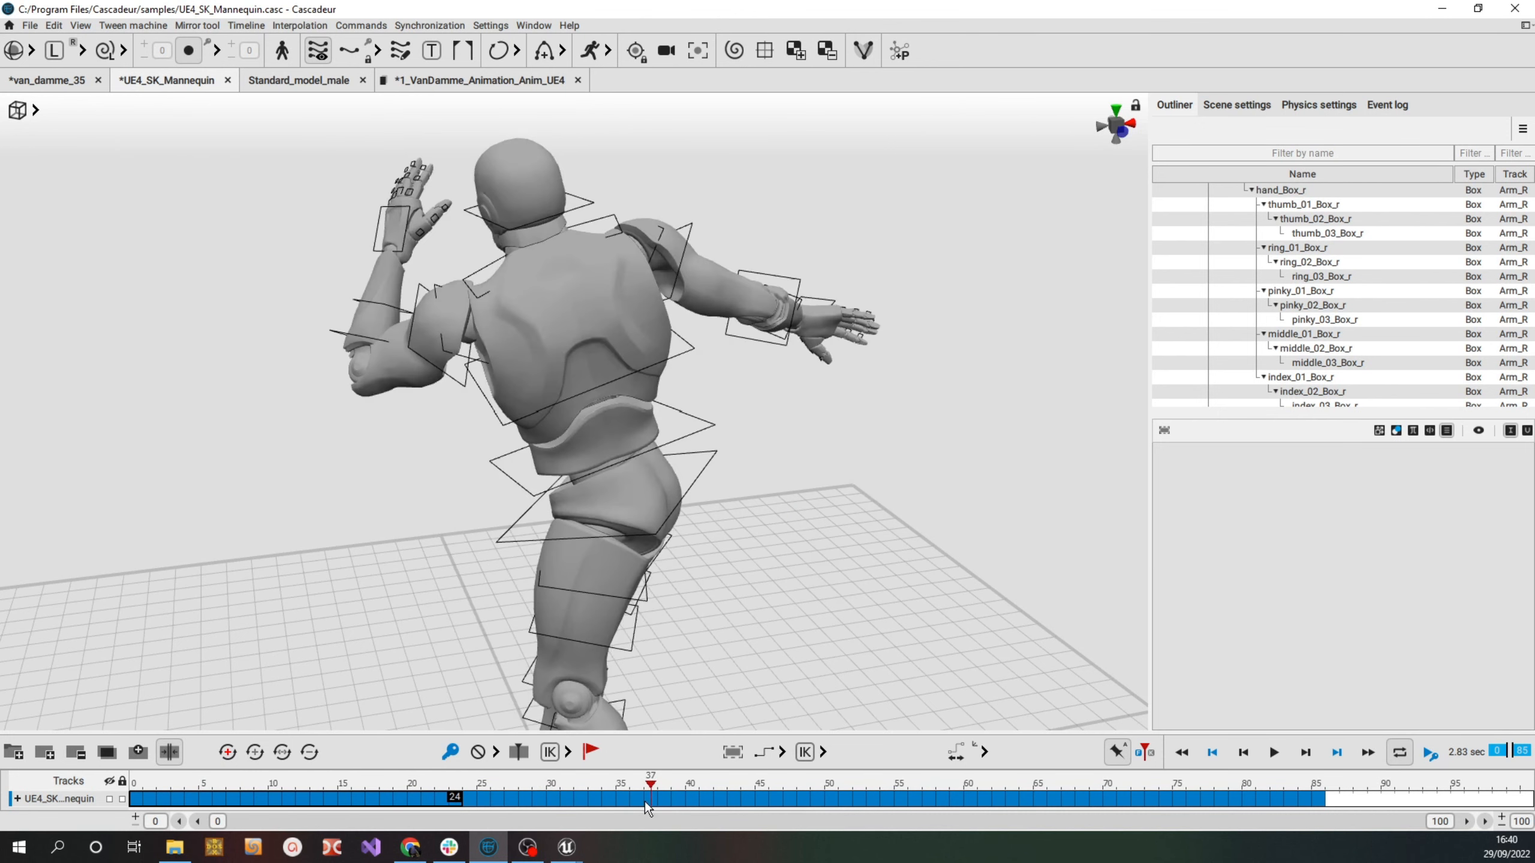
{"action": "left_click_drag", "start_coordinate": [995, 799], "coordinate": [1136, 799]}
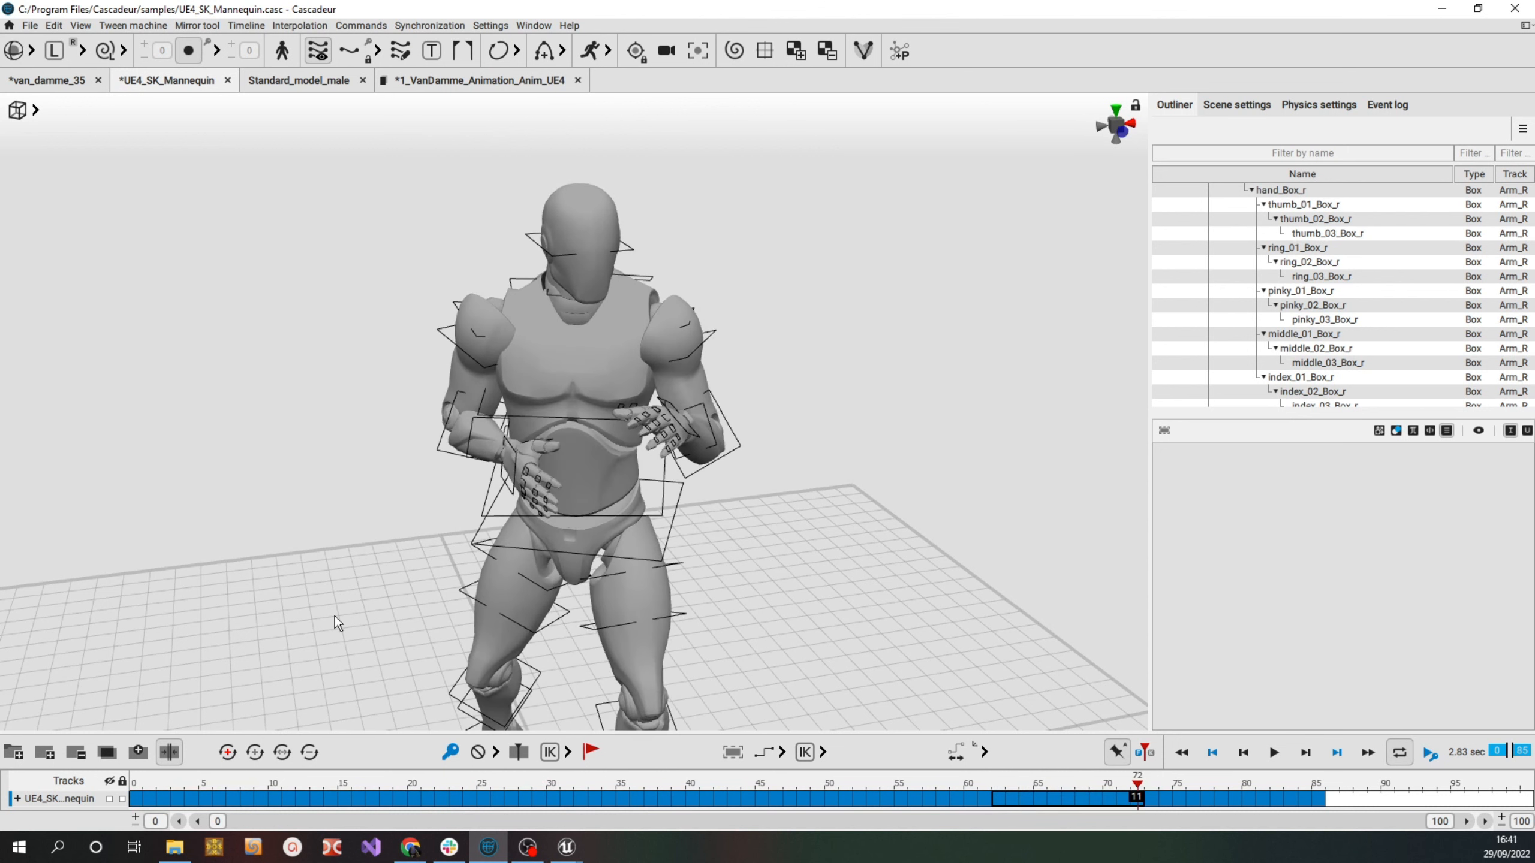
{"action": "right_click_drag", "start_coordinate": [277, 566], "coordinate": [473, 517]}
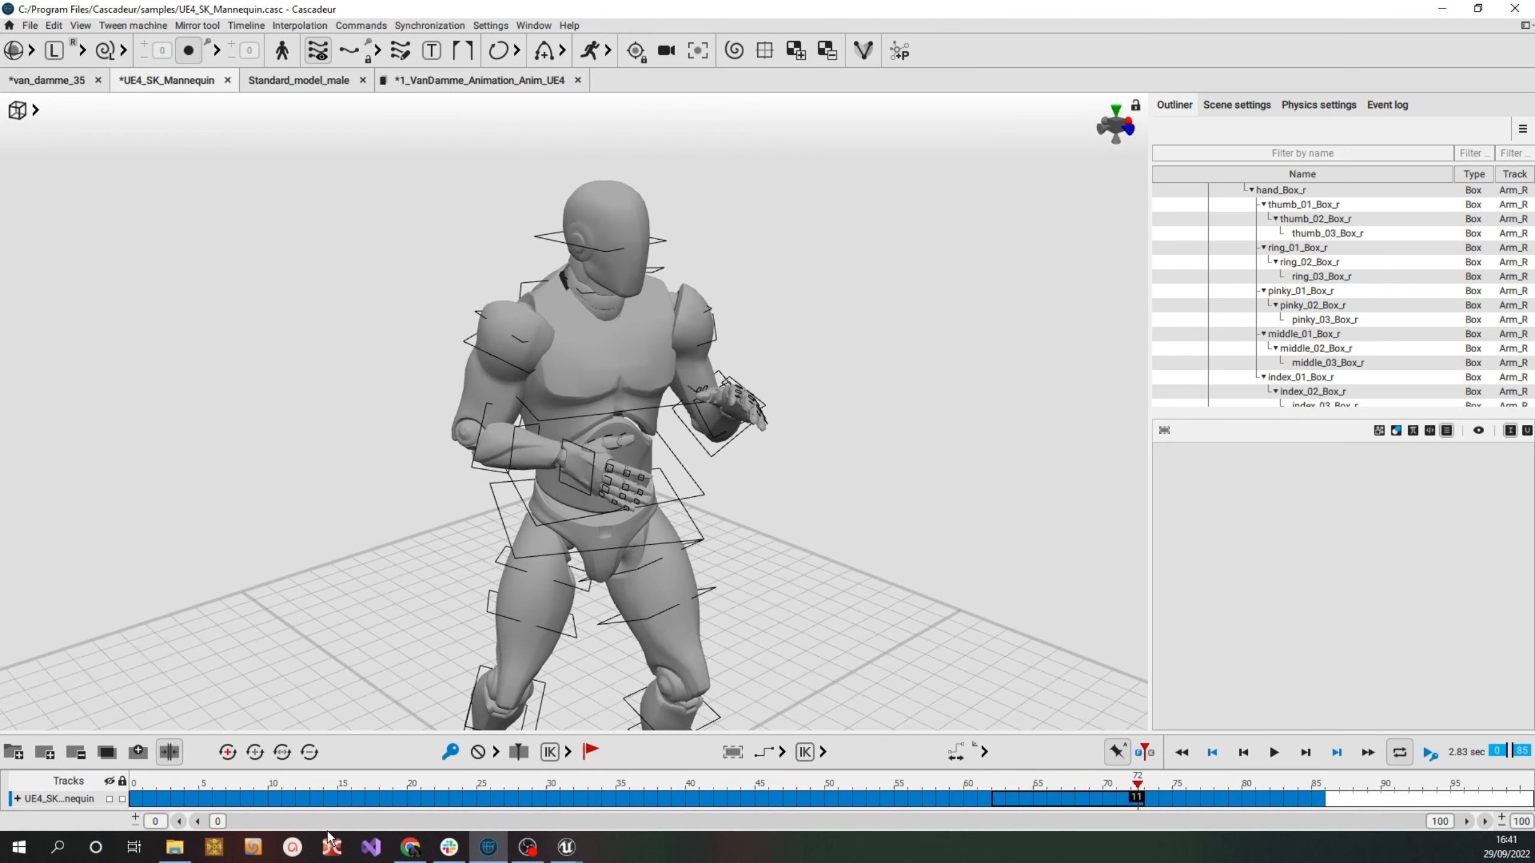
{"action": "left_click_drag", "start_coordinate": [262, 780], "coordinate": [421, 798]}
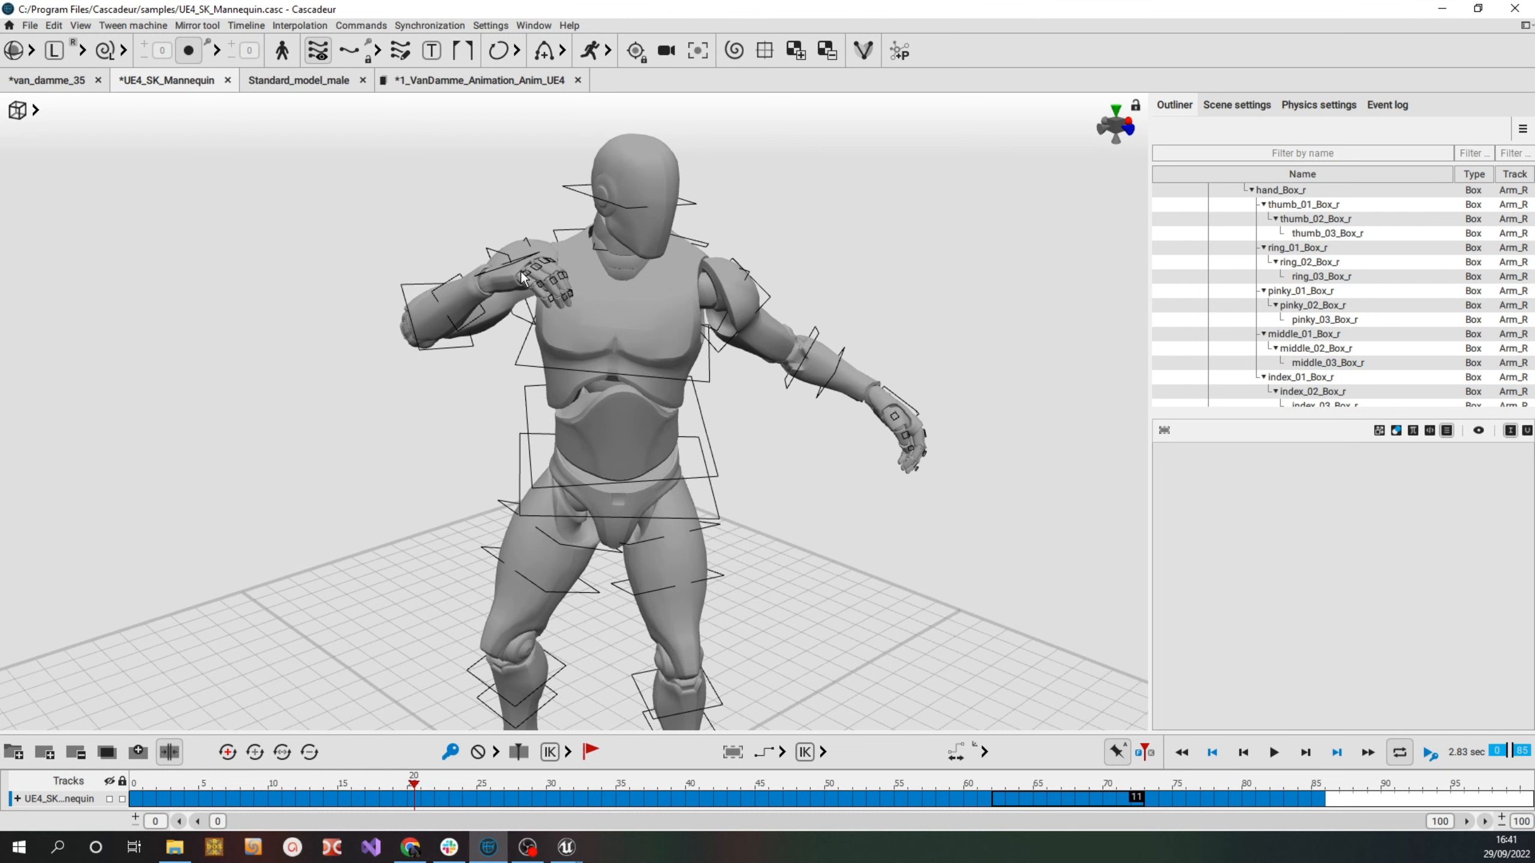
{"action": "right_click_drag", "start_coordinate": [314, 208], "coordinate": [425, 248]}
{"action": "scroll", "coordinate": [347, 233], "scroll_direction": "down", "scroll_amount": 3}
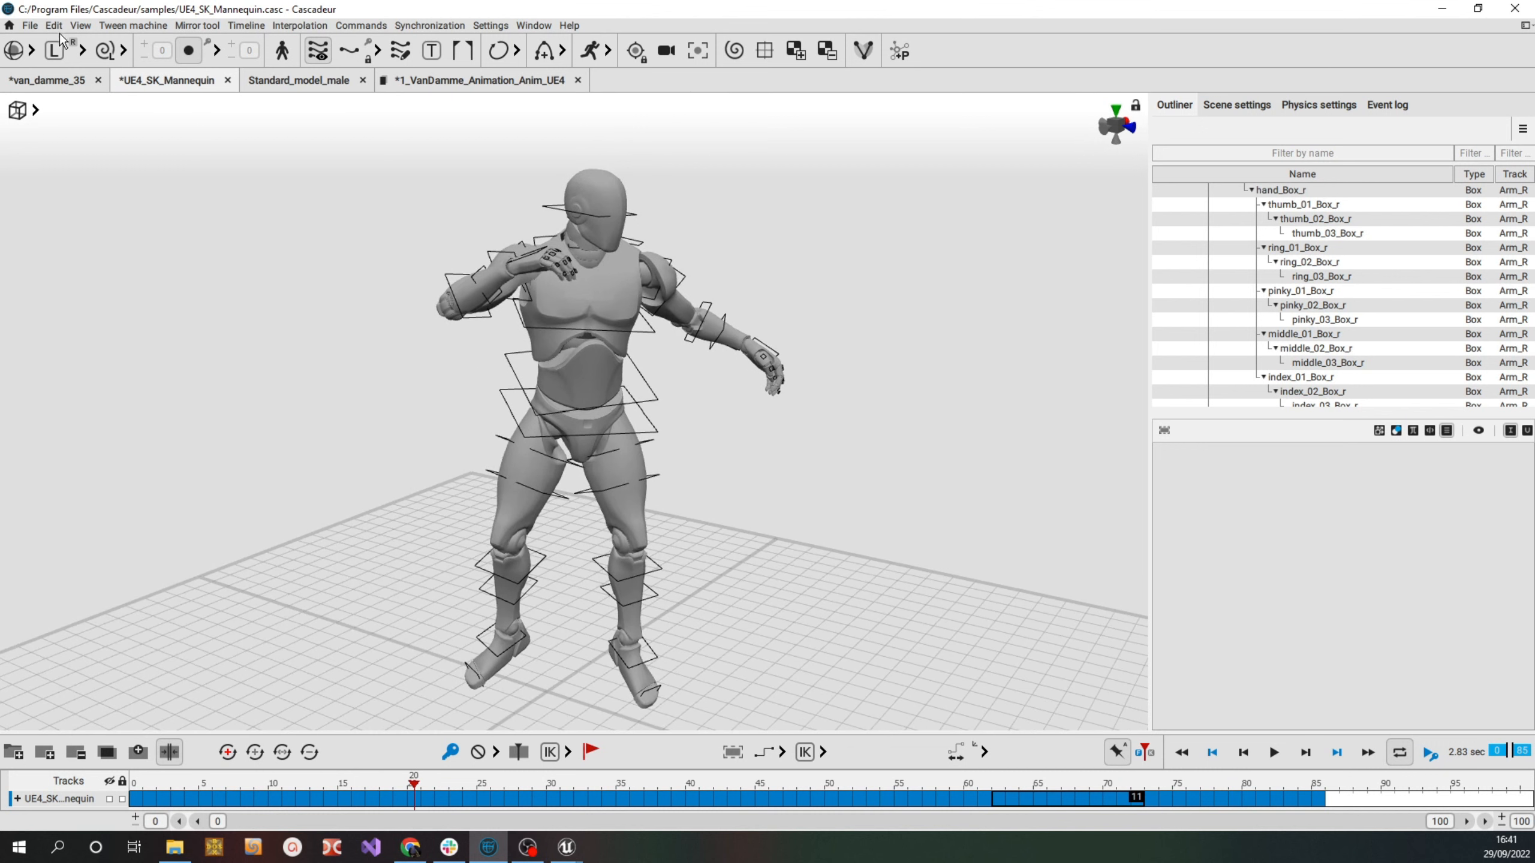
Export the mannequin scene to the Retarget folder as the FBX file 1_VanDamme_Animation_Anim_to_UE4.fbx
{"action": "left_click", "coordinate": [34, 27]}
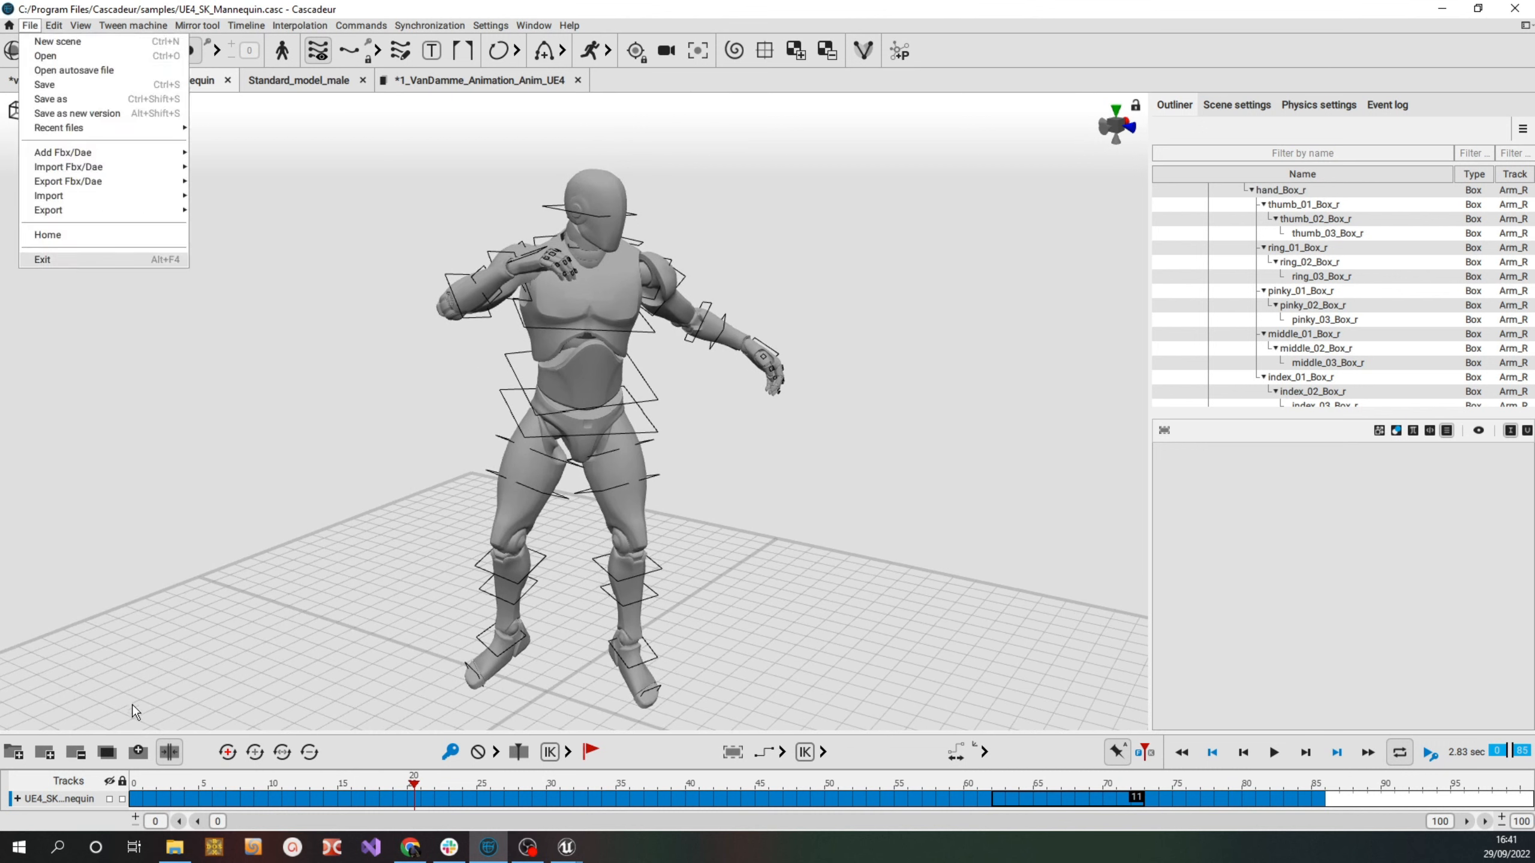
{"action": "left_click", "coordinate": [350, 271]}
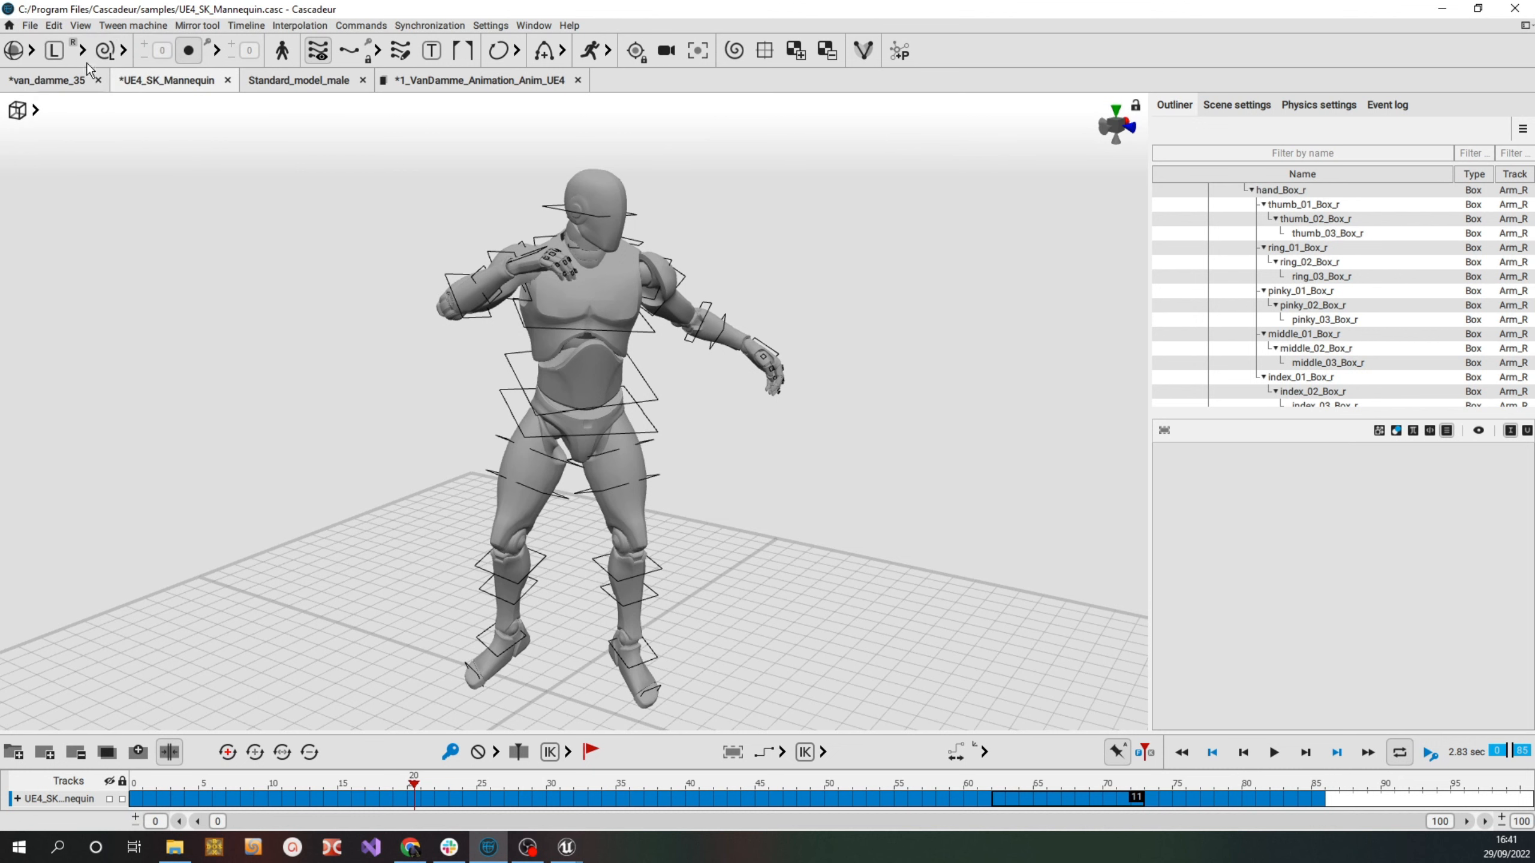
{"action": "left_click", "coordinate": [30, 25]}
{"action": "mouse_move", "coordinate": [90, 181]}
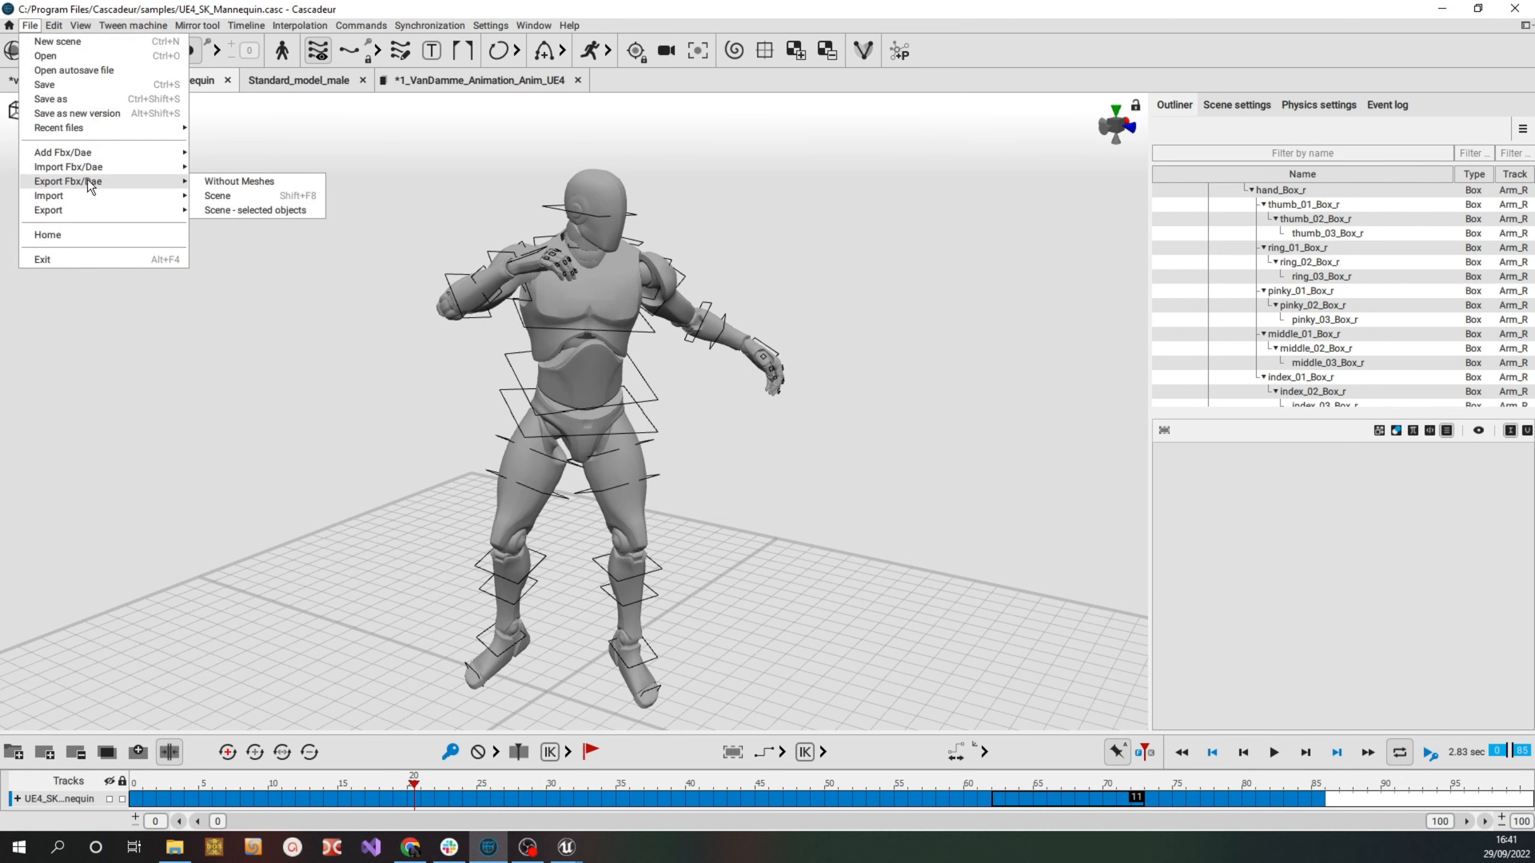
{"action": "left_click", "coordinate": [232, 196]}
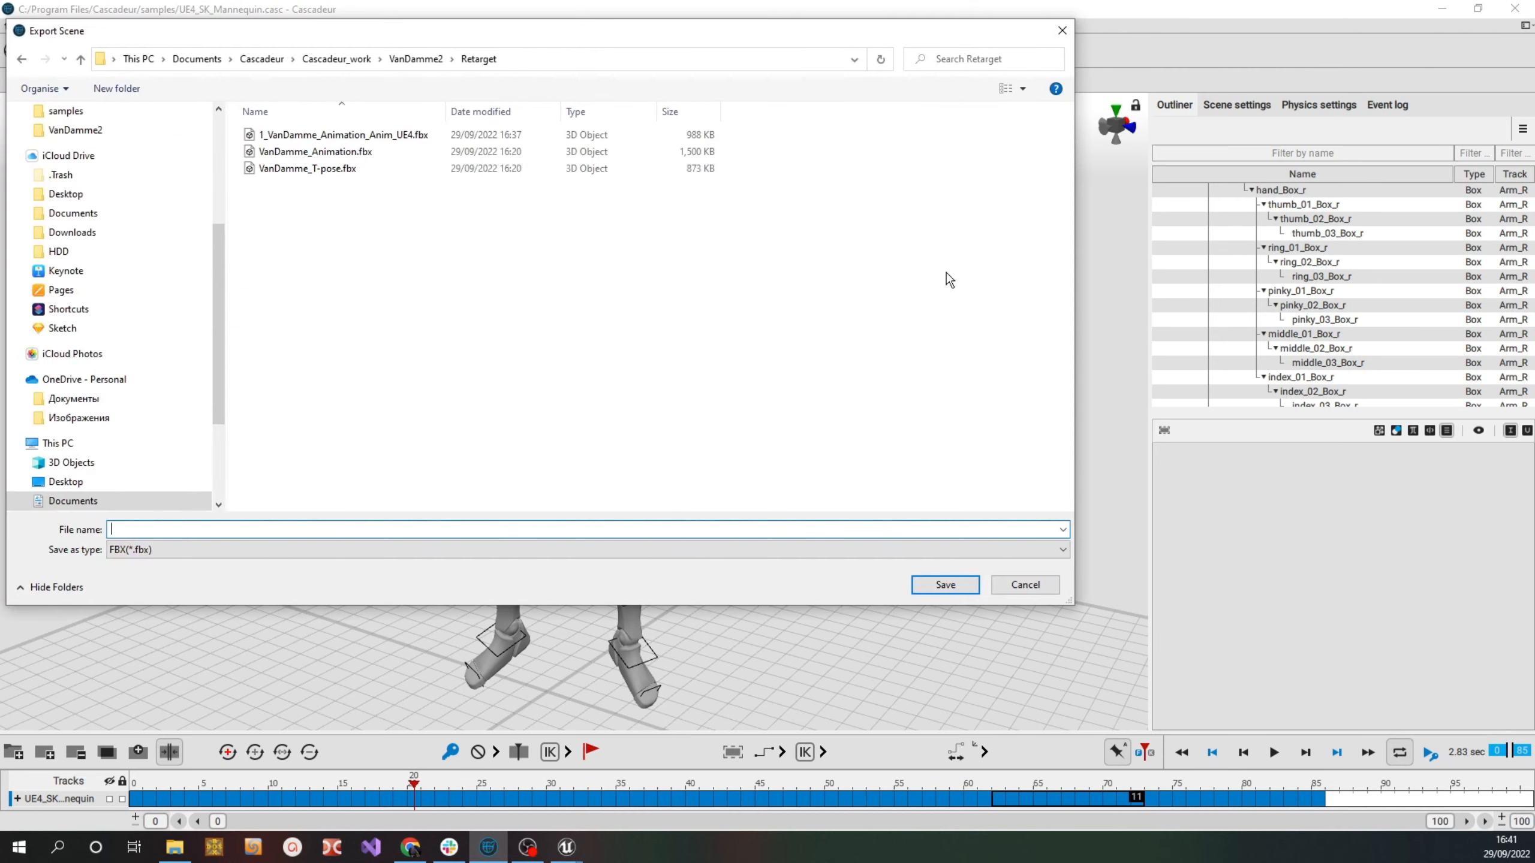
{"action": "left_click", "coordinate": [394, 135]}
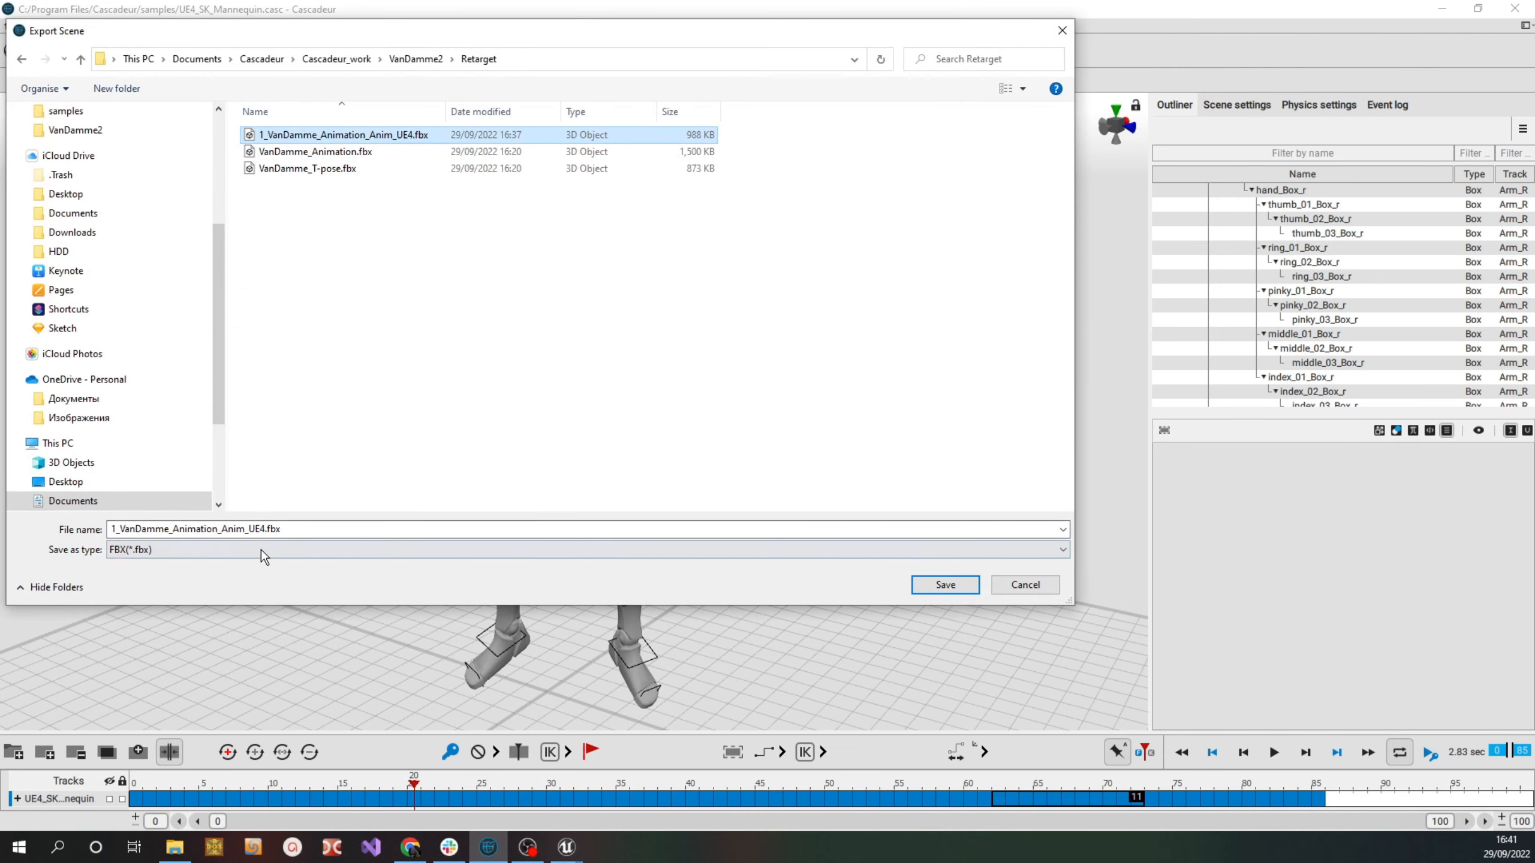
{"action": "double_click", "coordinate": [249, 530]}
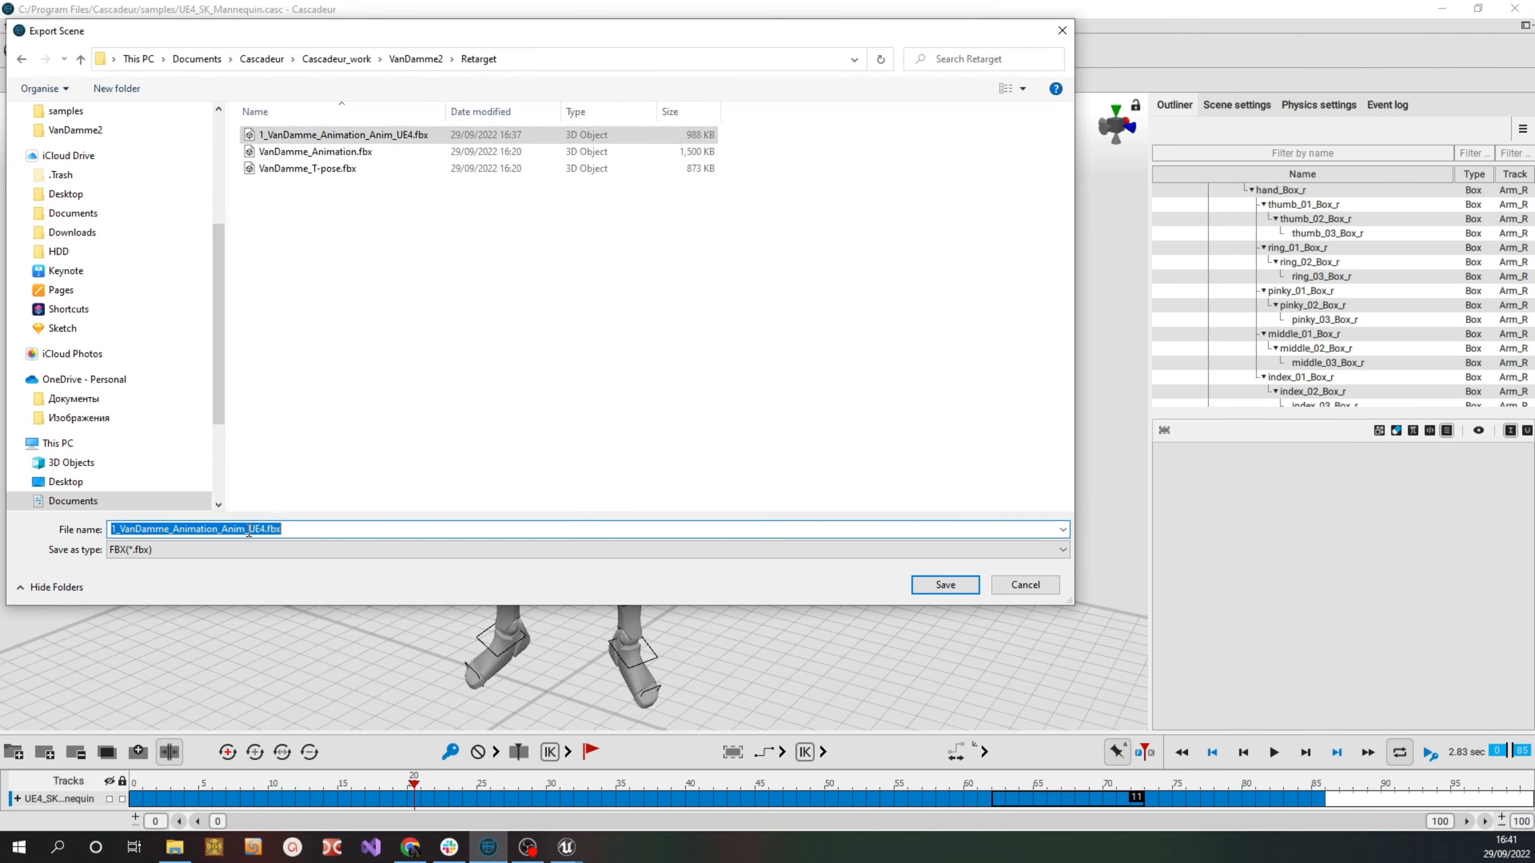
{"action": "left_click", "coordinate": [251, 530]}
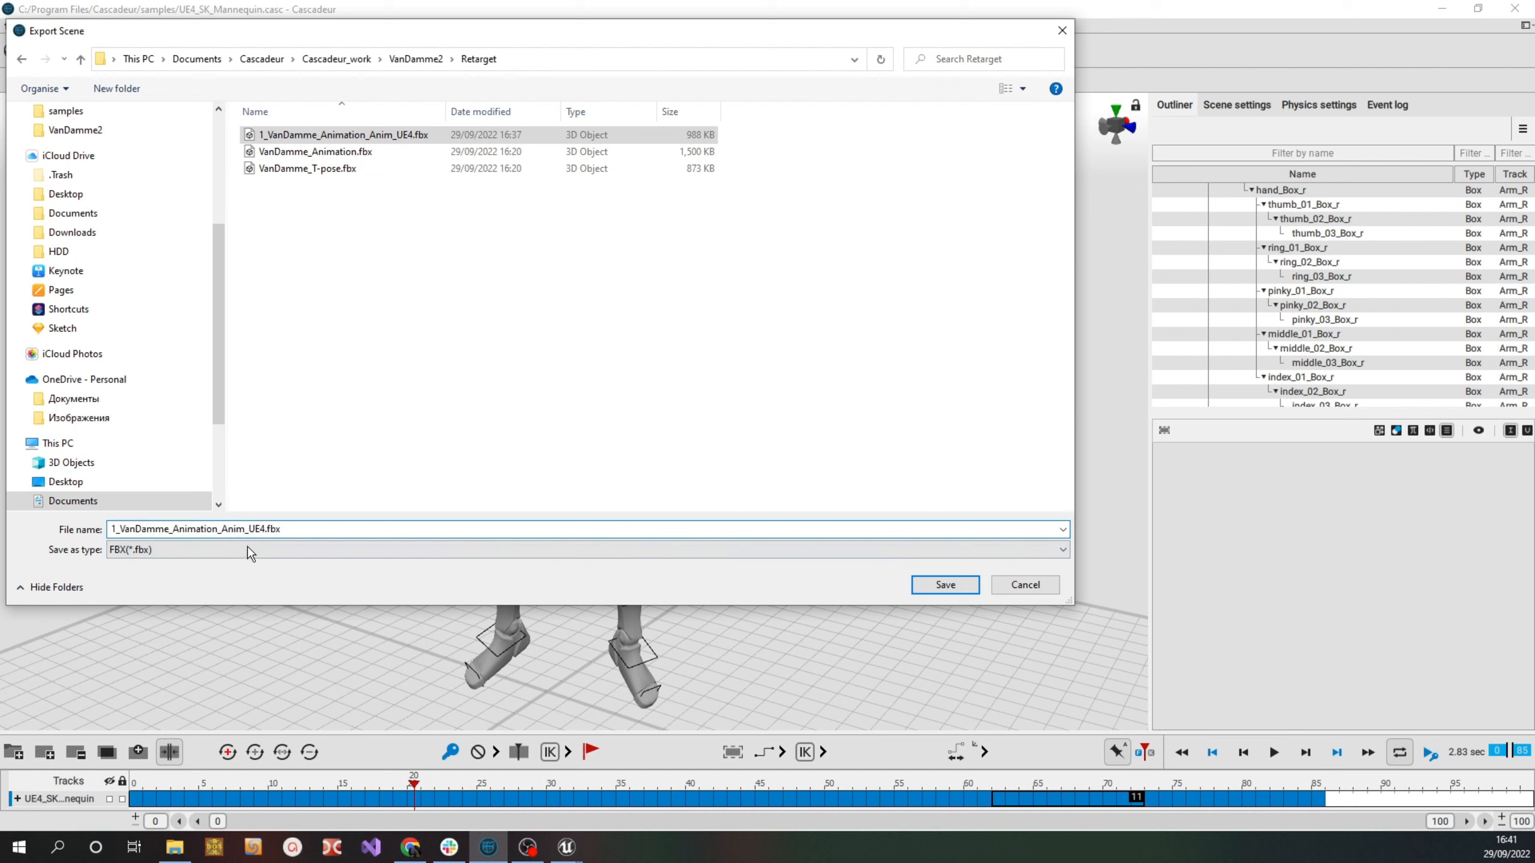
{"action": "type", "text": "to_"}
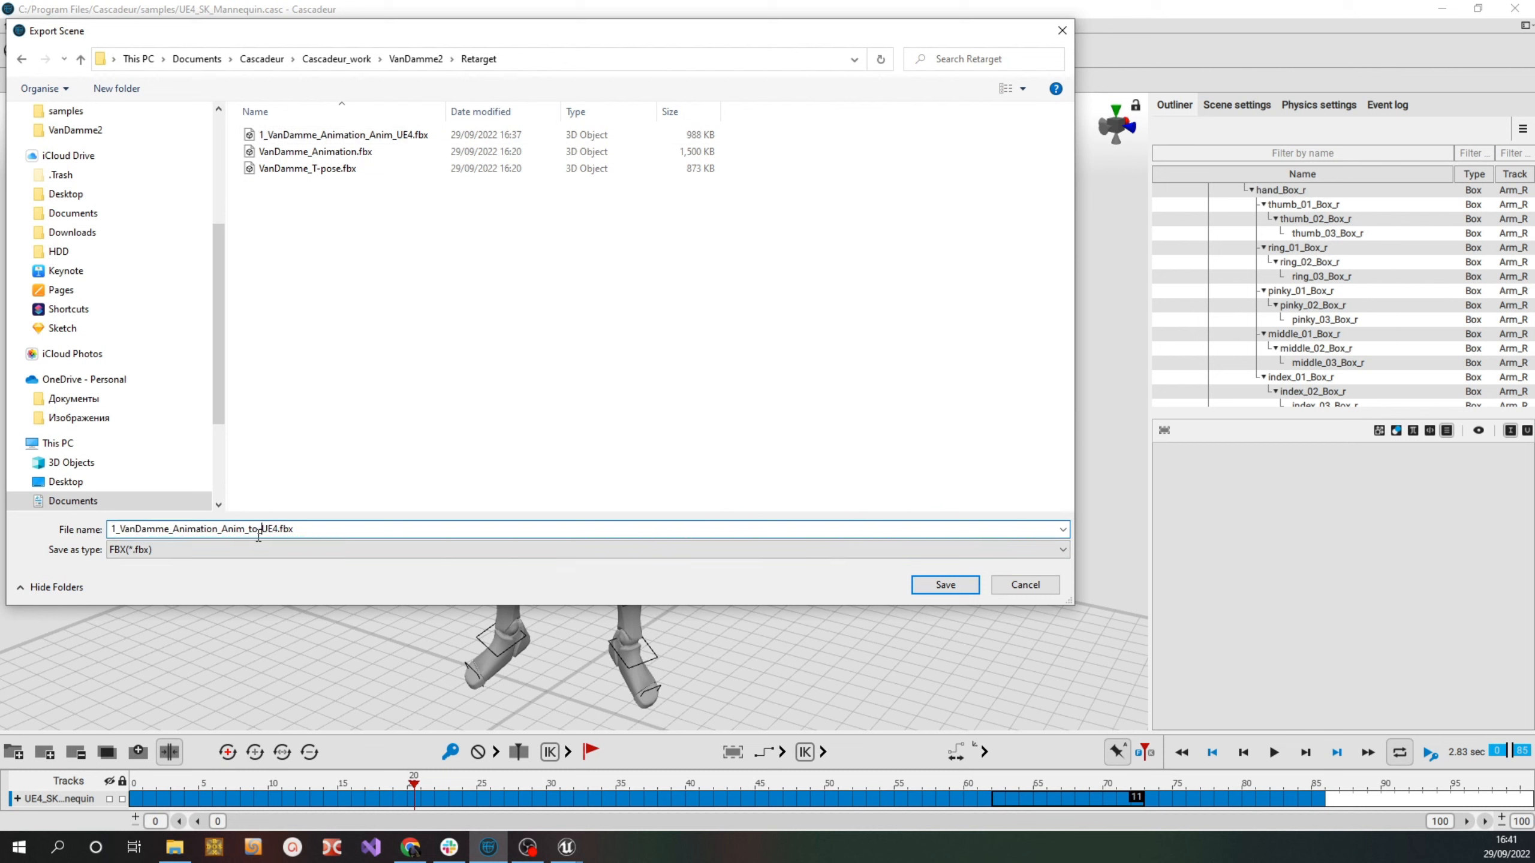
{"action": "left_click", "coordinate": [947, 585]}
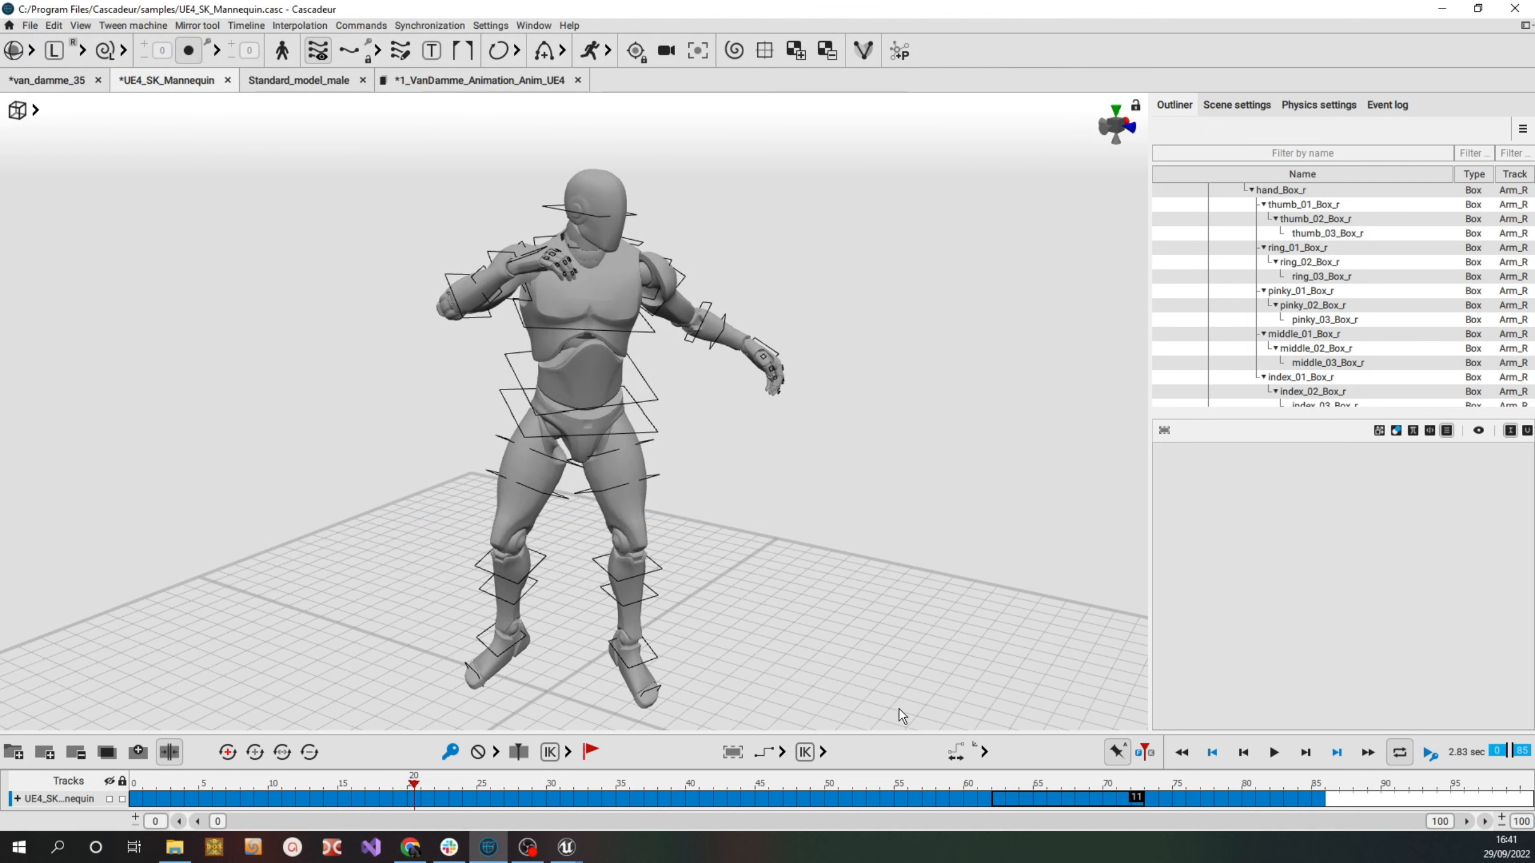
Select 1_VanDamme_Animation_Anim_to_UE4.fbx in the Retarget folder in File Explorer, and switch to the ThirdPersonExampleMap level in Unreal Editor
{"action": "left_click", "coordinate": [175, 848]}
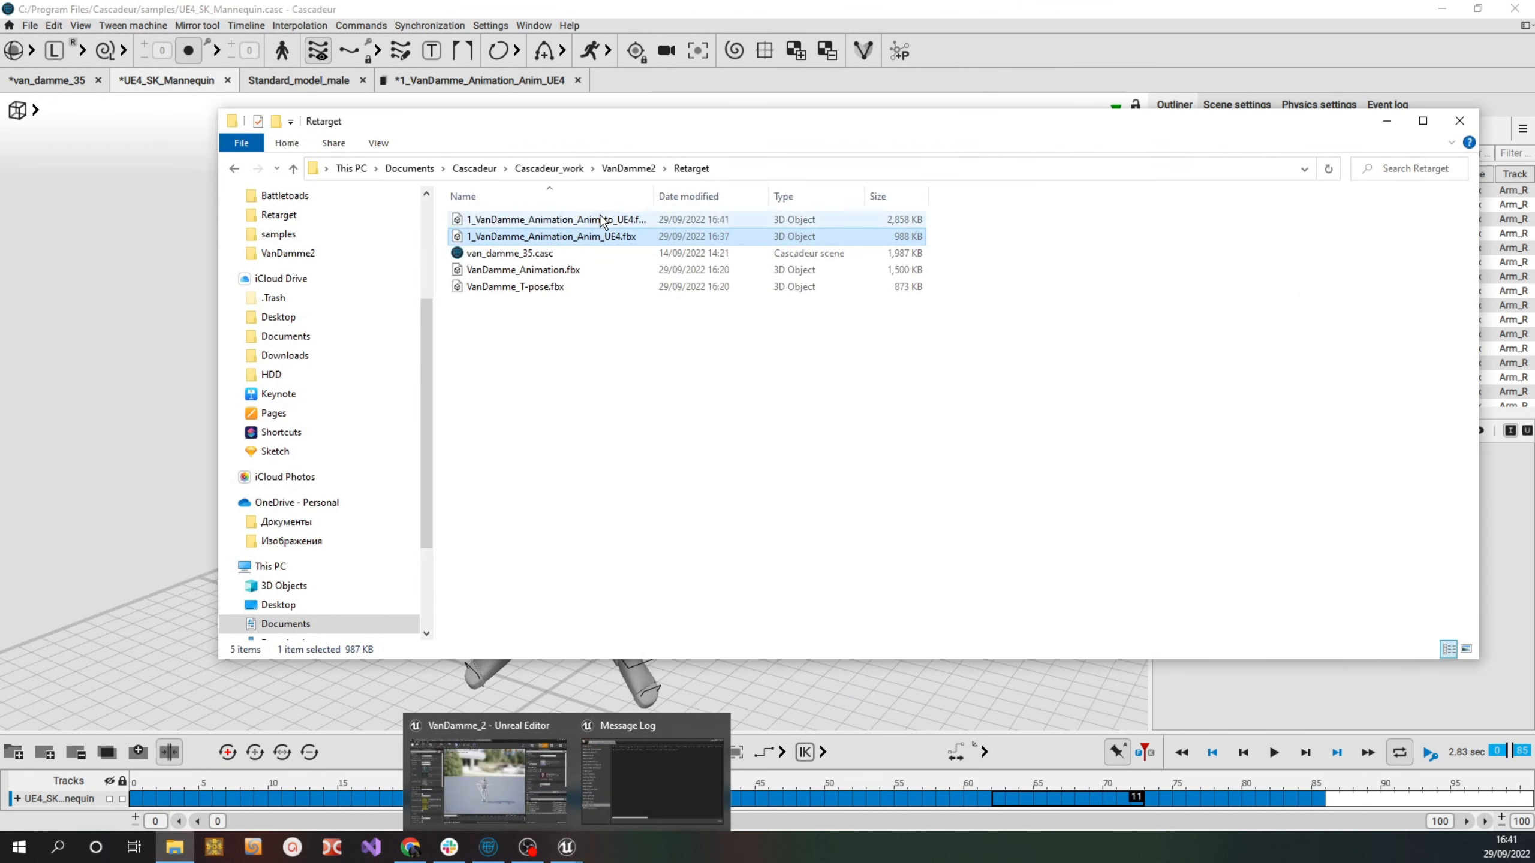
{"action": "left_click", "coordinate": [640, 221]}
{"action": "mouse_move", "coordinate": [568, 845]}
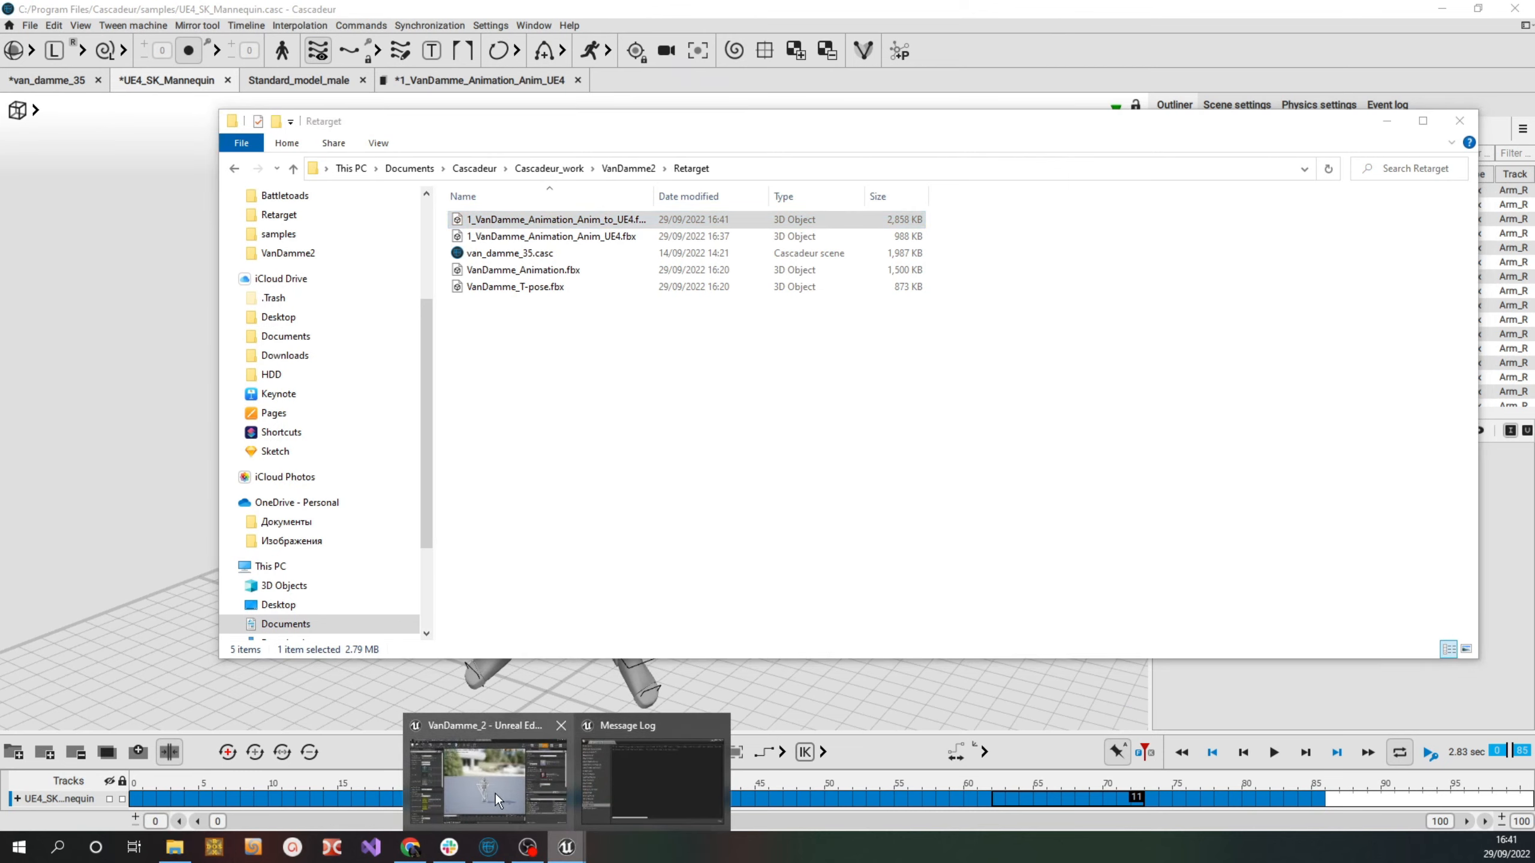
{"action": "left_click", "coordinate": [499, 793]}
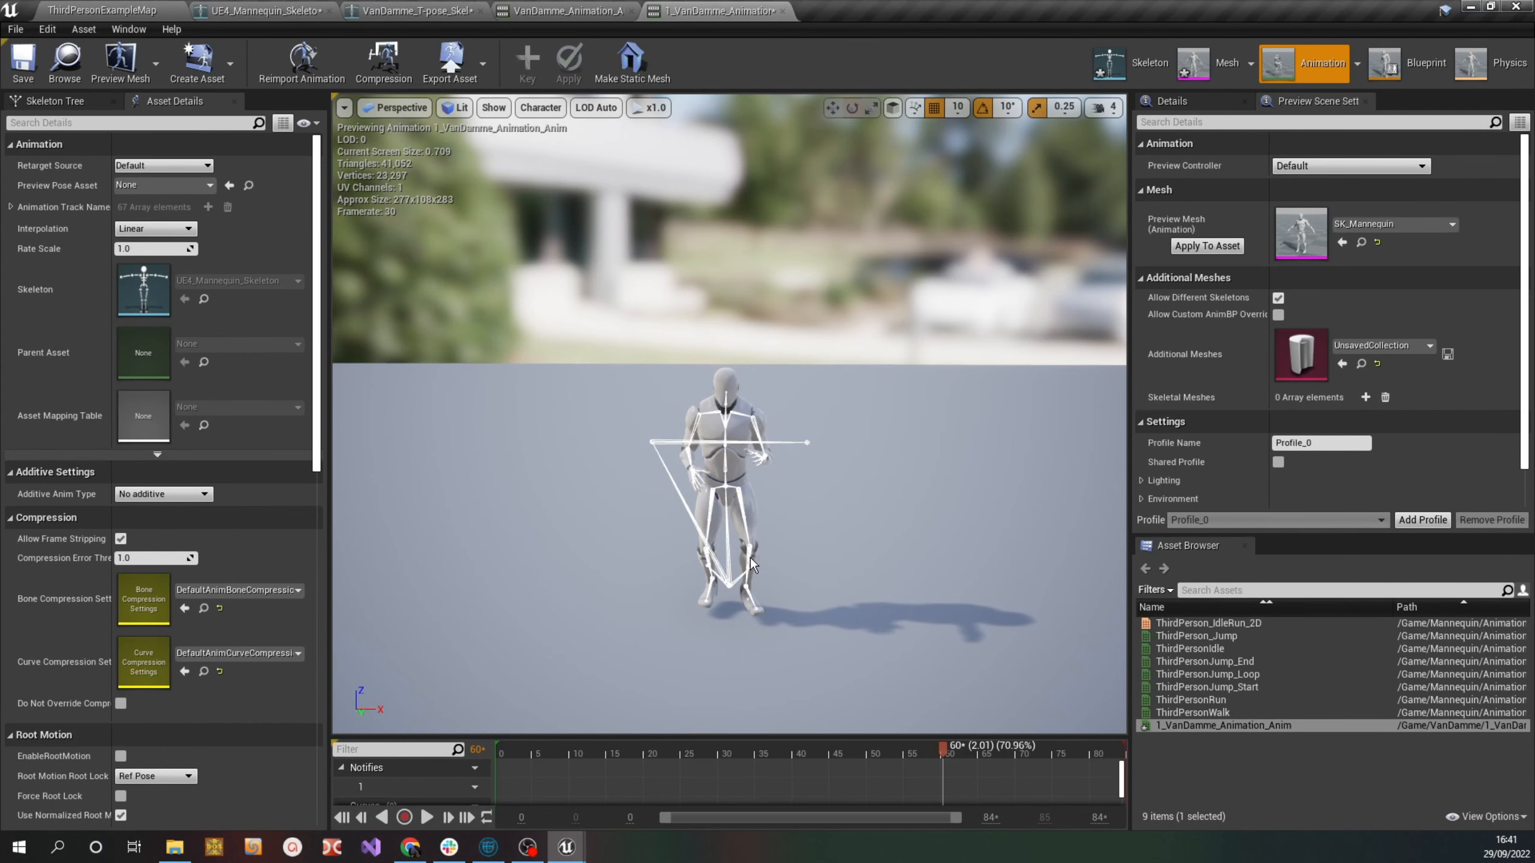
{"action": "left_click", "coordinate": [121, 10]}
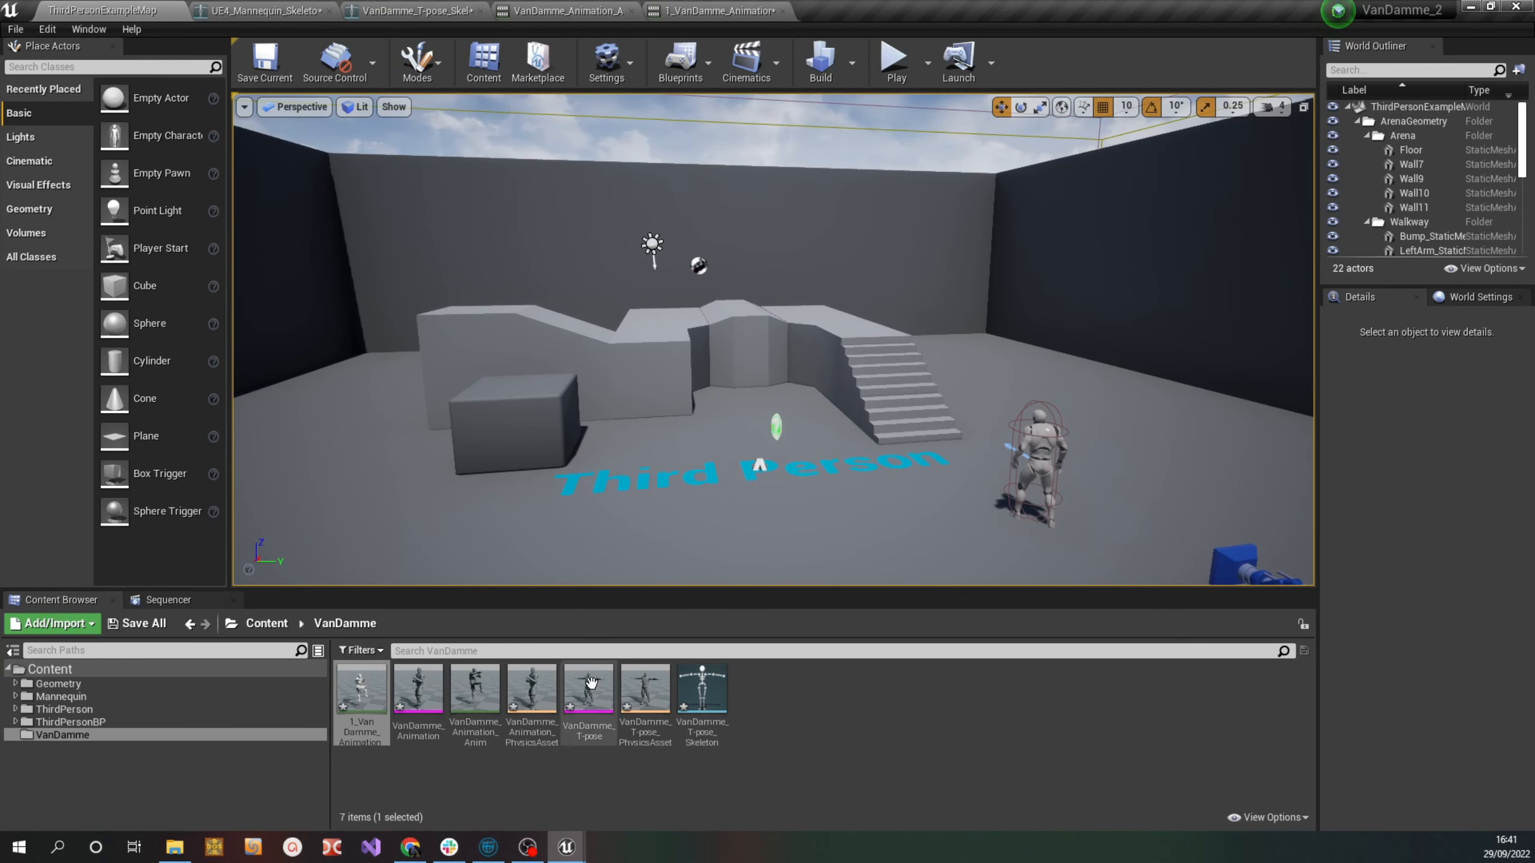
Bring 1_VanDamme_Animation_Anim_to_UE4.fbx from File Explorer into Unreal's VanDamme content folder and uncover the FBX import options
{"action": "left_click", "coordinate": [175, 847]}
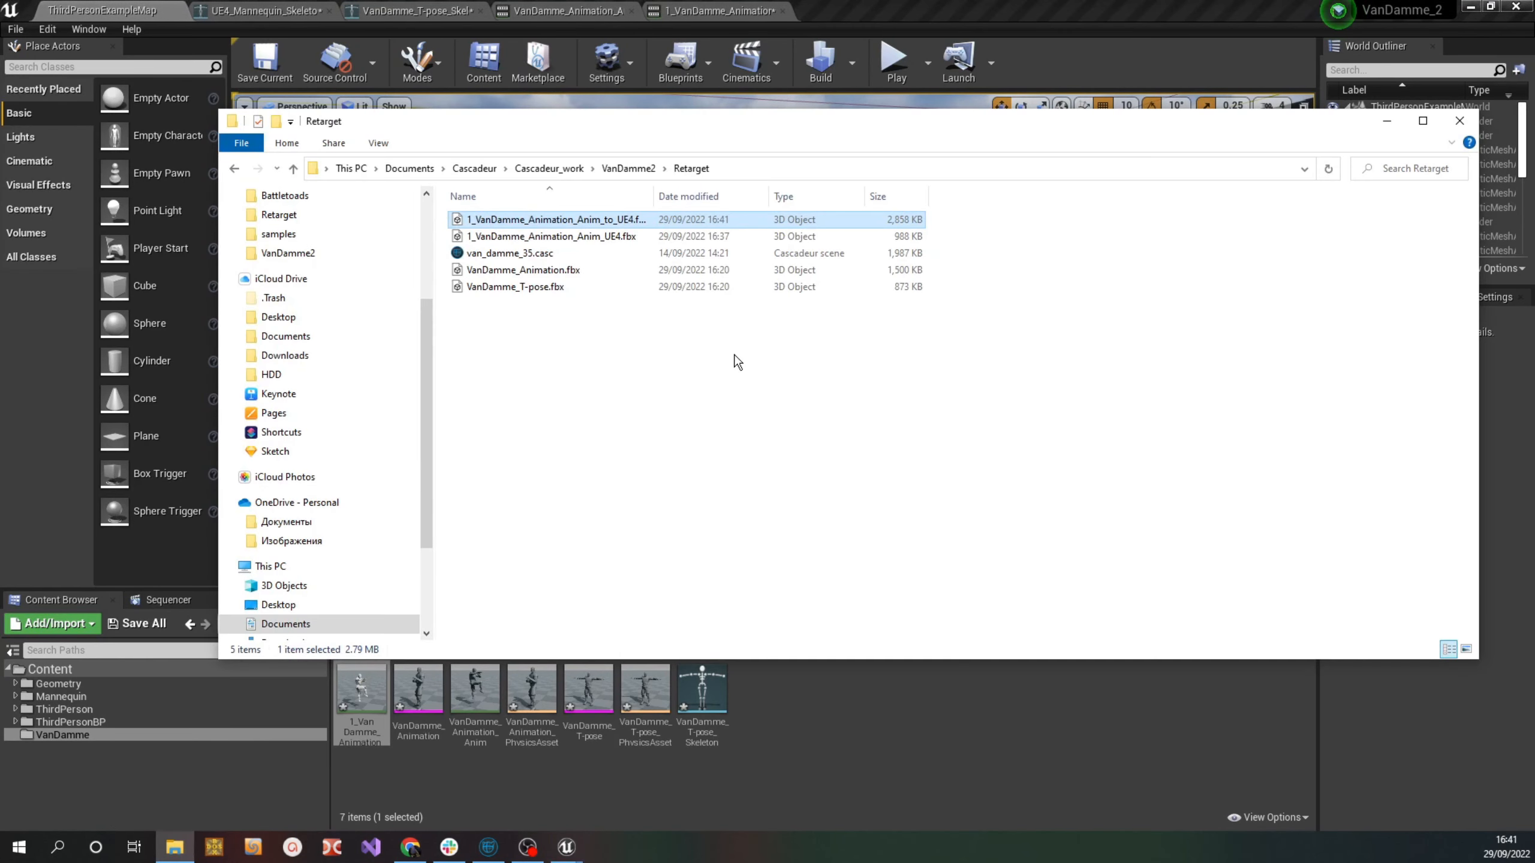
{"action": "left_click_drag", "start_coordinate": [832, 124], "coordinate": [1321, 142]}
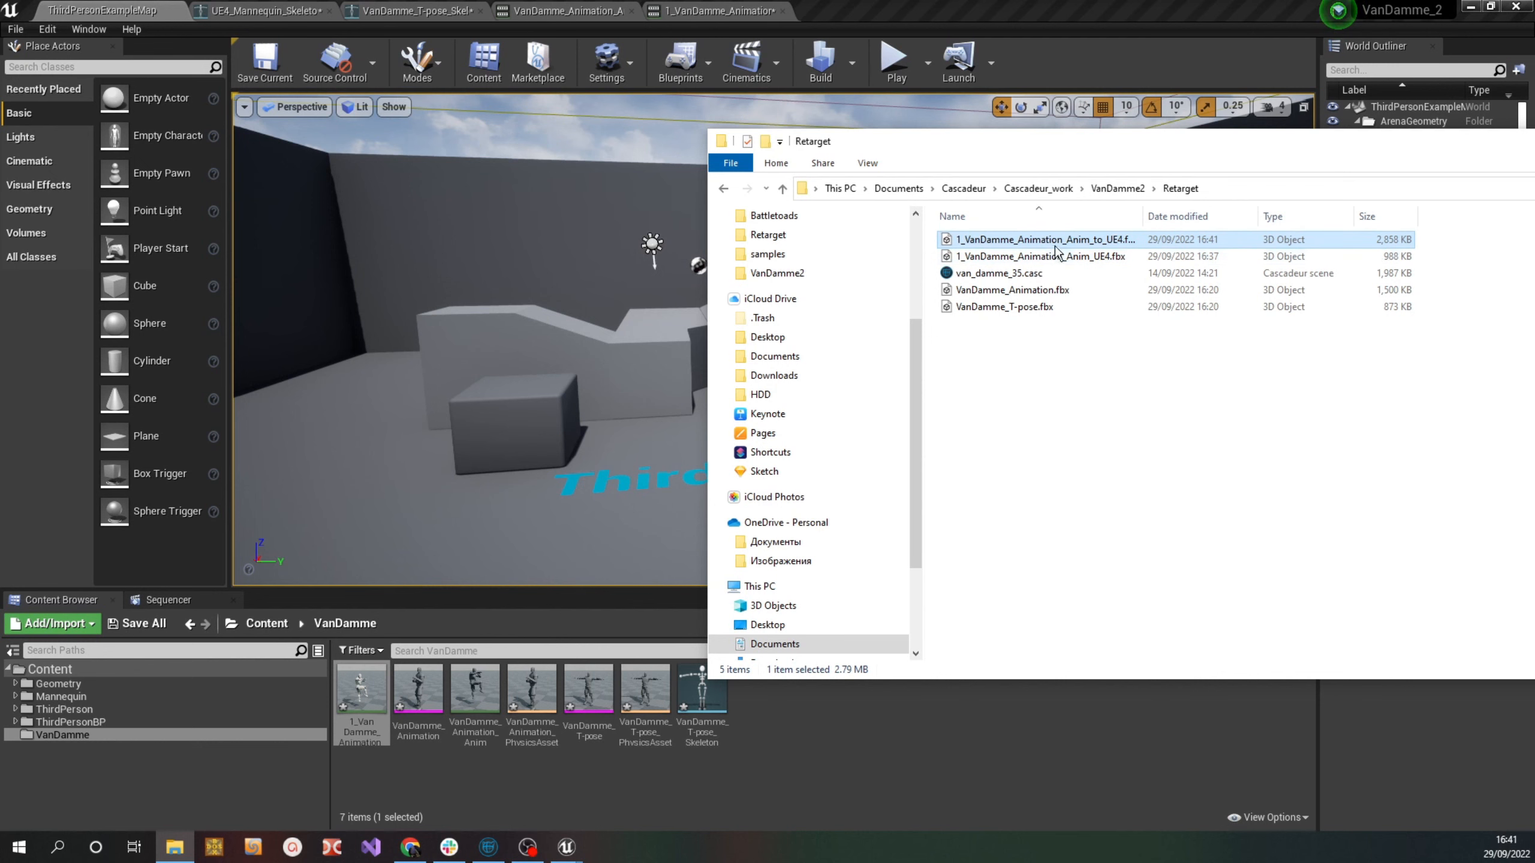
{"action": "left_click_drag", "start_coordinate": [1054, 251], "coordinate": [803, 722]}
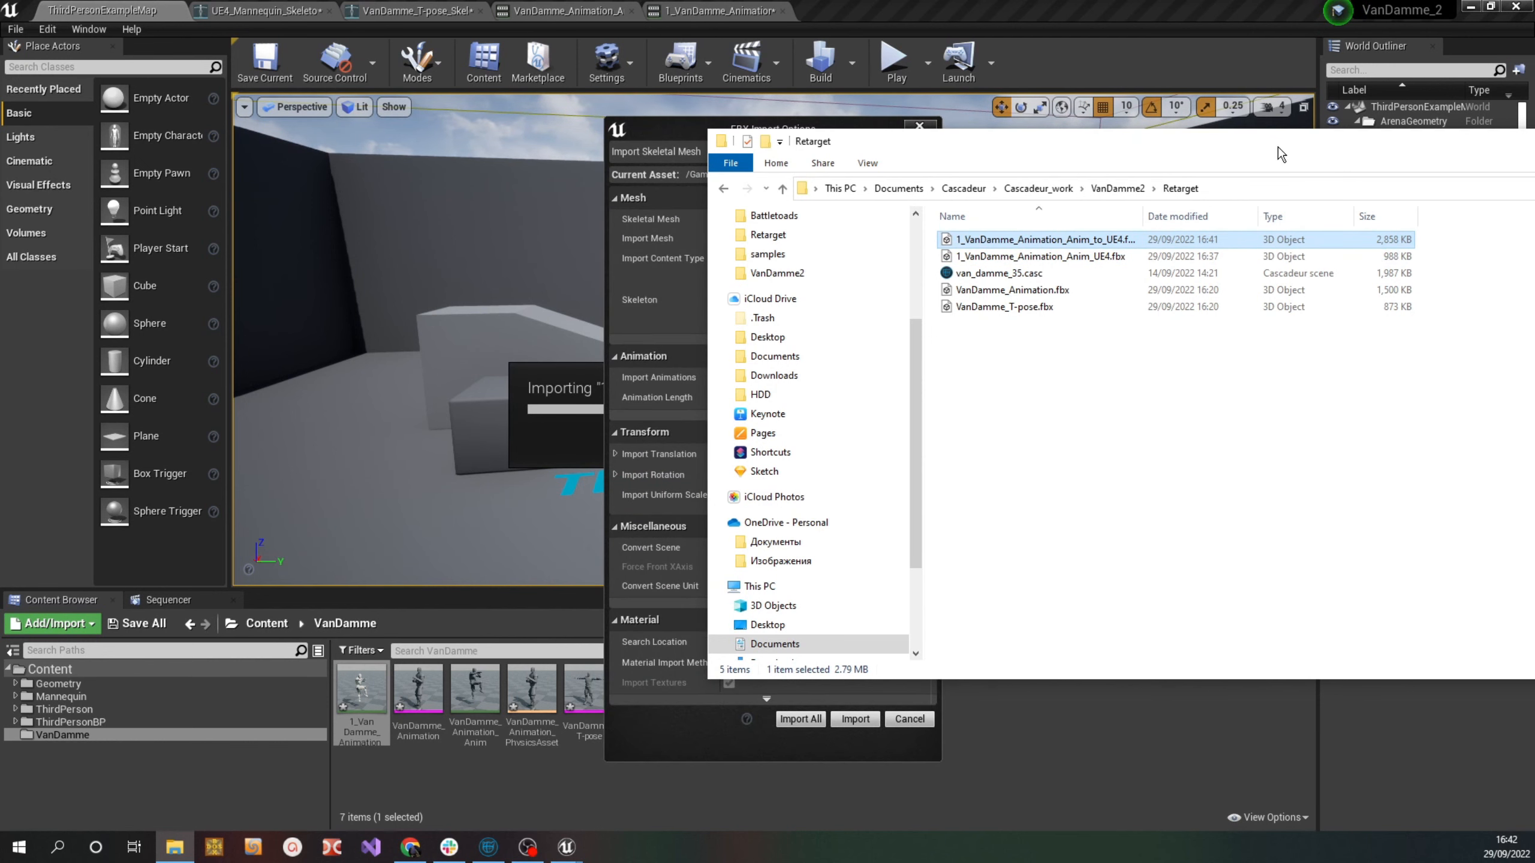
{"action": "left_click_drag", "start_coordinate": [1279, 146], "coordinate": [674, 160]}
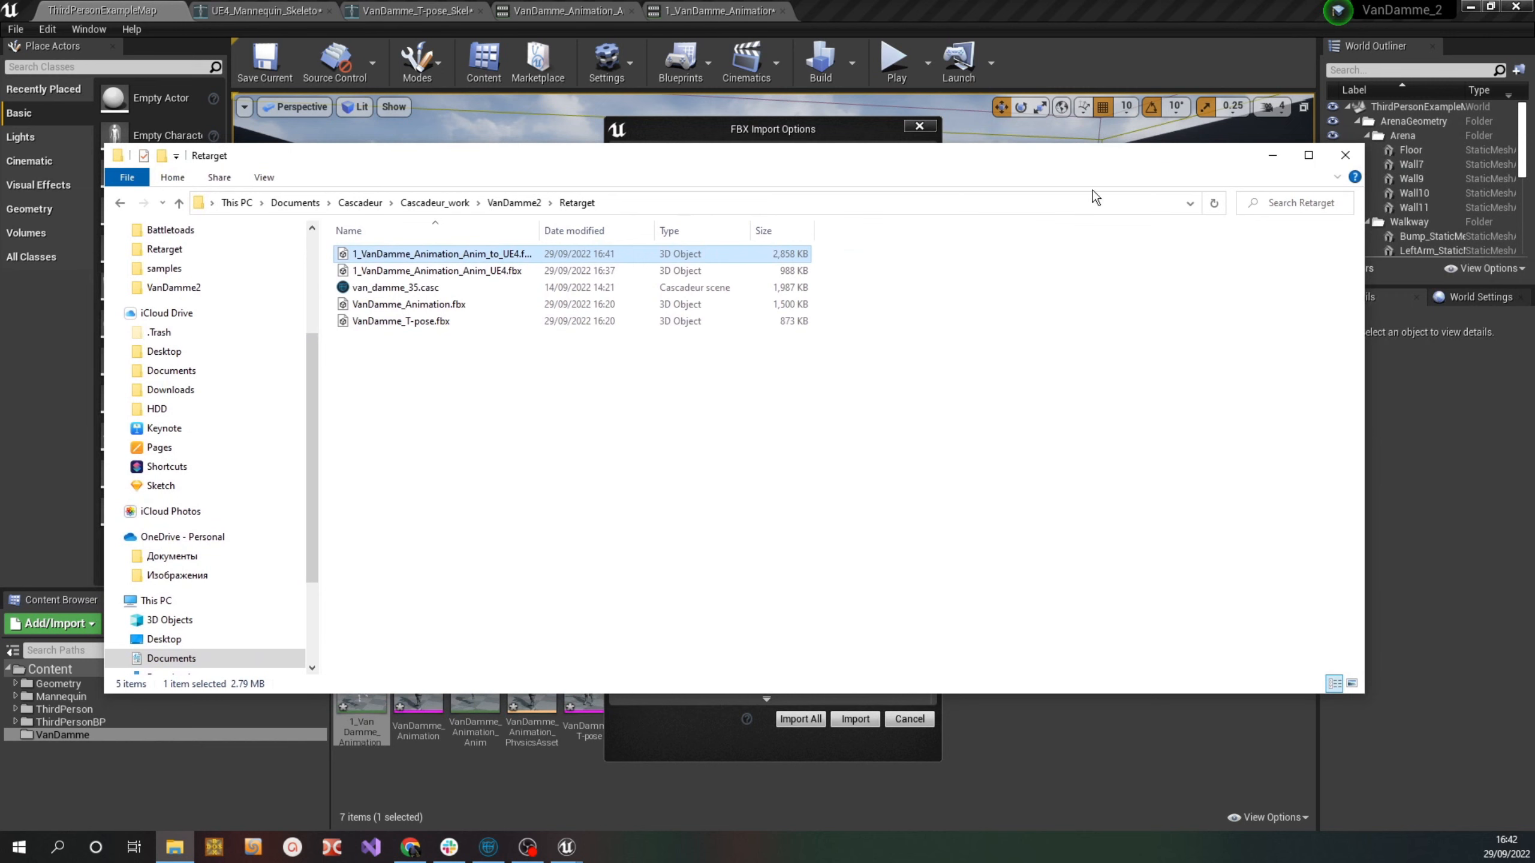
{"action": "left_click", "coordinate": [1273, 156]}
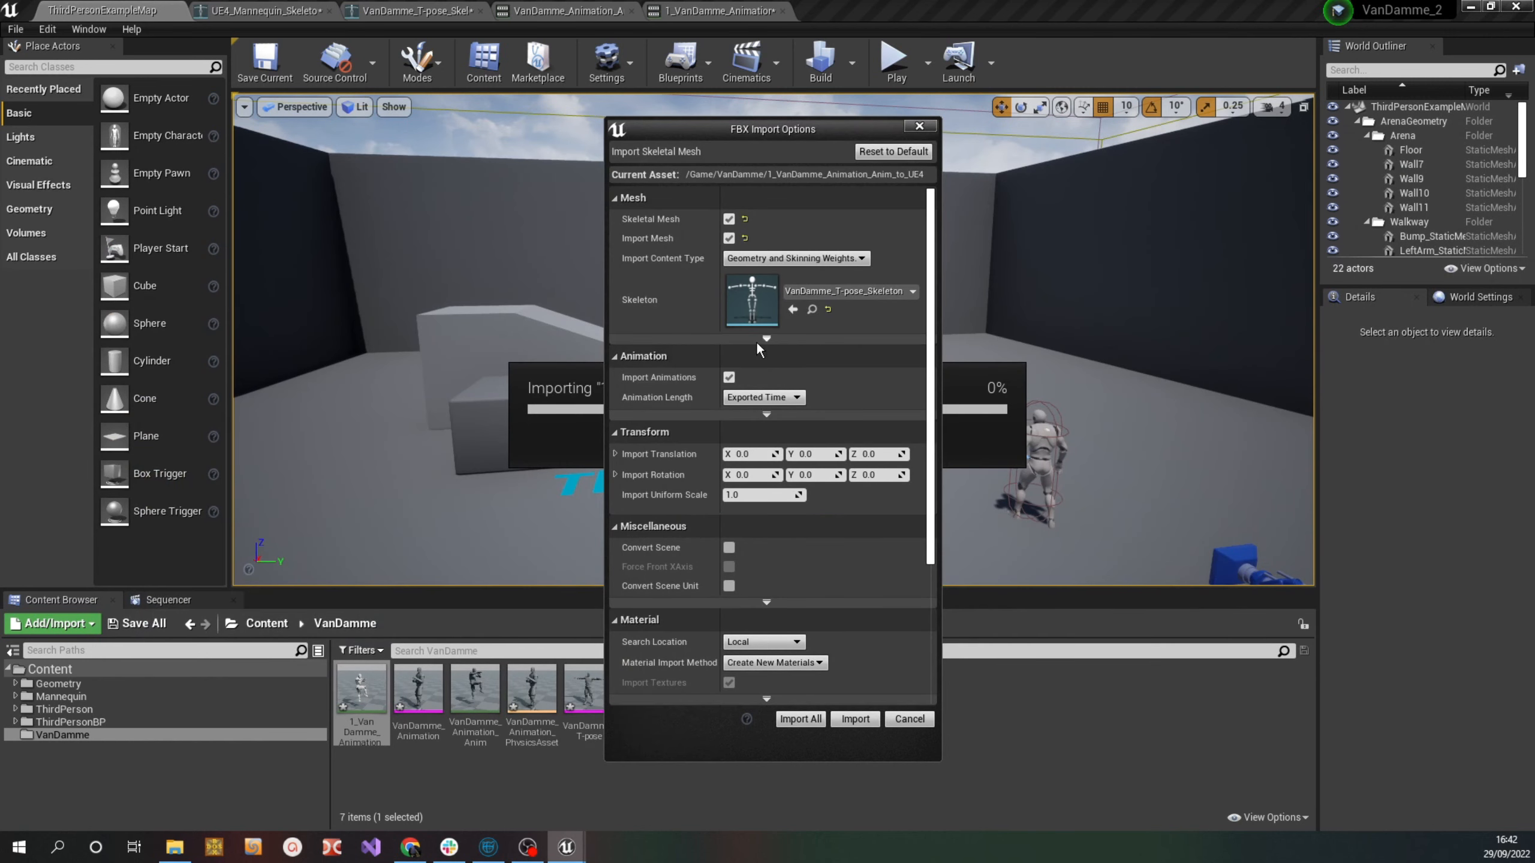
Try to import all of 1_VanDamme_Animation_Anim_to_UE4 onto VanDamme_T-pose_Skeleton, agreeing to regenerate the skeleton from the mesh
{"action": "left_click_drag", "start_coordinate": [931, 305], "coordinate": [940, 404]}
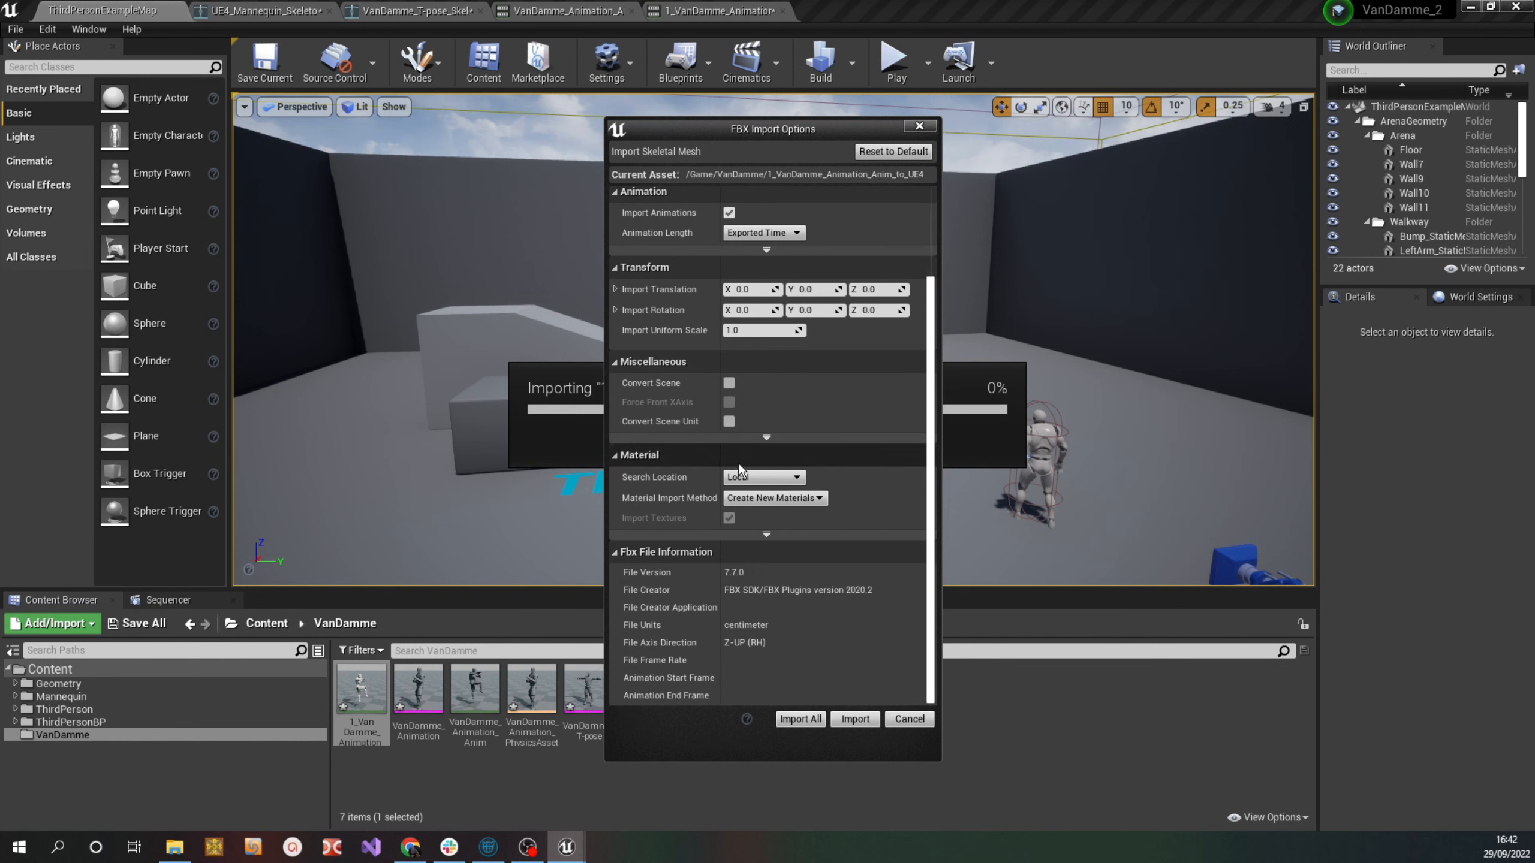
{"action": "scroll", "coordinate": [731, 338], "scroll_direction": "up", "scroll_amount": 2}
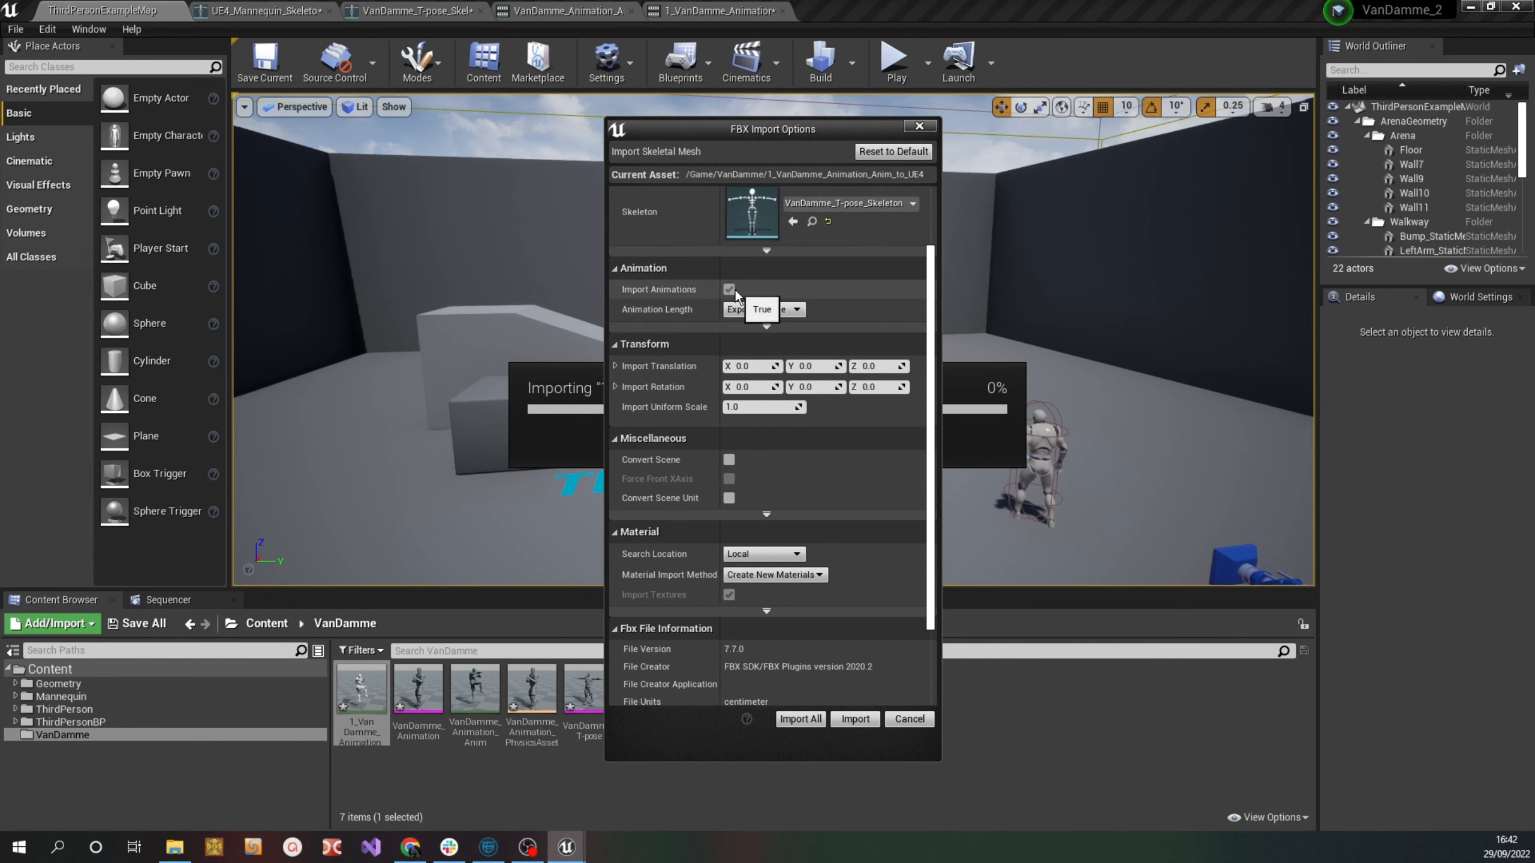
{"action": "scroll", "coordinate": [874, 318], "scroll_direction": "up", "scroll_amount": 1}
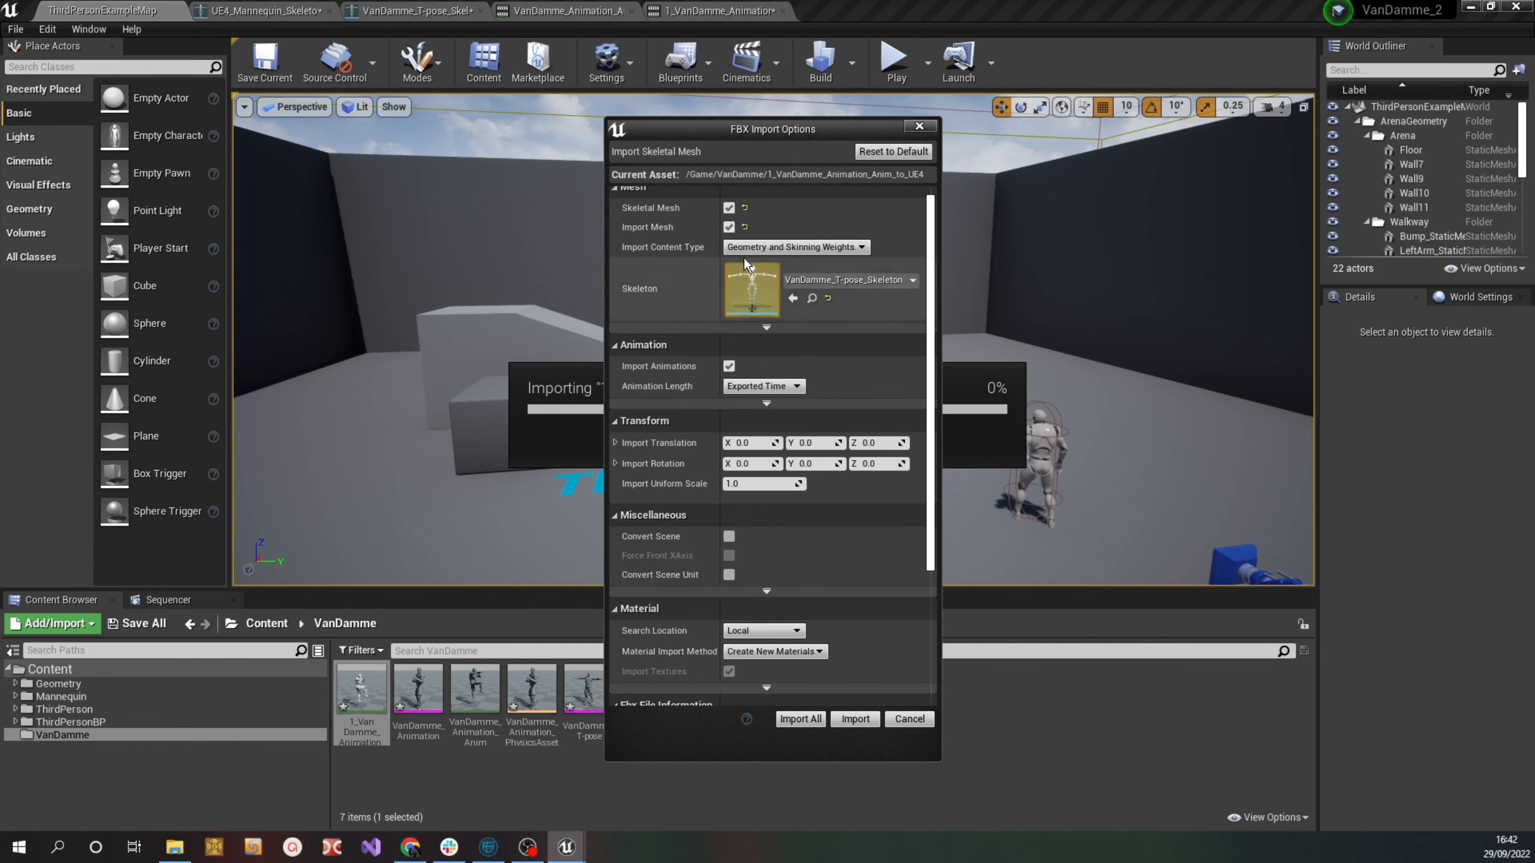
{"action": "left_click", "coordinate": [817, 719]}
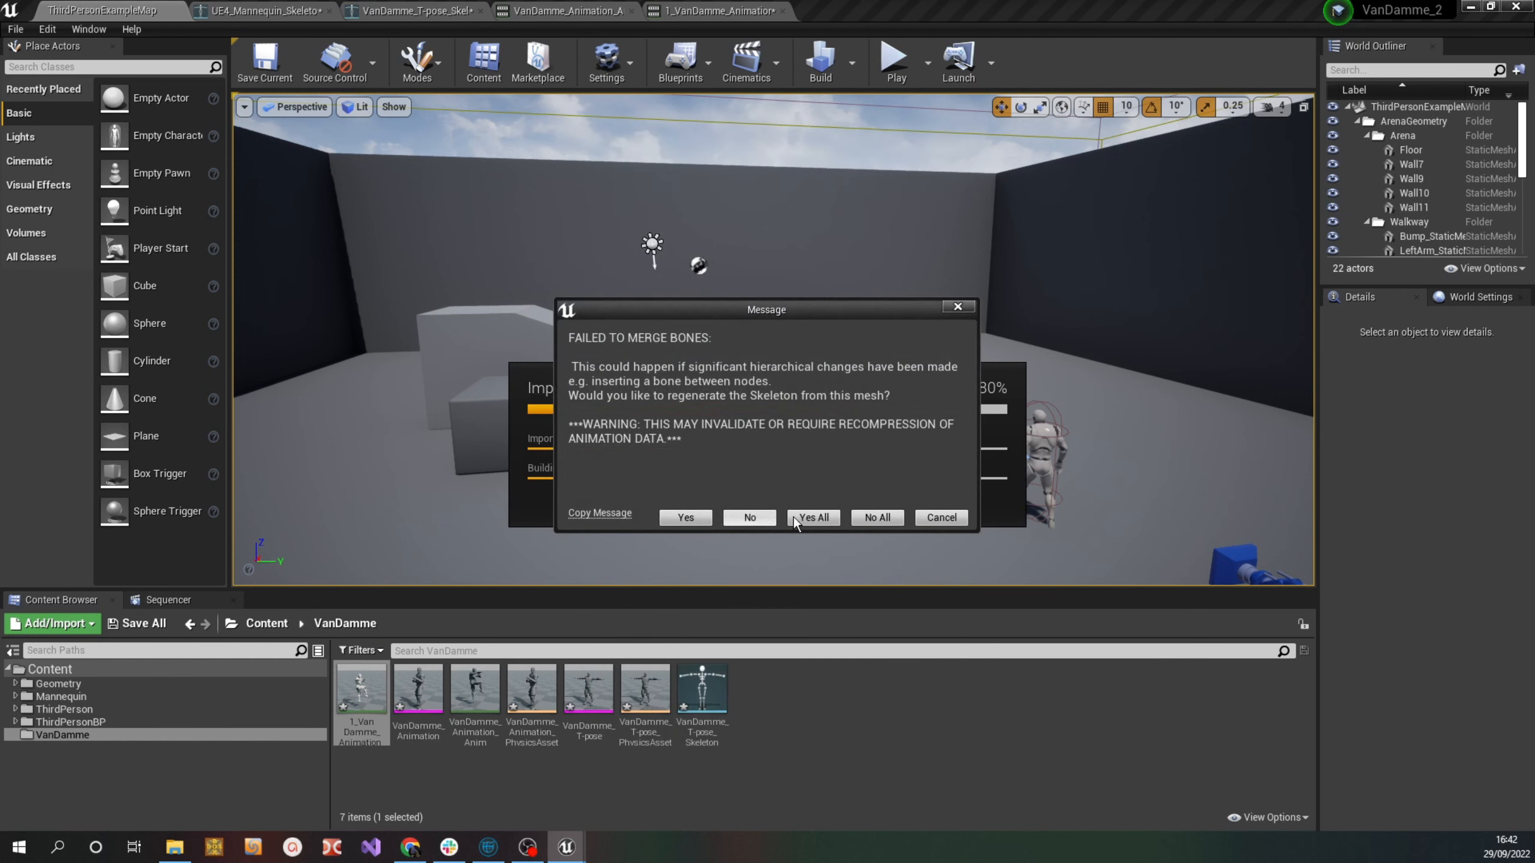
{"action": "left_click", "coordinate": [815, 517]}
{"action": "left_click", "coordinate": [896, 473]}
{"action": "left_click", "coordinate": [891, 465]}
{"action": "left_click", "coordinate": [897, 459]}
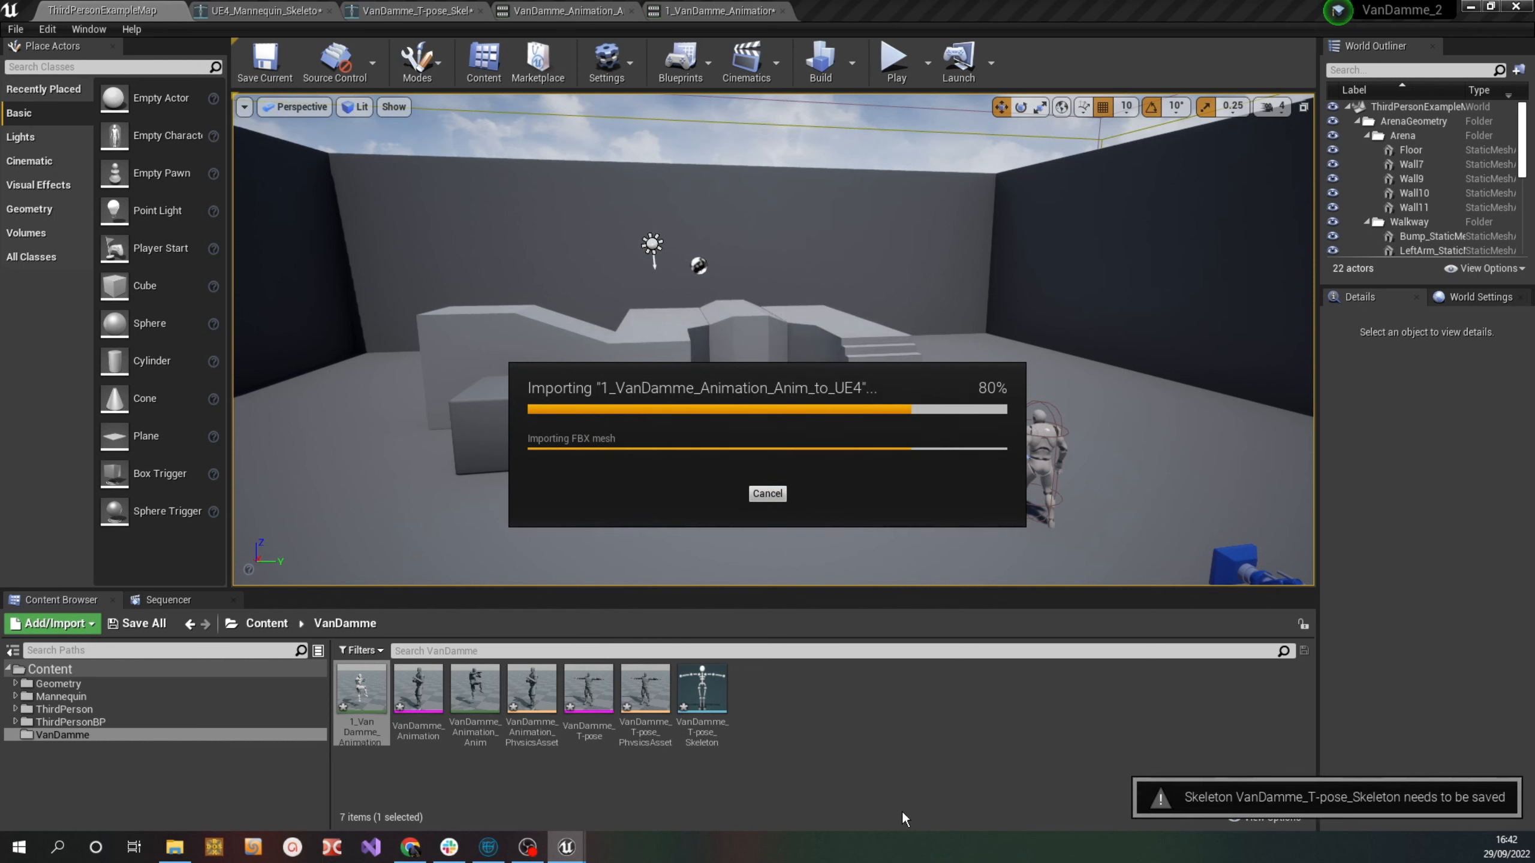
{"action": "left_click", "coordinate": [945, 473]}
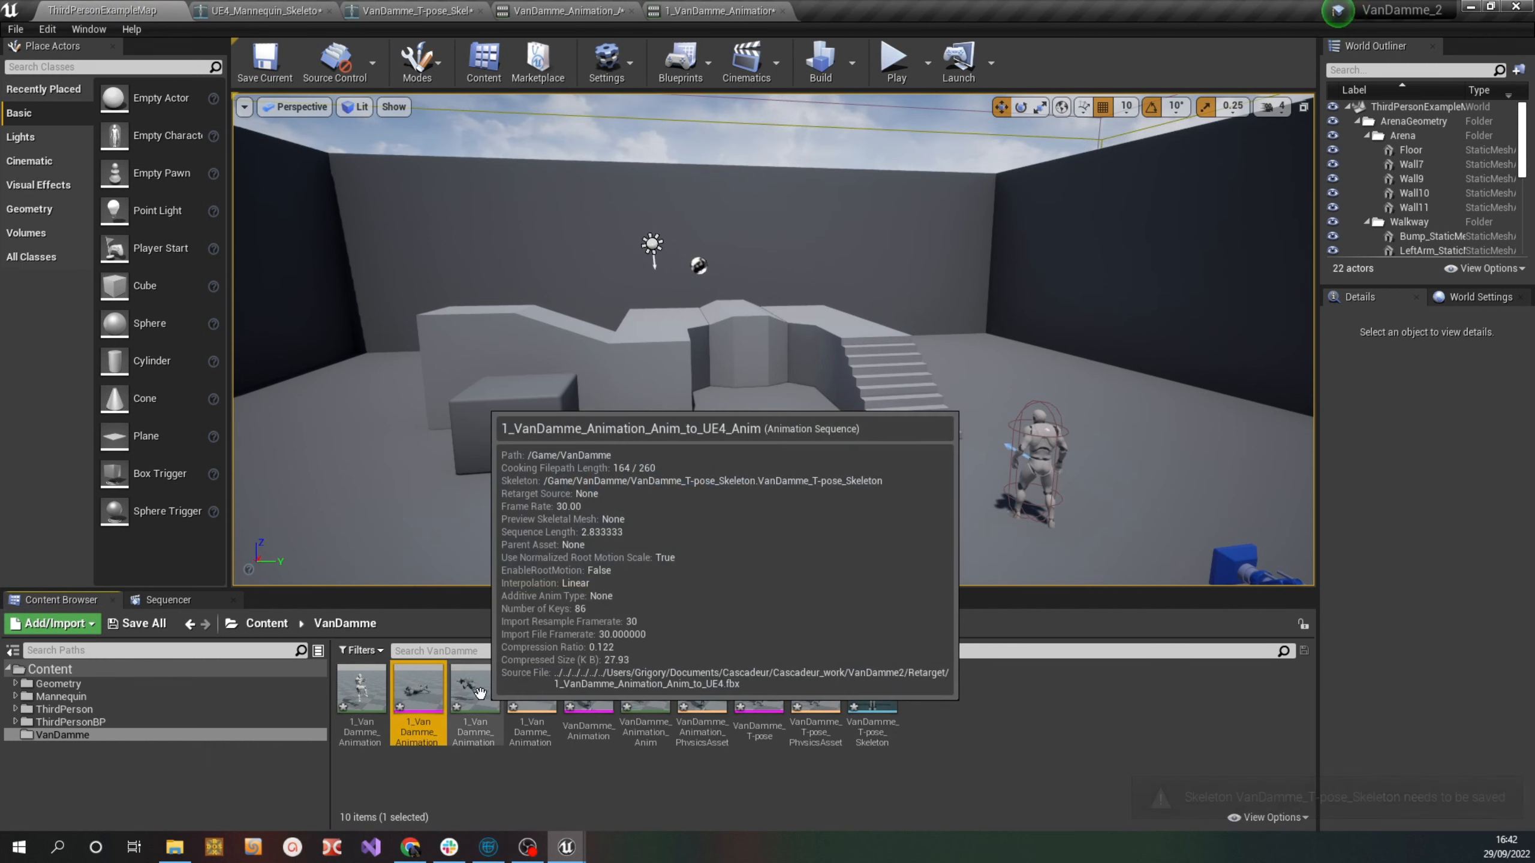
Open the imported 1_VanDamme_Animation_Anim_to_UE4_Anim sequence to check its pose, close its editor and return to the ThirdPersonExampleMap level
{"action": "double_click", "coordinate": [479, 692]}
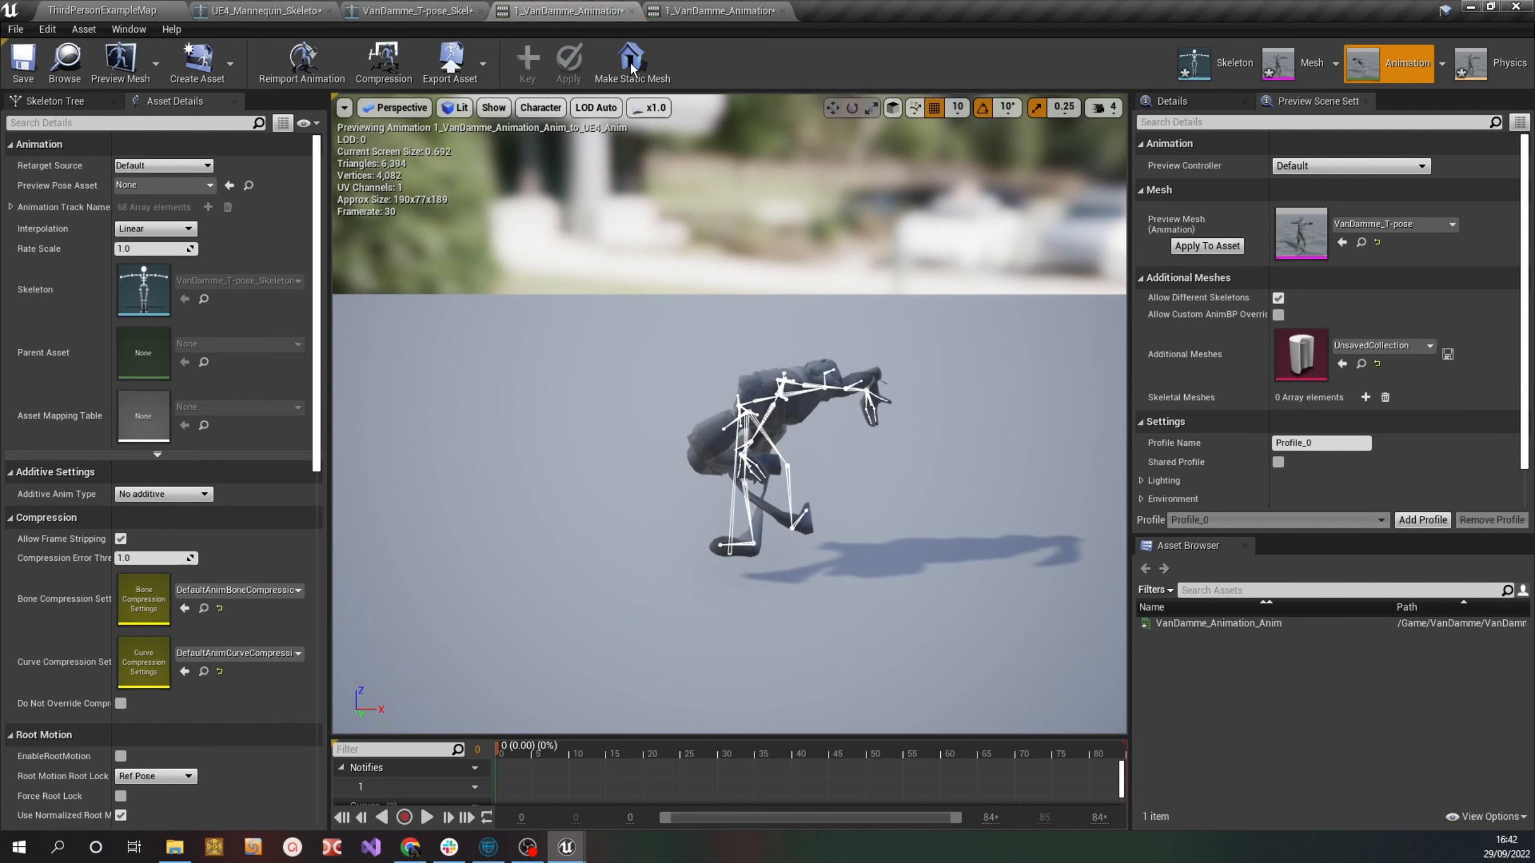
{"action": "left_click", "coordinate": [631, 10]}
{"action": "left_click", "coordinate": [127, 9]}
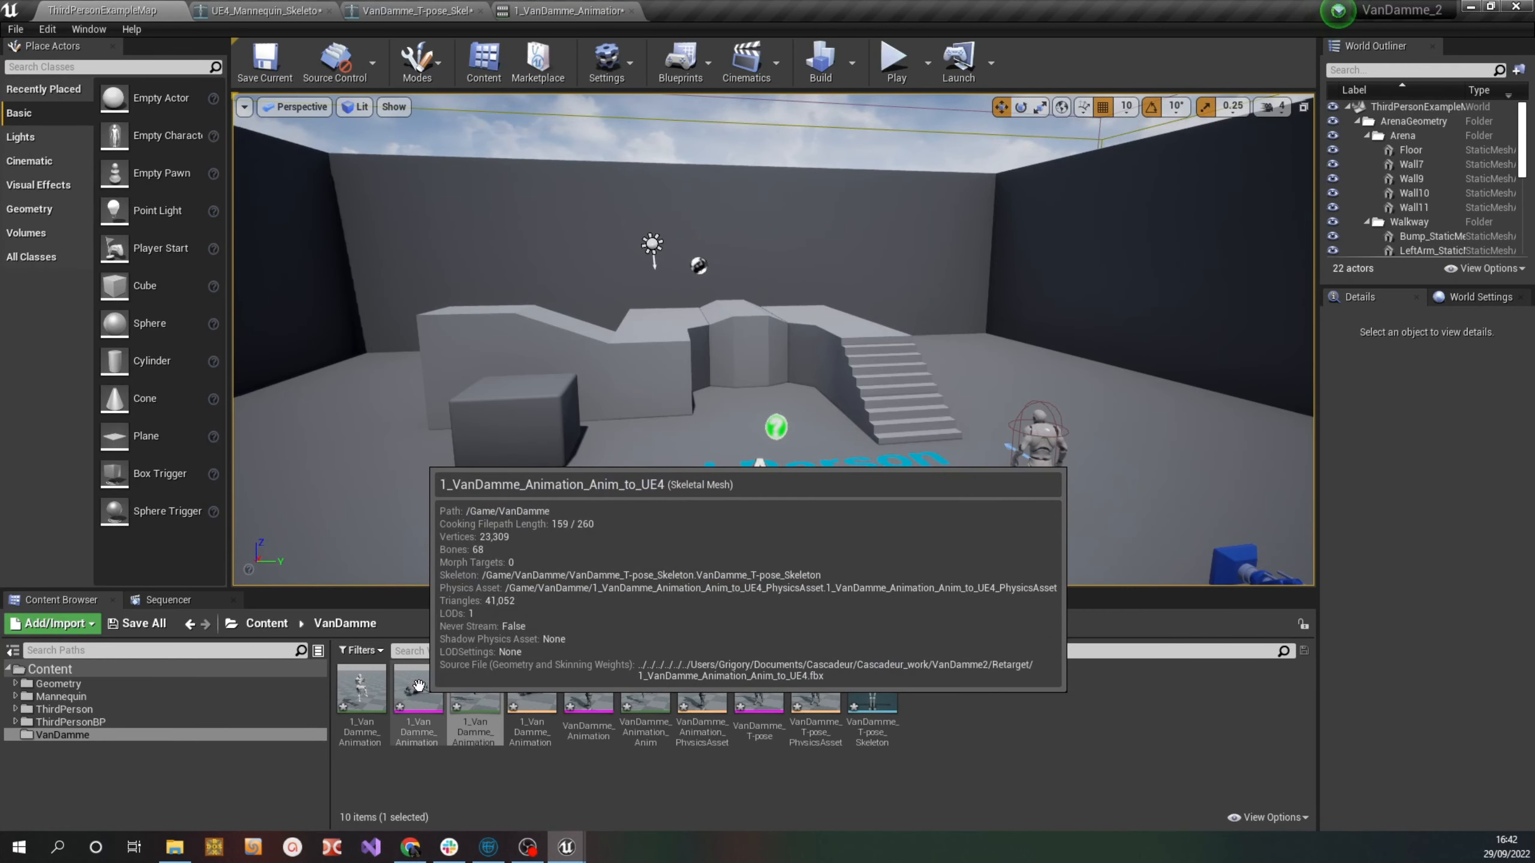
Delete the 1_VanDamme_Animation_Anim_to_UE4 skeletal mesh, animation sequence and physics asset from the VanDamme folder
{"action": "left_click", "coordinate": [417, 693]}
{"action": "left_click", "coordinate": [535, 732], "text": "shift"}
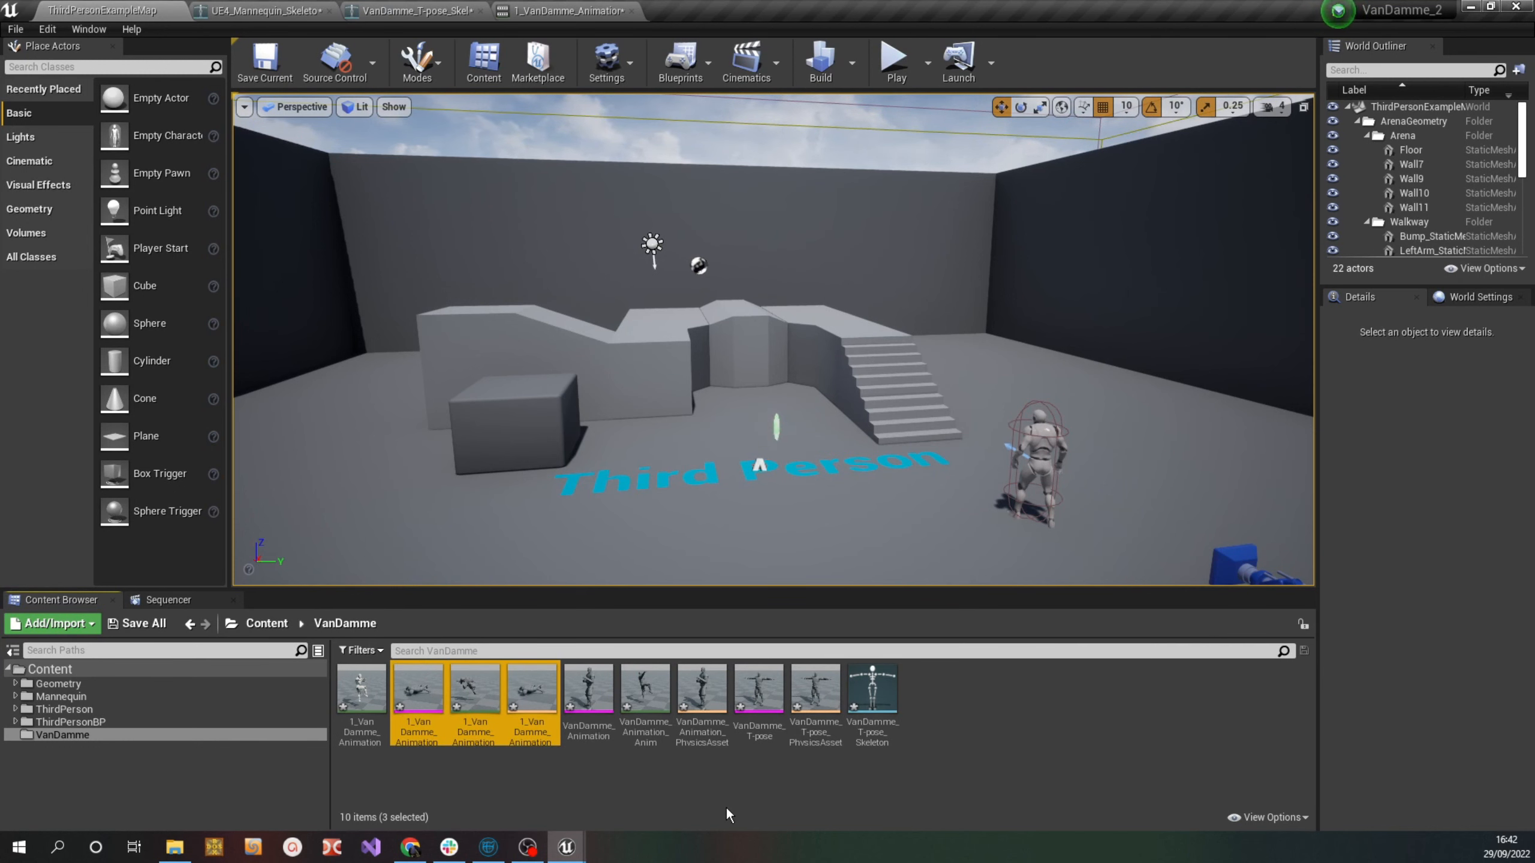
{"action": "key", "text": "Delete"}
{"action": "left_click", "coordinate": [716, 685]}
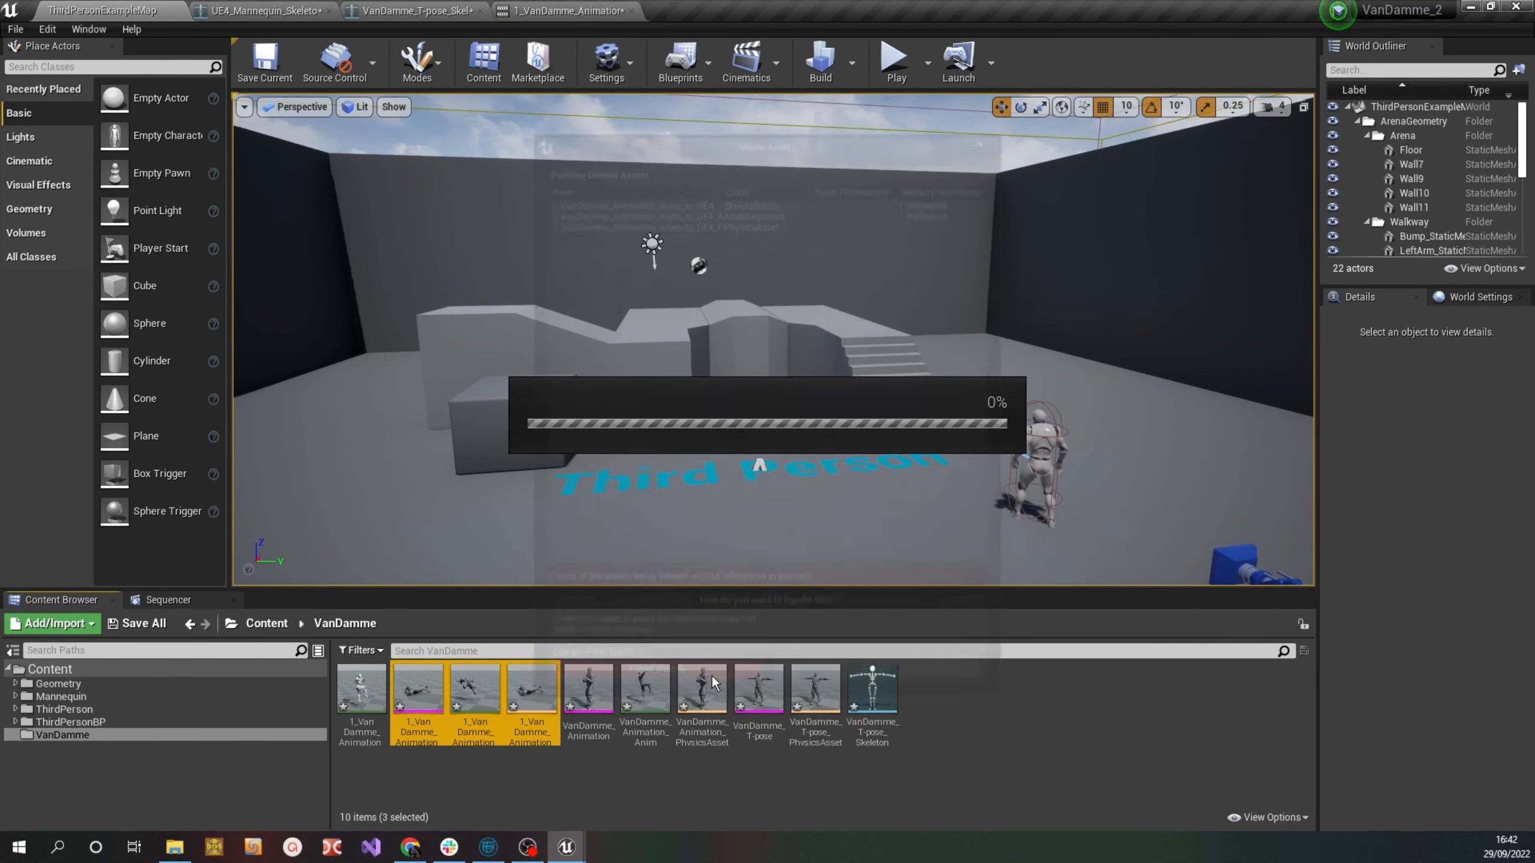
Import all of 1_VanDamme_Animation_Anim_to_UE4.fbx from the Retarget folder into the VanDamme content folder, using UE4_Mannequin_Skeleton as the skeleton
{"action": "key", "text": "alt+Tab"}
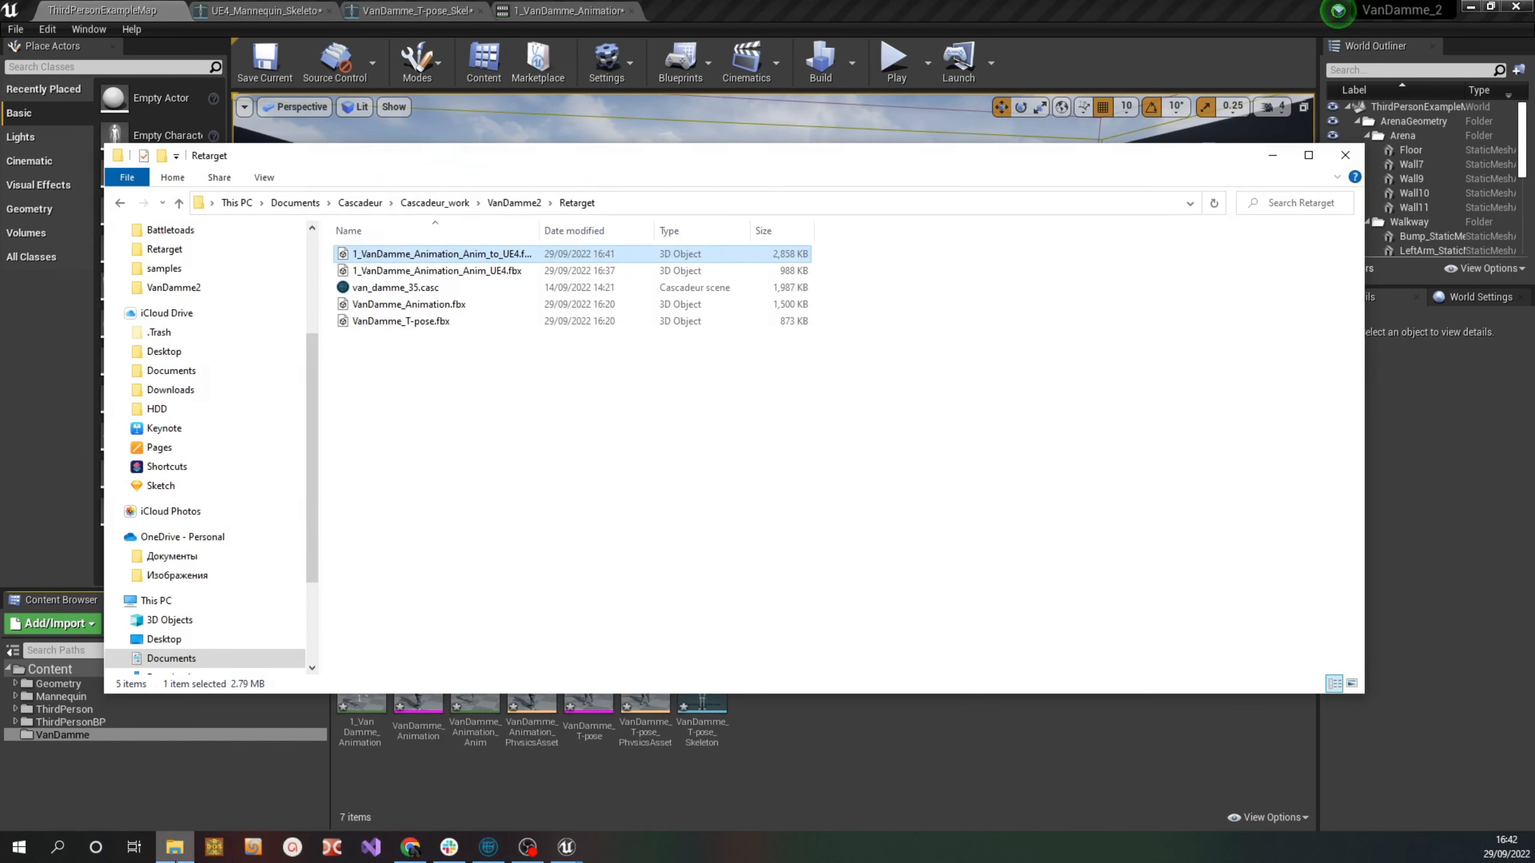
{"action": "left_click_drag", "start_coordinate": [493, 257], "coordinate": [880, 753]}
{"action": "left_click", "coordinate": [1276, 156]}
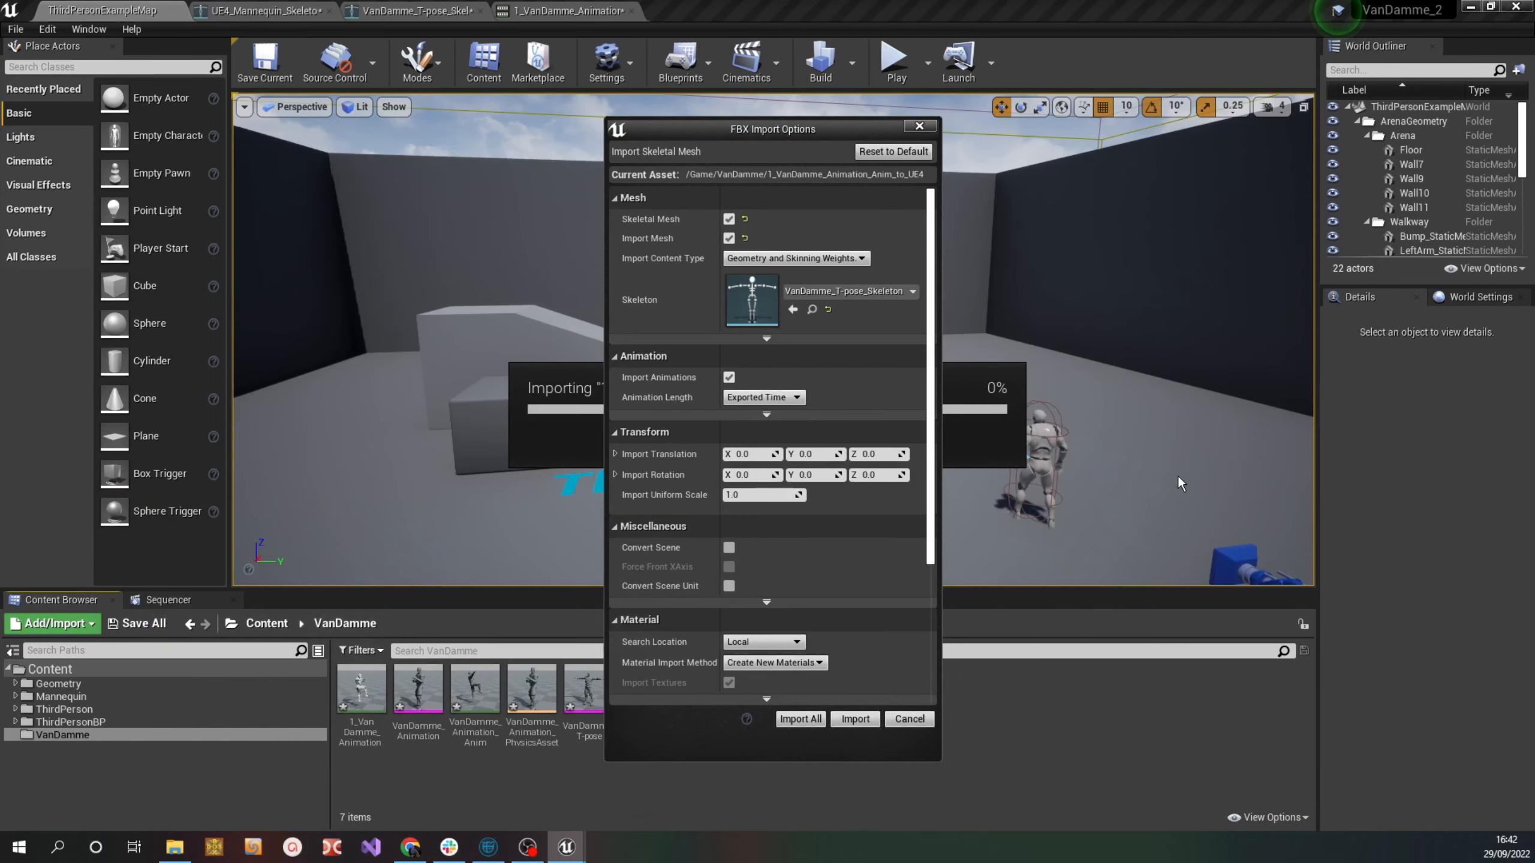
{"action": "left_click", "coordinate": [893, 289]}
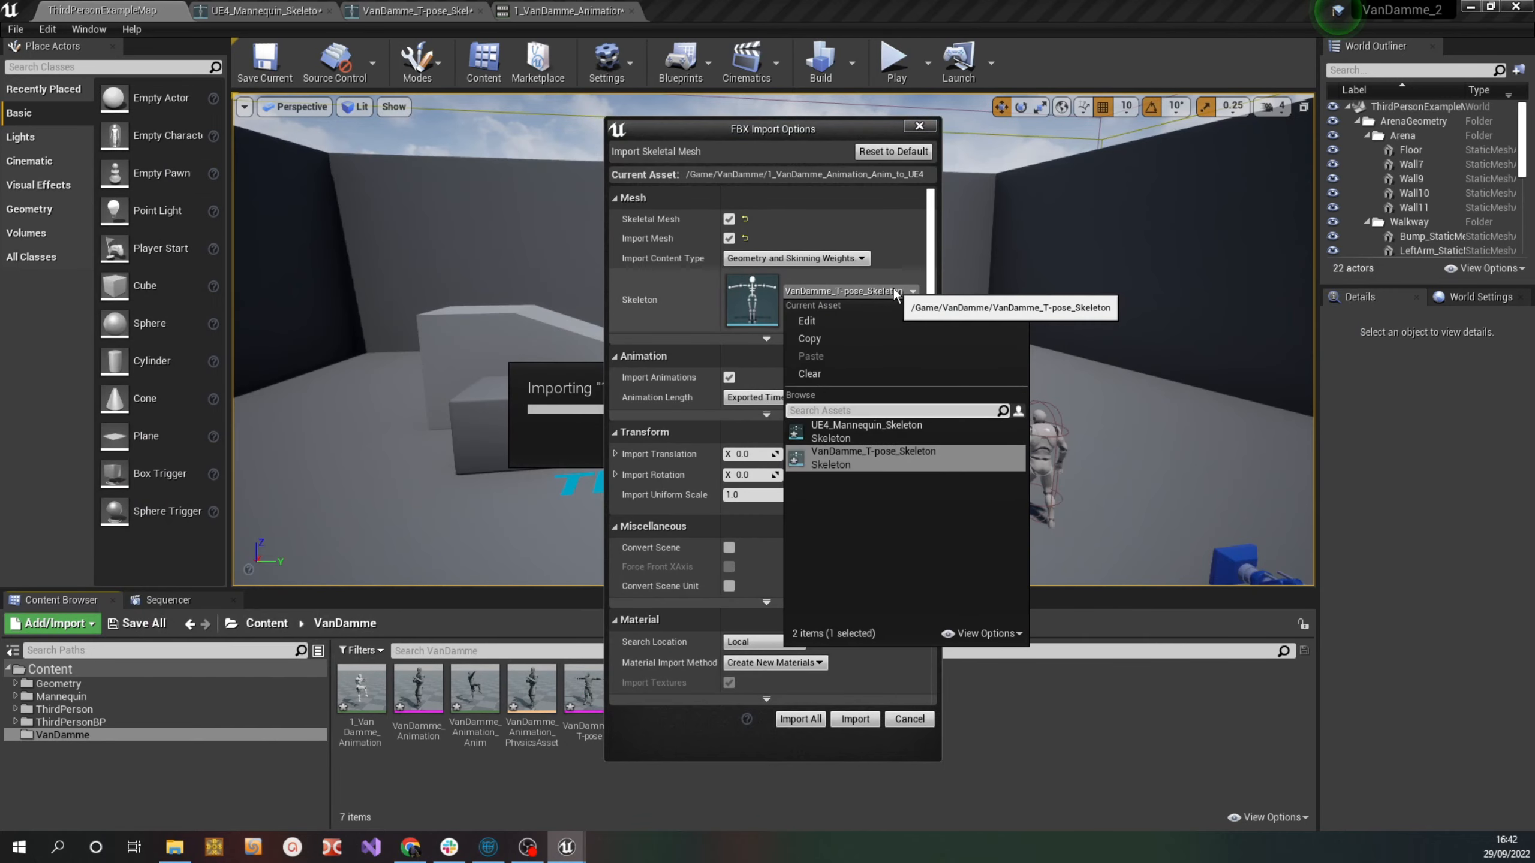
{"action": "left_click", "coordinate": [837, 432]}
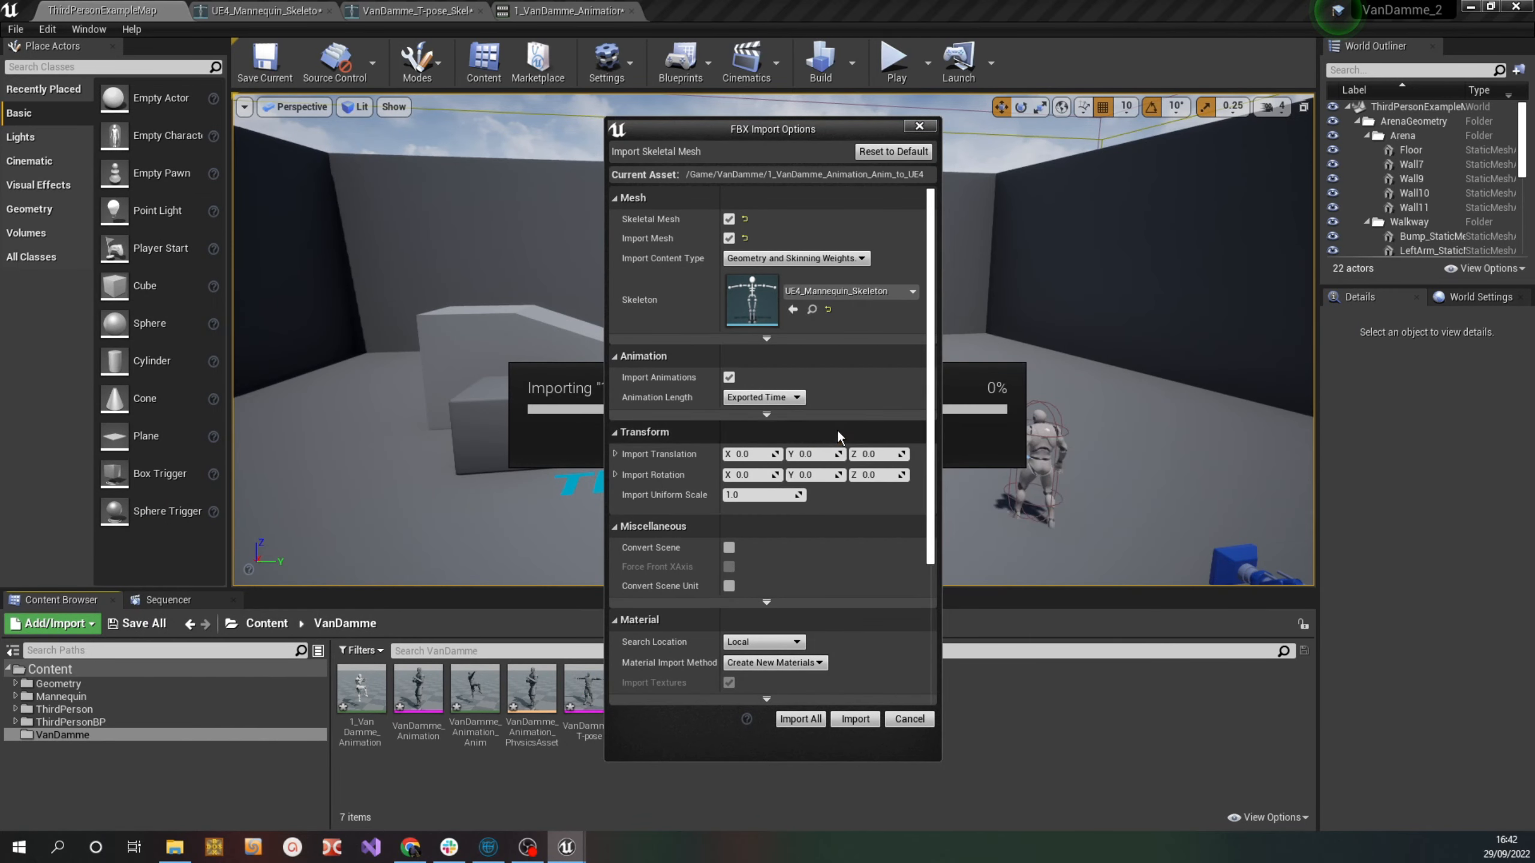
{"action": "left_click", "coordinate": [802, 718]}
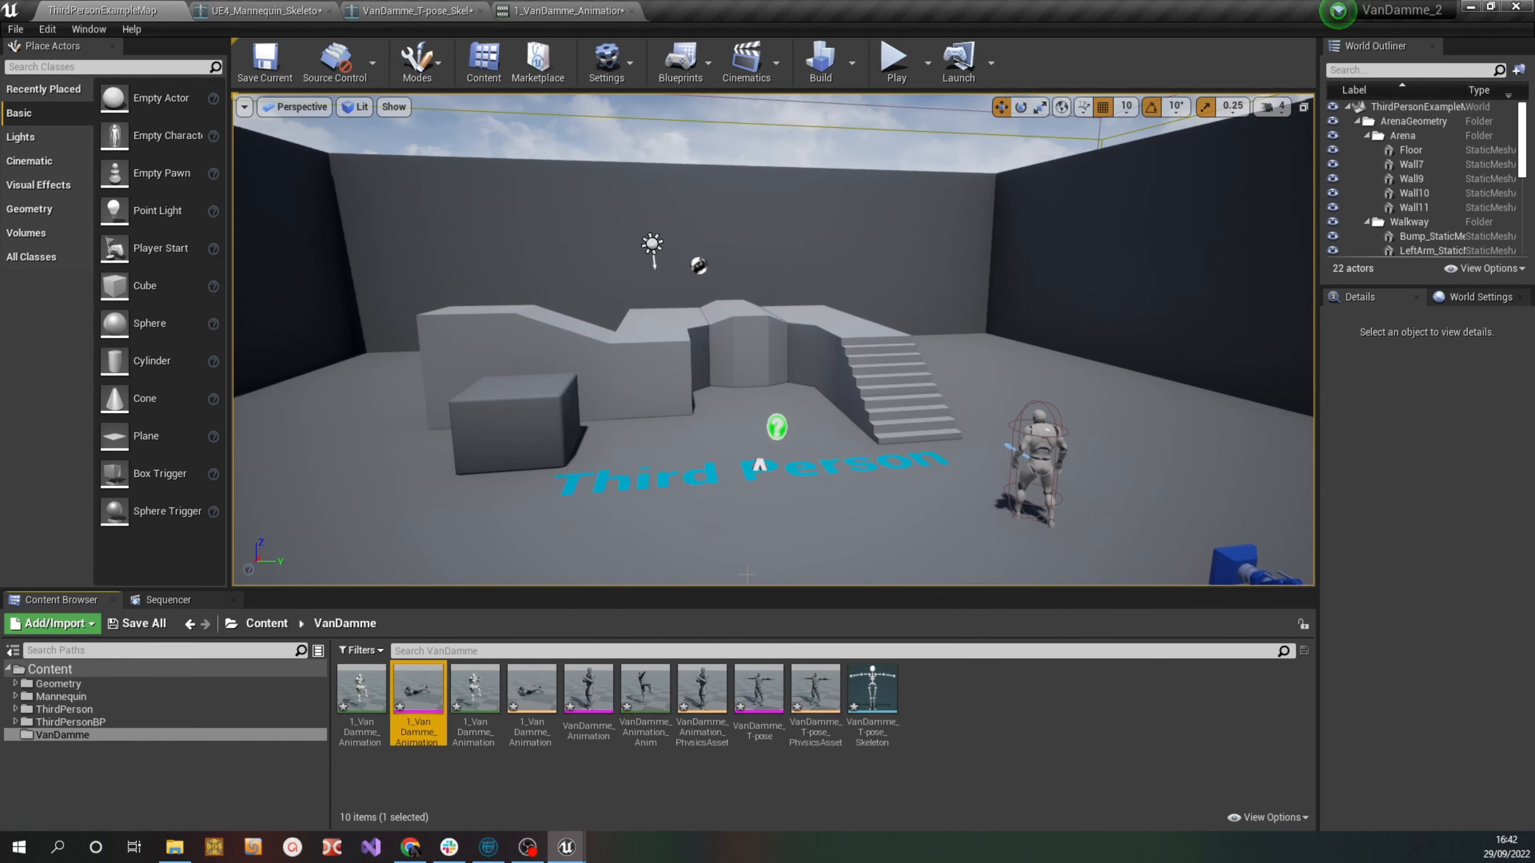
Open 1_VanDamme_Animation_Anim_to_UE4_Anim and play it to examine the mannequin's hands and full-body motion
{"action": "left_click", "coordinate": [476, 689]}
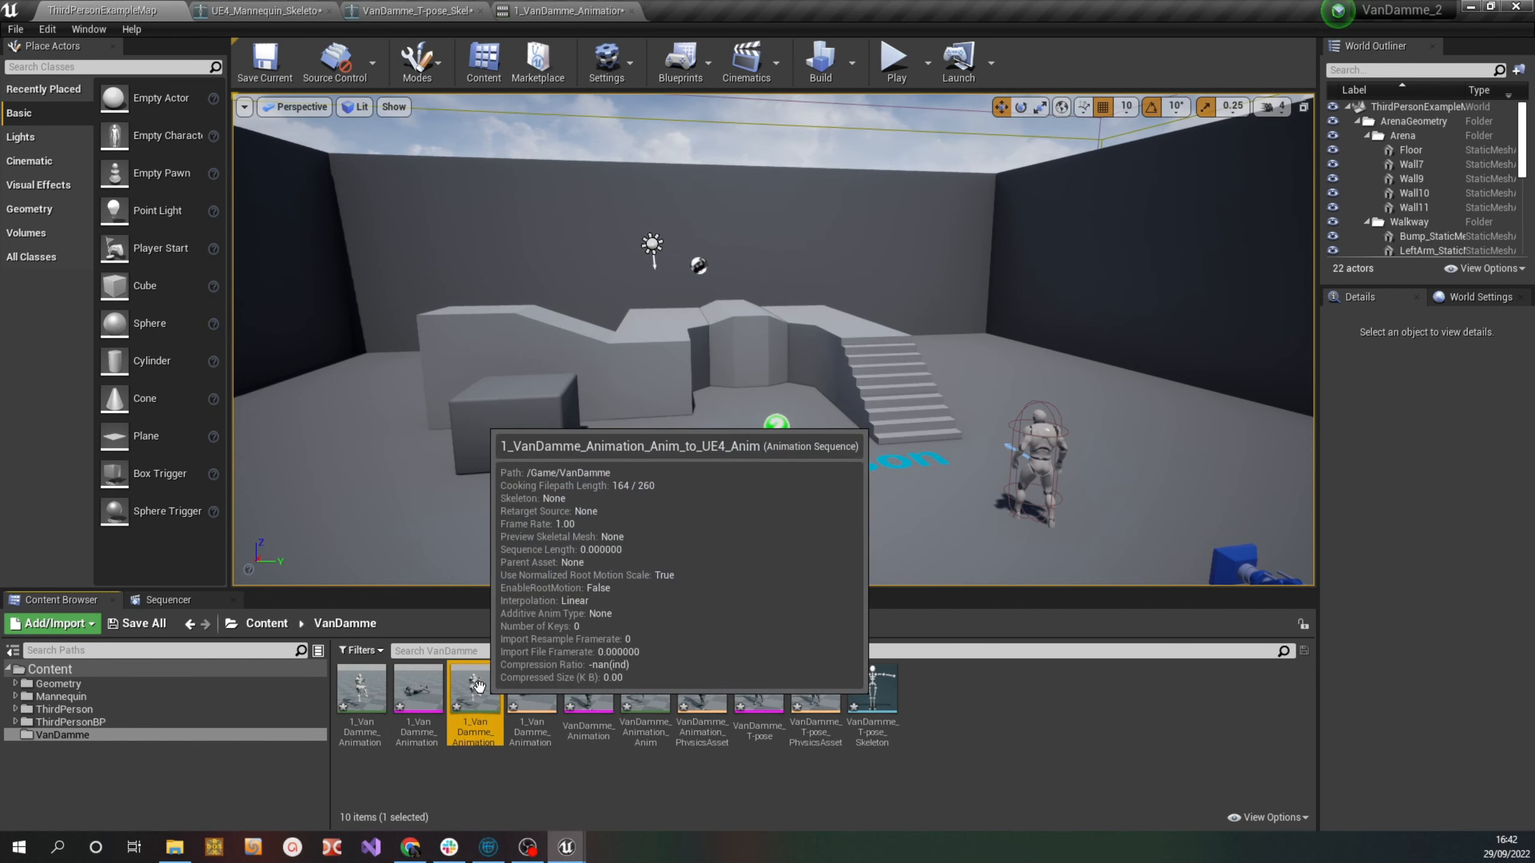
{"action": "double_click", "coordinate": [476, 690]}
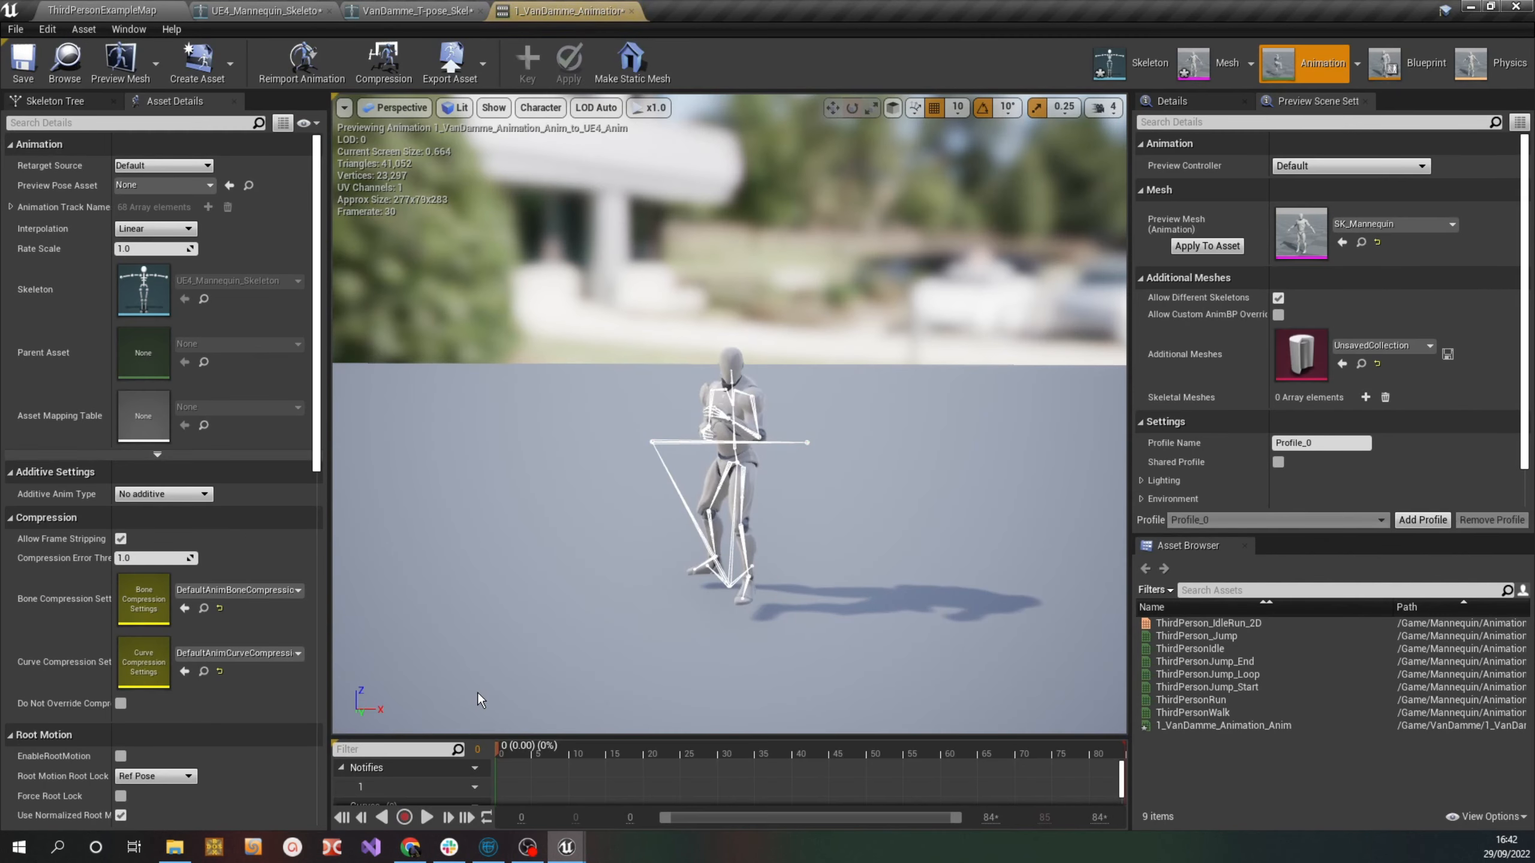
{"action": "scroll", "coordinate": [780, 429], "scroll_direction": "up", "scroll_amount": 6}
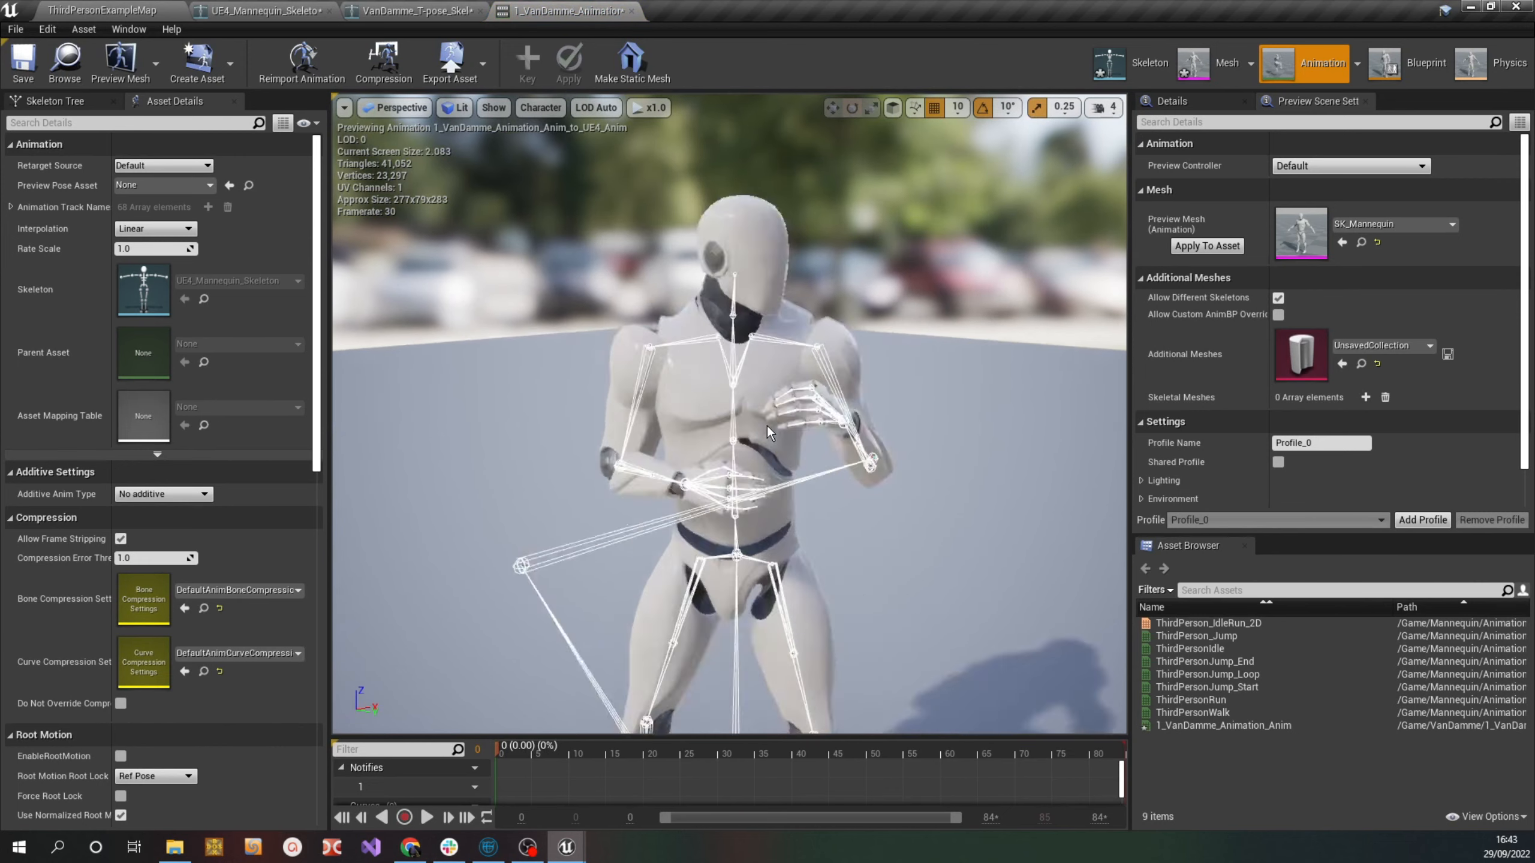
{"action": "scroll", "coordinate": [757, 504], "scroll_direction": "down", "scroll_amount": 3}
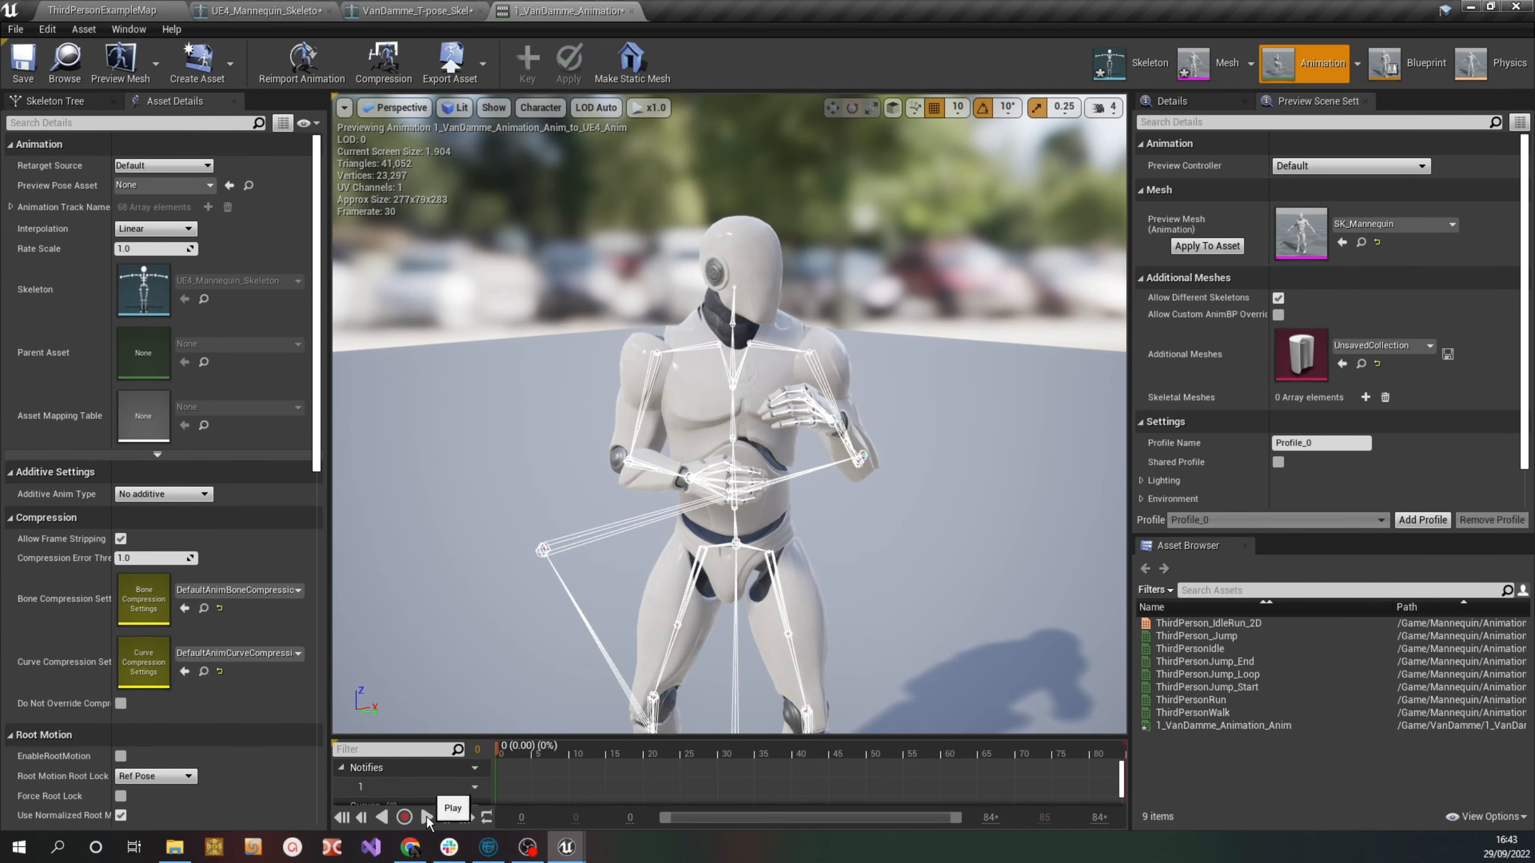
{"action": "mouse_move", "coordinate": [497, 750]}
{"action": "left_mouse_down"}
{"action": "mouse_move", "coordinate": [696, 747]}
{"action": "mouse_move", "coordinate": [487, 731]}
{"action": "left_mouse_up"}
{"action": "left_click", "coordinate": [427, 817]}
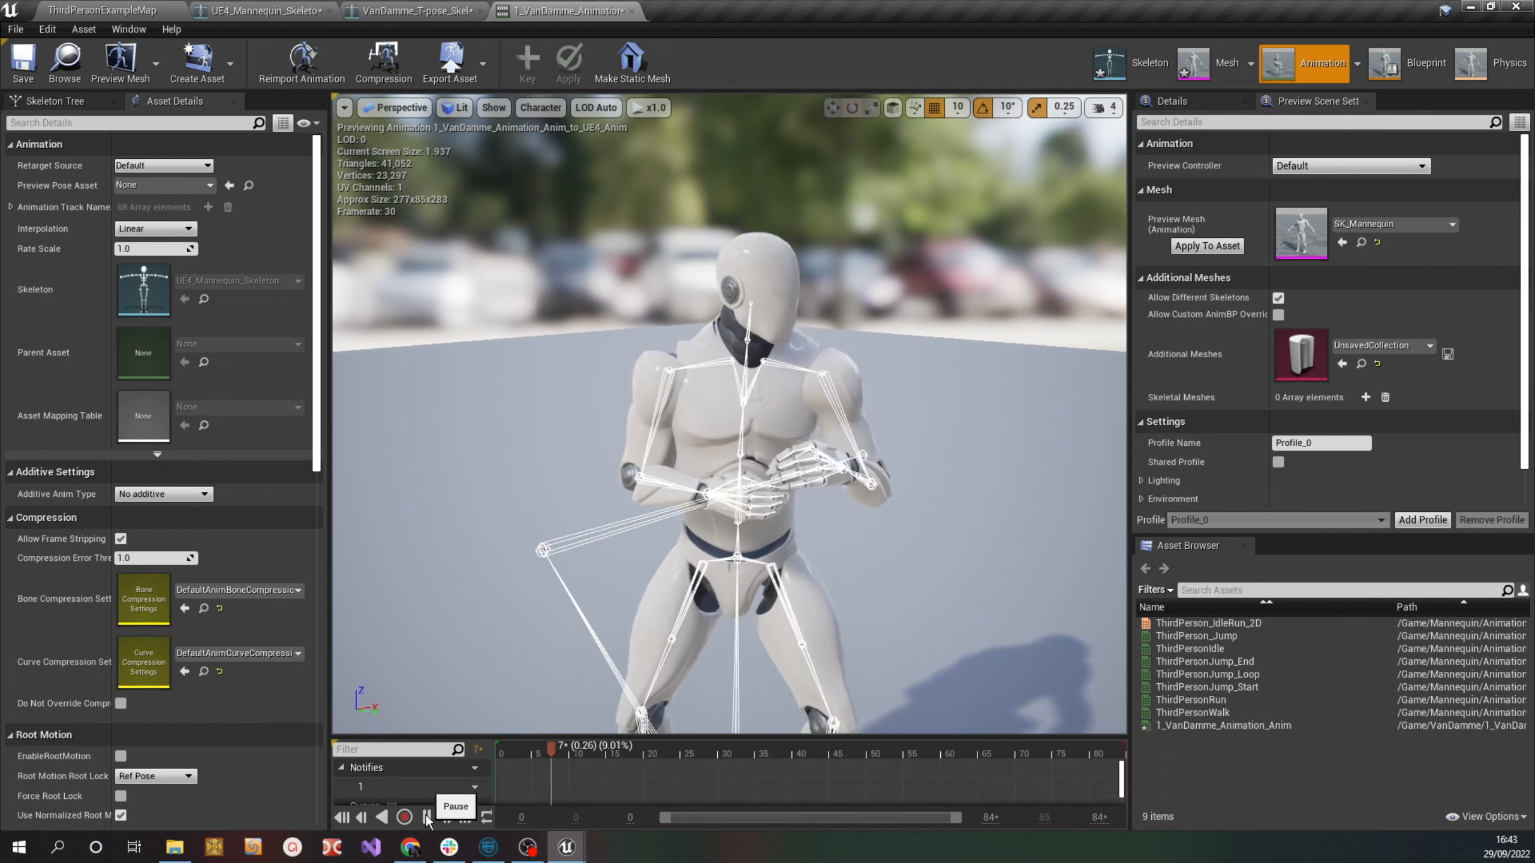
{"action": "left_click", "coordinate": [427, 817]}
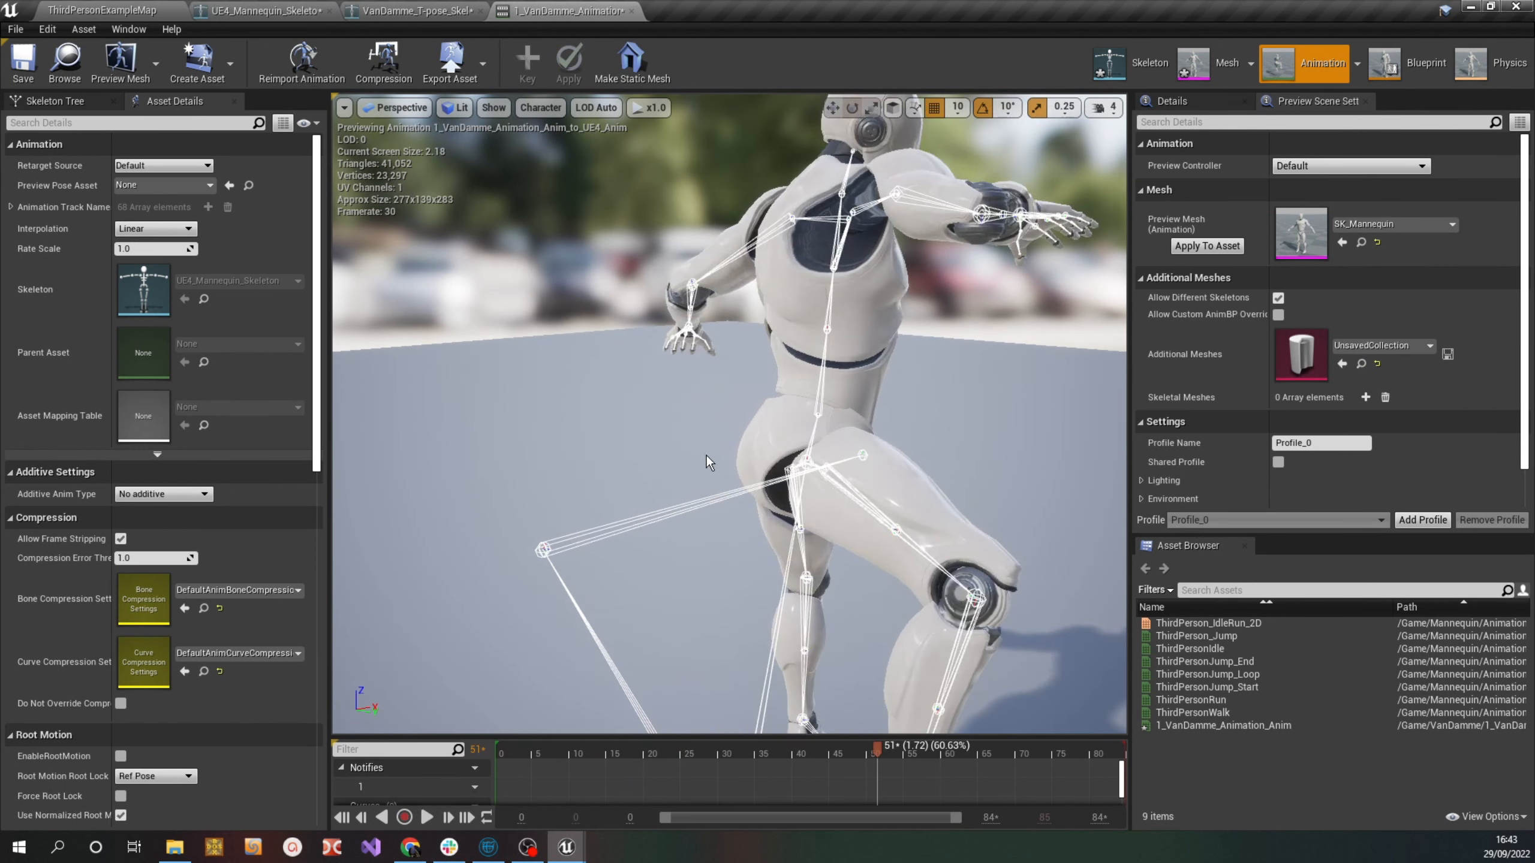
{"action": "scroll", "coordinate": [711, 463], "scroll_direction": "down", "scroll_amount": 5}
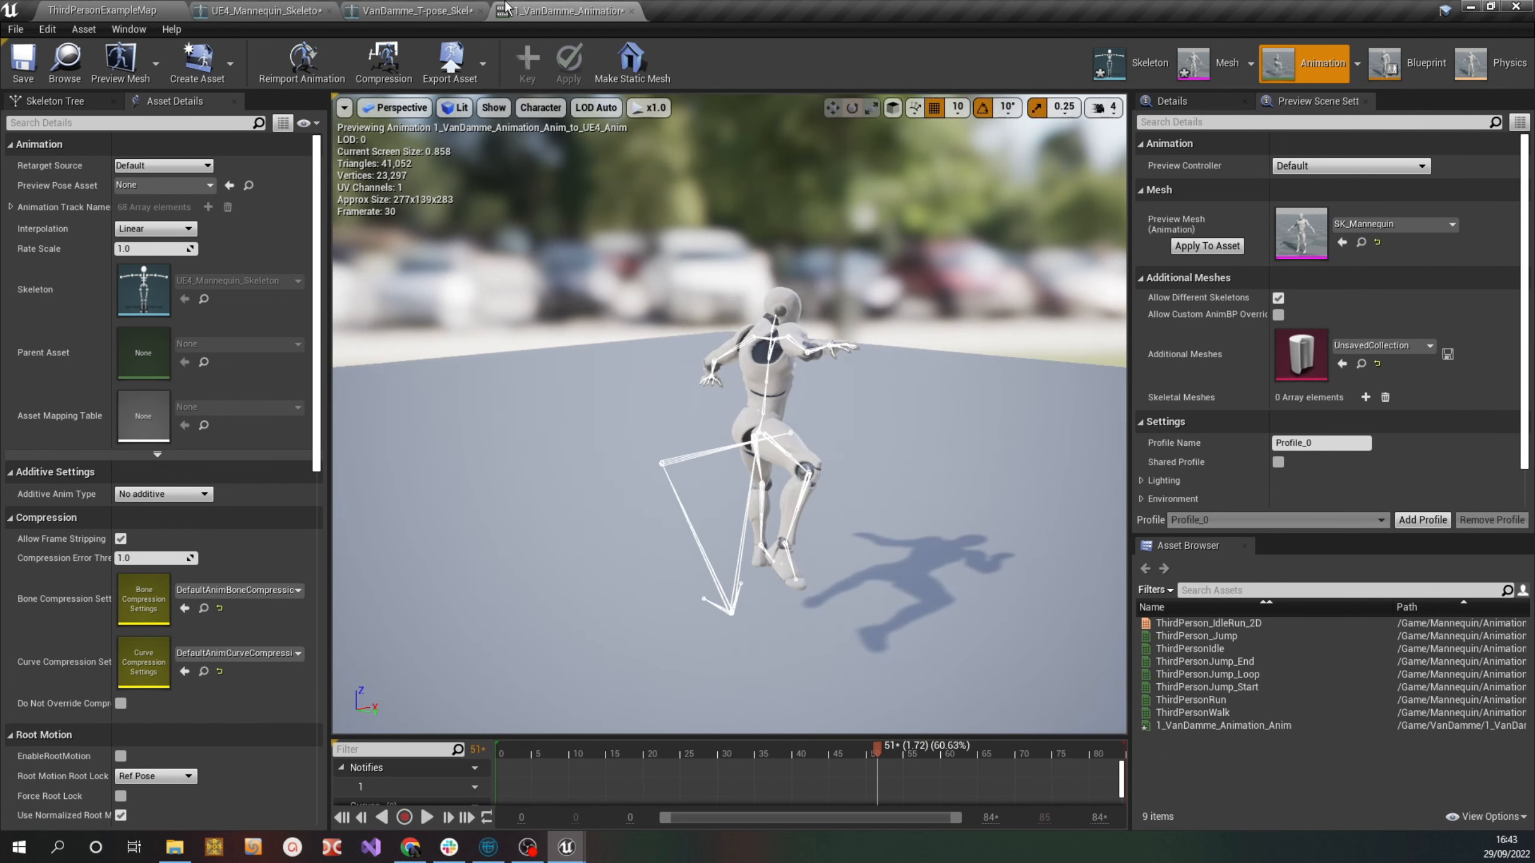
Place 1_VanDamme_Animation_Anim_to_UE4_Anim in the ThirdPersonExampleMap level, on the floor in front of the grey cube
{"action": "left_click", "coordinate": [116, 10]}
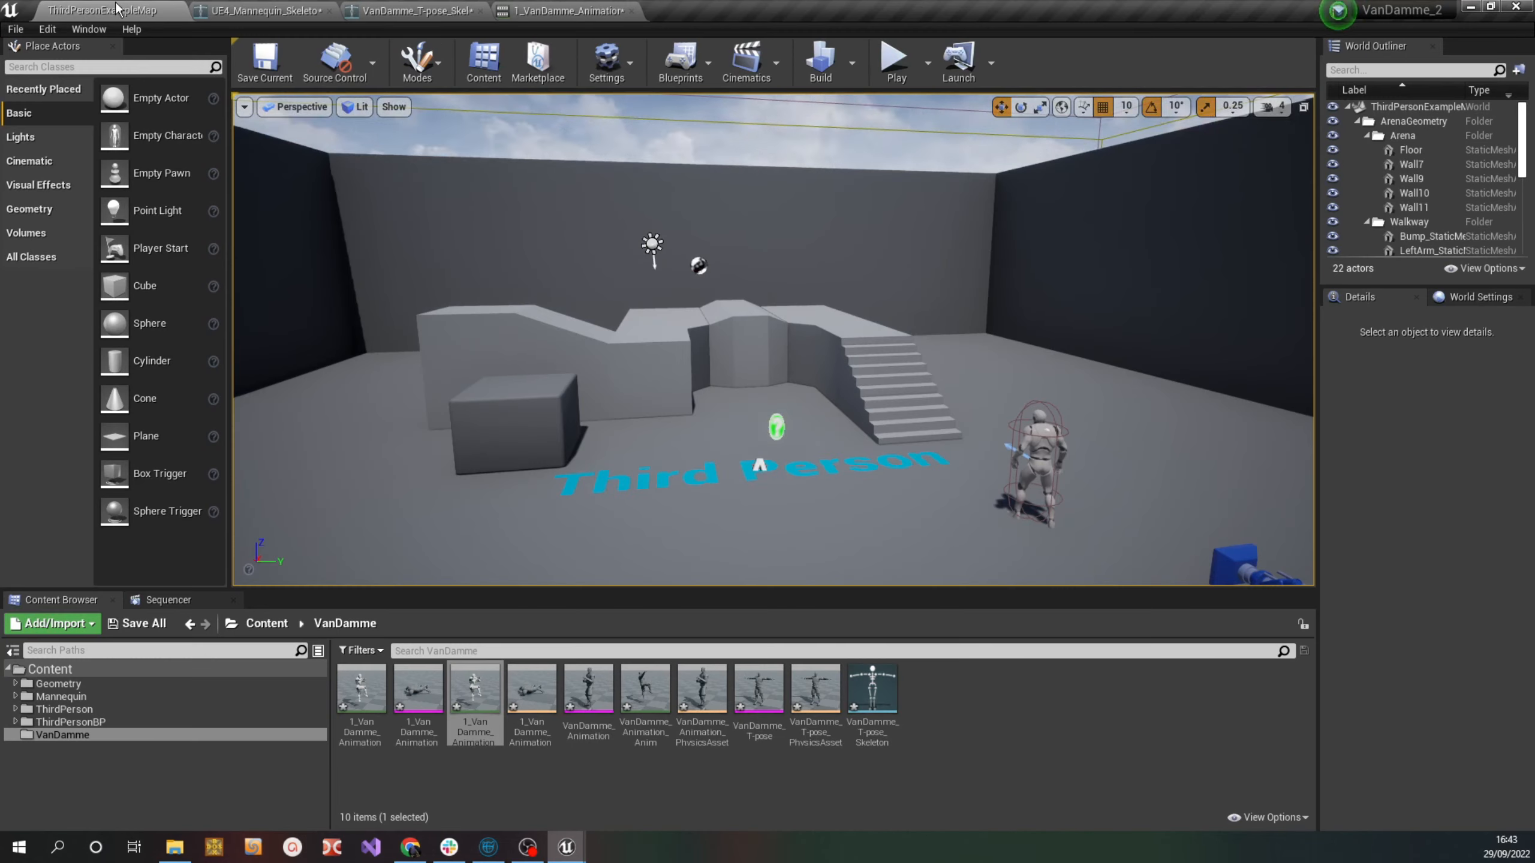
{"action": "left_click_drag", "start_coordinate": [502, 723], "coordinate": [591, 525]}
{"action": "left_click_drag", "start_coordinate": [734, 463], "coordinate": [682, 470], "text": "alt"}
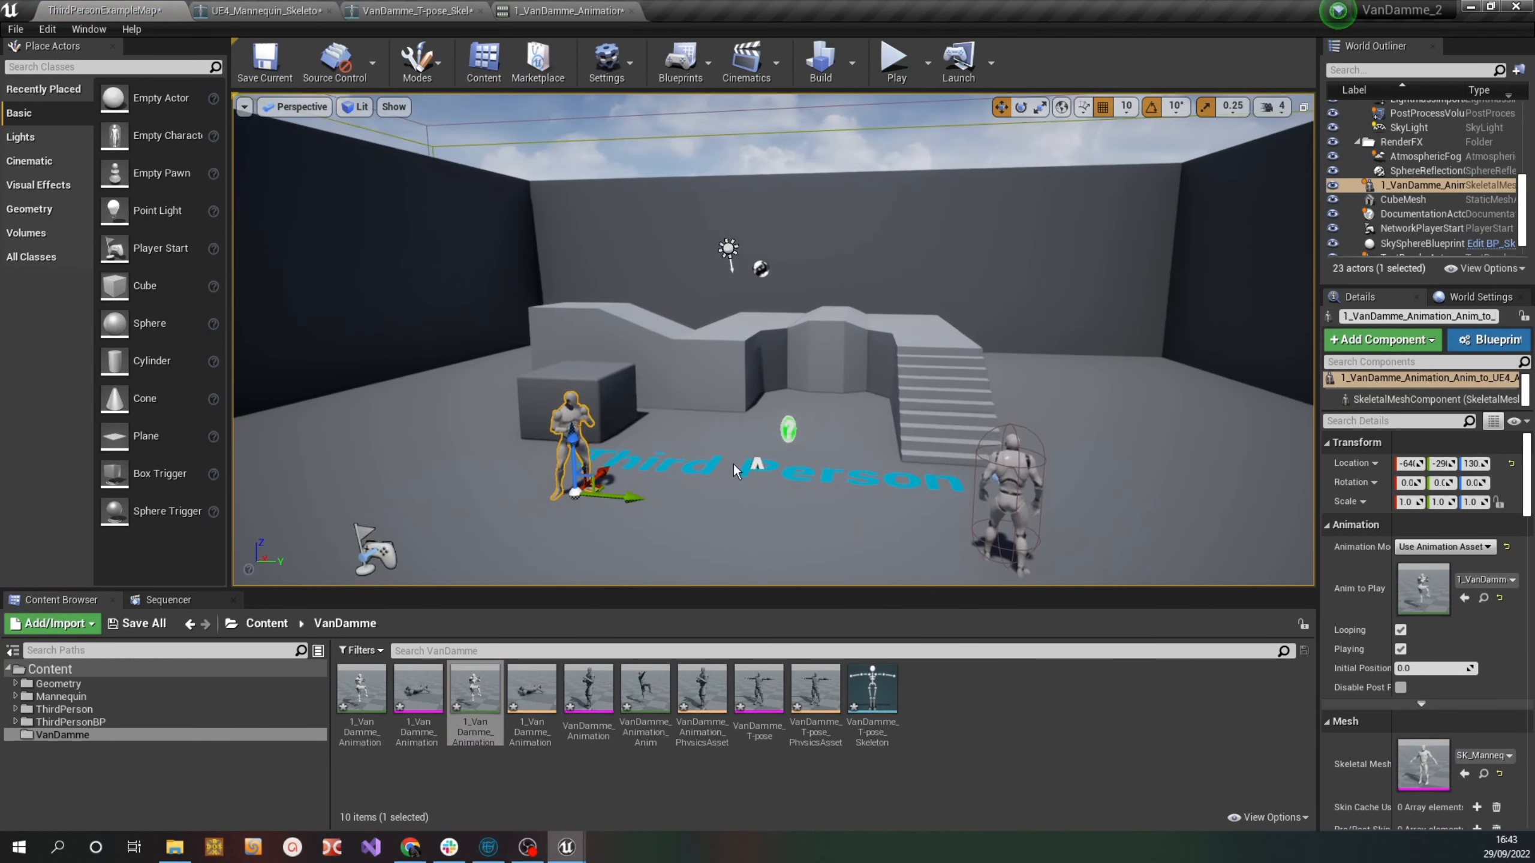
{"action": "scroll", "coordinate": [683, 471], "scroll_direction": "up", "scroll_amount": 3}
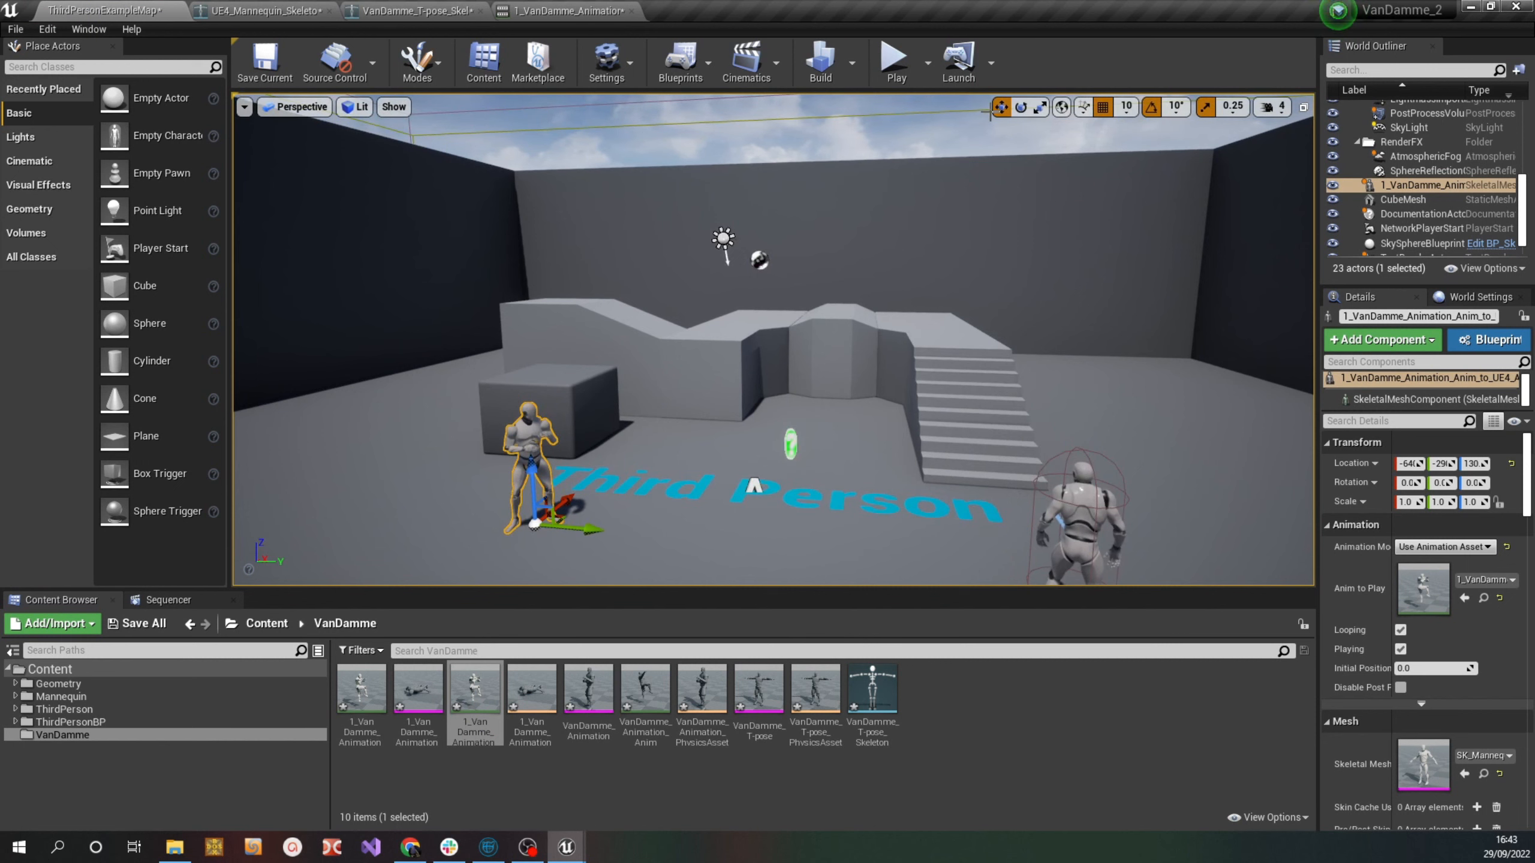
Play the level and walk the third-person character around the placed mannequin to watch its animation
{"action": "left_click", "coordinate": [896, 63]}
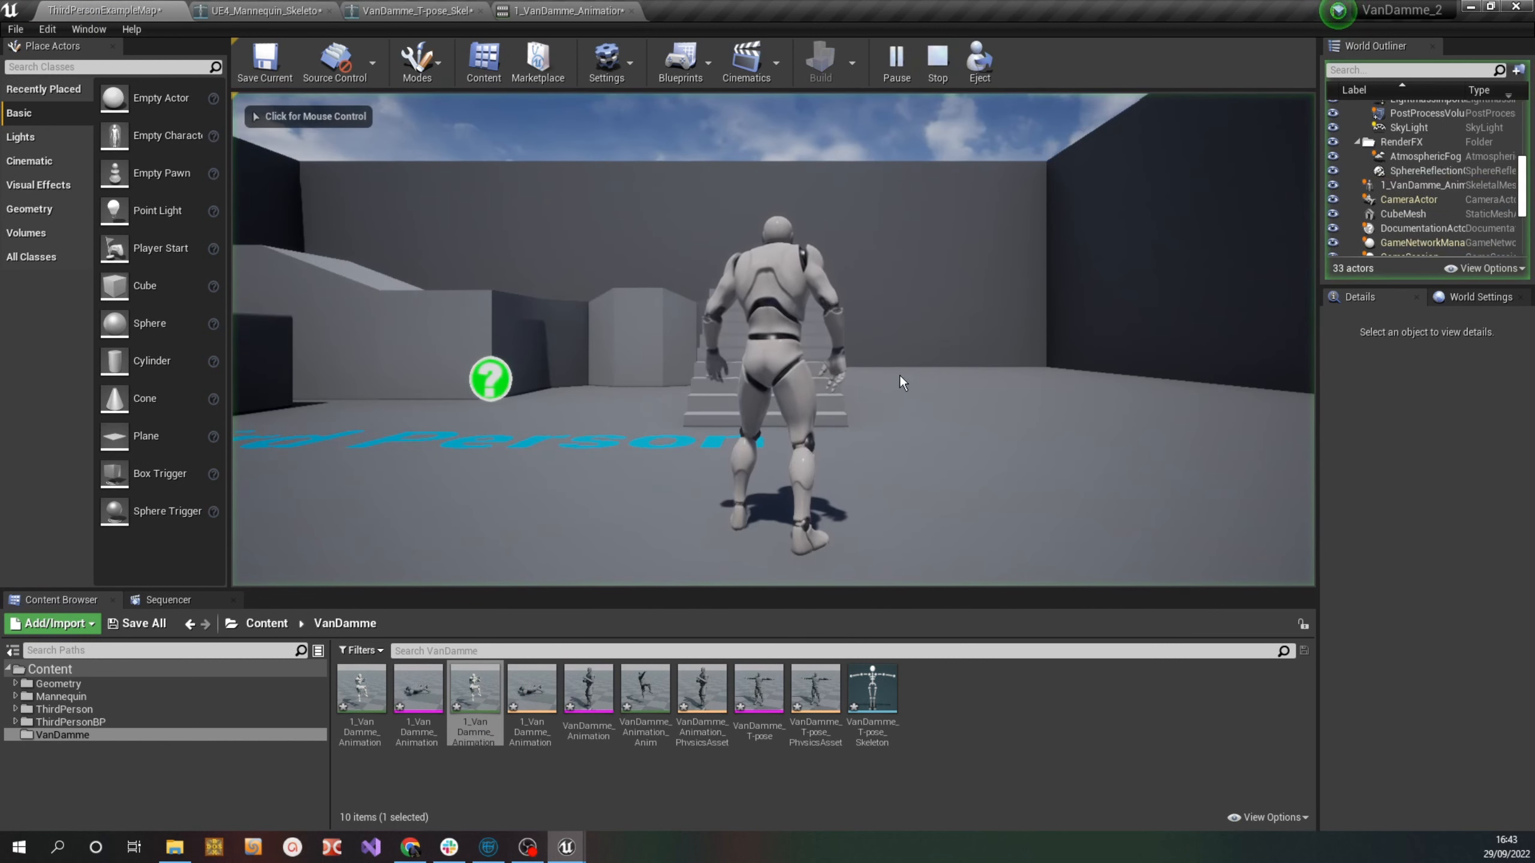
{"action": "key", "text": "a"}
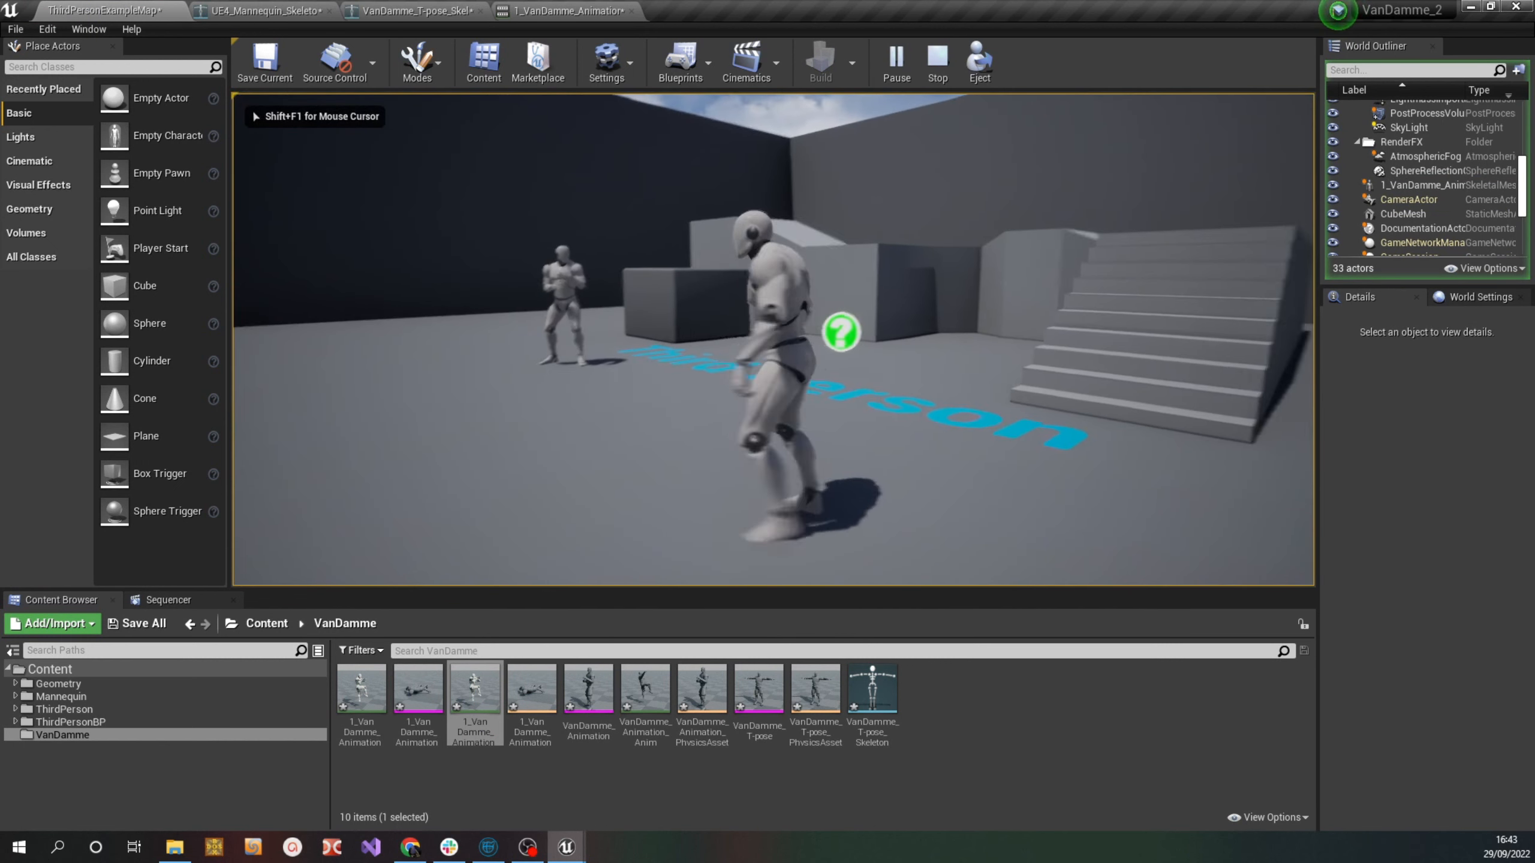
{"action": "key", "text": "w"}
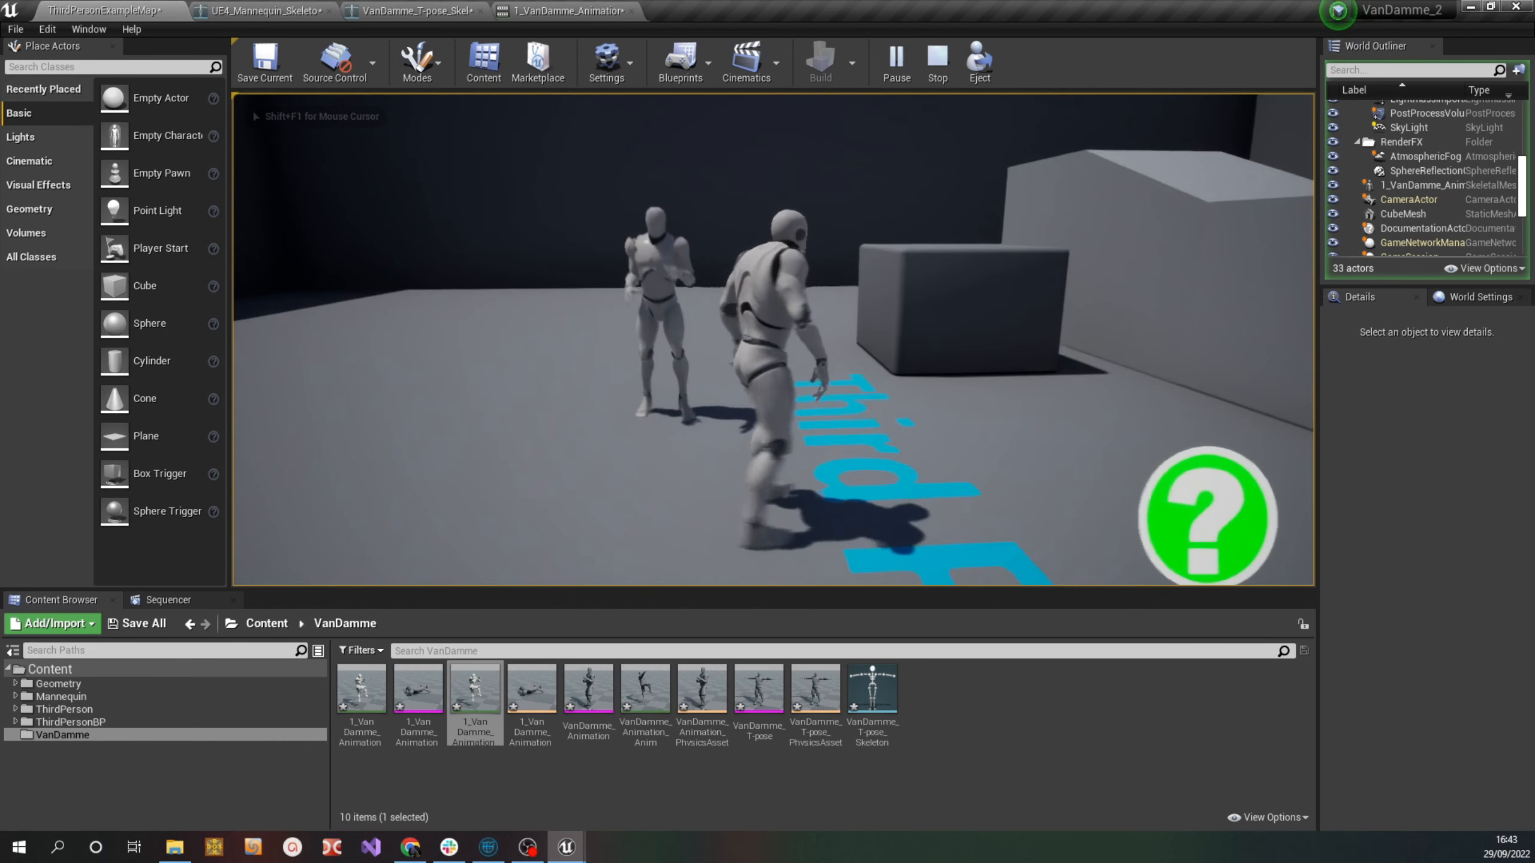
{"action": "key", "text": "s"}
{"action": "key", "text": "a"}
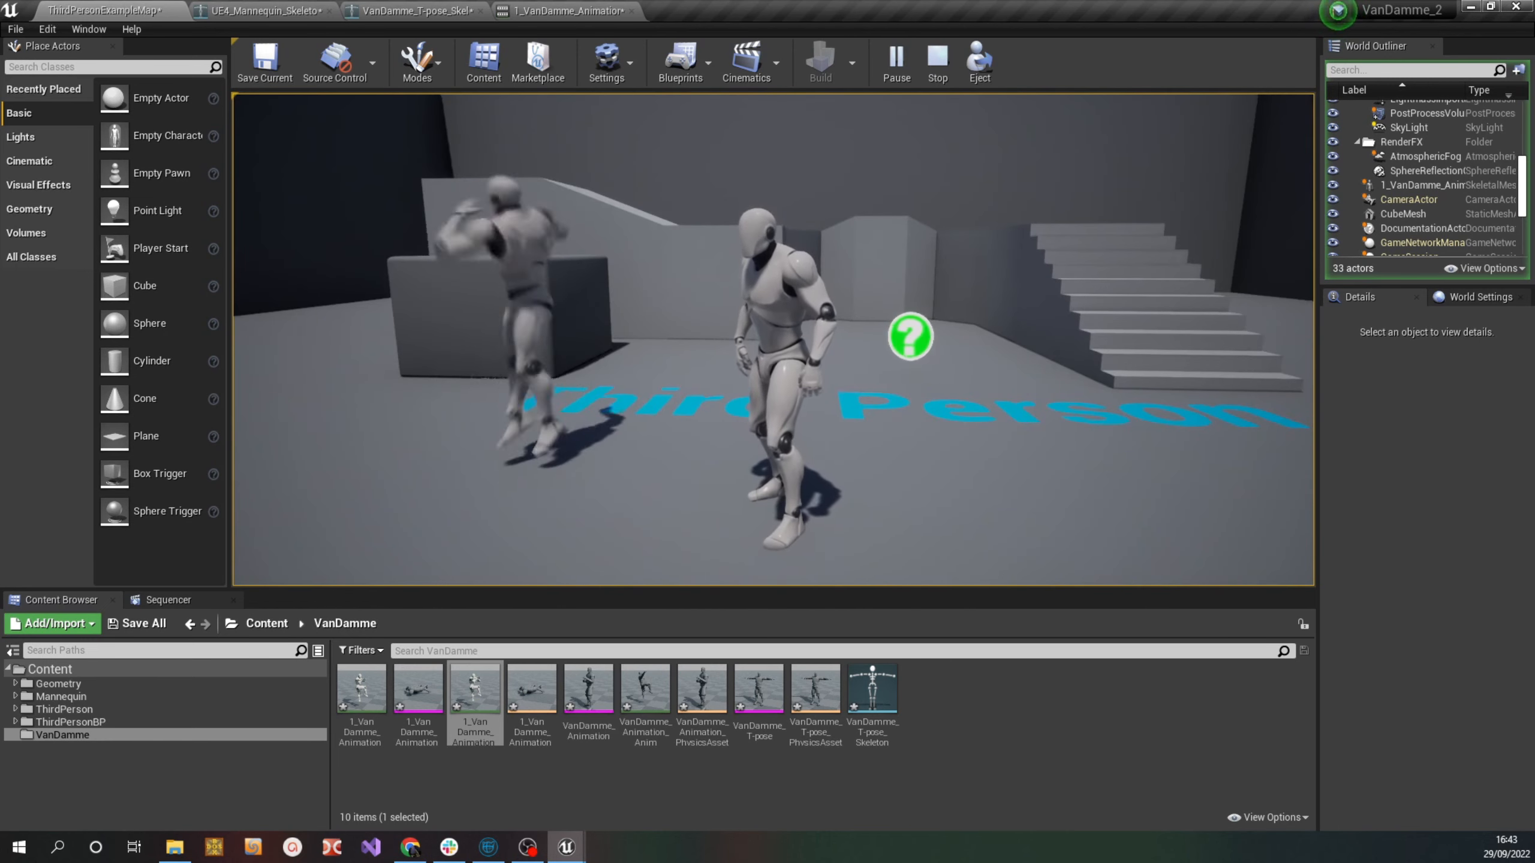